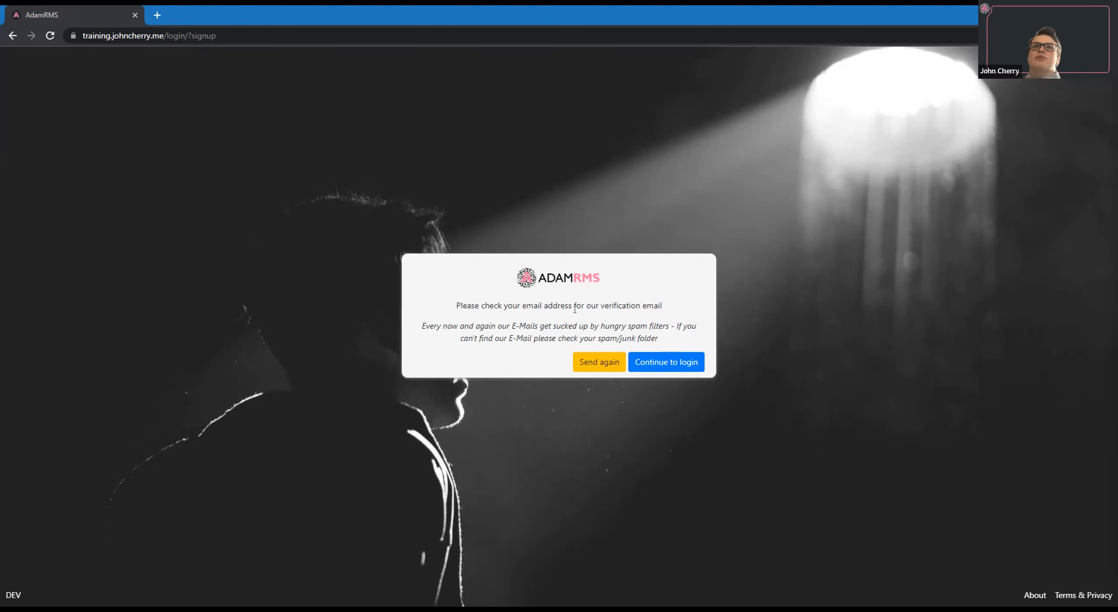
Log in with the new account's username and password and join the business using its signup code.
type("john1")
key("Tab")
type("*********")
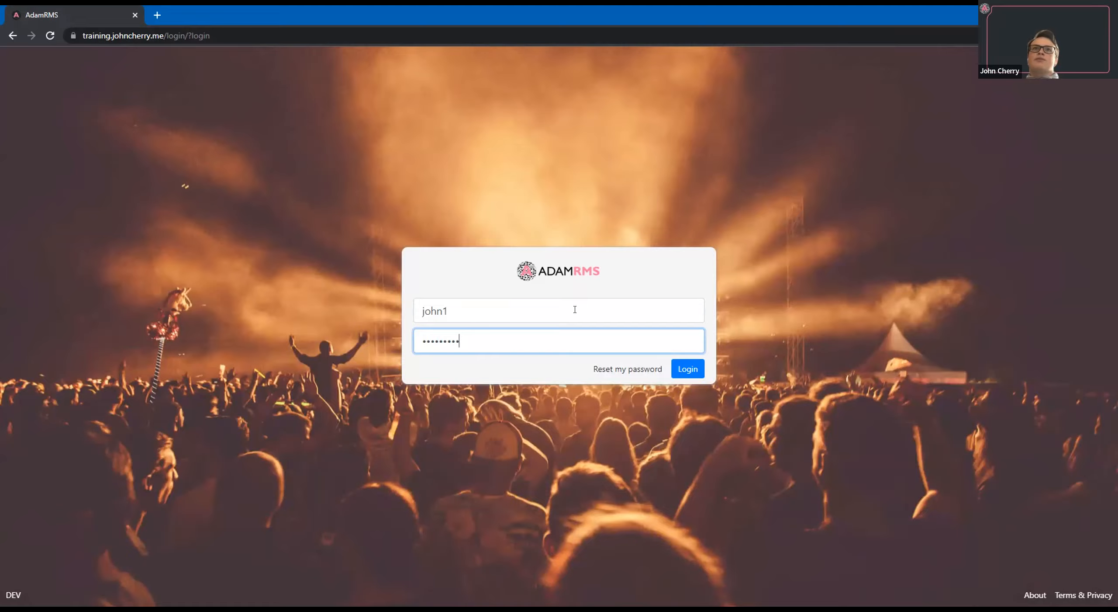
key("Return")
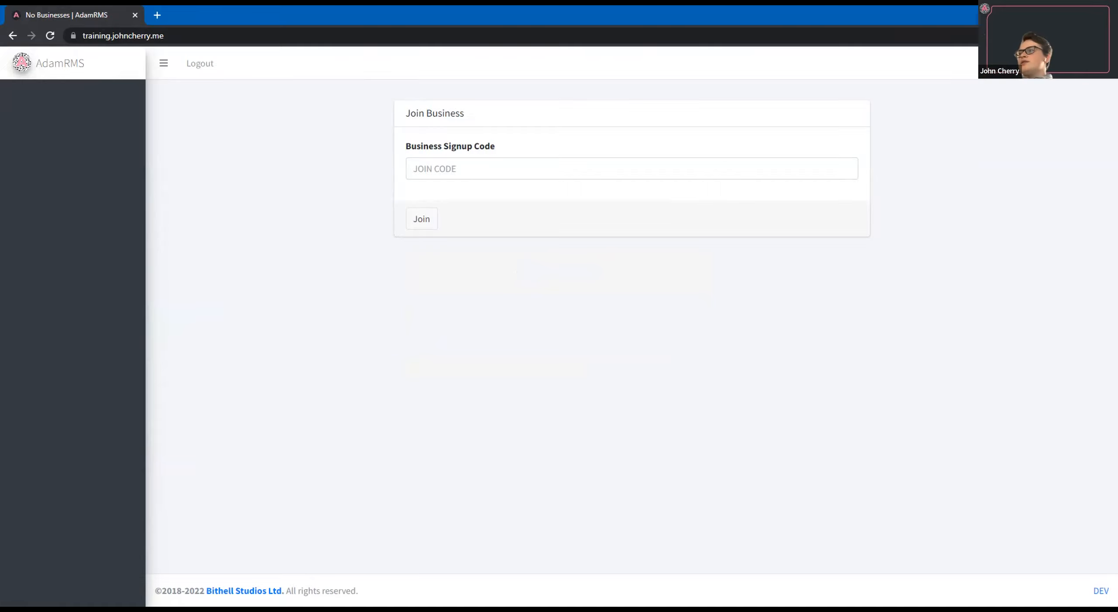
left_click(530, 162)
left_click(417, 220)
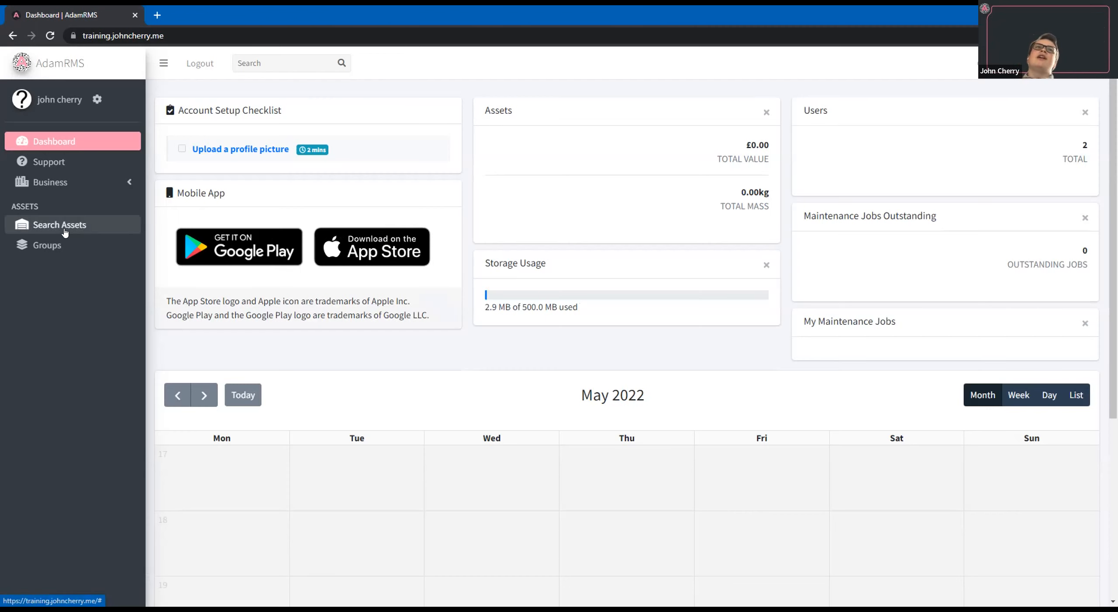
View the business calendar, and return to the dashboard to review its widgets and calendar.
left_click(101, 174)
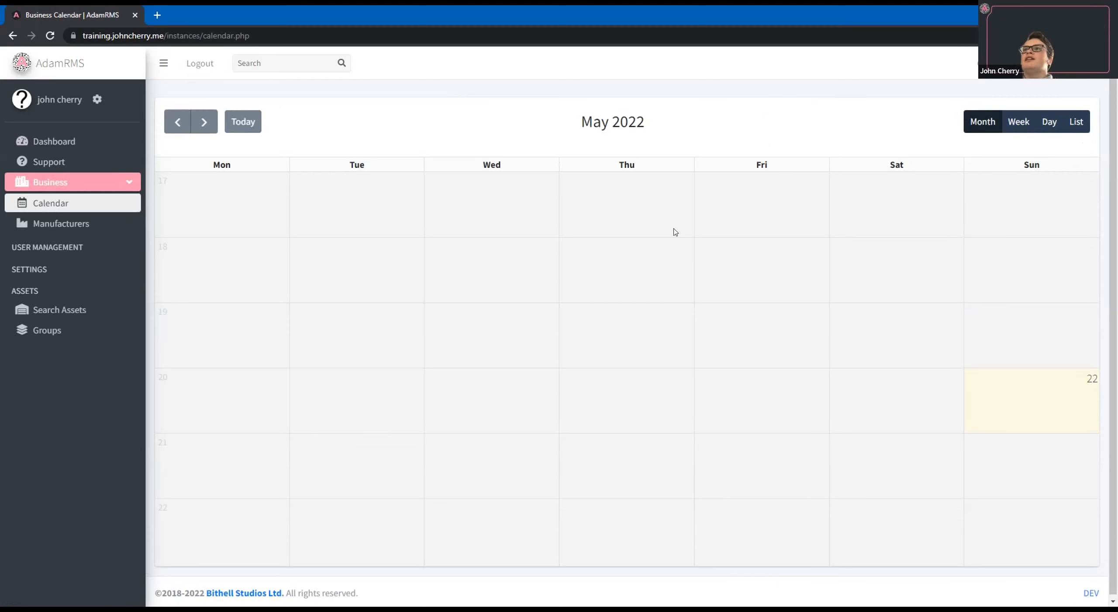
left_click(106, 149)
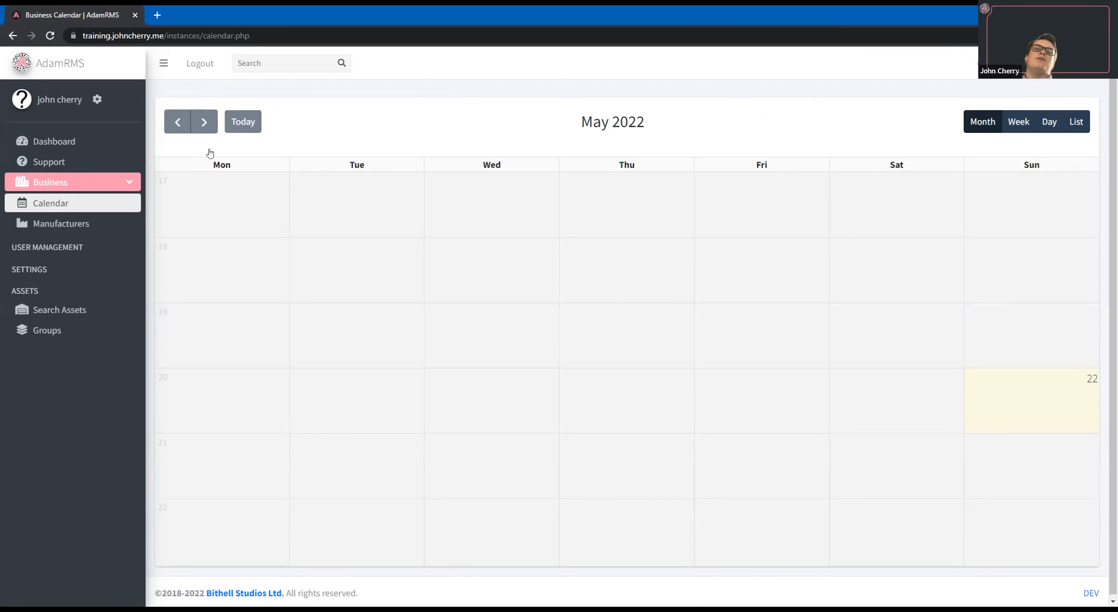
scroll(611, 191, "down", 3)
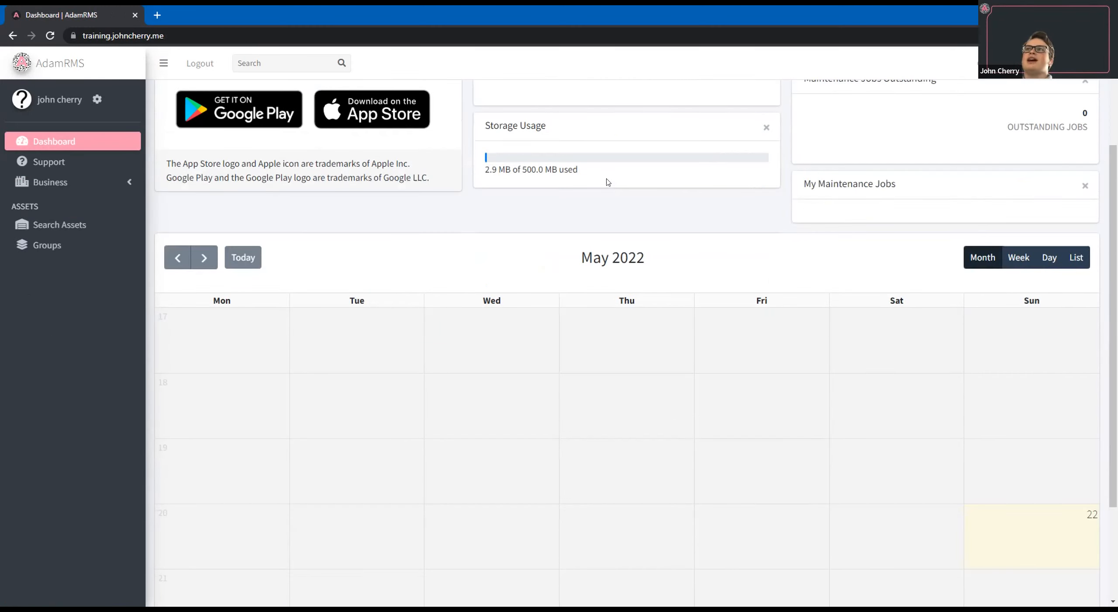
scroll(594, 185, "down", 1)
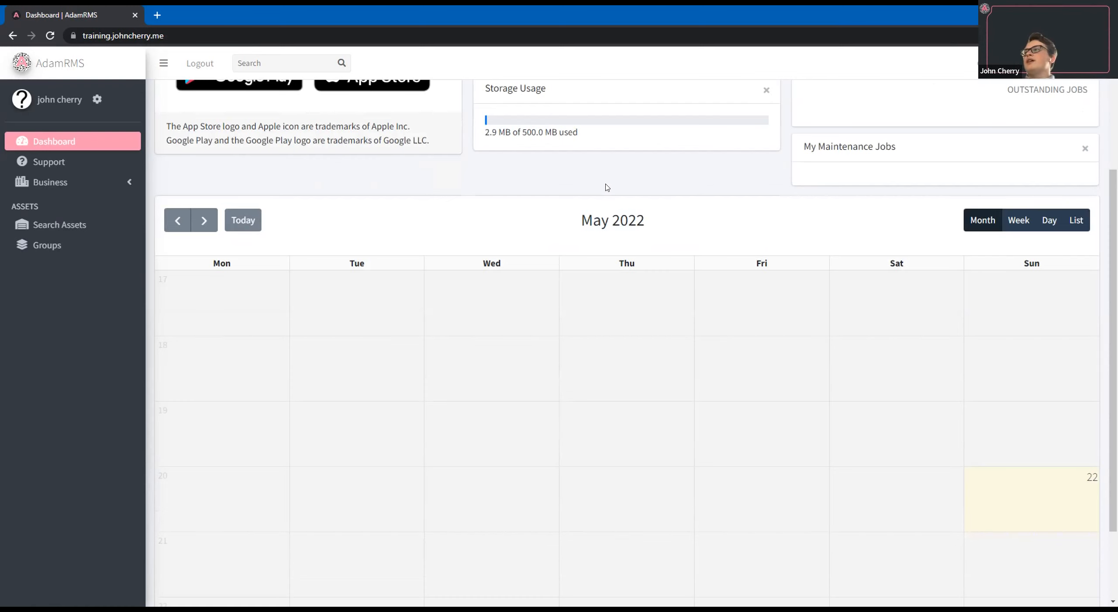
scroll(74, 105, "up", 2)
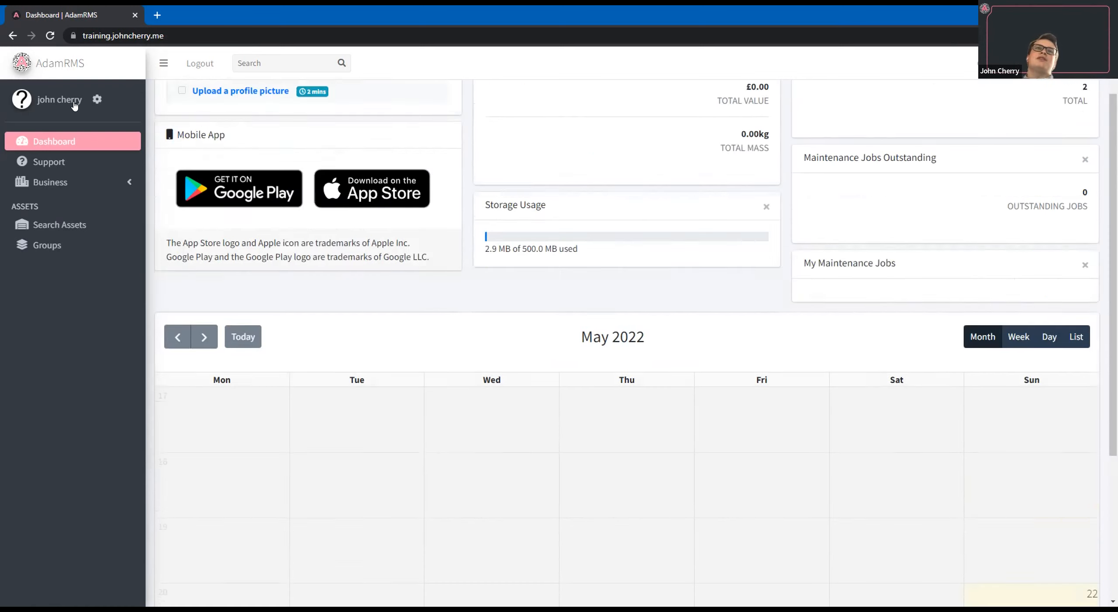
Open the account's own profile and review its account settings and the password and sign-in options.
left_click(74, 104)
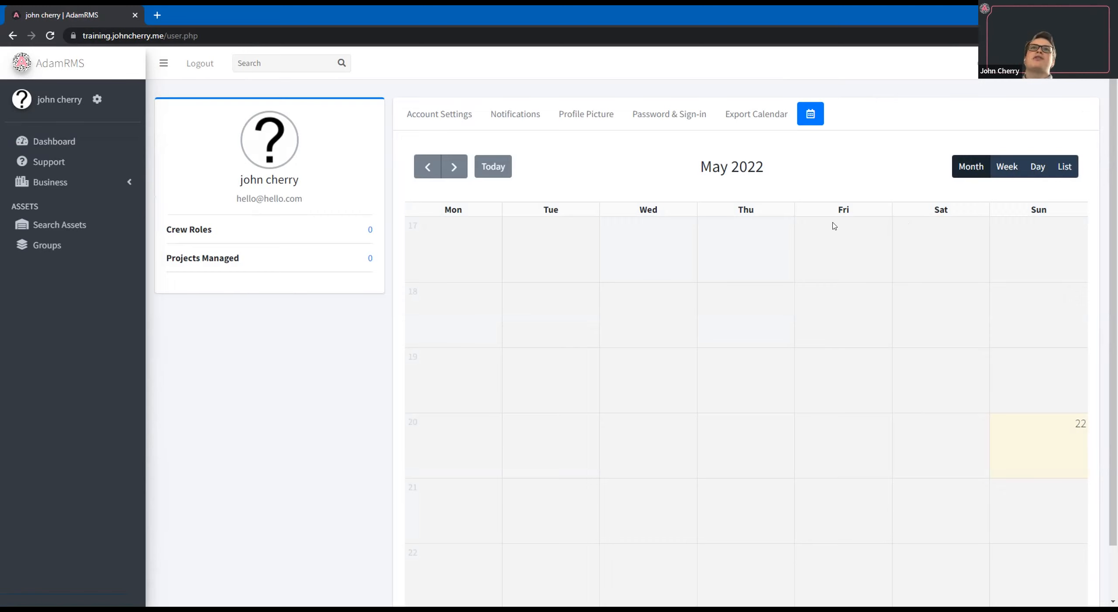
left_click(448, 121)
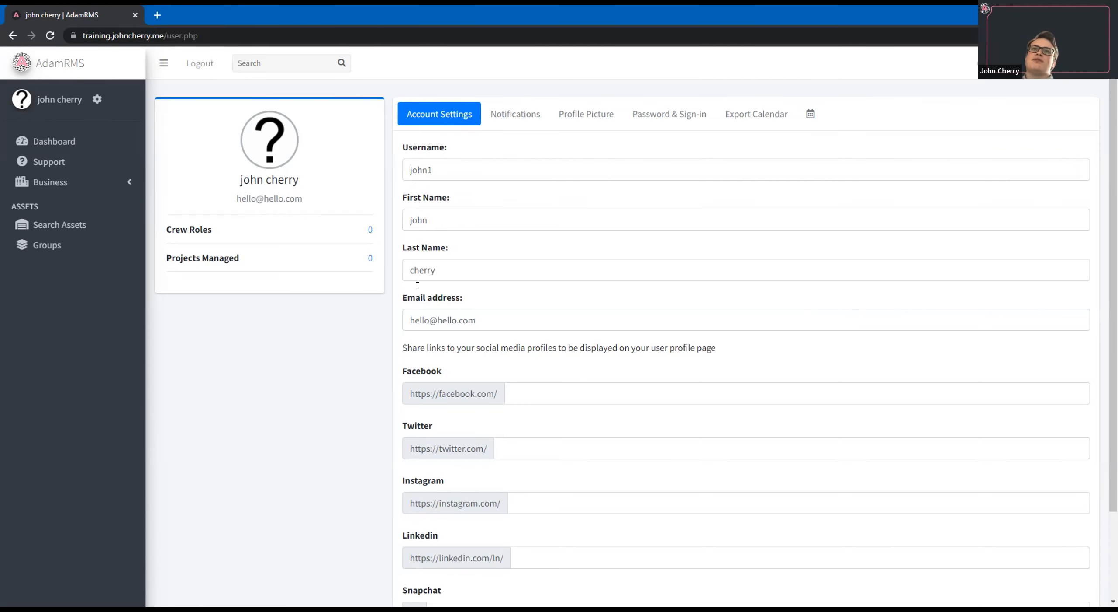
scroll(603, 449, "down", 3)
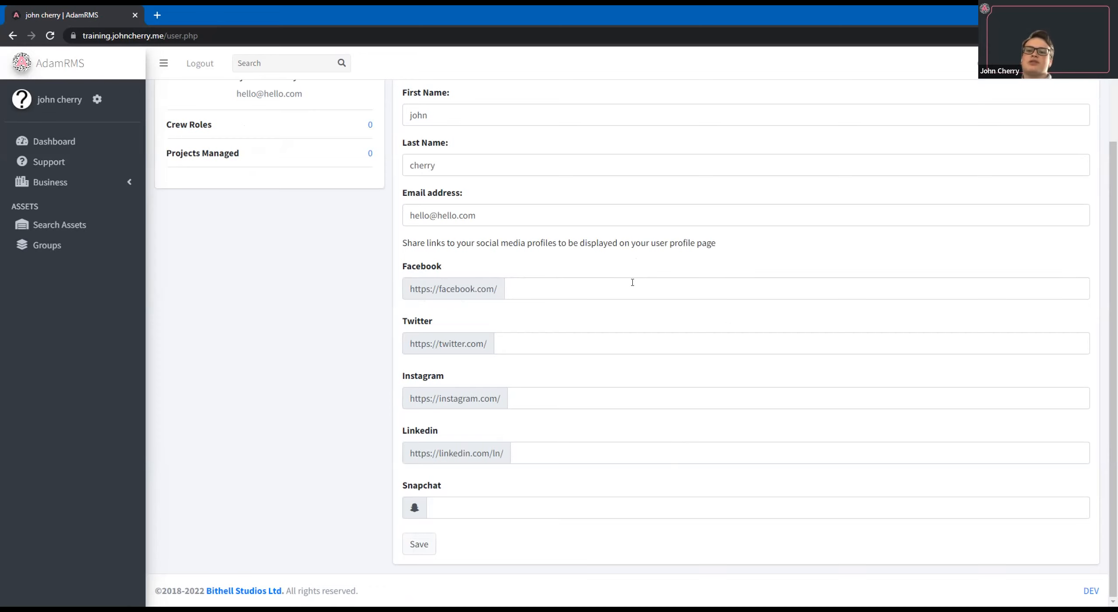
scroll(664, 175, "up", 3)
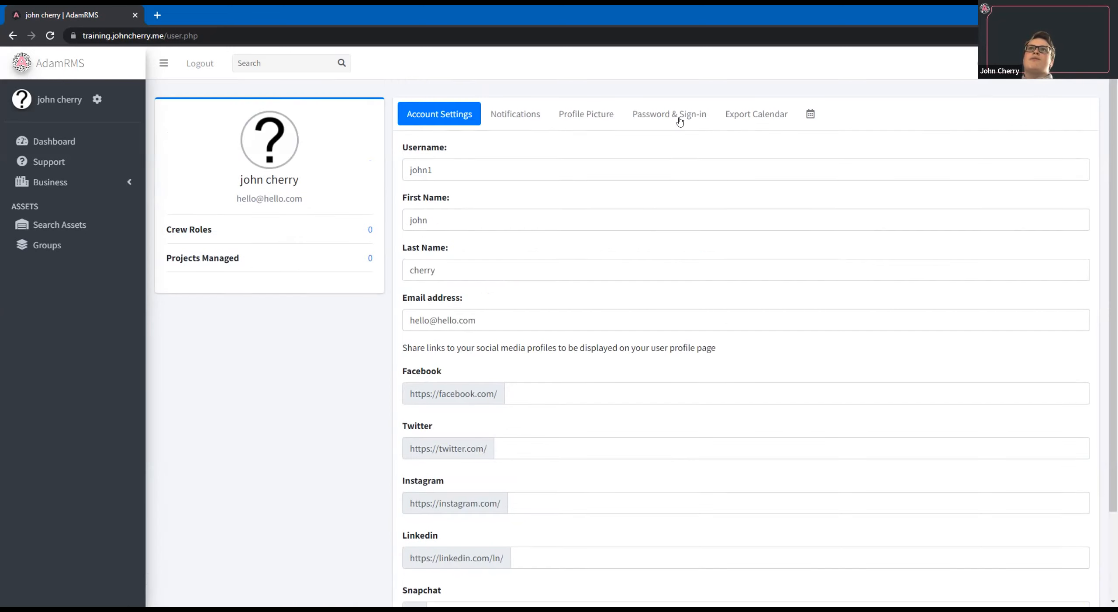
left_click(670, 114)
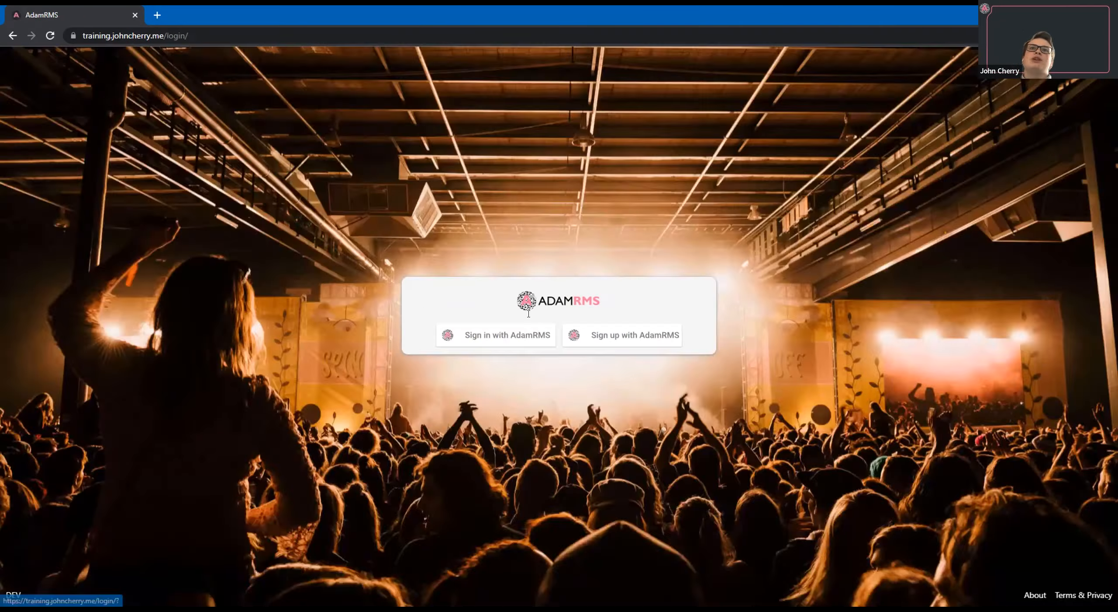
Log in with the other account's username and password and switch to the Asset Demo business.
type("j")
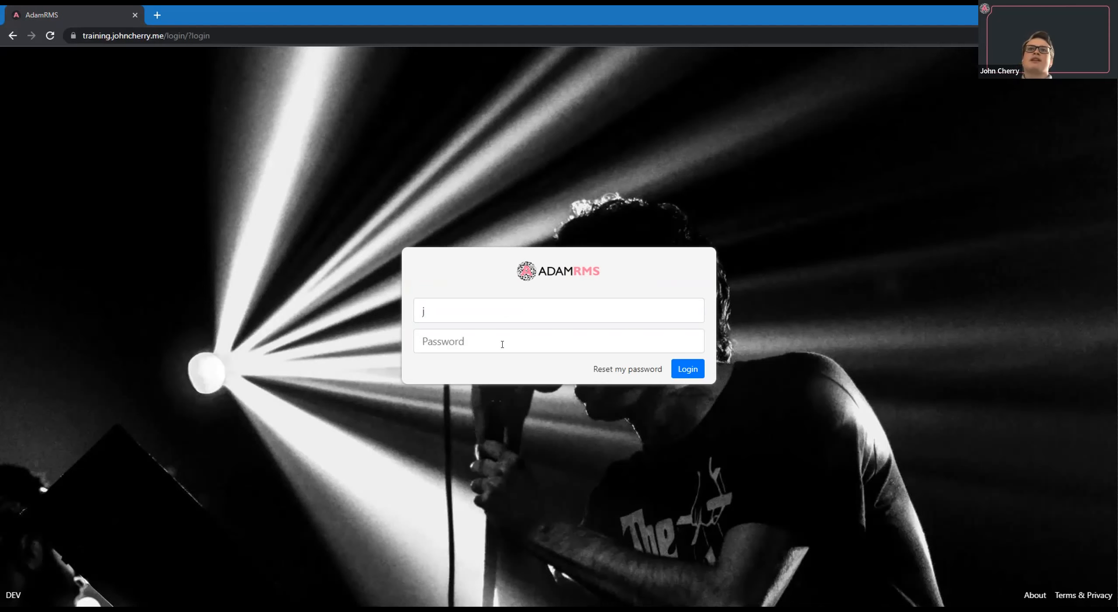
left_click(699, 368)
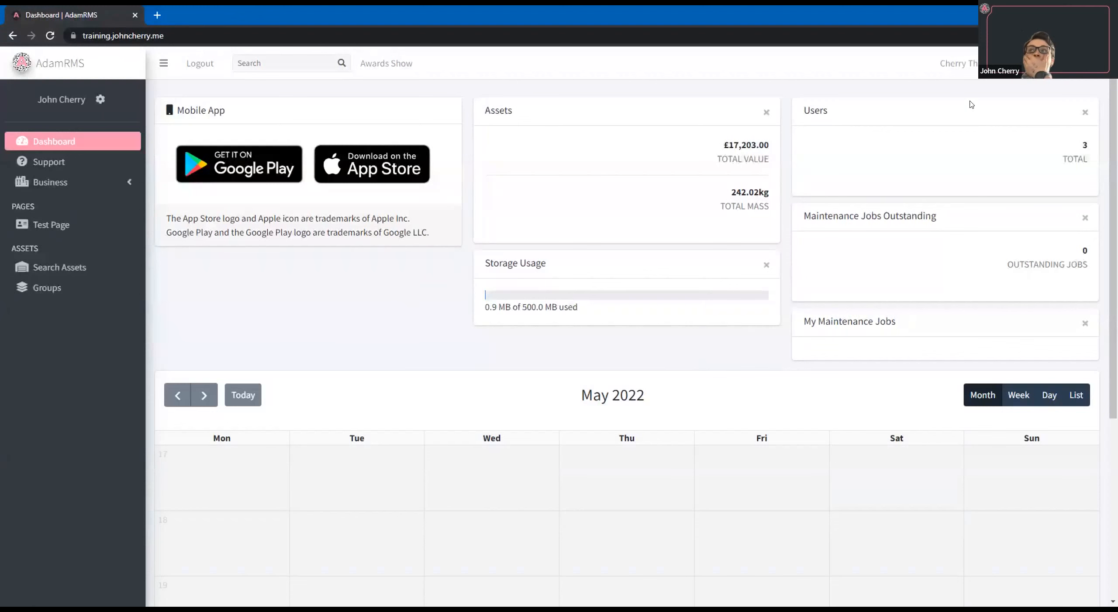
left_click(959, 64)
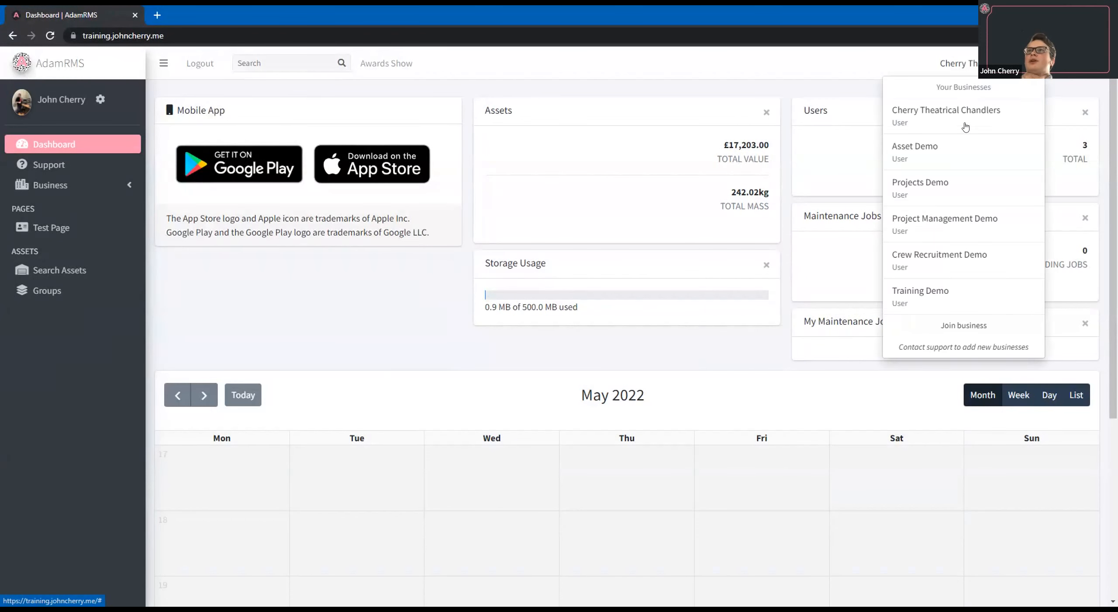
left_click(961, 151)
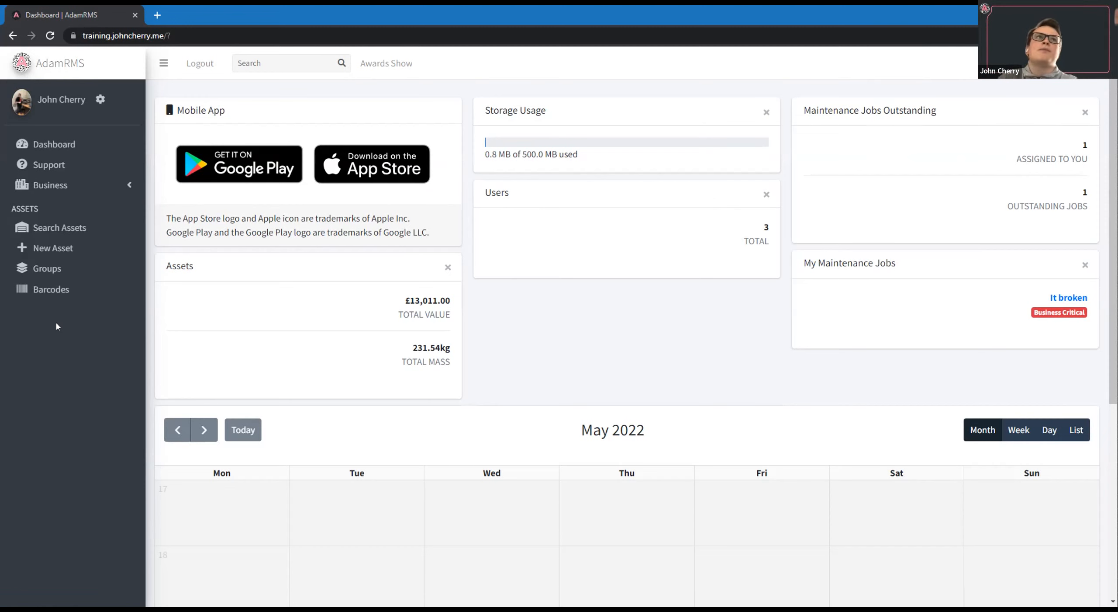
Run an asset search without any filters and open the SQ5 asset type to its list of individual assets.
left_click(70, 227)
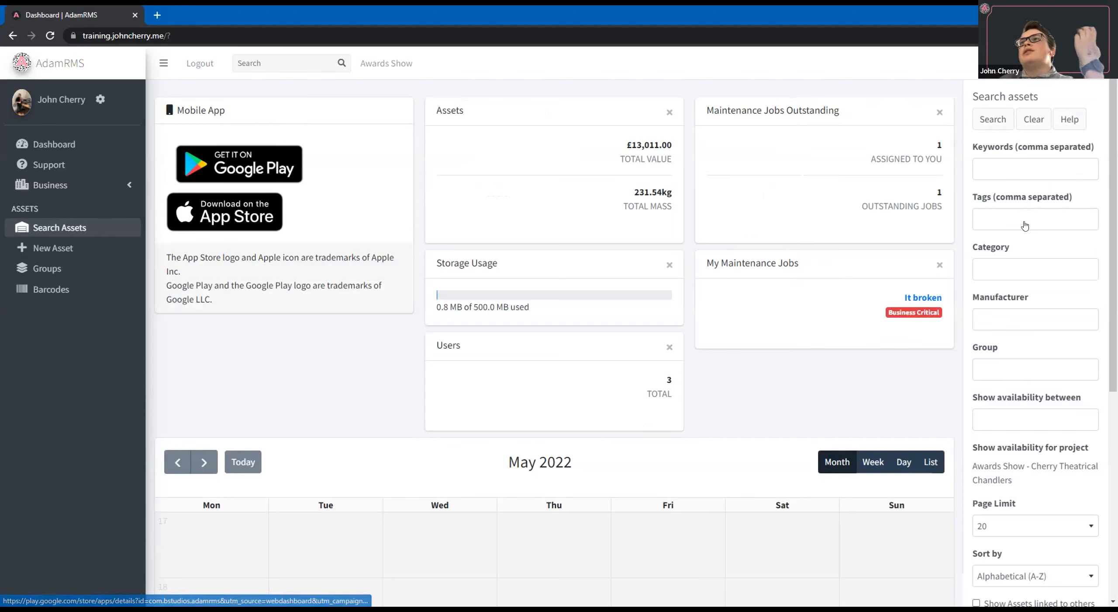
scroll(1026, 227, "down", 1)
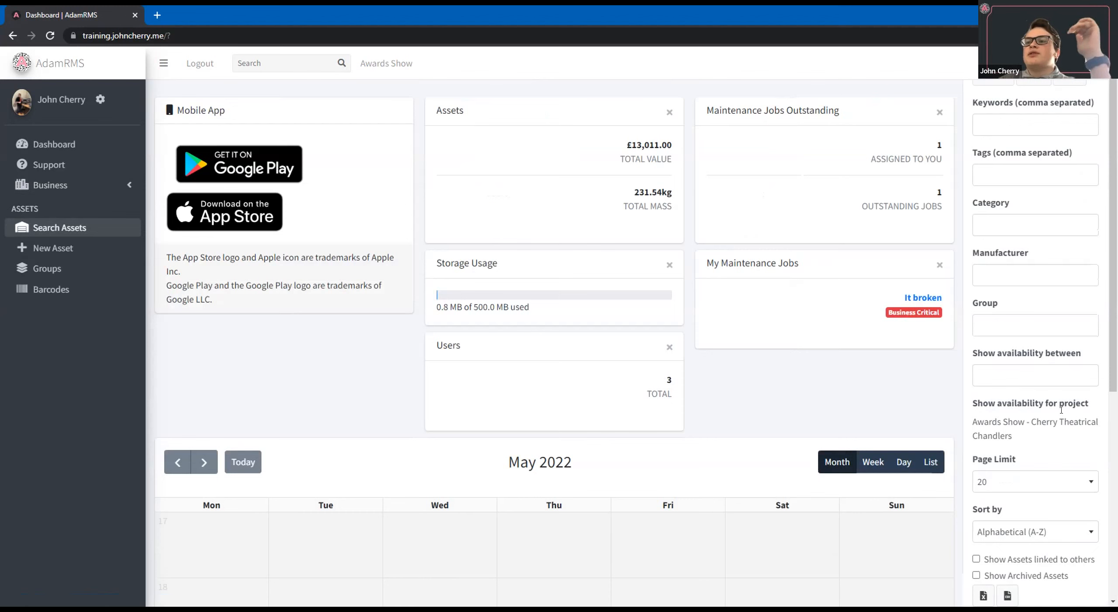
scroll(1029, 308, "up", 1)
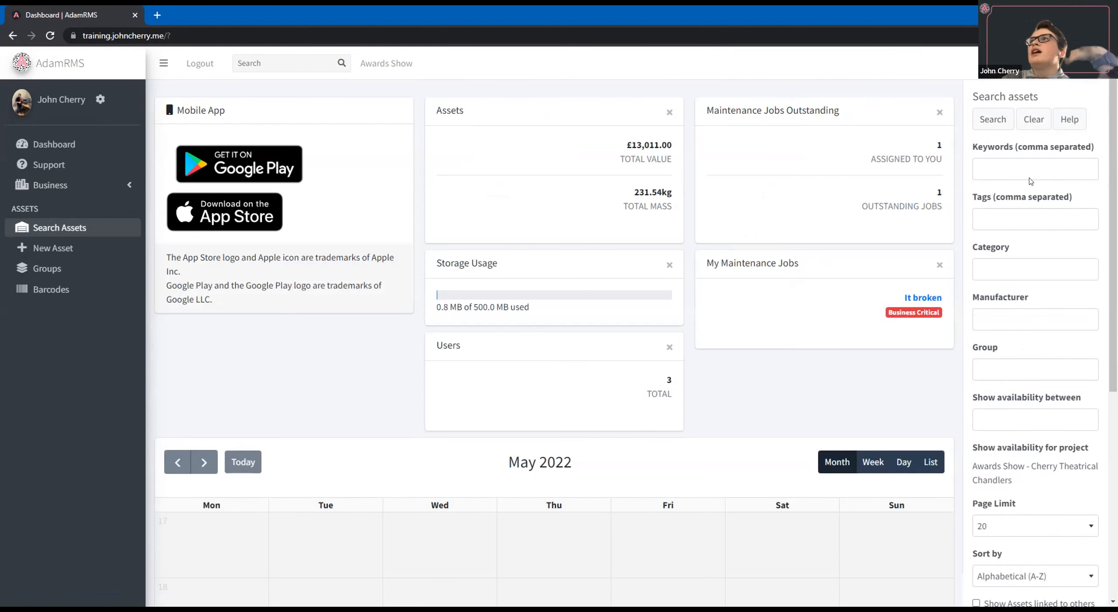
left_click(992, 124)
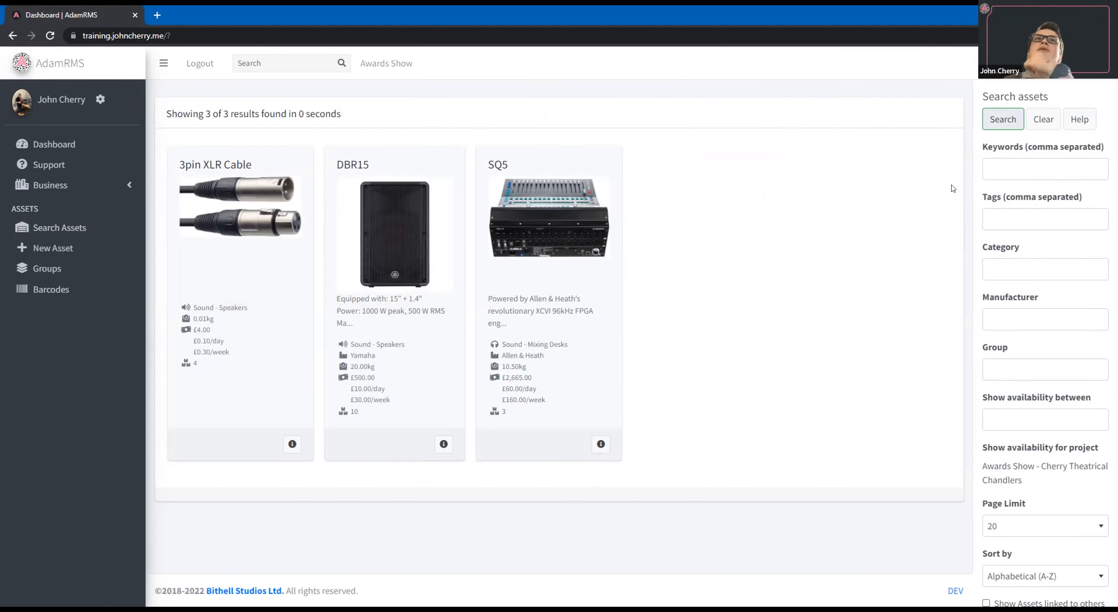
left_click(915, 239)
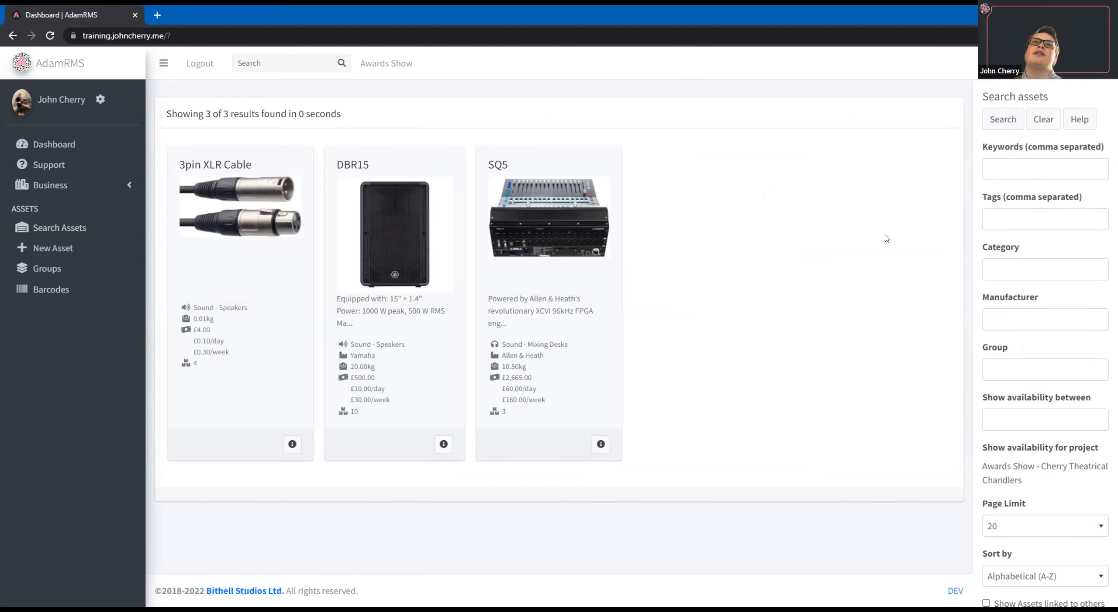
left_click(601, 443)
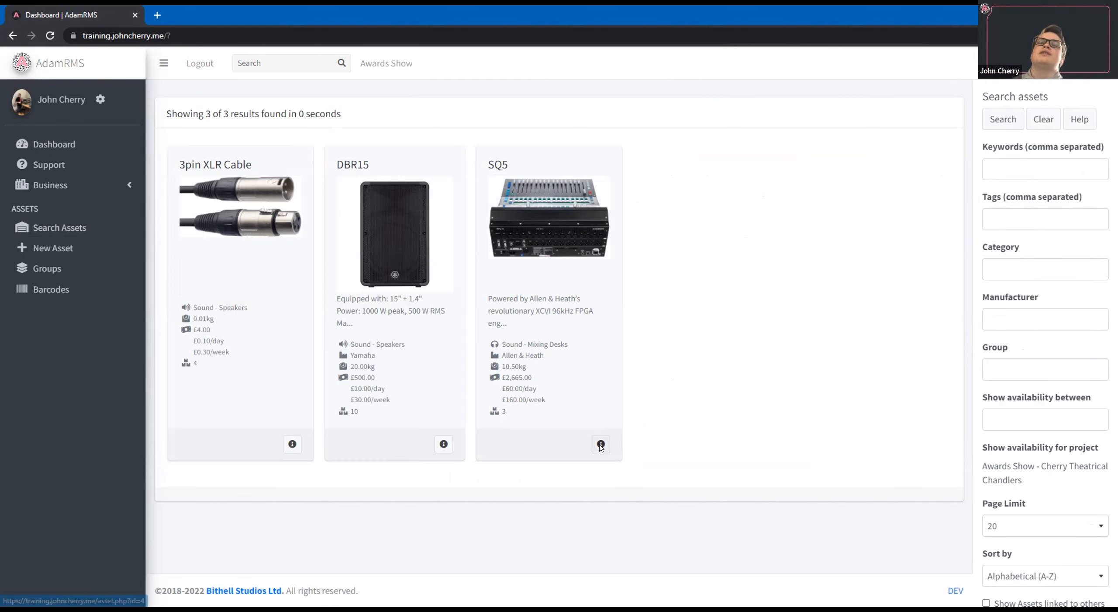
left_click(426, 121)
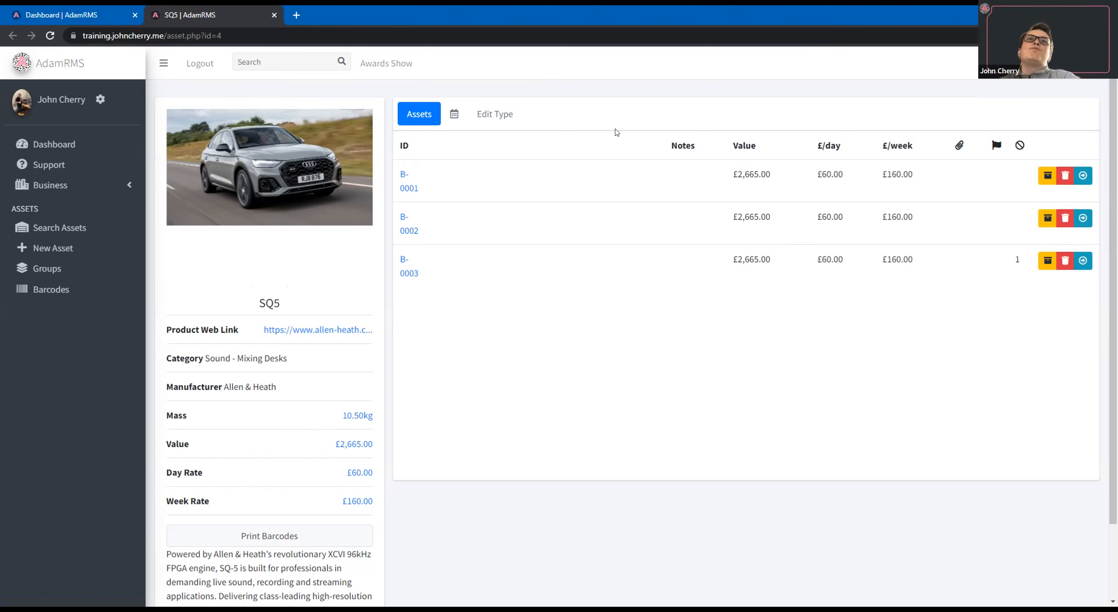
Search the assets for the keyword "xlr".
left_click(82, 227)
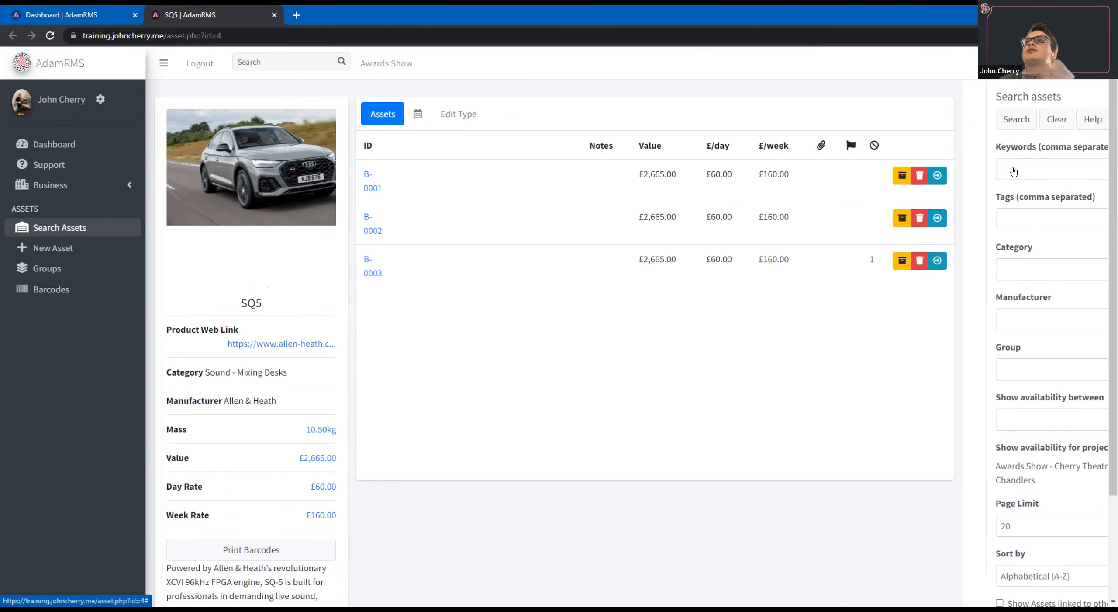
left_click(1014, 172)
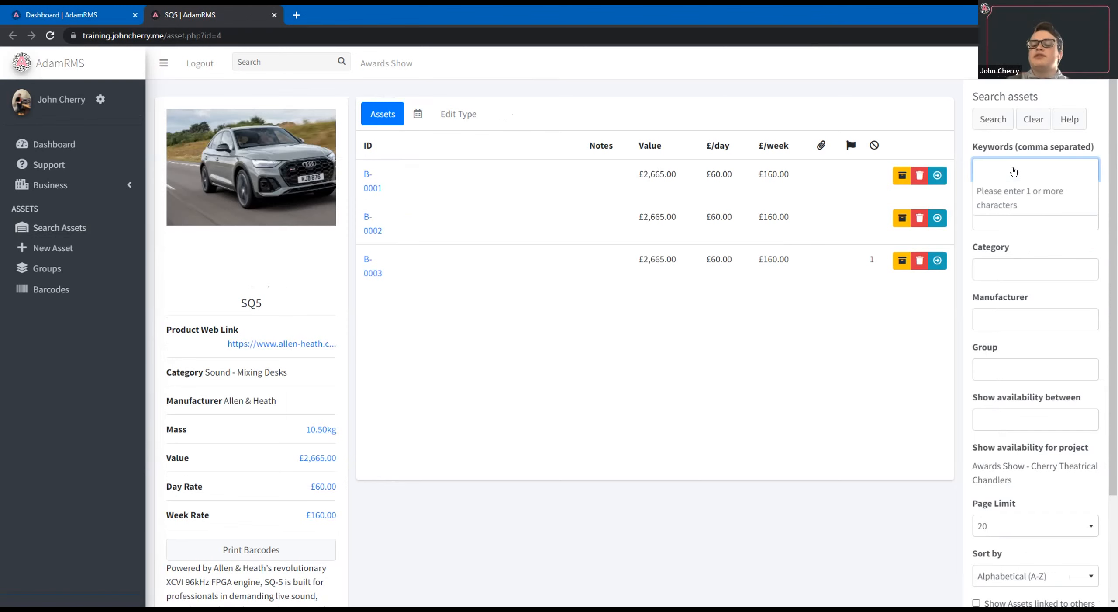
type("xlr")
key("Return")
left_click(974, 126)
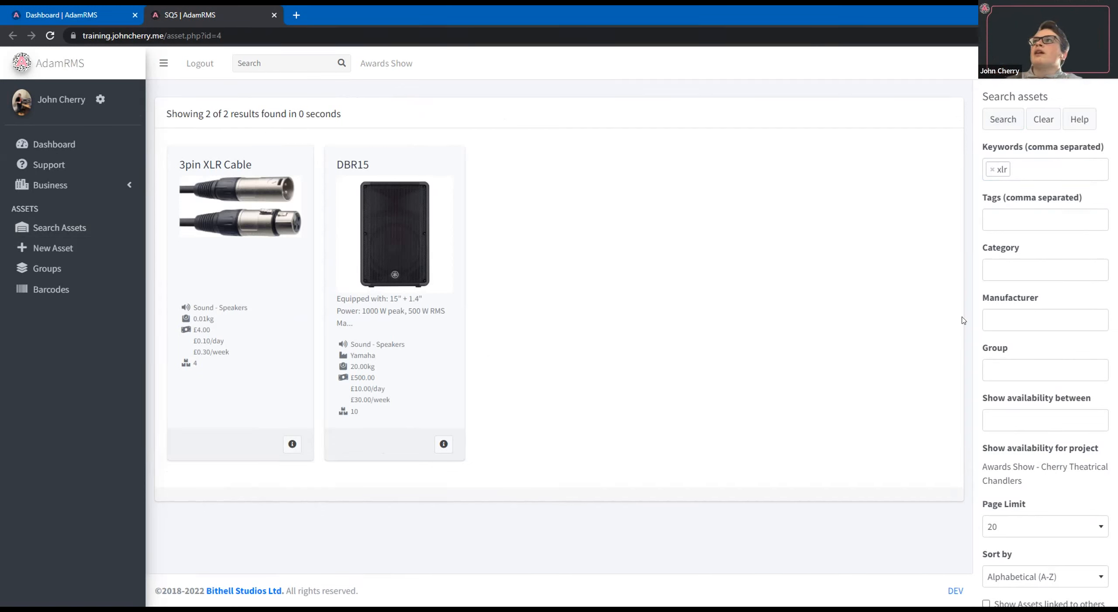
Open the DBR15 asset type's list of individual assets and view the page of asset B-0004.
left_click(441, 449)
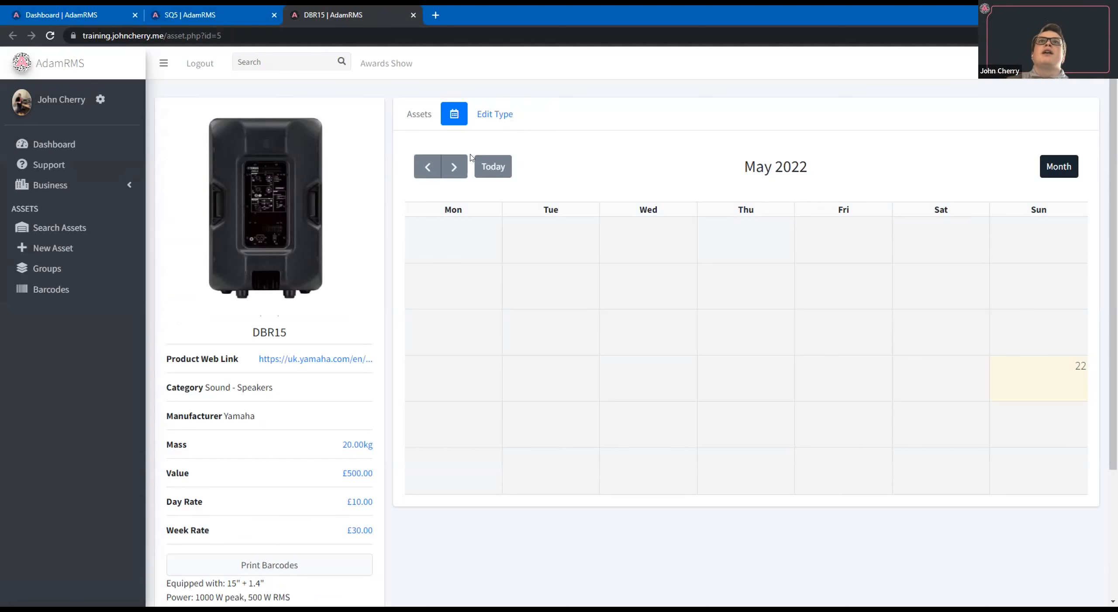
left_click(426, 116)
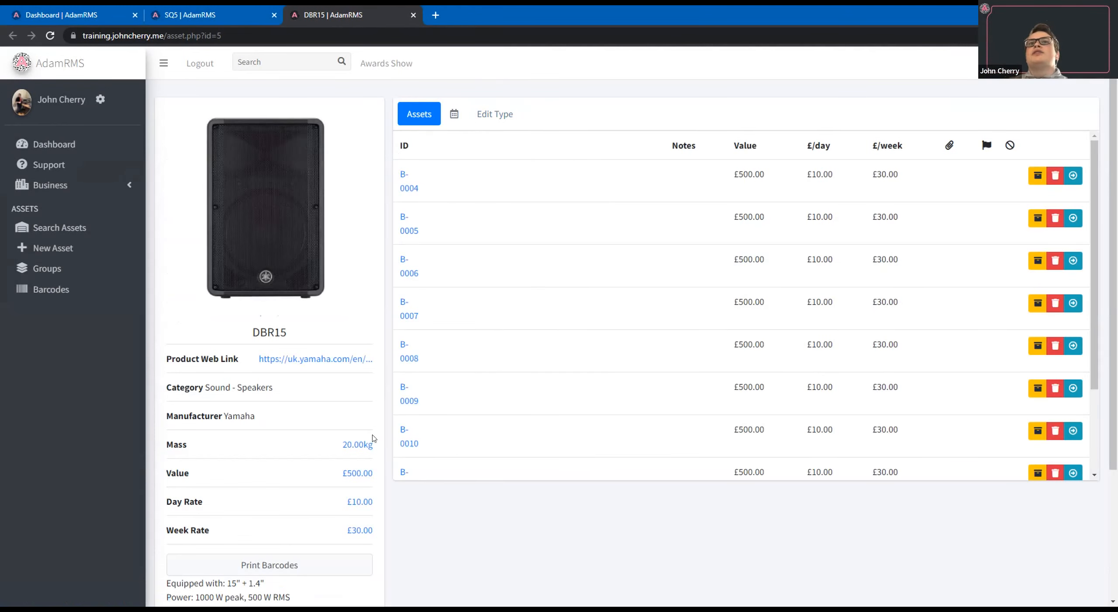
left_click(409, 186)
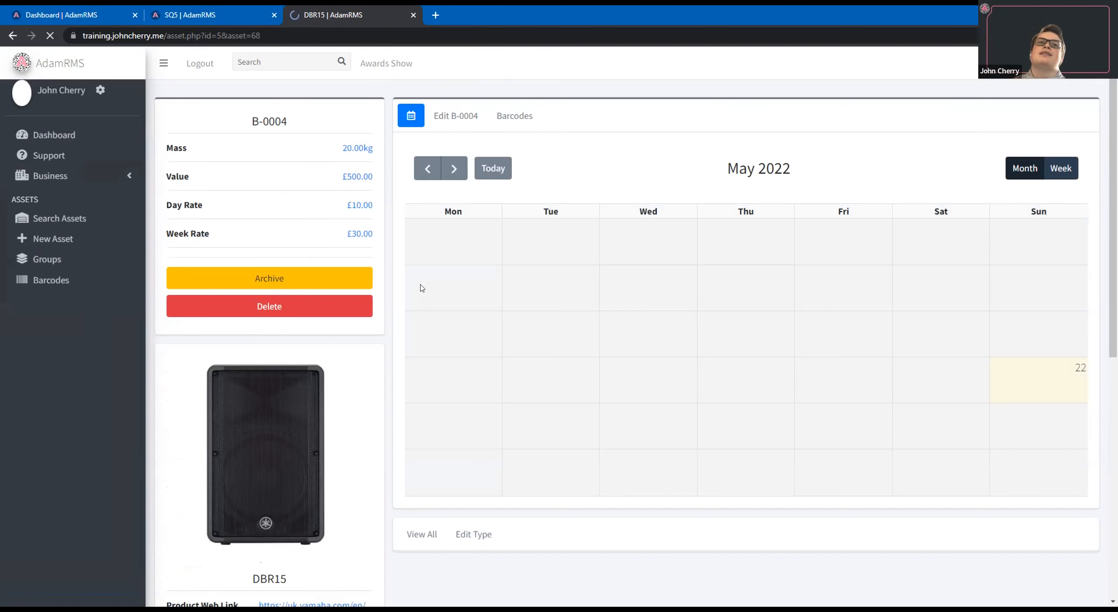
scroll(446, 113, "down", 1)
scroll(446, 114, "up", 1)
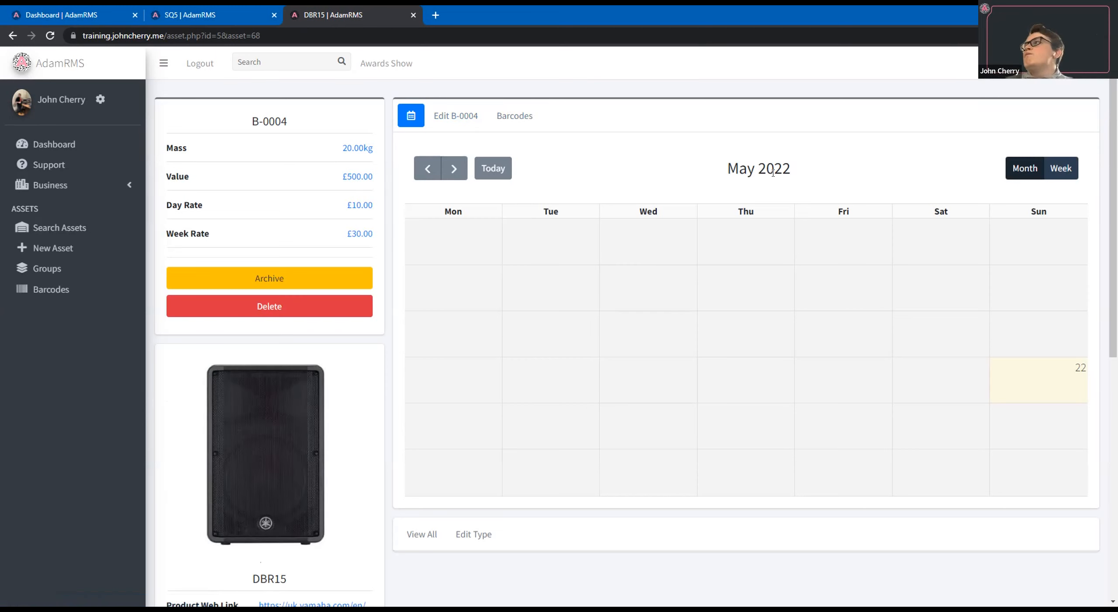
Open the edit form of asset B-0004 and review the DBR15 type's editable details and custom fields.
left_click(462, 124)
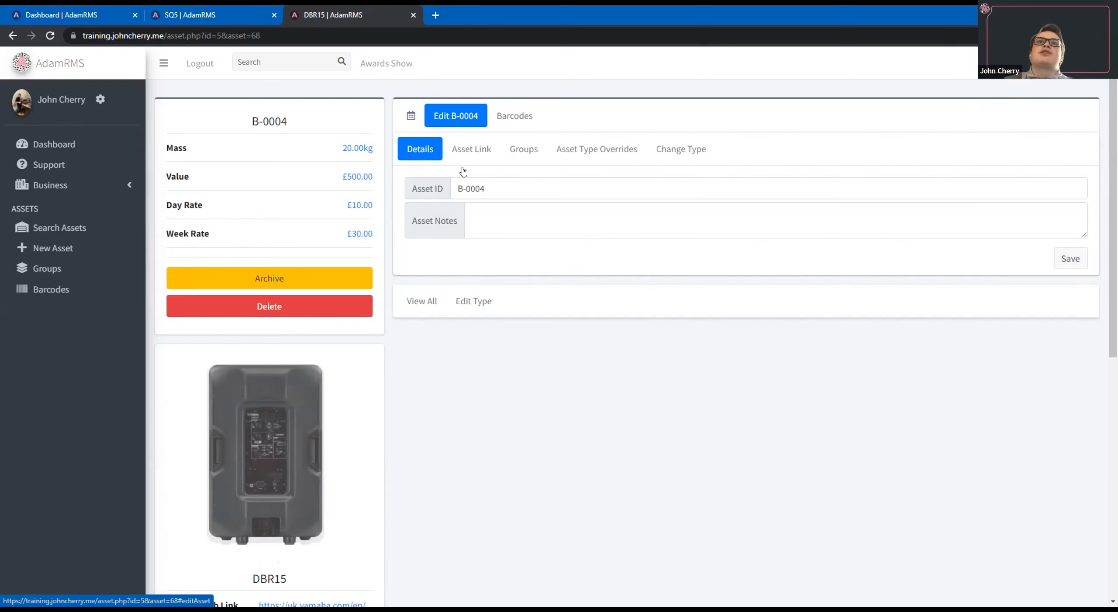
scroll(437, 249, "down", 1)
left_click(458, 243)
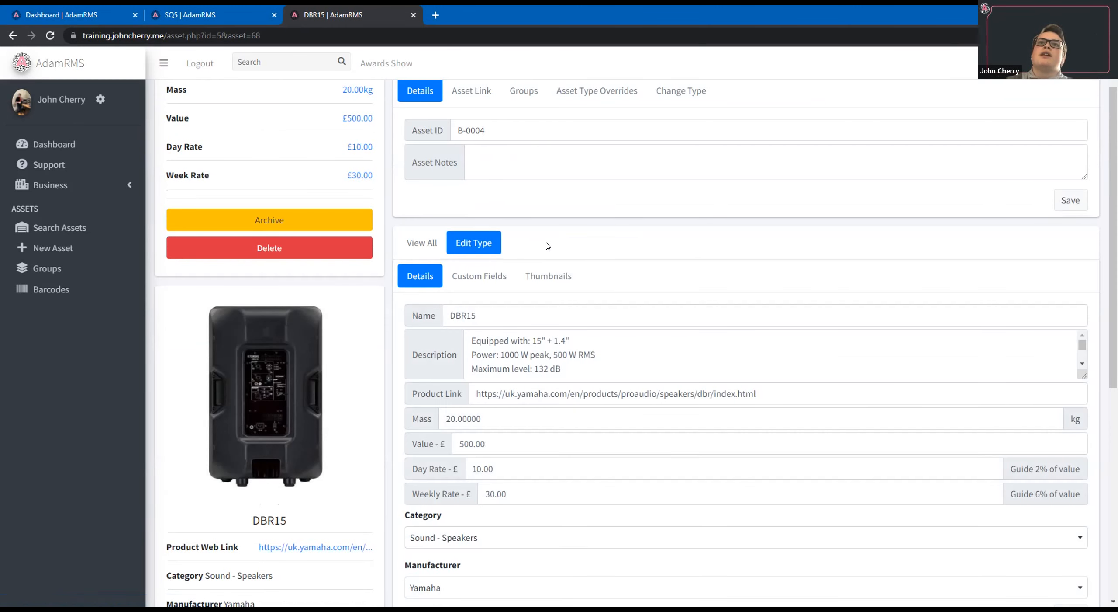
scroll(546, 244, "down", 1)
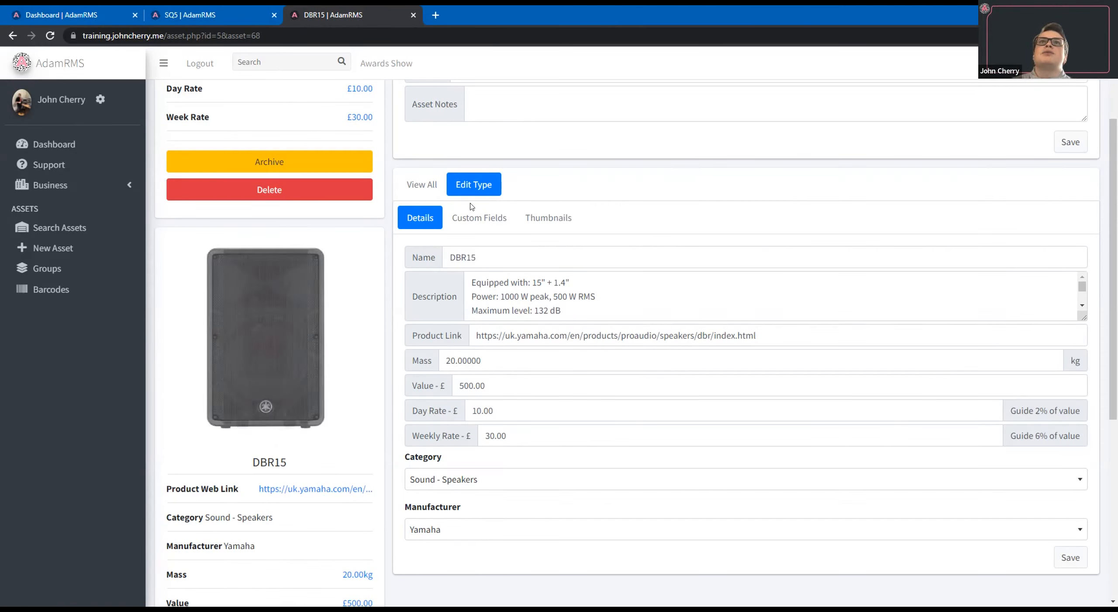
left_click(512, 226)
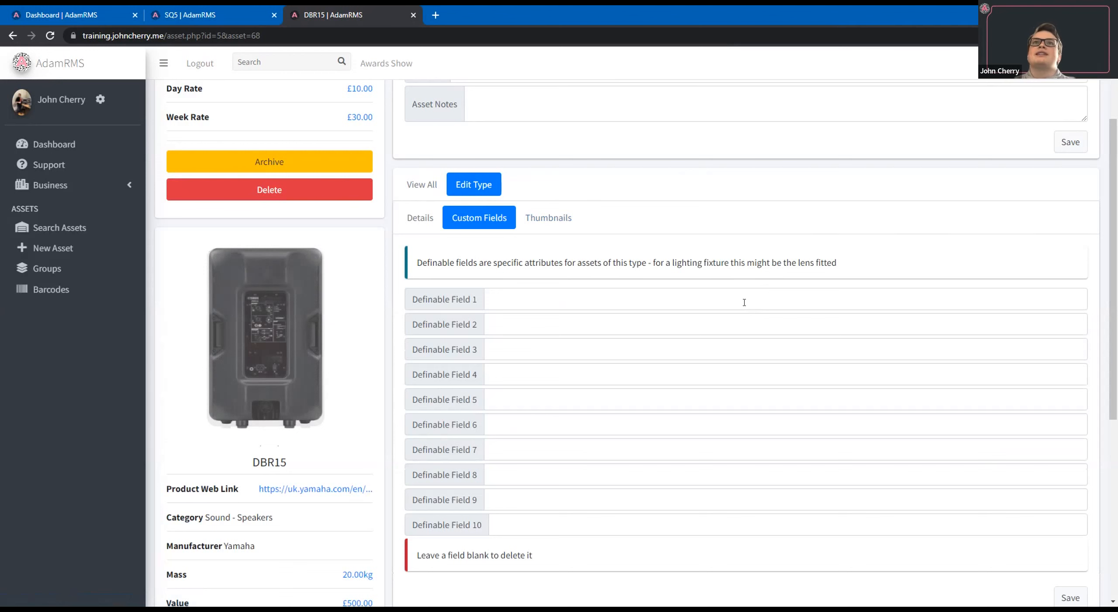
Define the DBR15 type's first custom field as "XLR Inputs" and save the type.
left_click(423, 219)
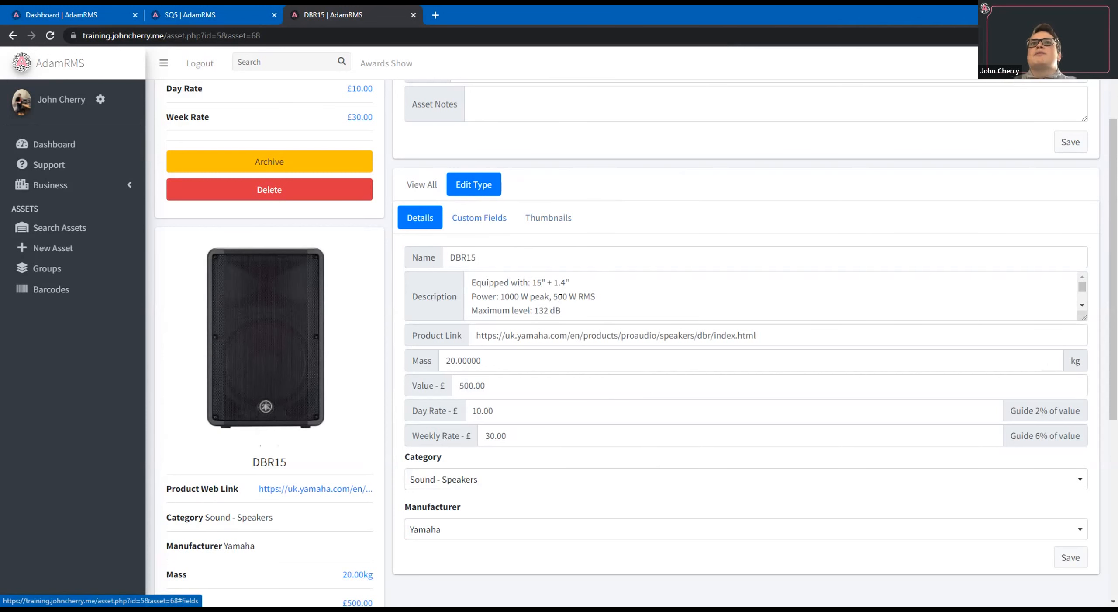
left_click(499, 215)
left_click(560, 291)
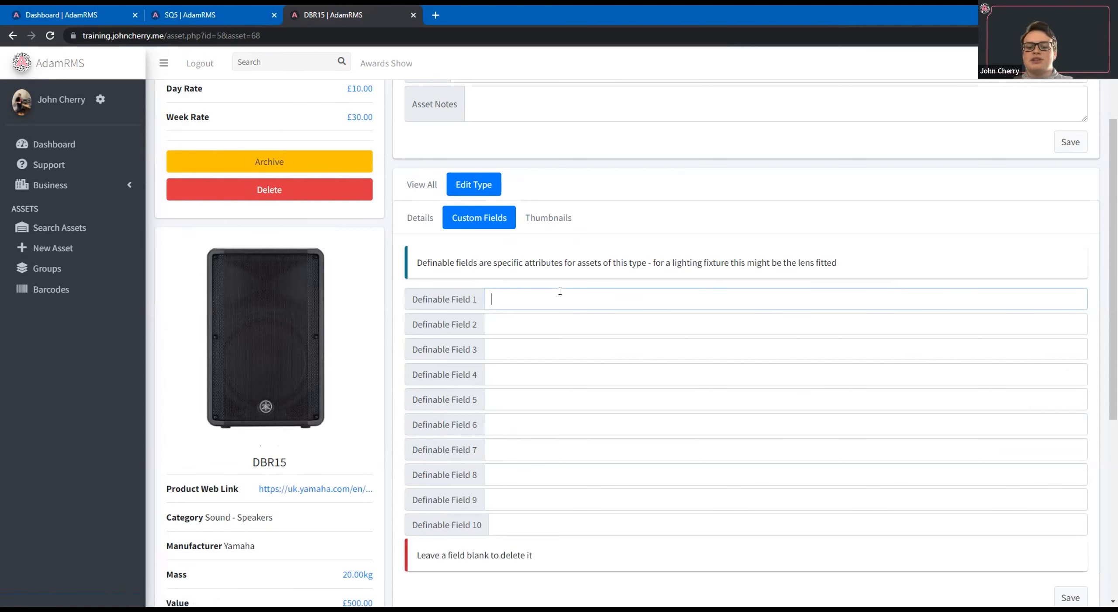
type("XLR Inputs")
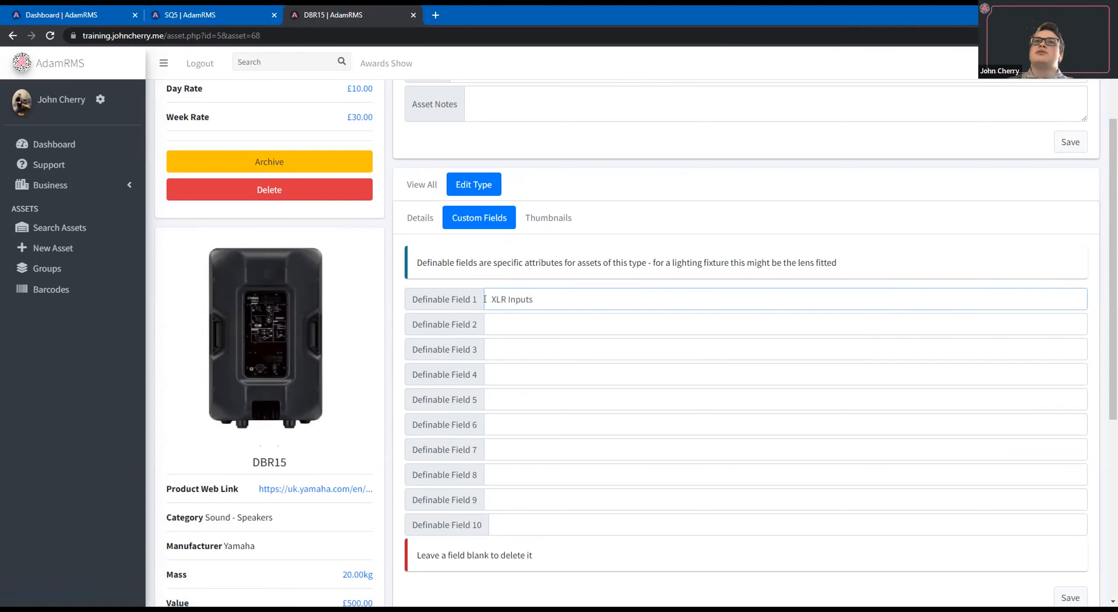
scroll(1076, 482, "down", 2)
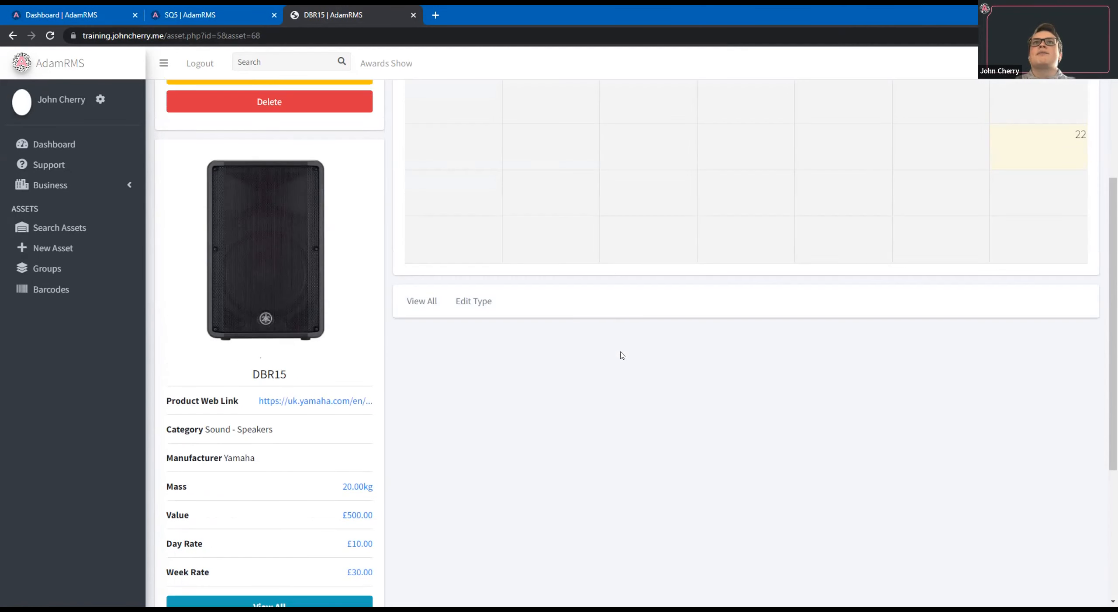
Open asset B-0004's own custom fields for editing and examine the XLR Inputs field.
scroll(621, 352, "up", 5)
left_click(466, 121)
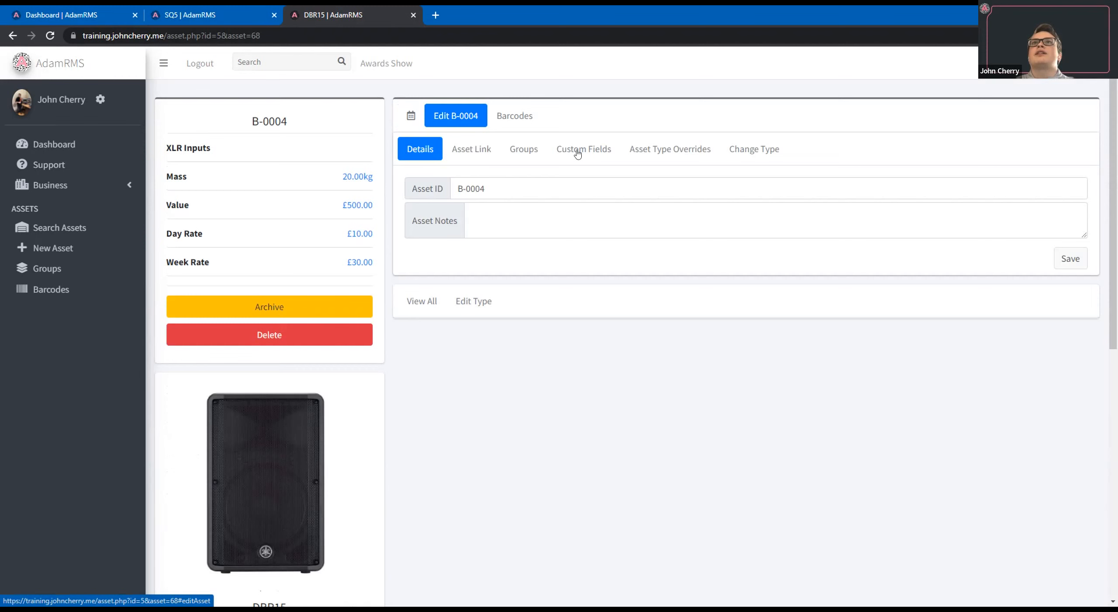
left_click(584, 149)
left_click_drag(423, 189, 503, 190)
left_click(502, 189)
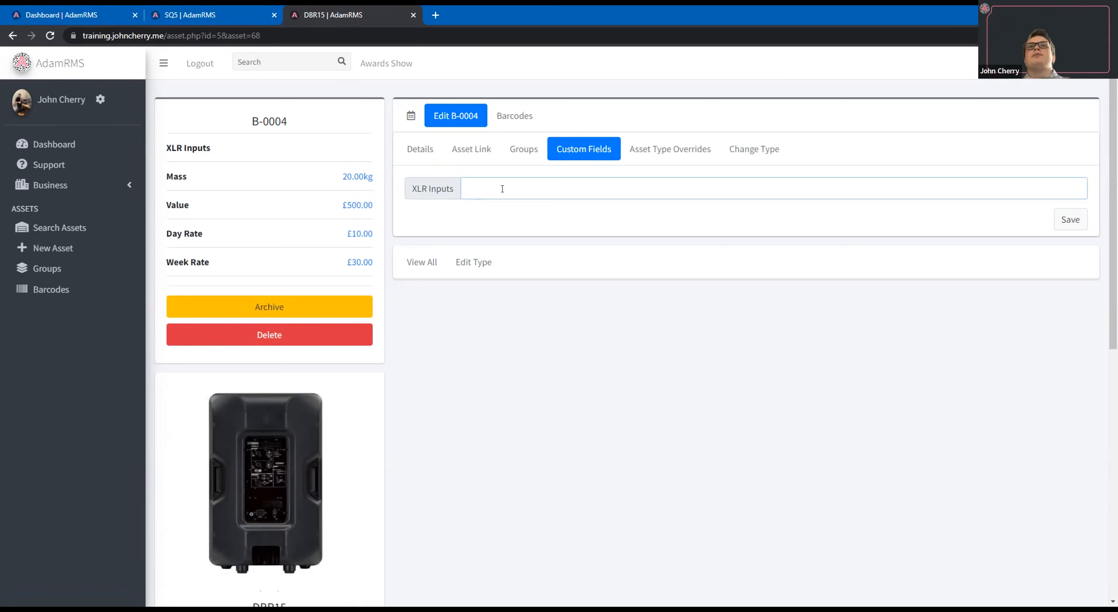
Review the DBR15 type's custom field definitions and its thumbnail images.
left_click(476, 262)
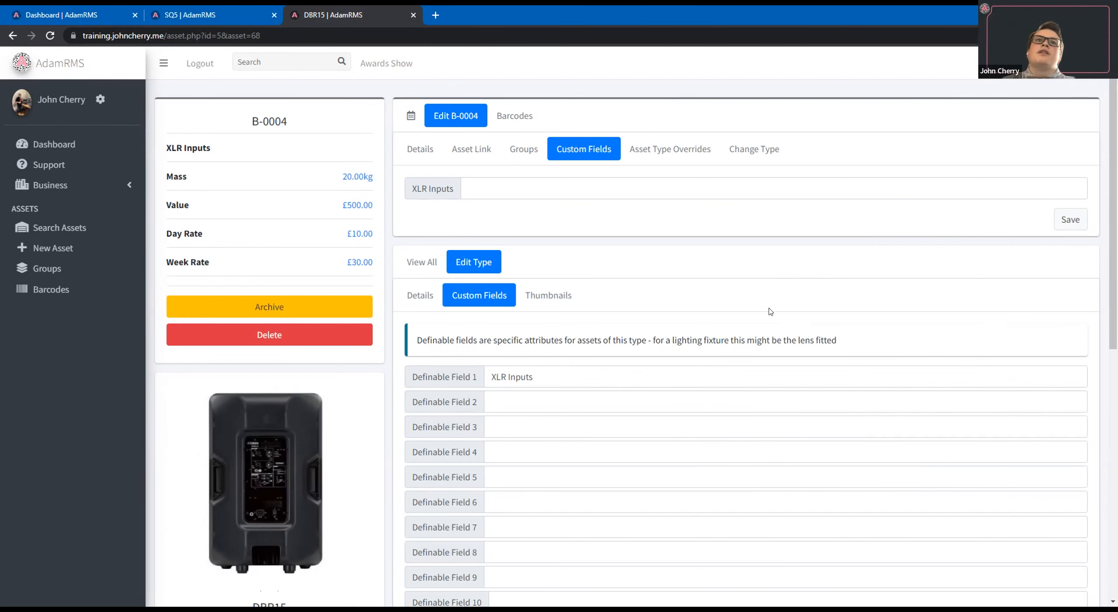
scroll(314, 468, "down", 1)
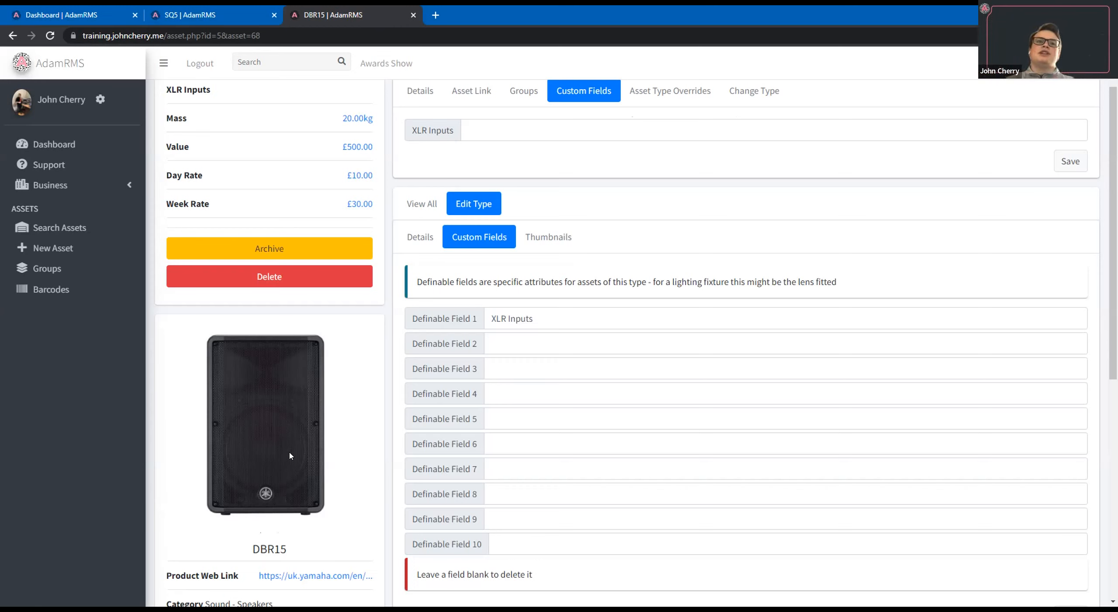
left_click(564, 239)
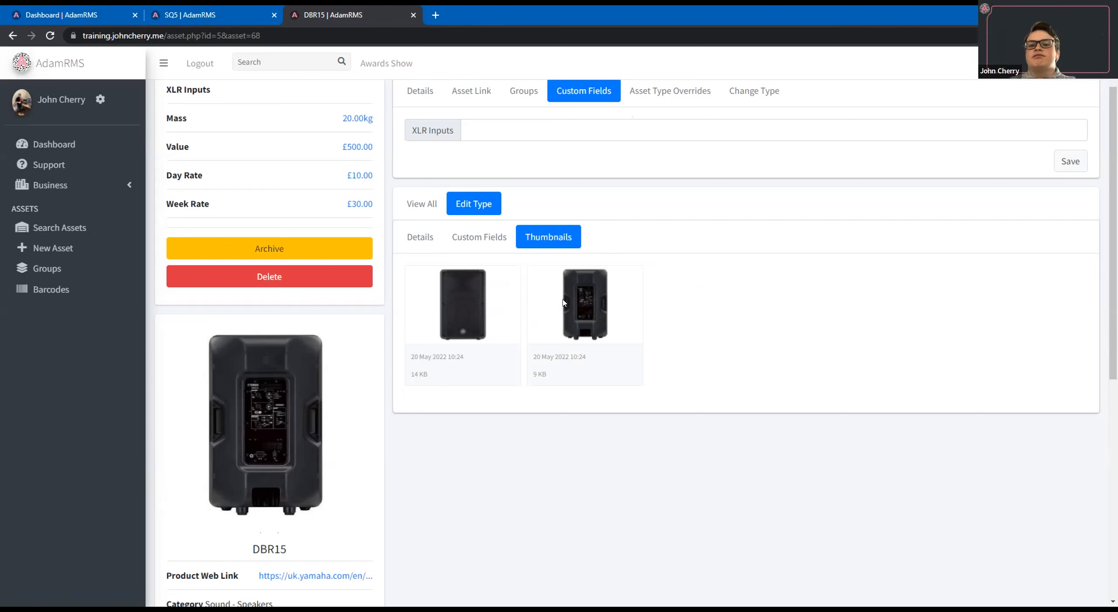
scroll(666, 299, "down", 1)
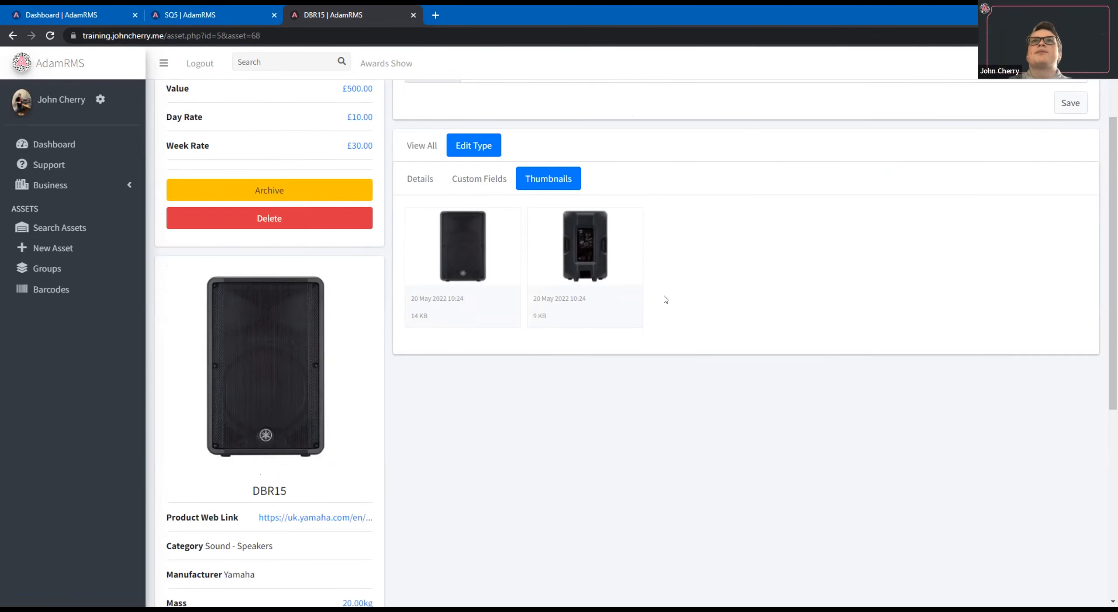
scroll(666, 299, "up", 3)
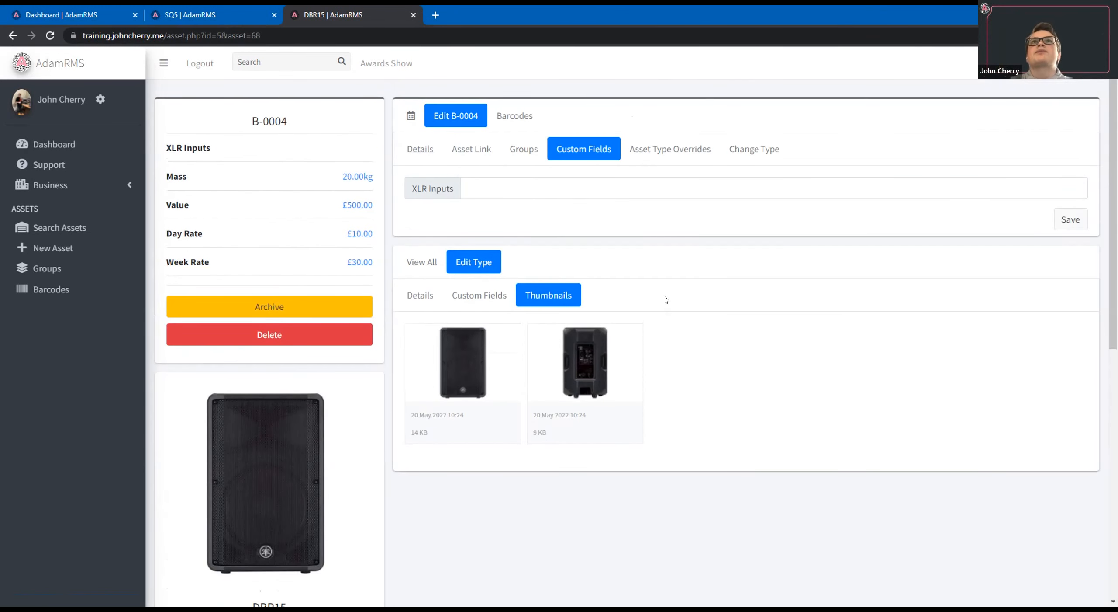
Link asset B-0004 to asset B-0001 (SQ5) and save the link.
left_click(419, 150)
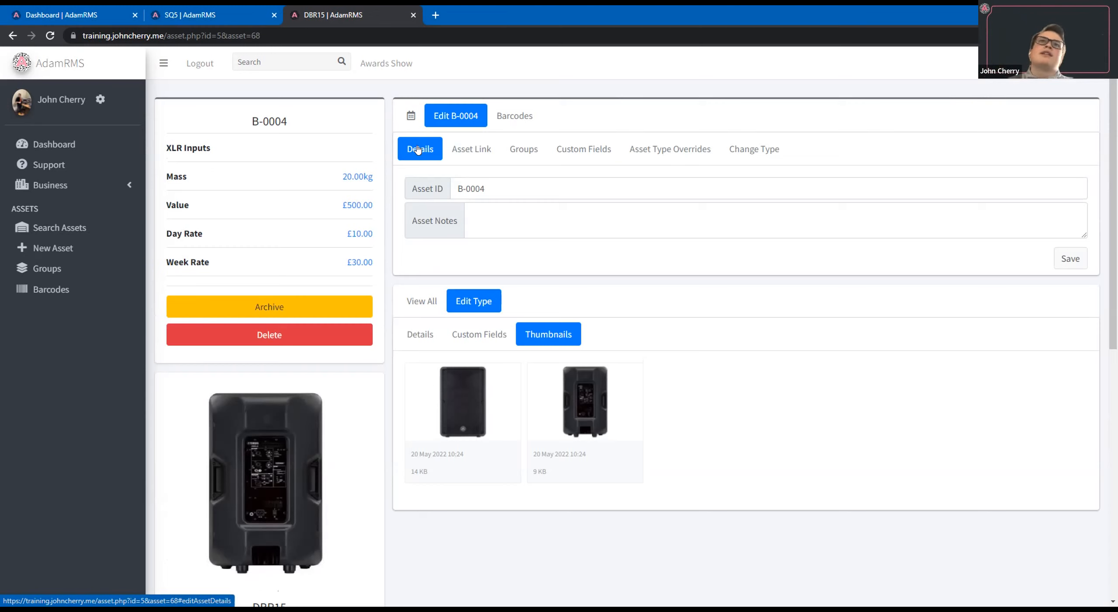
left_click(470, 154)
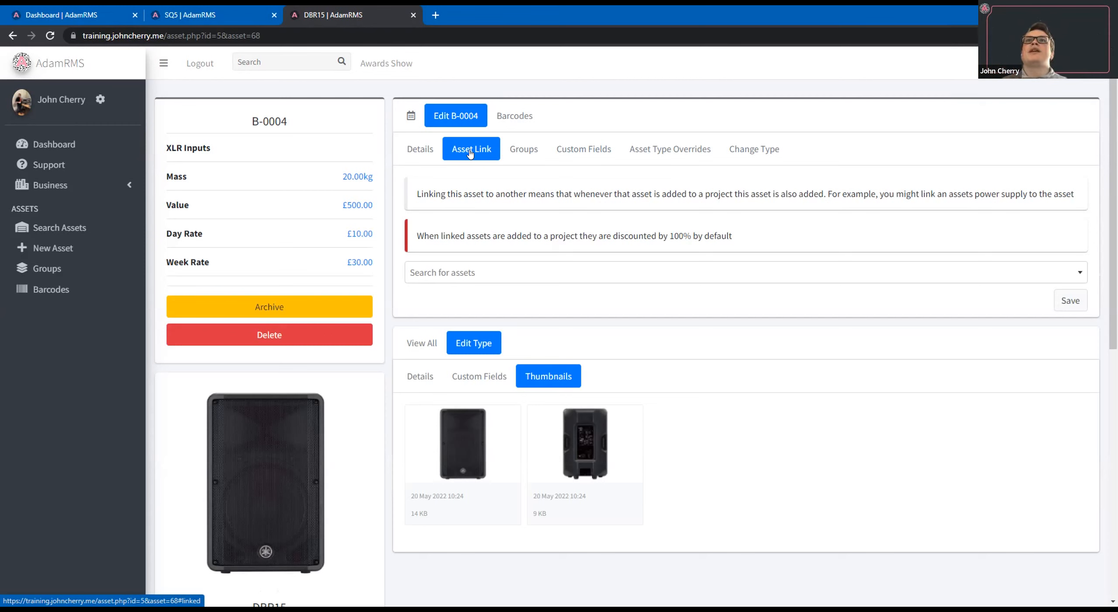
left_click(661, 275)
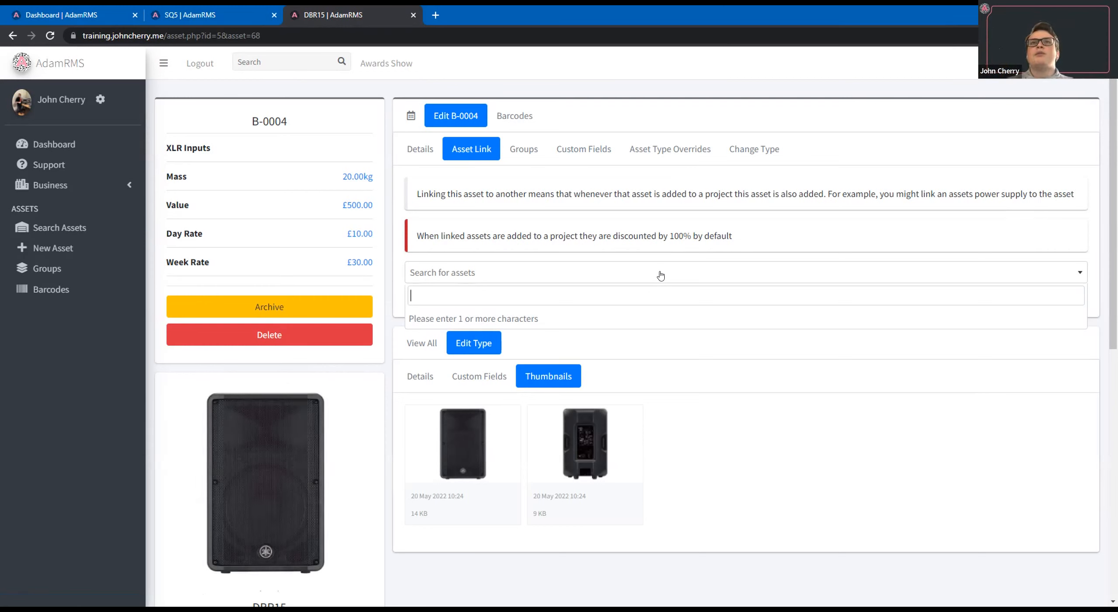
type("A")
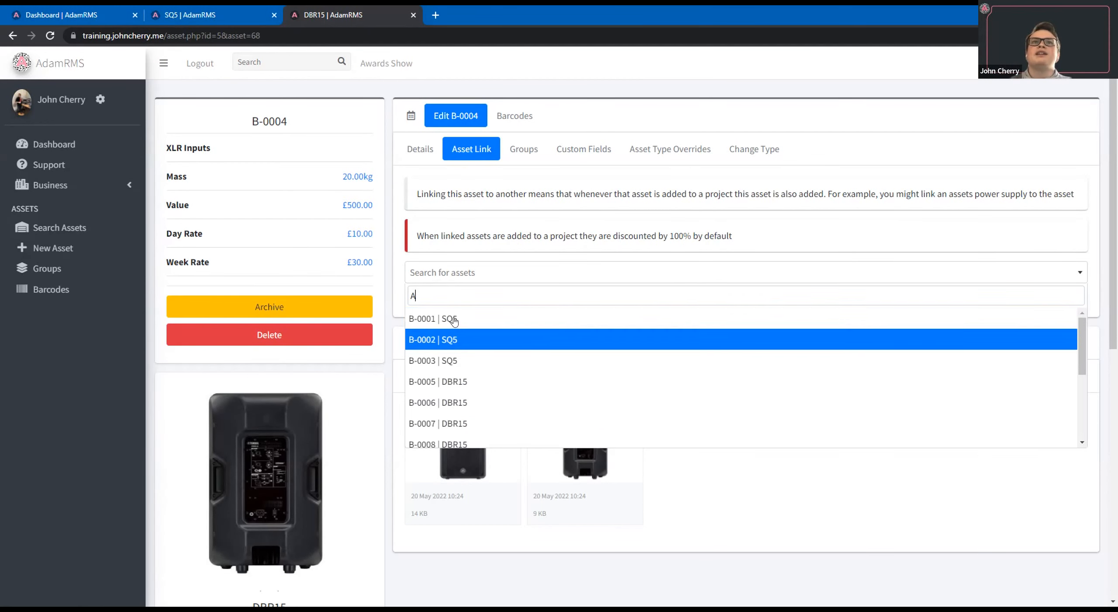
left_click(998, 322)
left_click(1071, 301)
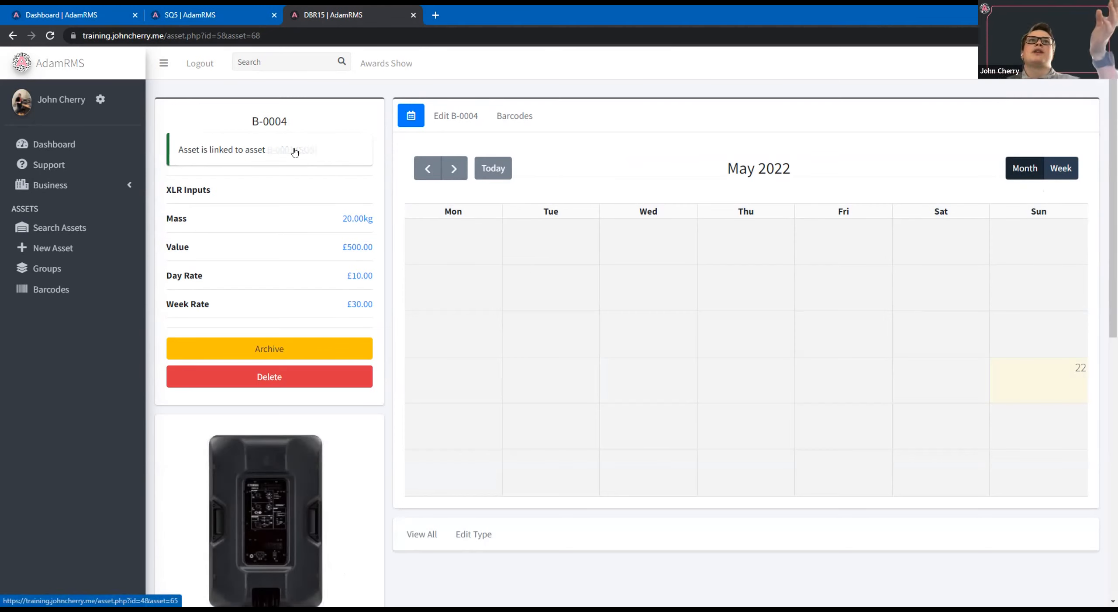
Open linked asset B-0001 in a separate browser tab, examine its linked assets, and return to asset B-0004.
middle_click(294, 151)
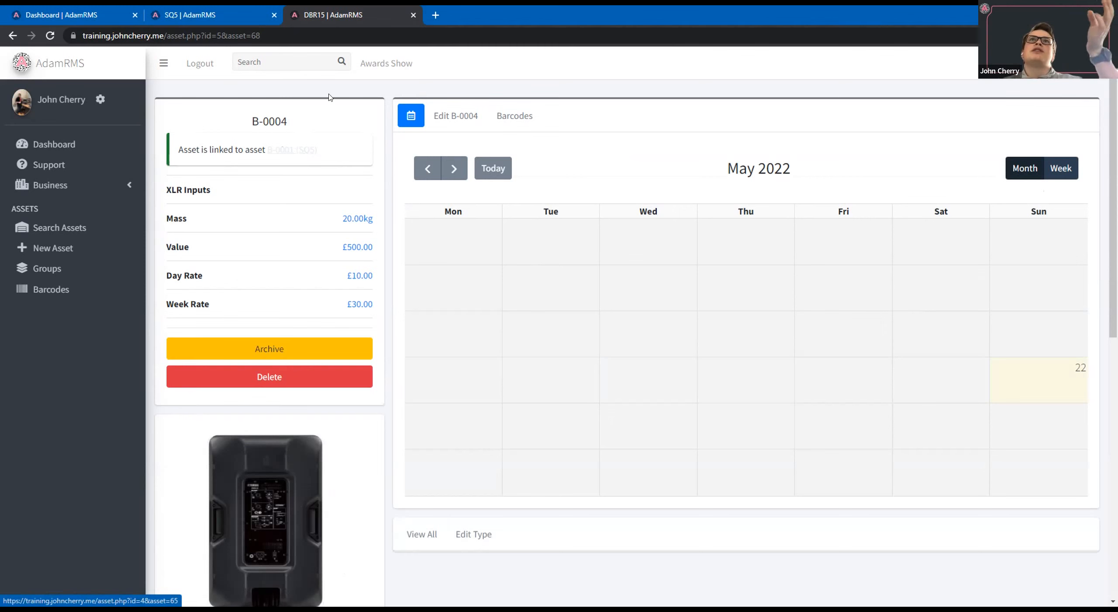
key("ctrl+Tab")
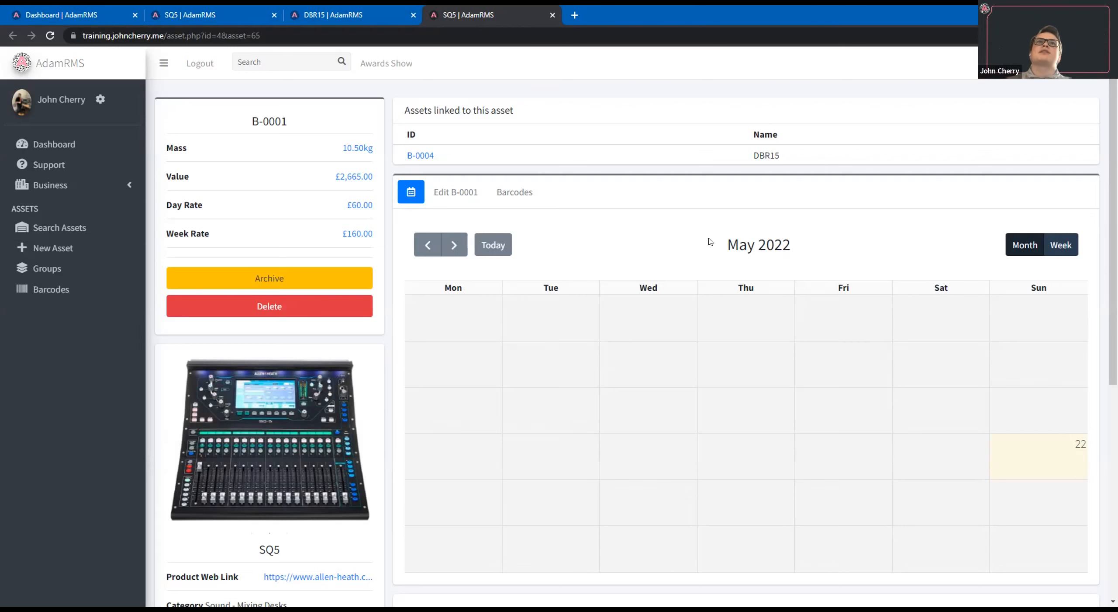
left_click(348, 9)
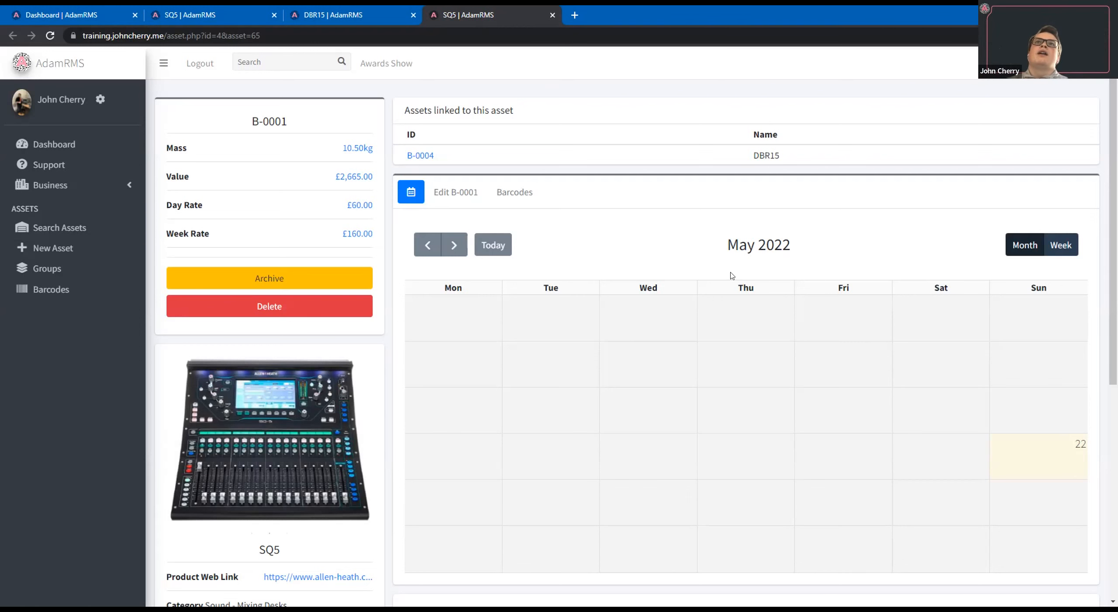
scroll(688, 264, "down", 2)
scroll(684, 261, "up", 2)
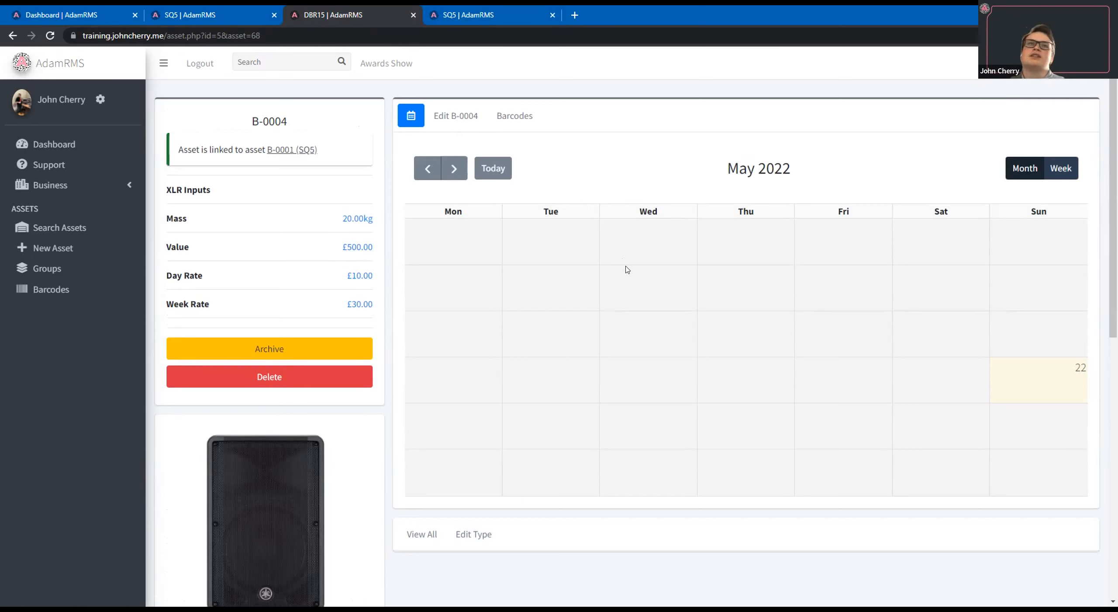
View the business's list of manufacturers.
left_click(103, 191)
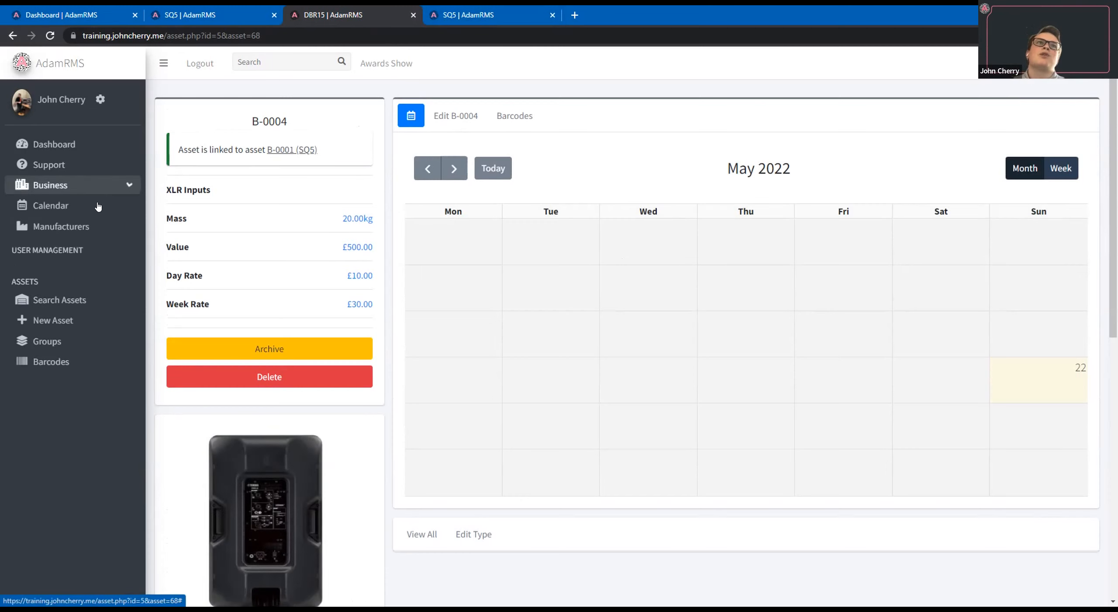
left_click(82, 226)
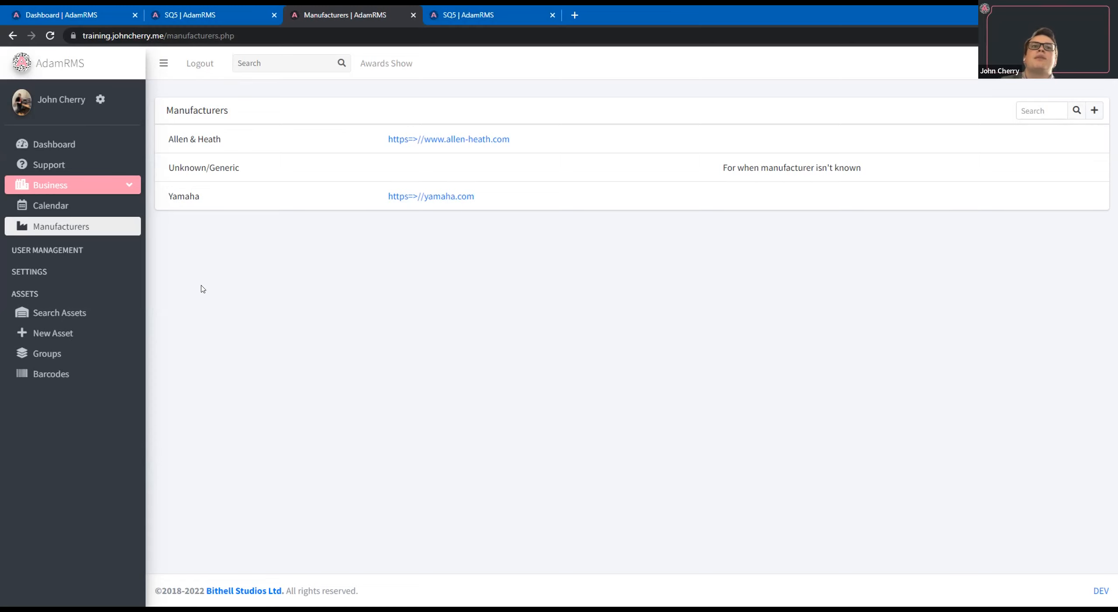
Start adding a new asset with manufacturer Unknown/Generic and check which existing asset types it offers.
left_click(88, 335)
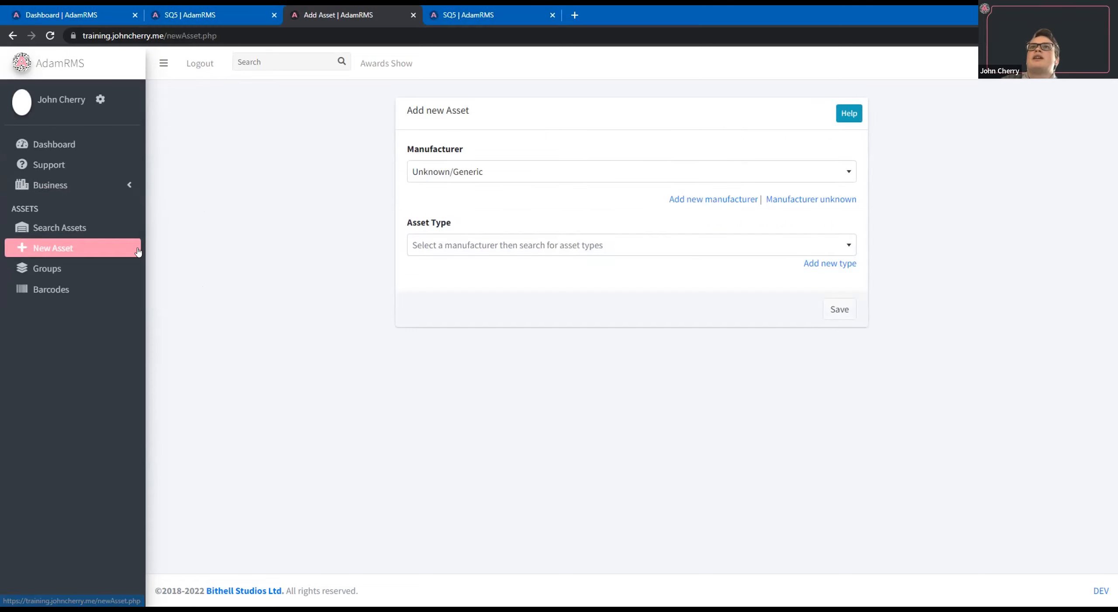
left_click(464, 171)
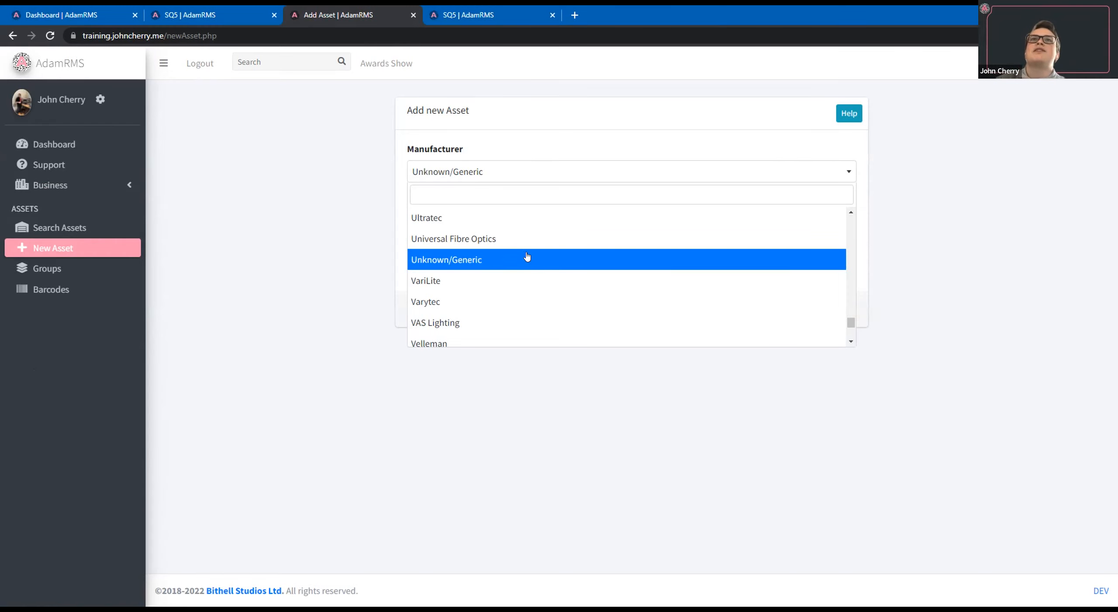
left_click(492, 253)
left_click(492, 252)
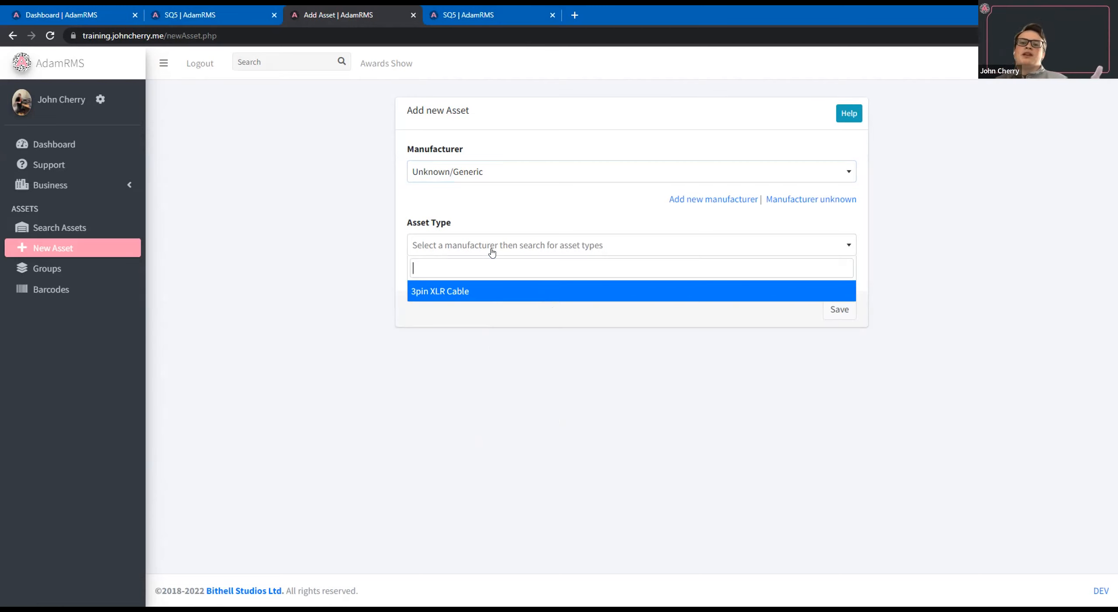
left_click(492, 253)
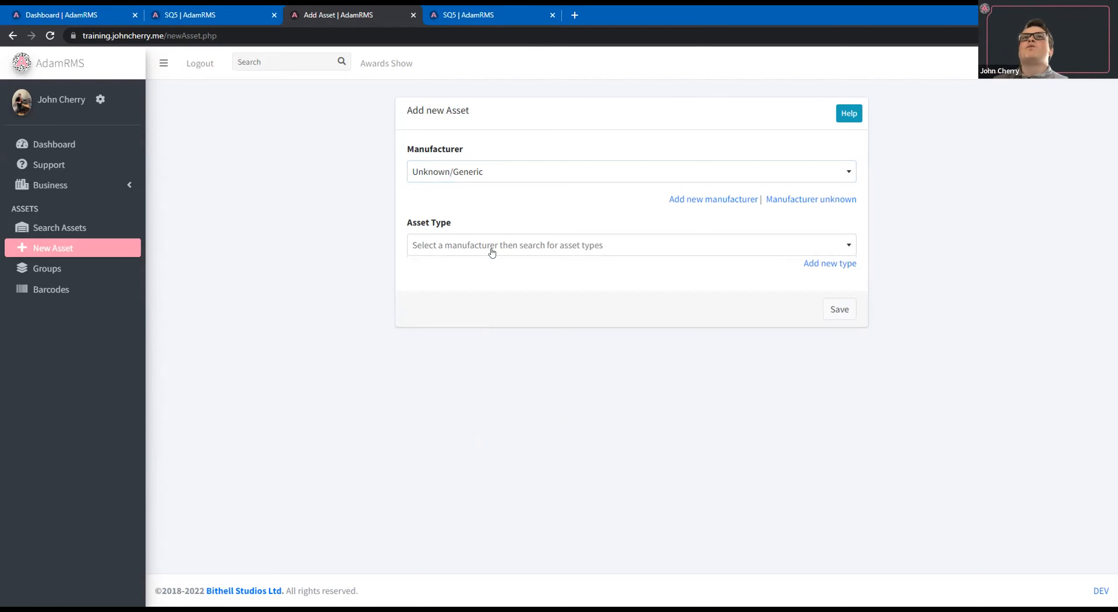
left_click(493, 253)
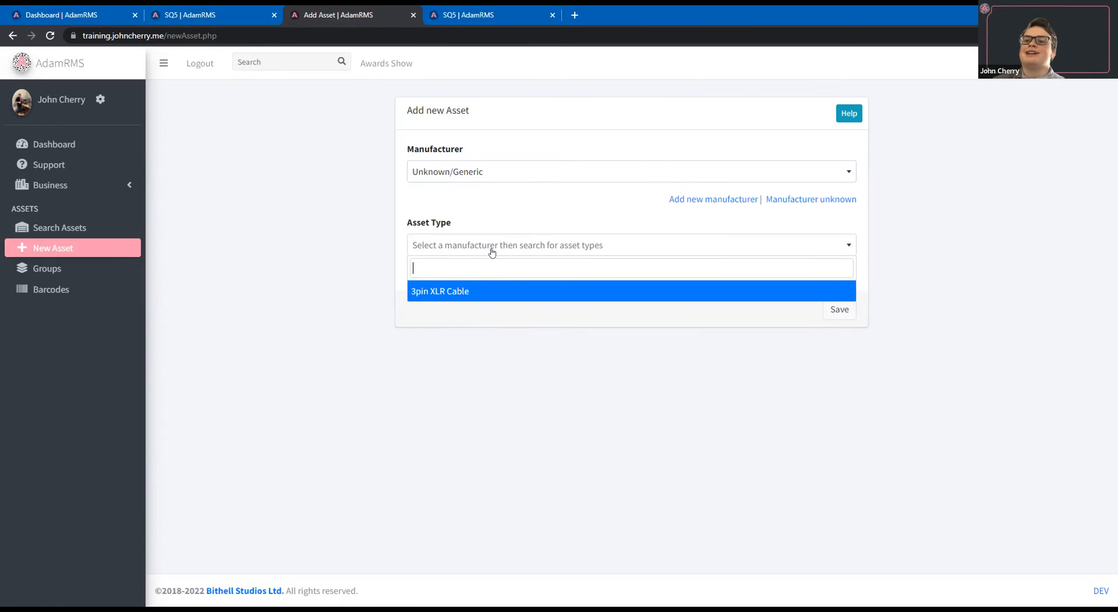
left_click(538, 157)
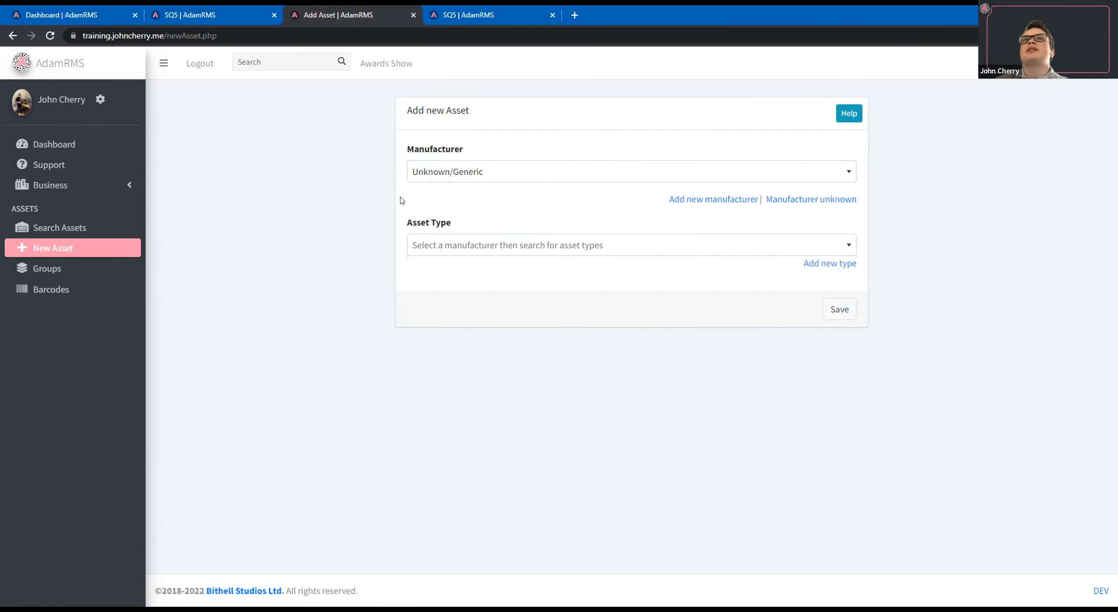
Add a new asset type for the Unknown/Generic manufacturer and name it "5-pin DMX Cable".
left_click(829, 264)
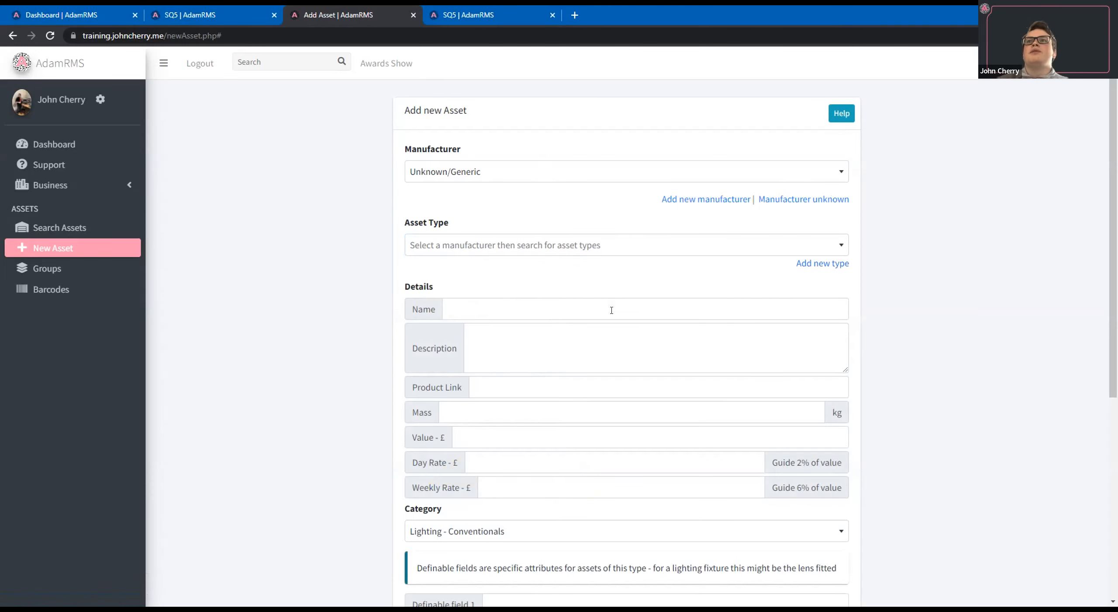
scroll(612, 310, "down", 1)
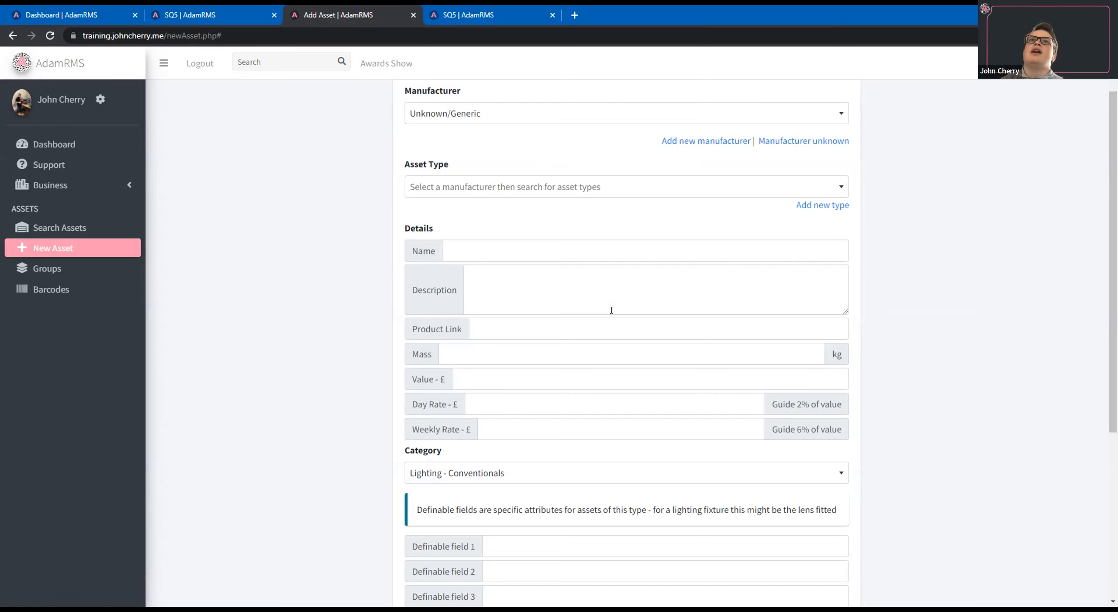
left_click(630, 257)
type("5-pin DMX")
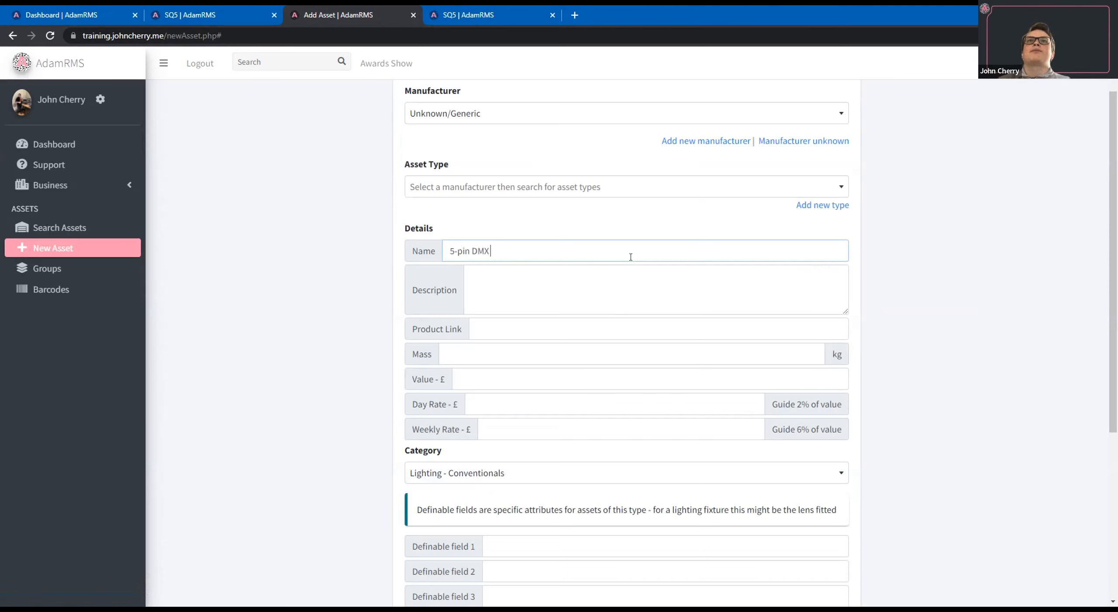
type(" Cable")
key("Tab")
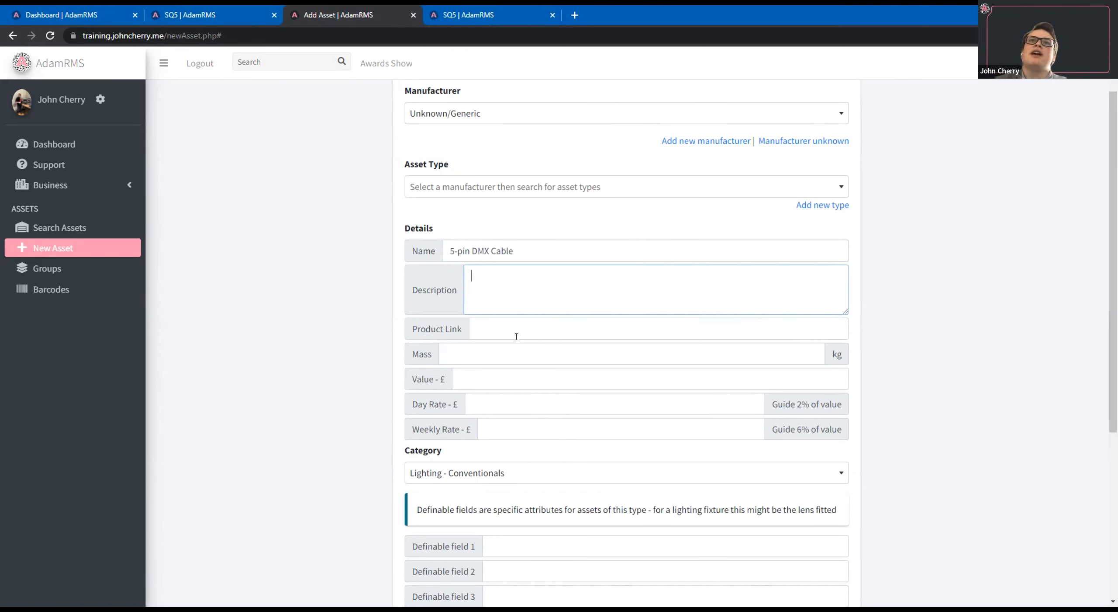
Price the new asset type with a value of £2, a day rate of £10 and a weekly rate of £100.
left_click(498, 373)
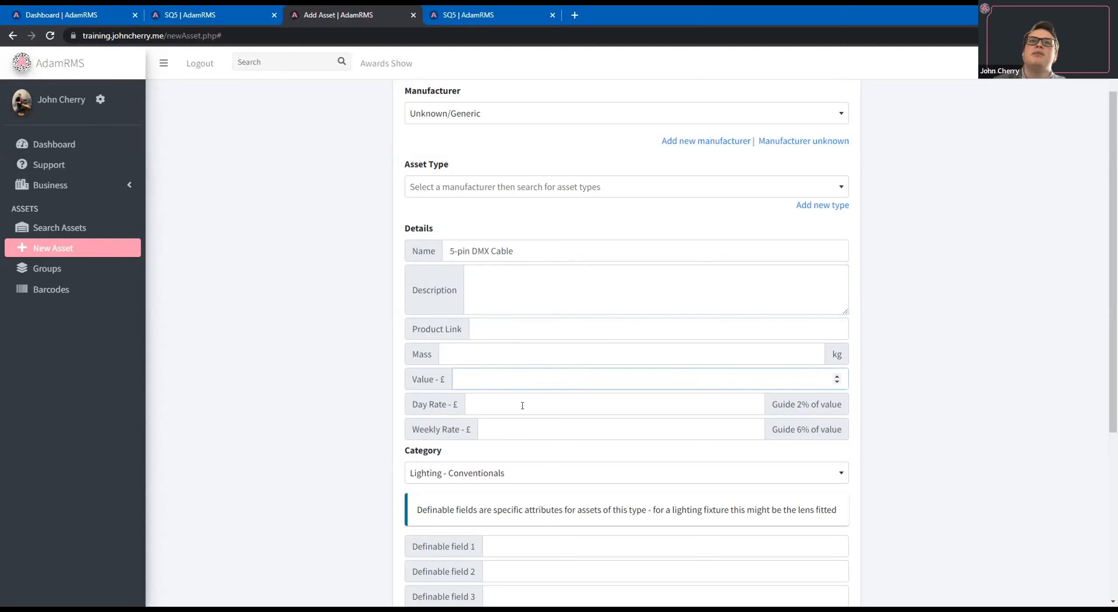
key("Tab")
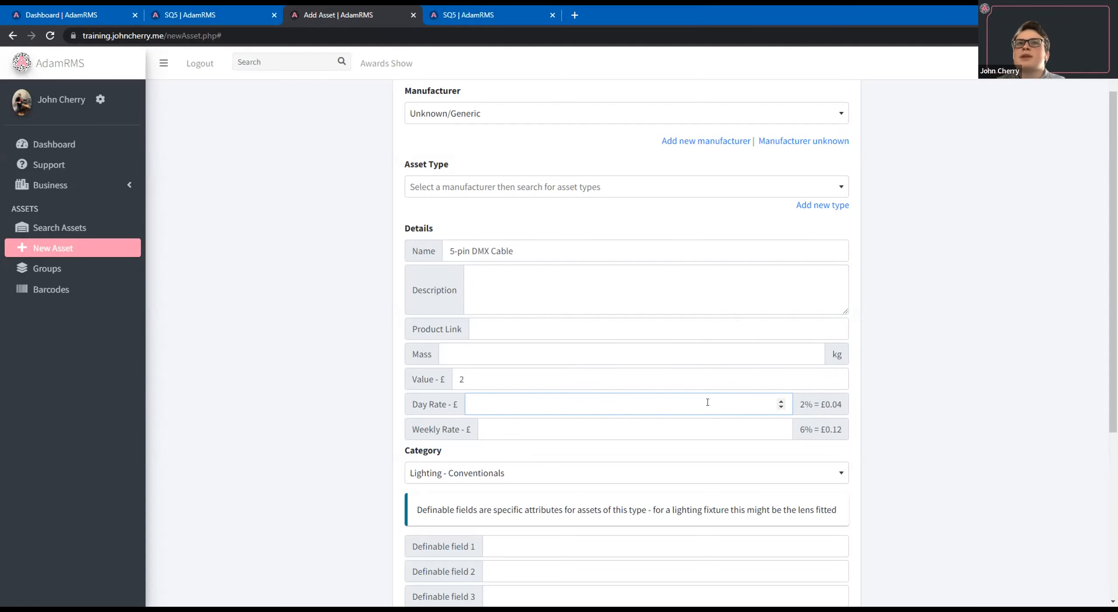
type("10")
left_click(715, 426)
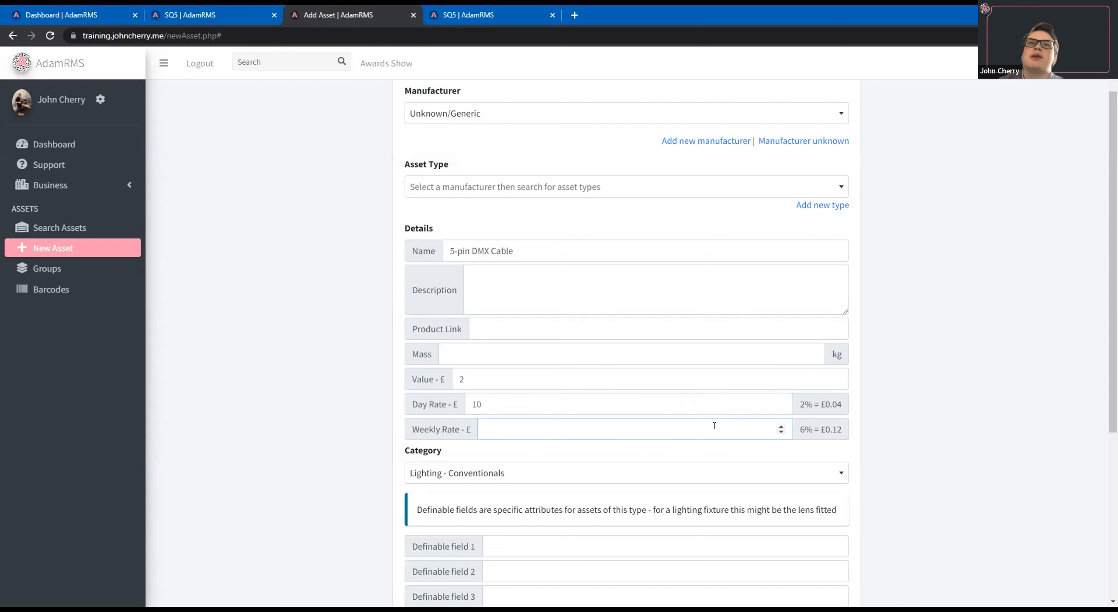
type("100")
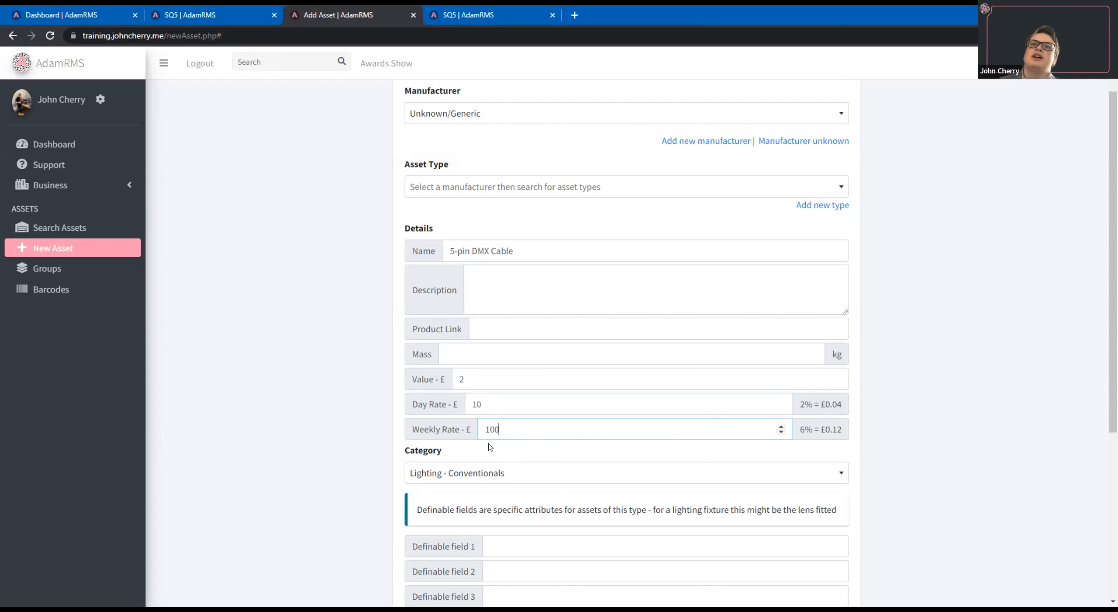
Set the new asset type's category to Miscellaneous - Cables.
scroll(498, 411, "down", 1)
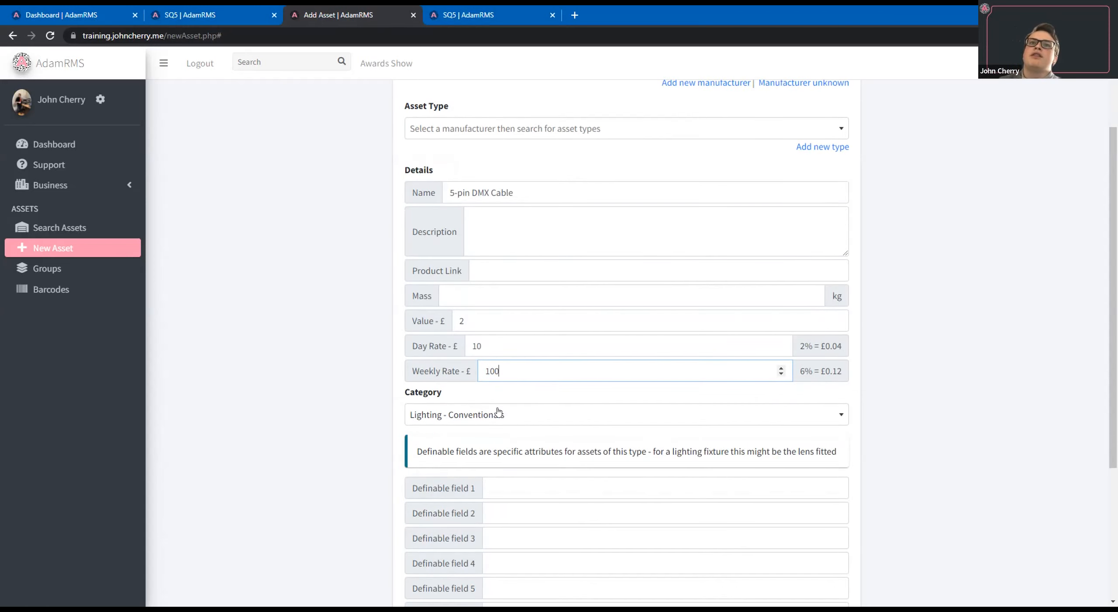
left_click(499, 413)
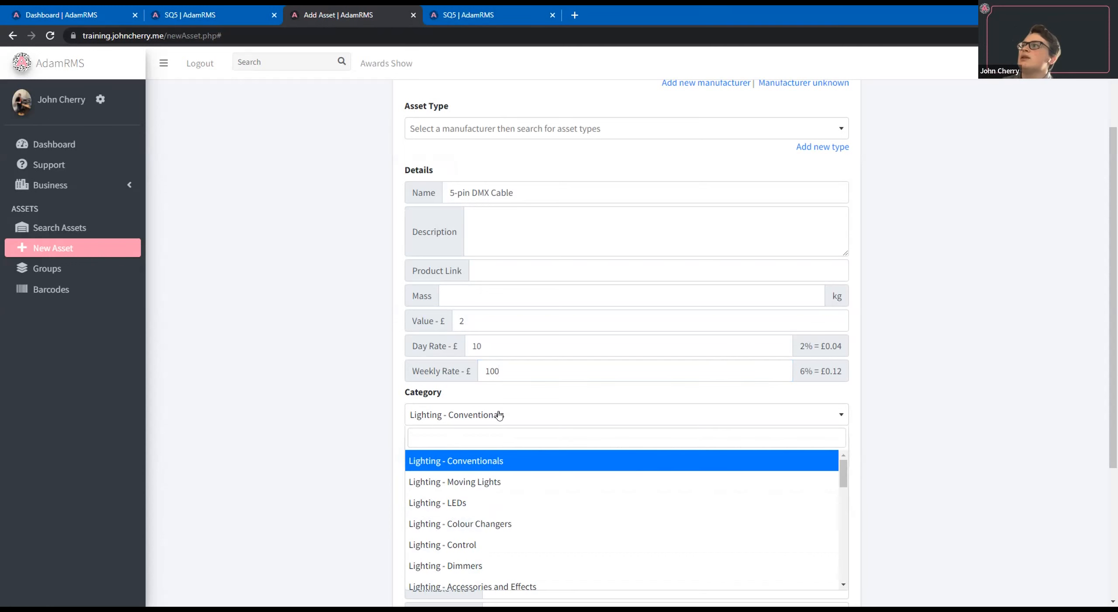
scroll(805, 413, "down", 1)
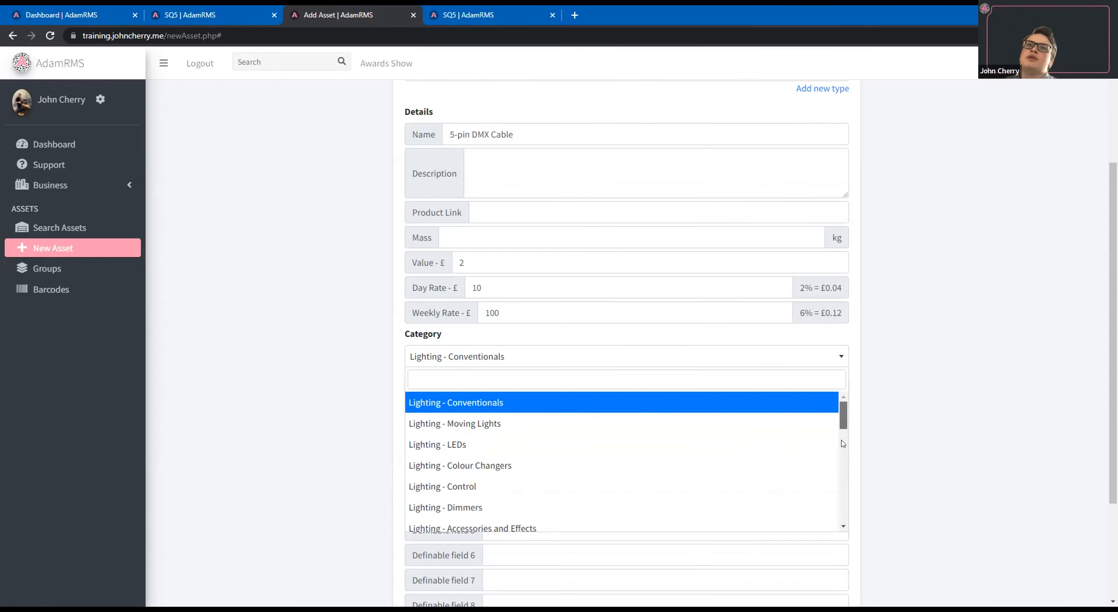
scroll(844, 454, "down", 1)
scroll(843, 459, "down", 4)
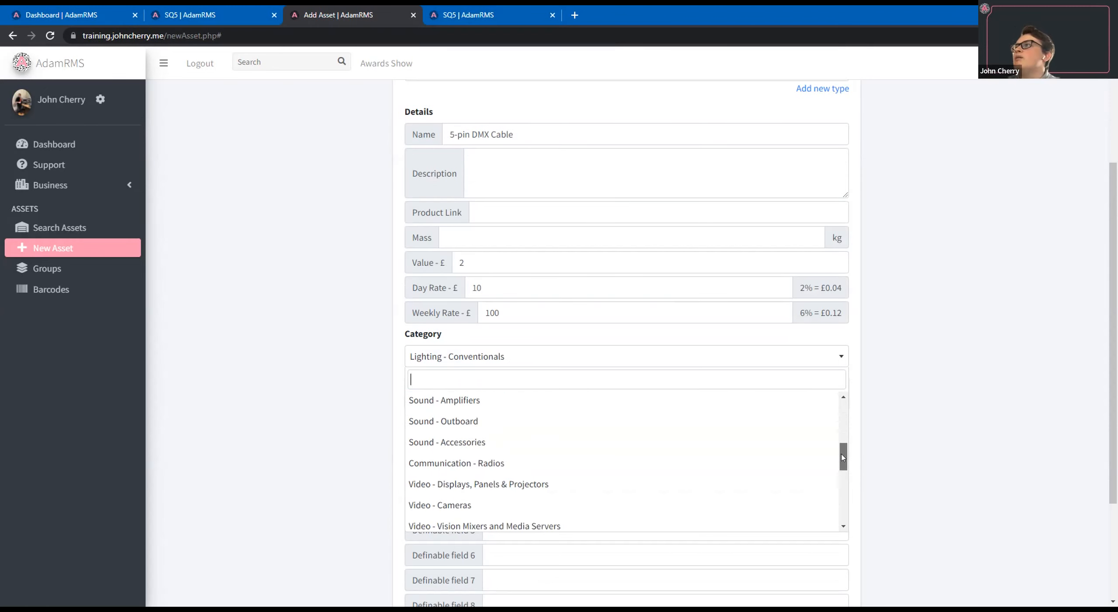
left_click_drag(842, 466, 836, 504)
scroll(443, 487, "down", 1)
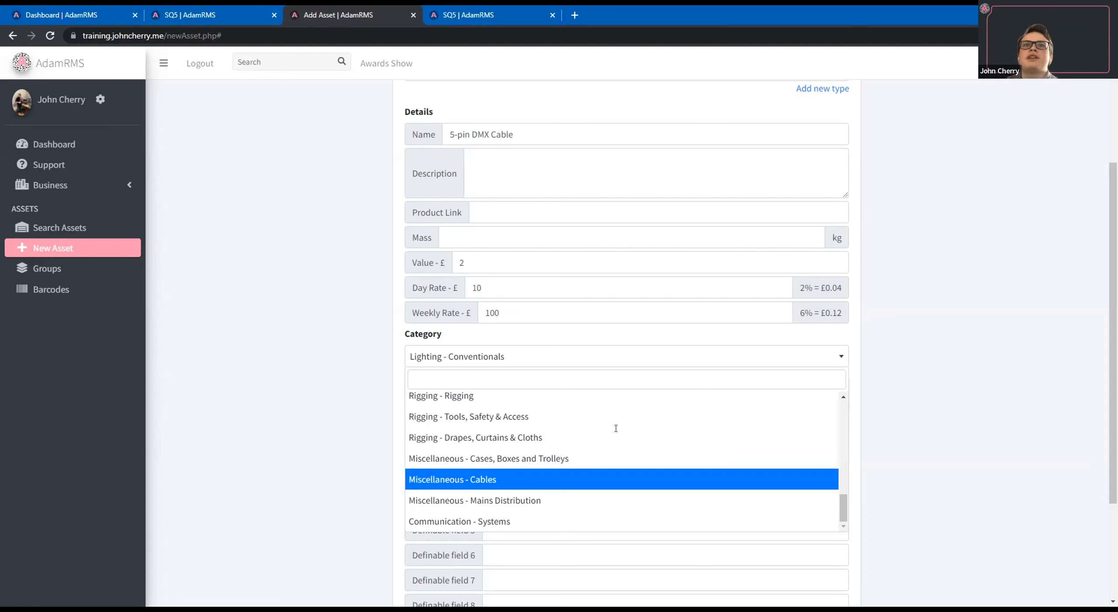
key("Return")
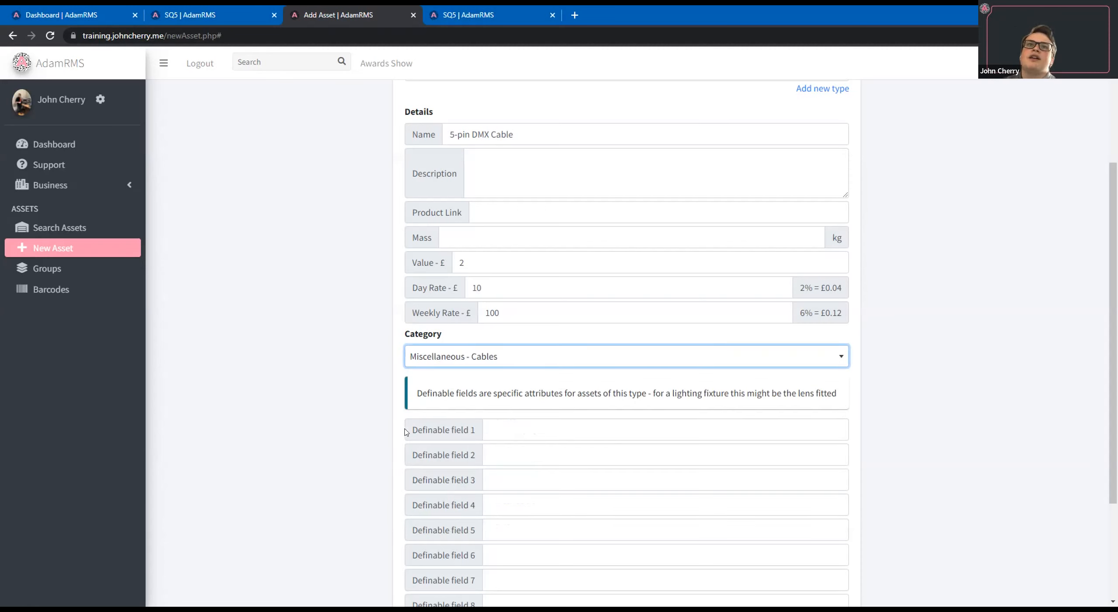
Name the first definable field "Length" and save the new asset type.
left_click(491, 430)
type("Length")
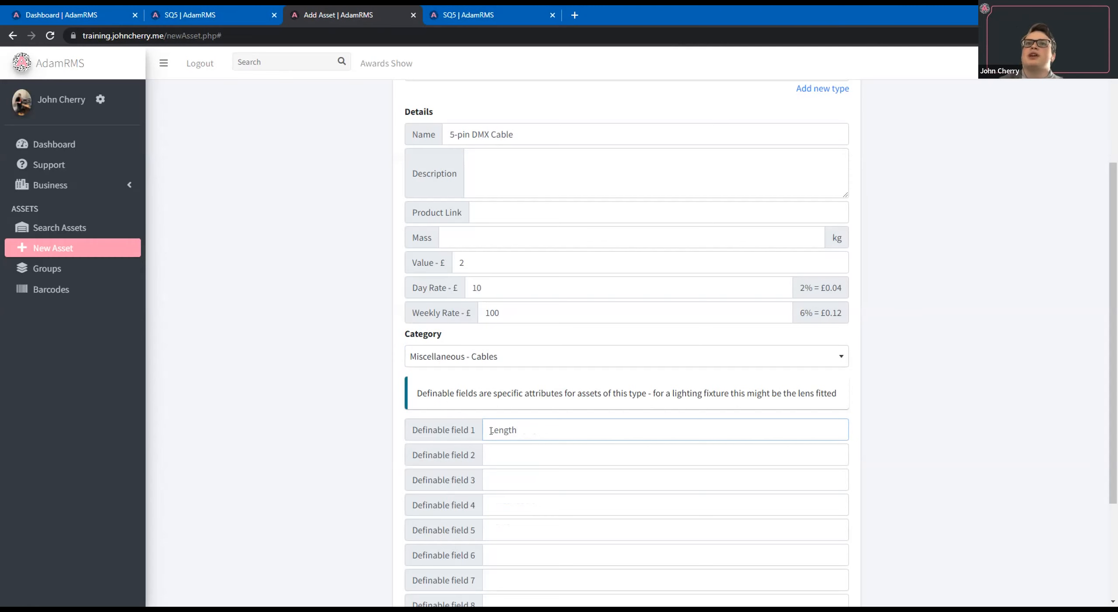
scroll(948, 457, "down", 3)
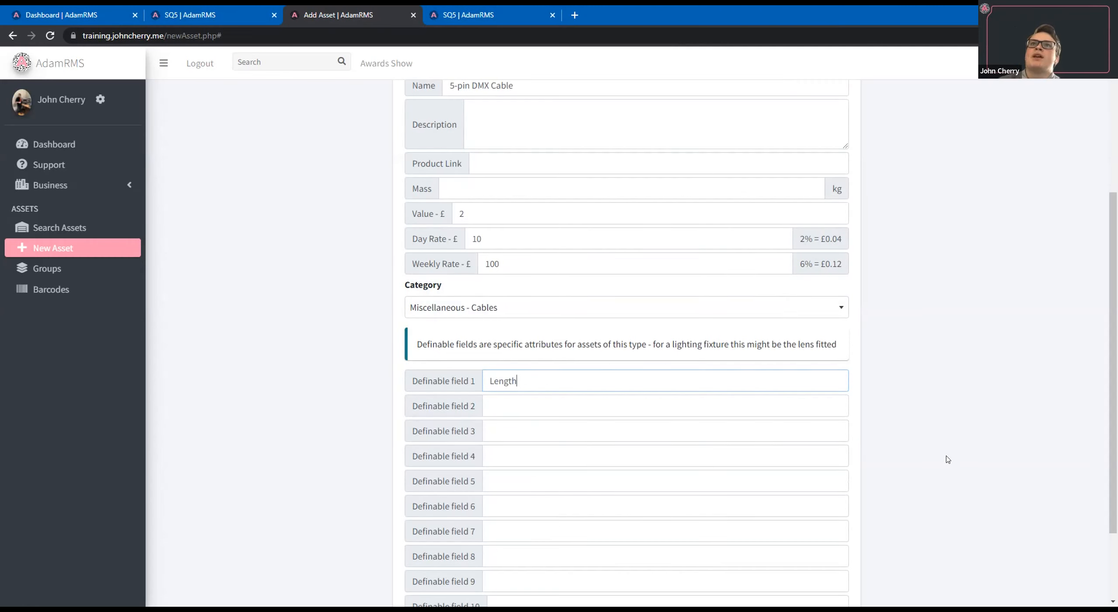
scroll(926, 410, "up", 3)
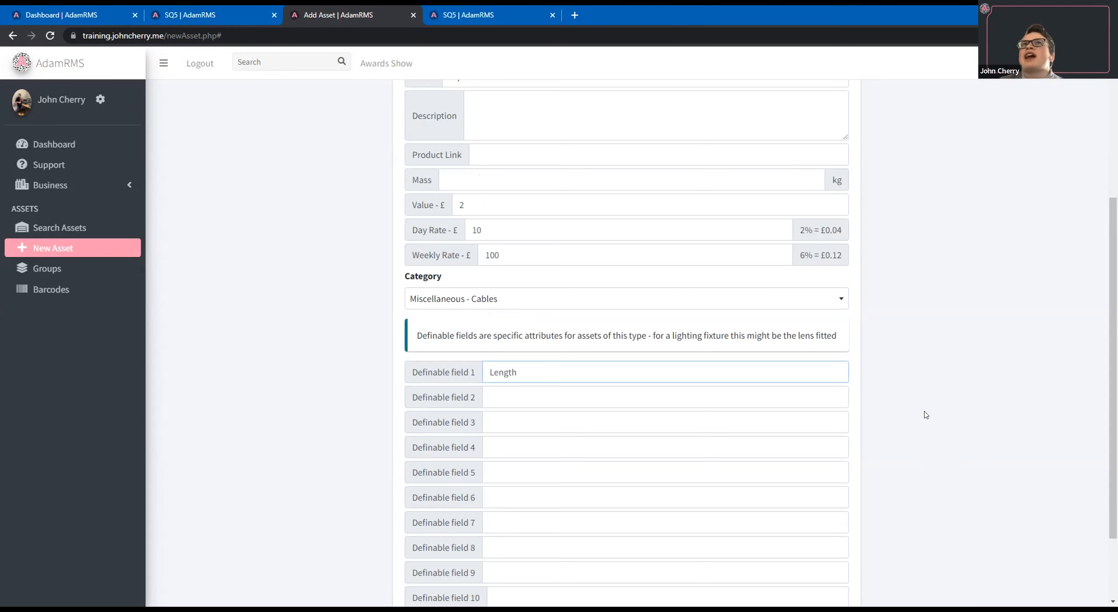
scroll(855, 540, "down", 3)
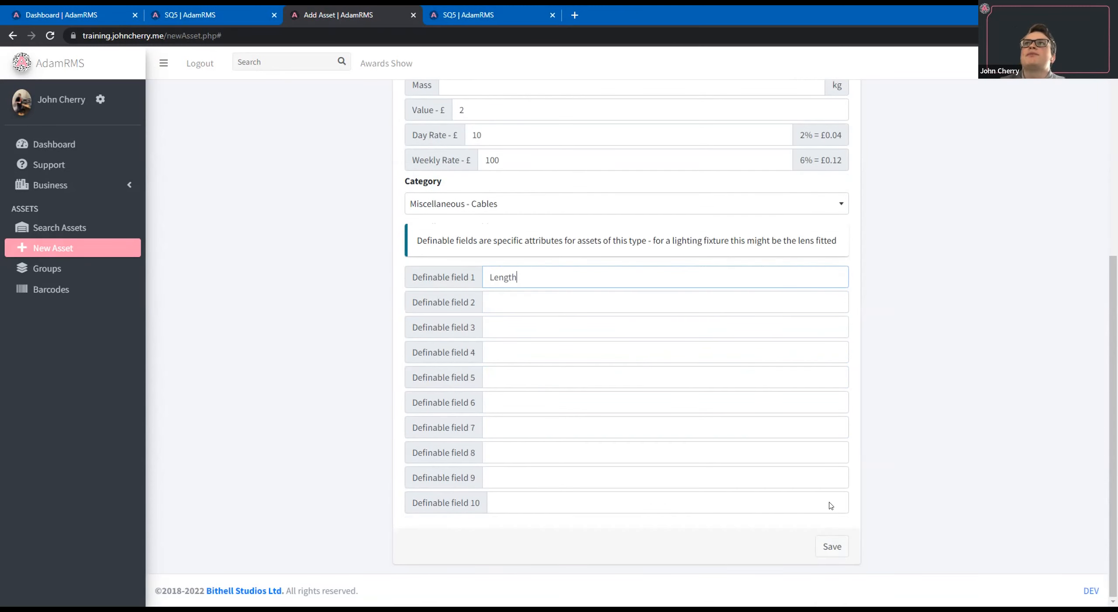
left_click(833, 545)
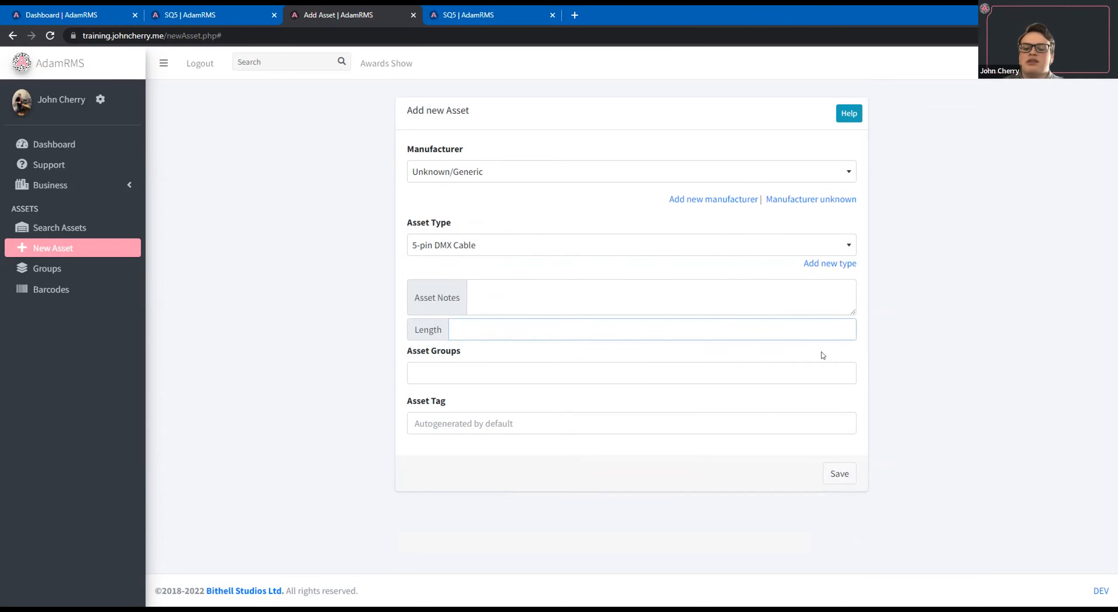
Save a 5-pin DMX Cable asset with length 2m, and add a second identical one with an autogenerated tag.
type("2m")
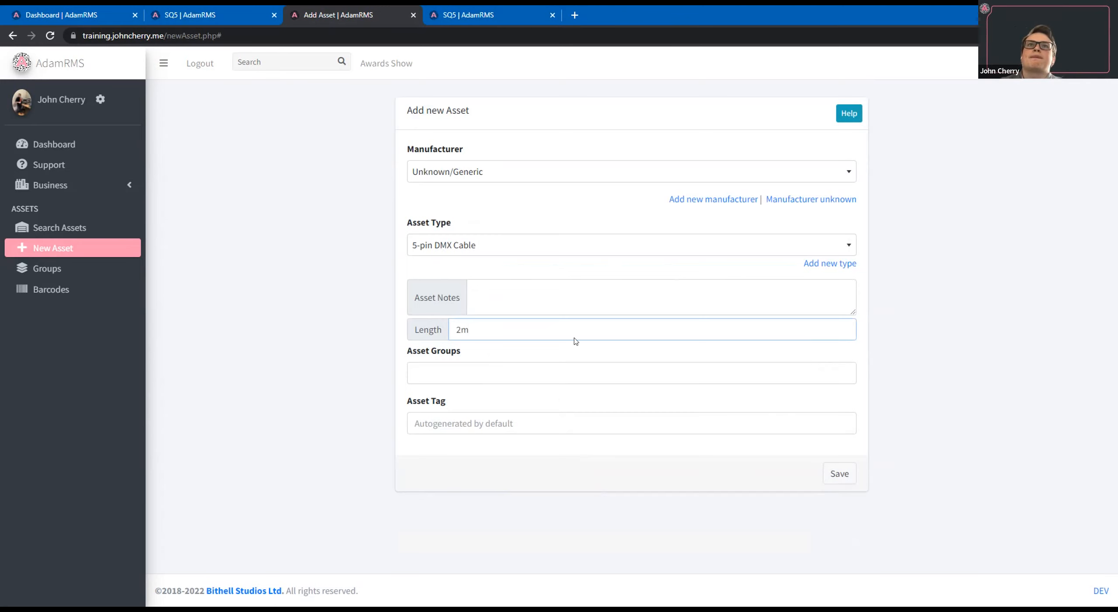
left_click(841, 474)
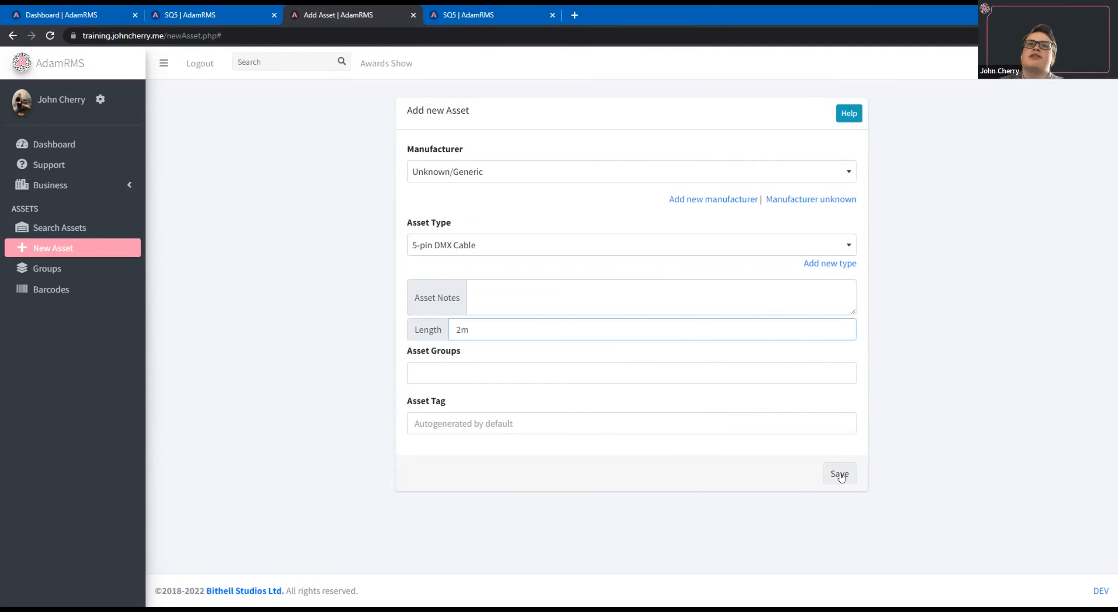
left_click(840, 474)
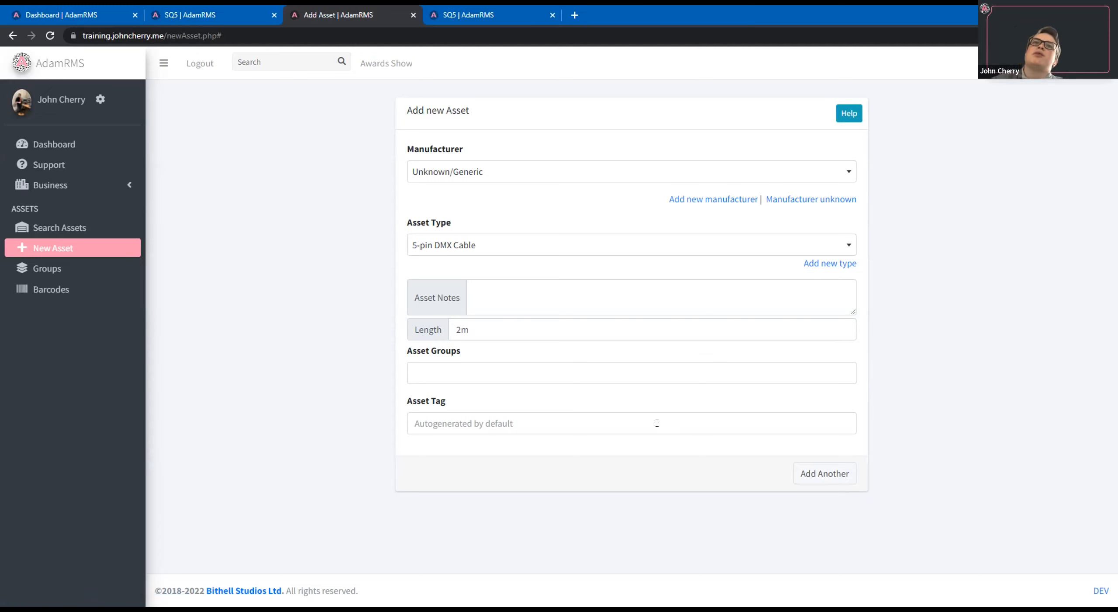
left_click(771, 421)
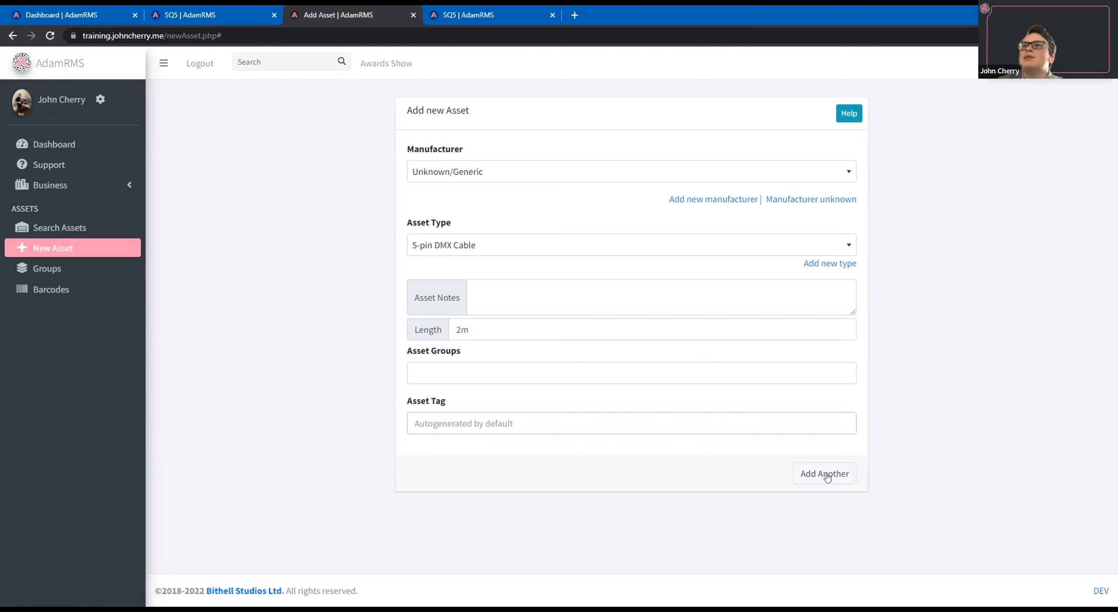
left_click(827, 474)
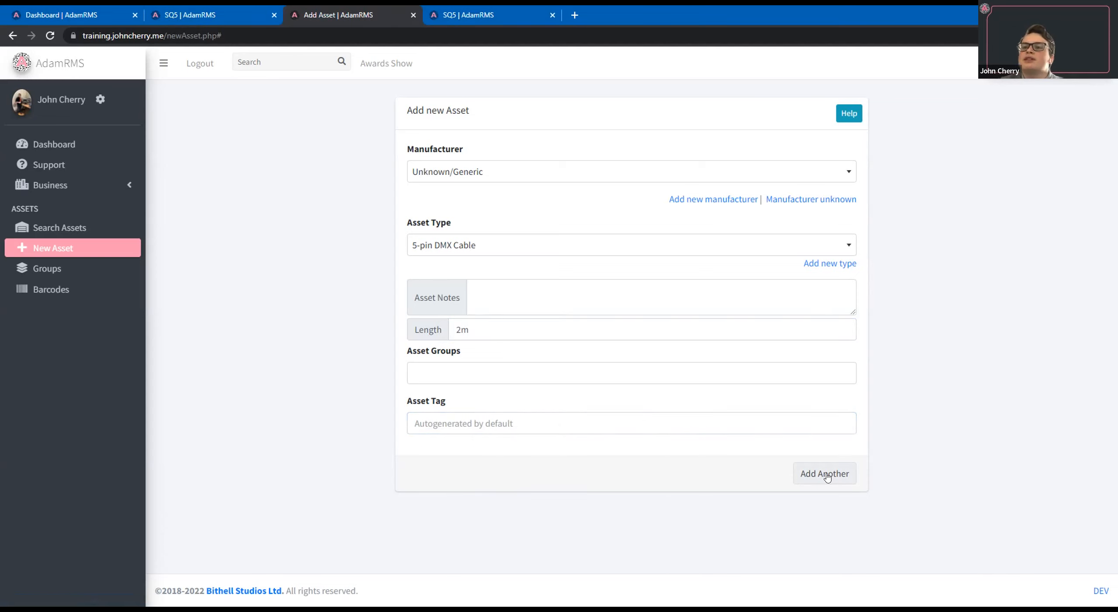
Add a further 2m 5-pin DMX Cable with the custom asset tag ASSET-01.
left_click(493, 422)
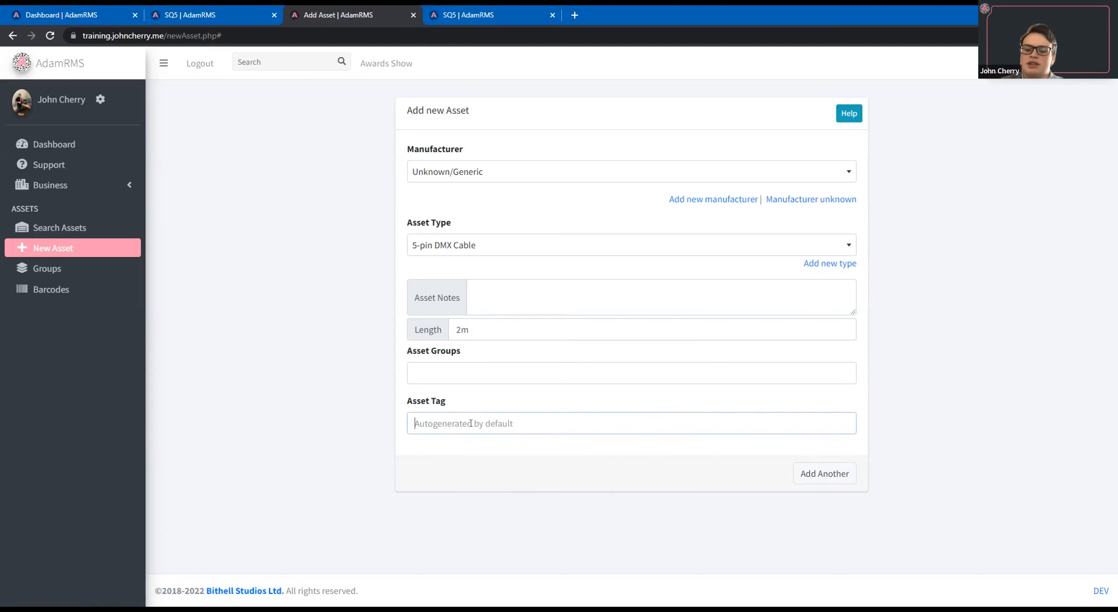
type("ASSET")
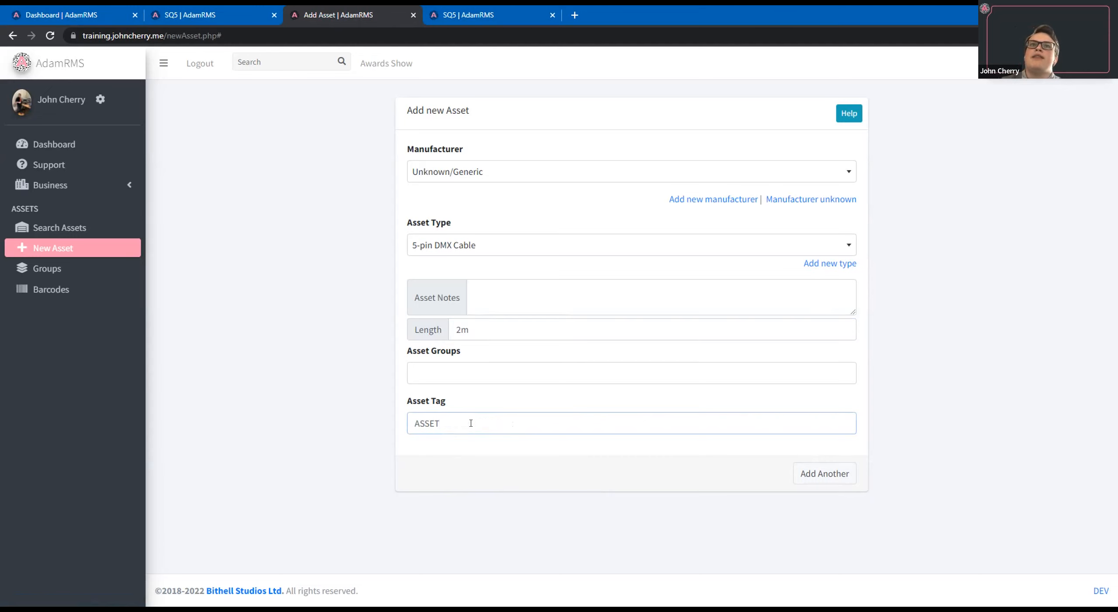
type("-01")
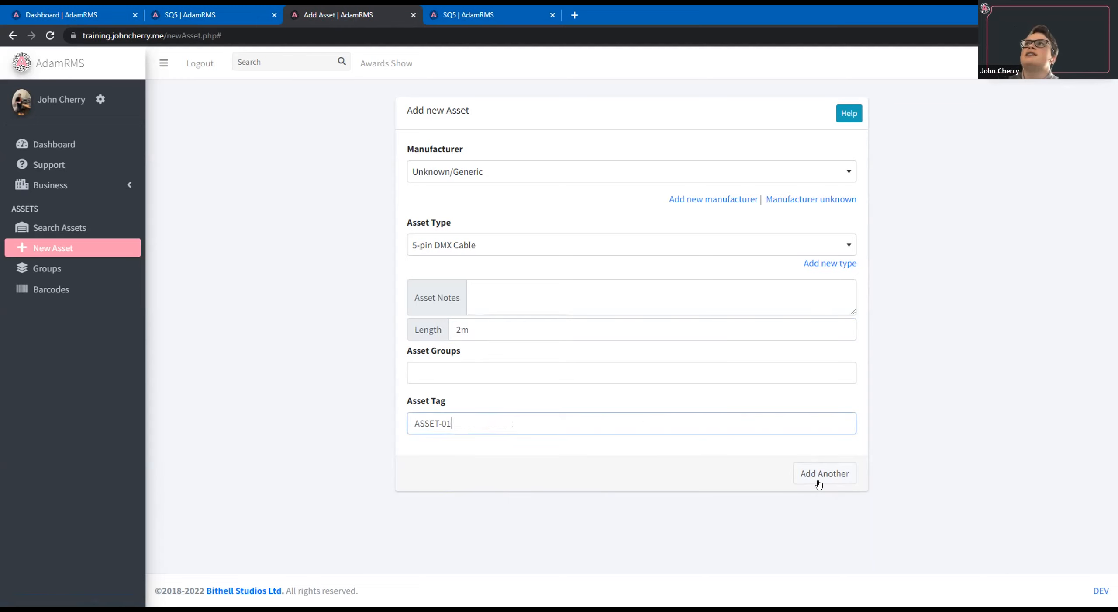
left_click(819, 481)
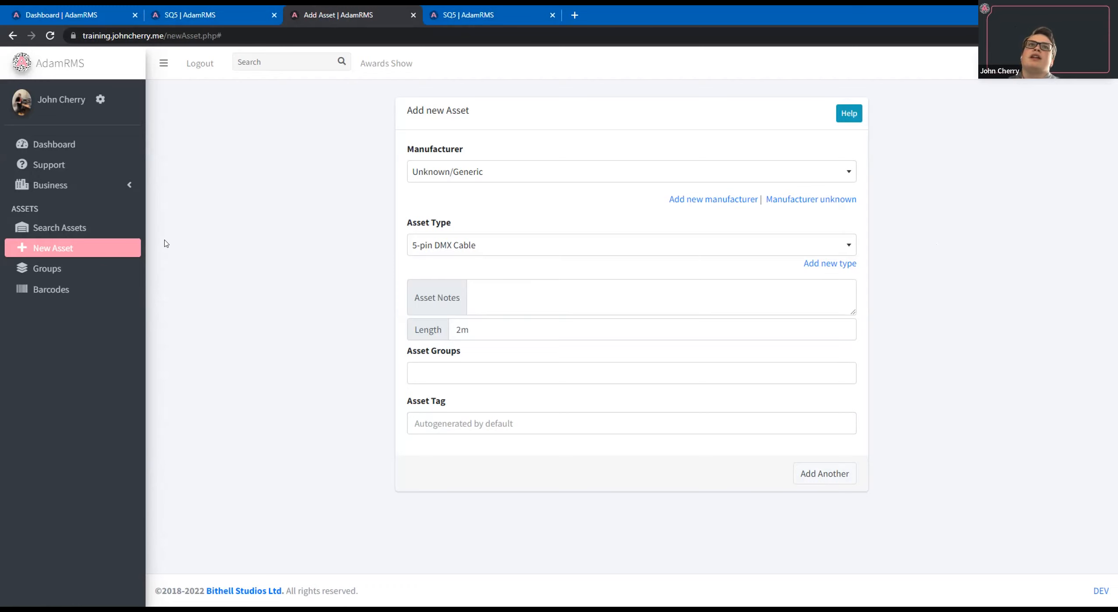
Search all assets without filters and open the 5-pin DMX Cable's page in a separate browser tab to view its assets.
left_click(109, 226)
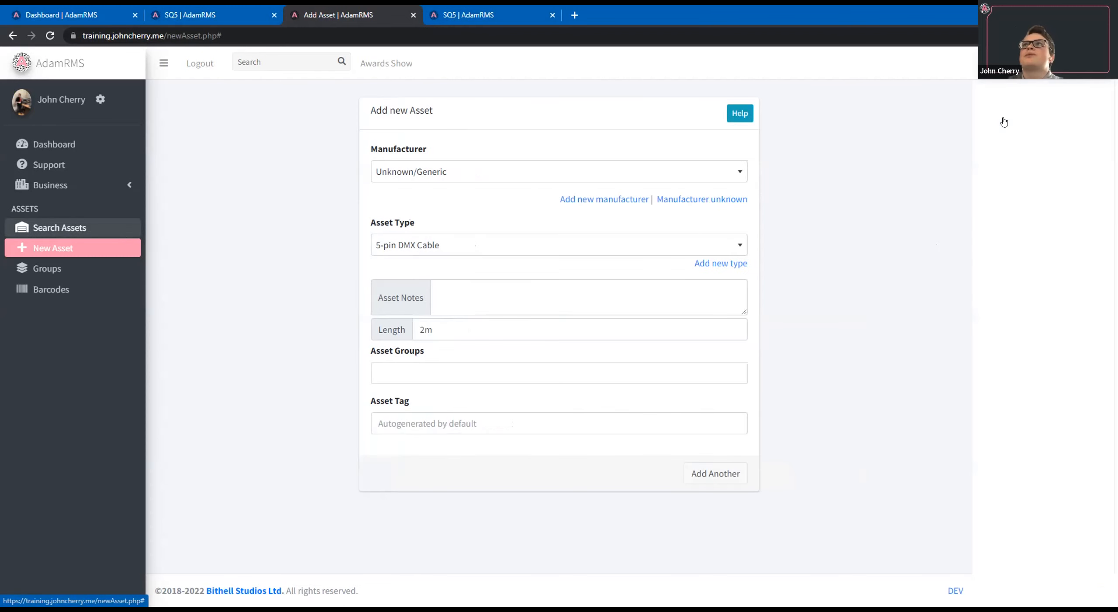
left_click(1003, 120)
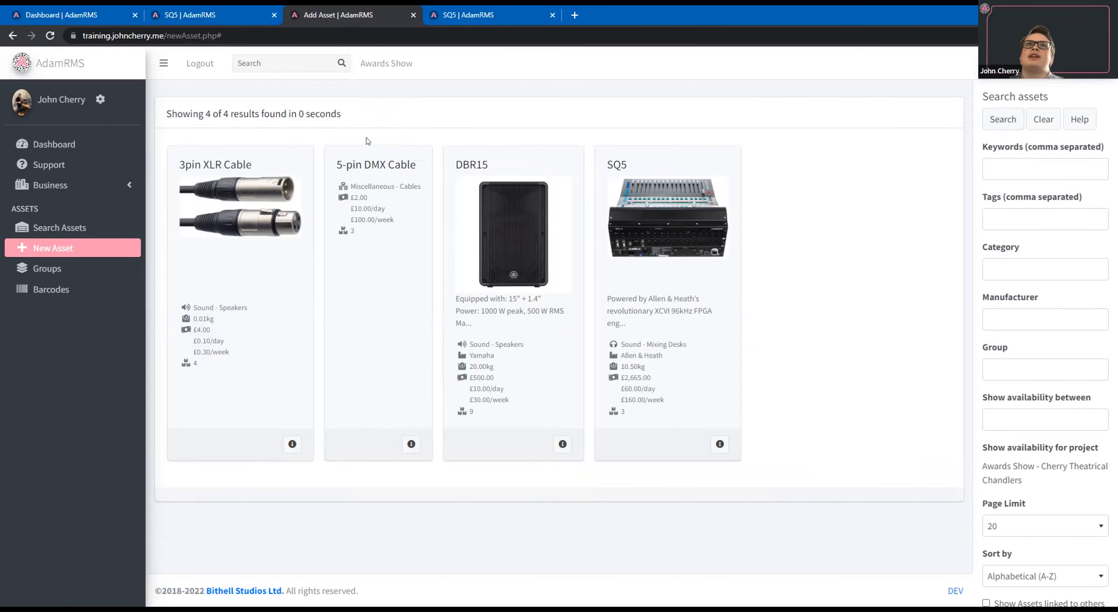
left_click(411, 444)
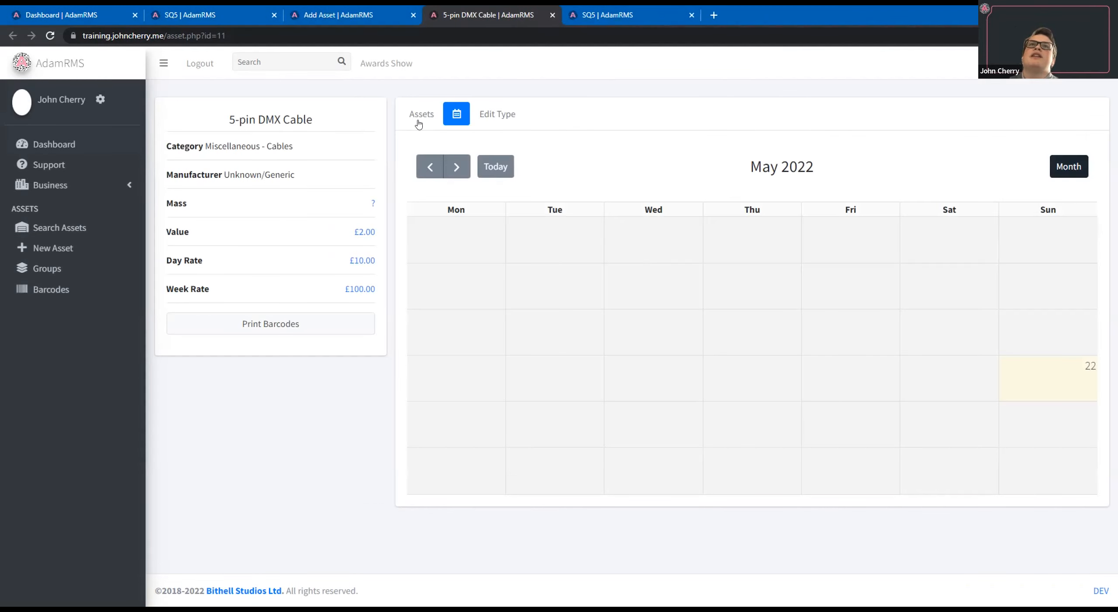
left_click(419, 123)
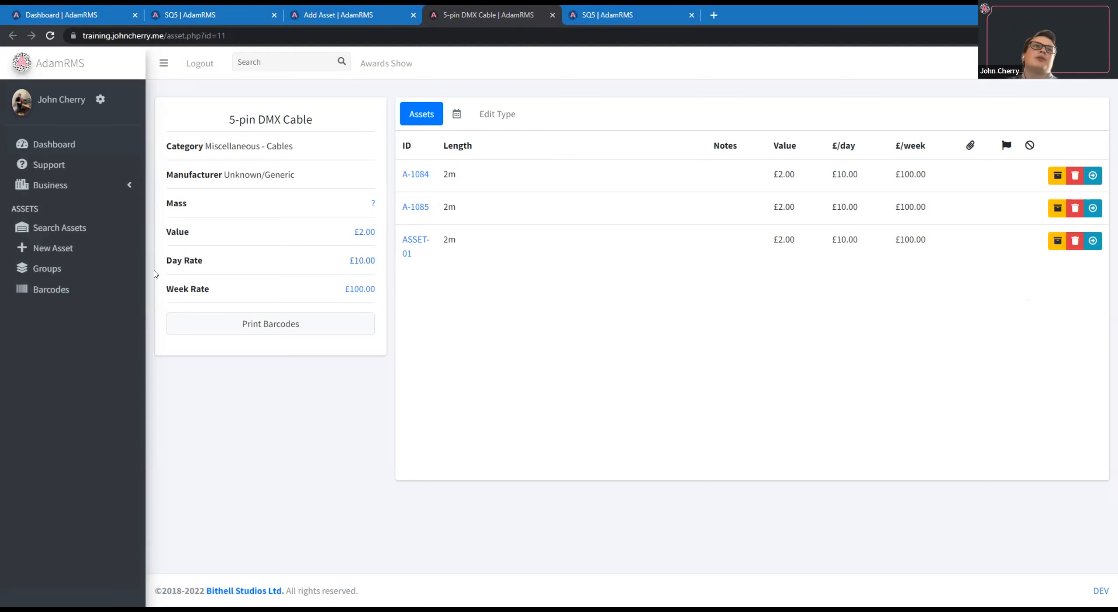
Create a new asset group named "Generic Sound Setup".
left_click(80, 270)
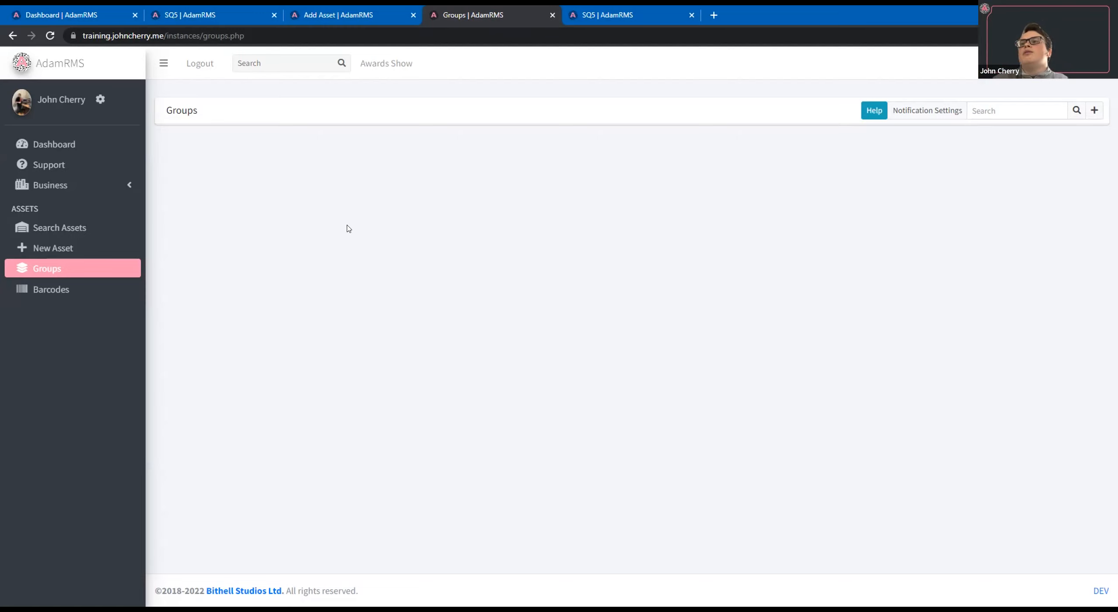
left_click(1095, 111)
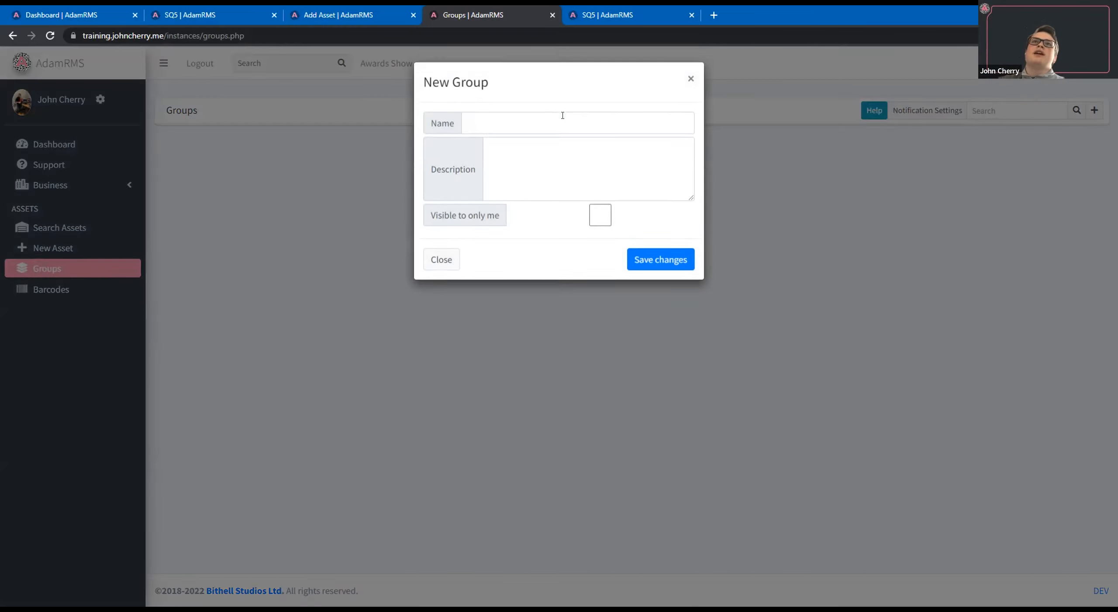
left_click(563, 115)
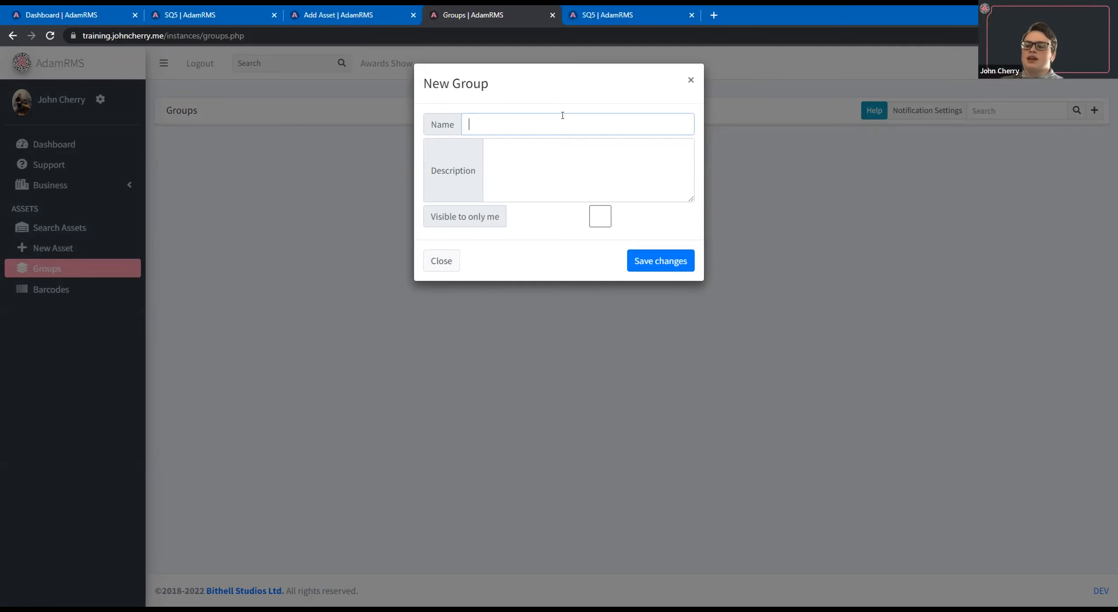
type("G")
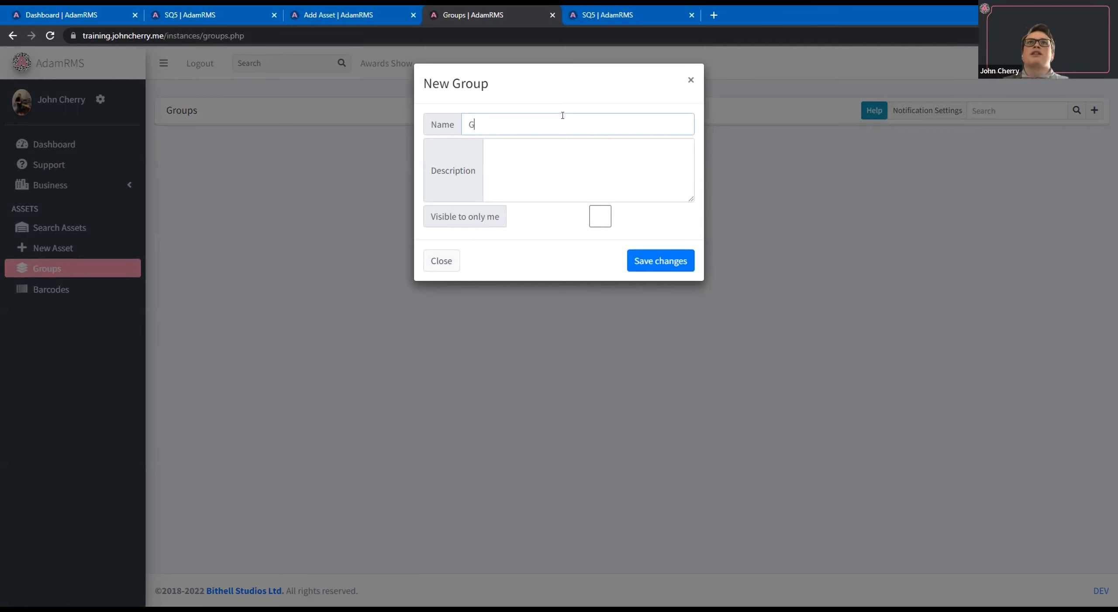
type("eneric Soub")
type("d Se")
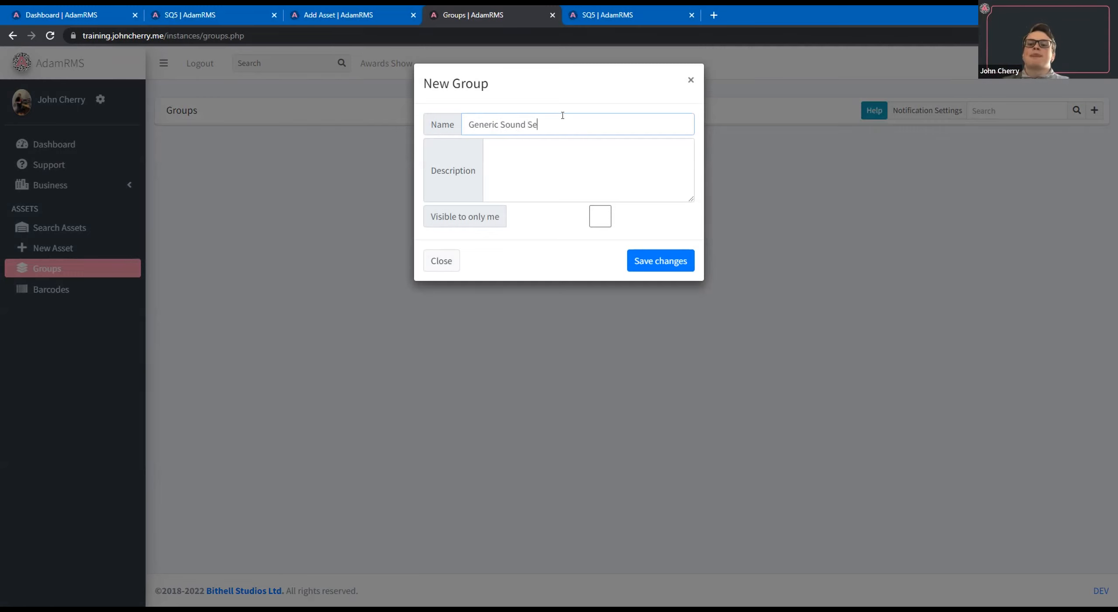
type("tup")
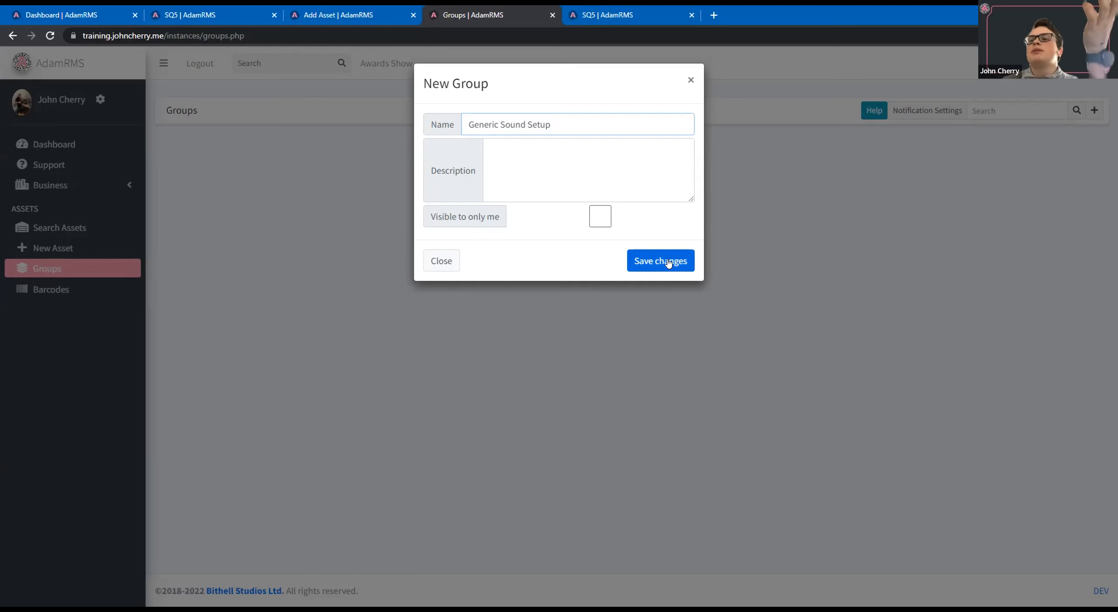
key("Return")
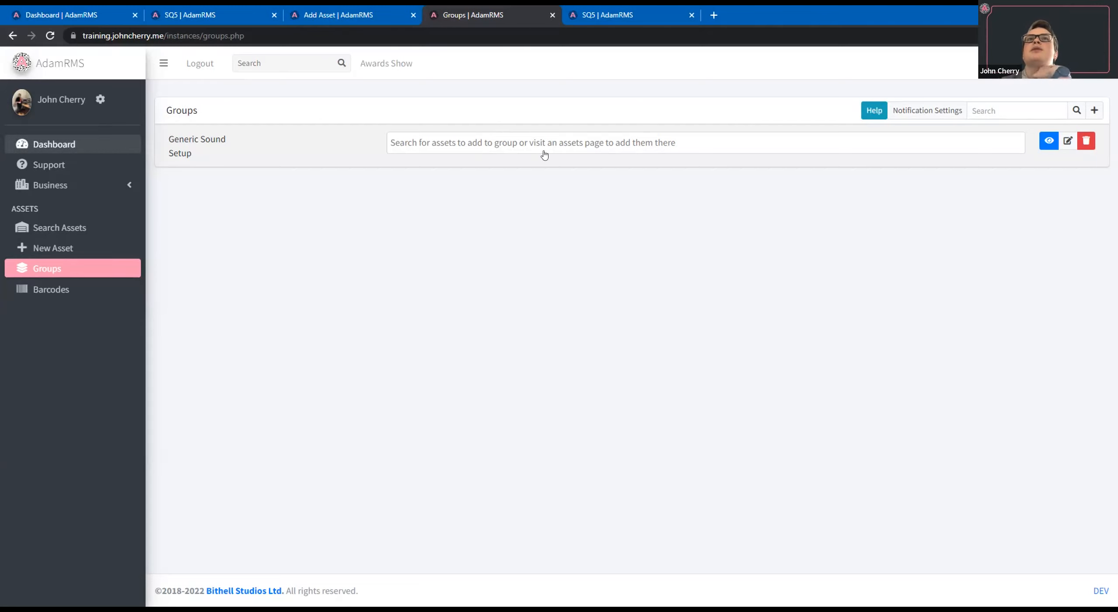
Add the Allen & Heath SQ5 mixer B-0001 to the Generic Sound Setup group.
left_click(528, 133)
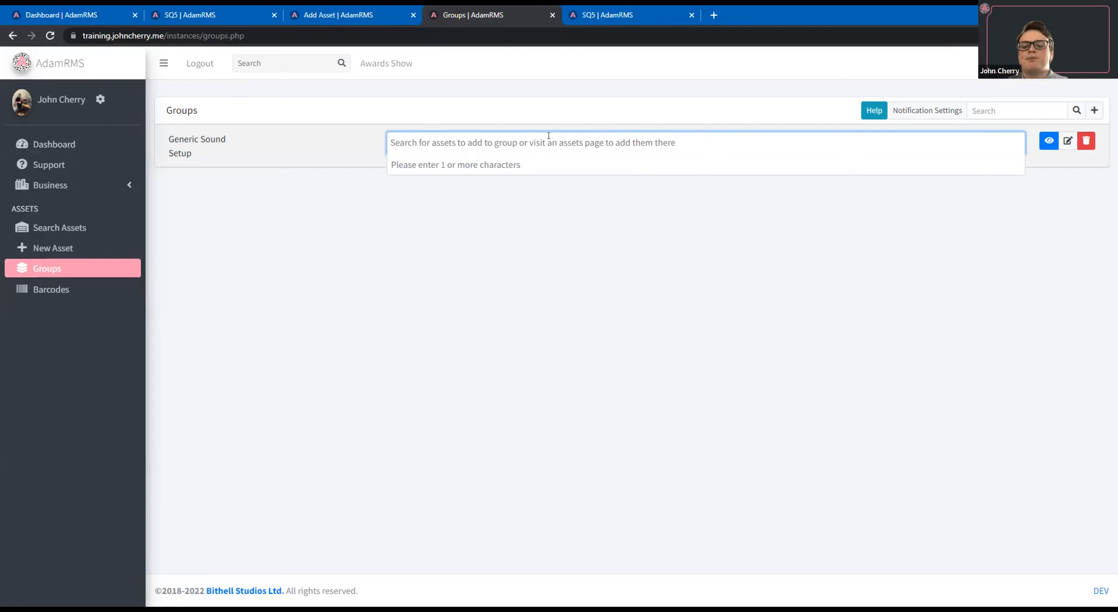
type("B")
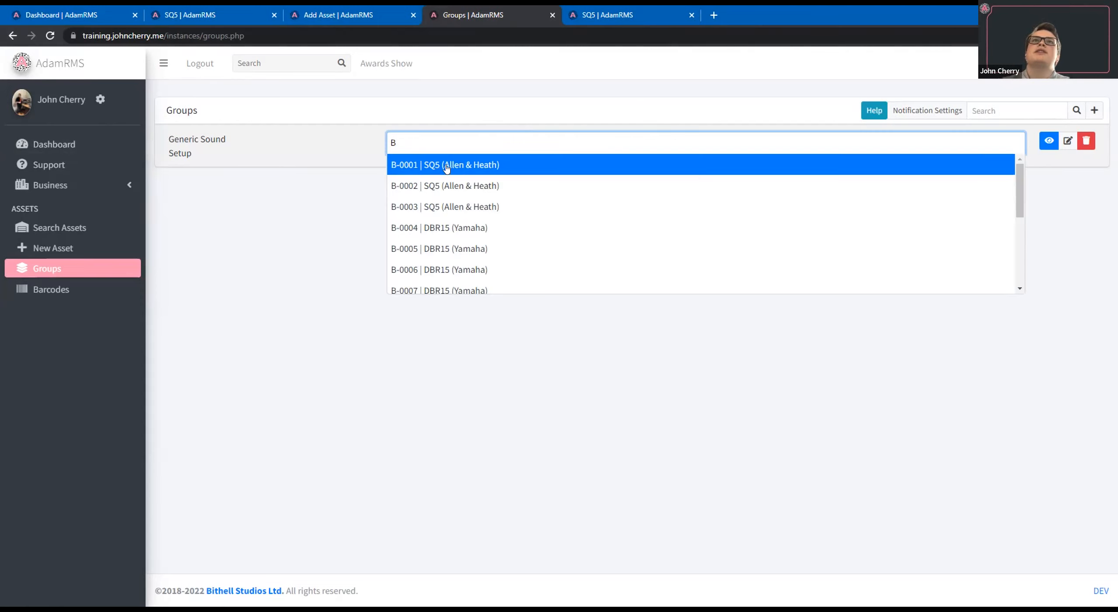
key("Return")
Add the two Yamaha DBR15 assets B-0006 and B-0007 to the Generic Sound Setup group.
left_click(621, 144)
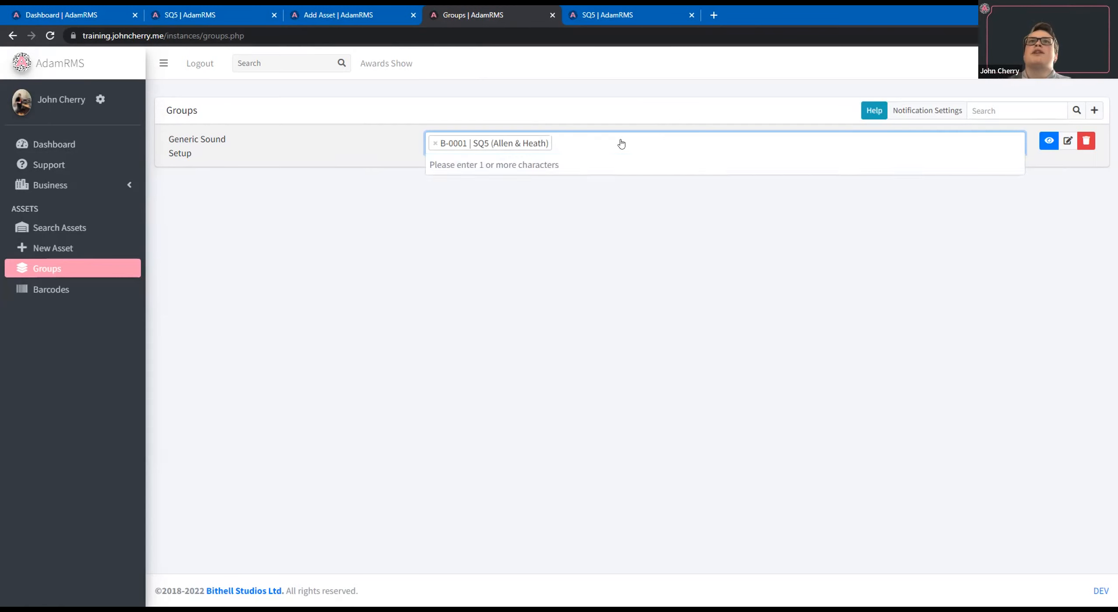
type("B")
key("Down")
key("Down")
key("Down")
key("Down")
key("Down")
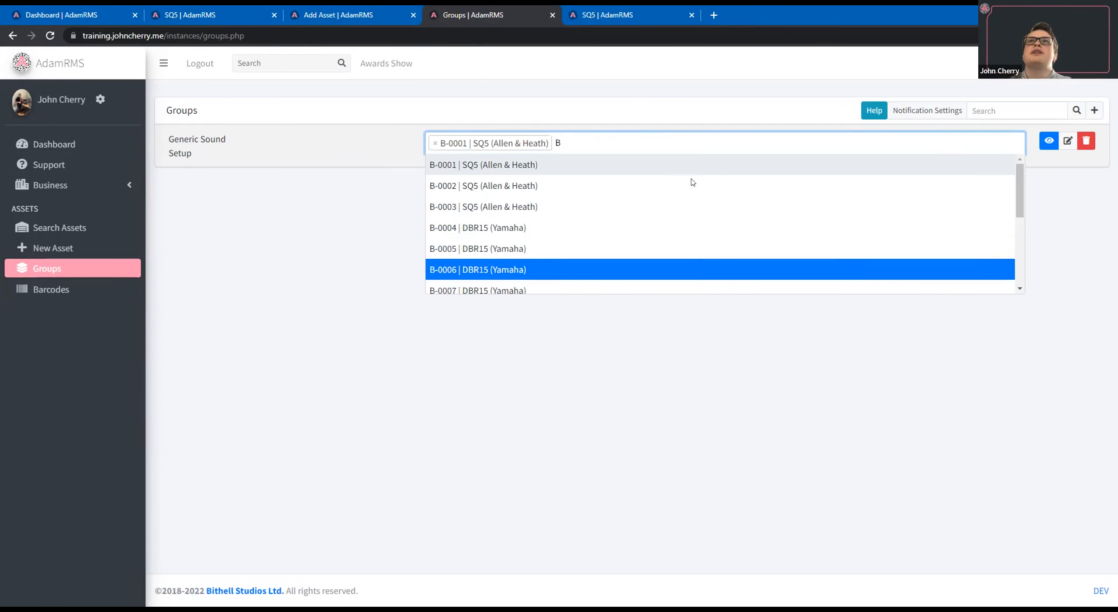
key("Return")
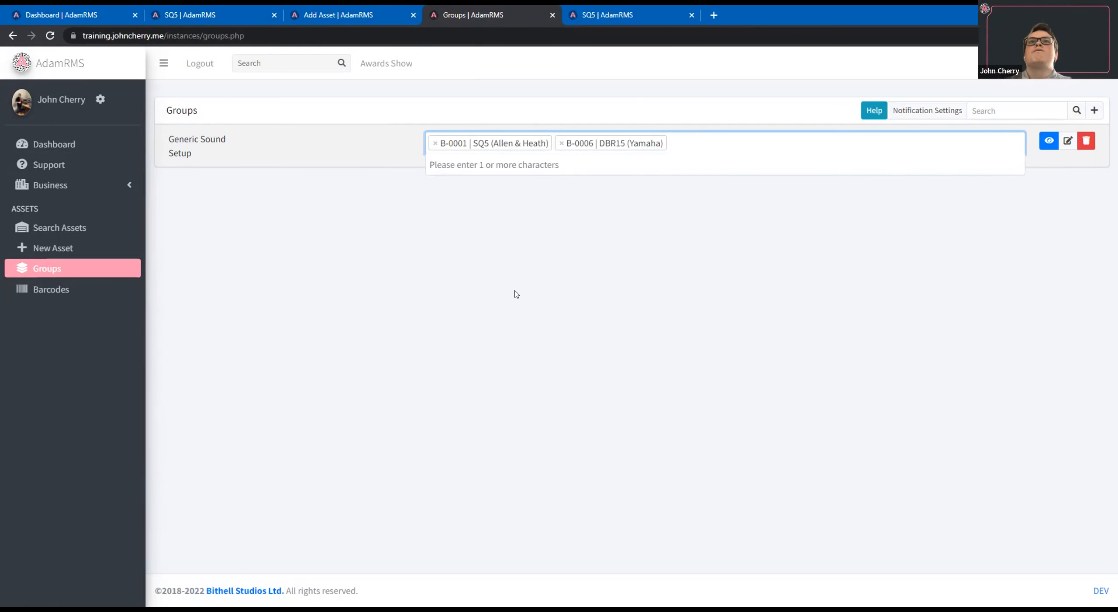
type("B")
key("Down")
key("Down")
key("Down")
key("Down")
key("Down")
key("Down")
key("Return")
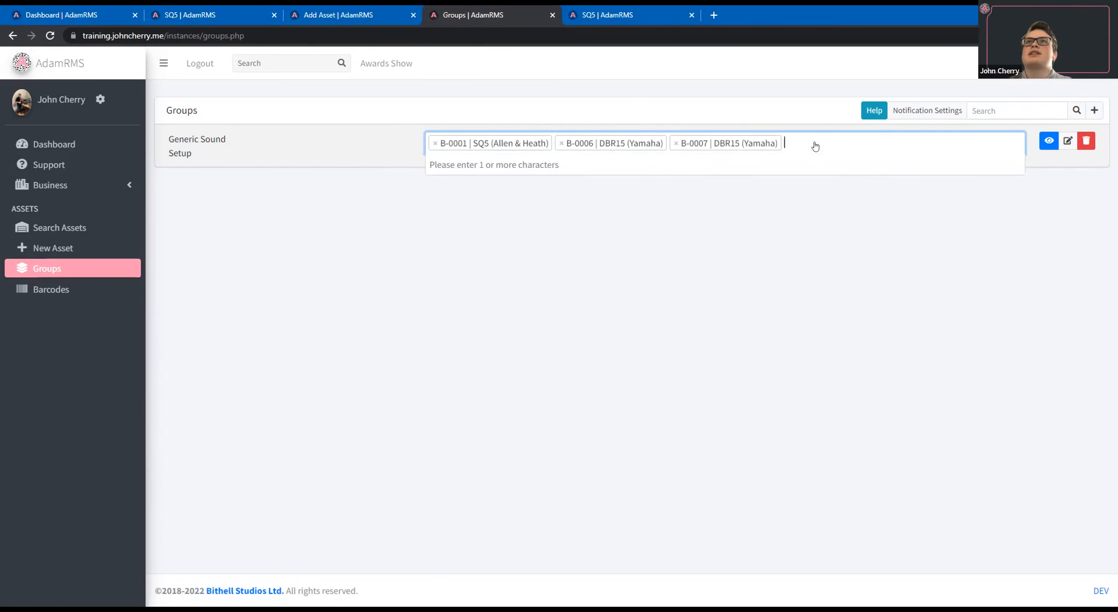
Add the two 3pin XLR Cable assets B-0014 and B-0015 to the Generic Sound Setup group.
type("B")
scroll(568, 195, "down", 4)
left_click(543, 263)
left_click(973, 150)
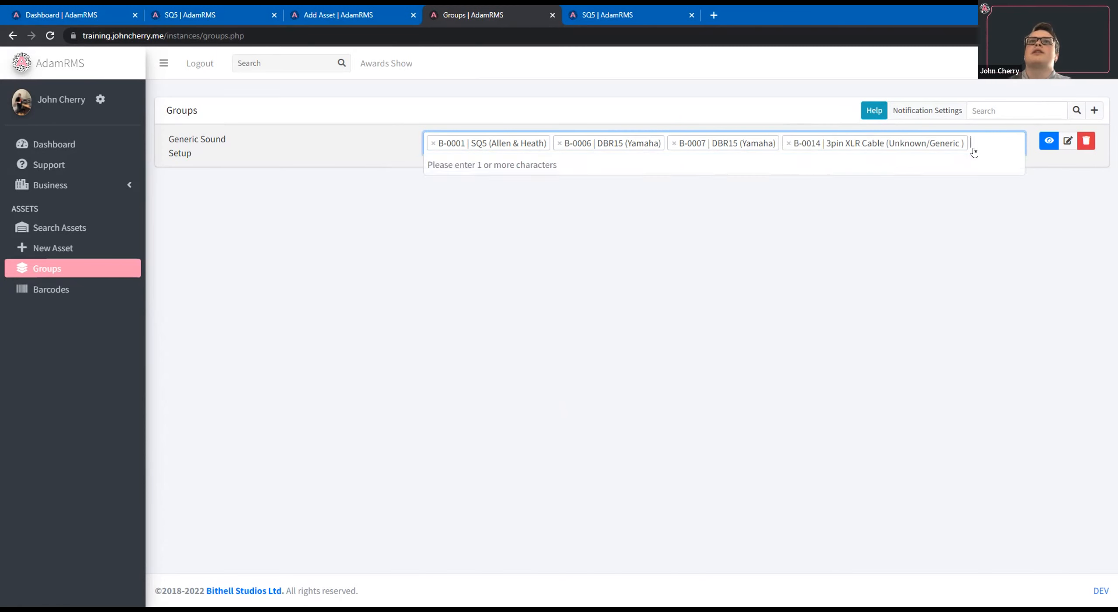
type("B")
scroll(548, 284, "down", 4)
key("Return")
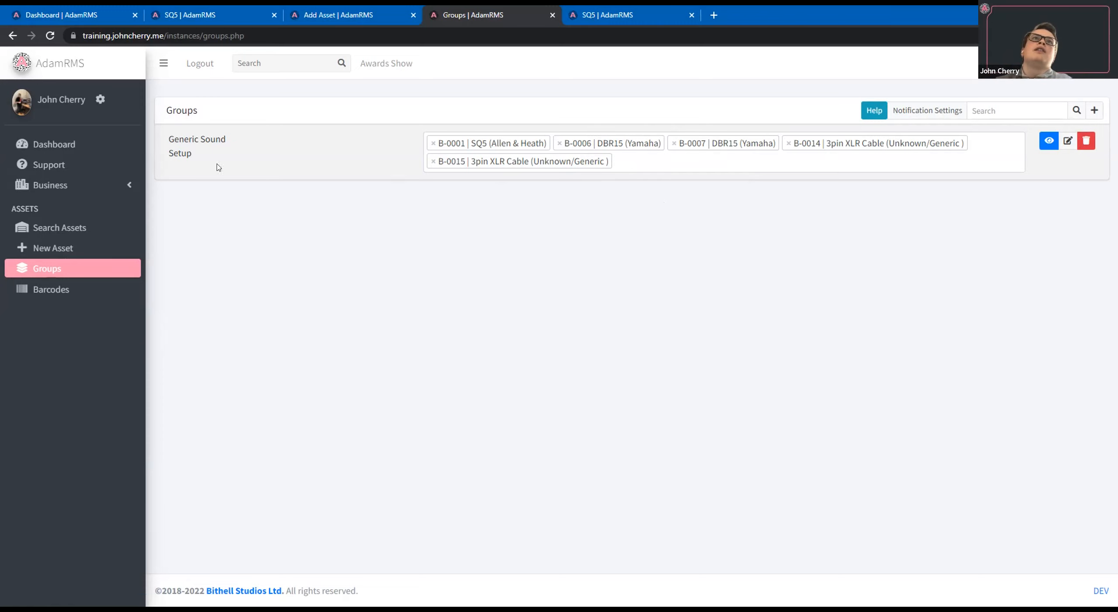
Create three Unknown/Generic 3pin XLR Cable assets assigned to the Generic Sound Setup group with autogenerated tags, and check the groups list.
left_click(85, 247)
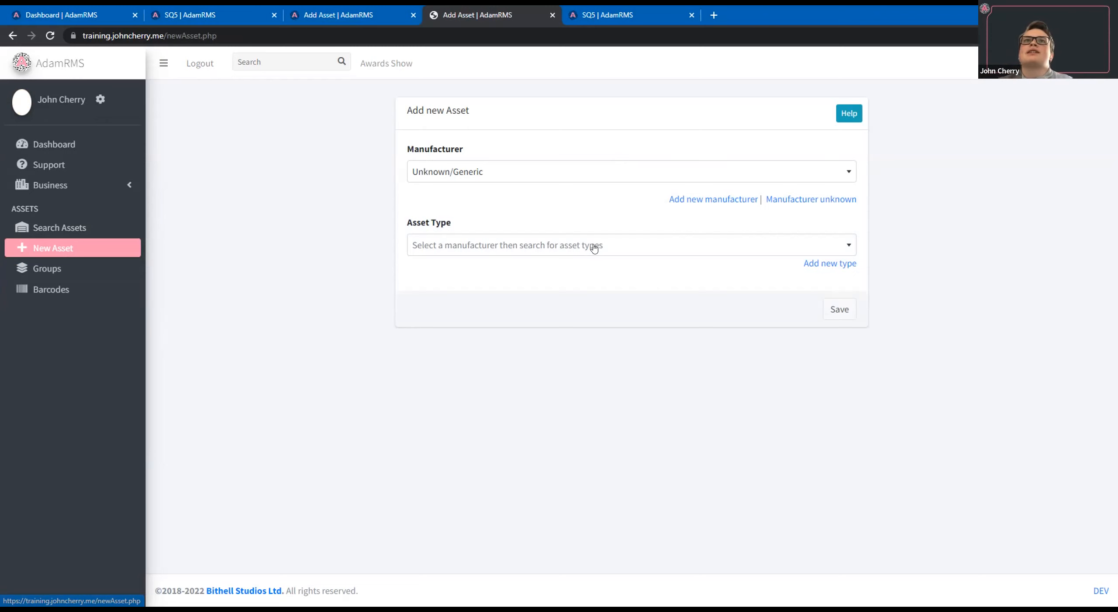
left_click(703, 292)
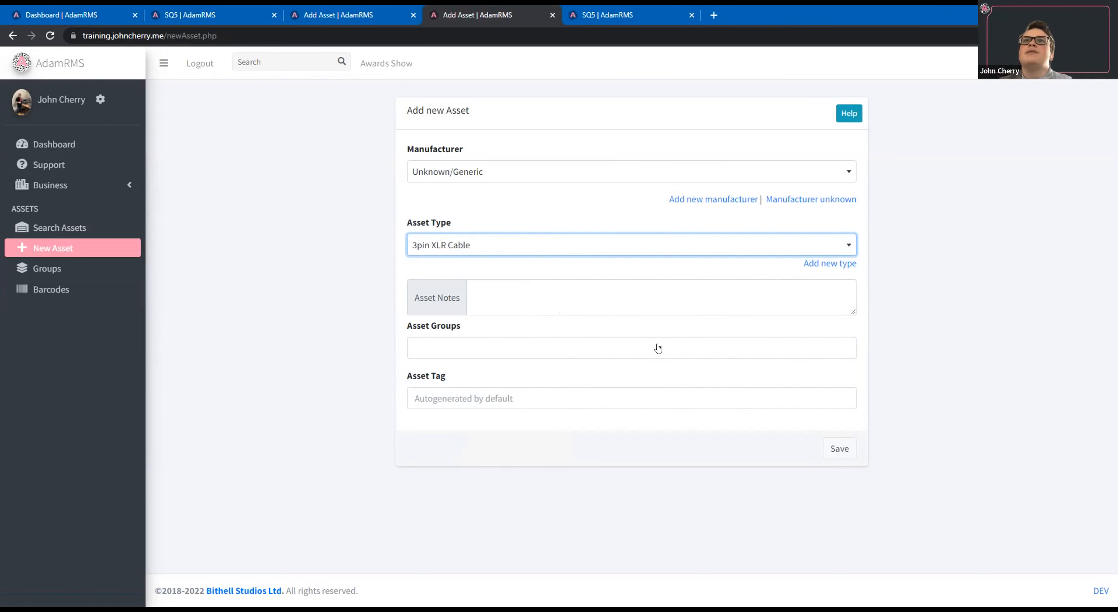
left_click(447, 349)
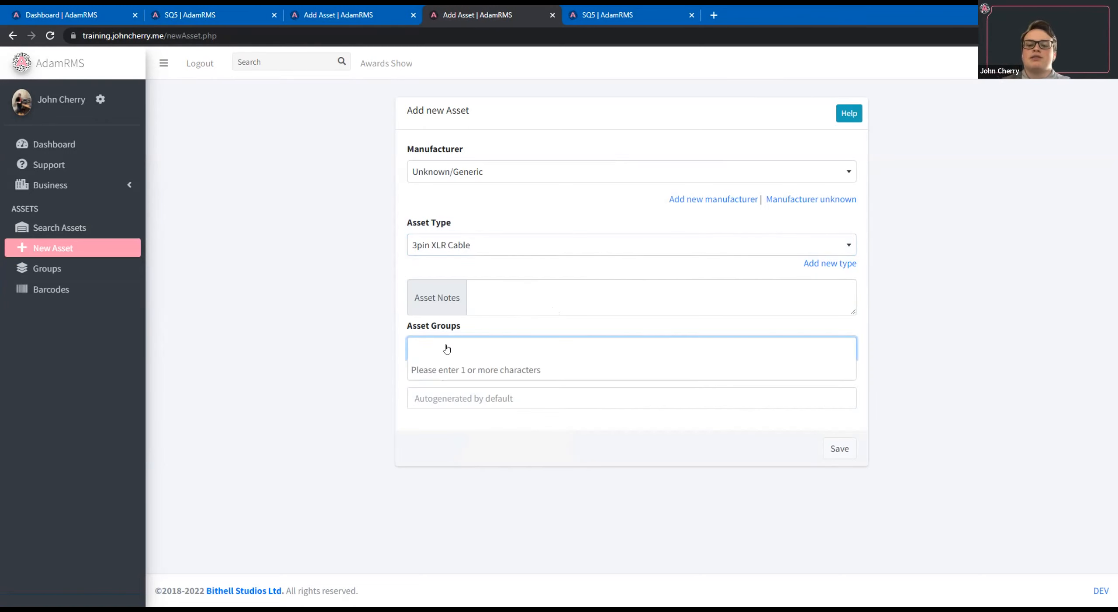
type("Ge")
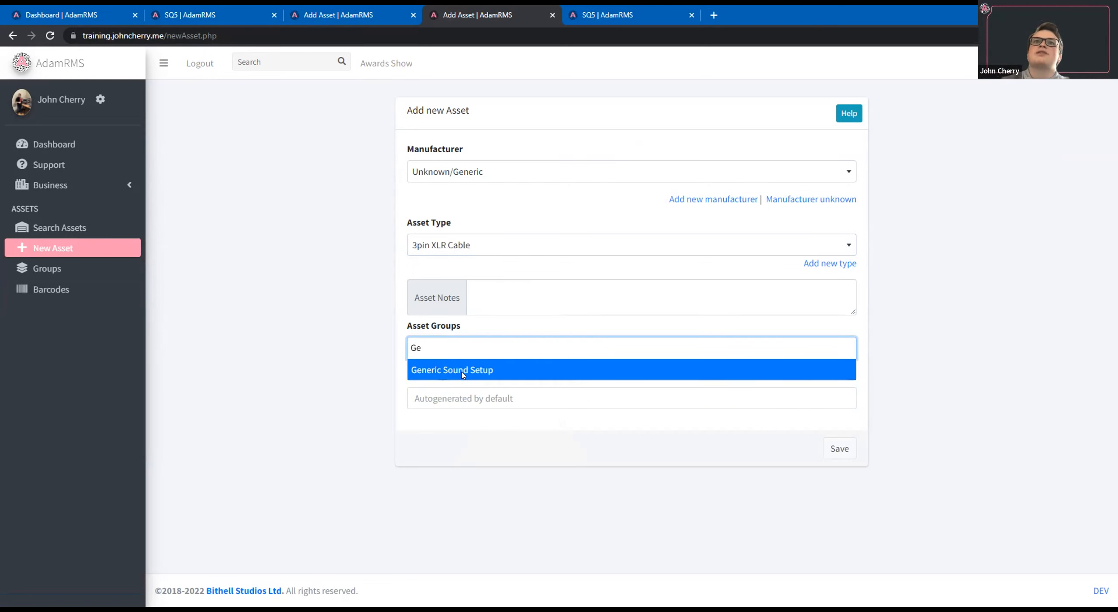
left_click(562, 377)
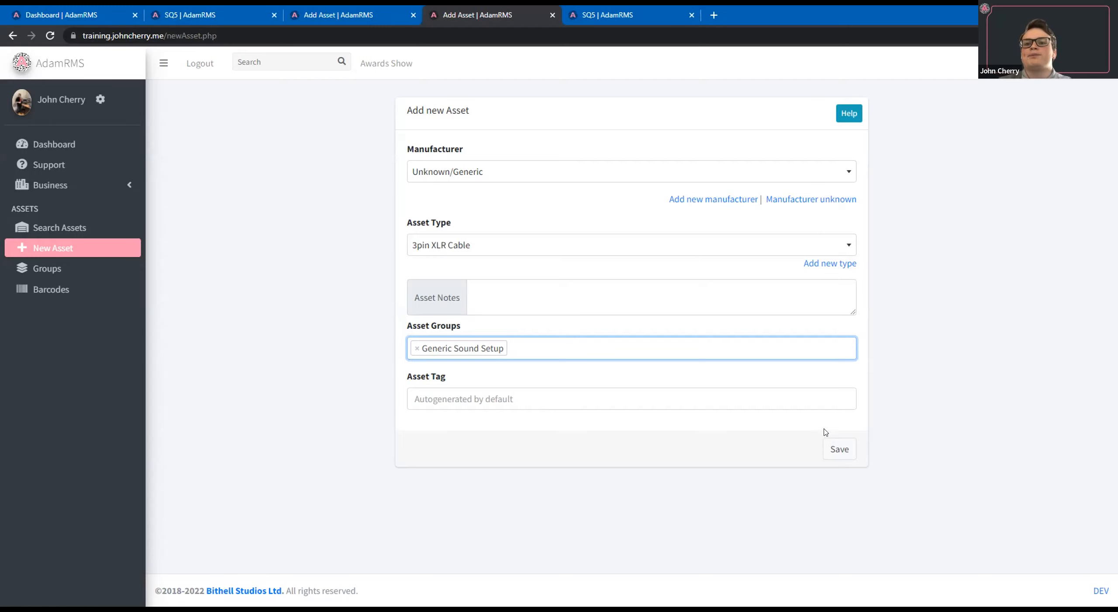
left_click(839, 449)
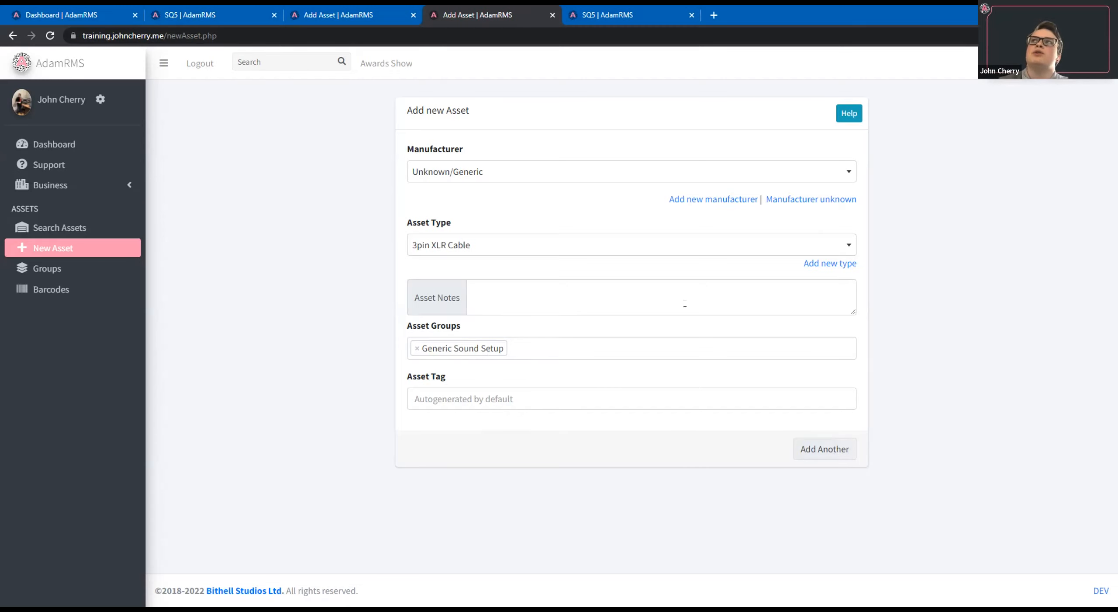
left_click(61, 270)
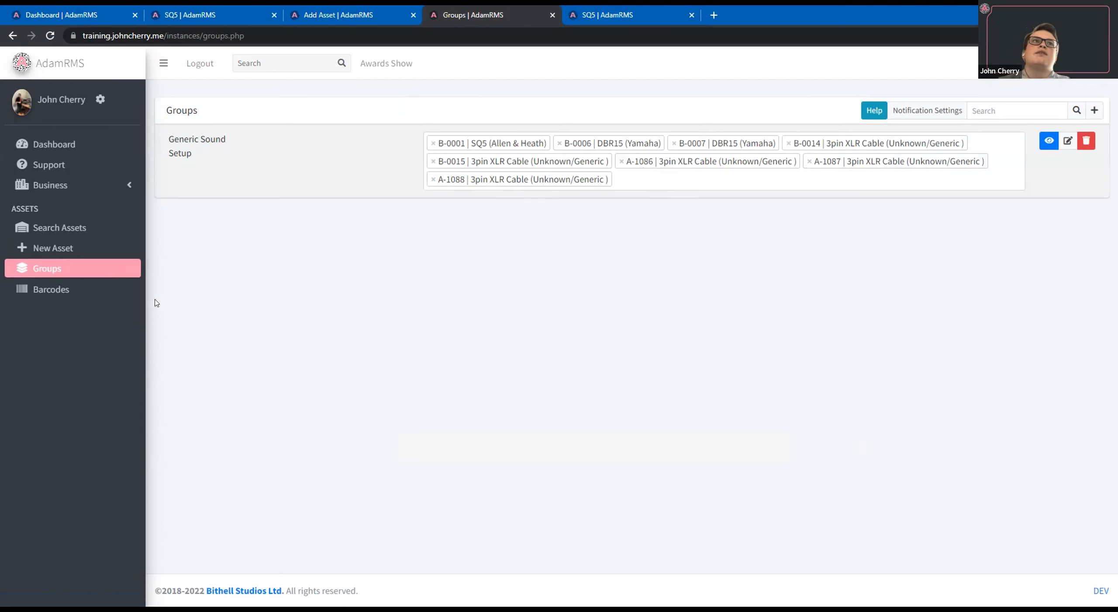
Open the asset barcodes page and select the 3pin XLR Cable assets B-0014, B-0015 and B-0016 for labelling.
left_click(98, 287)
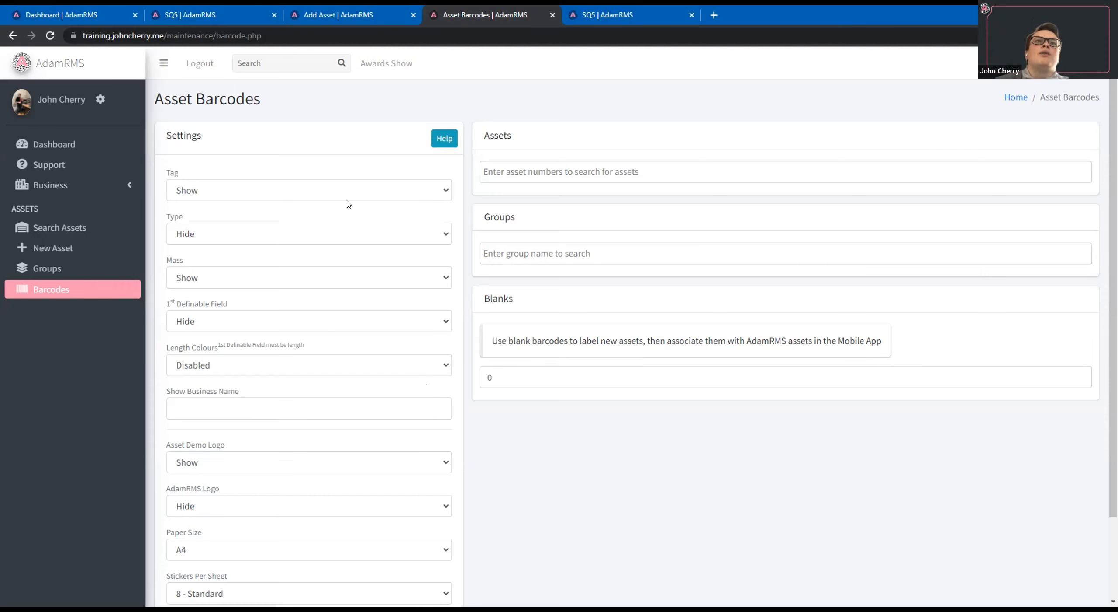
left_click(595, 168)
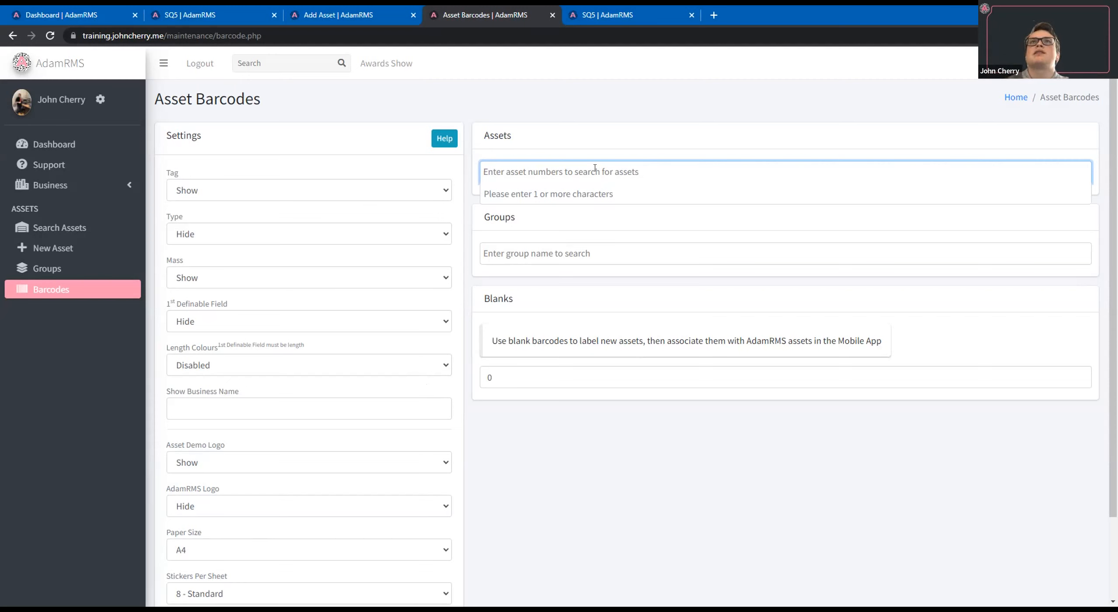
type("A")
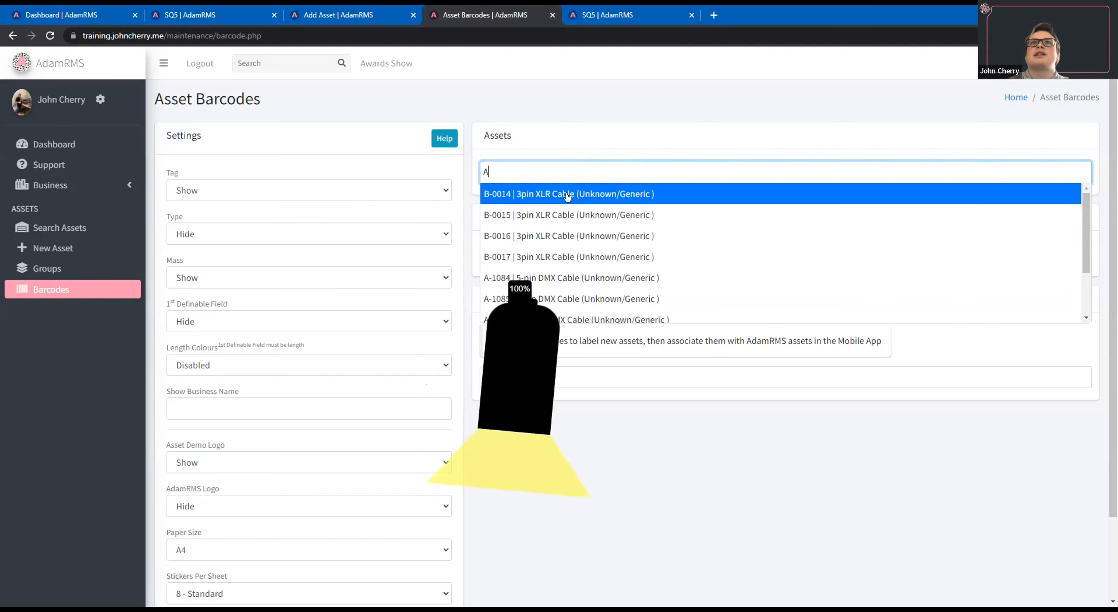
key("Return")
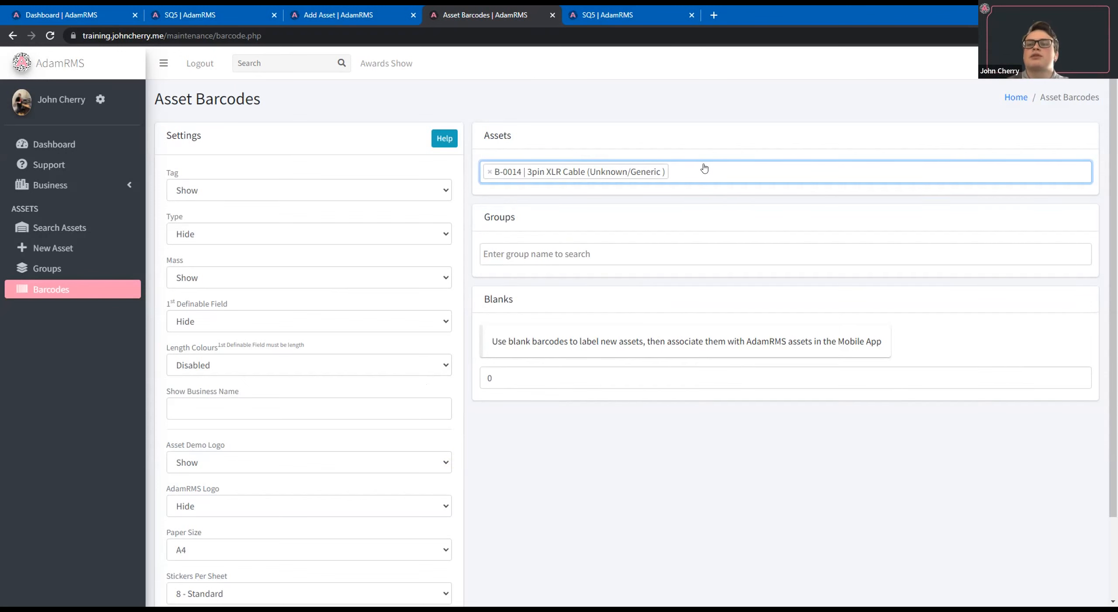
type("A")
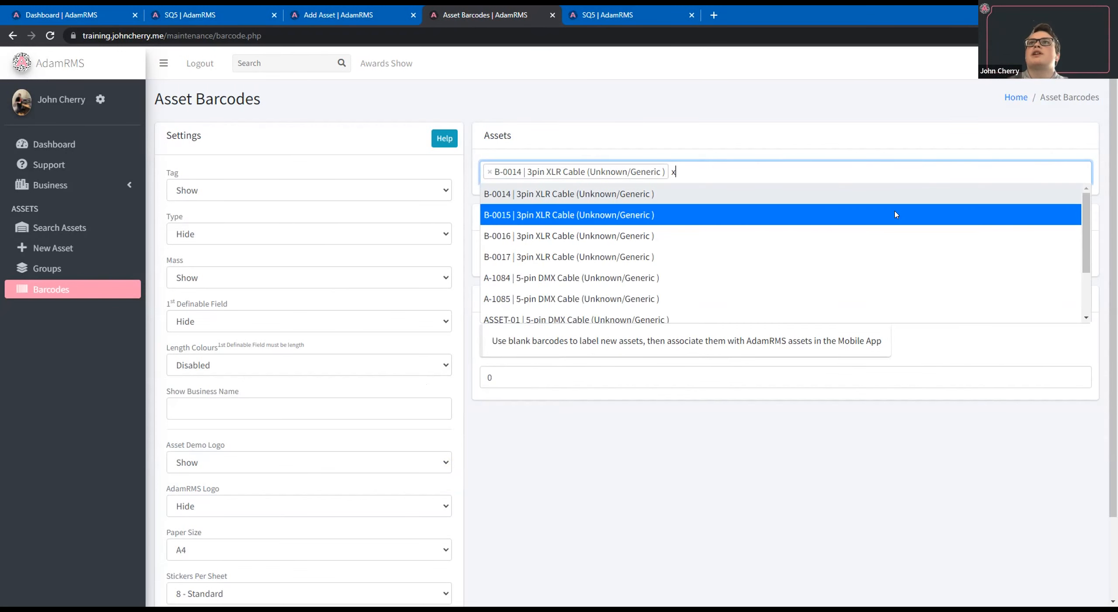
left_click(868, 205)
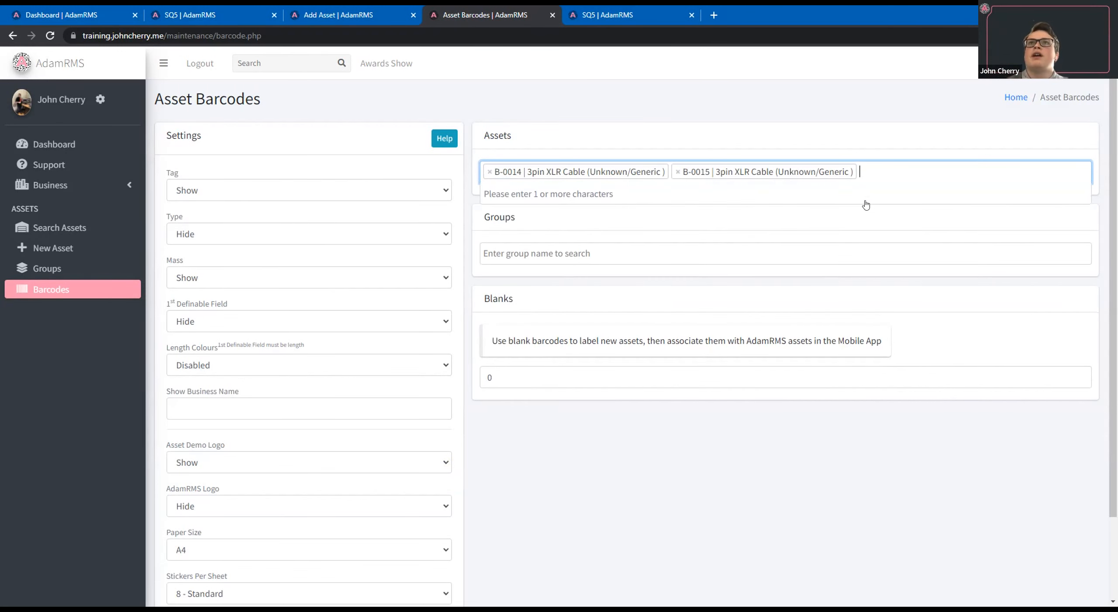
type("A")
left_click(673, 239)
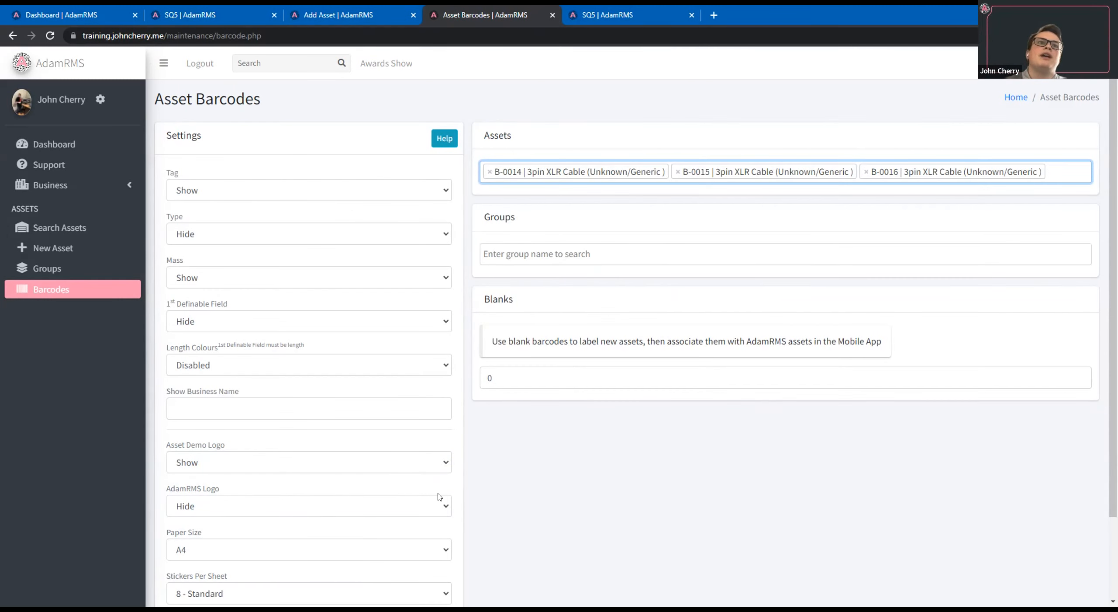
Generate the barcode PDF on A4 with 8 standard stickers per sheet, and open it to inspect the tag and mass on the labels.
scroll(439, 497, "down", 1)
scroll(437, 490, "down", 1)
scroll(551, 412, "up", 1)
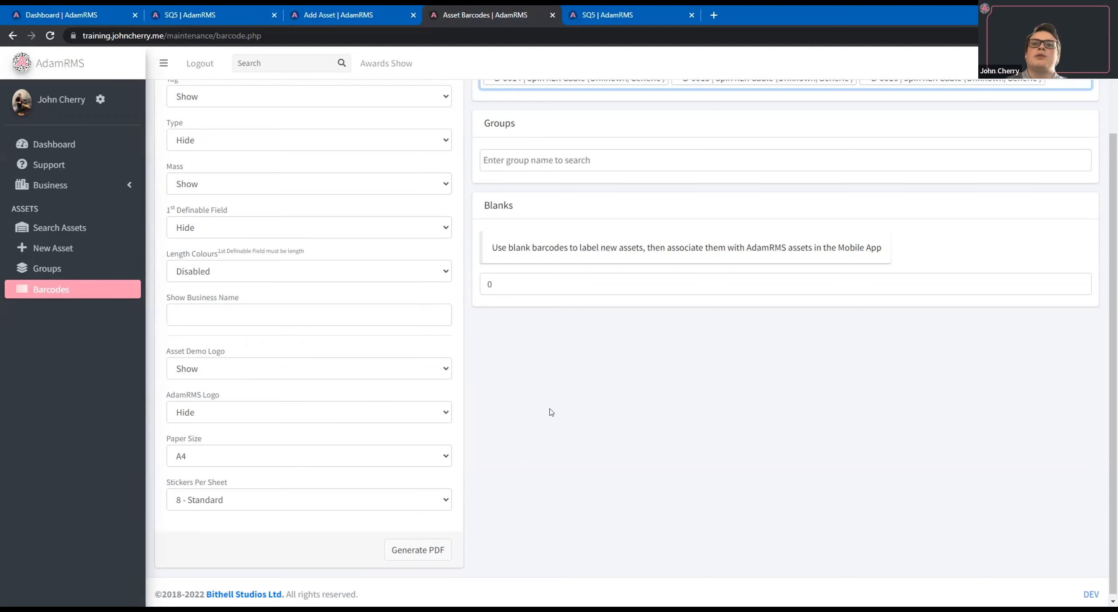
scroll(424, 543, "down", 2)
left_click(422, 546)
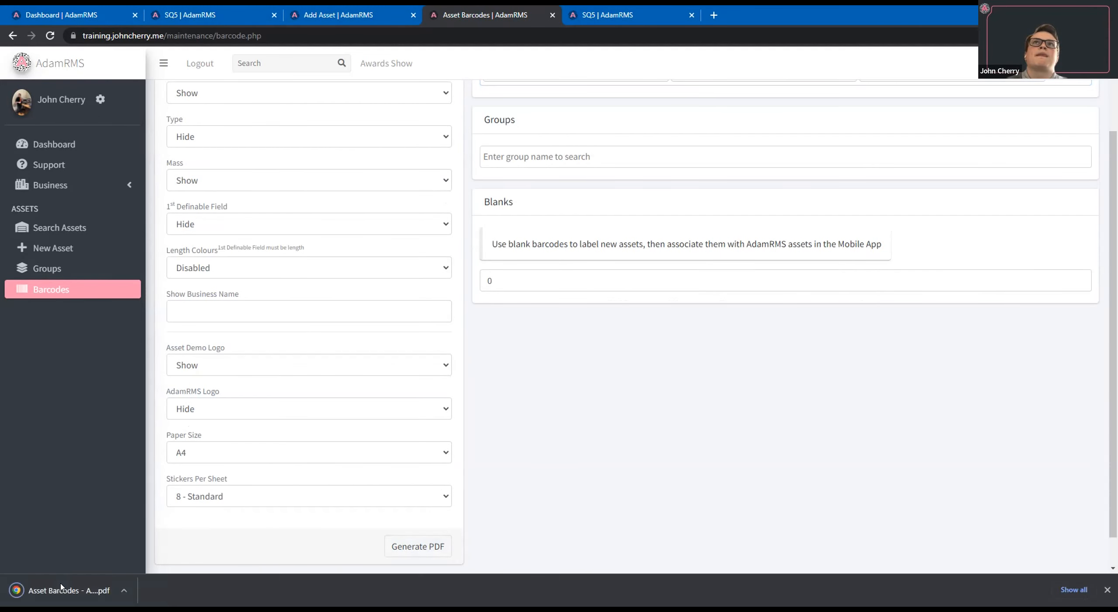
left_click(62, 589)
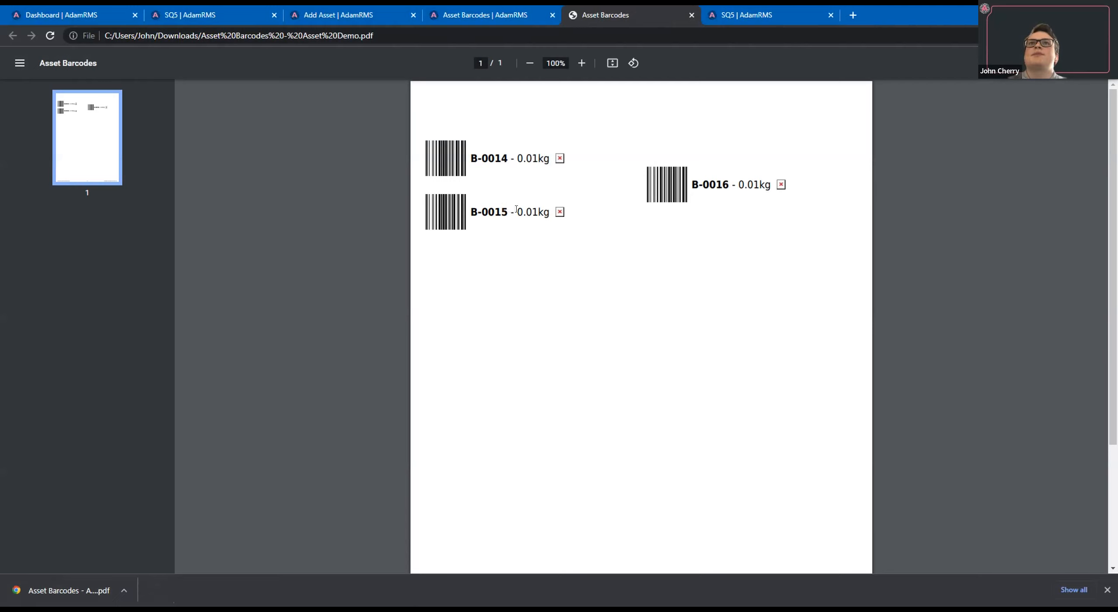
left_click_drag(472, 212, 572, 209)
left_click(536, 211)
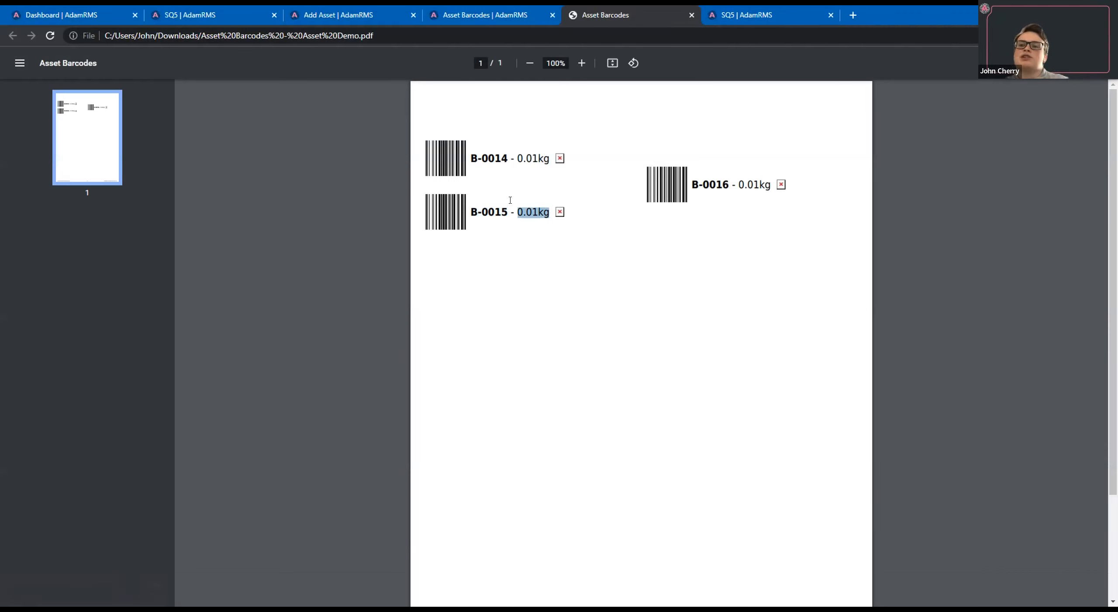
Return to the barcode settings and set both the asset type and the 1st definable field to Show.
left_click(544, 22)
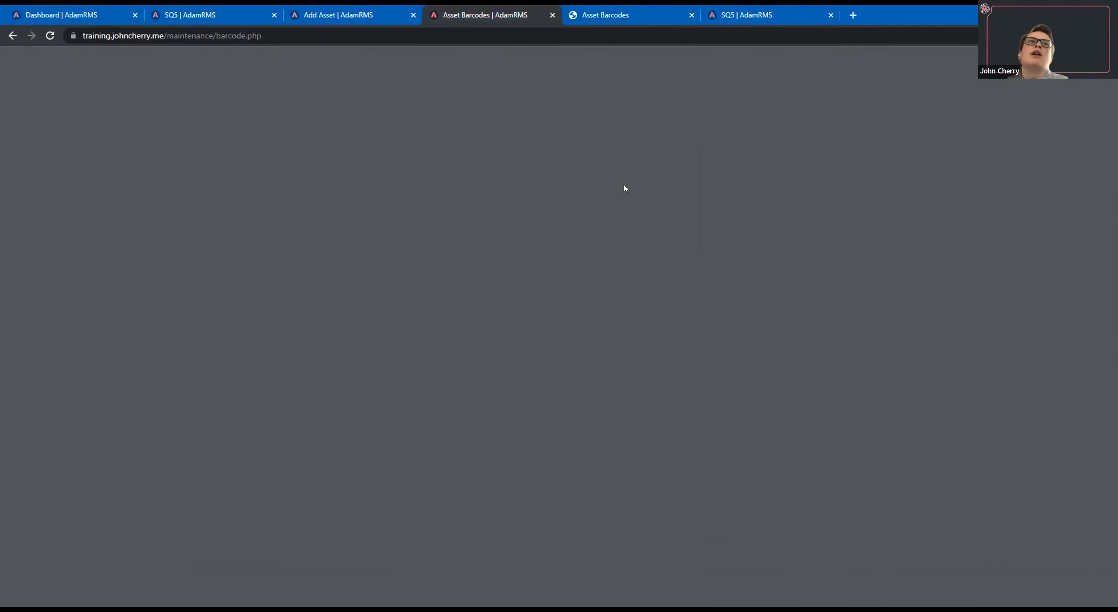
scroll(315, 250, "up", 1)
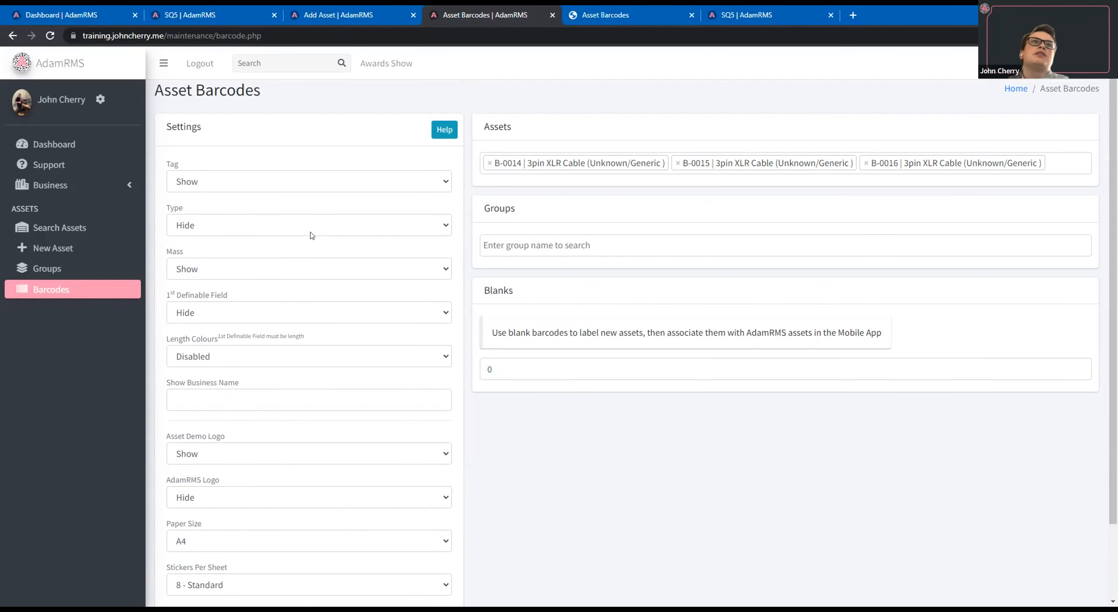
scroll(312, 236, "up", 1)
left_click(292, 238)
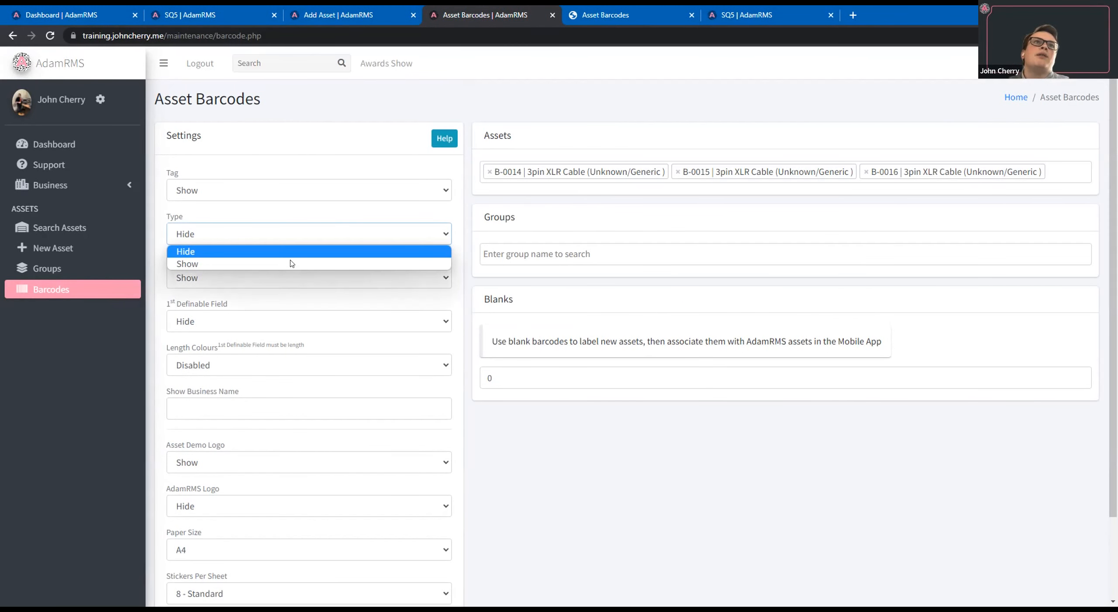
left_click(291, 263)
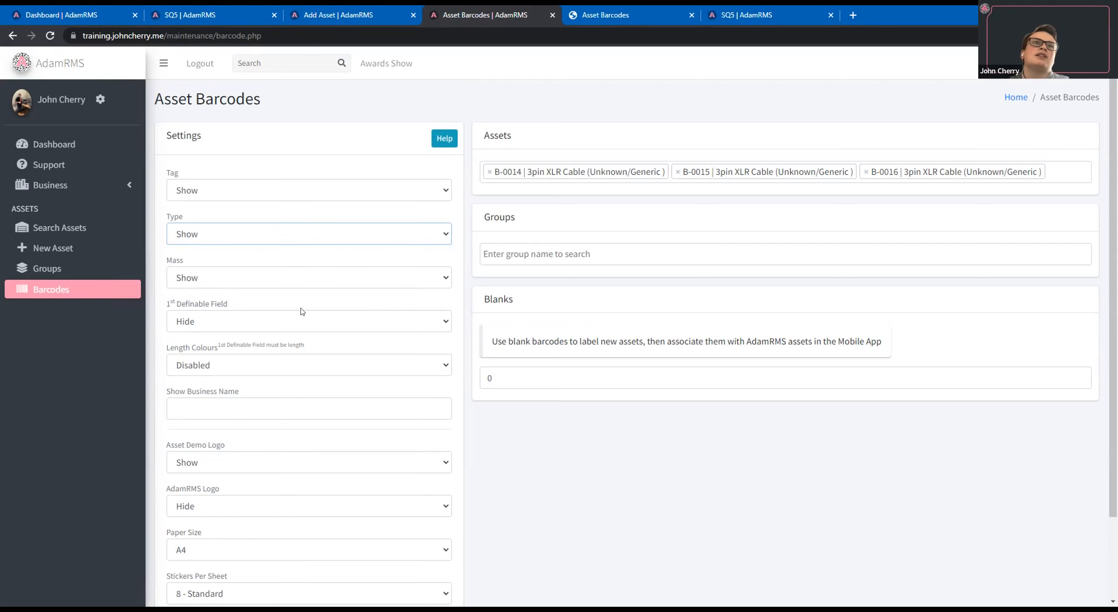
left_click(275, 324)
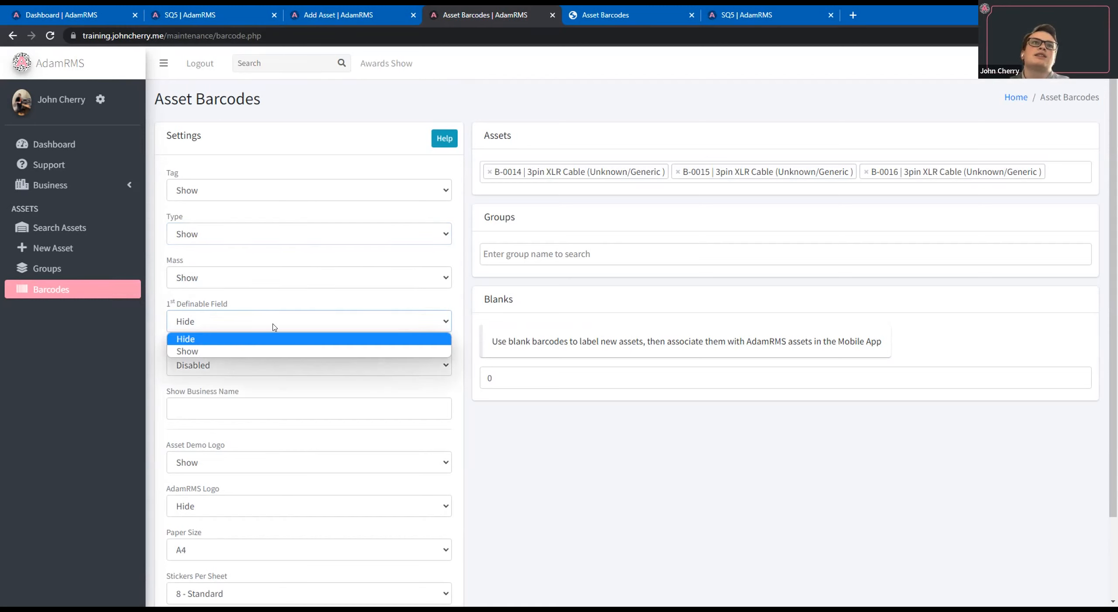
key("Return")
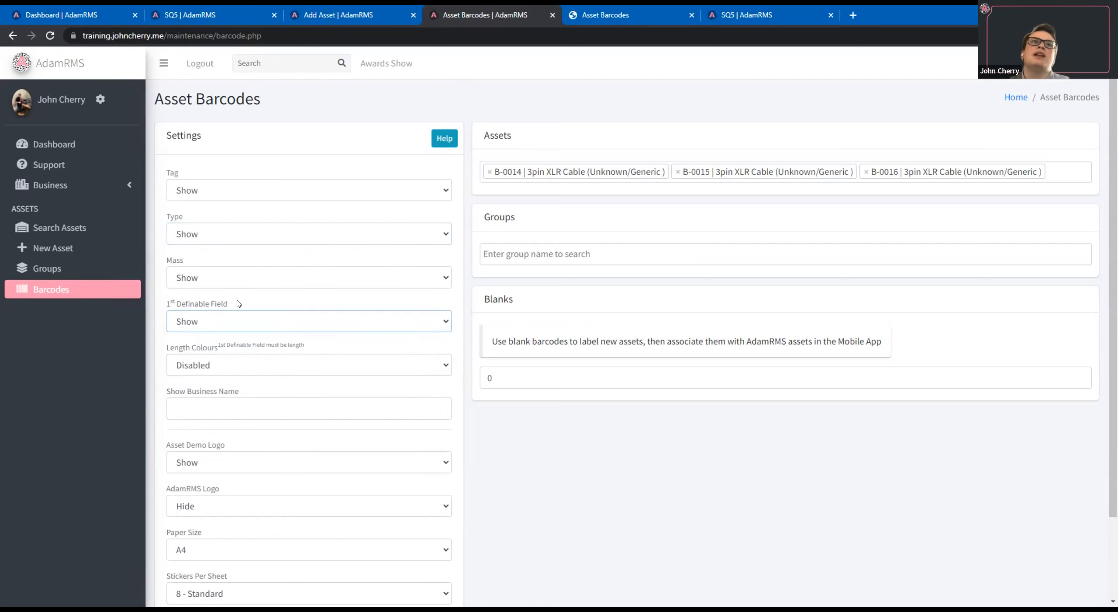
triple_click(239, 303)
left_click(239, 303)
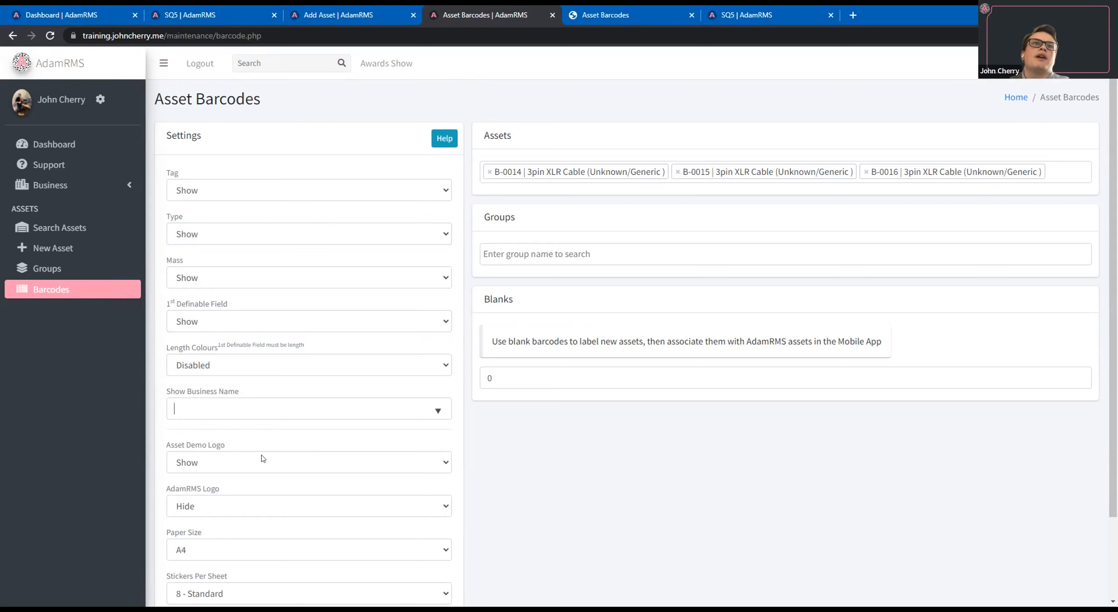
Set the business name shown on the barcode labels to Asset Demo.
left_click(238, 408)
key("Return")
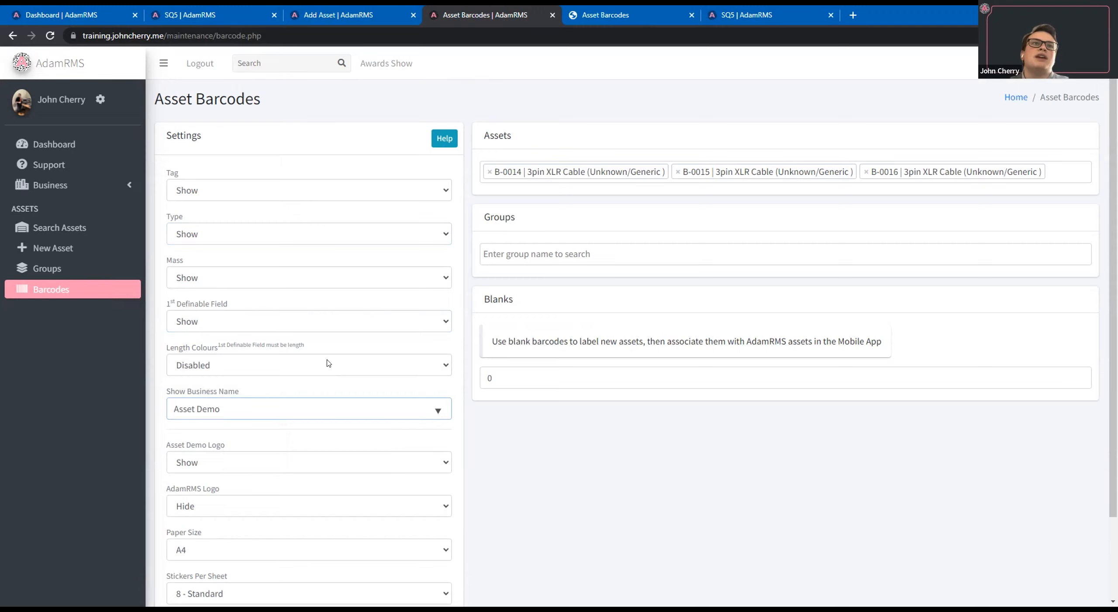
scroll(224, 419, "down", 1)
scroll(224, 419, "down", 2)
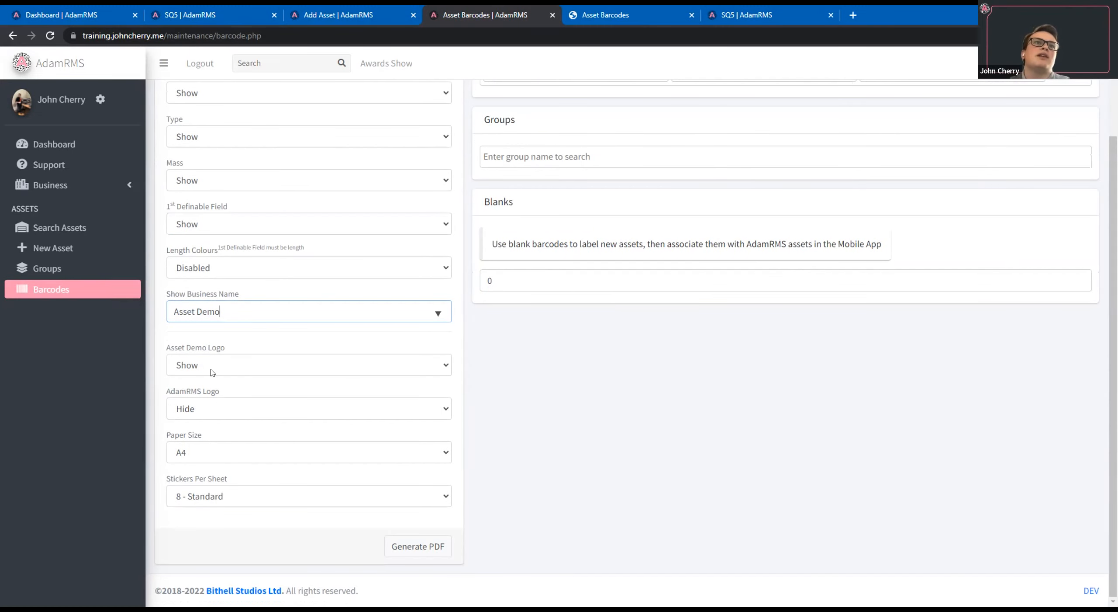
Set the AdamRMS logo to Show and the Asset Demo logo to Hide, and generate the barcode PDF.
left_click(220, 407)
left_click(445, 365)
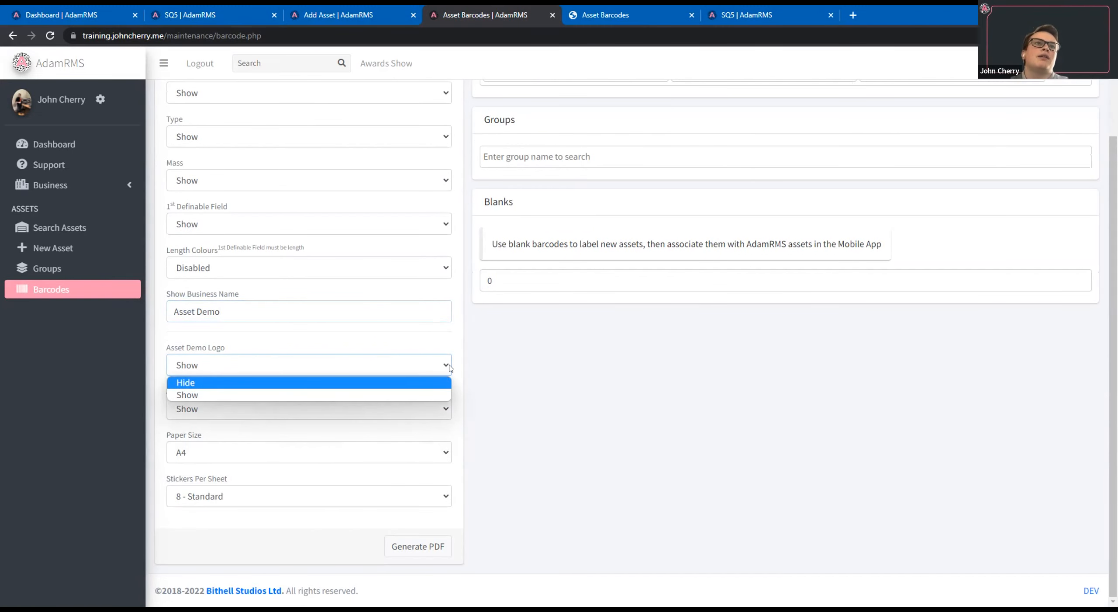
left_click(580, 402)
left_click(435, 547)
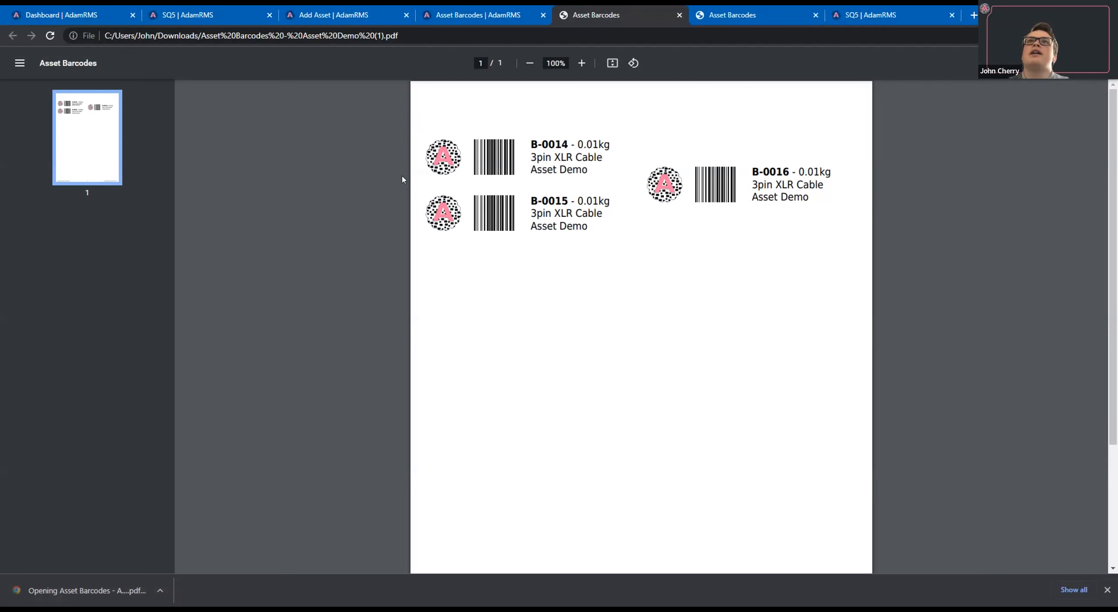
Examine the asset type and business name lines on the B-0014 label, and close the PDF.
triple_click(602, 157)
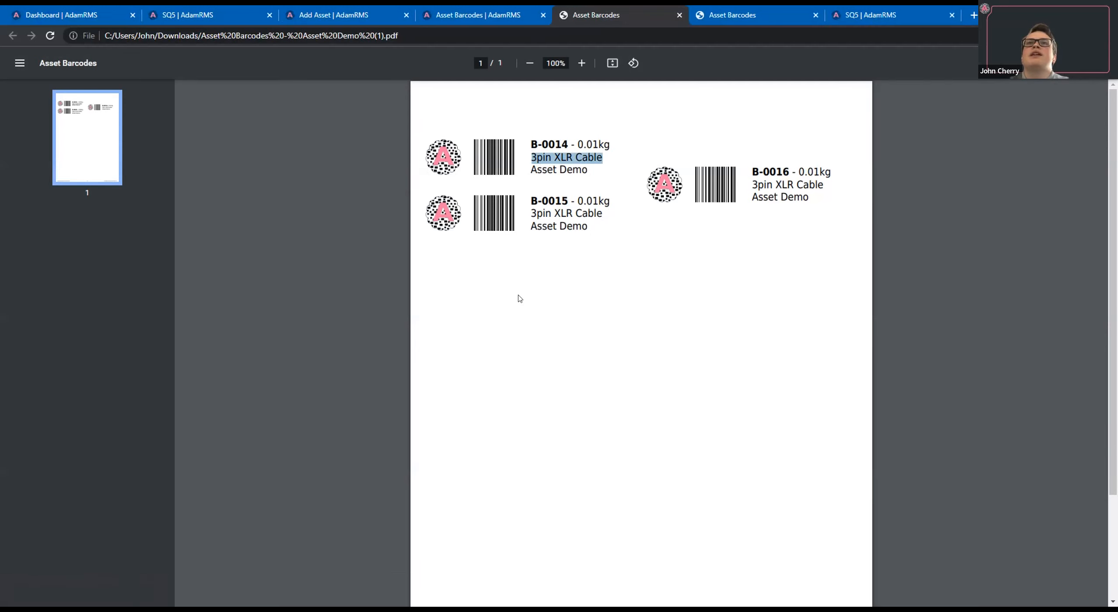
left_click_drag(531, 169, 587, 170)
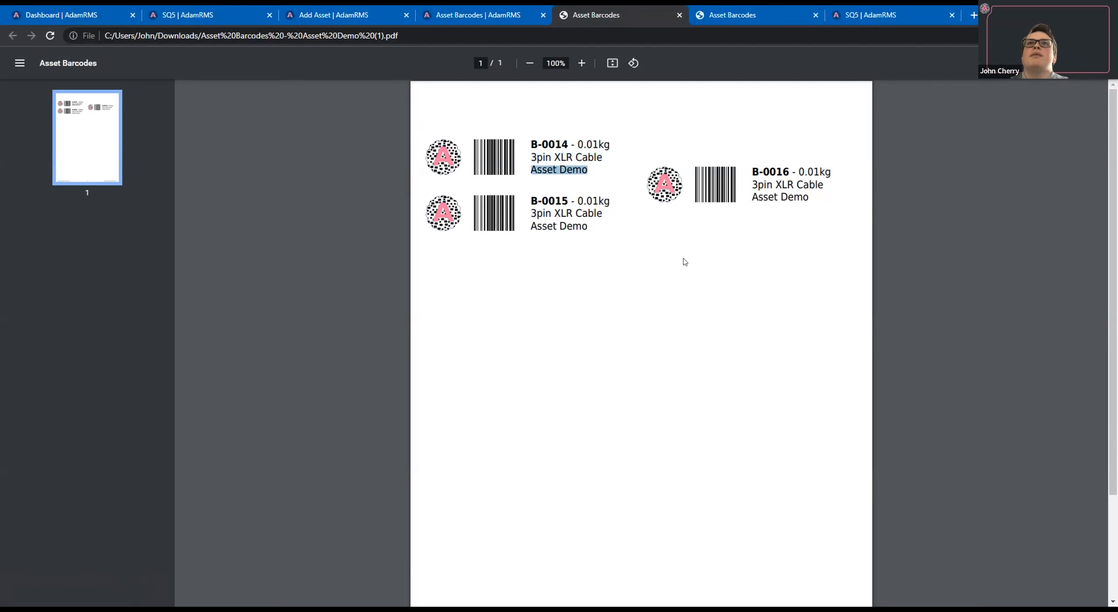
left_click(569, 272)
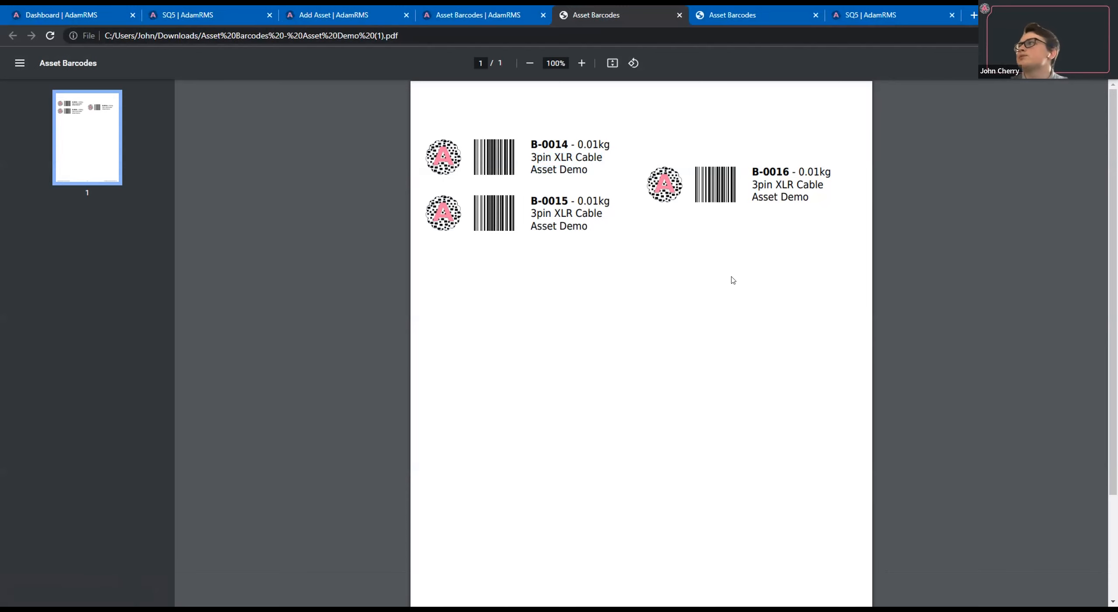
left_click(679, 15)
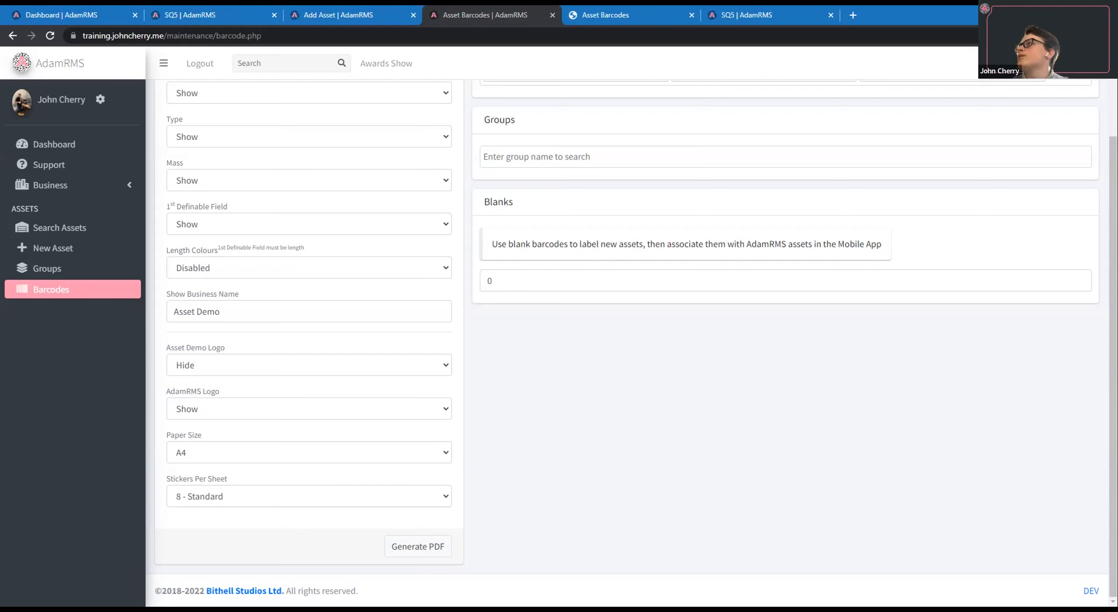
Reload the page, open the maintenance job "It broken" and review its available priority levels.
left_click(50, 36)
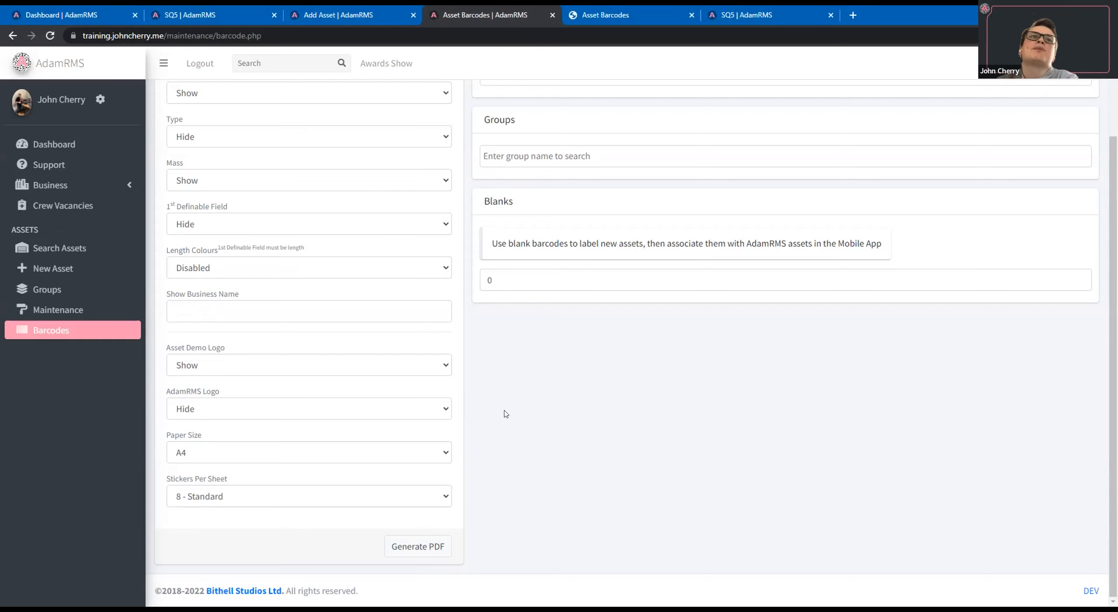
left_click(92, 313)
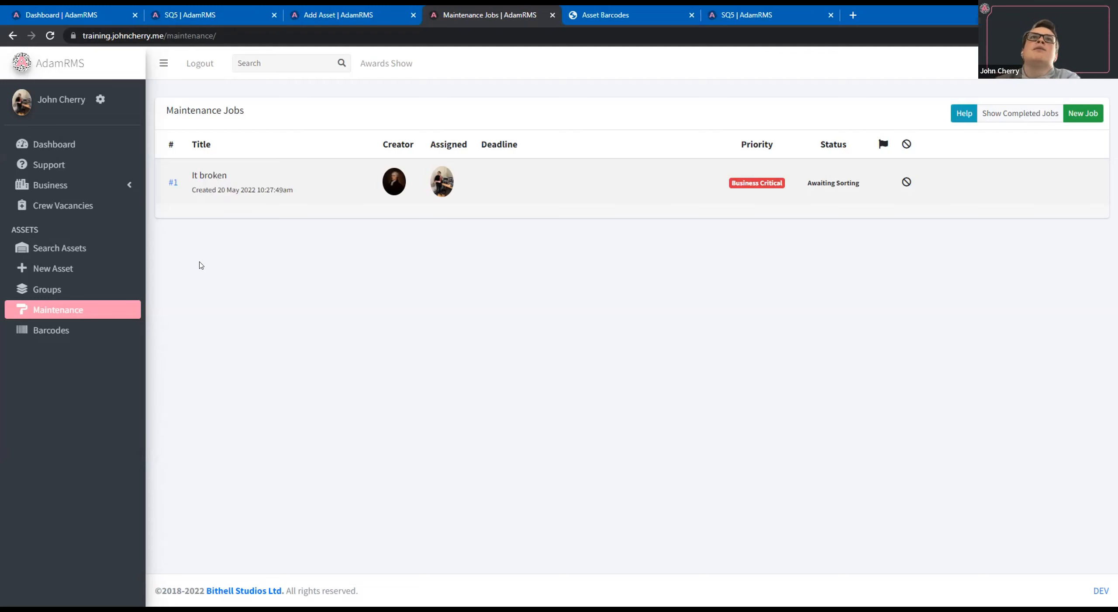
left_click(173, 183)
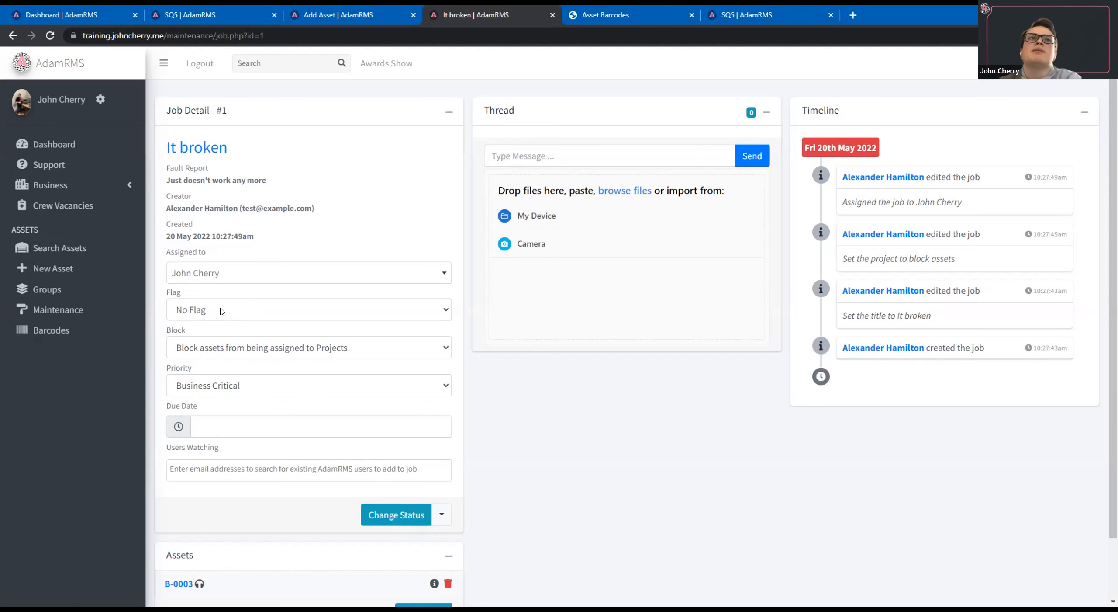
left_click(190, 384)
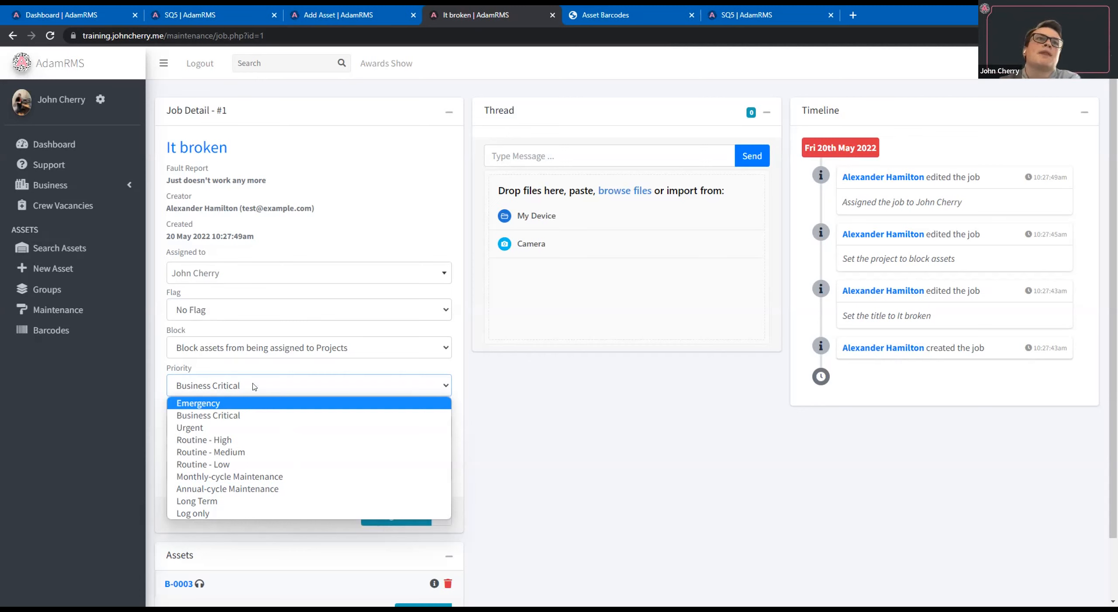
left_click(297, 386)
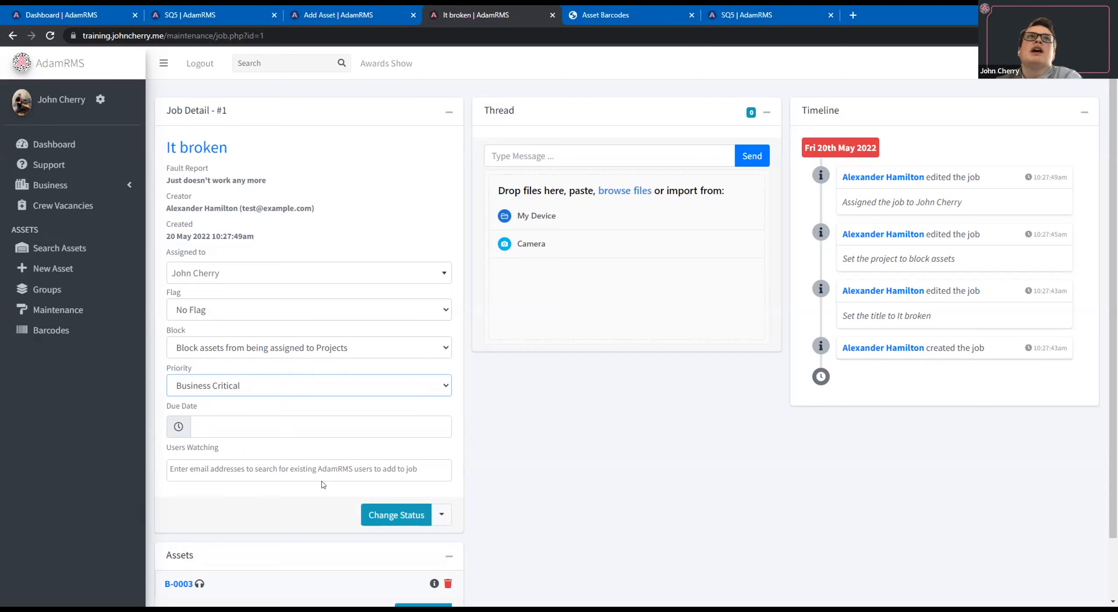
Search the job's watching users for "r" and add the third suggested user as a watcher.
left_click(256, 462)
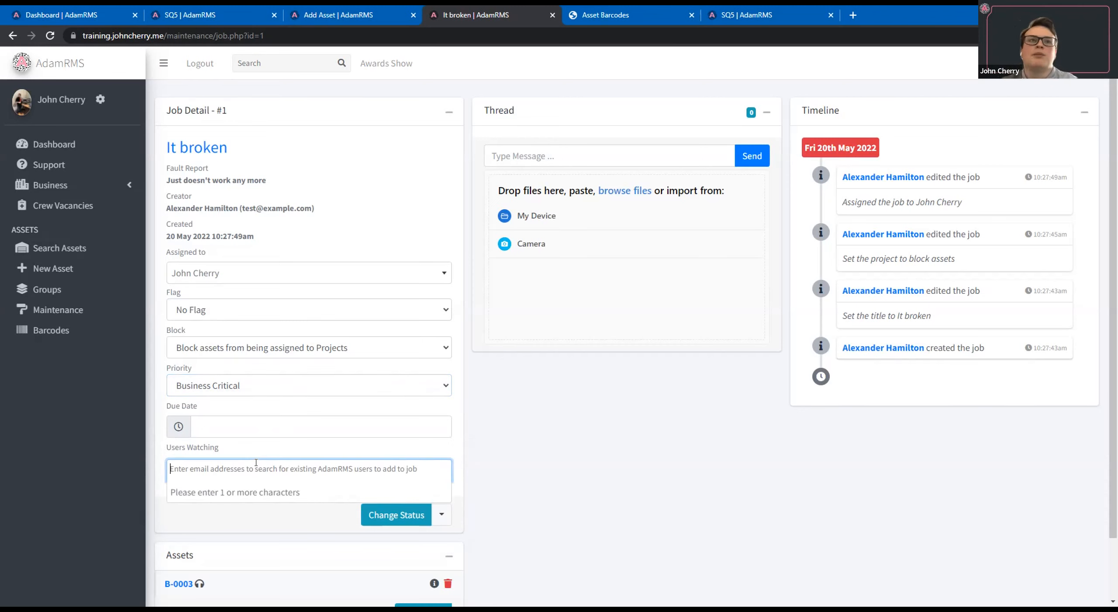
type("r")
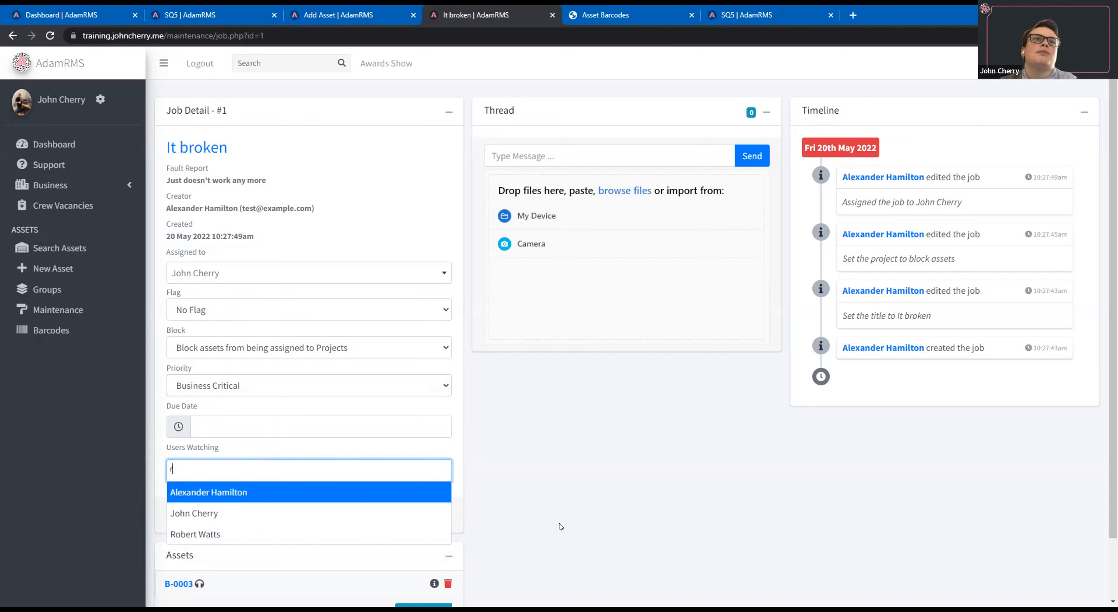
key("Down")
key("Down")
key("Return")
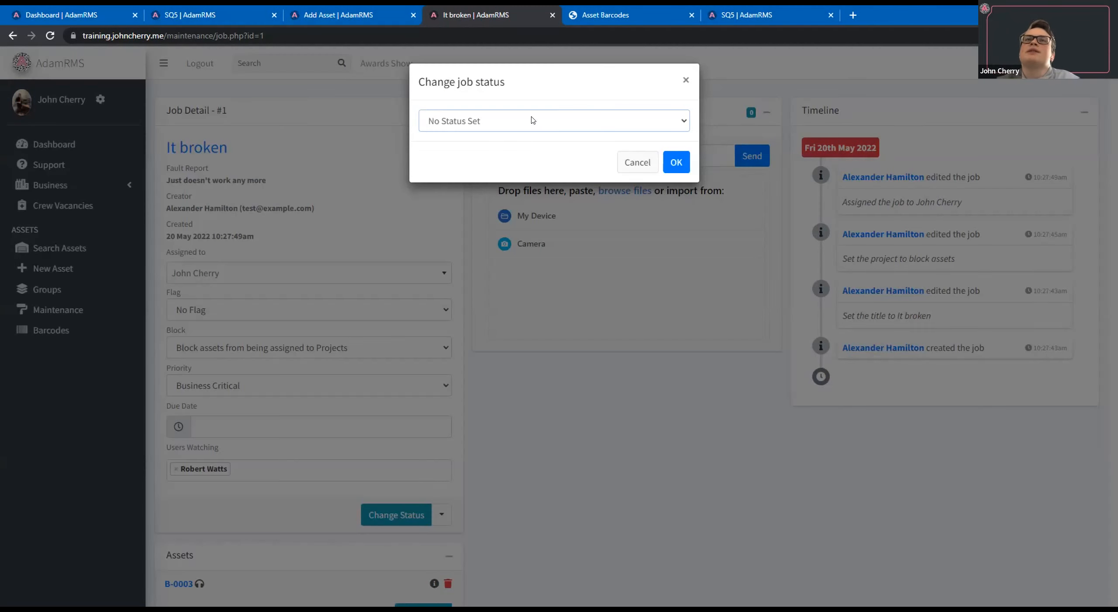
Change the status of the "It broken" job to Received.
left_click(533, 120)
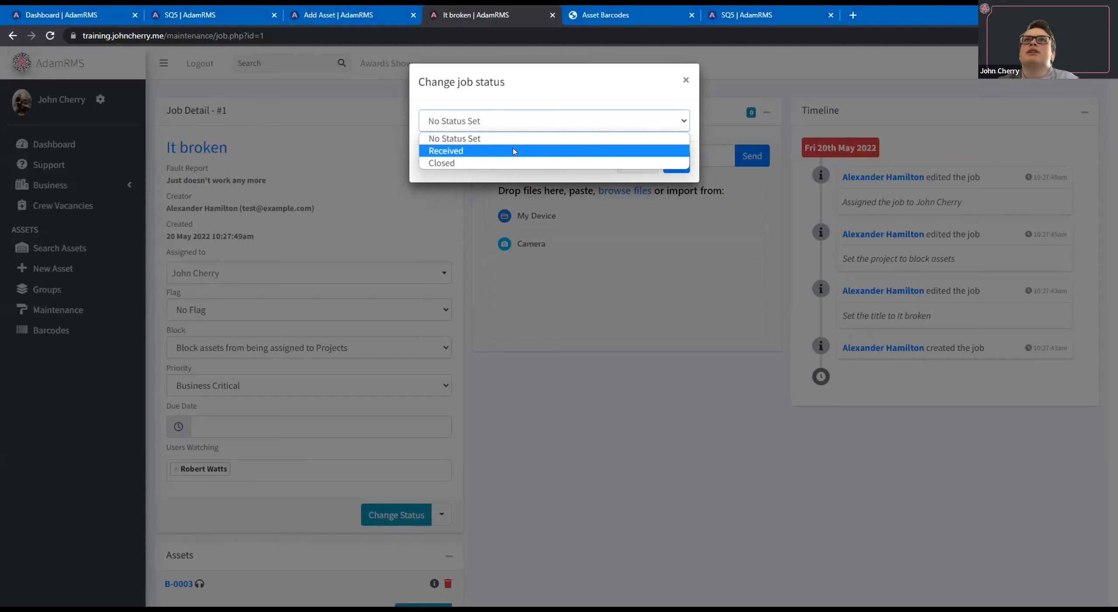
left_click(675, 153)
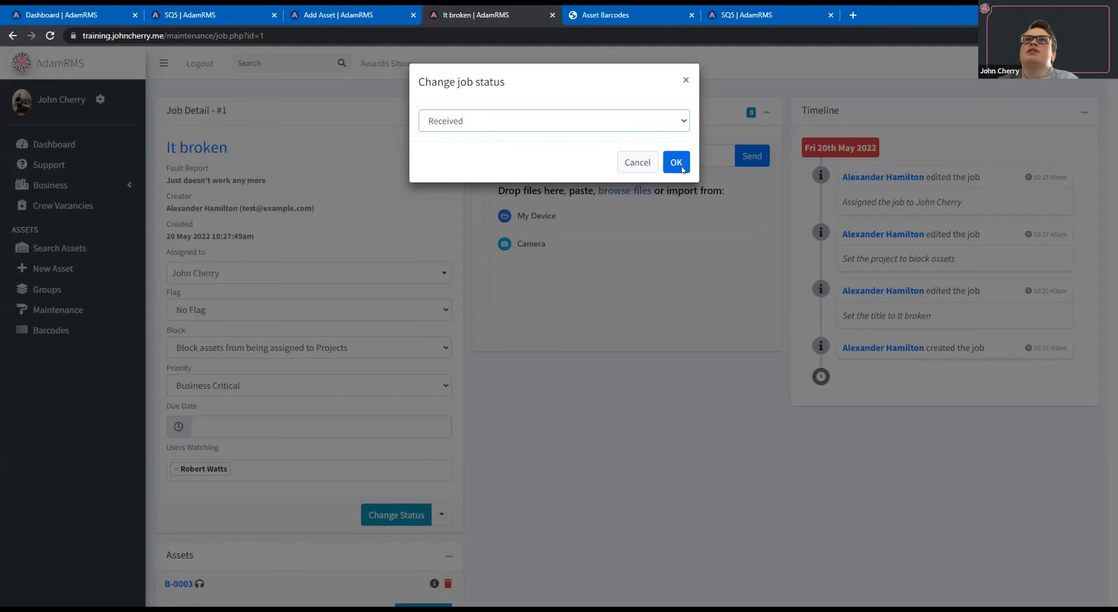
left_click(681, 168)
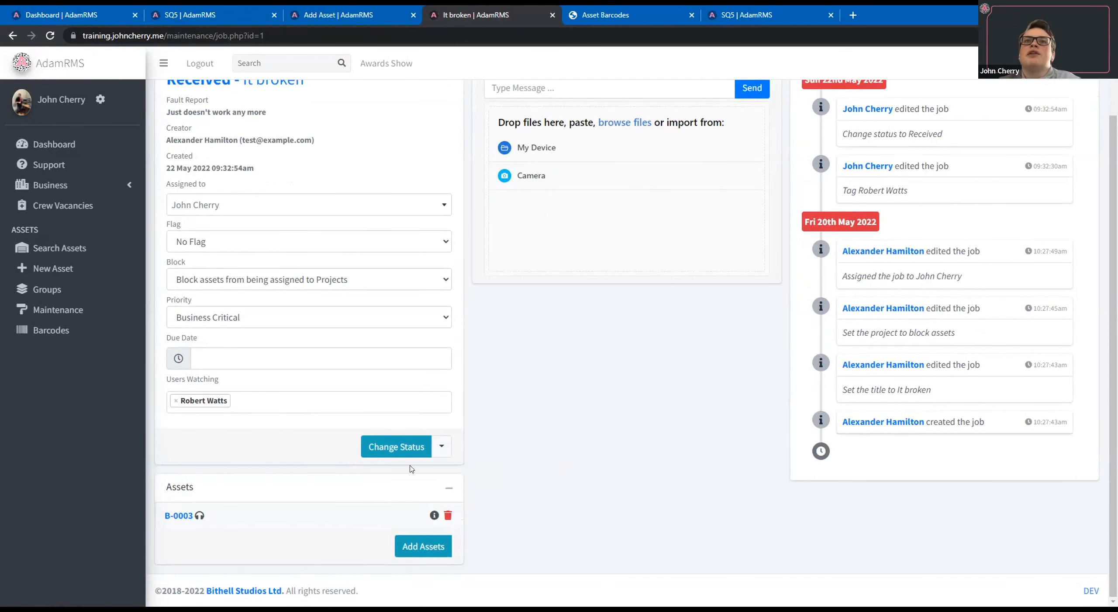
Open the job's linked asset B-0003 and examine its maintenance blocks, flags and outstanding jobs.
left_click(178, 515)
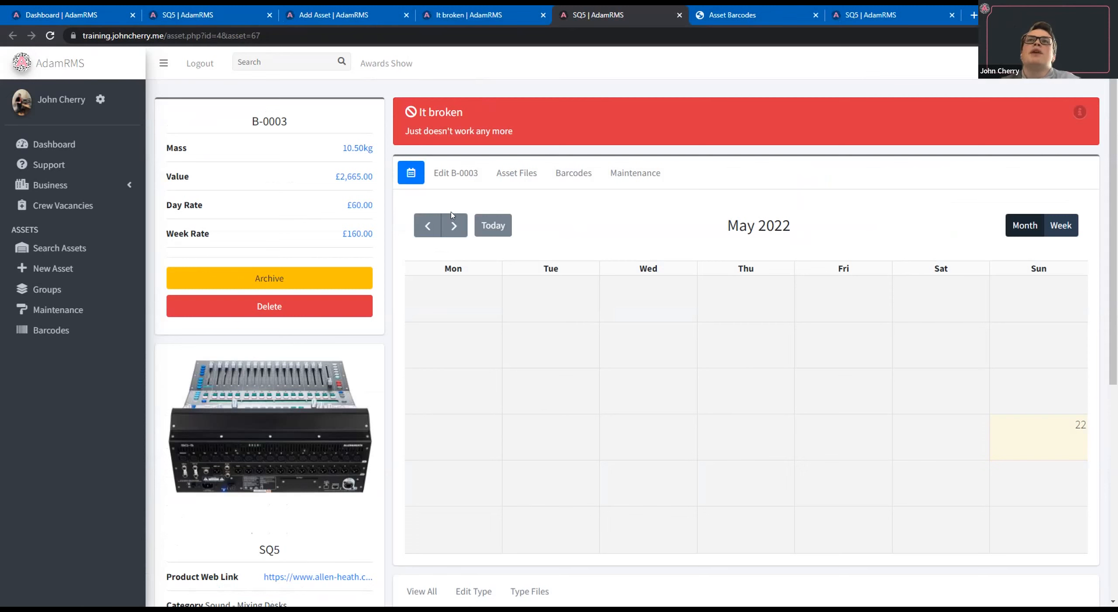
left_click(638, 175)
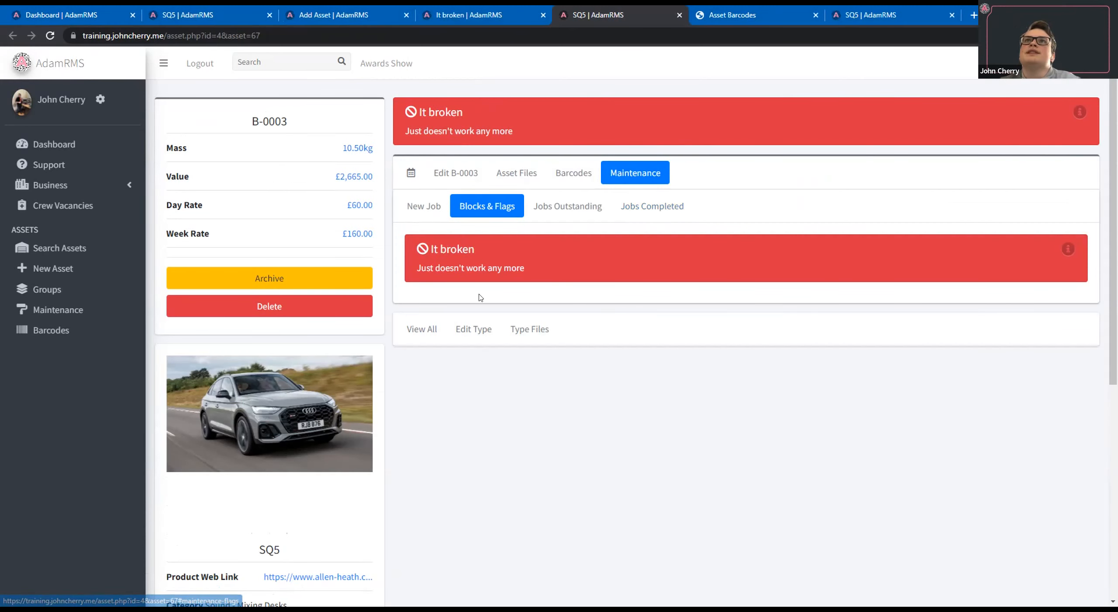
left_click(573, 211)
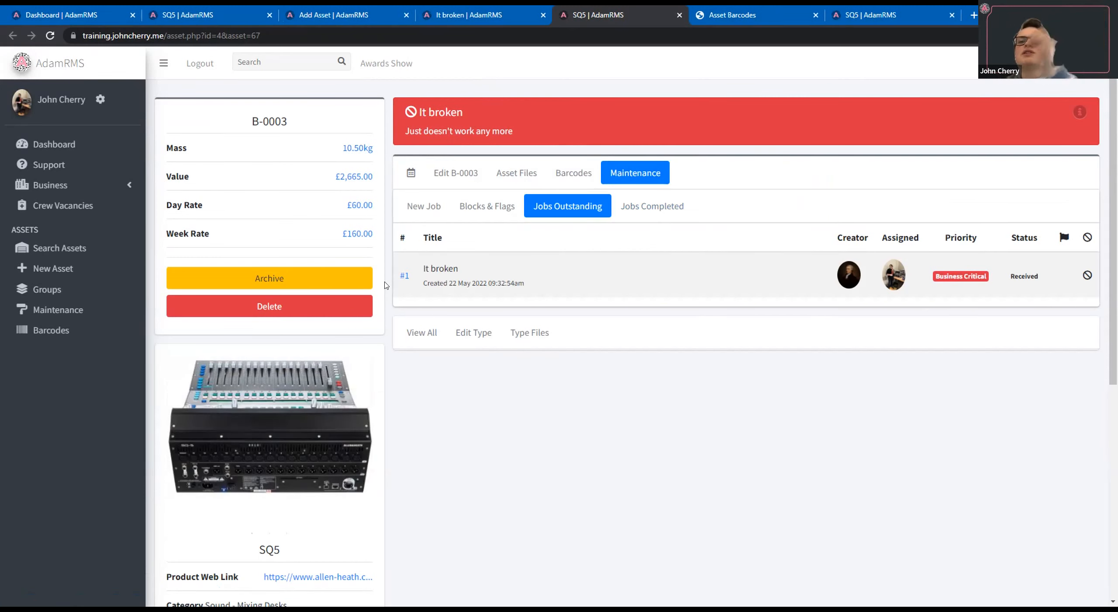
Return to the maintenance jobs list and start a new job titled Missing Power Lead.
left_click(502, 18)
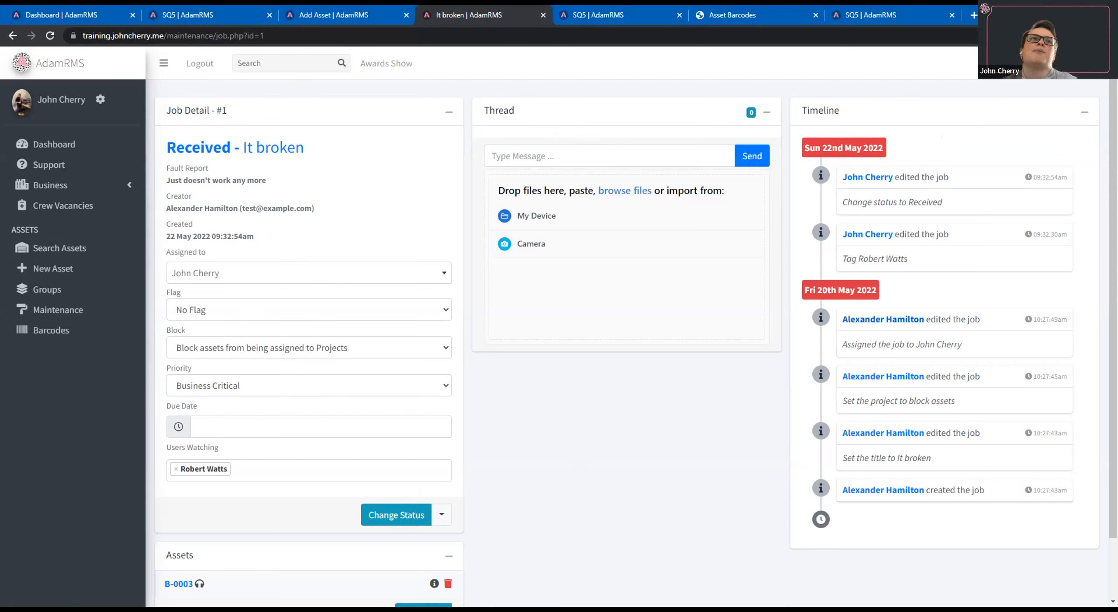
left_click(100, 312)
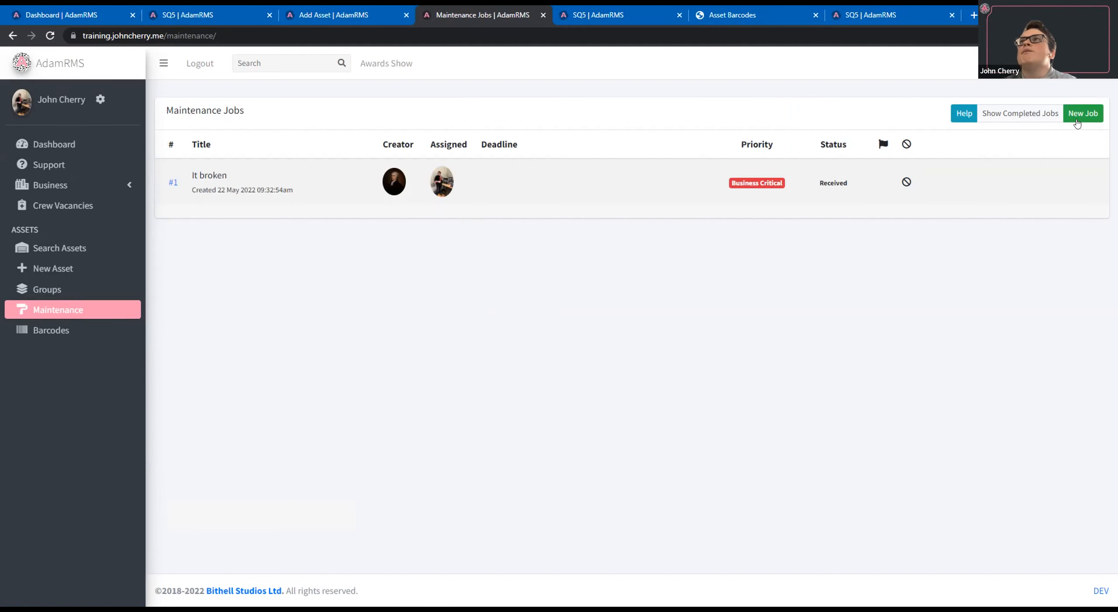
left_click(1078, 114)
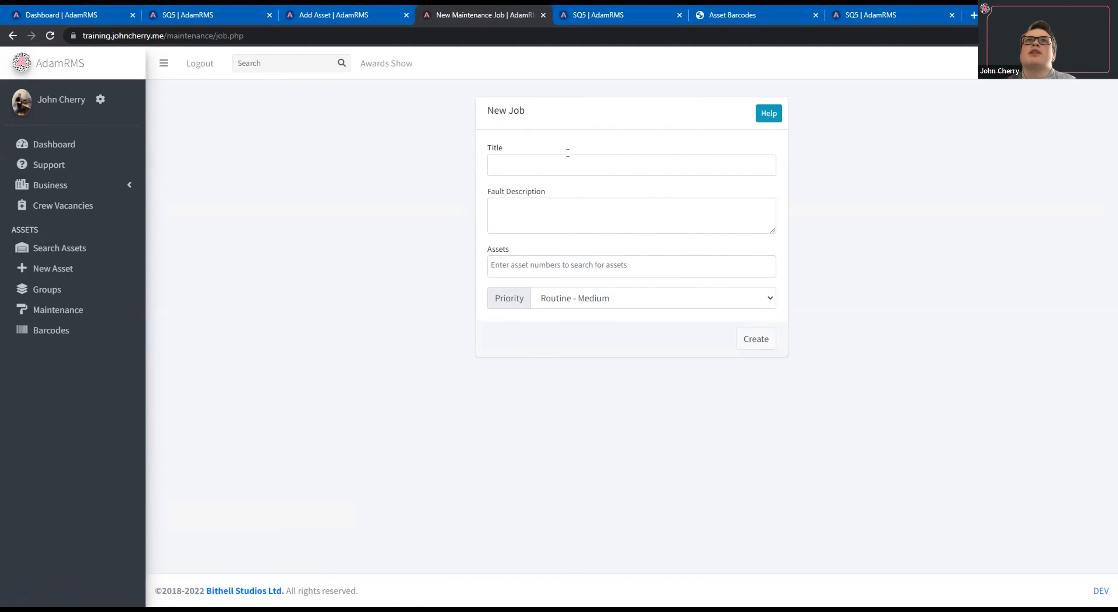
left_click(568, 153)
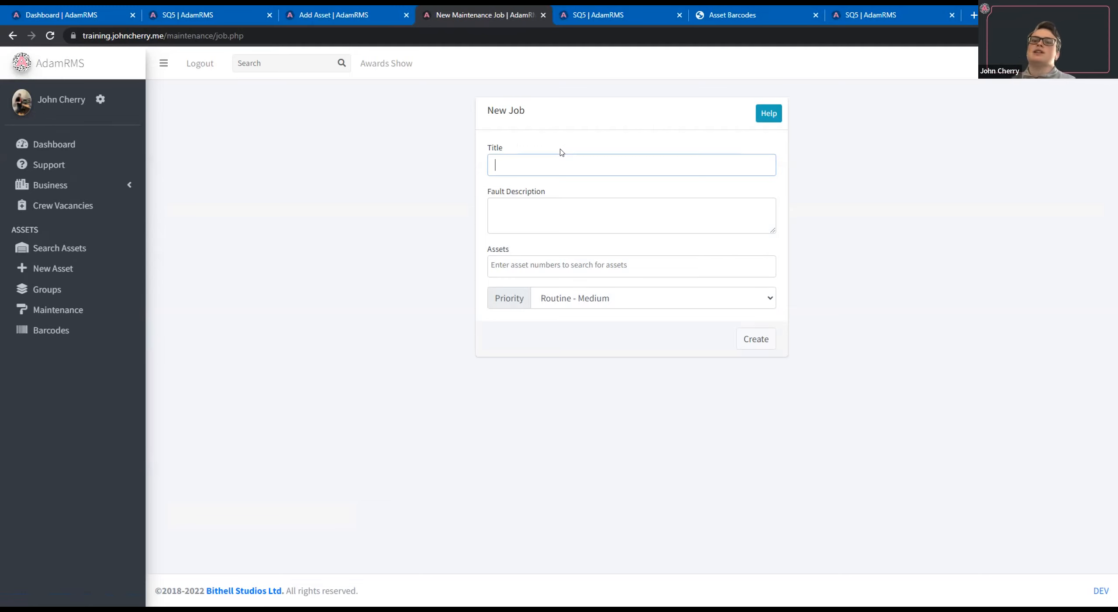
type("Mis")
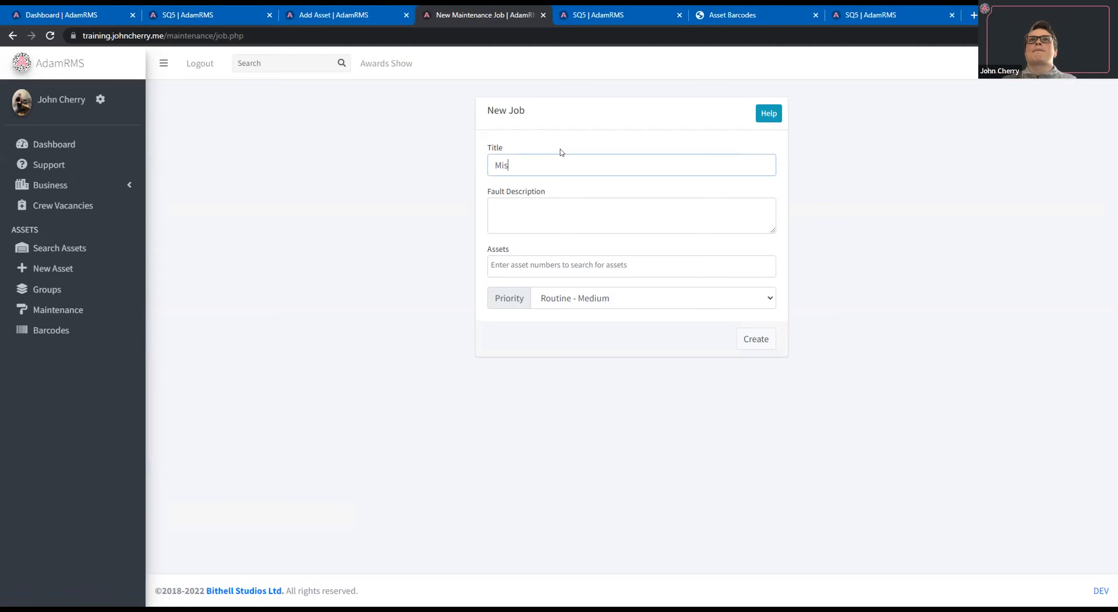
type("sing Power Lead")
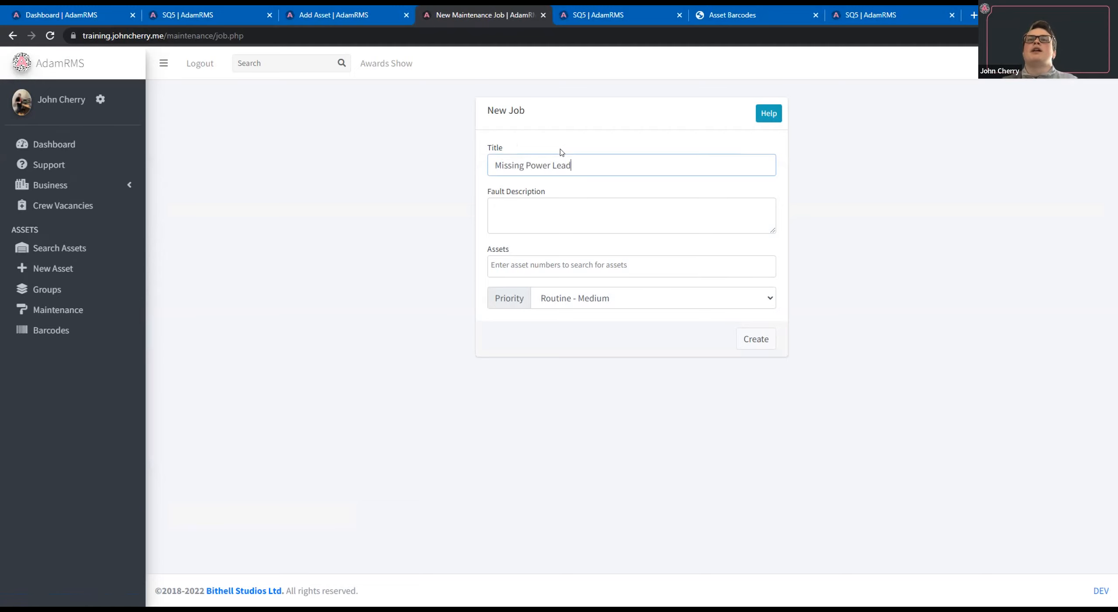
key("Tab")
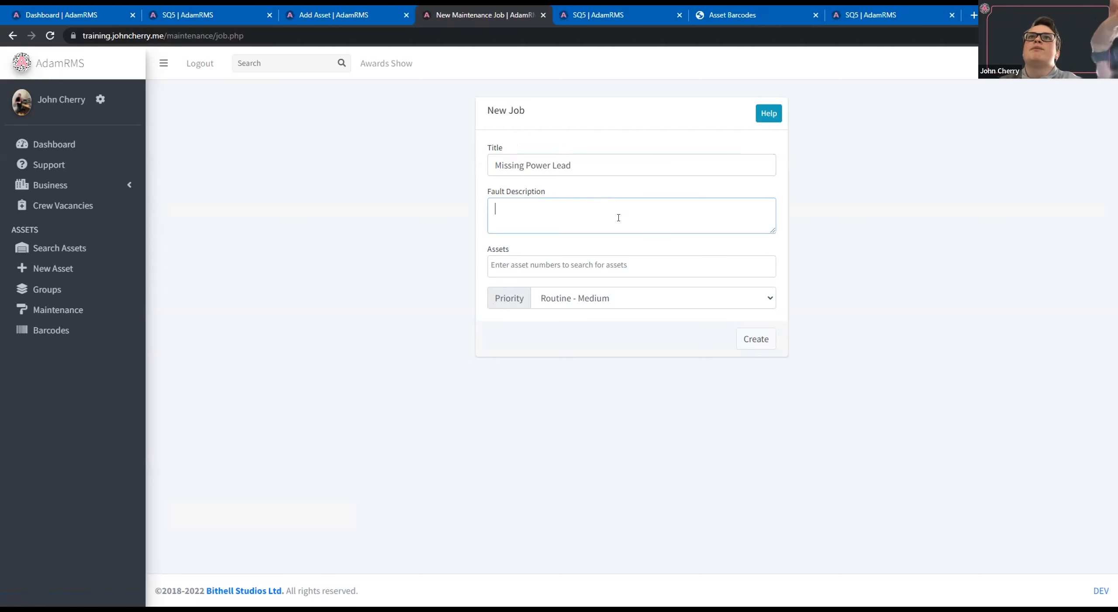
Attach asset B-0004, the Yamaha DBR15, to the new maintenance job.
left_click(609, 262)
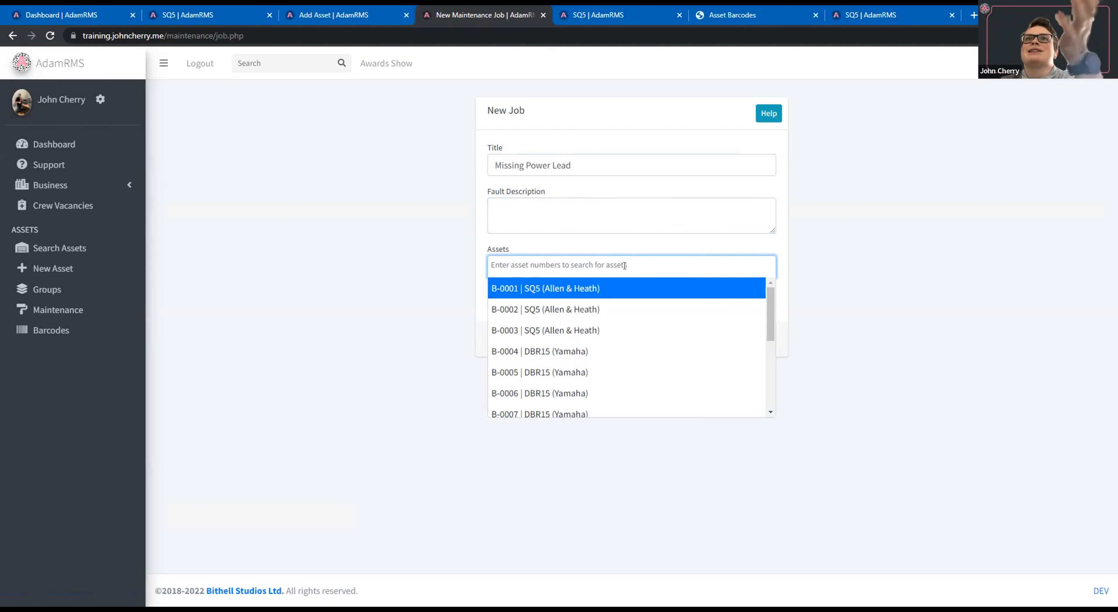
key("Down")
key("Down")
key("Down")
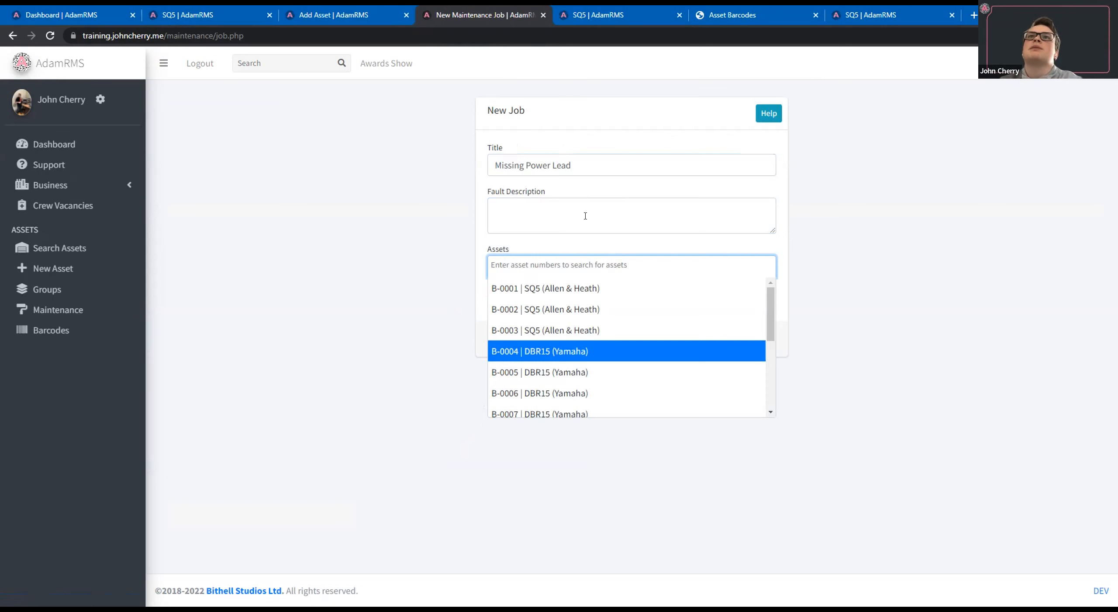
key("Return")
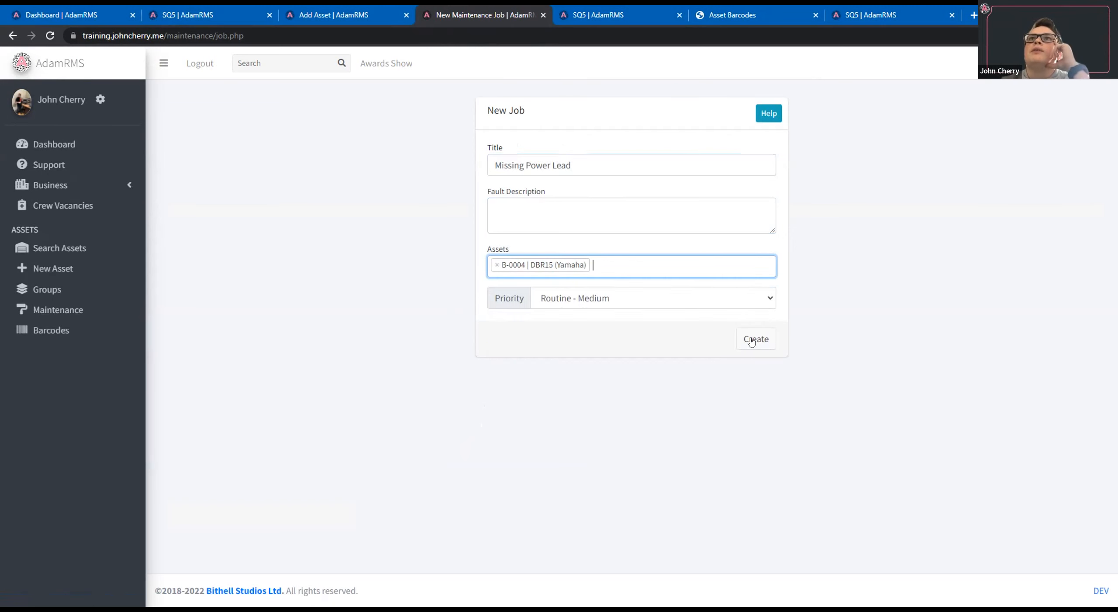
Copy the title Missing Power Lead into the fault description and create the maintenance job.
key("Return")
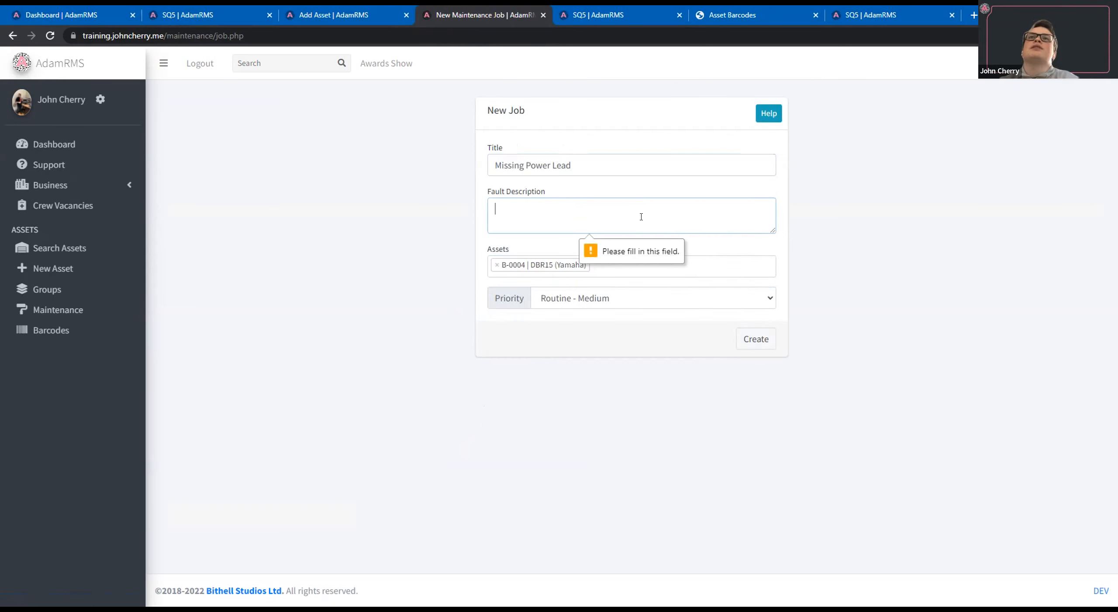
key("shift+Tab")
key("ctrl+c")
key("Tab")
key("ctrl+v")
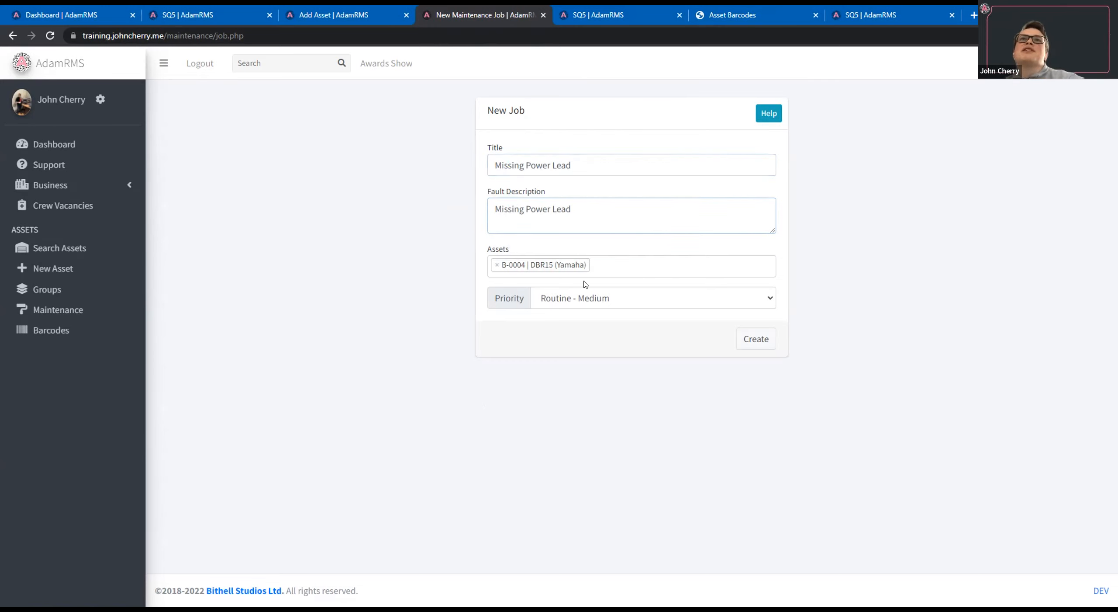
left_click(746, 340)
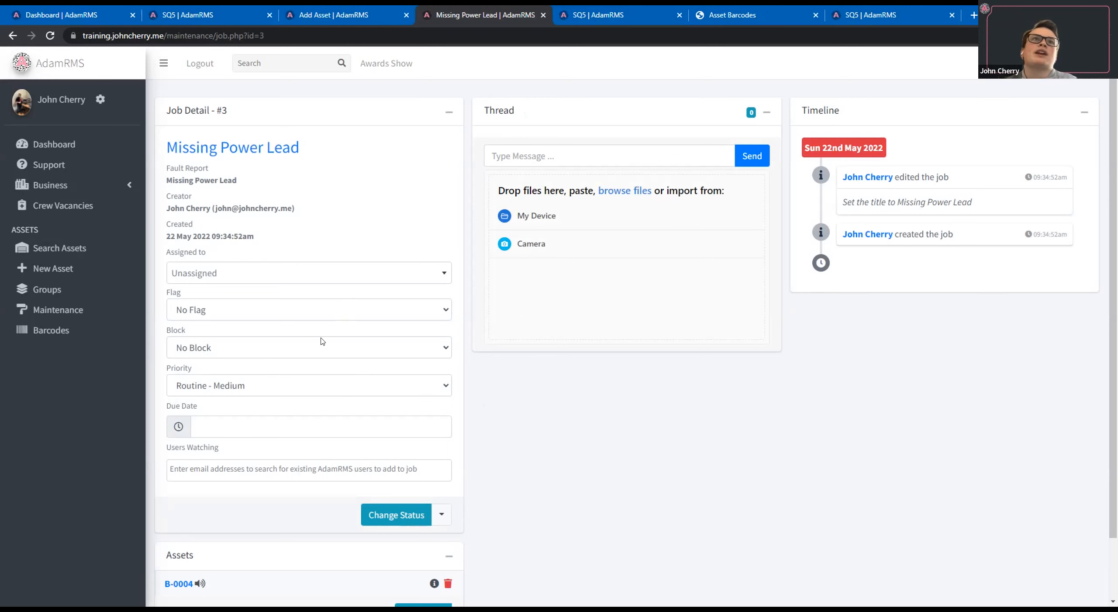
Set the flag option of the Missing Power Lead job to Flag on Assets.
left_click(352, 314)
left_click(375, 339)
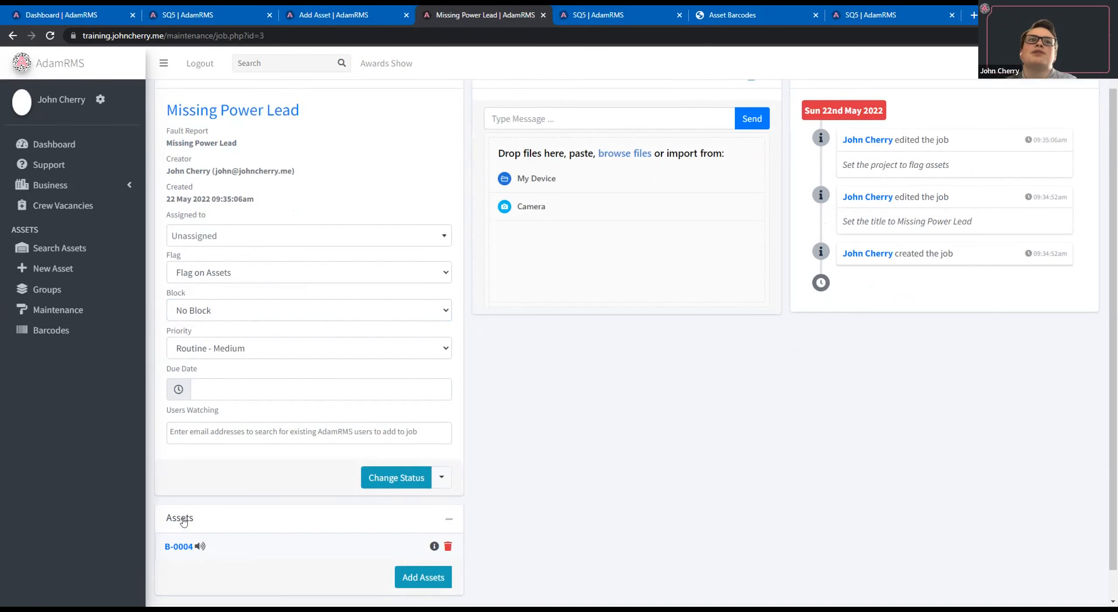
scroll(187, 519, "down", 2)
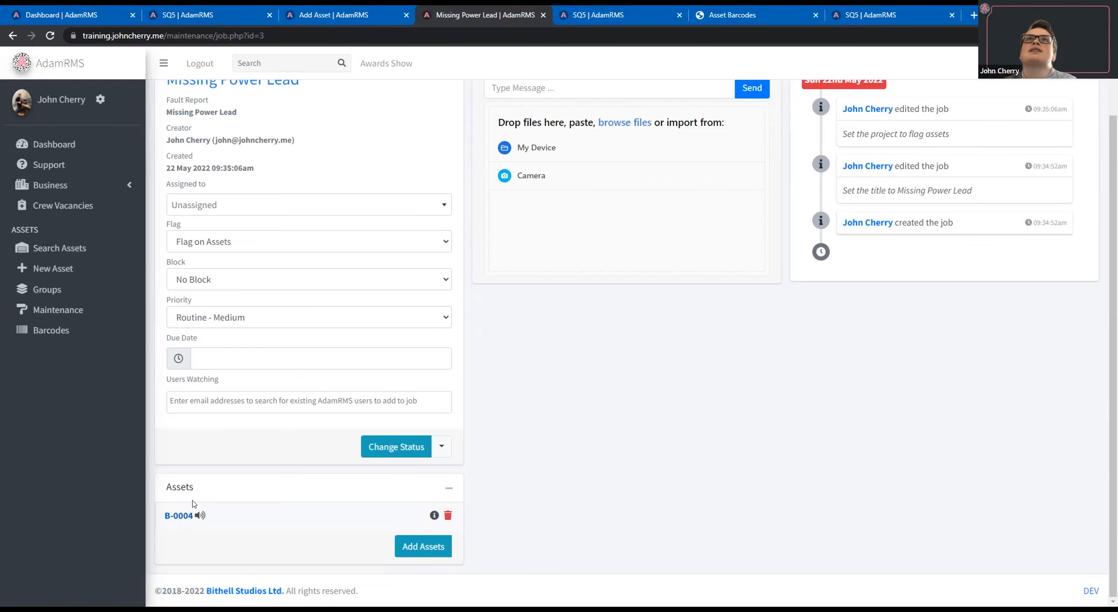
View the page of asset B-0004 from the maintenance job to check its flag, and return to the job.
left_click(184, 518)
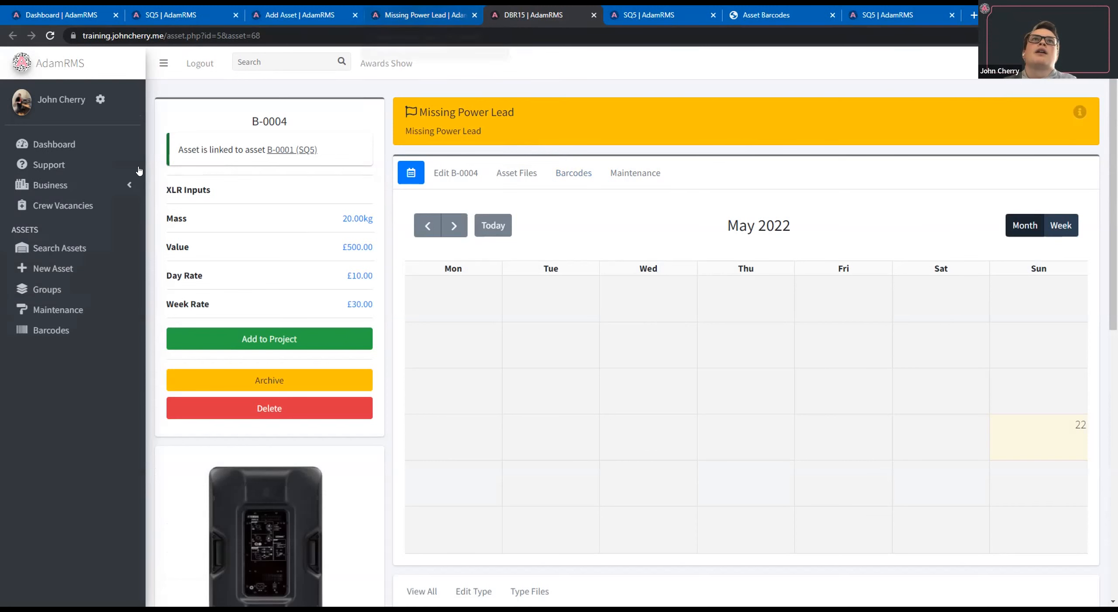
left_click(416, 9)
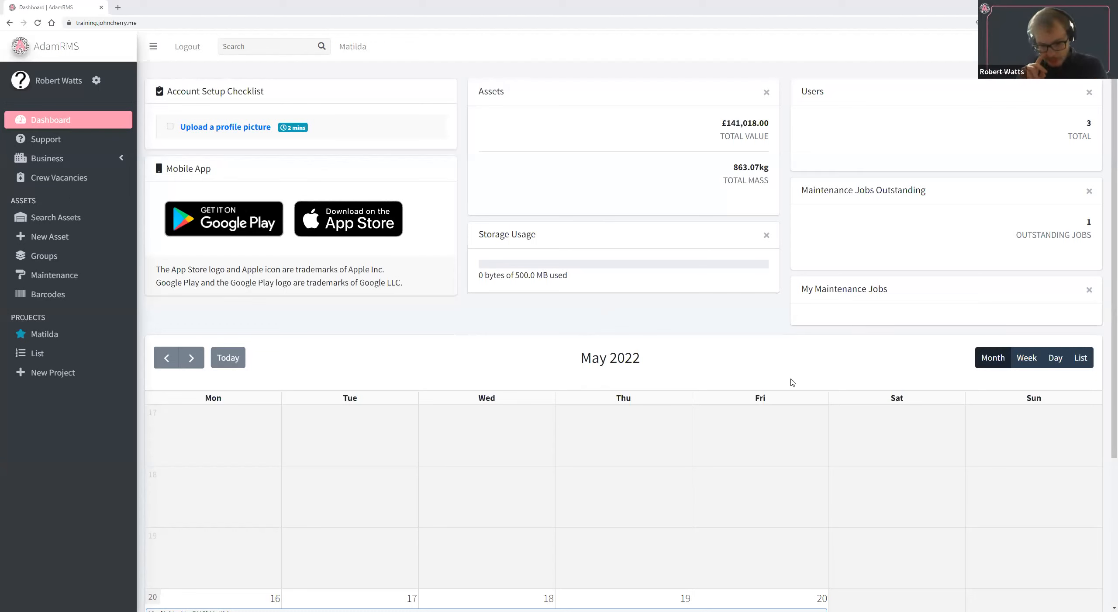
Switch to the other business instance and open its client list.
left_click(978, 49)
left_click(950, 196)
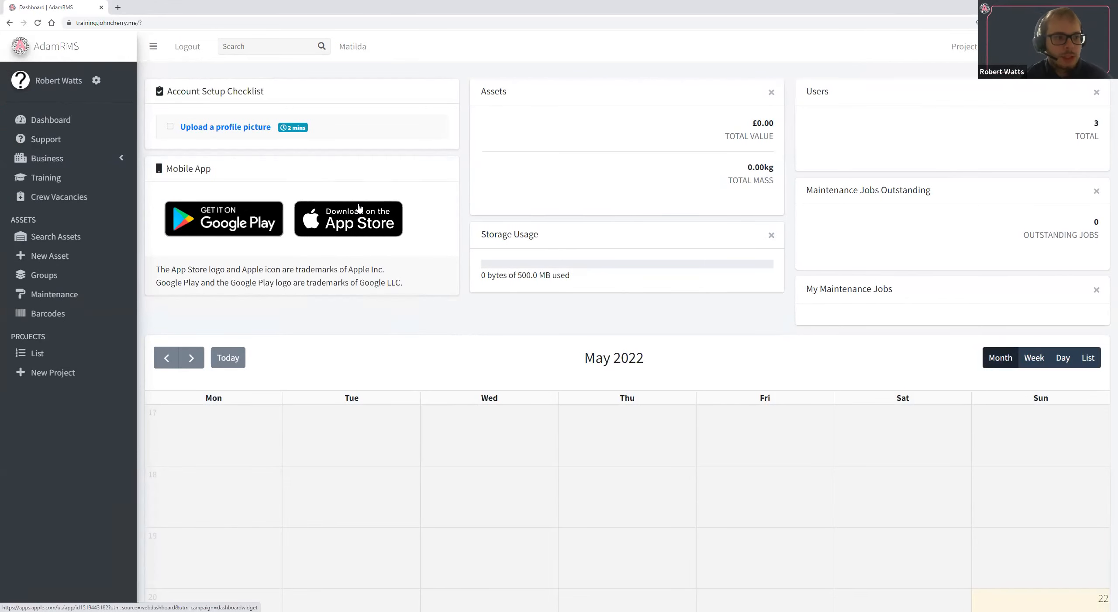
left_click(124, 161)
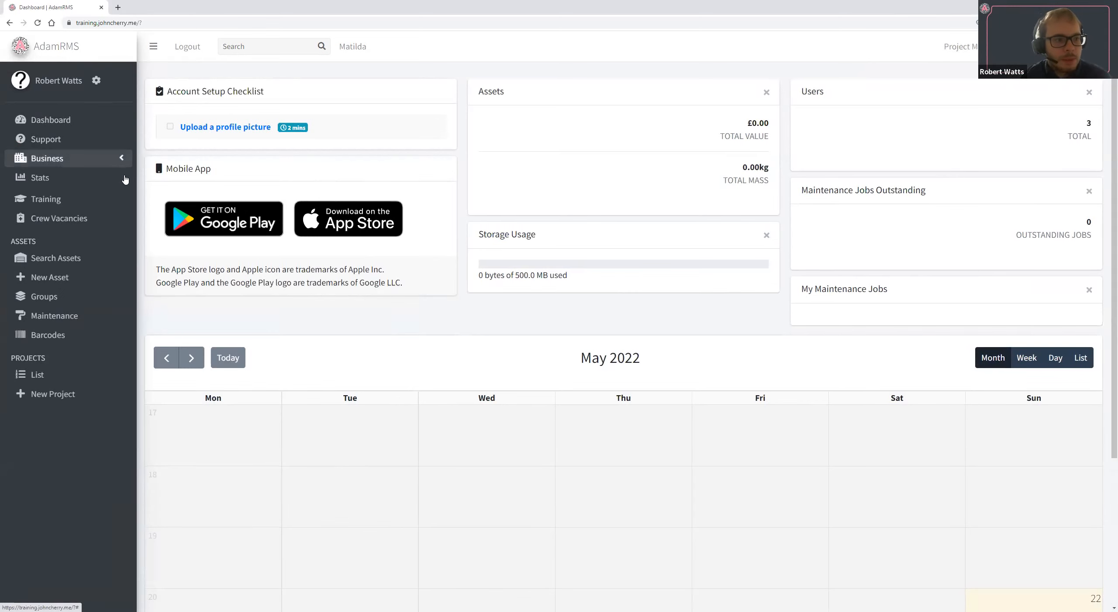
left_click(122, 214)
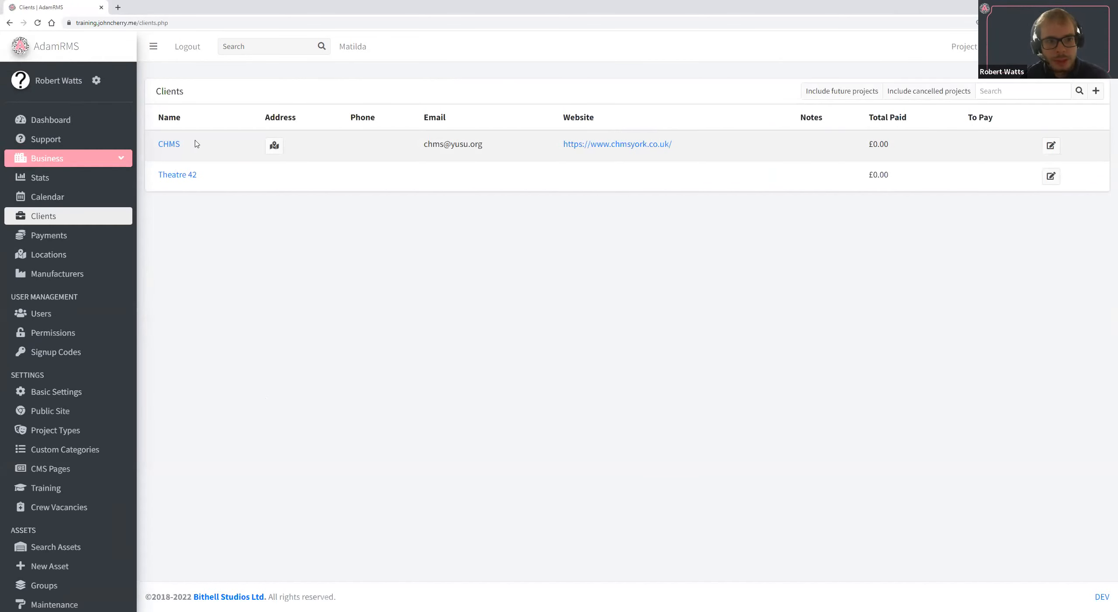
Examine the contact details and total paid of the CHMS client in the client list.
left_click_drag(143, 138, 430, 148)
left_click(227, 153)
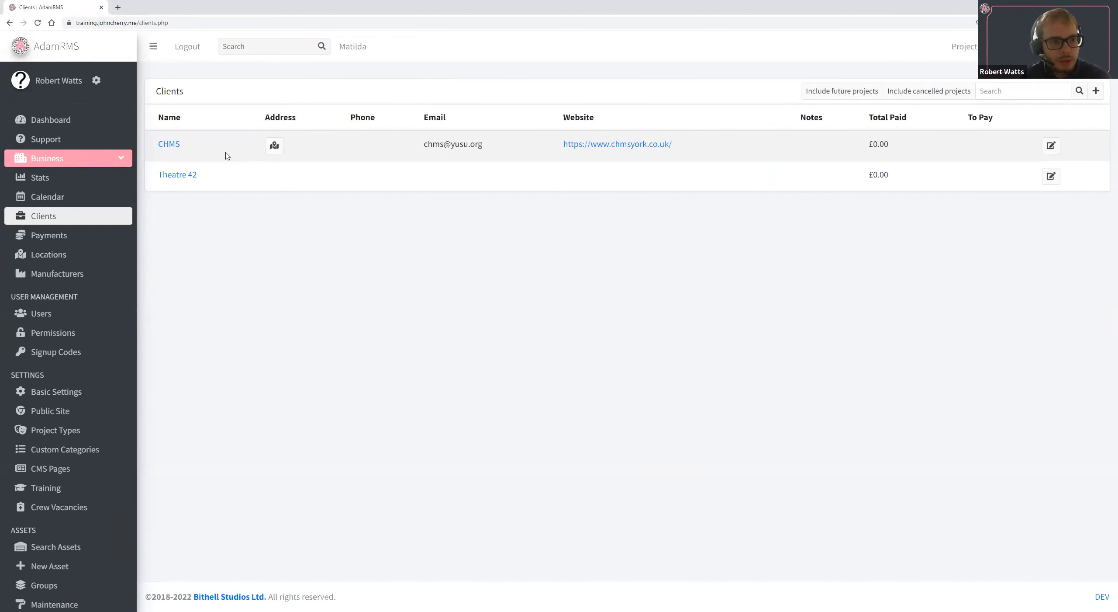
double_click(197, 148)
left_click(486, 146)
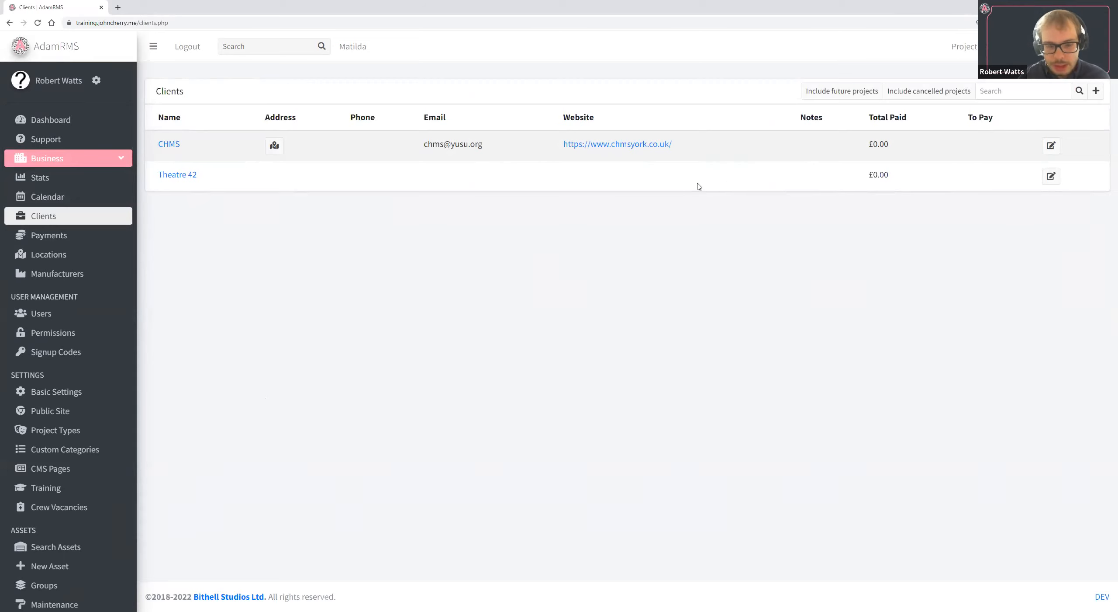
left_click_drag(847, 141, 891, 154)
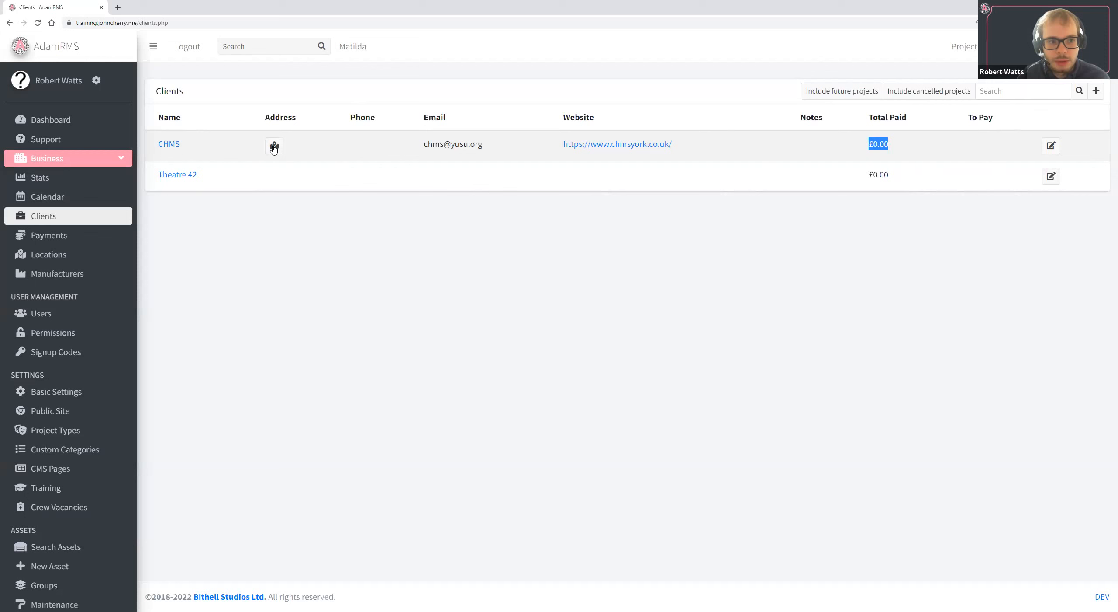
Add a new client named James Theatrical Group.
left_click(1096, 92)
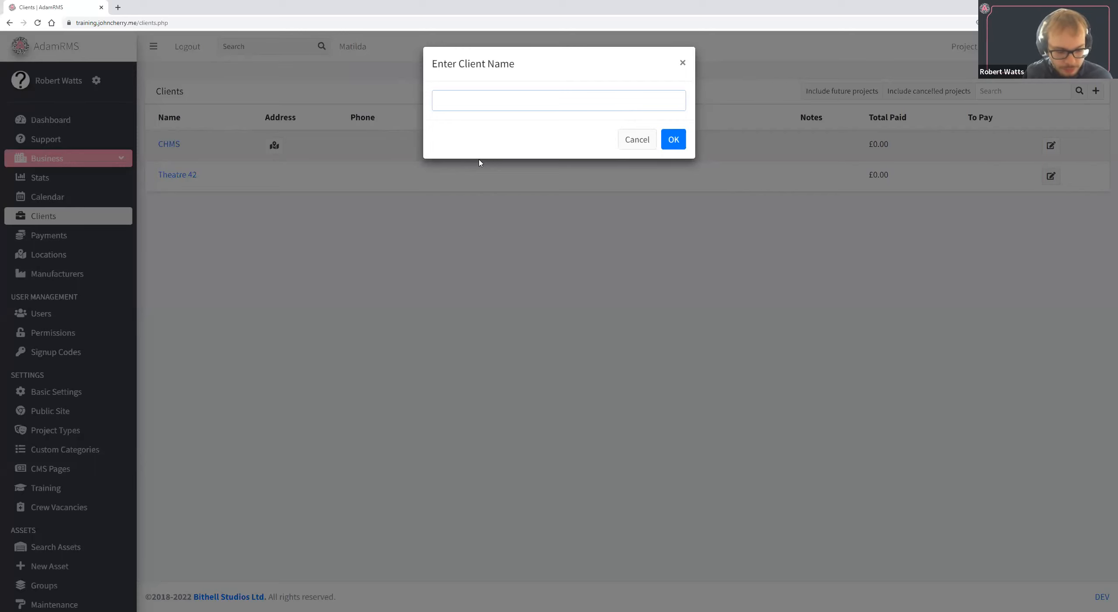
type("James")
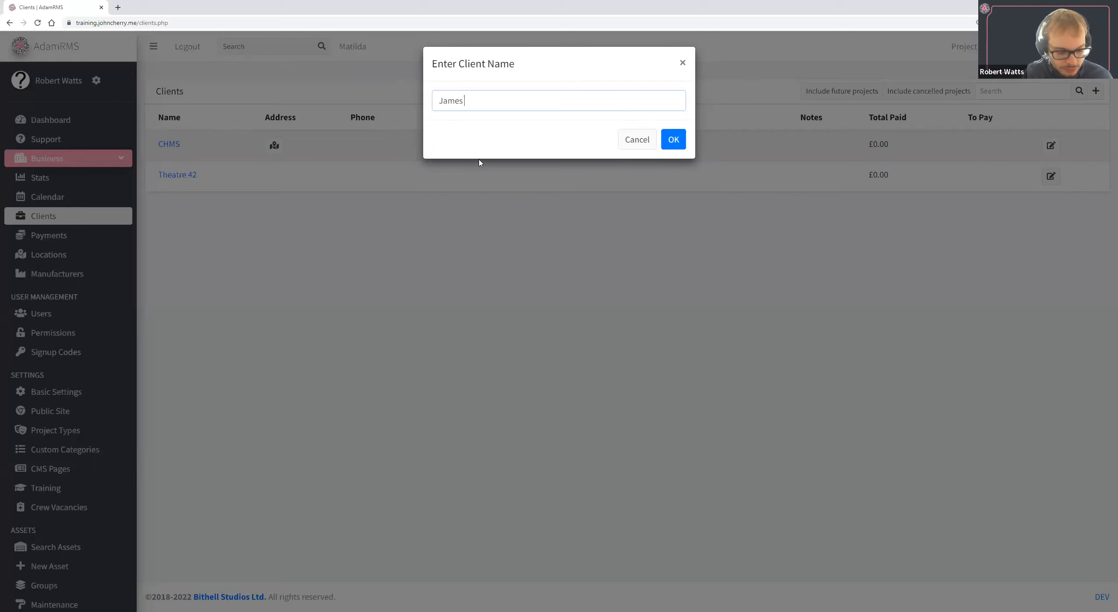
type(" Theatrical Group")
key("Return")
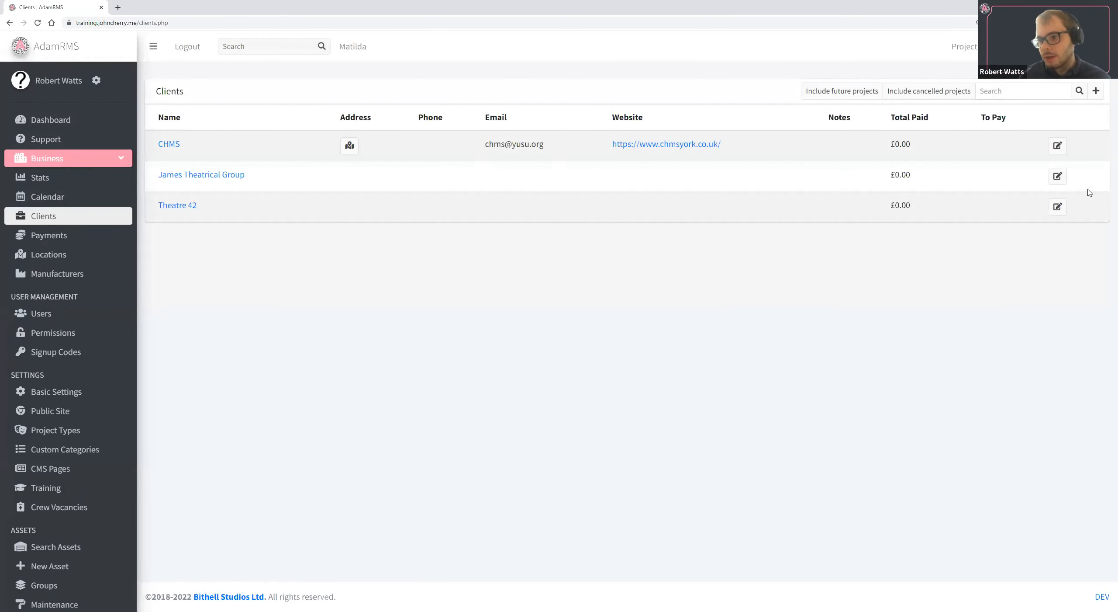
Edit the James Theatrical Group client with the address Westminster and website gov.uk, and save the changes.
left_click(1058, 175)
left_click(524, 155)
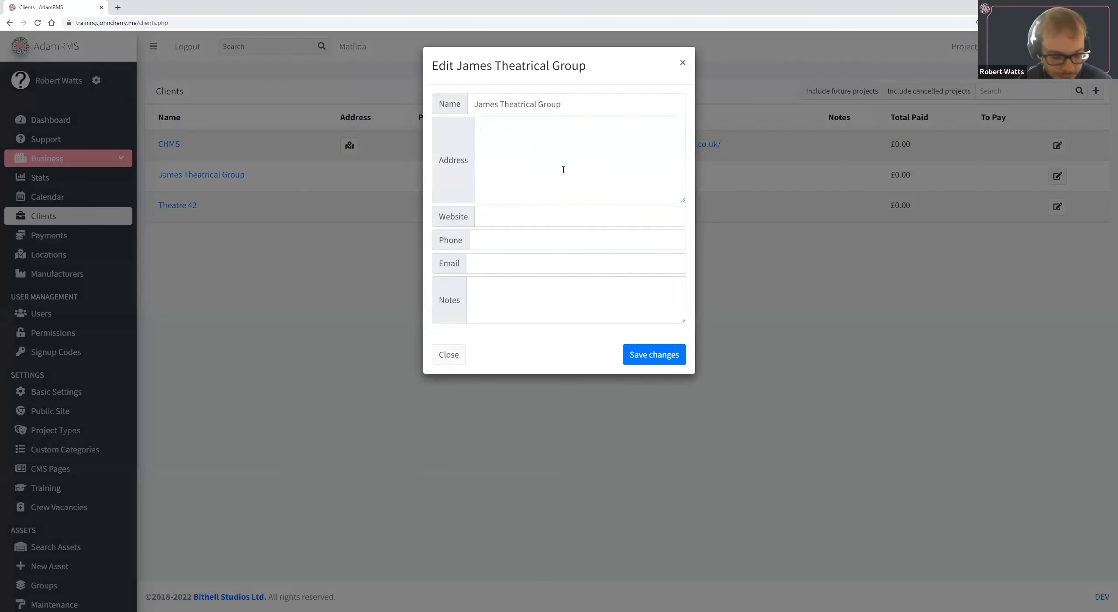
type("We")
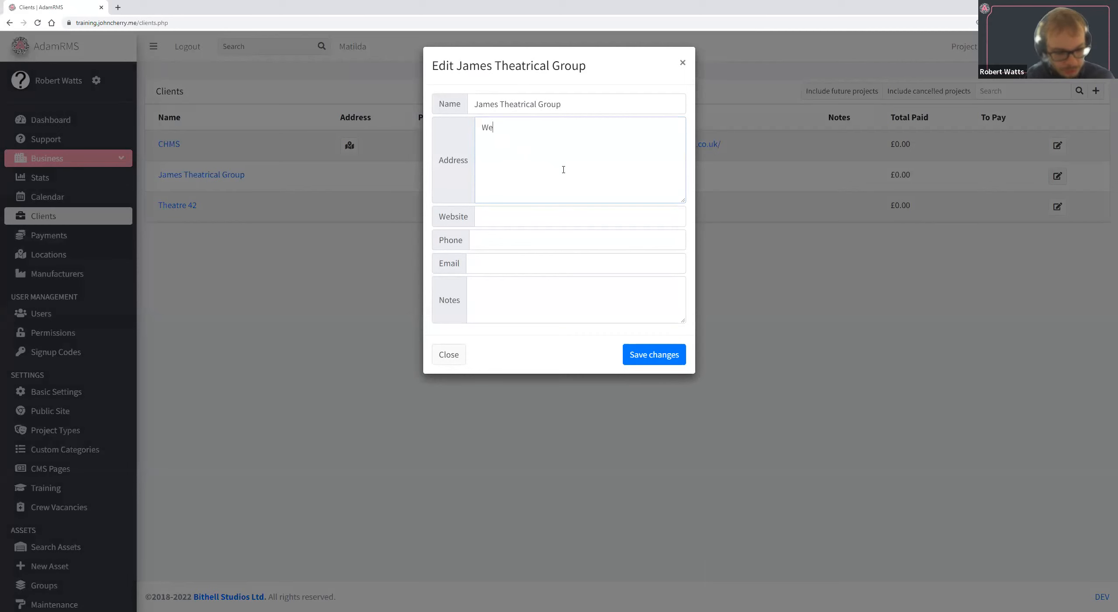
type("stminster")
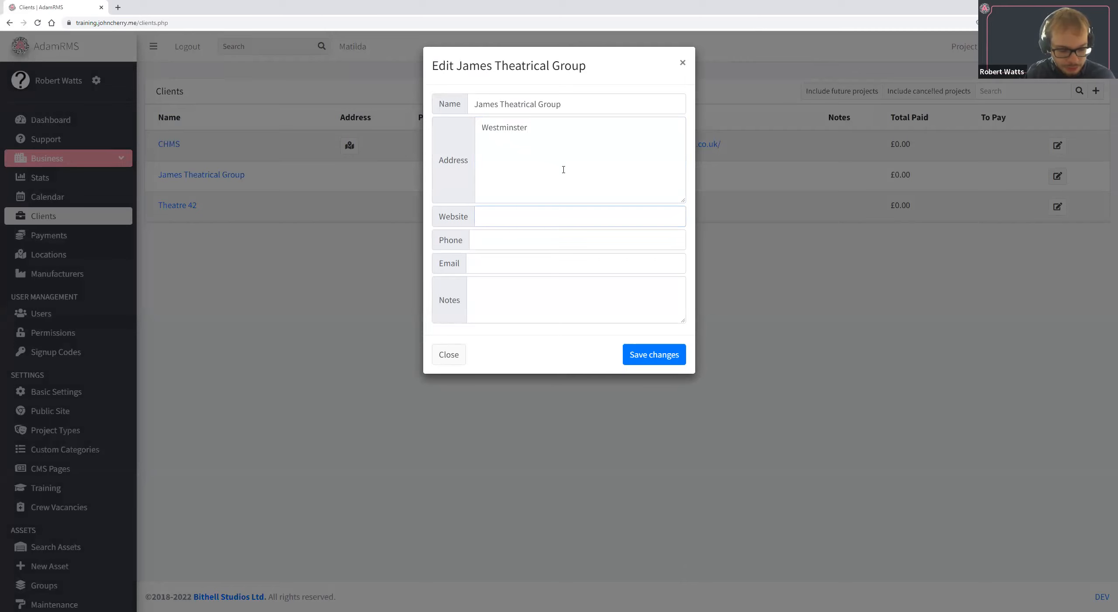
type("gov.uk")
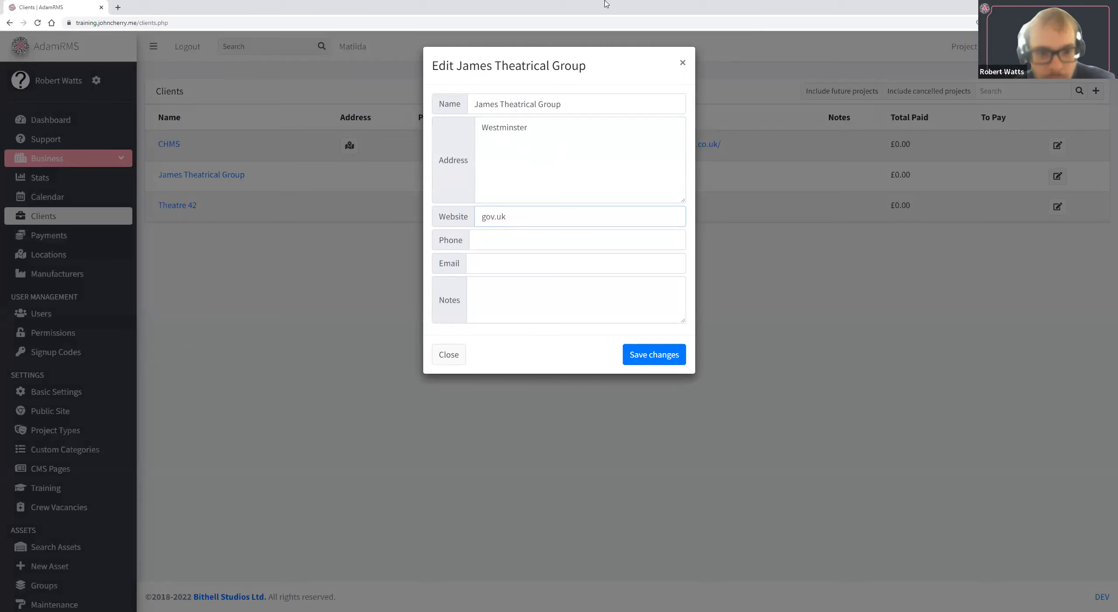
key("shift+Tab")
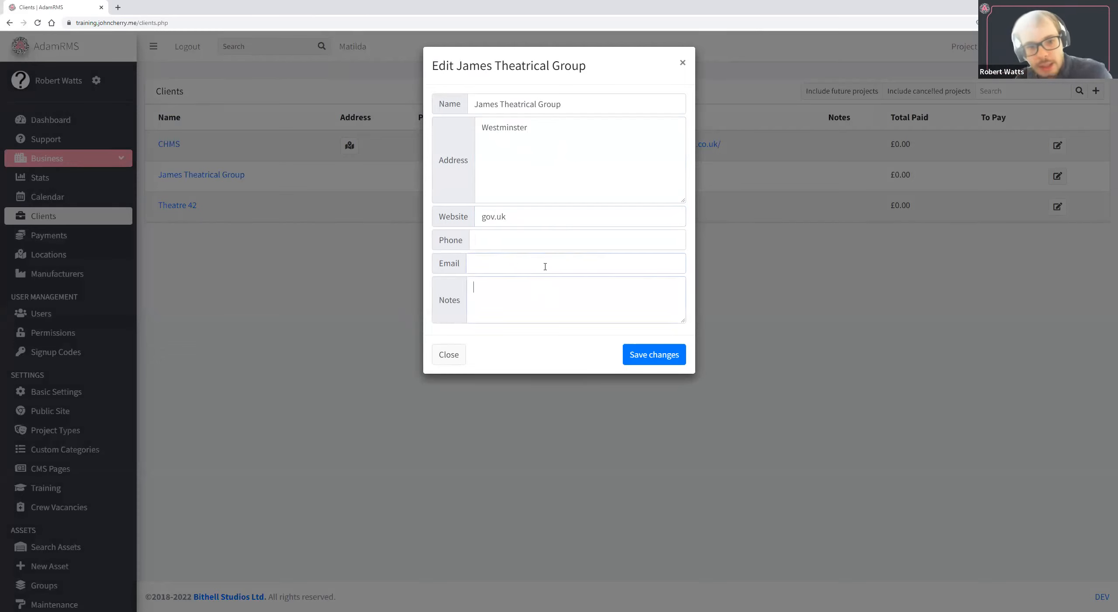
left_click(647, 350)
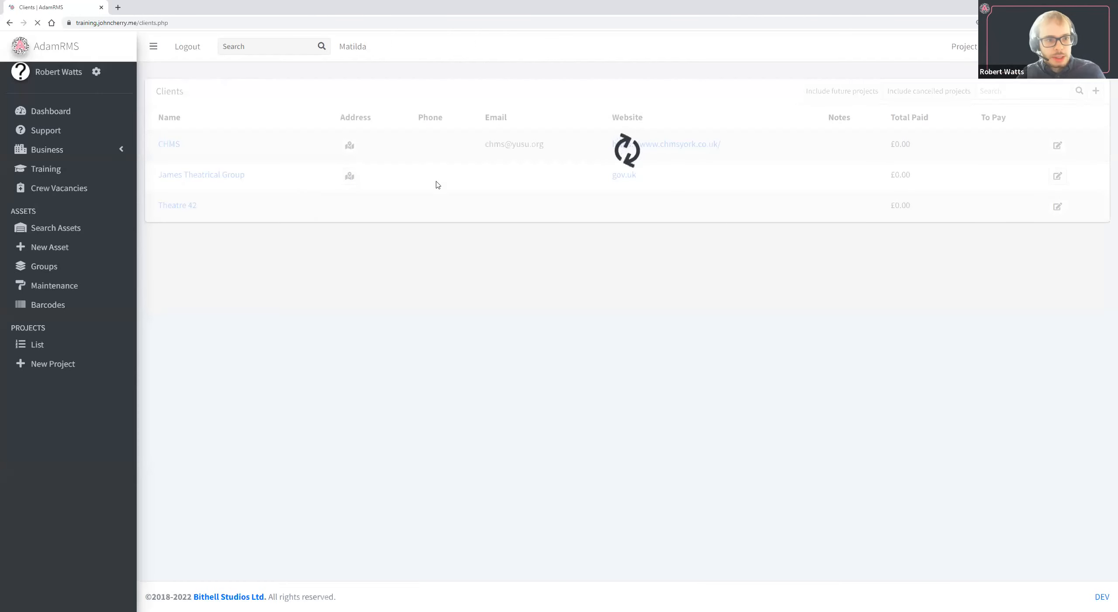
View the James Theatrical Group's address in Google Maps and close the map.
left_click(350, 175)
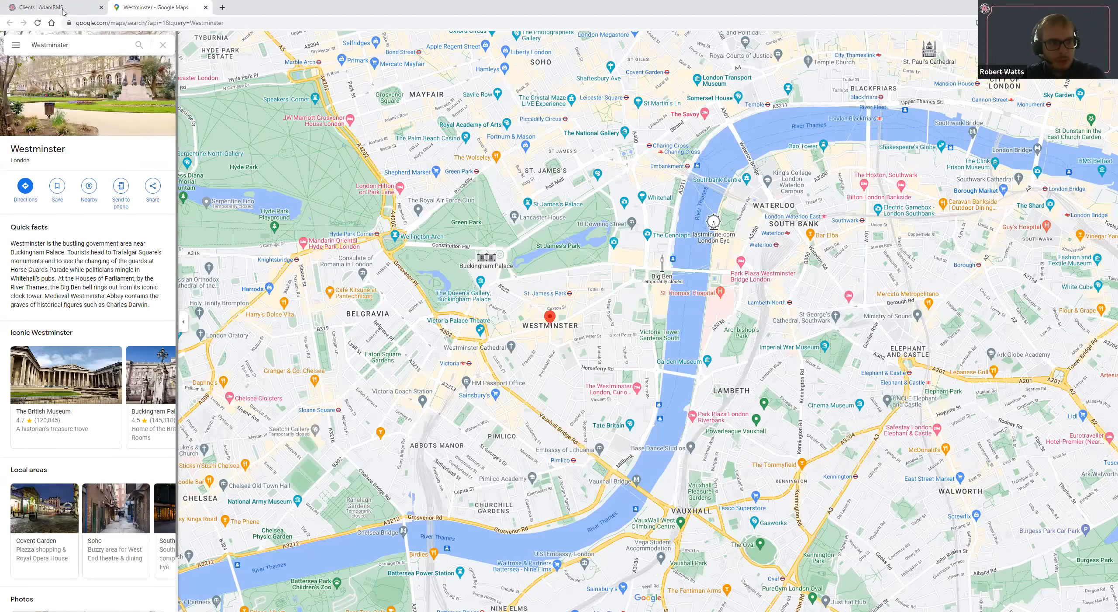
left_click(204, 9)
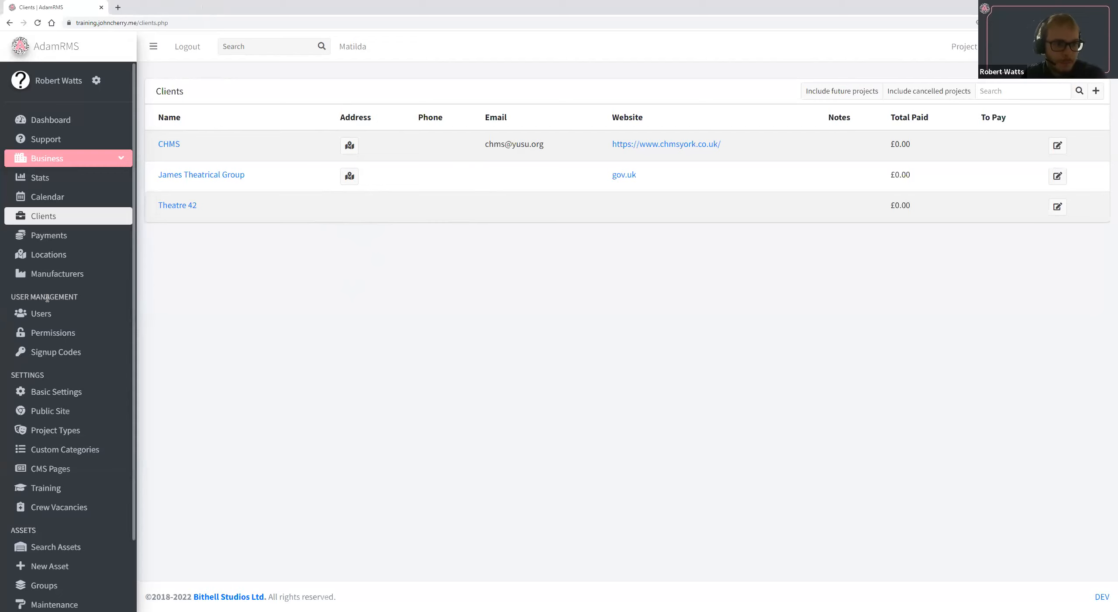
Open the business's locations list and start a new location assigned to the client CHMS.
left_click(73, 273)
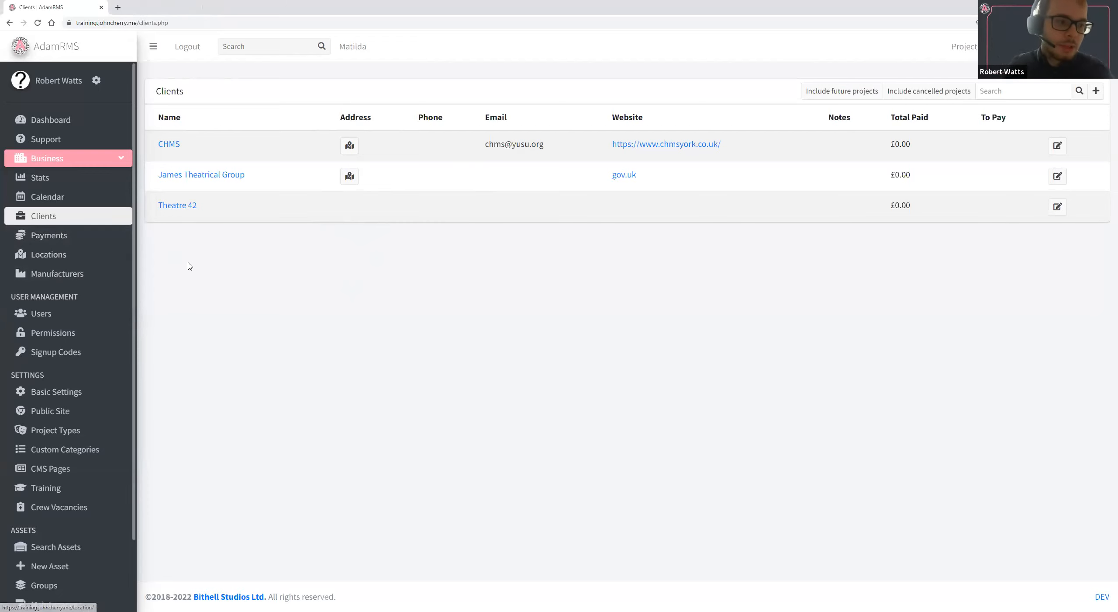
left_click(67, 261)
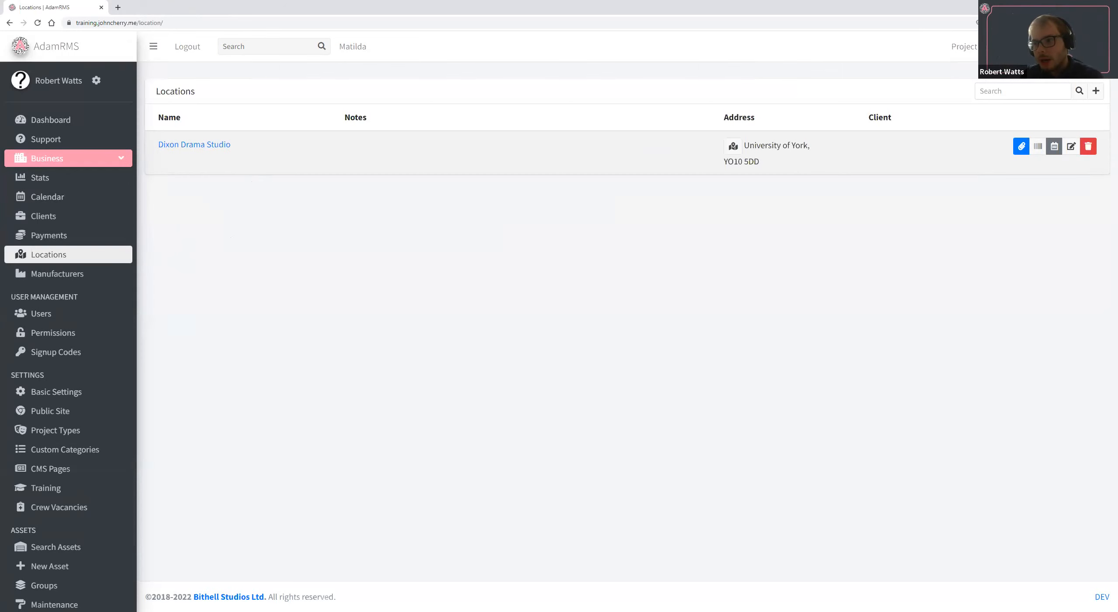
left_click(1096, 92)
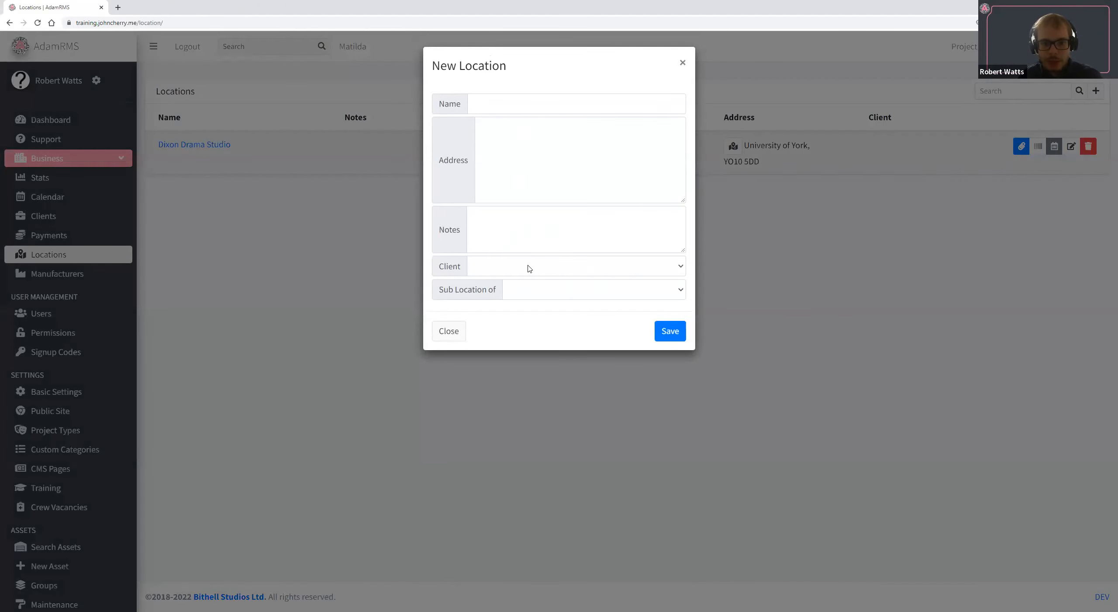
left_click(590, 273)
left_click(581, 294)
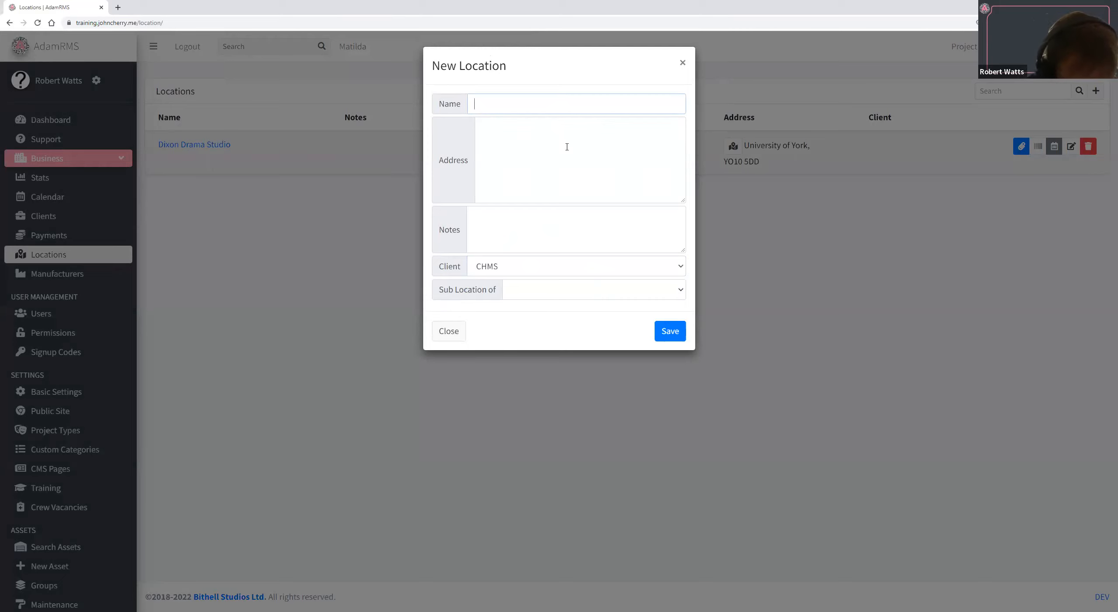
Name the new location Storage Location and enter York as its address.
type("Storga")
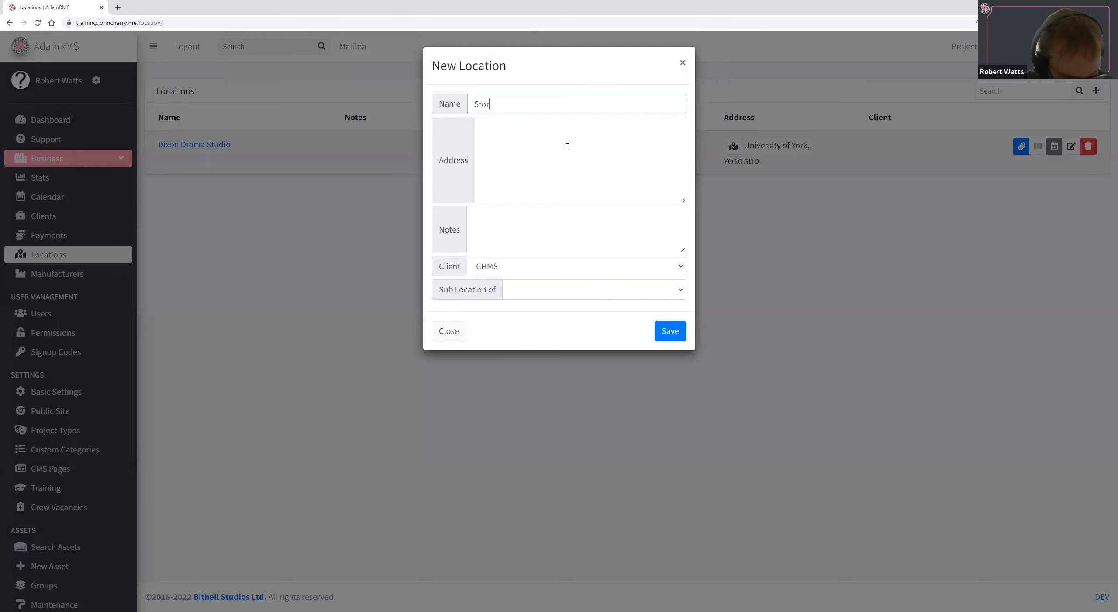
key("BackSpace")
key("BackSpace")
key("BackSpace")
key("BackSpace")
key("BackSpace")
key("BackSpace")
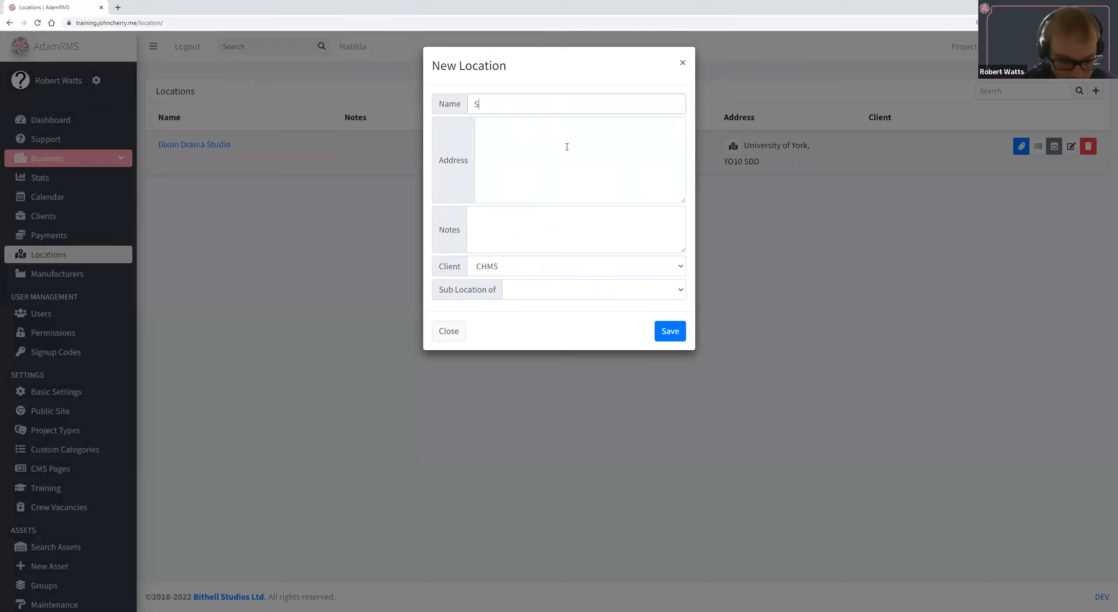
type("Storage ")
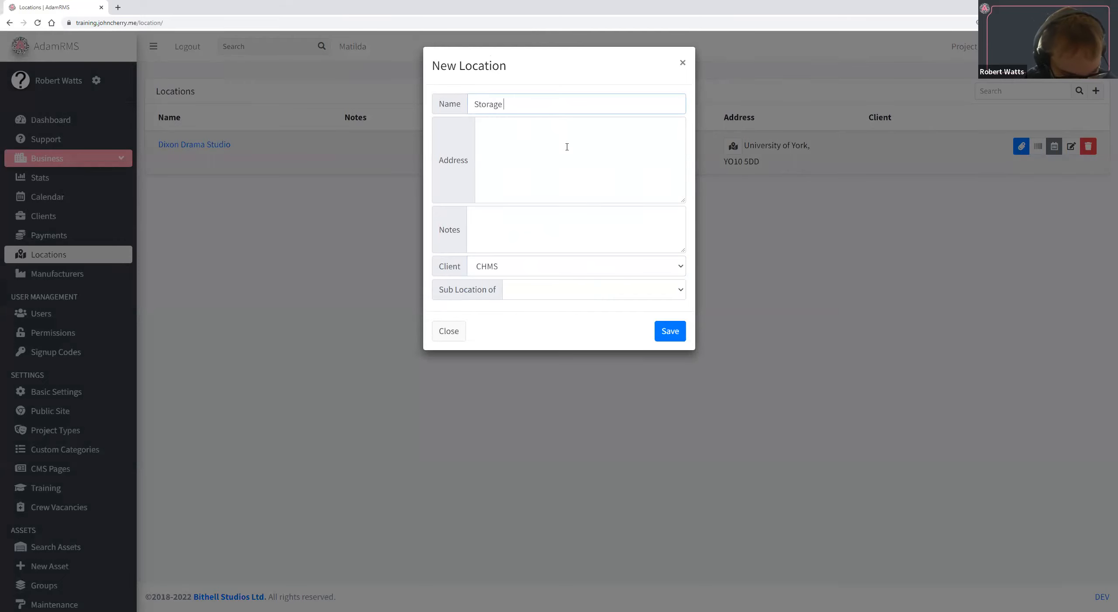
type("Location")
left_click(567, 147)
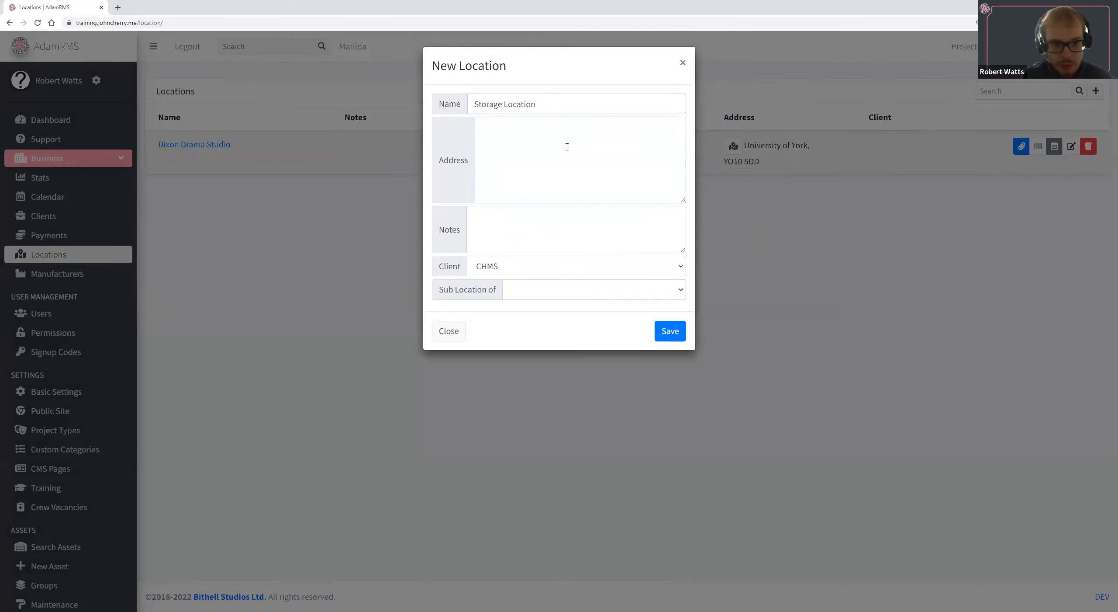
type("York")
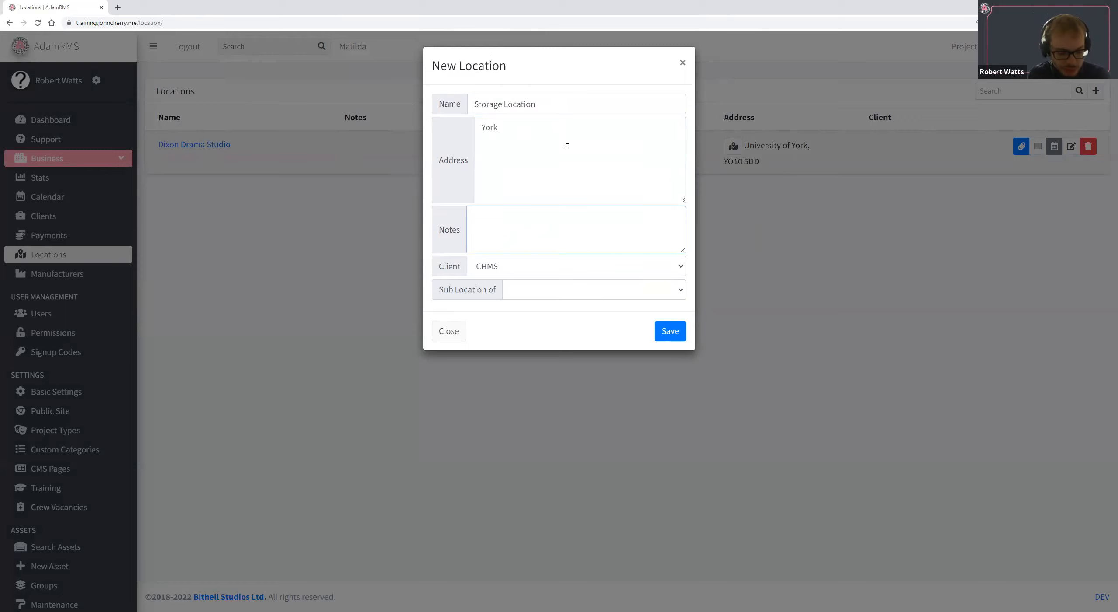
type("This is jsut a shipping container")
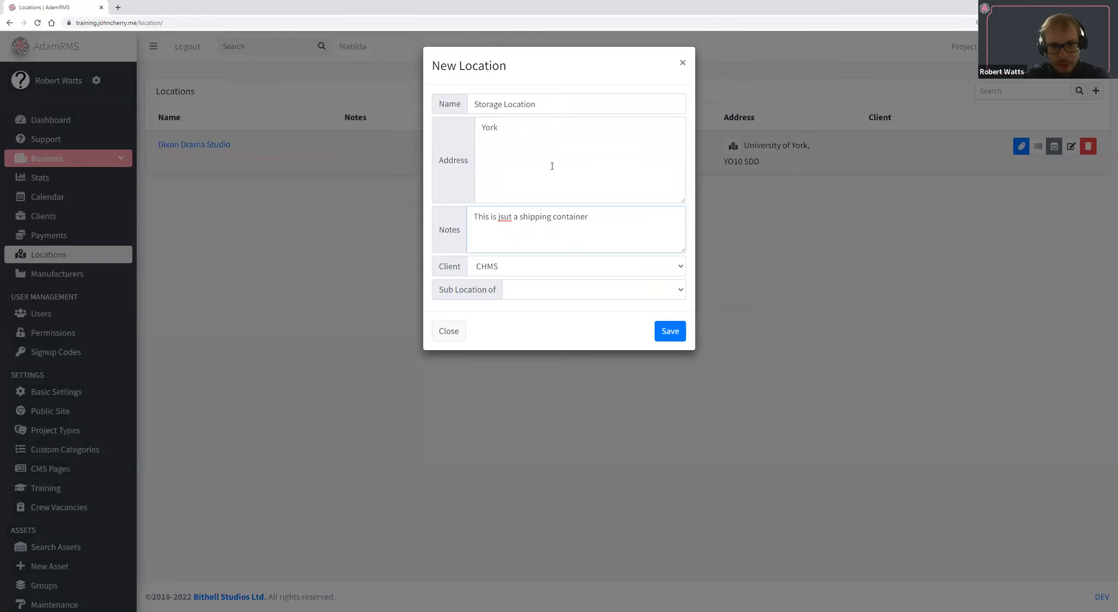
Enter the notes "This is just a shipping container" for the new location and save it.
key("BackSpace")
key("Right")
type("s")
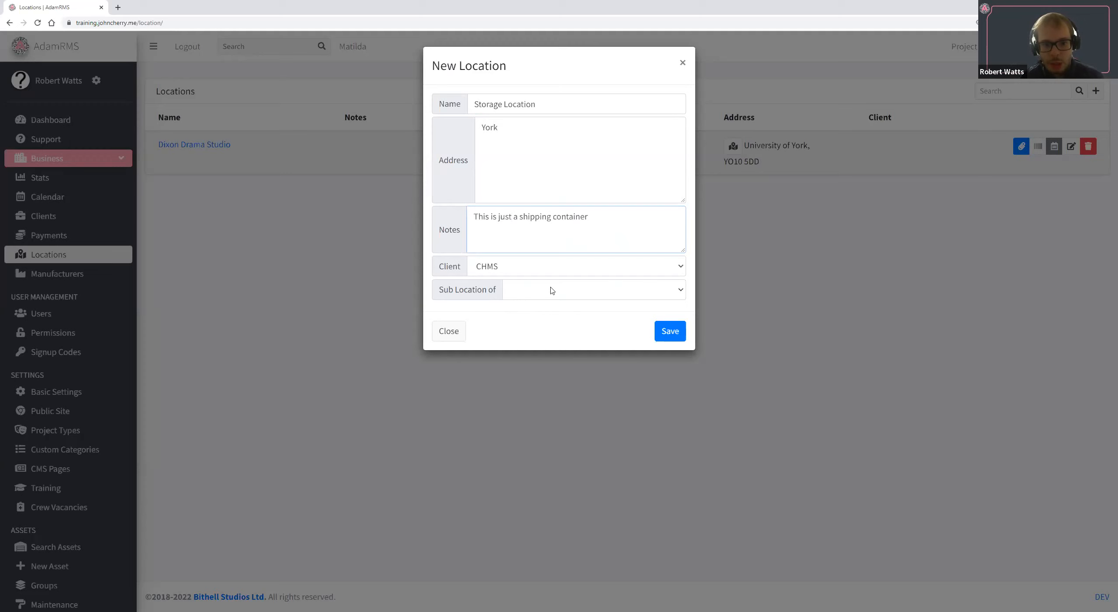
left_click(669, 330)
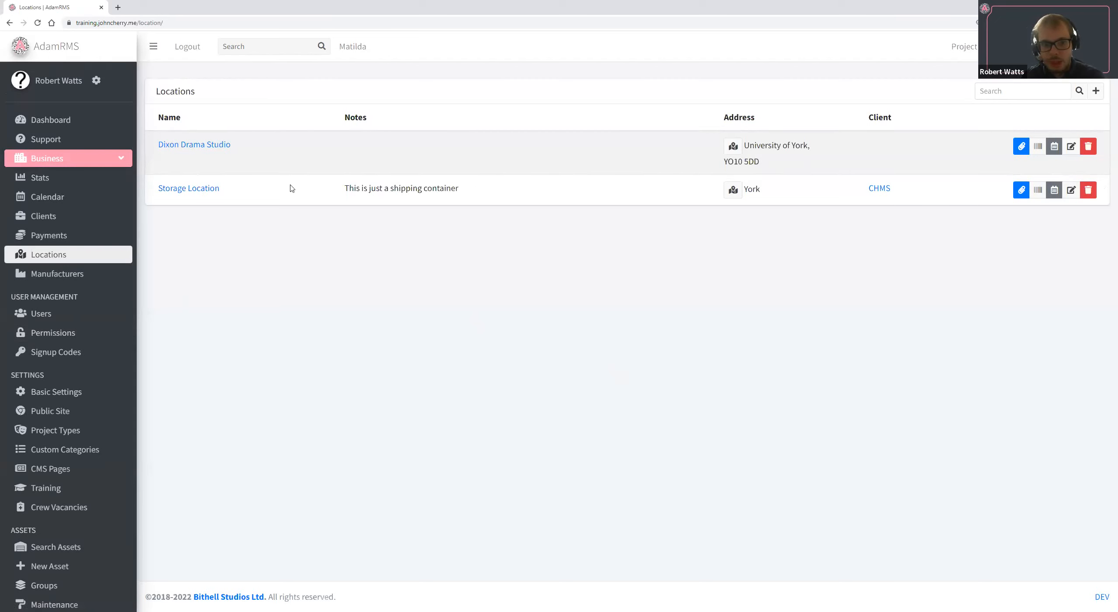
View the projects and the files page of Storage Location, returning to the locations list after each.
left_click_drag(327, 188, 976, 192)
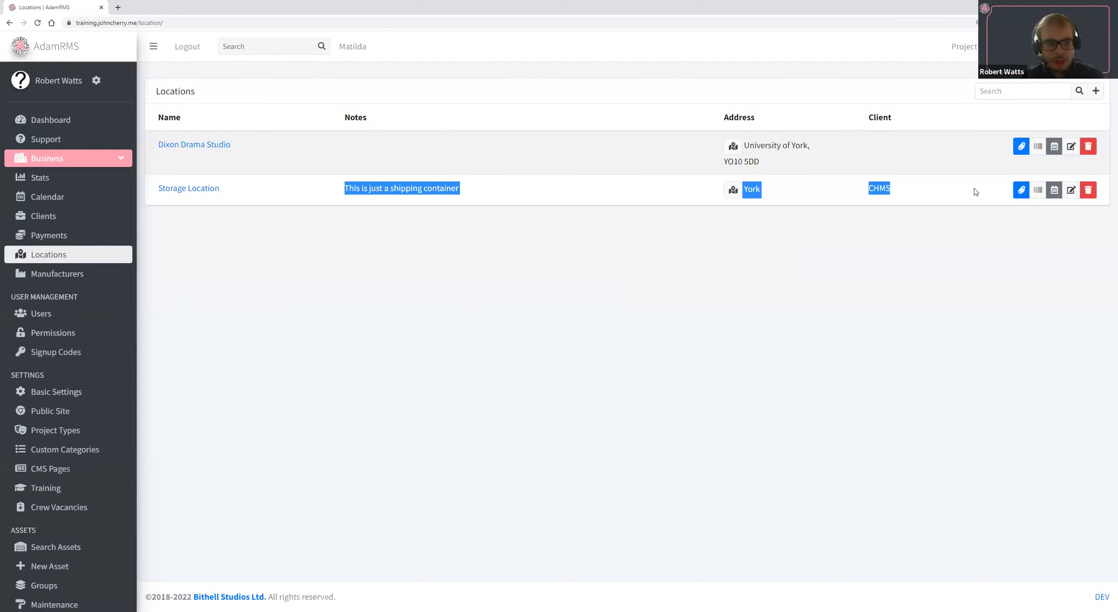
left_click(194, 189)
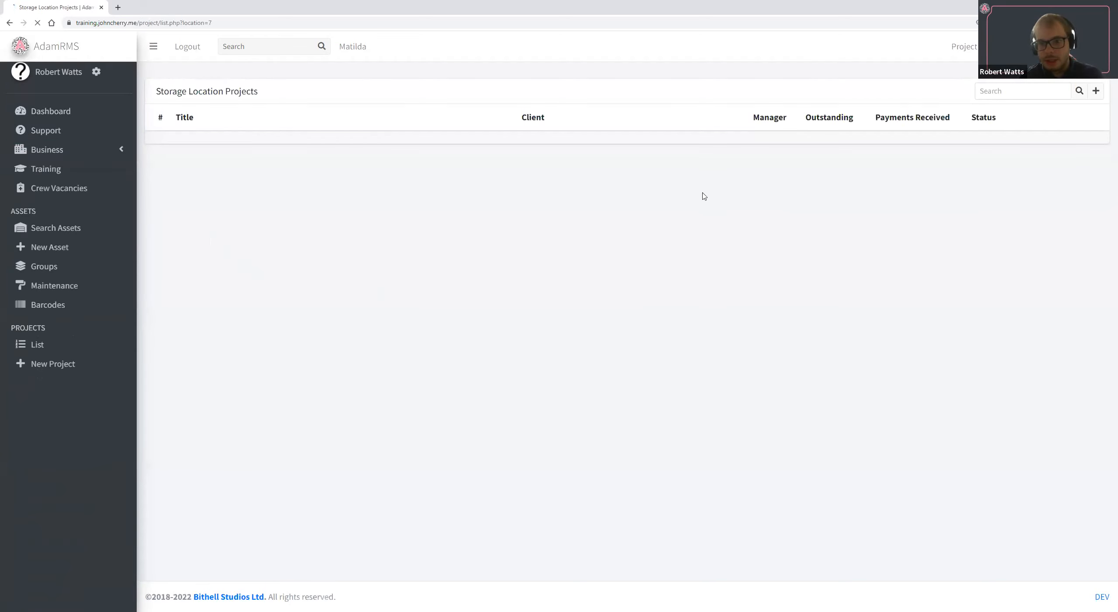
left_click(9, 23)
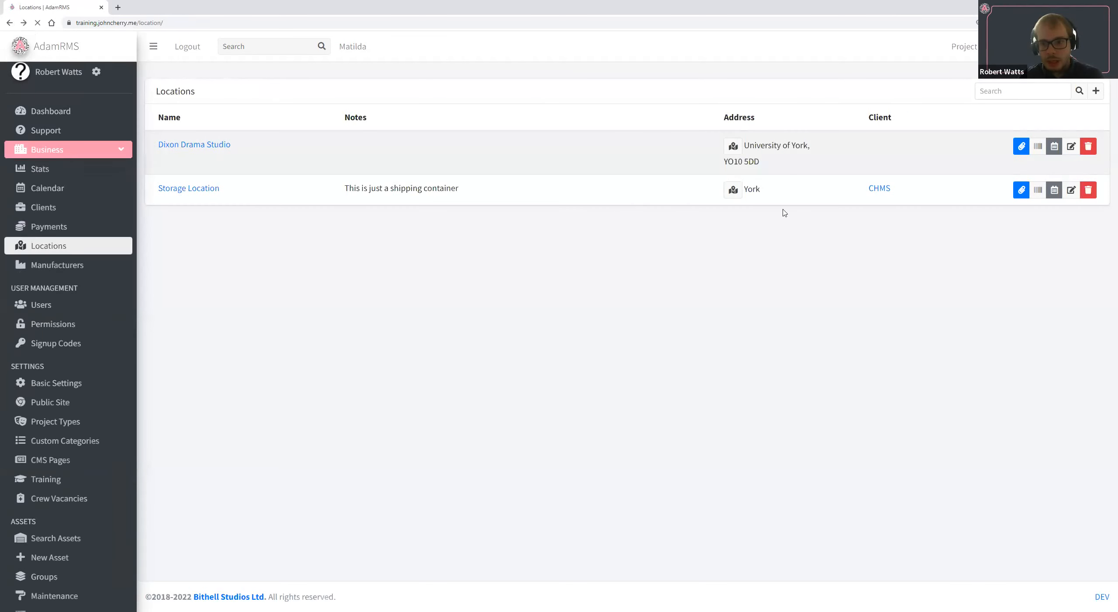
left_click_drag(916, 196, 880, 194)
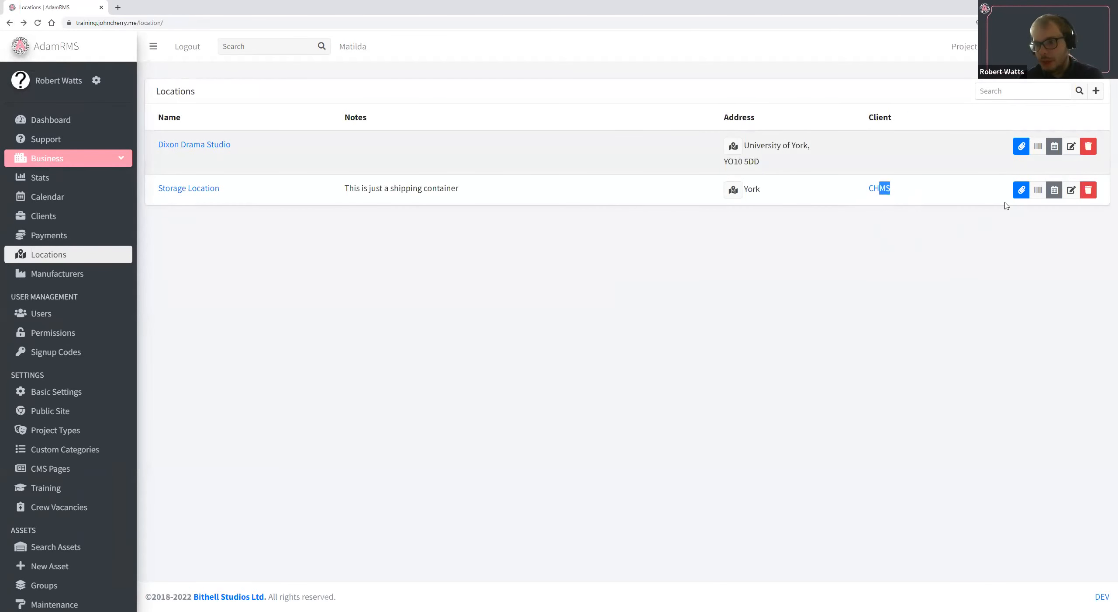
left_click(1021, 189)
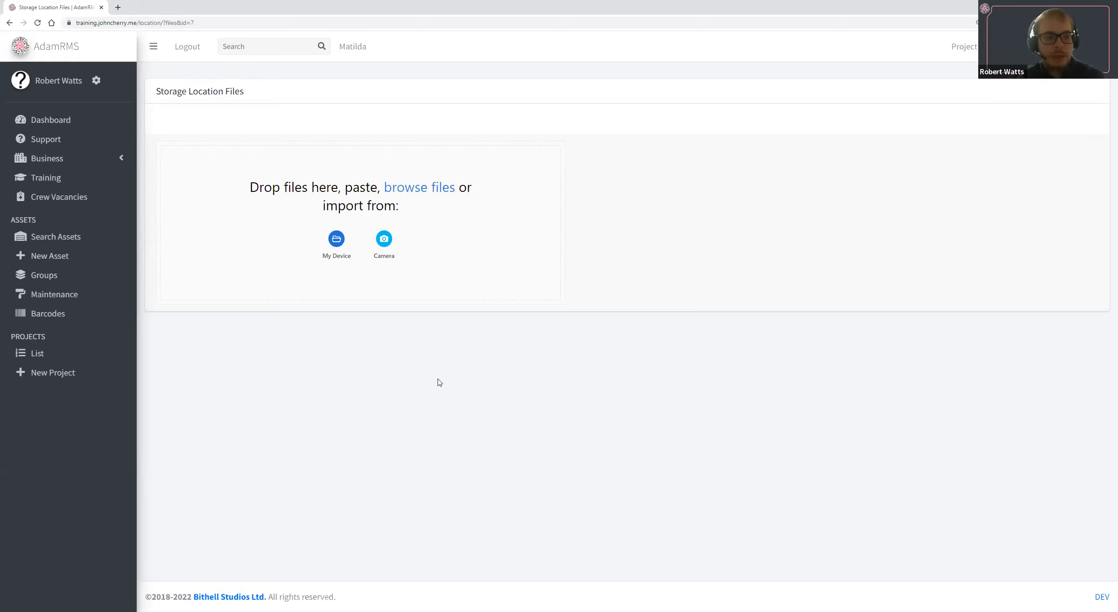
left_click(9, 23)
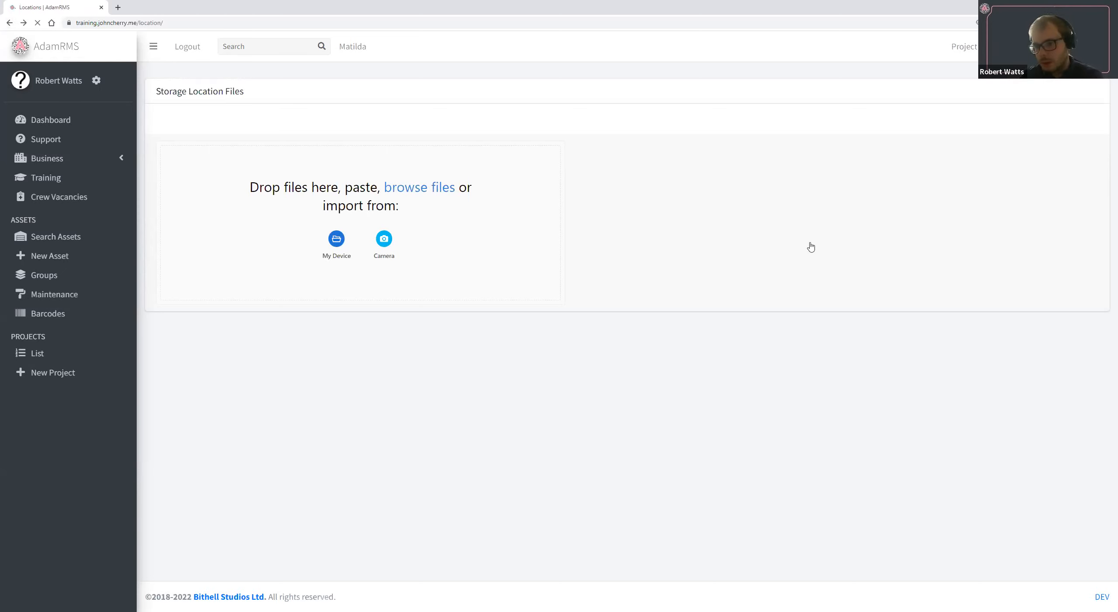
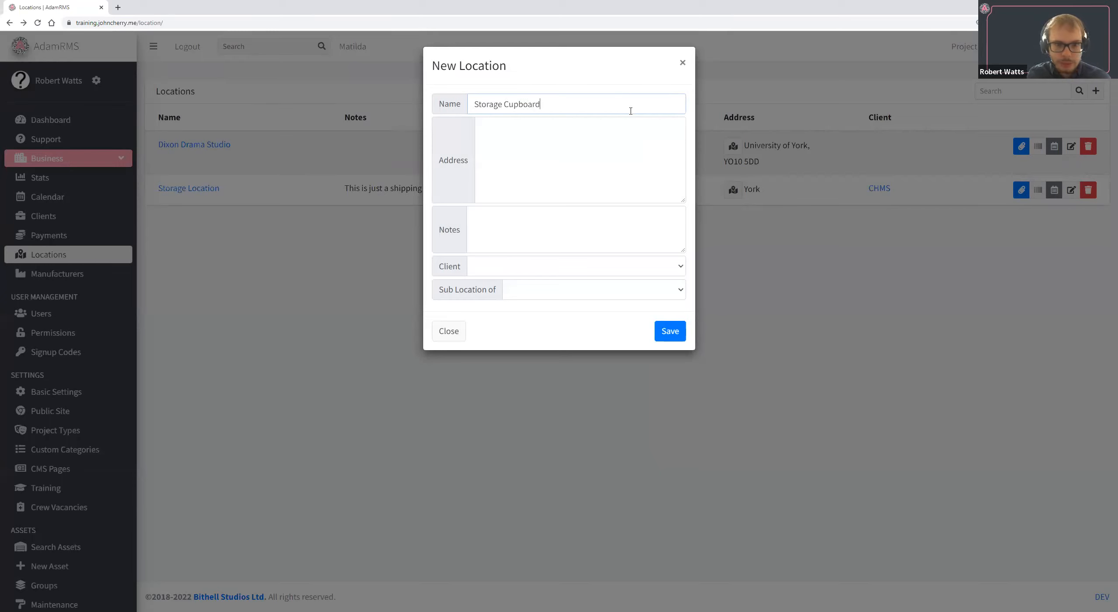
Enter the university's postal address for the new location Storage Cupboard.
left_click(635, 193)
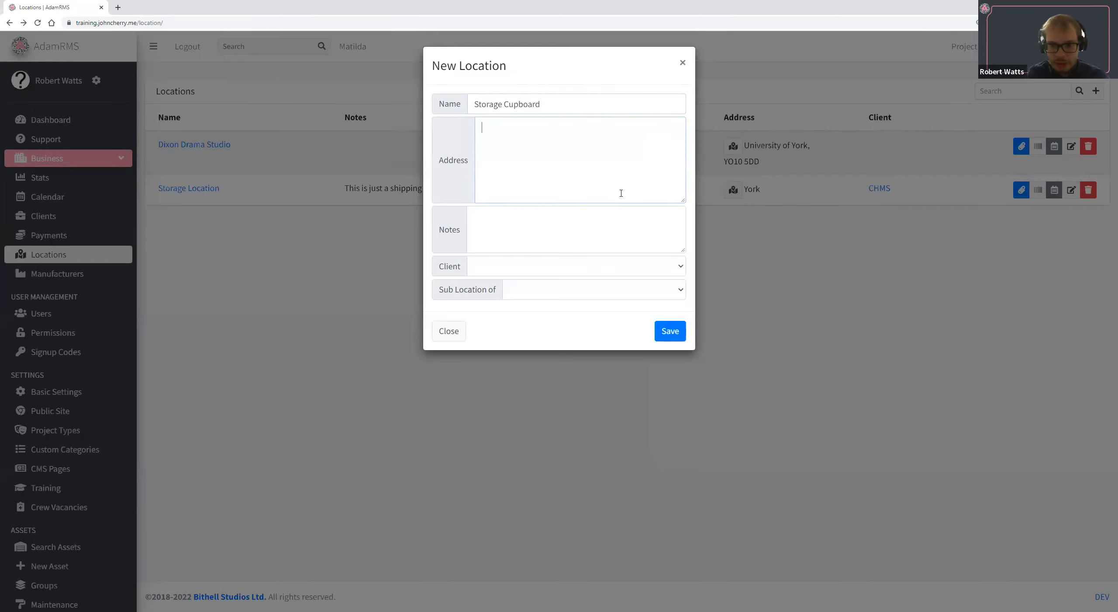
type("U")
key("BackSpace")
type("Un")
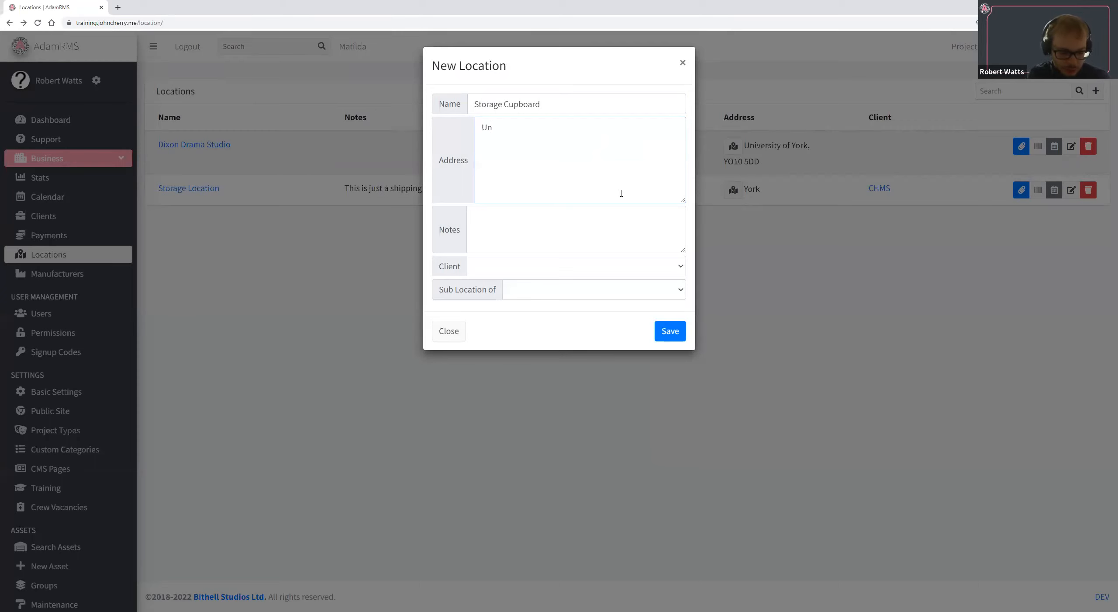
type("i of York")
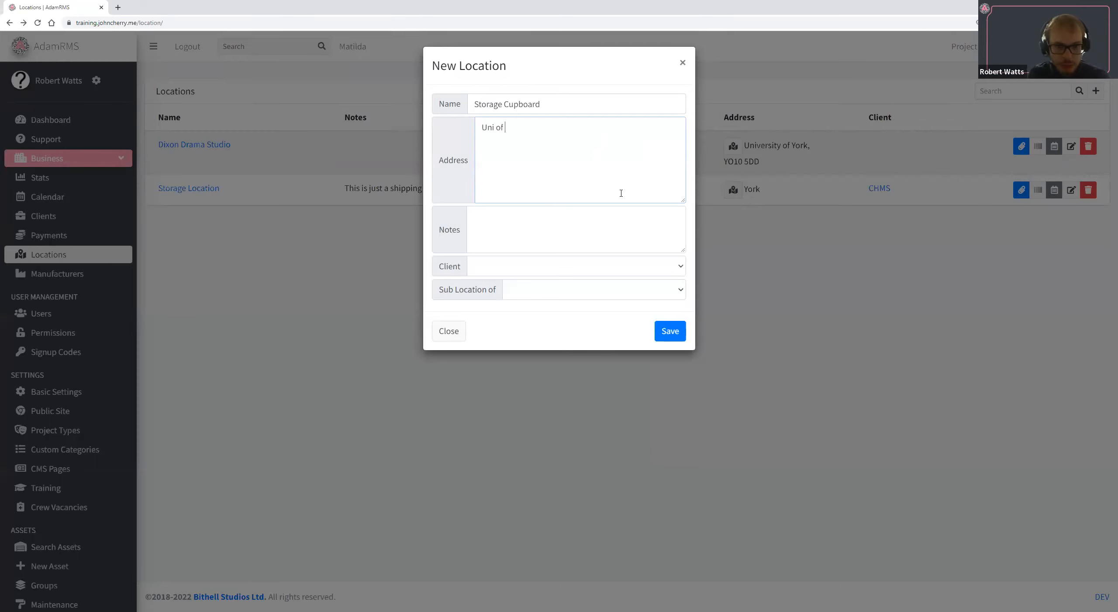
key("Return")
type("YO")
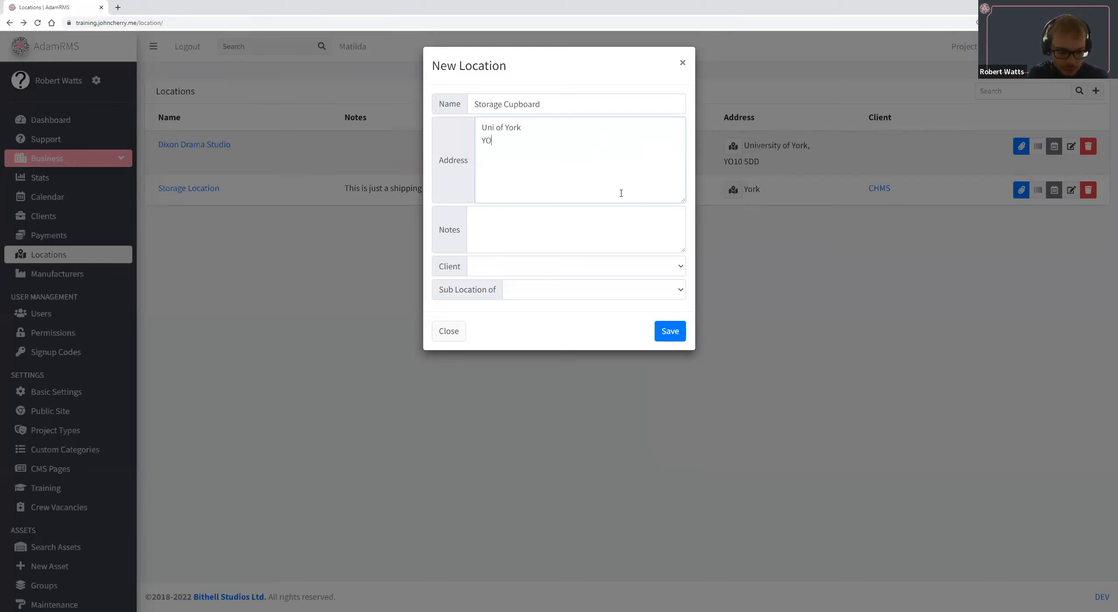
type("10 5DD")
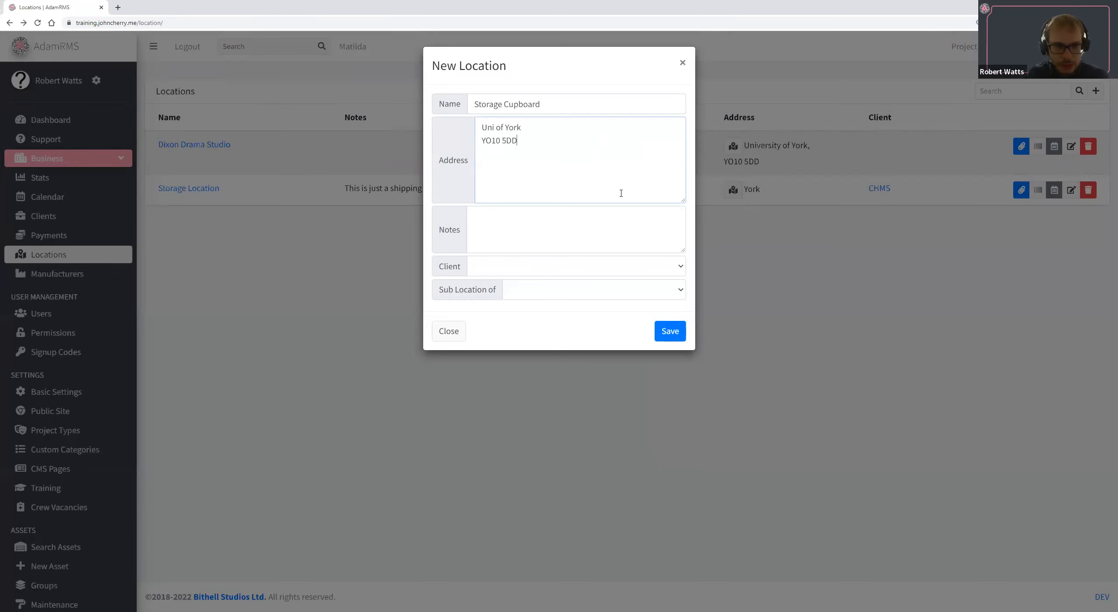
Make the new location Storage Cupboard a sub-location of Dixon Drama Studio and save it.
left_click(569, 290)
left_click(568, 311)
left_click(670, 331)
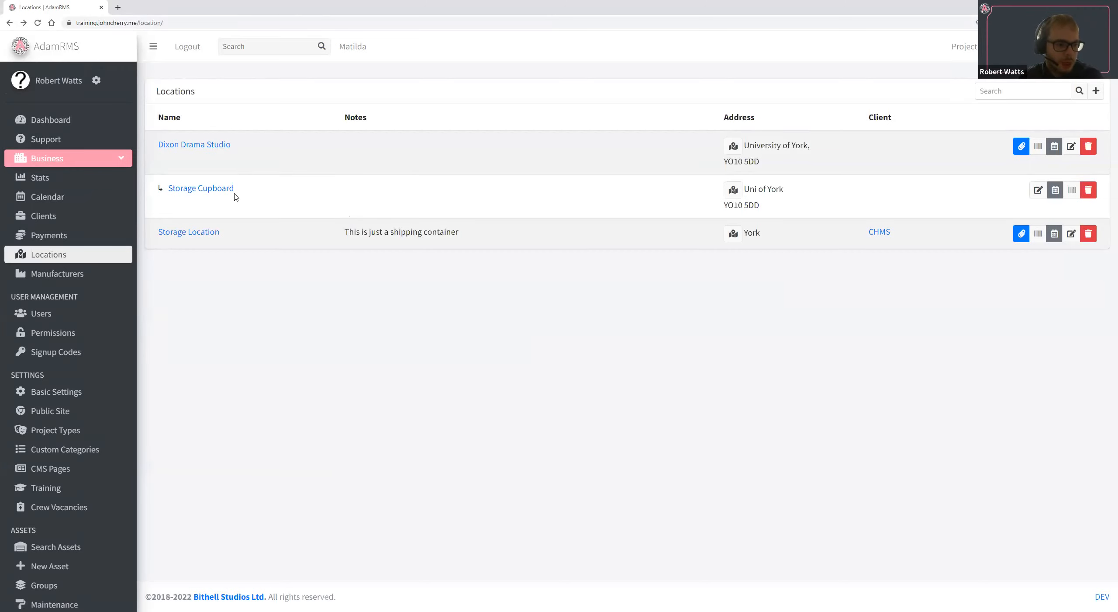
Open the business's project types and review the features that can be enabled, from Finance to Crew.
scroll(97, 363, "down", 1)
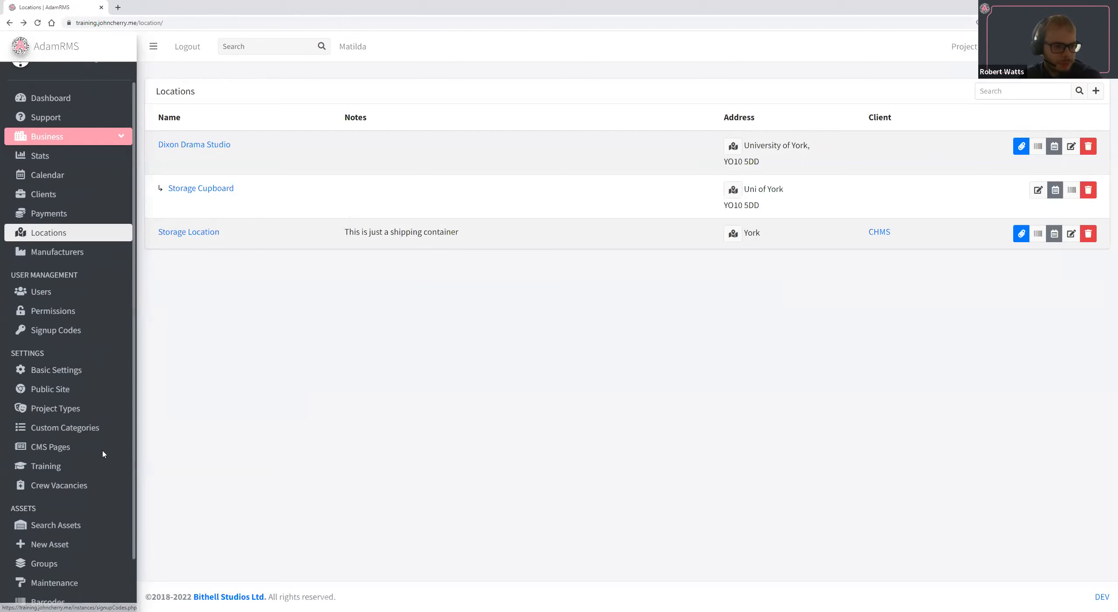
scroll(131, 499, "down", 1)
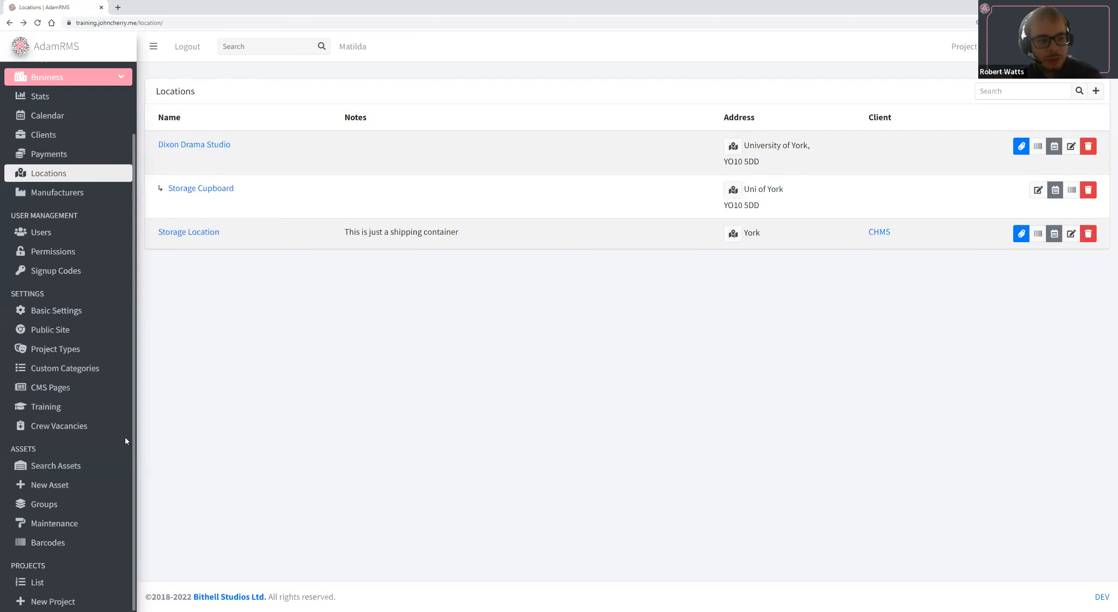
left_click(112, 355)
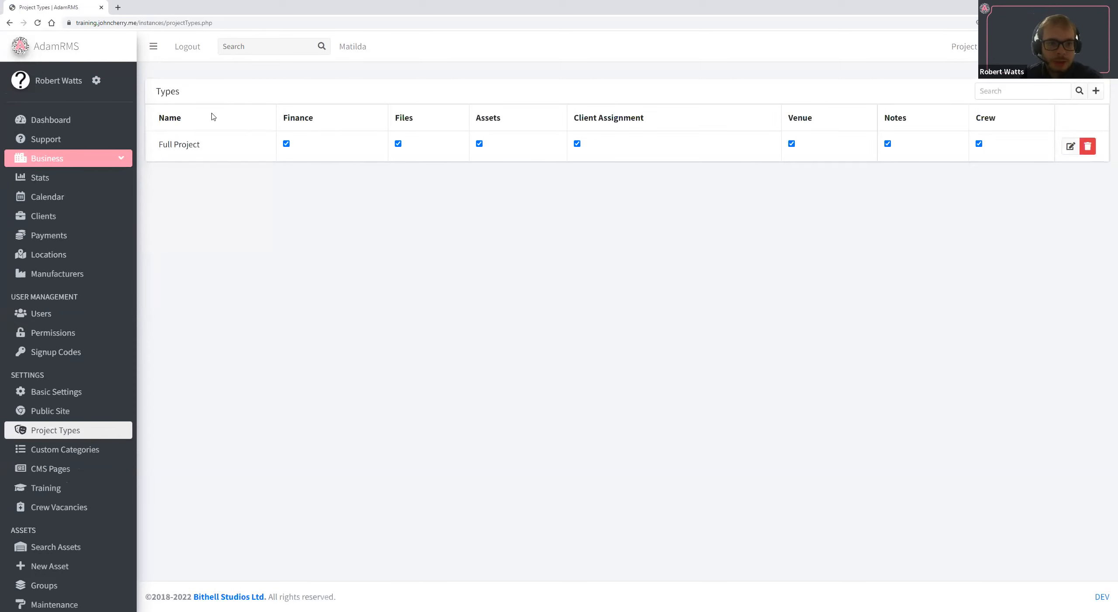
left_click_drag(283, 112, 1032, 120)
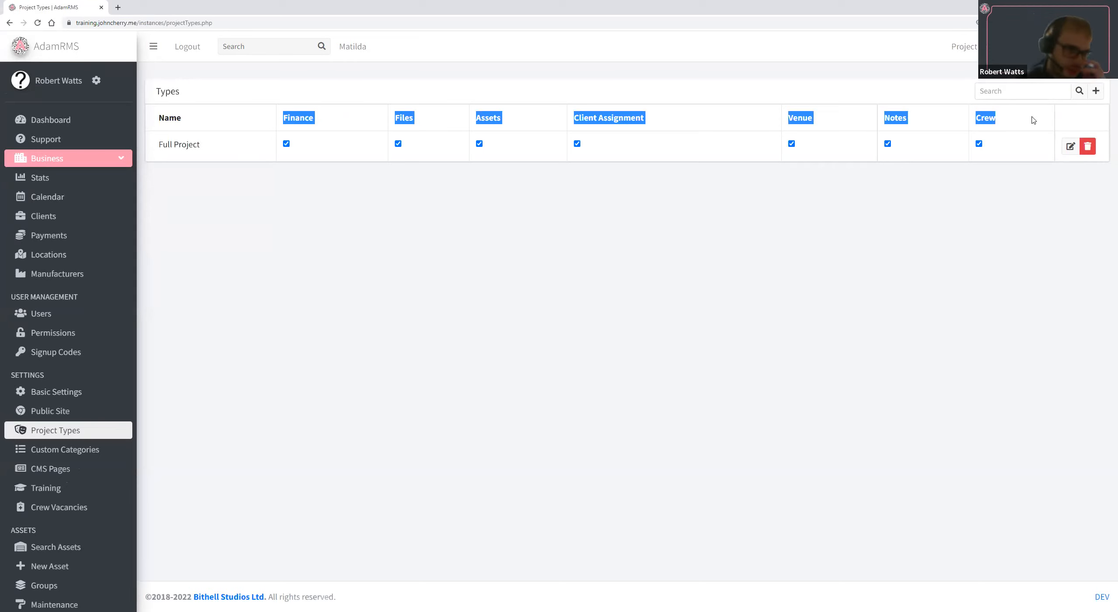
Add a project type named Internal Event and disable Finance and Client Assignment for it.
left_click(1101, 93)
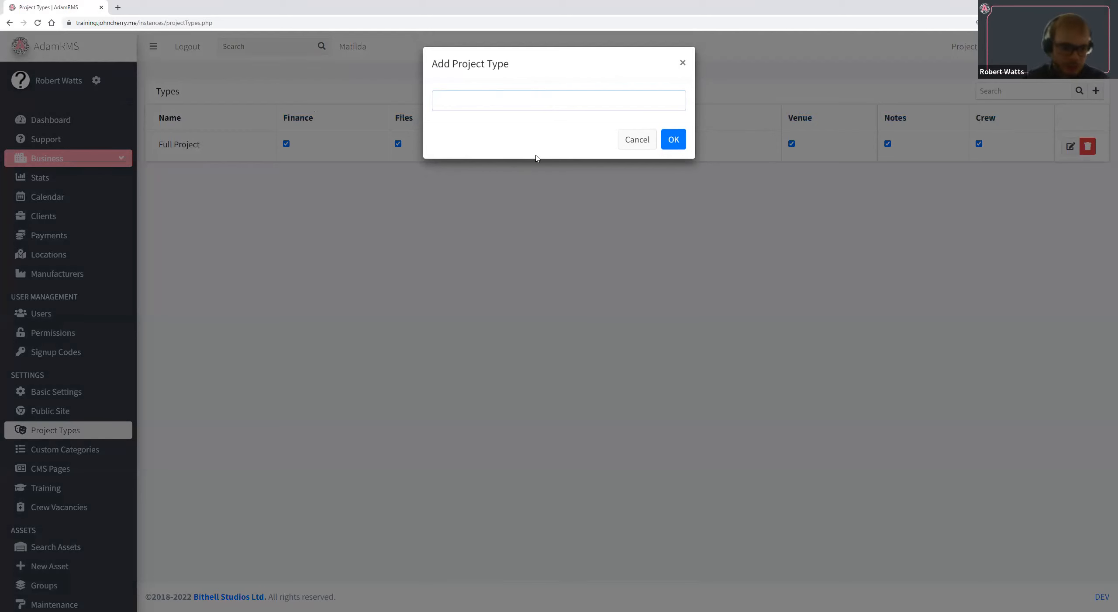
type("Internal Event")
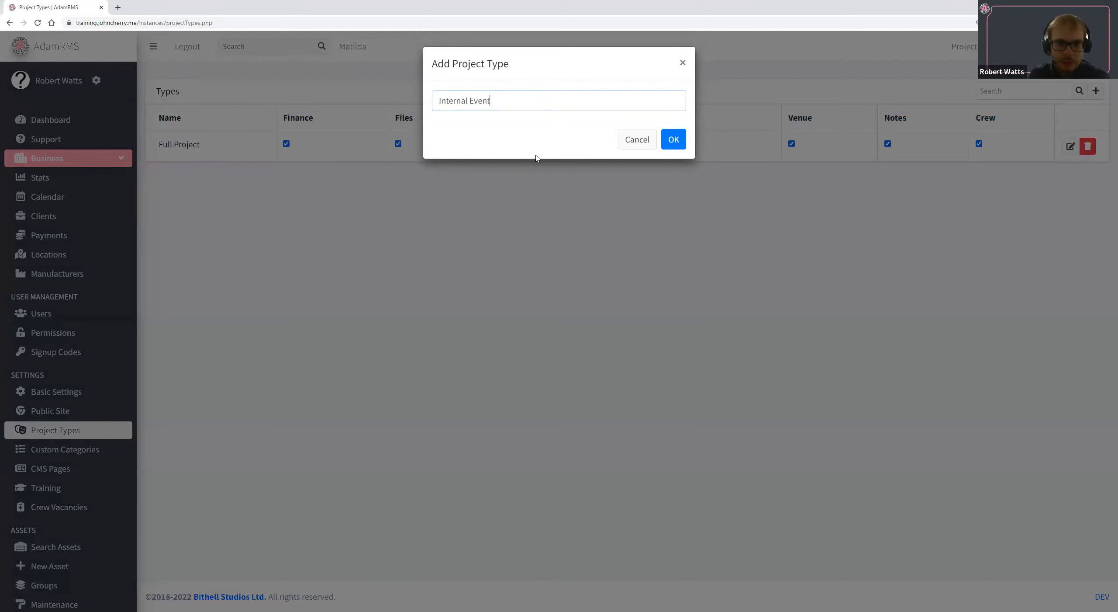
key("Return")
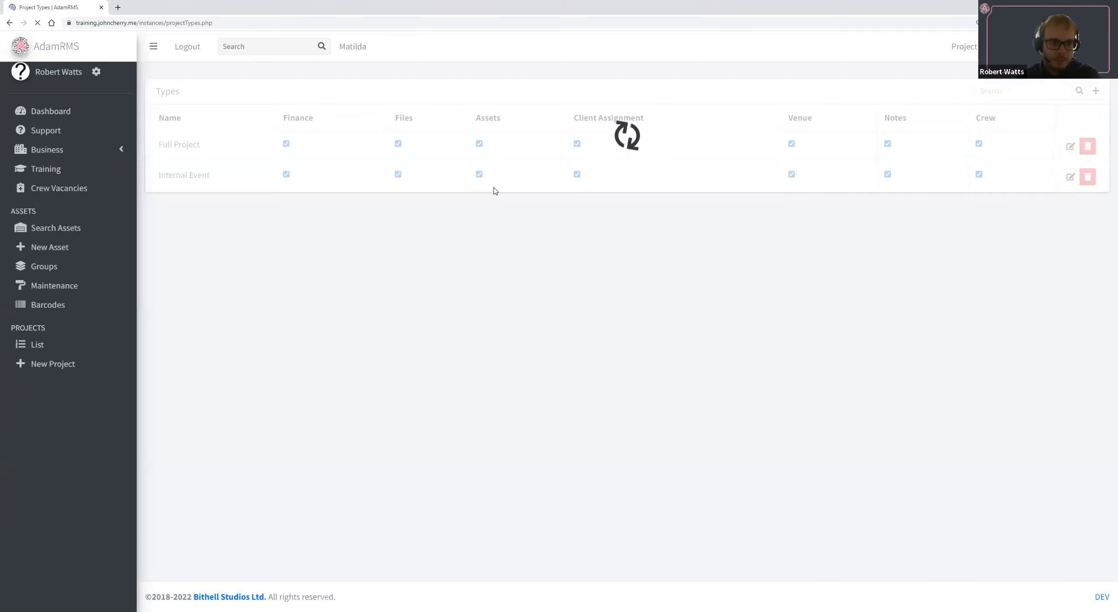
left_click(287, 175)
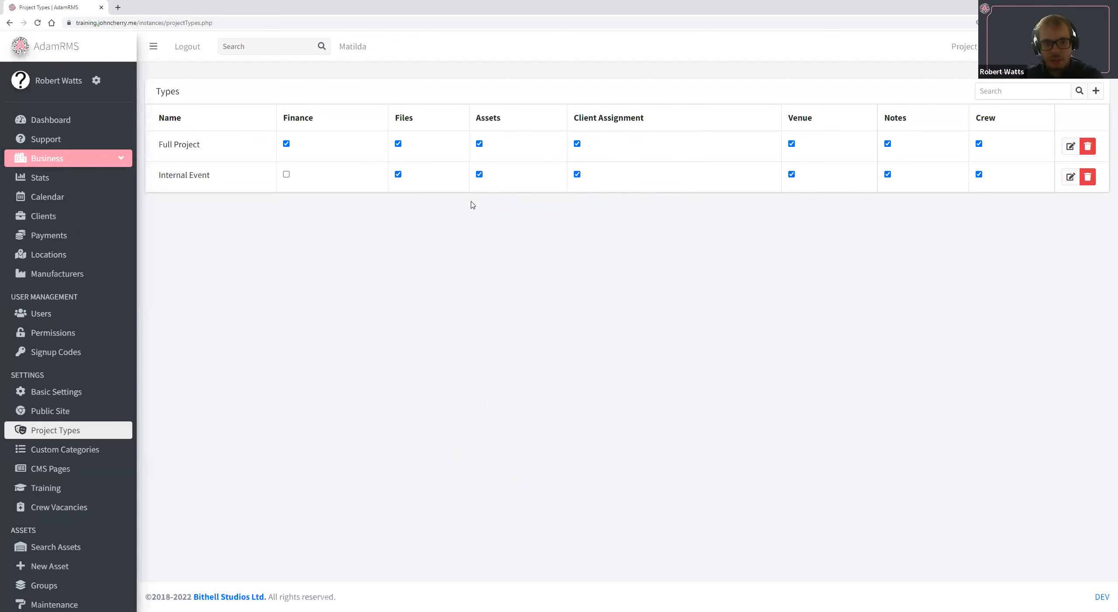
left_click(578, 175)
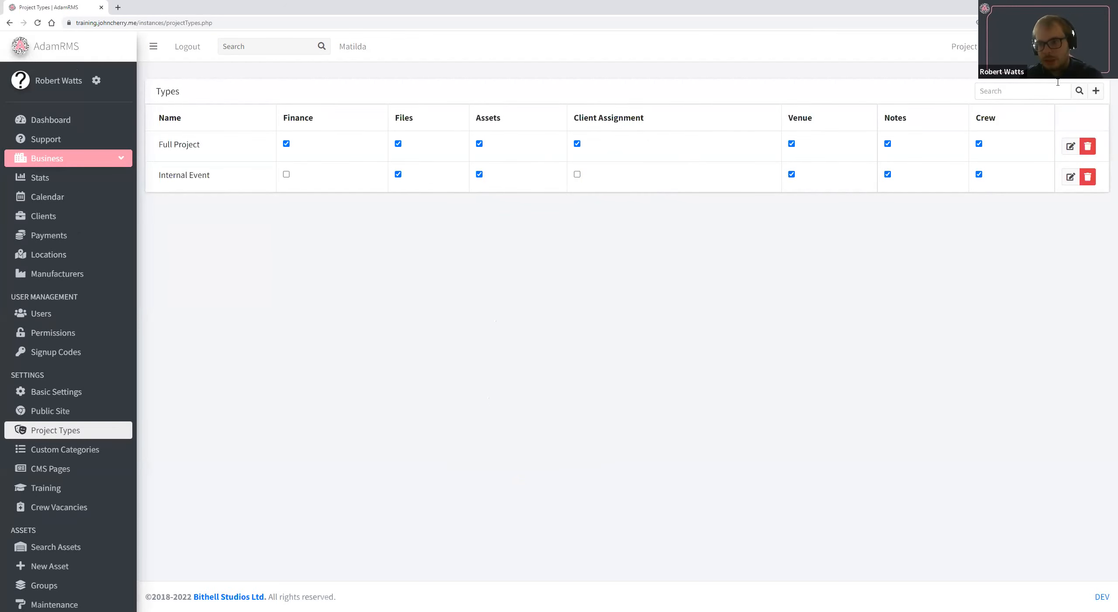
Add another project type named Socials.
left_click(1095, 92)
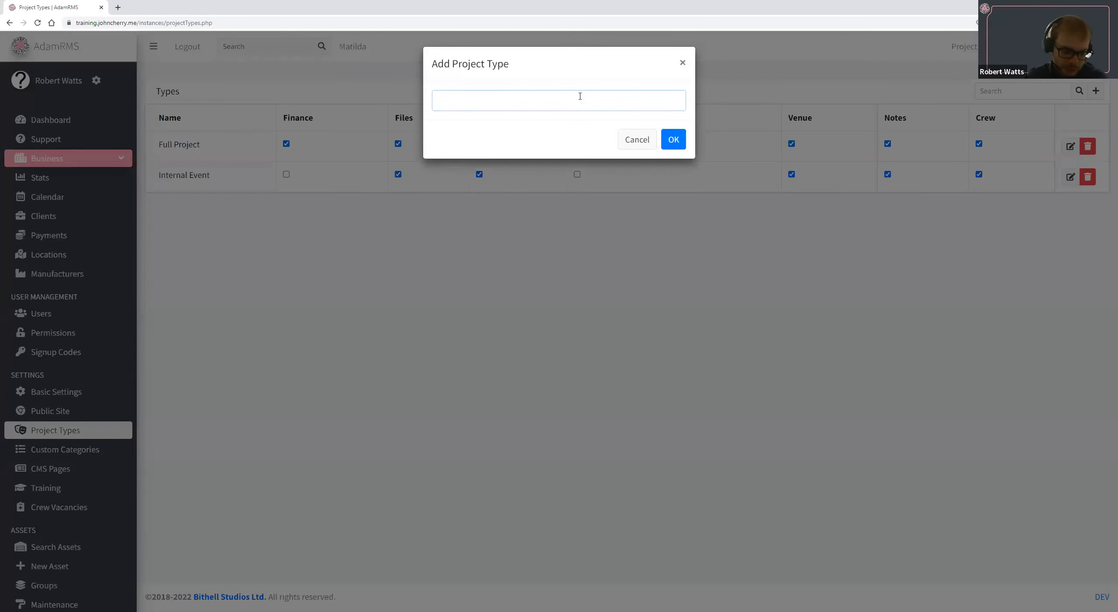
type("Soc")
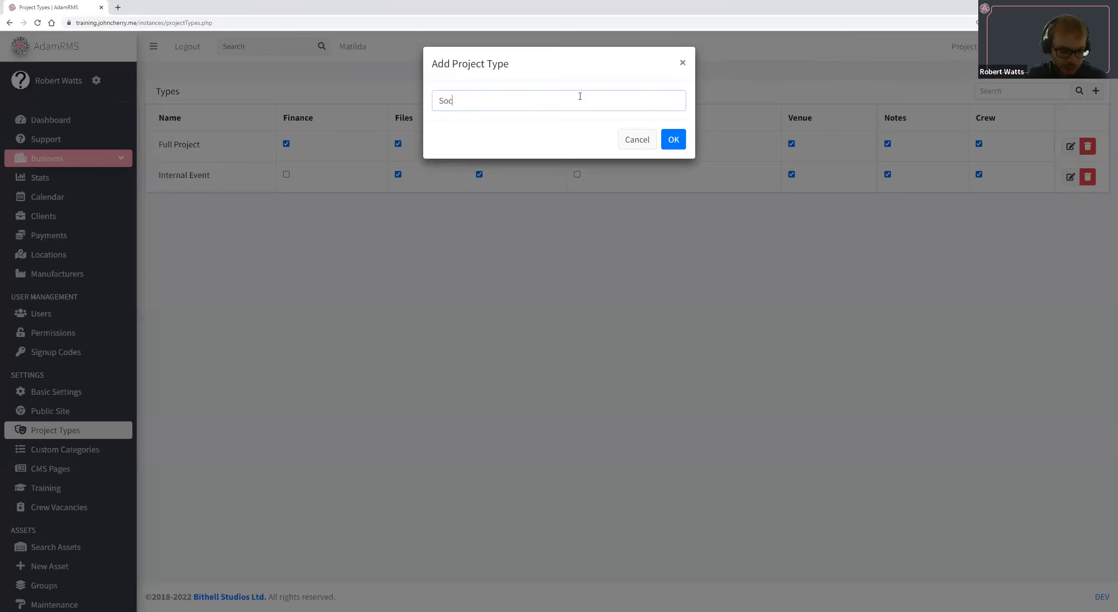
type("ials")
key("Return")
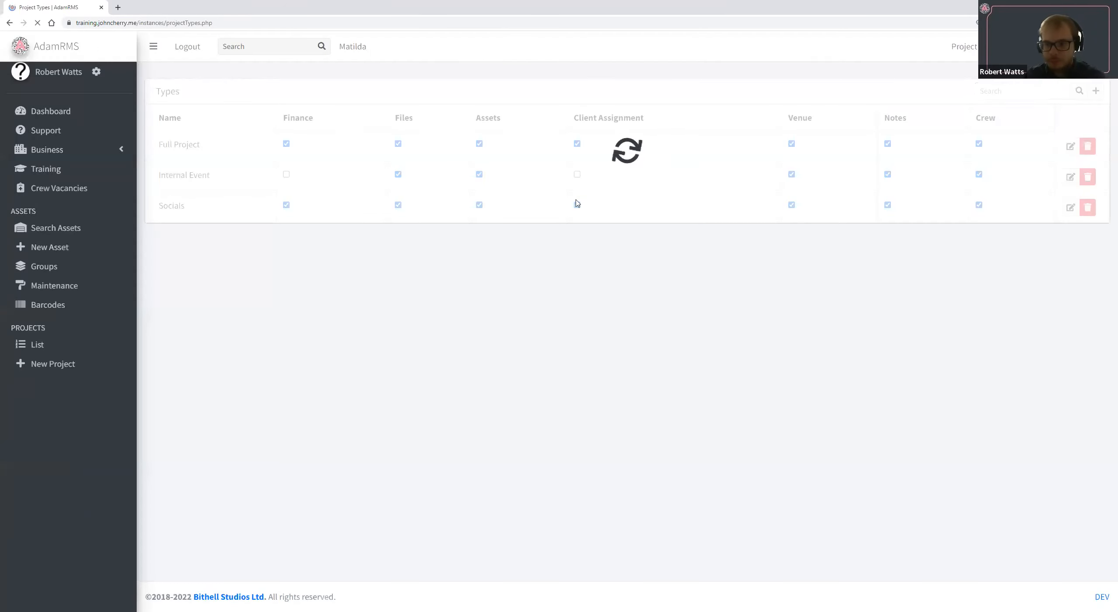
Disable Finance, Files, Assets, Client Assignment, Venue, Notes and Crew for the Socials project type.
left_click(285, 205)
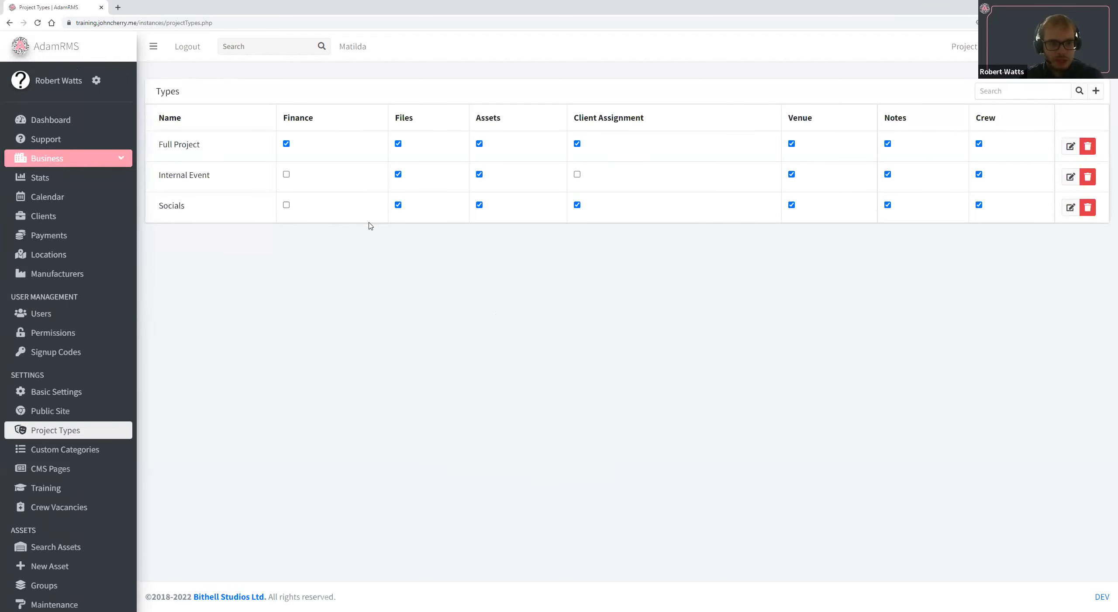
left_click(577, 206)
left_click(791, 205)
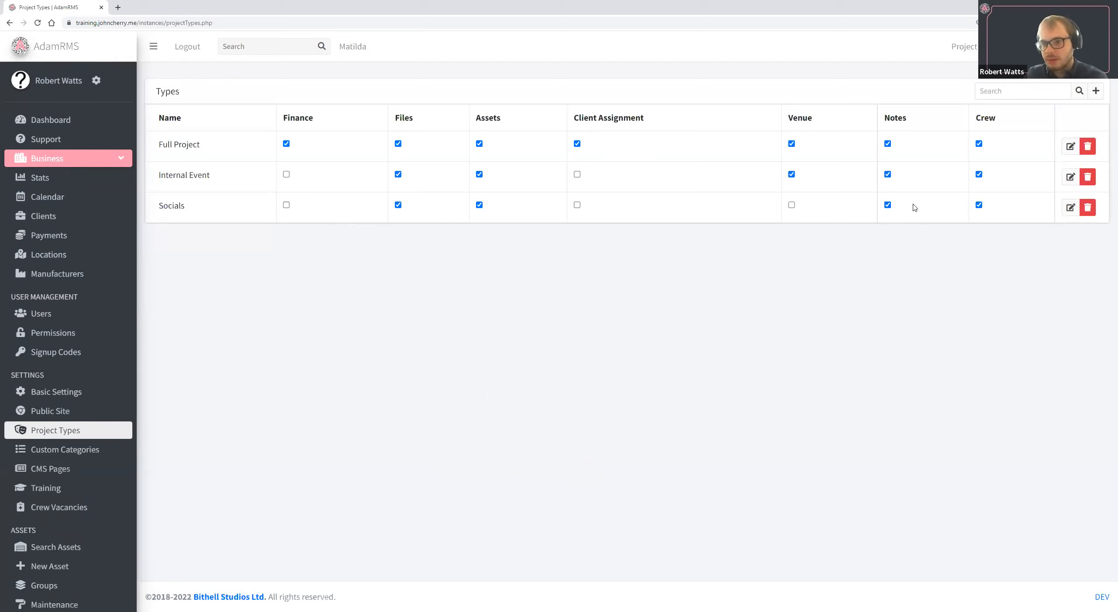
left_click(979, 205)
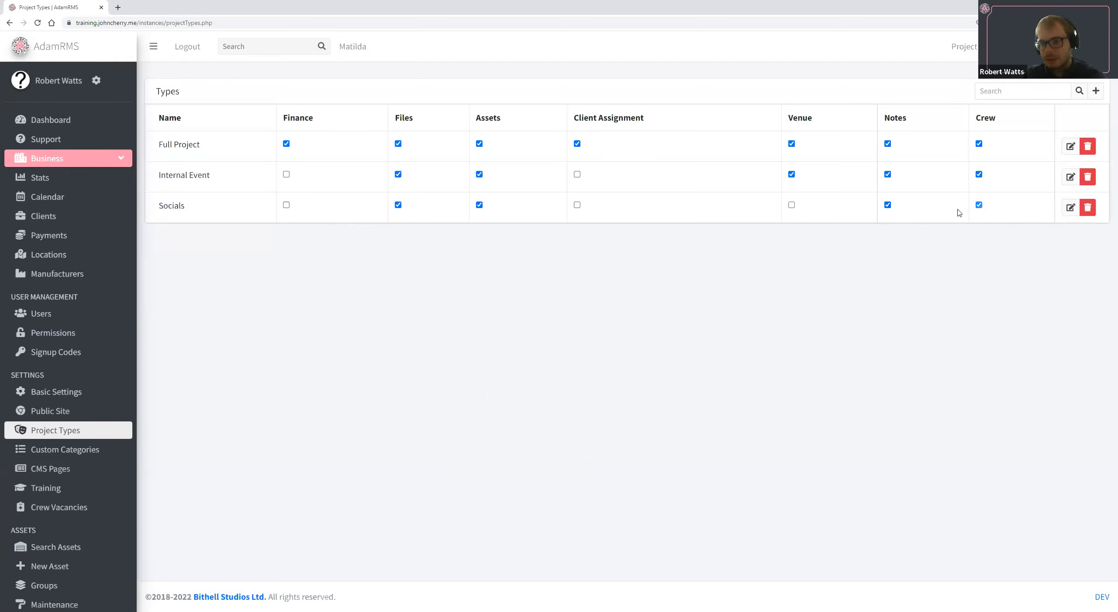
left_click(886, 207)
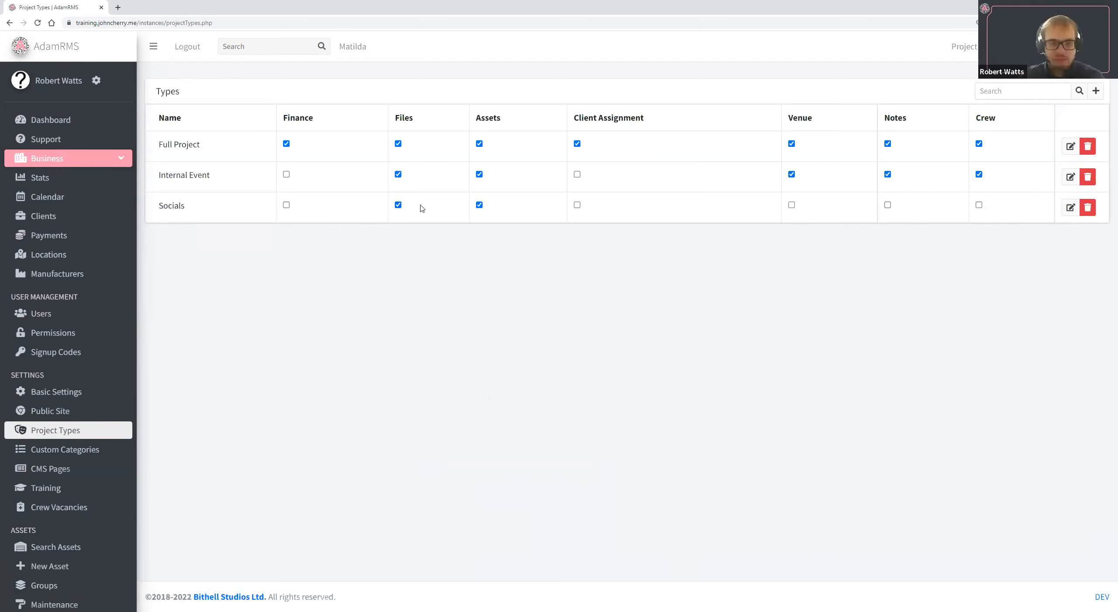
left_click(479, 205)
left_click(398, 205)
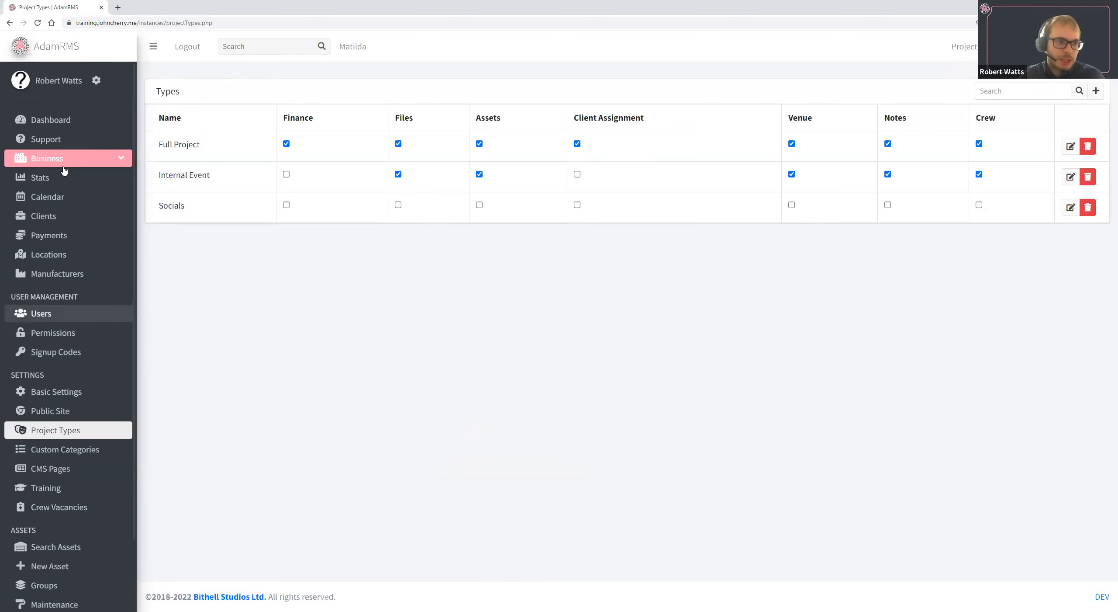
left_click(117, 372)
left_click(570, 105)
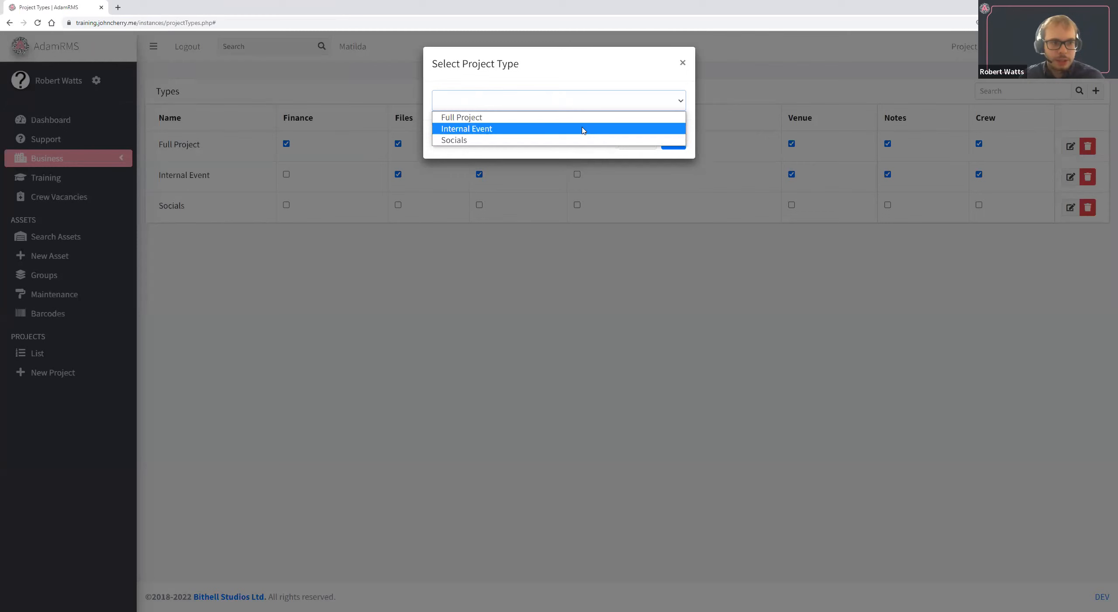
left_click(873, 158)
left_click(644, 139)
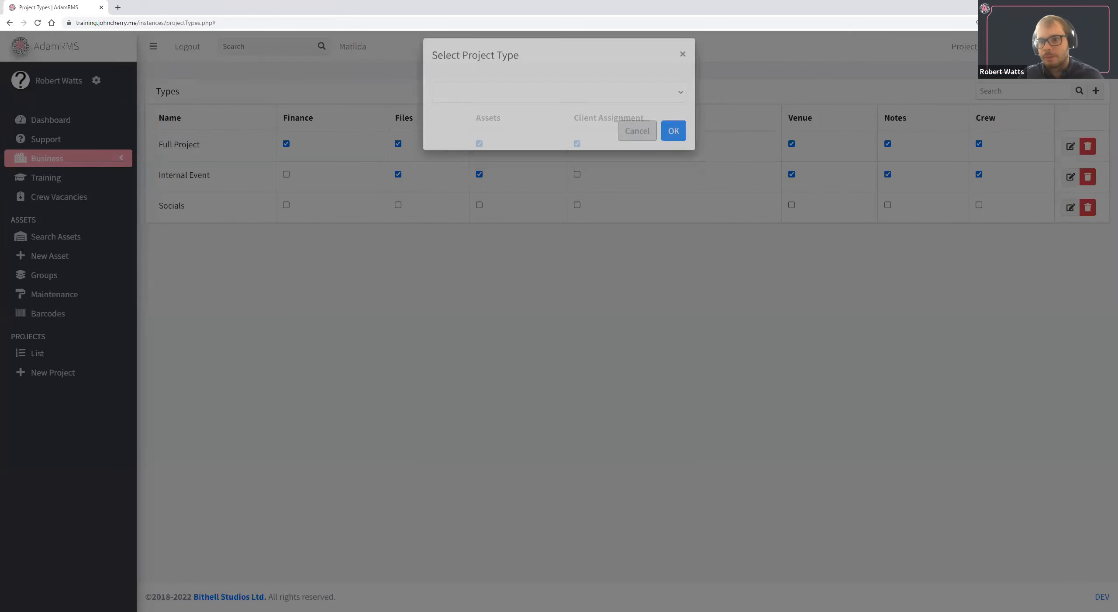
Switch to the Projects Demo business and start a new project of type Full Project.
left_click(964, 46)
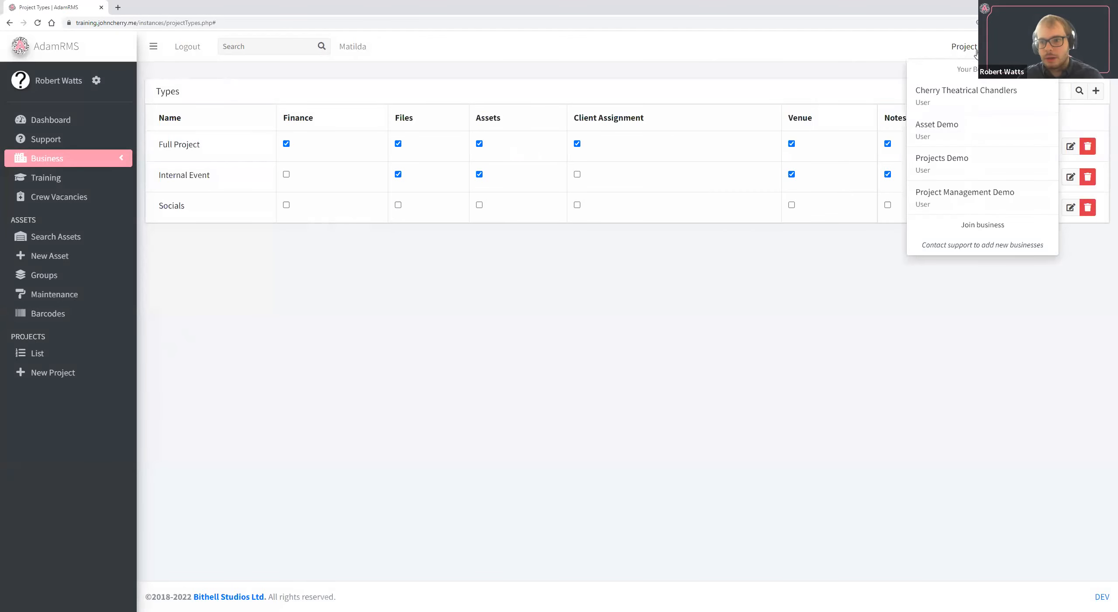
left_click(946, 154)
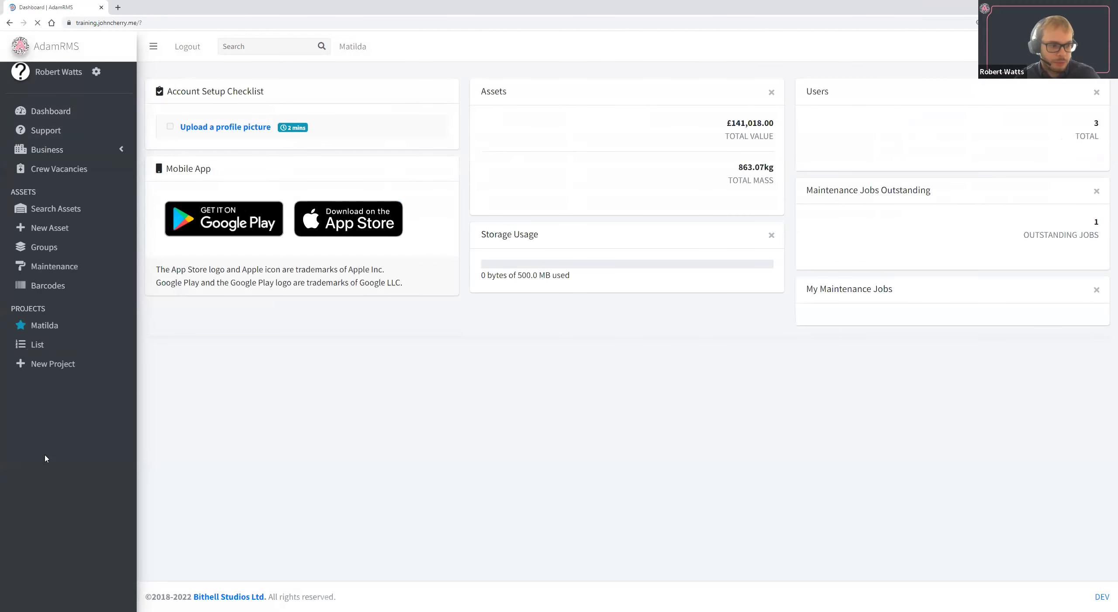
left_click(90, 370)
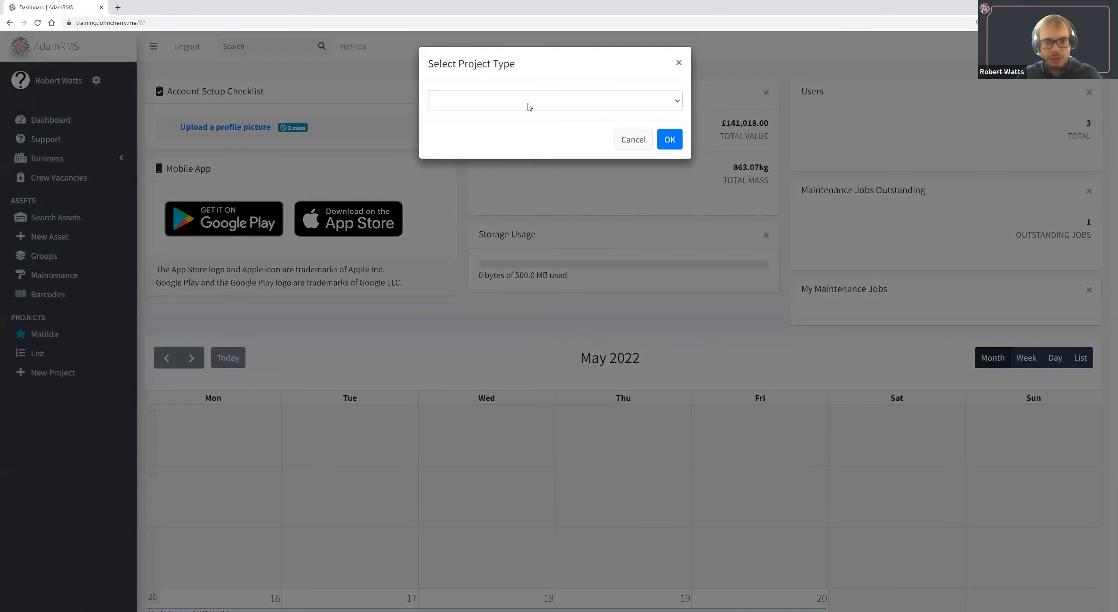
left_click(527, 107)
key("Return")
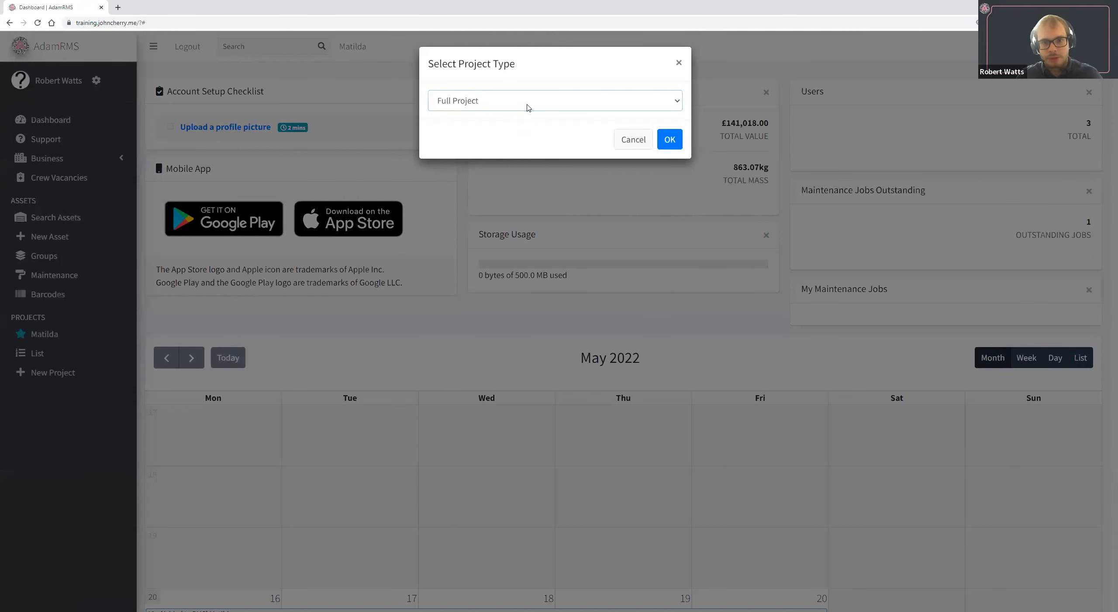
left_click(669, 139)
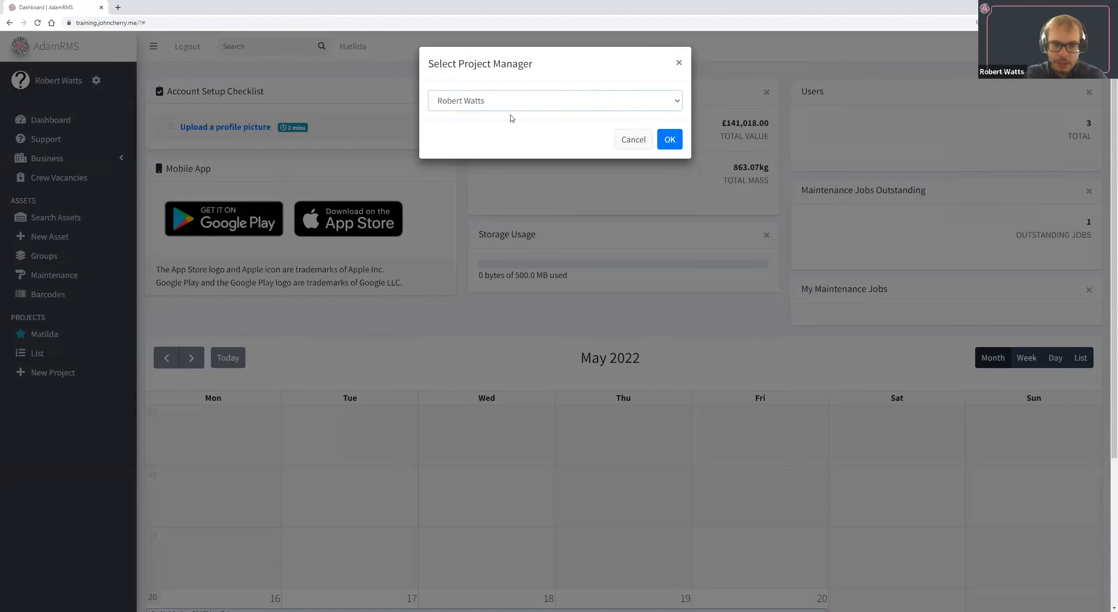
Accept the preselected project manager, name the project Come from away and create it.
left_click(669, 139)
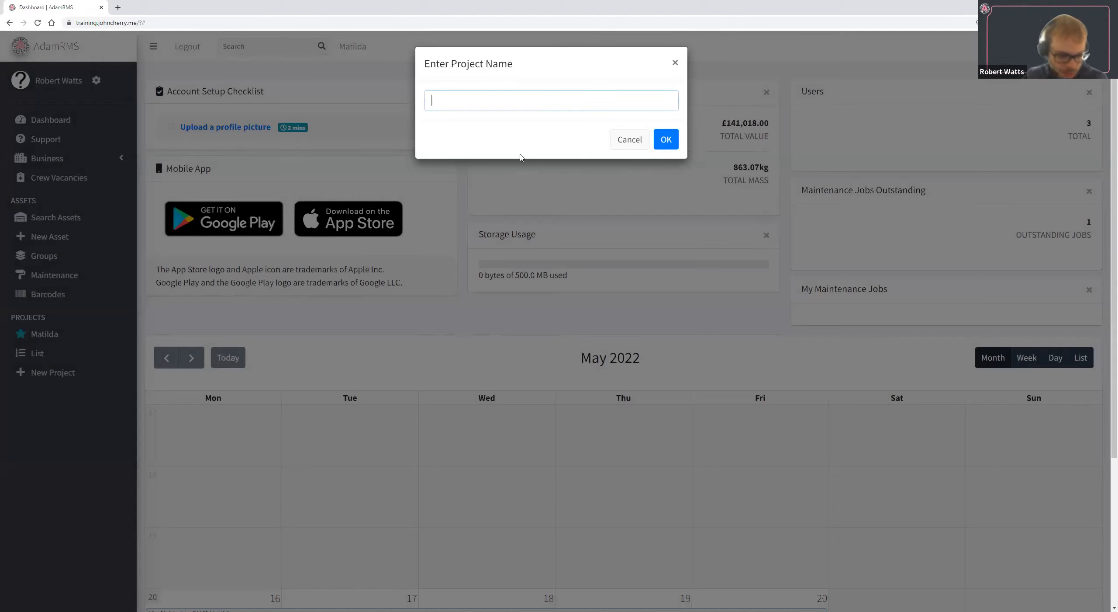
type("Come f")
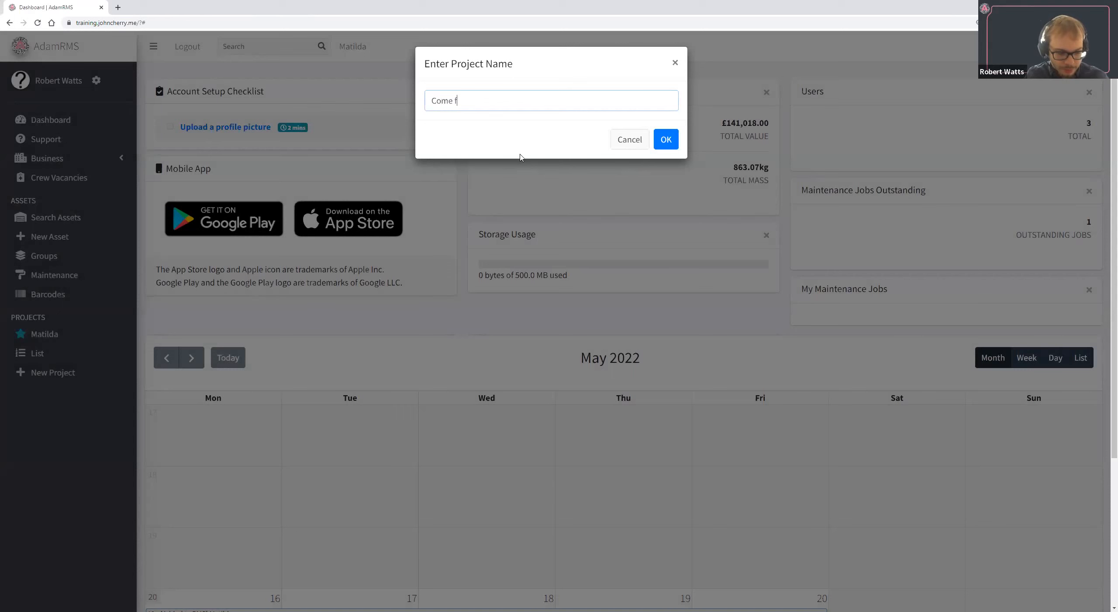
type("rom away")
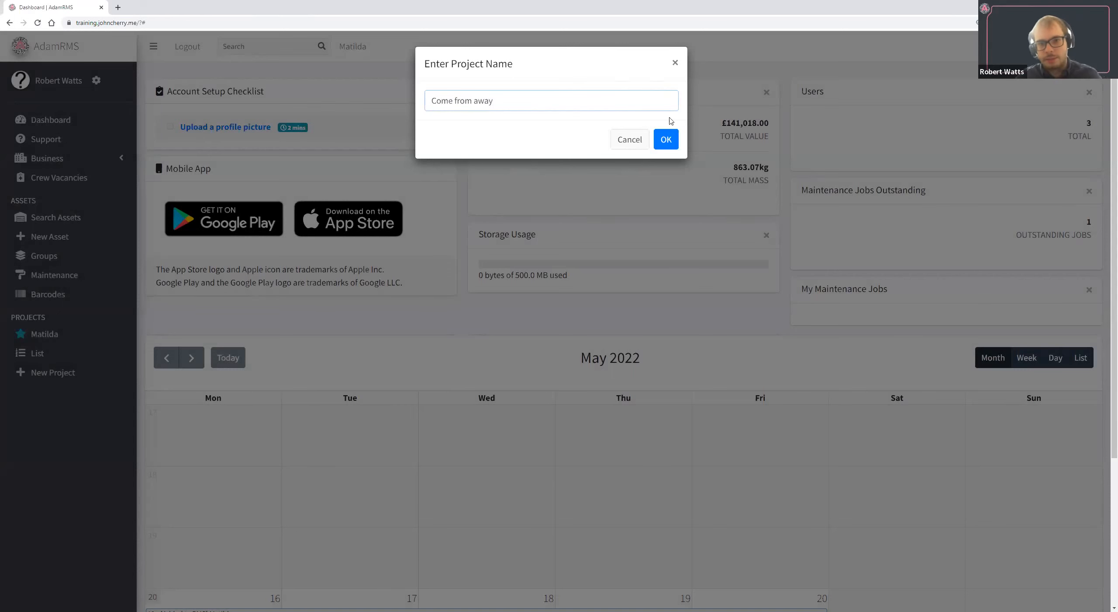
left_click(667, 140)
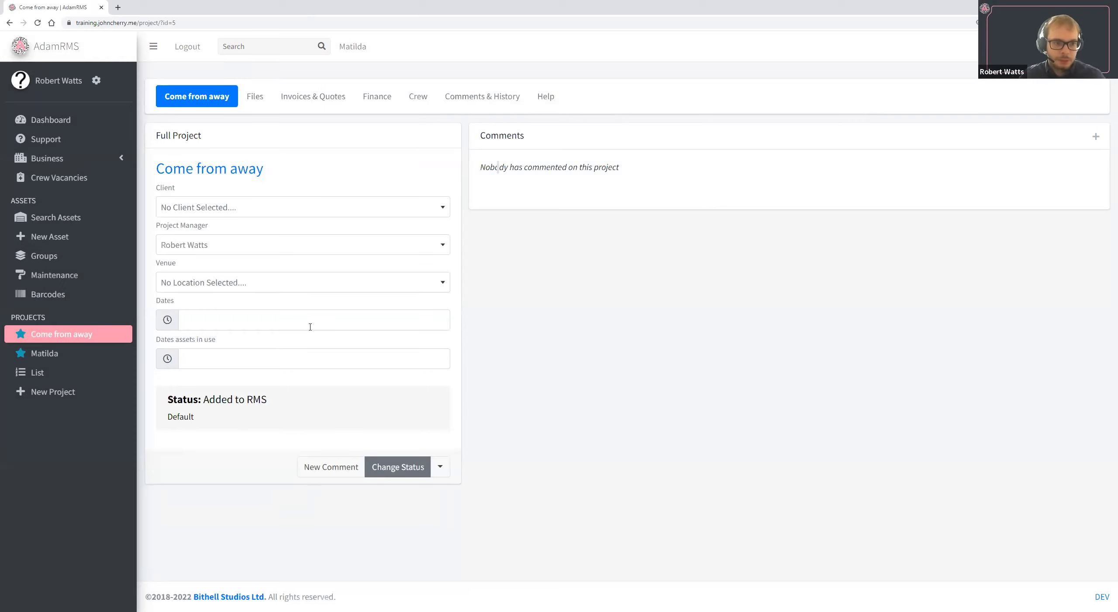
Assign Musical Group as the project's client and Blackbox Theatre as its venue.
left_click(276, 208)
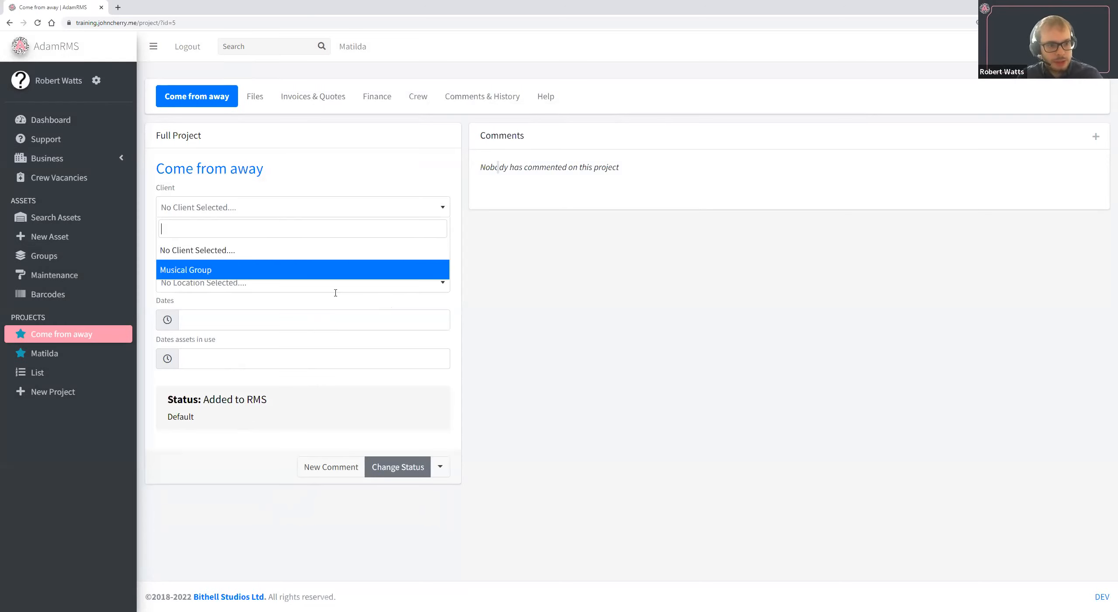
left_click(170, 270)
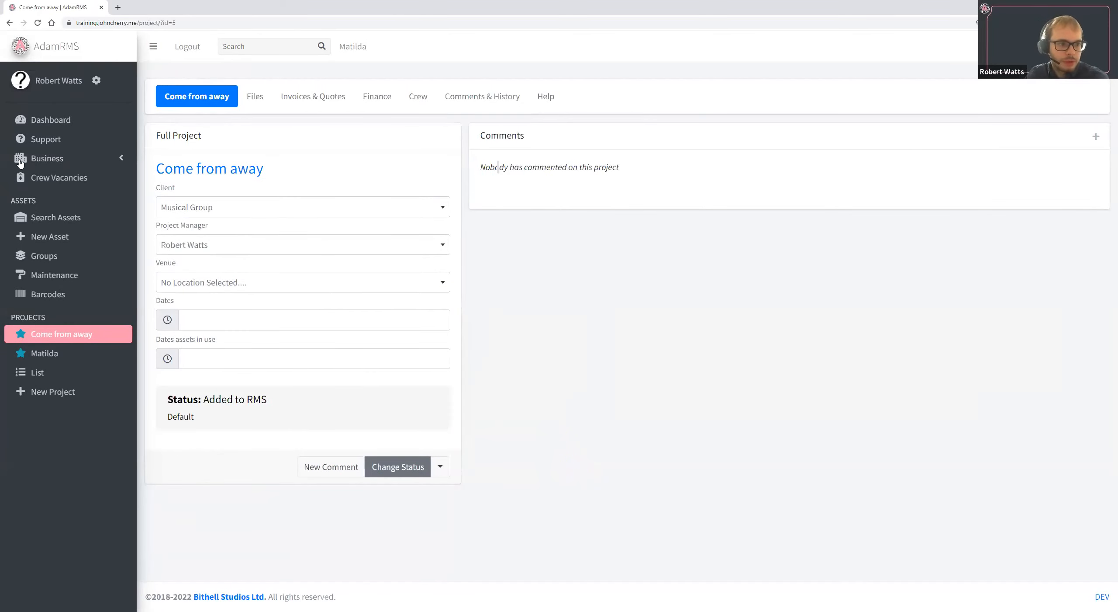
left_click(245, 286)
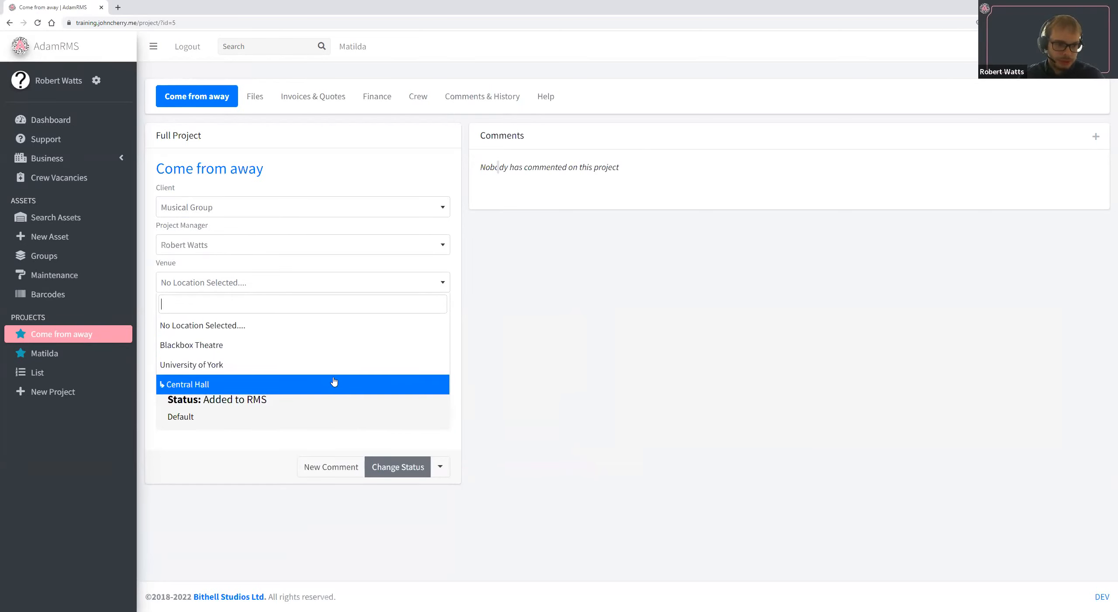
left_click(319, 346)
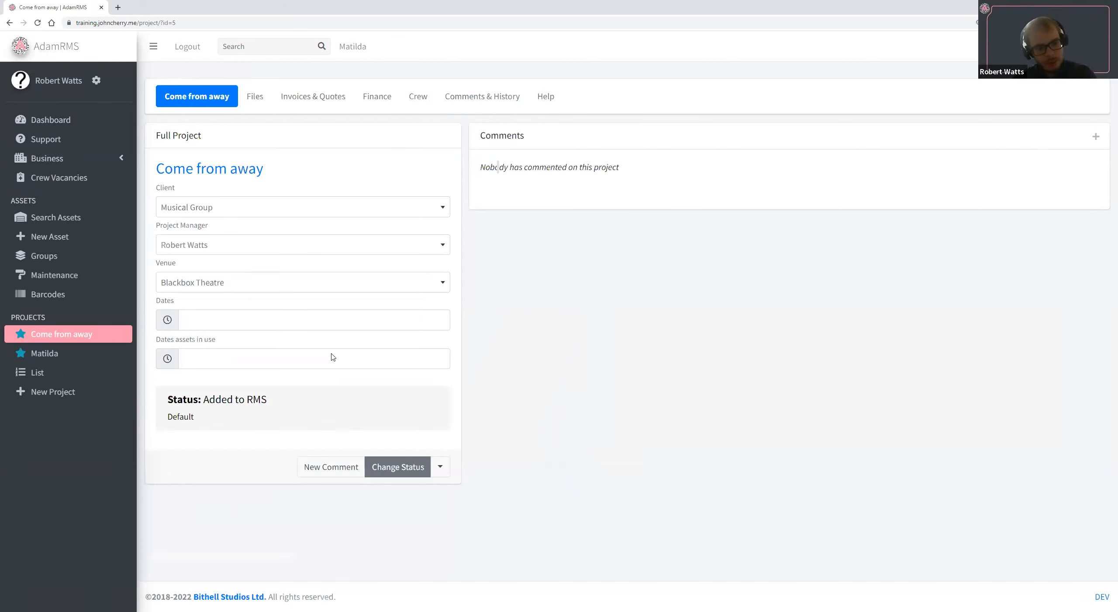
Set the project dates to 23 May 2022 12:00 AM through 27 May 2022 11:00 PM.
left_click(363, 326)
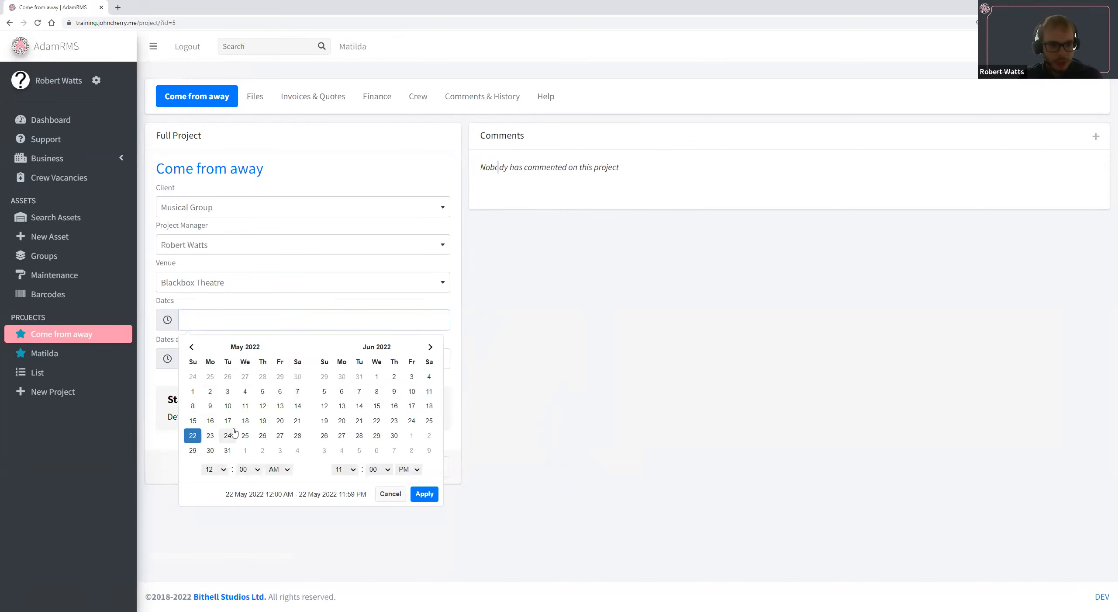
left_click(149, 304)
left_click_drag(156, 319, 207, 336)
left_click(201, 320)
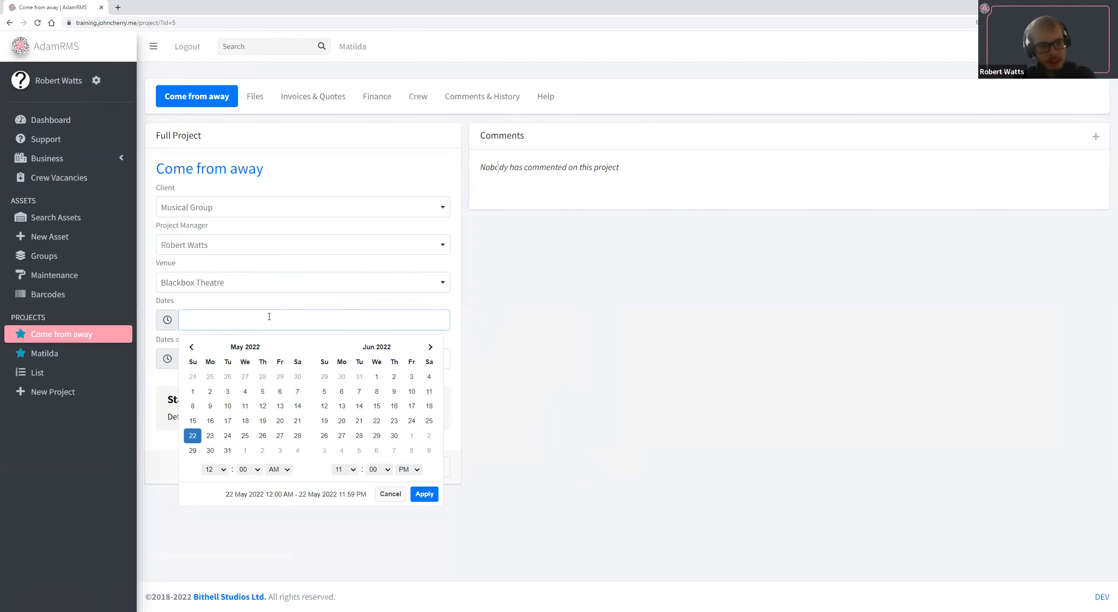
left_click(273, 303)
left_click(264, 318)
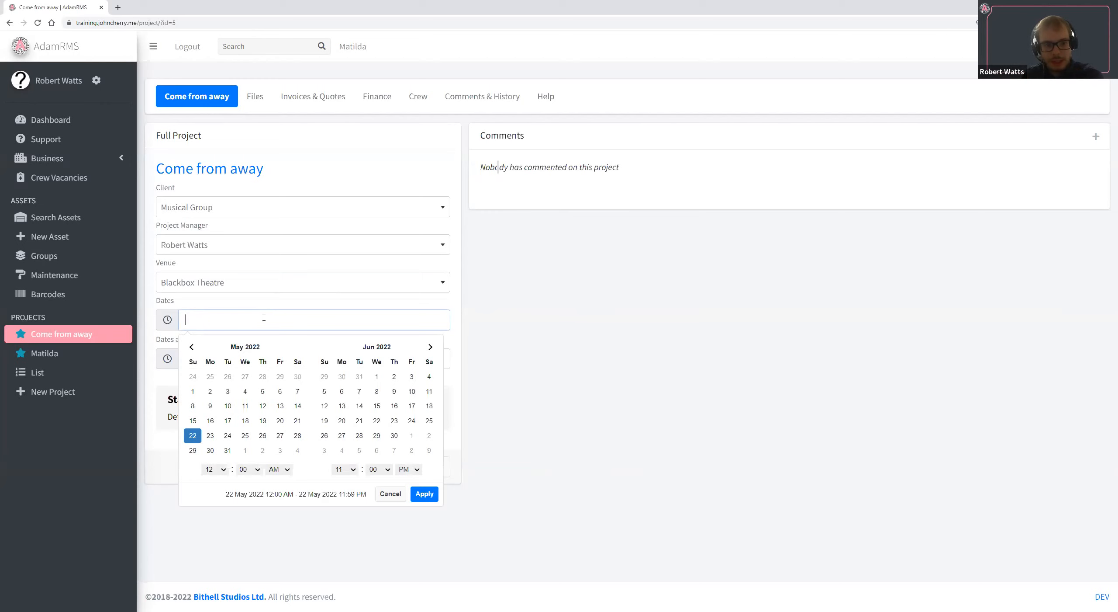
left_click(212, 435)
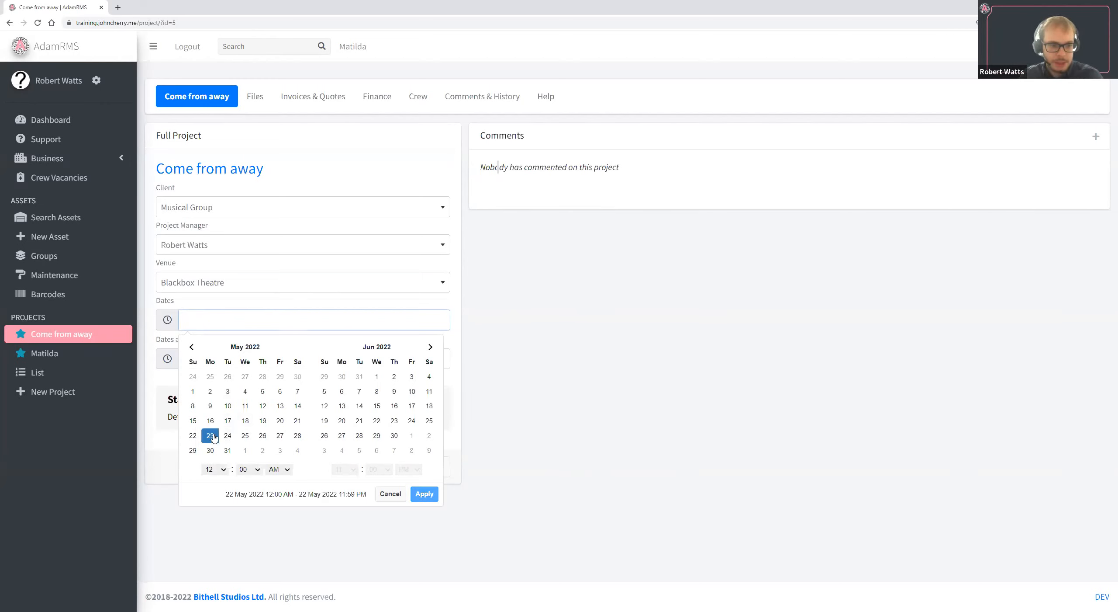
left_click(279, 436)
left_click(423, 494)
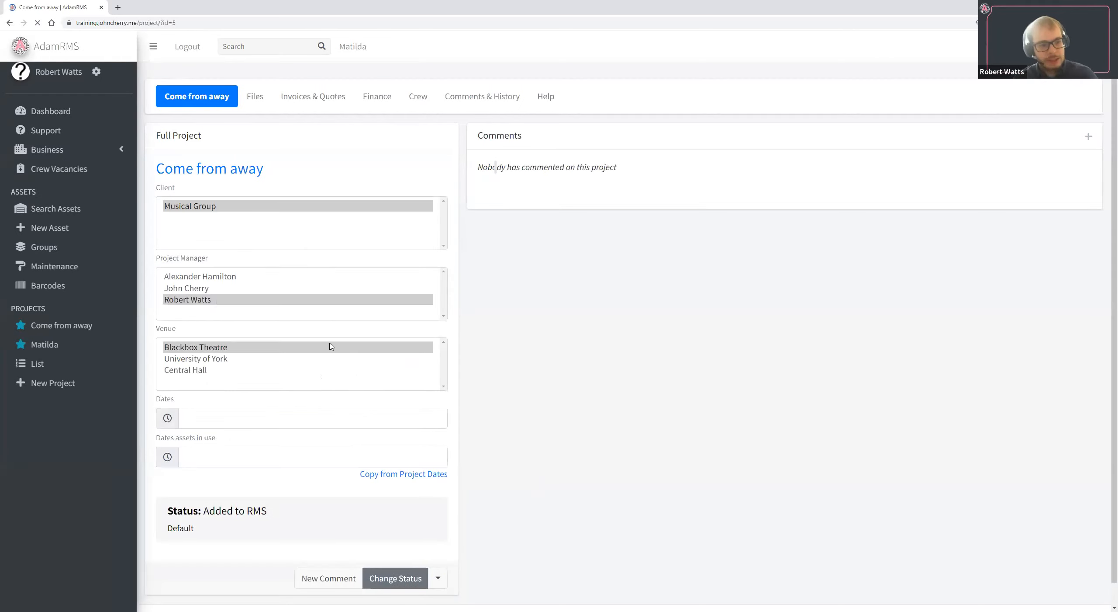
Set the dates assets are in use to 25 May 2022 12:00 AM through 27 May 2022 11:00 PM.
left_click(320, 355)
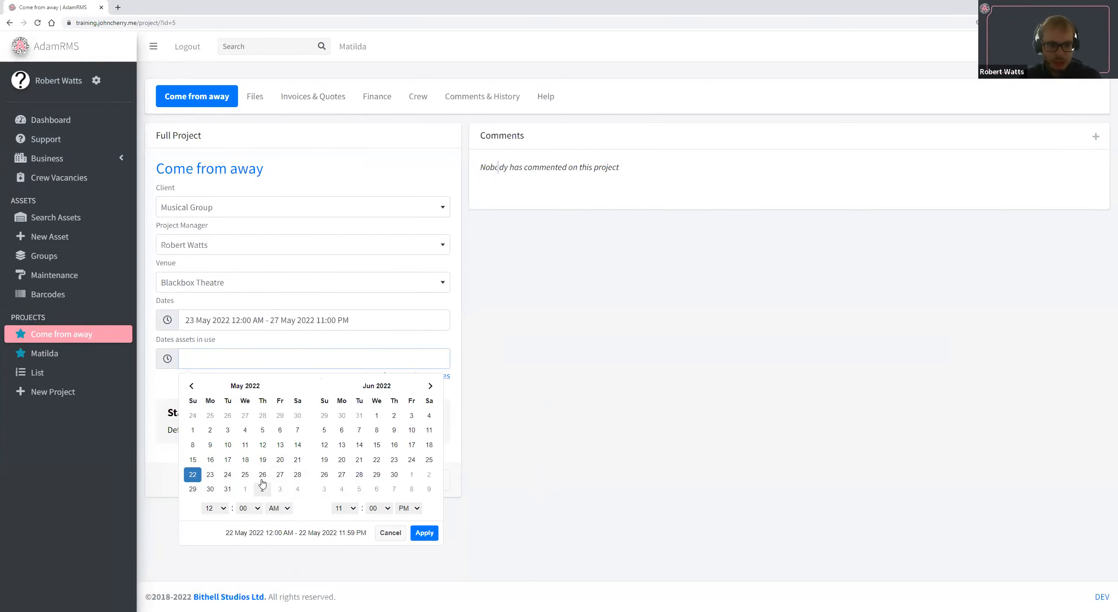
left_click(246, 476)
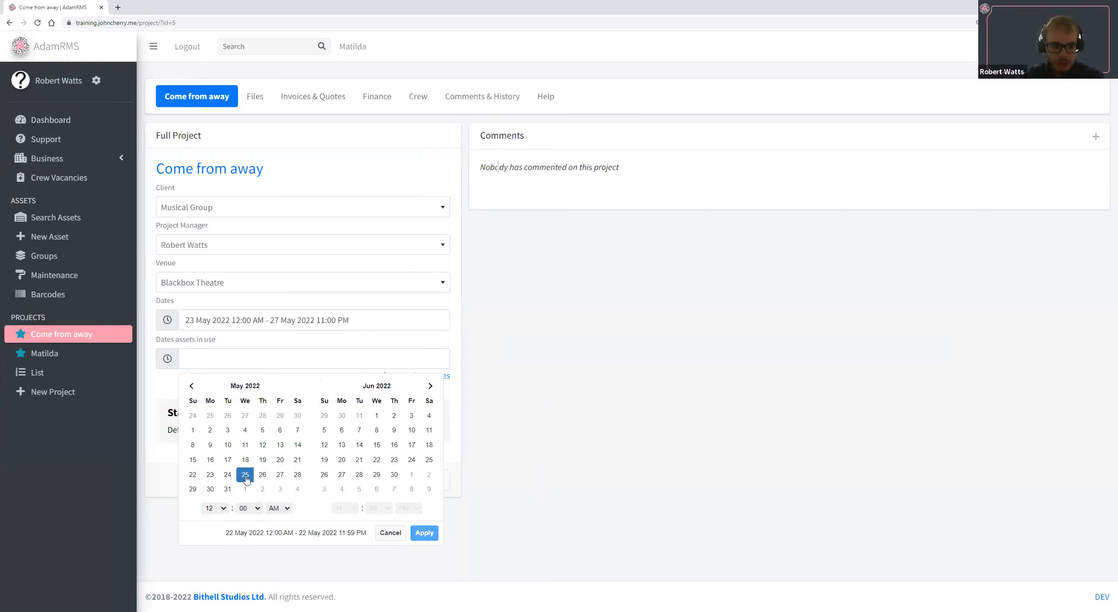
left_click(280, 474)
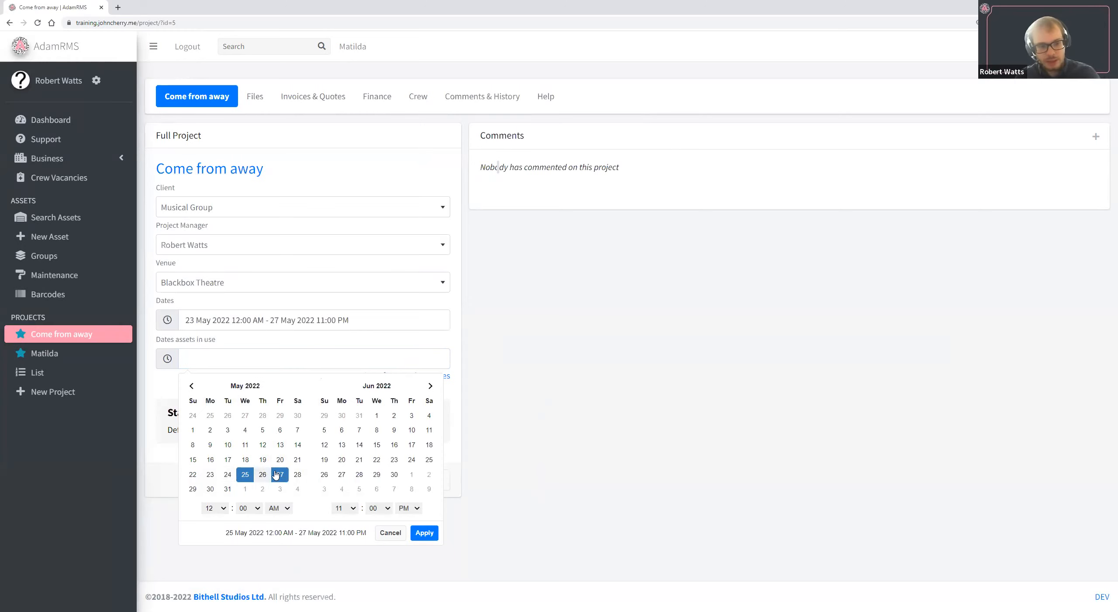
left_click(429, 540)
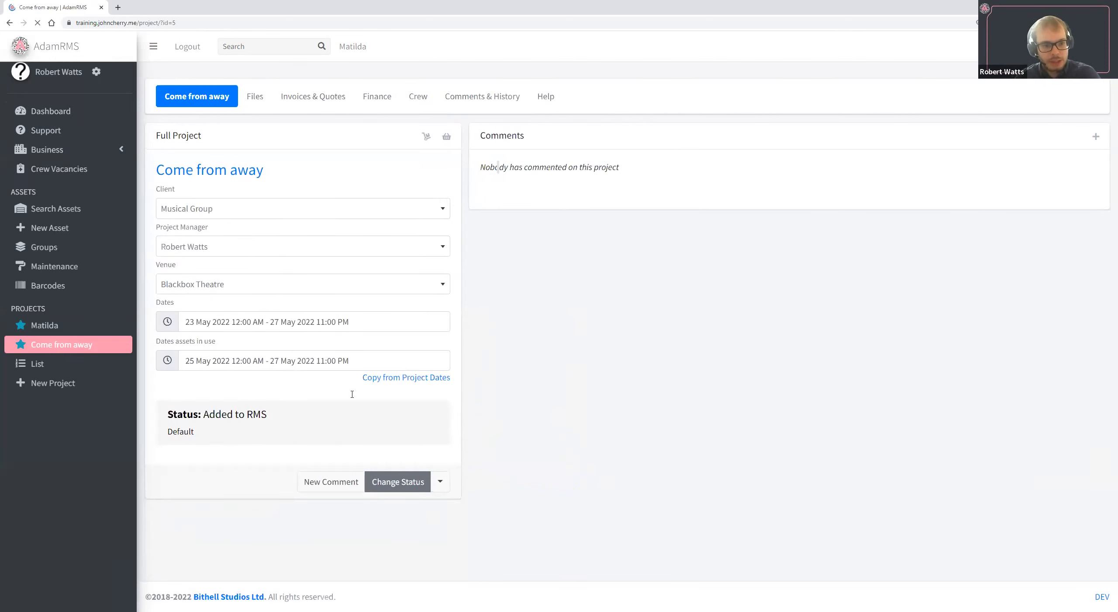
Copy the project dates into the dates assets are in use.
left_click(371, 321)
left_click(477, 366)
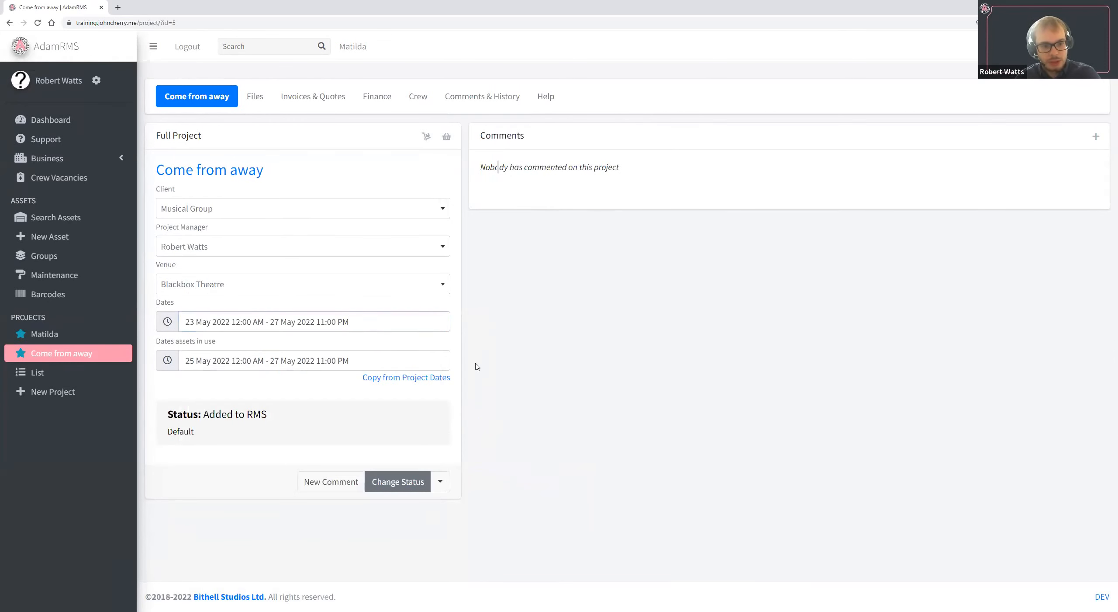
left_click(430, 380)
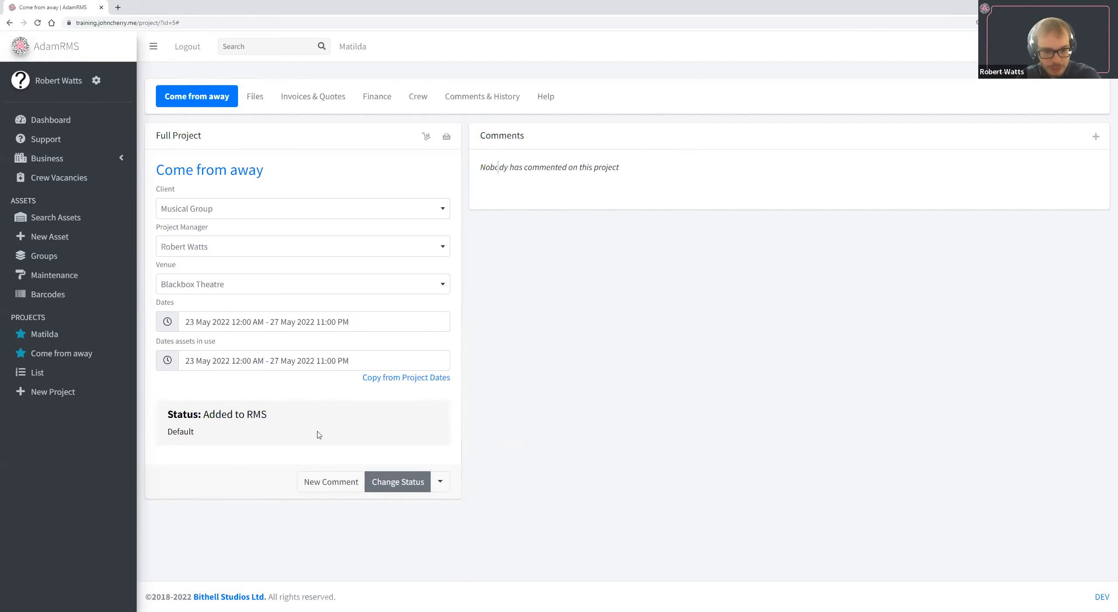
Change the project status to Targeted (Being targeted as a lead).
left_click(387, 482)
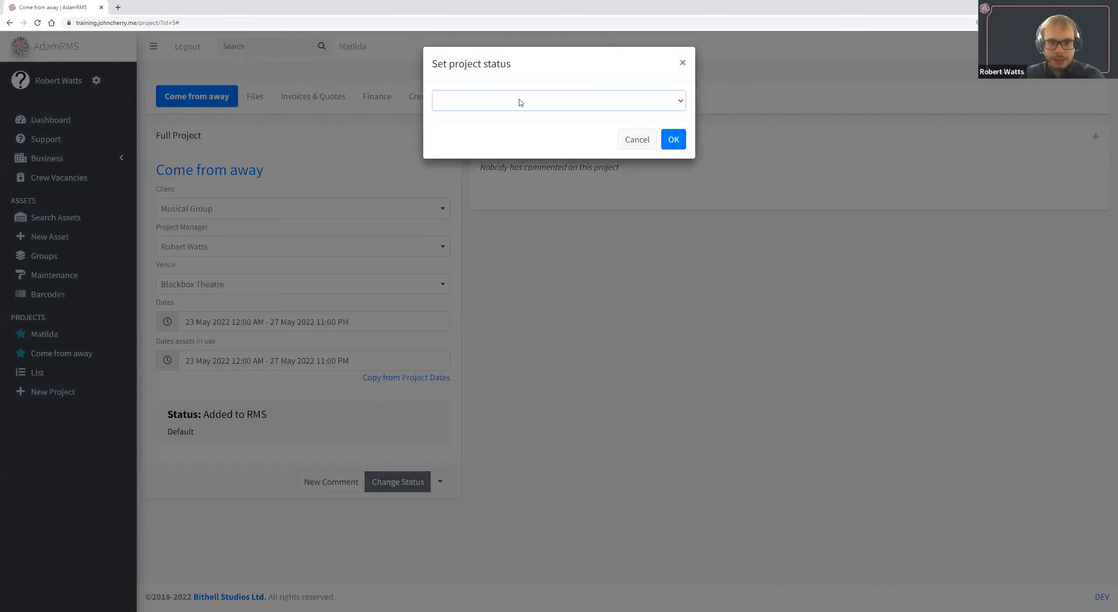
left_click(521, 102)
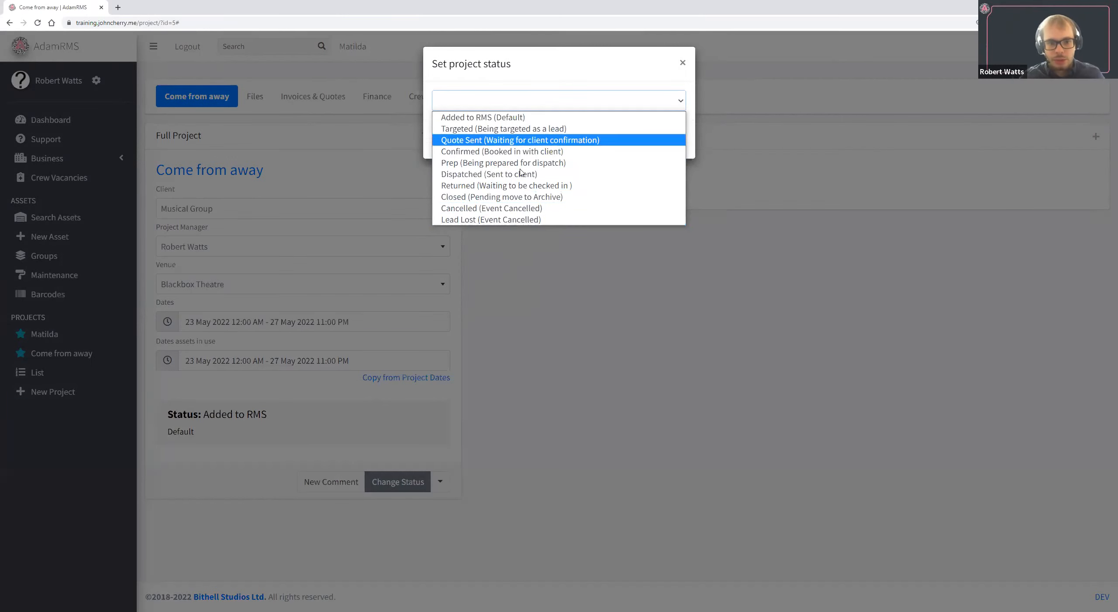
left_click(510, 140)
left_click(674, 139)
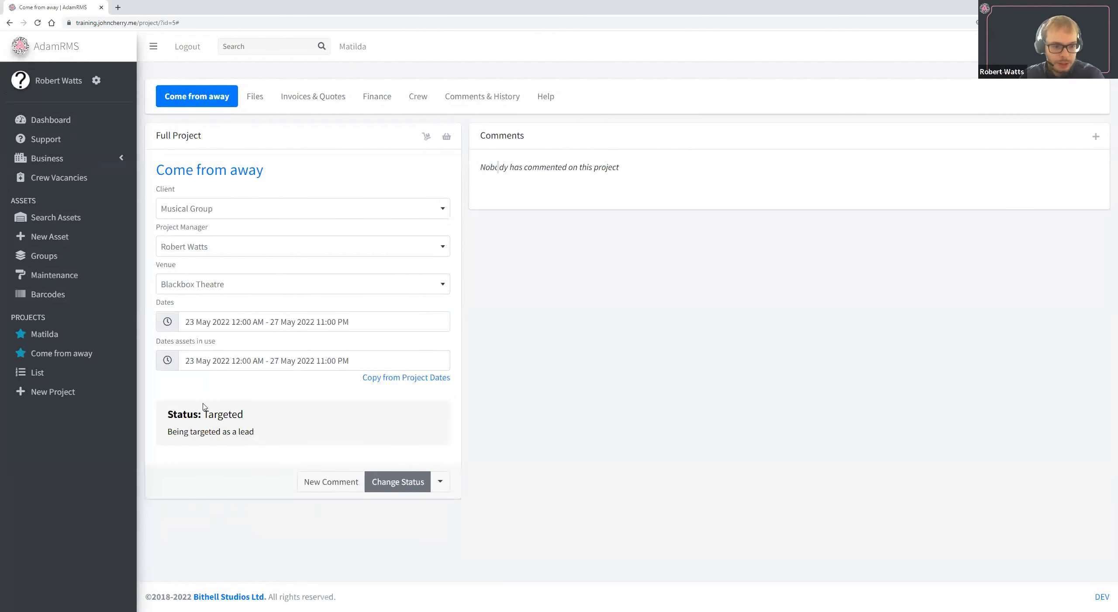
Change the project status to Confirmed (Booked in with client).
left_click(401, 481)
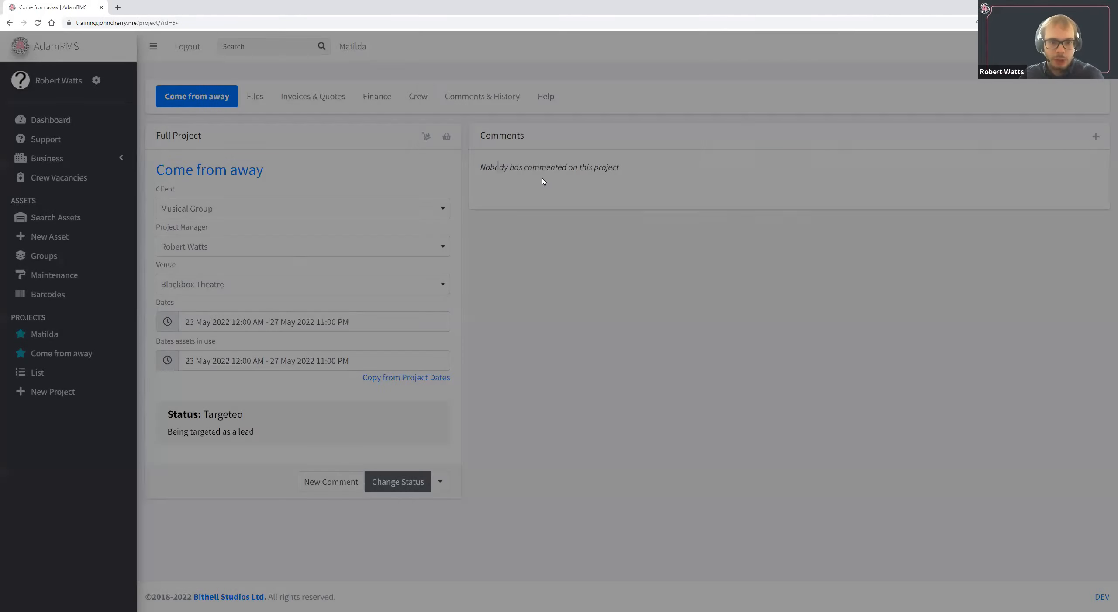
left_click(526, 109)
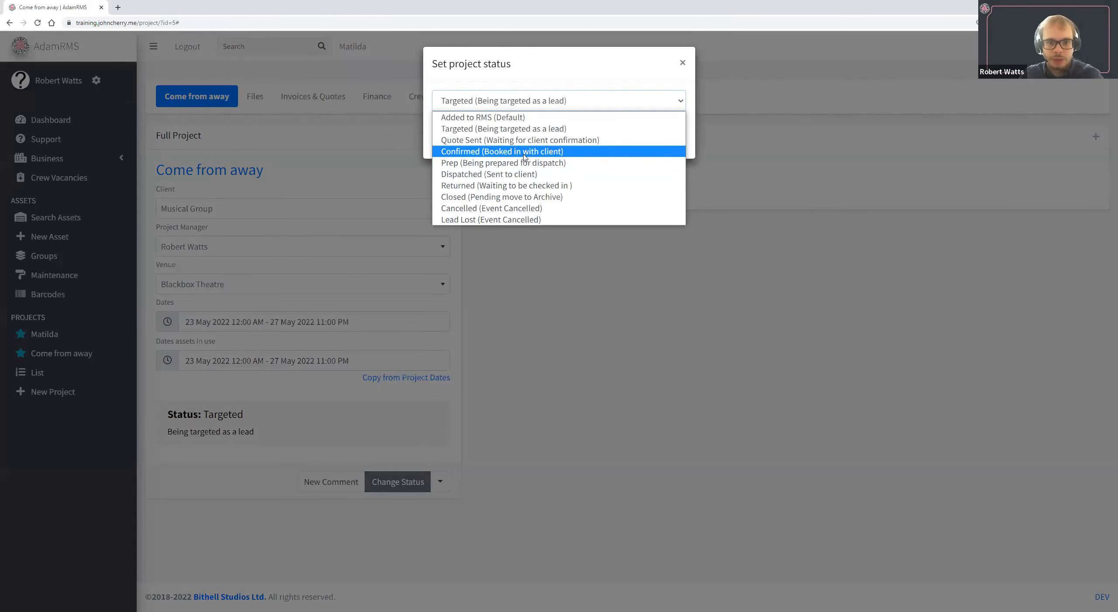
left_click(524, 148)
left_click(674, 139)
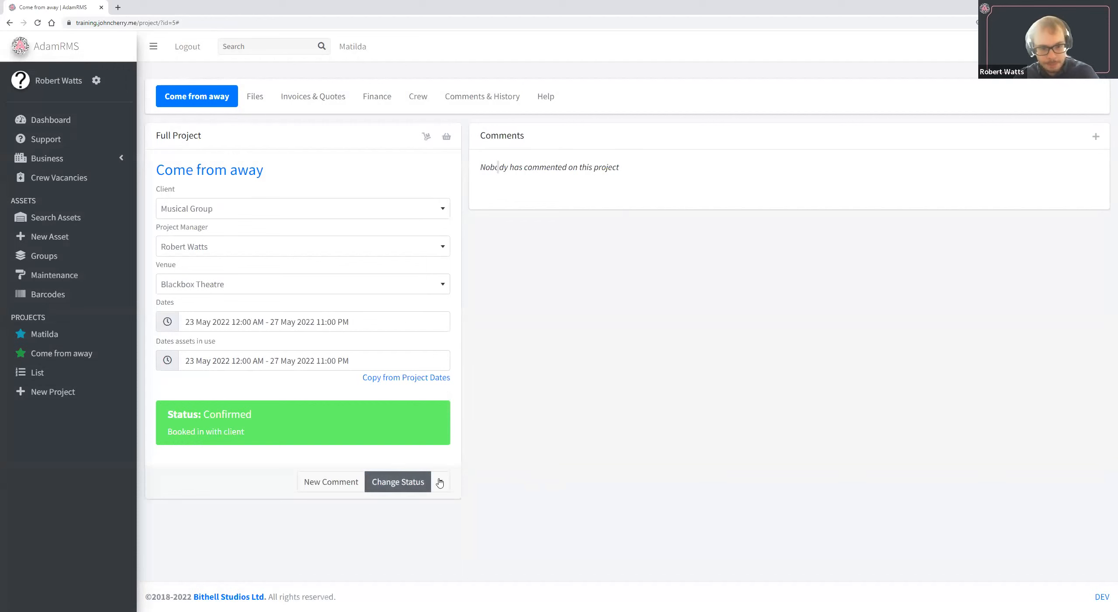
Add the description "This is a fun show!" to the Come from away project.
left_click(442, 480)
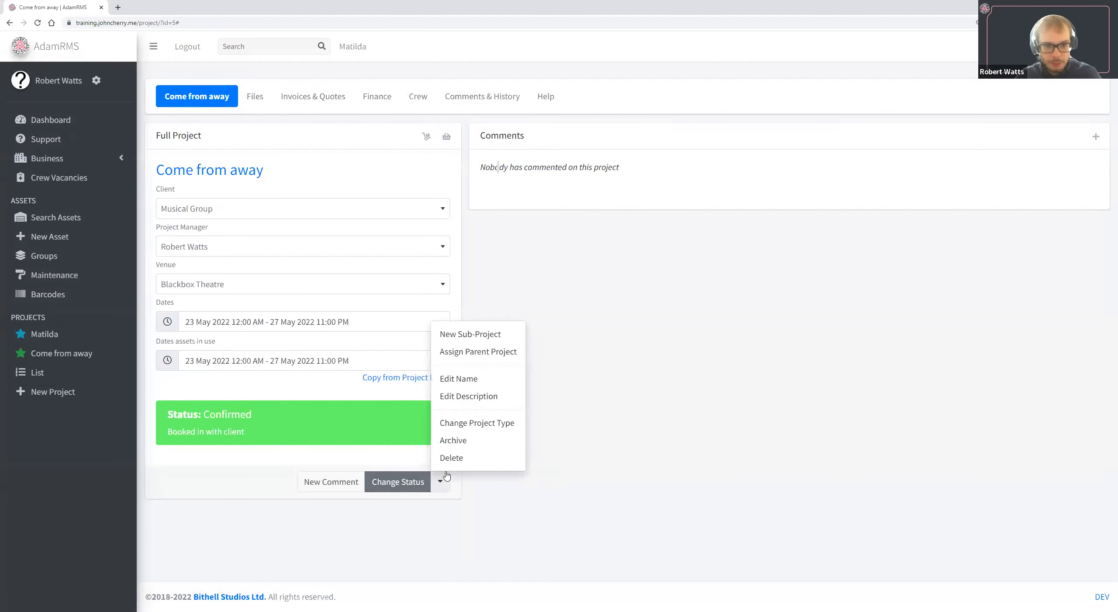
left_click(501, 395)
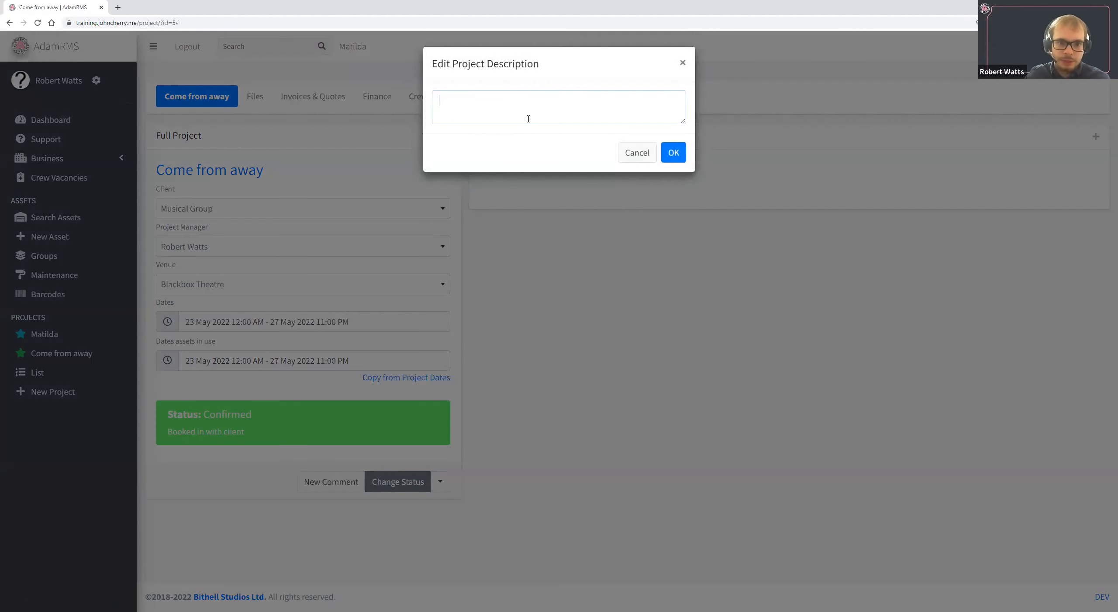
type("This is a fun show!")
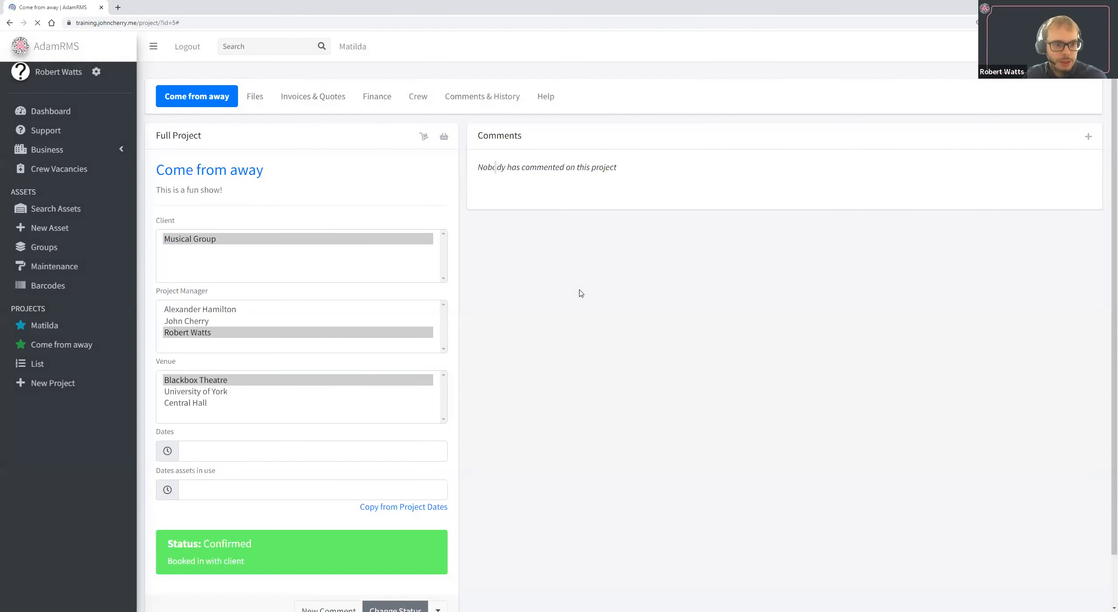
left_click_drag(239, 190, 156, 191)
double_click(176, 190)
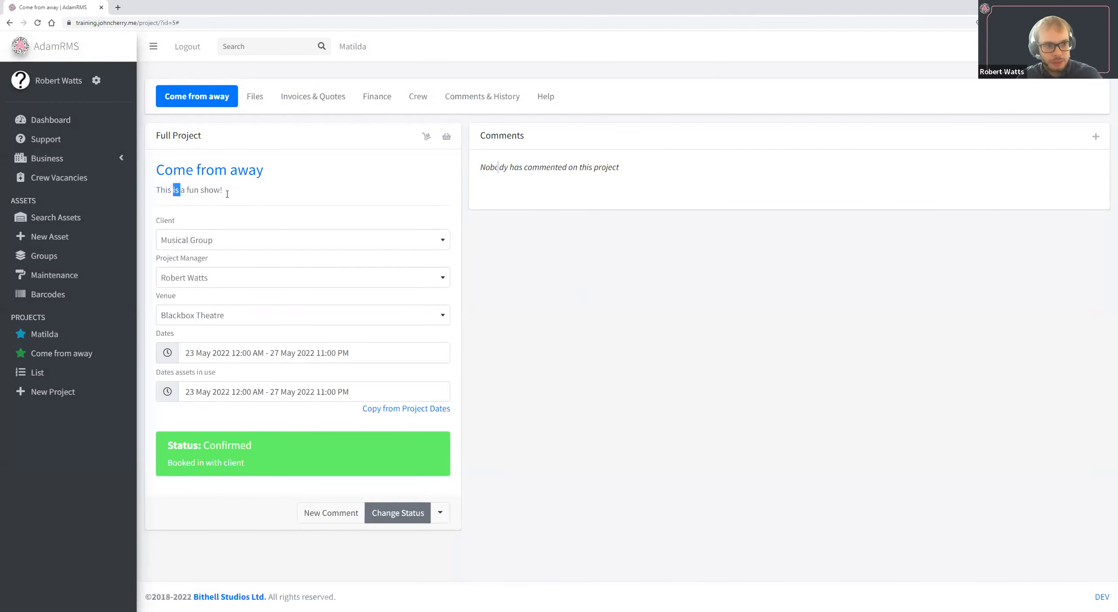
triple_click(273, 199)
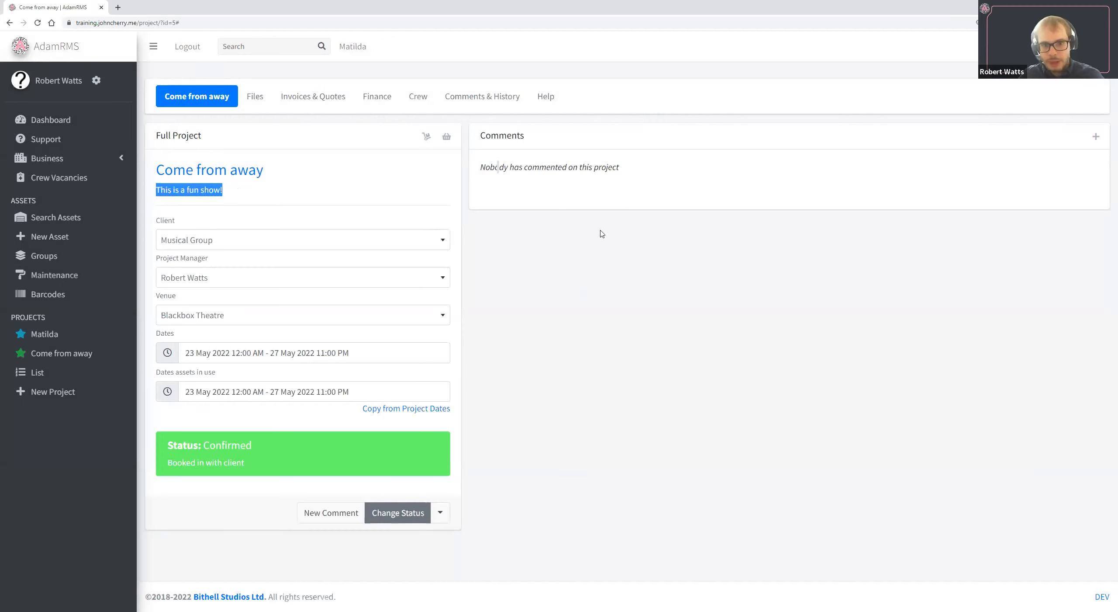
triple_click(550, 167)
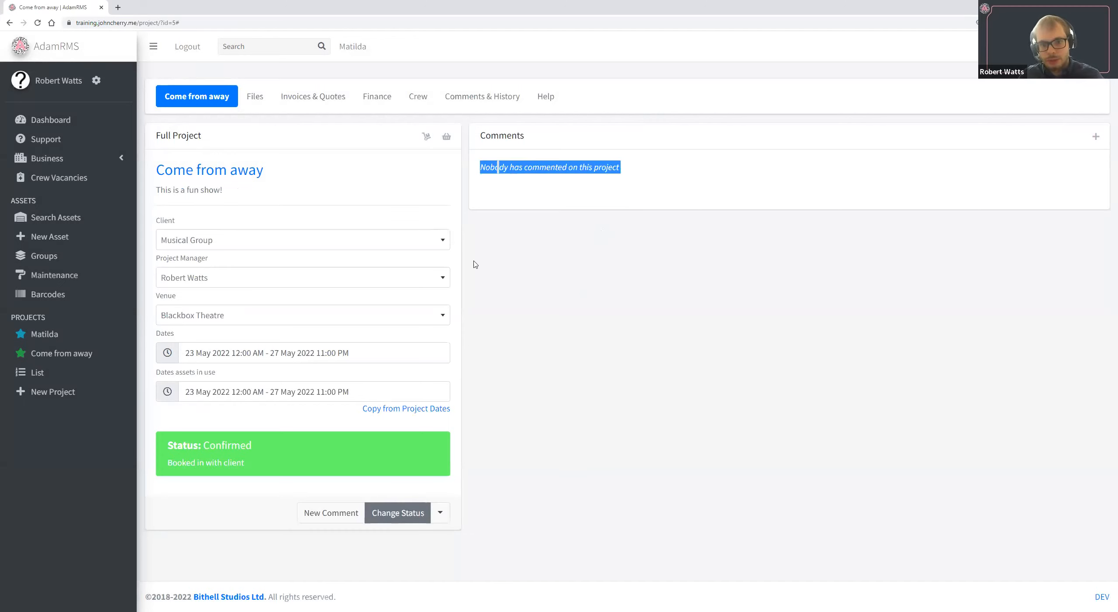
left_click(561, 234)
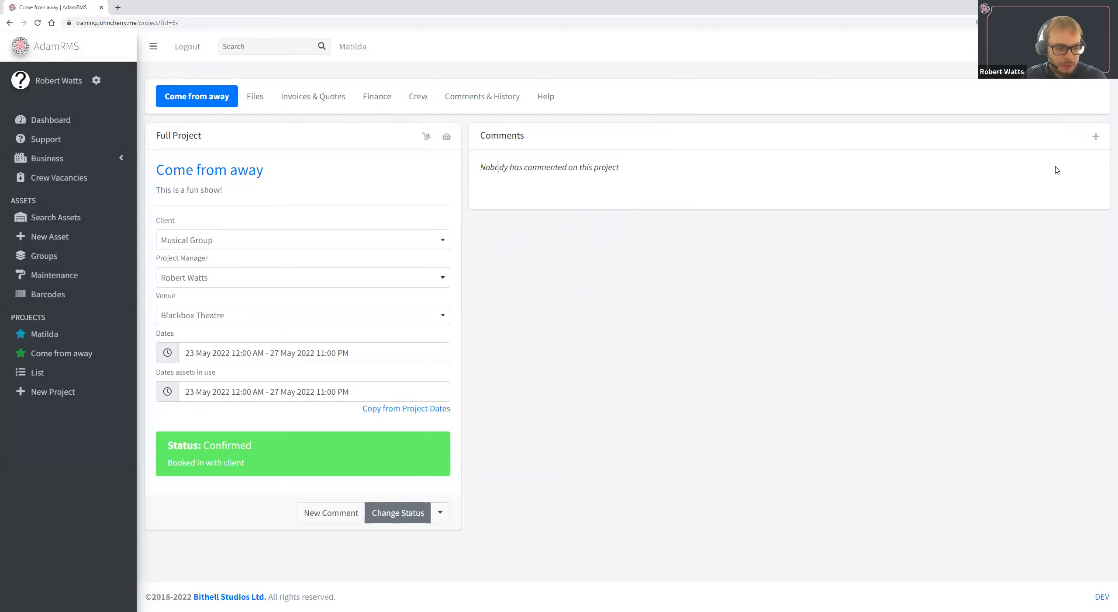
Save the comment "This is a test comment" on the project and dismiss the additional blank comment form.
left_click(1096, 137)
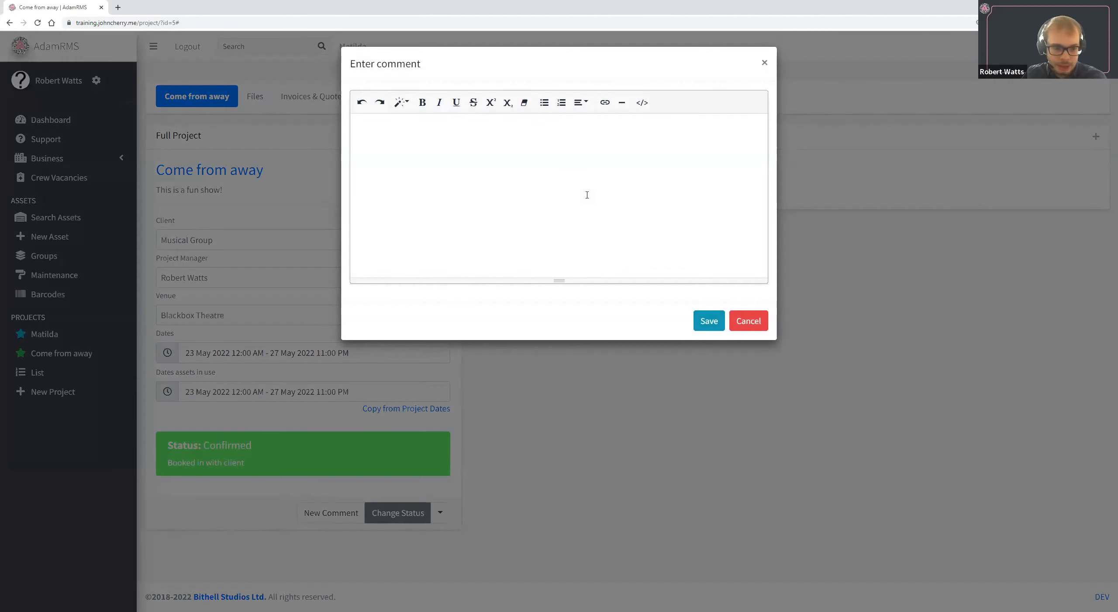
type("Thi")
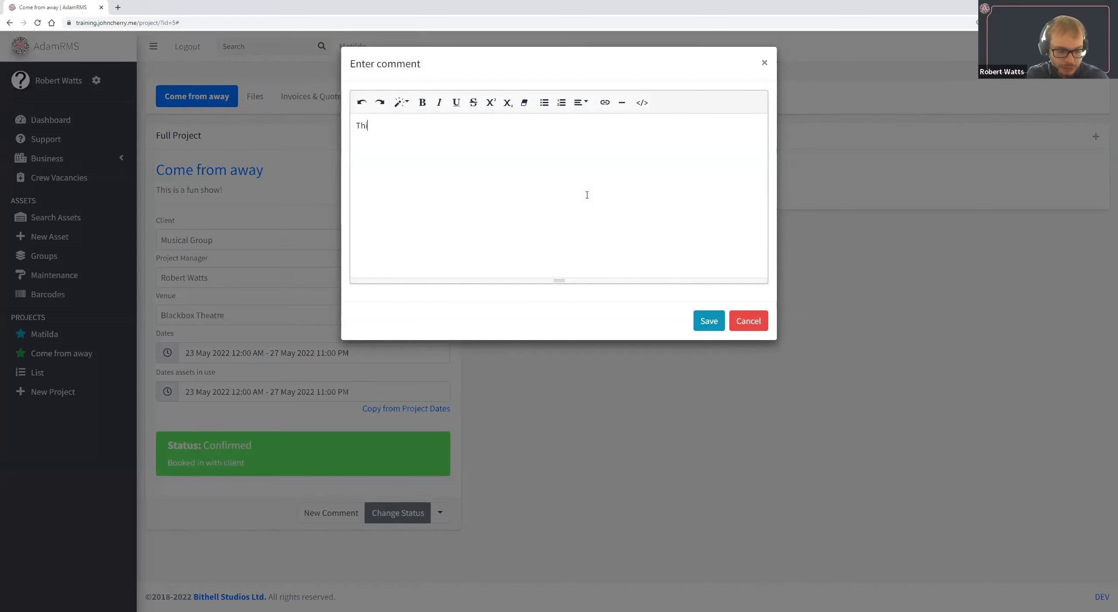
type("s is a test comment")
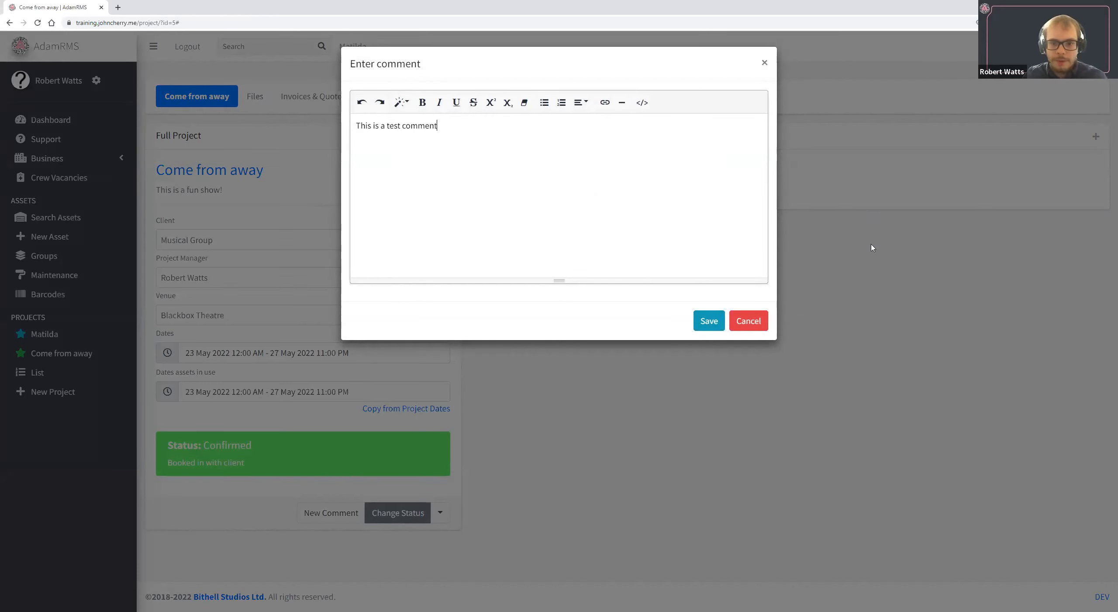
left_click(701, 326)
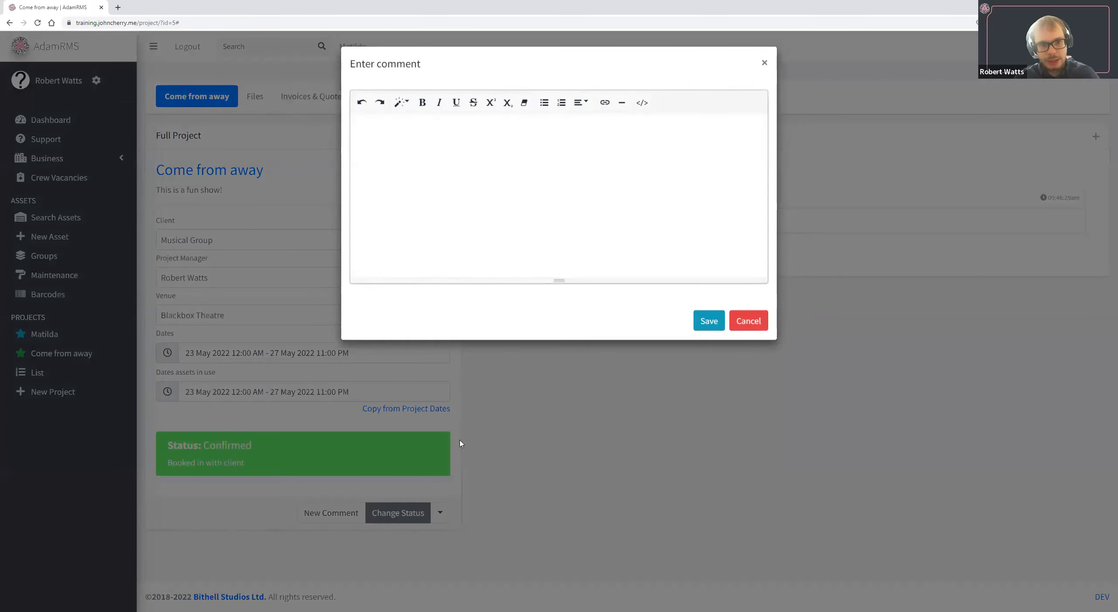
left_click(742, 325)
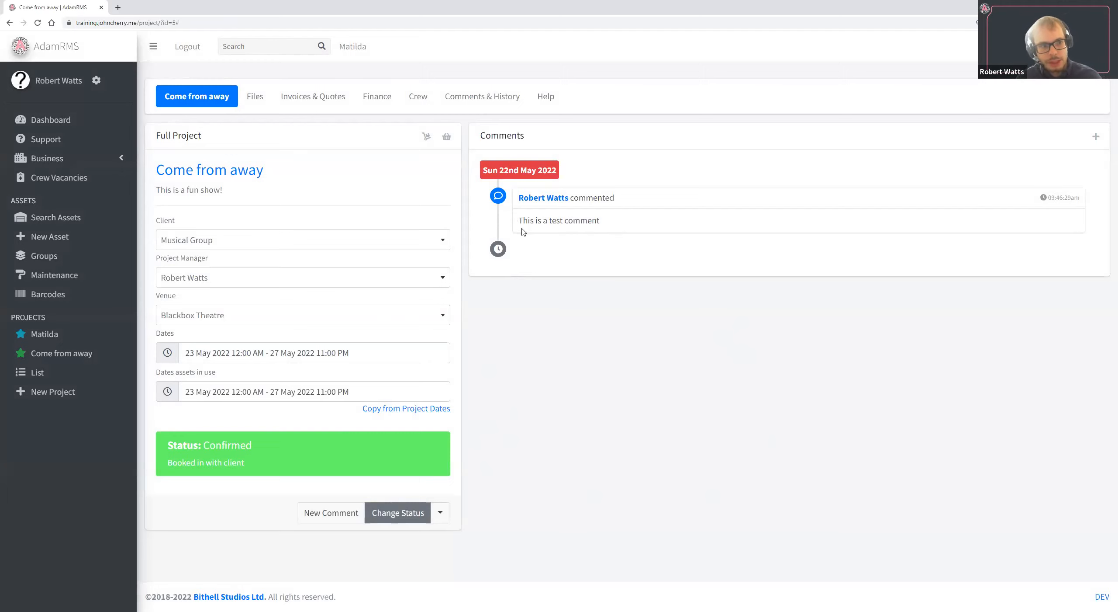
Try to add all available assets in the business to the Come from away project.
left_click(426, 139)
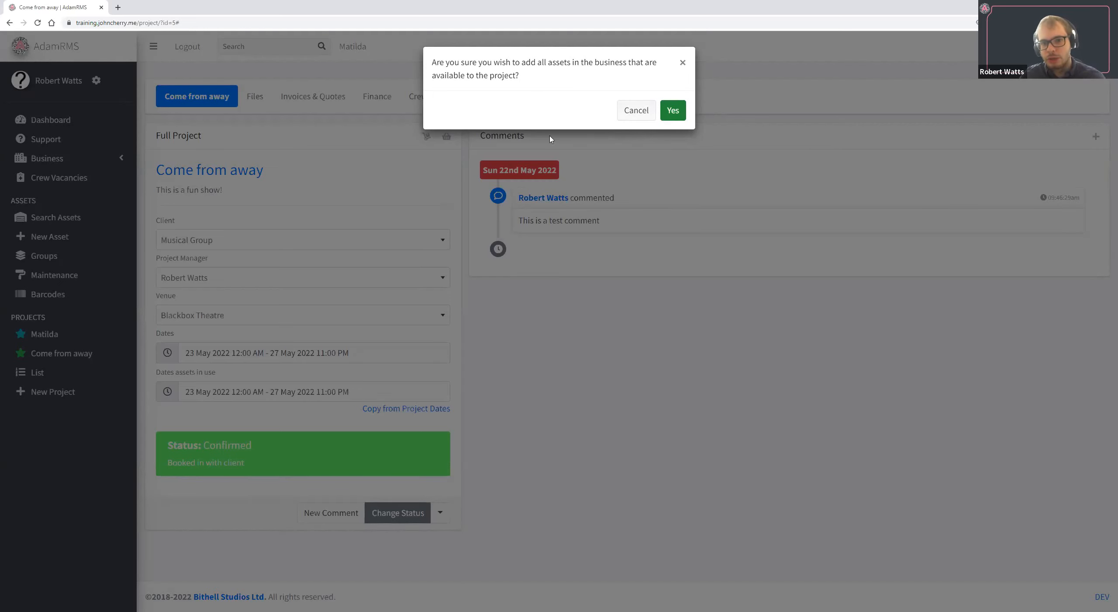
left_click(636, 114)
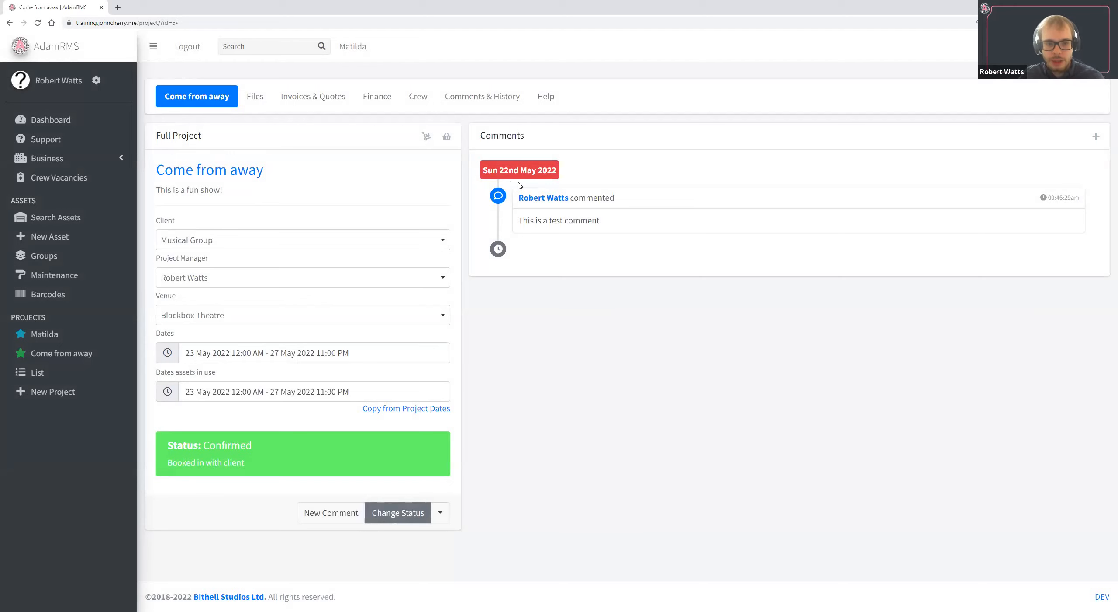
Select Come from away as the project to assign assets to and search the asset inventory for that project.
left_click(446, 137)
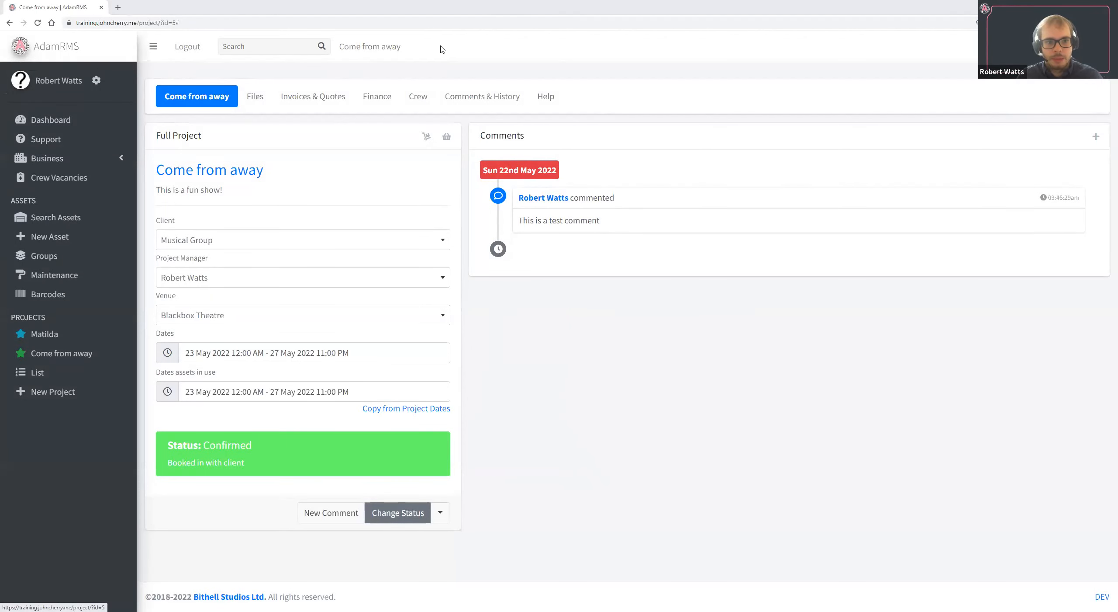
left_click_drag(354, 48, 340, 51)
left_click_drag(453, 51, 344, 50)
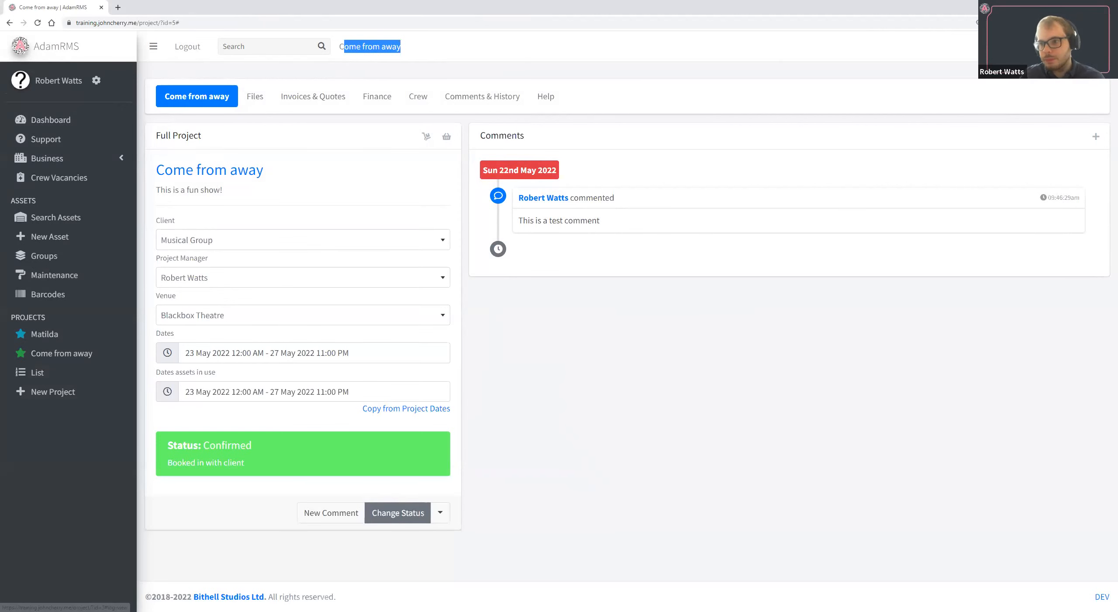
left_click(1098, 46)
left_click(1012, 101)
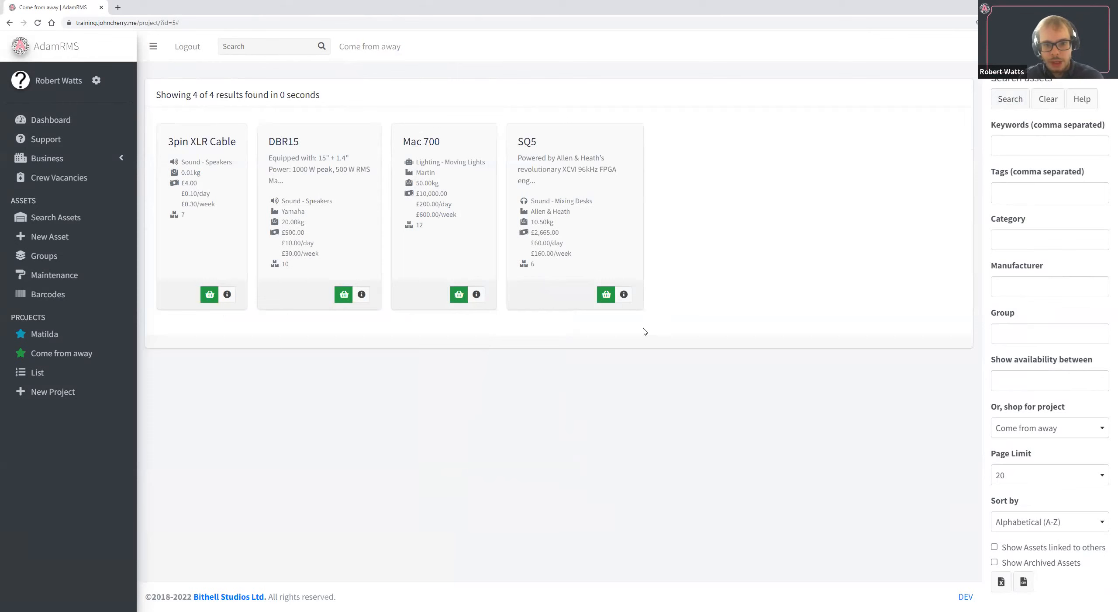
Add Mac 700 moving lights A-1072, A-1073, A-1074 and A-1075 to the Come from away project.
left_click(459, 294)
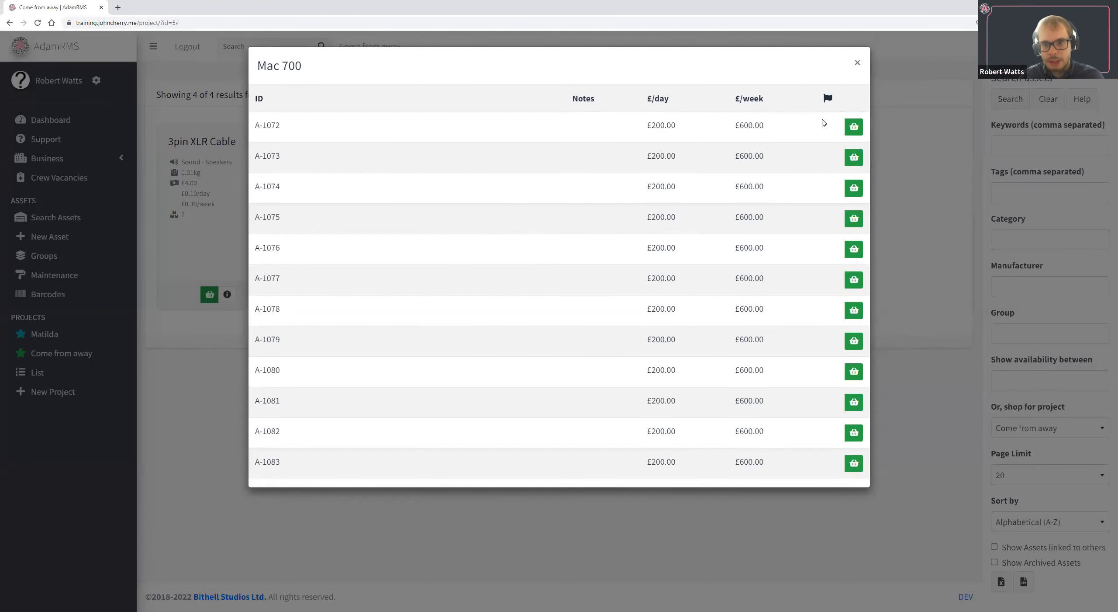
left_click(855, 131)
left_click(855, 160)
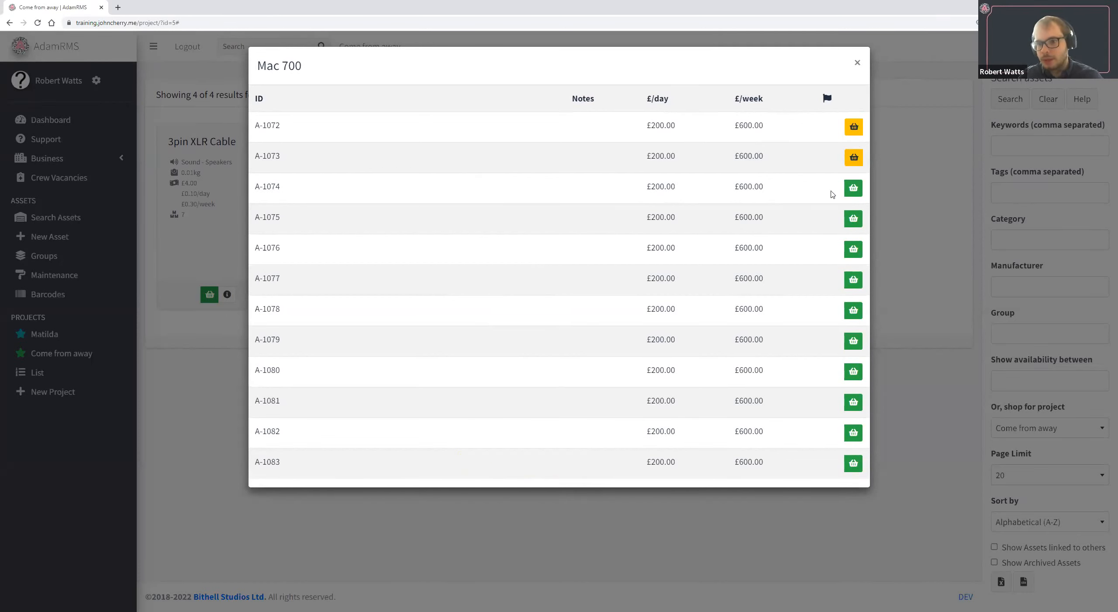
left_click(857, 190)
left_click(854, 221)
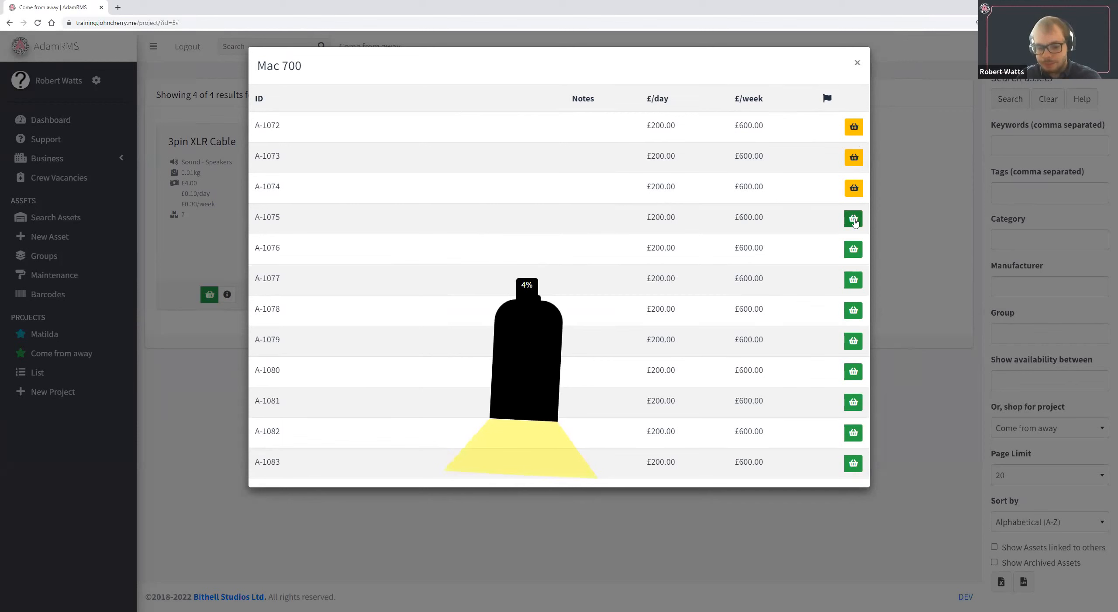
left_click(900, 214)
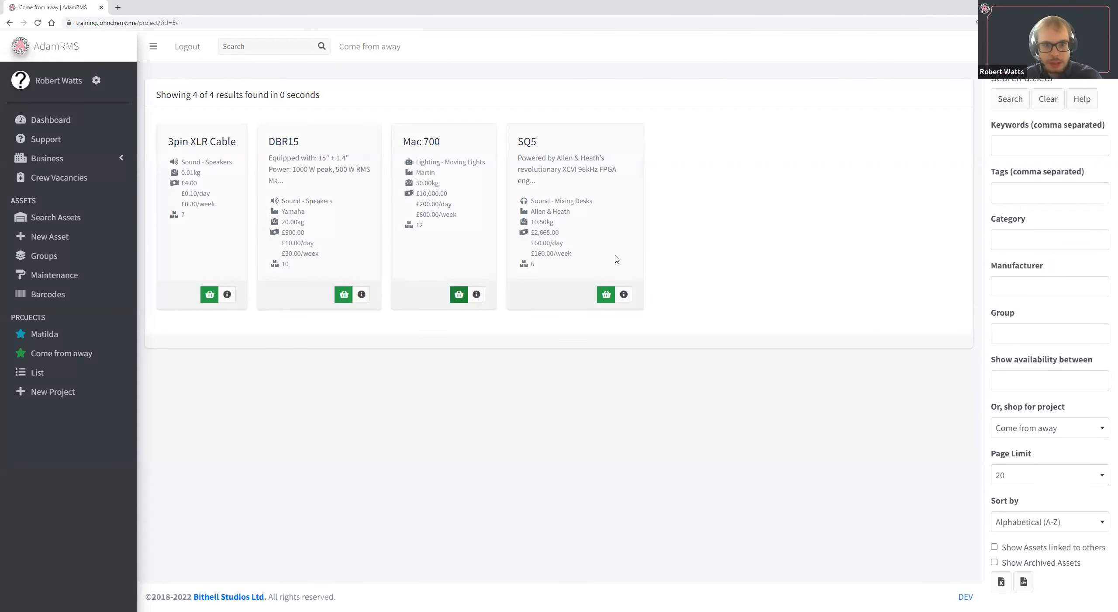
Check the individual SQ5 units, and add DBR15 speakers C-0006 and C-0007 to the project.
left_click(606, 294)
left_click(511, 332)
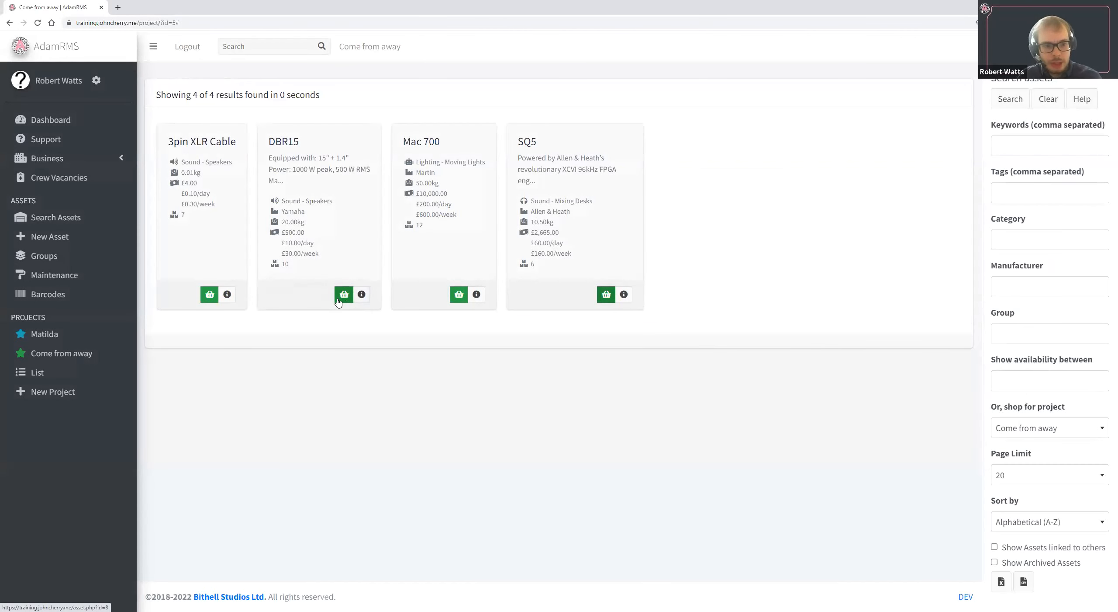
left_click(343, 294)
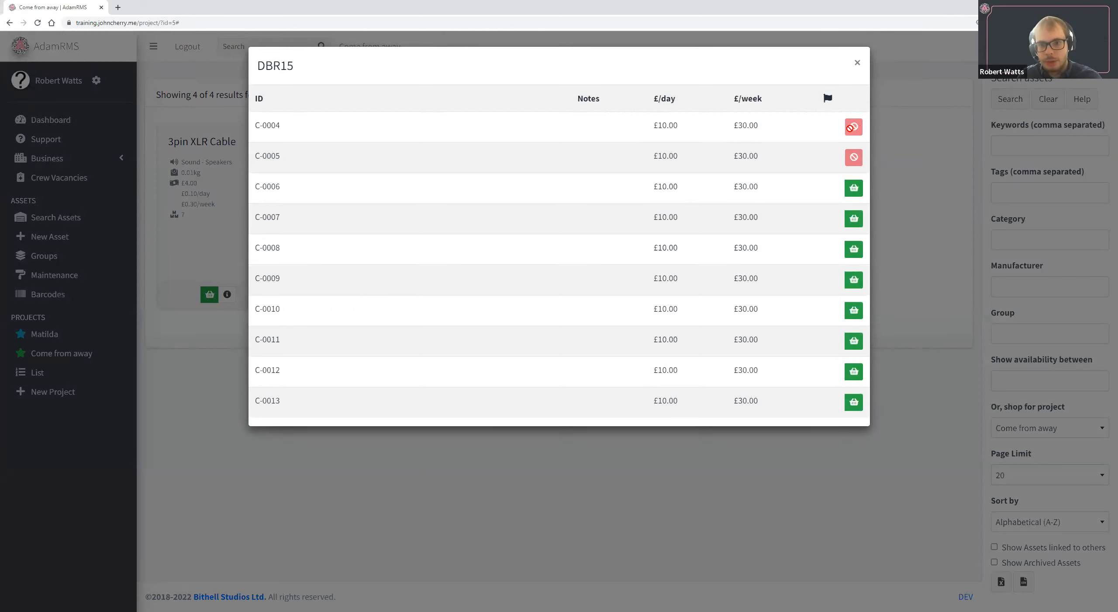
mouse_move(850, 128)
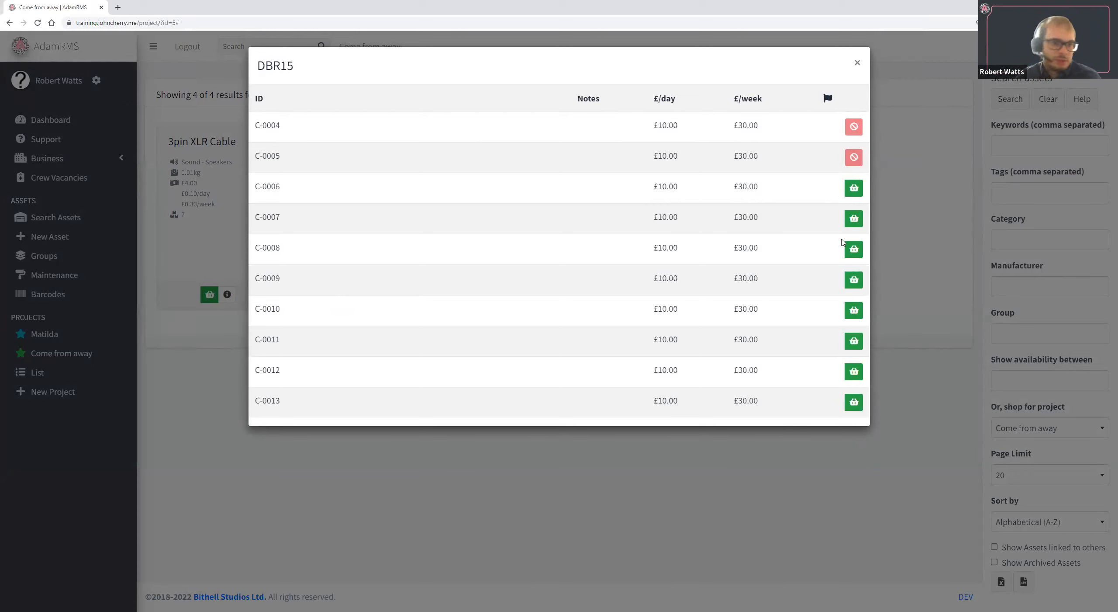
left_click(854, 189)
left_click(855, 218)
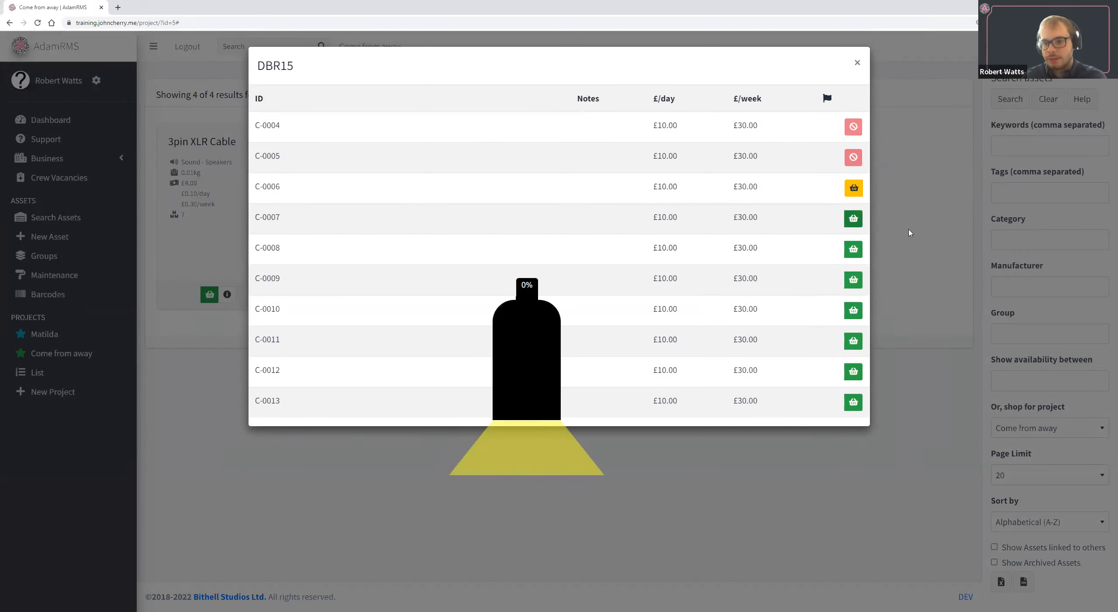
left_click(949, 246)
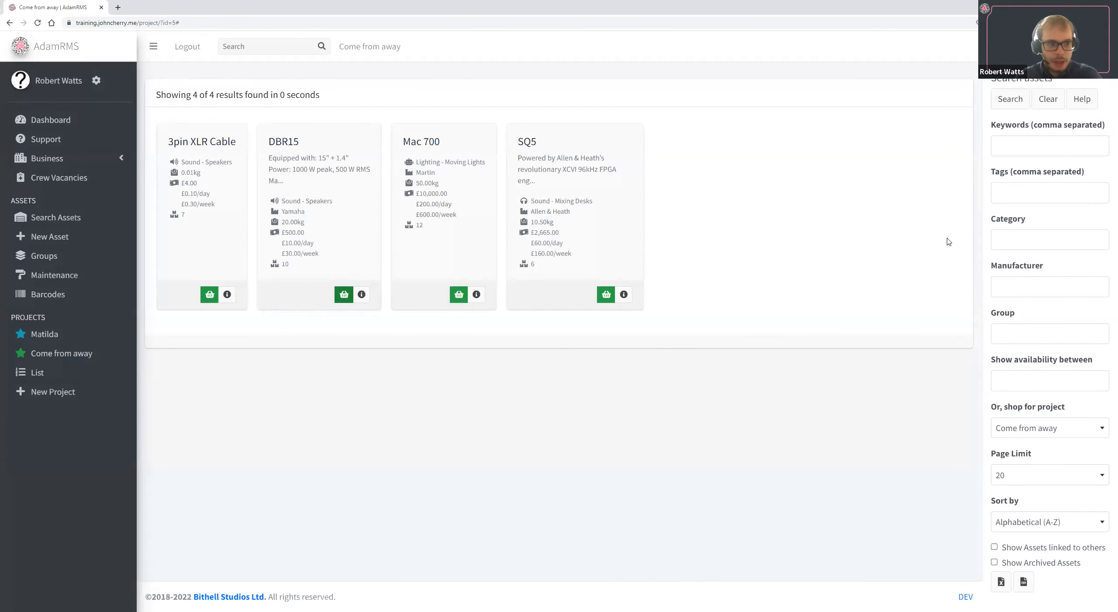
Review the Projects Demo assets assigned to Come from away, with all items expanded to show individual masses and prices.
left_click(110, 353)
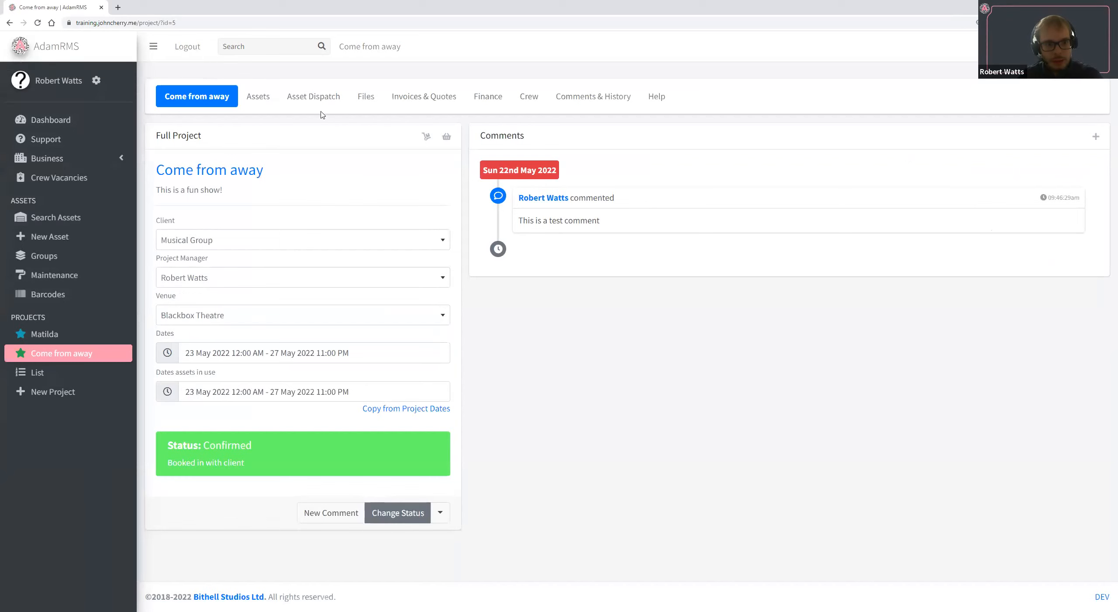
left_click(244, 88)
left_click(247, 135)
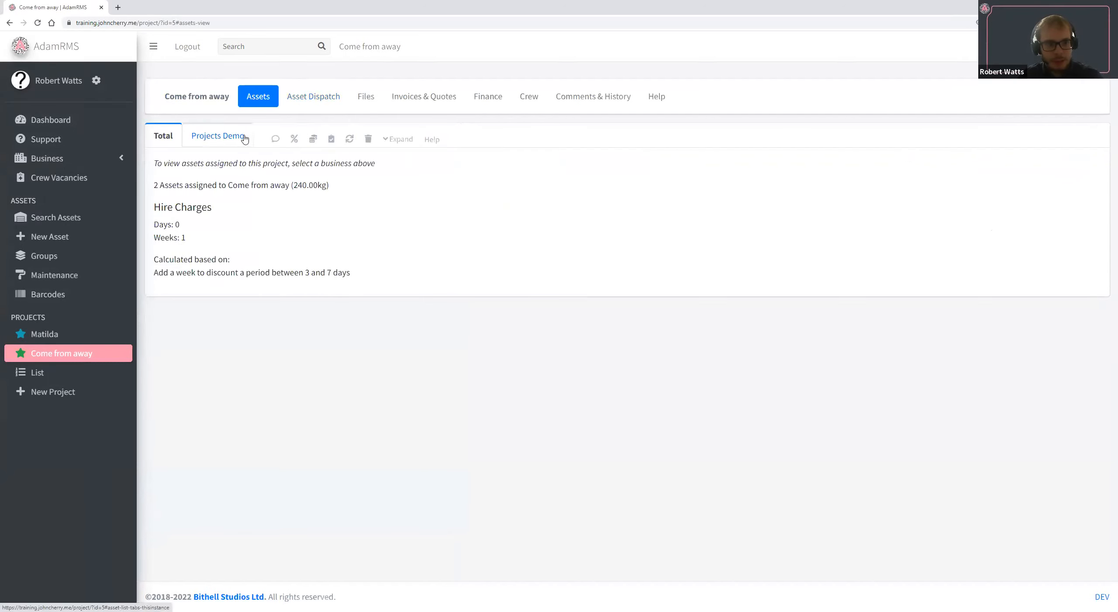
left_click(401, 140)
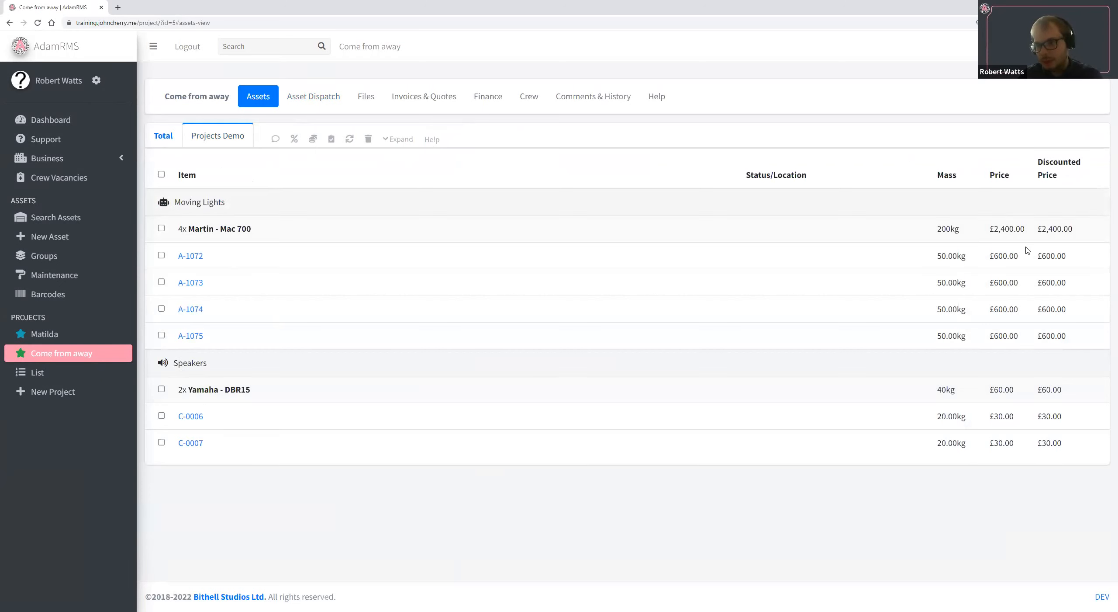
left_click_drag(1047, 387, 1058, 456)
left_click(1059, 456)
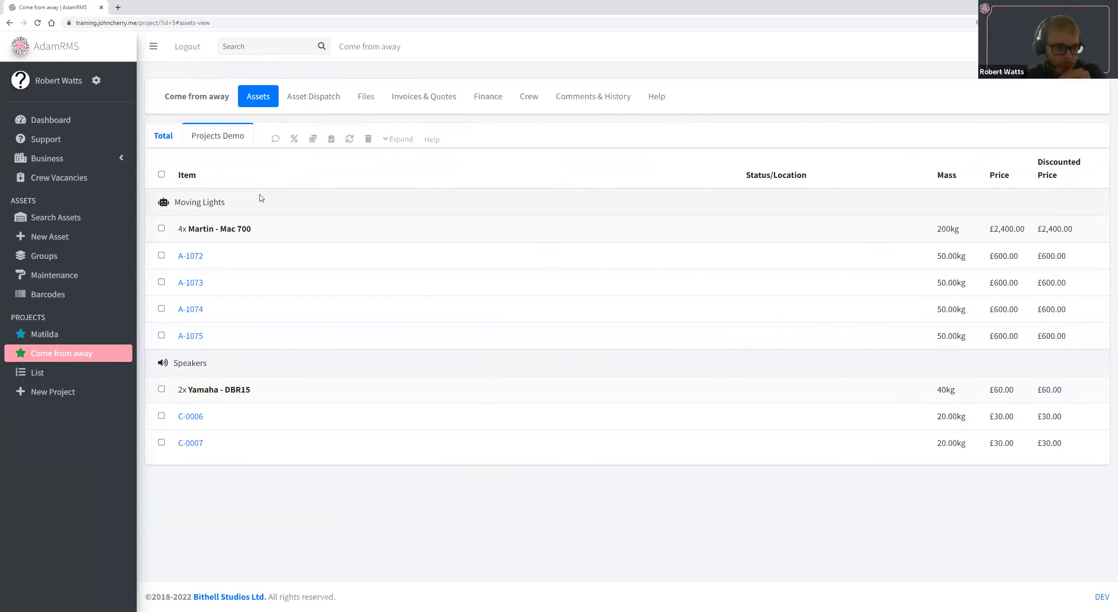
Add the Sound asset group to Come from away and bring up the project's updated Projects Demo asset list.
left_click(74, 256)
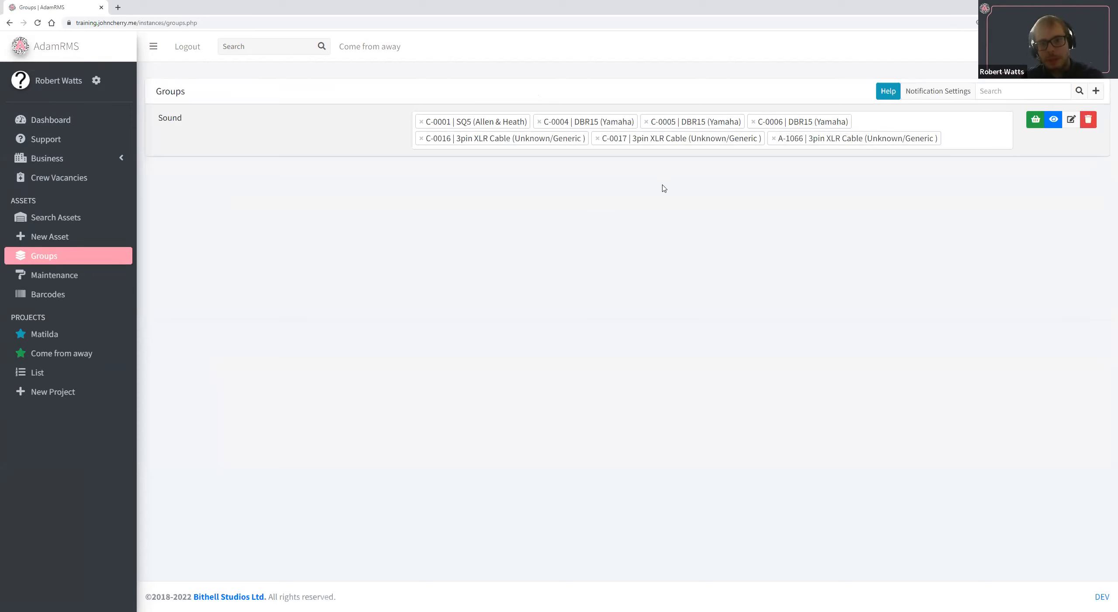
left_click(1036, 121)
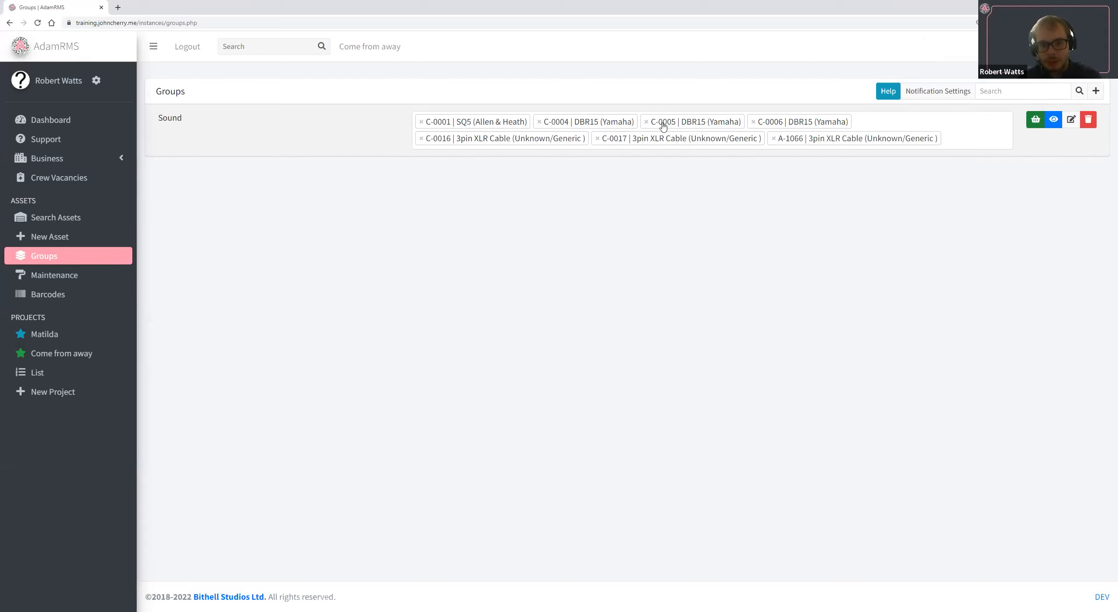
left_click(103, 351)
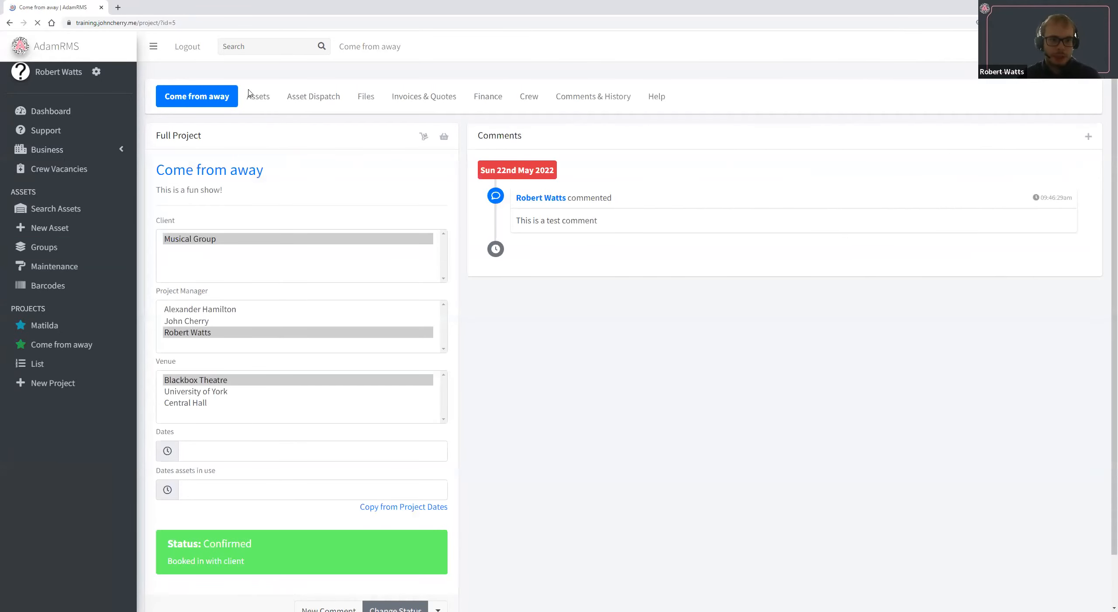
left_click(256, 95)
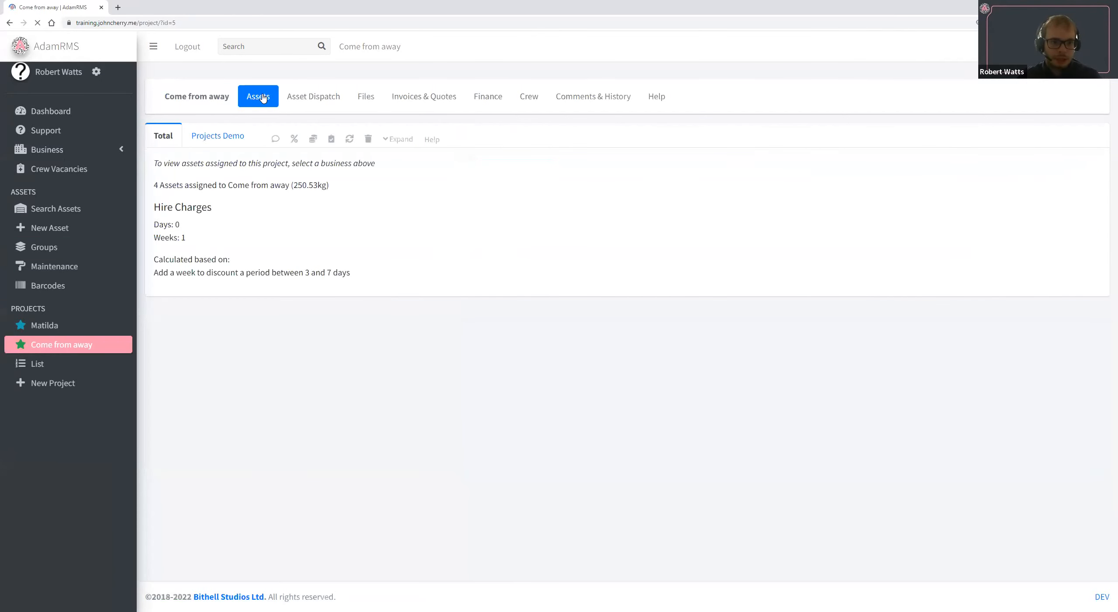
left_click(250, 137)
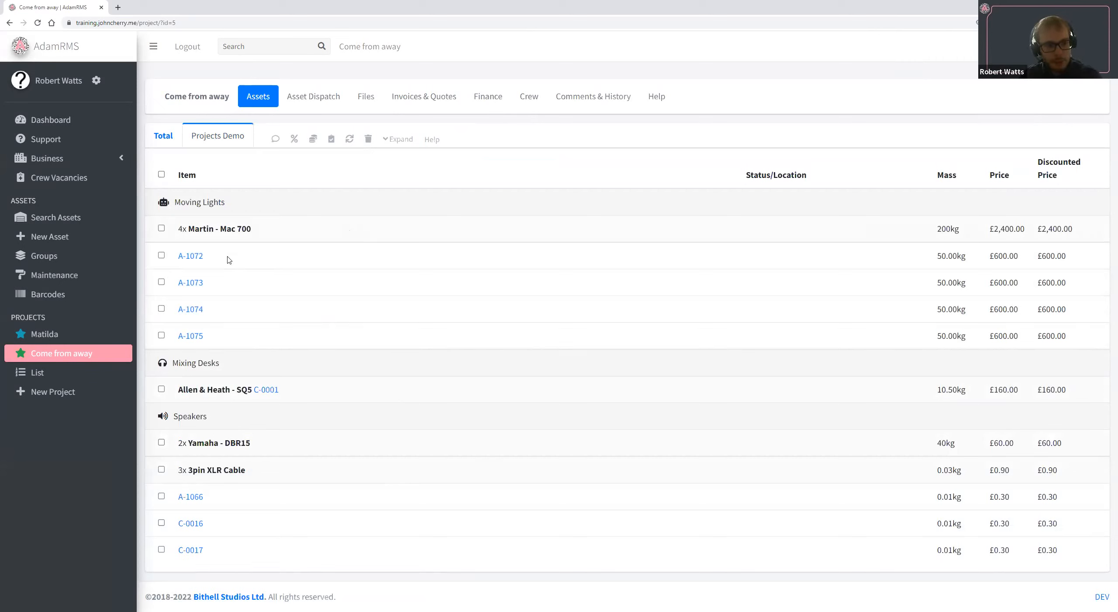
Remove 3pin XLR Cable A-1066 from the project's assigned assets.
left_click(327, 468)
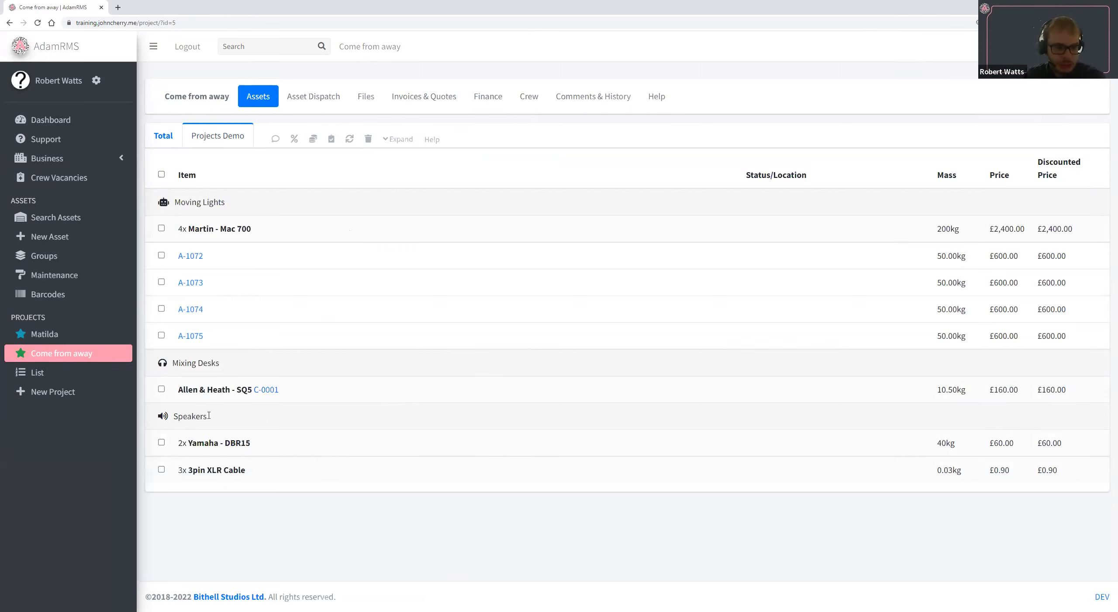
left_click(264, 466)
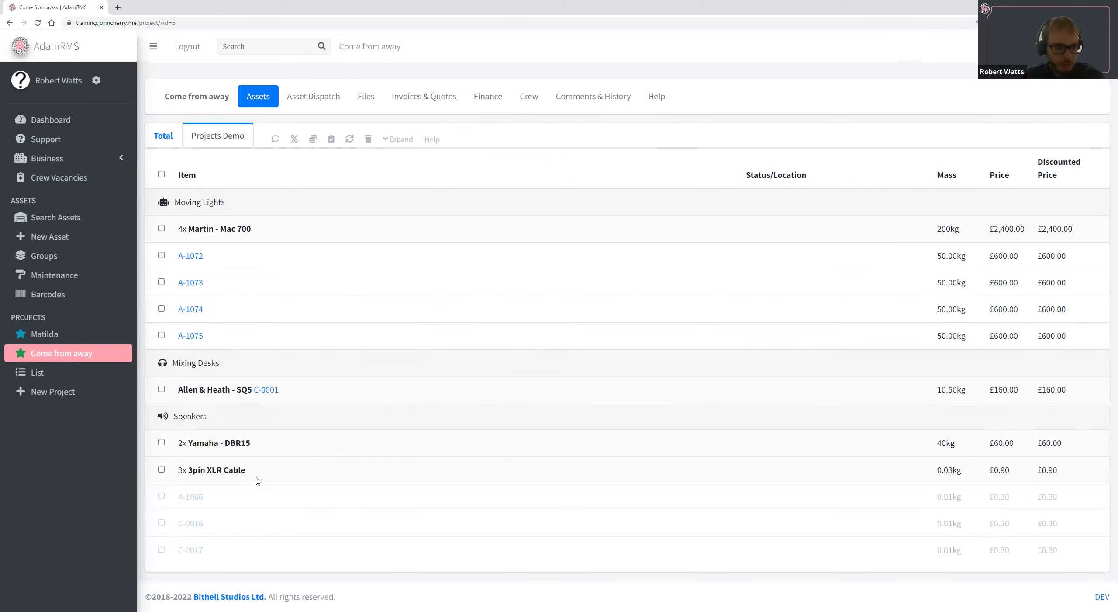
left_click(162, 496)
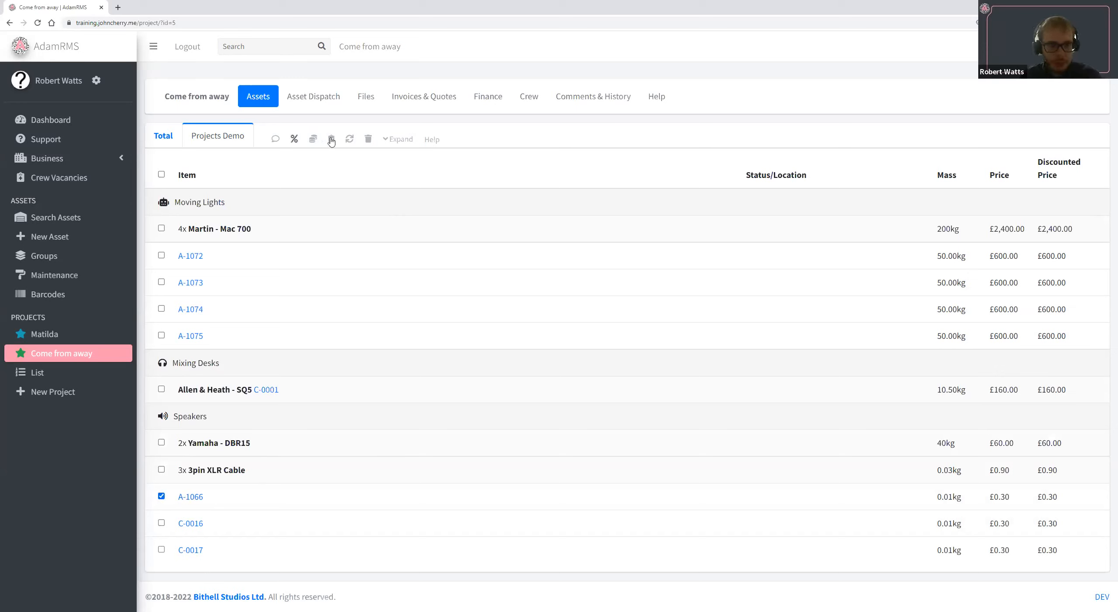
left_click(369, 140)
left_click(644, 108)
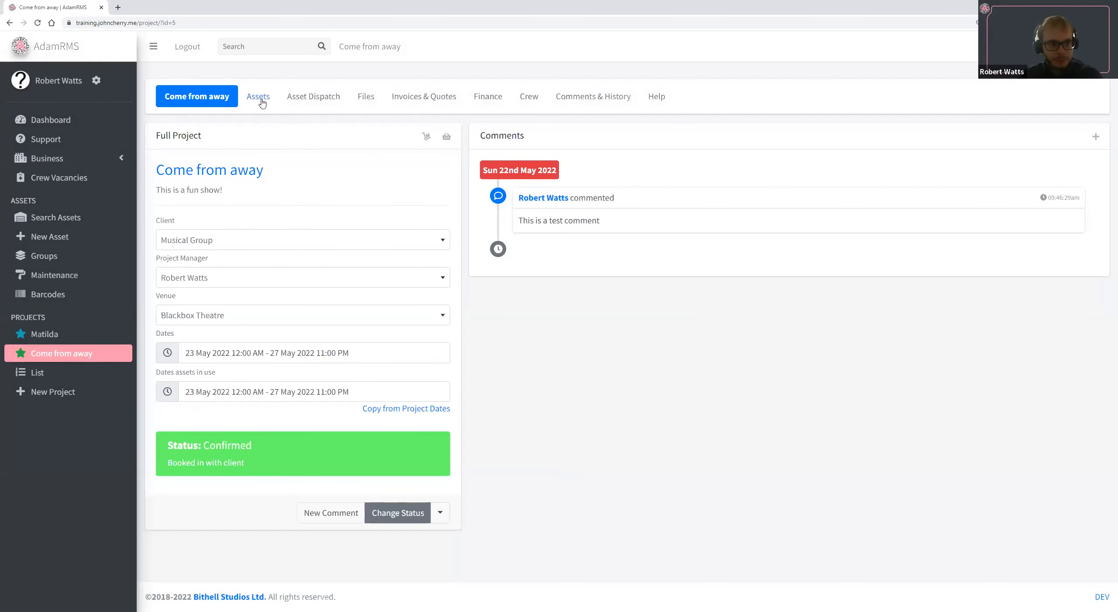
Apply a 50% discount to all the Martin Mac 700 lights in the project's Projects Demo assets.
left_click(260, 98)
left_click(227, 136)
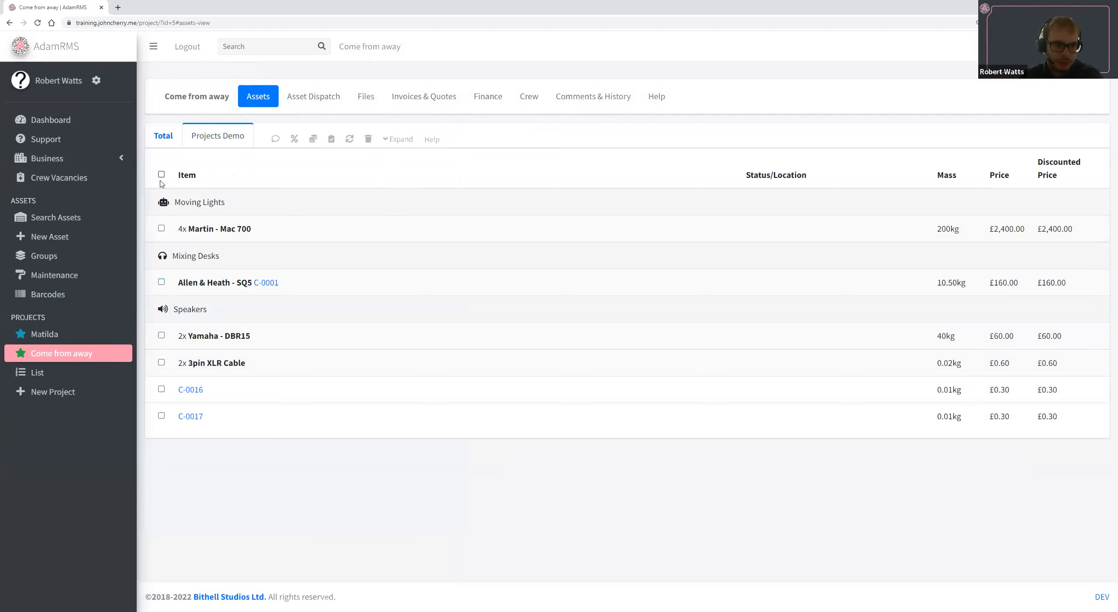
left_click(161, 228)
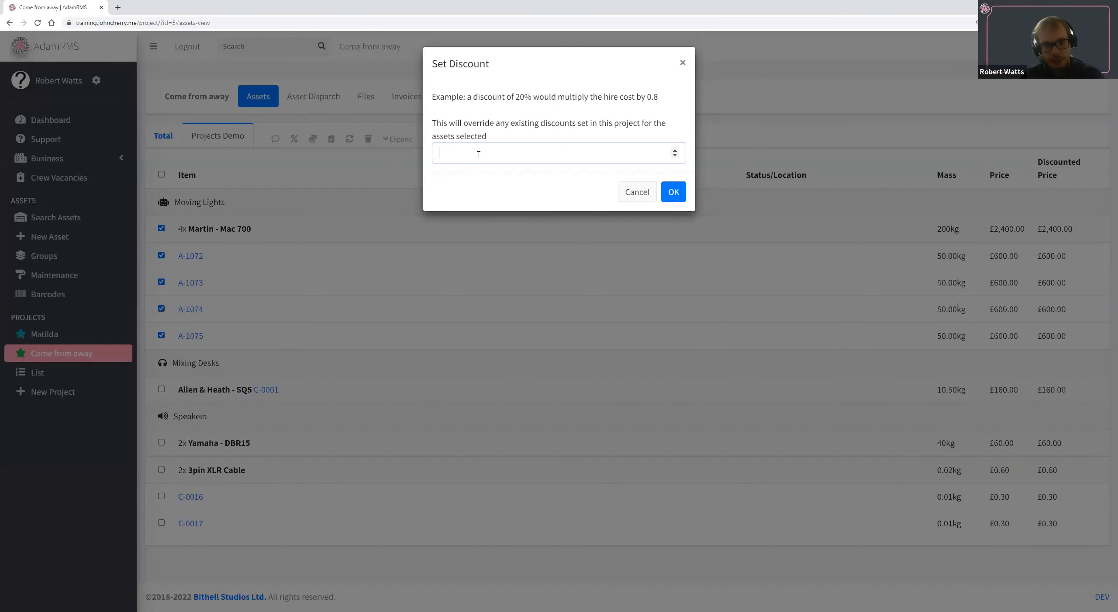
left_click(479, 155)
type("50")
left_click(682, 193)
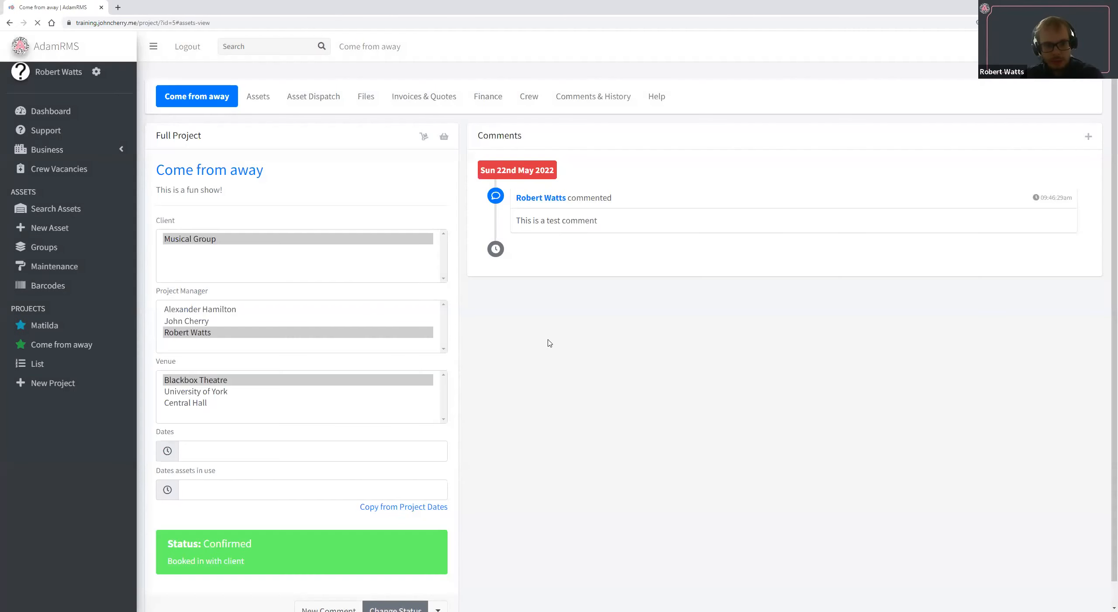
Examine the discounted prices of the individual Mac 700 lights and the project's total asset summary.
left_click(248, 93)
left_click(240, 133)
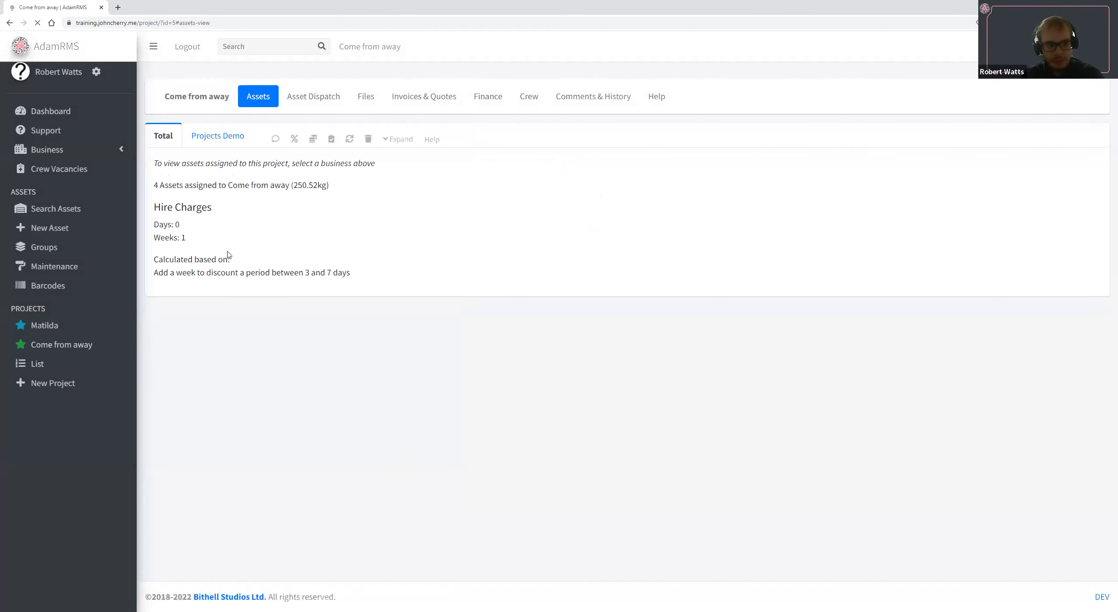
left_click(400, 140)
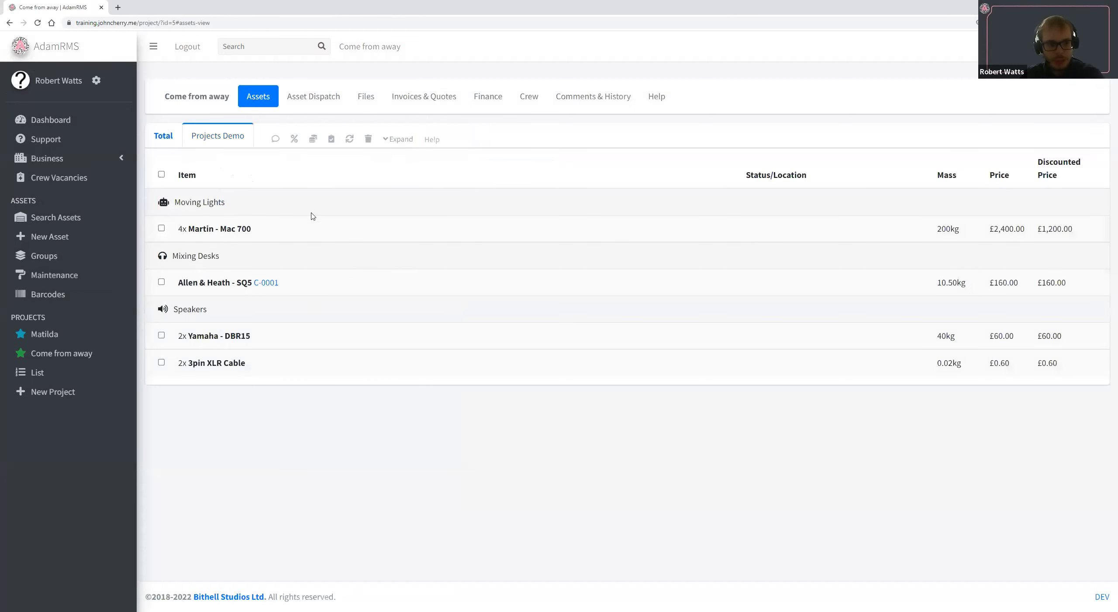
left_click(467, 236)
triple_click(1080, 257)
double_click(1080, 283)
double_click(1073, 310)
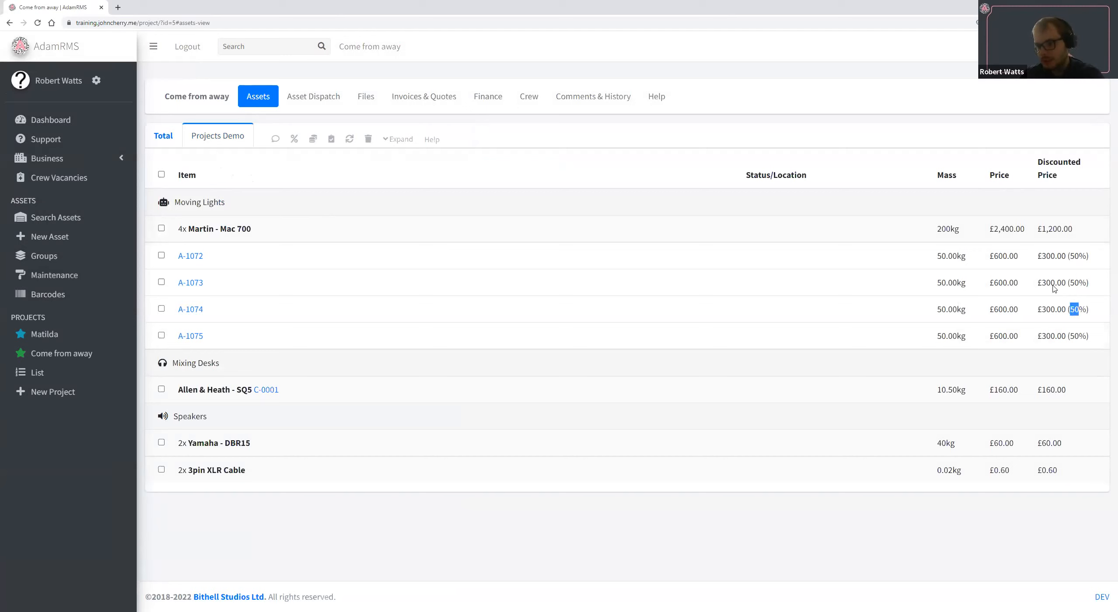
triple_click(994, 257)
double_click(1054, 309)
left_click(174, 138)
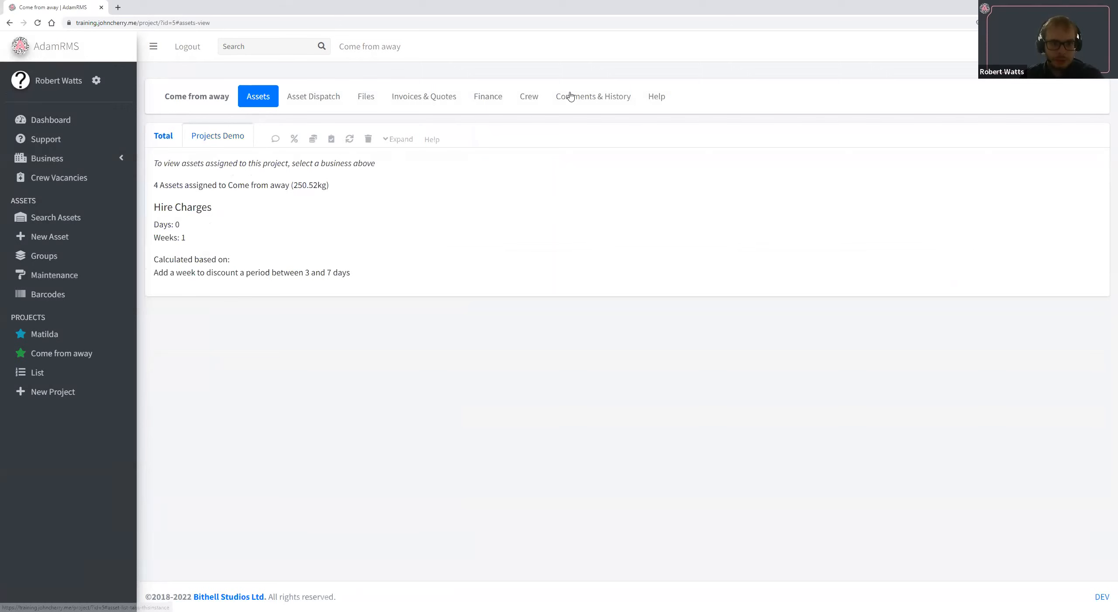
Set a custom price of 306 for all the Martin Mac 700 lights in Projects Demo and check their individual prices.
left_click(227, 136)
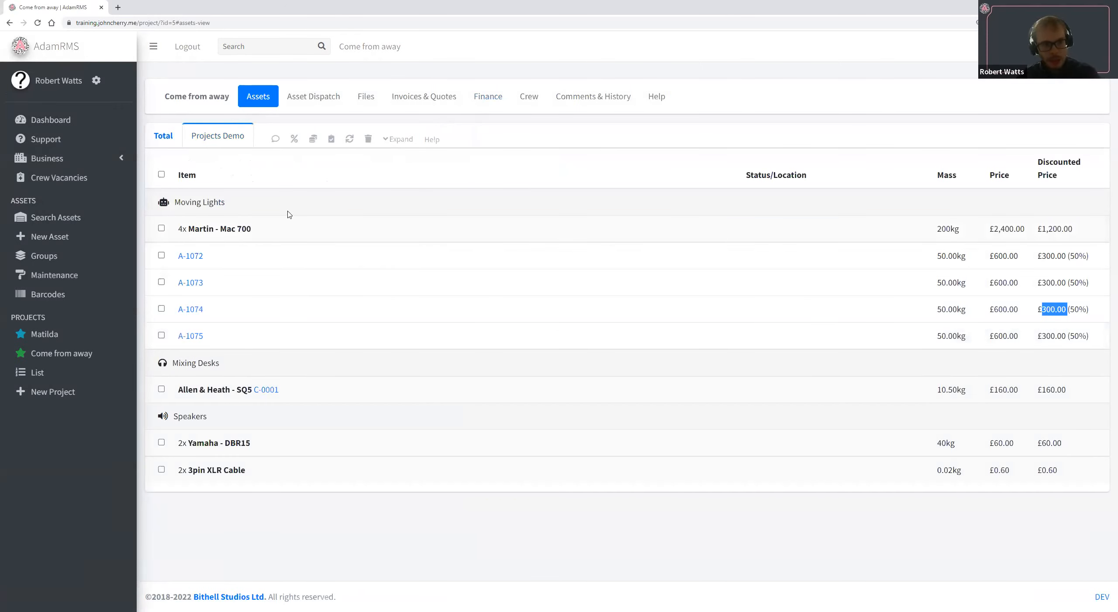
left_click(161, 228)
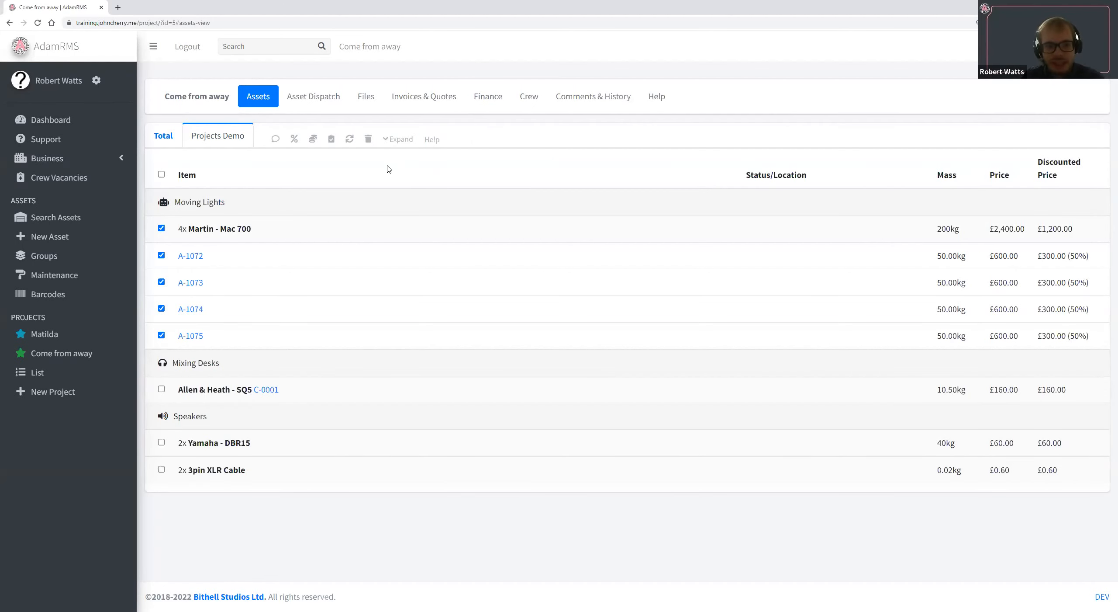
left_click(312, 141)
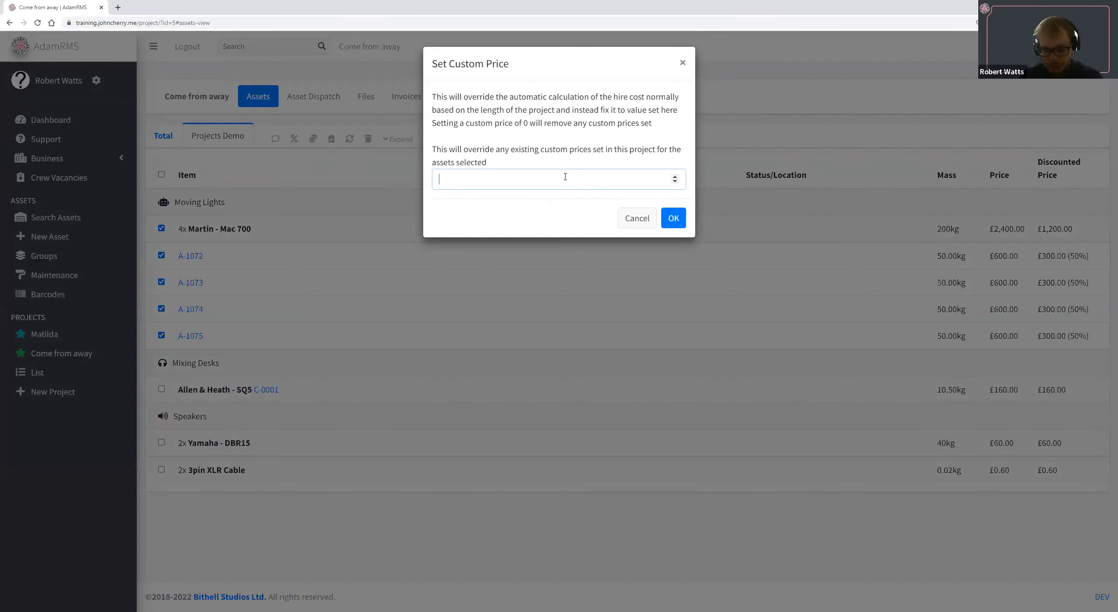
type("20.")
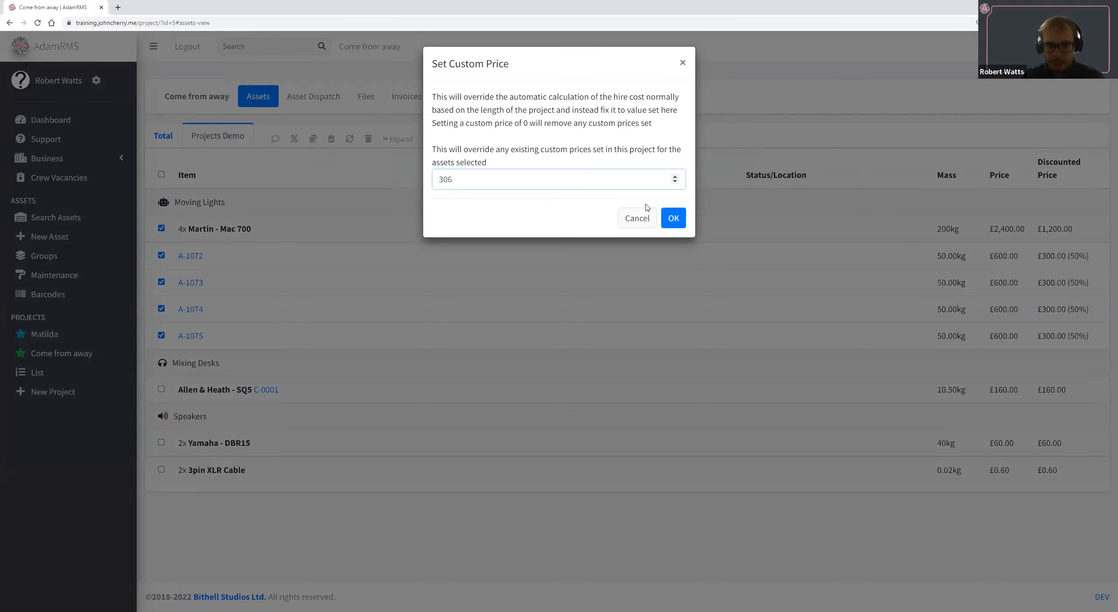
left_click(673, 218)
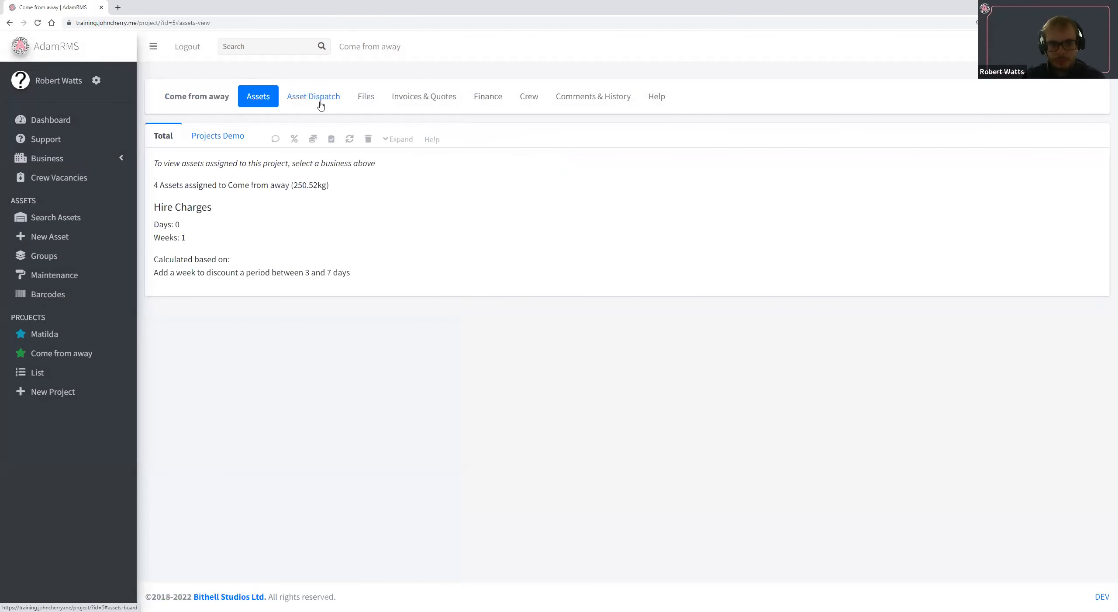
left_click(239, 137)
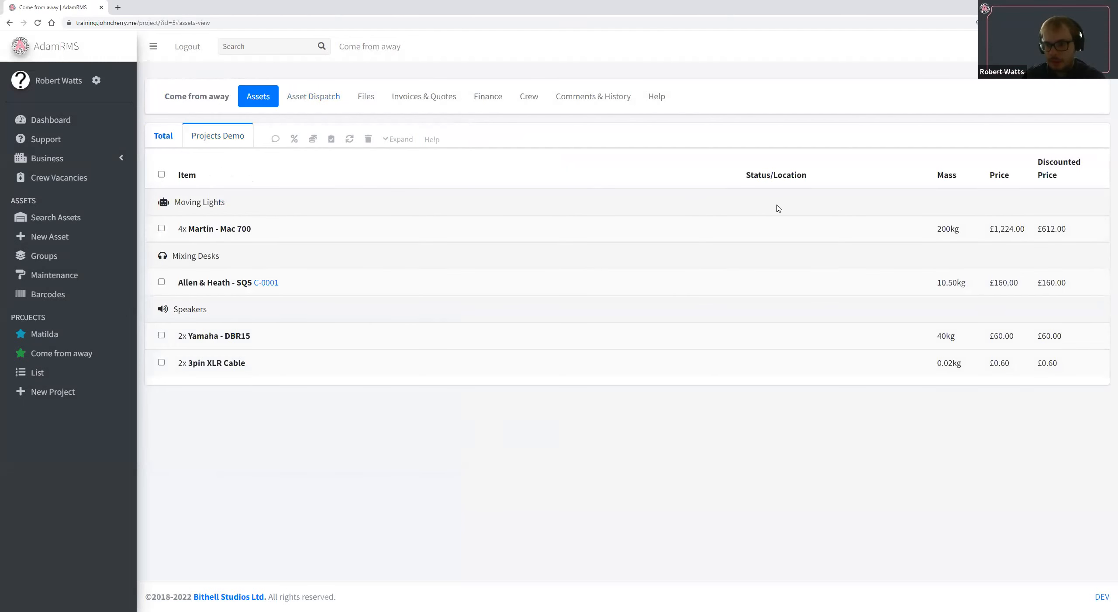
left_click(336, 232)
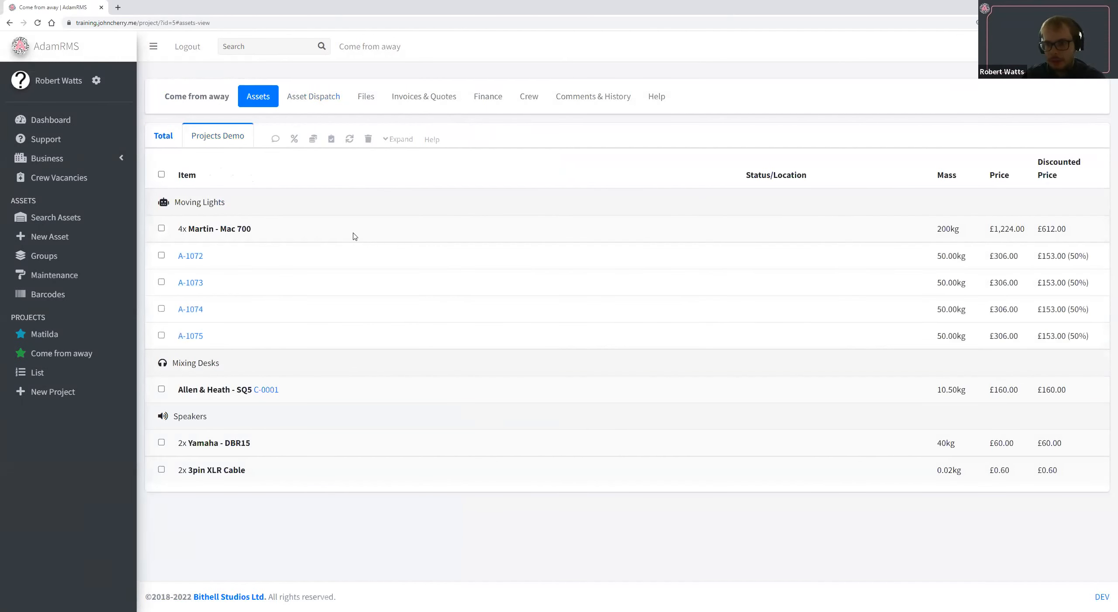
double_click(1002, 256)
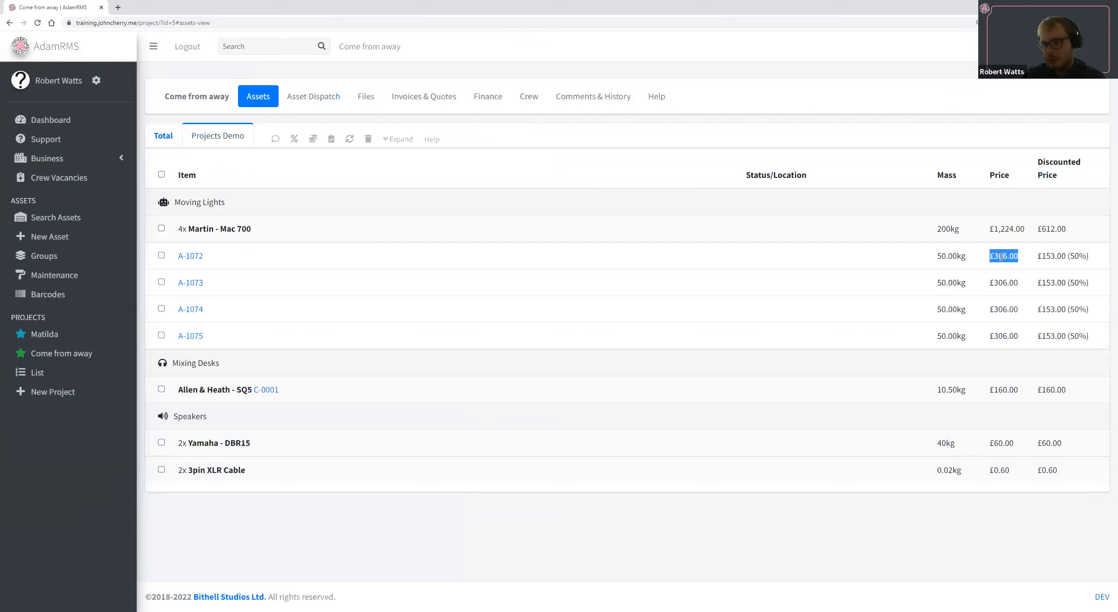
left_click_drag(1043, 259, 1090, 255)
left_click(1050, 256)
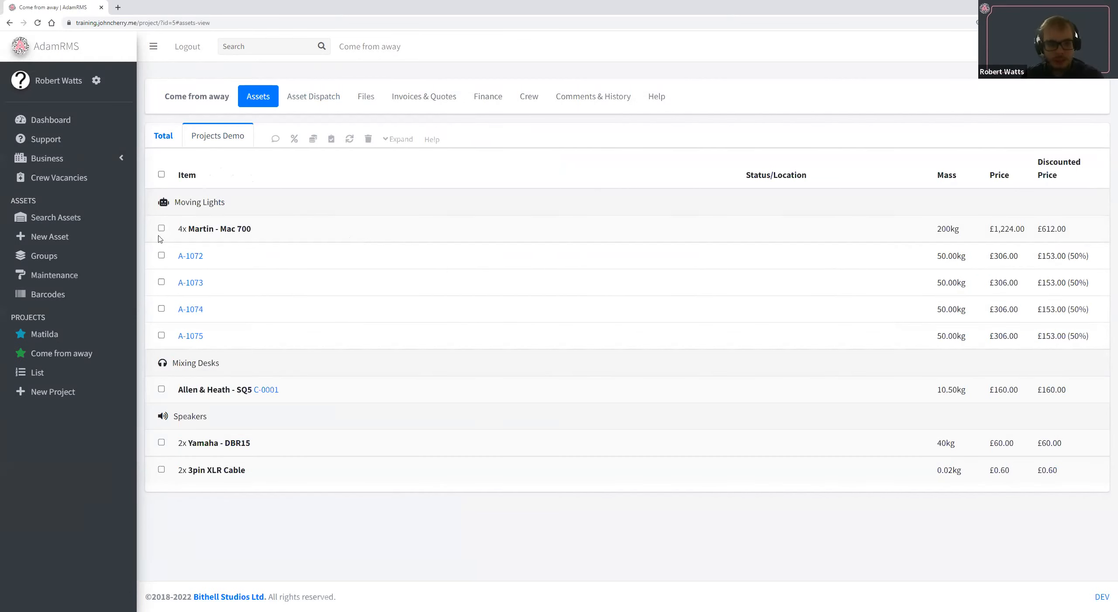
Apply a 100% discount to all the Martin Mac 700 lights and check the discounted price of A-1072.
left_click(161, 228)
left_click(294, 138)
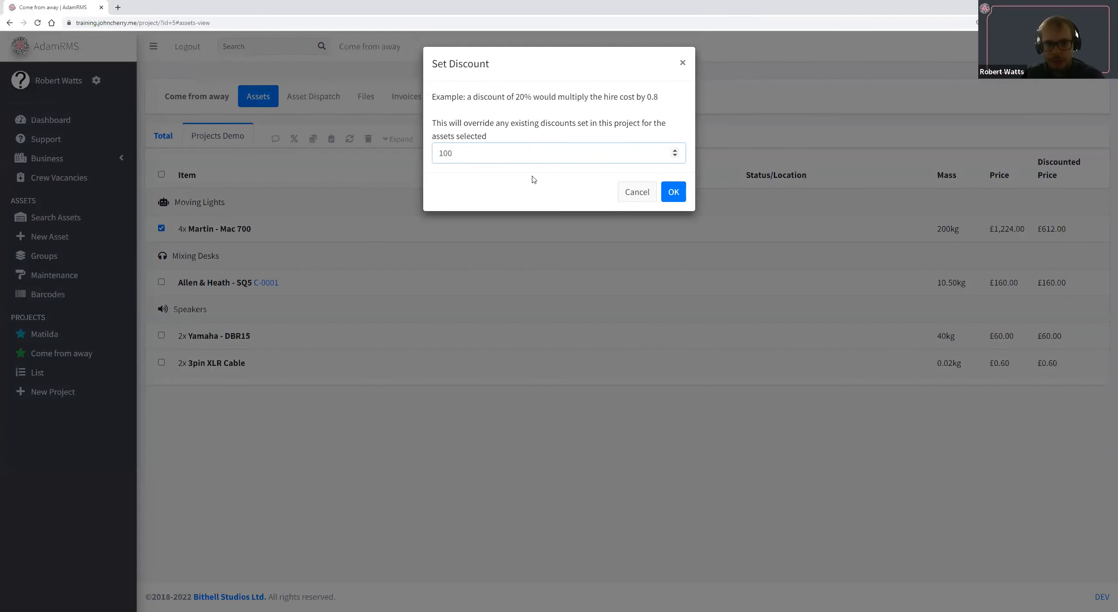
left_click(675, 194)
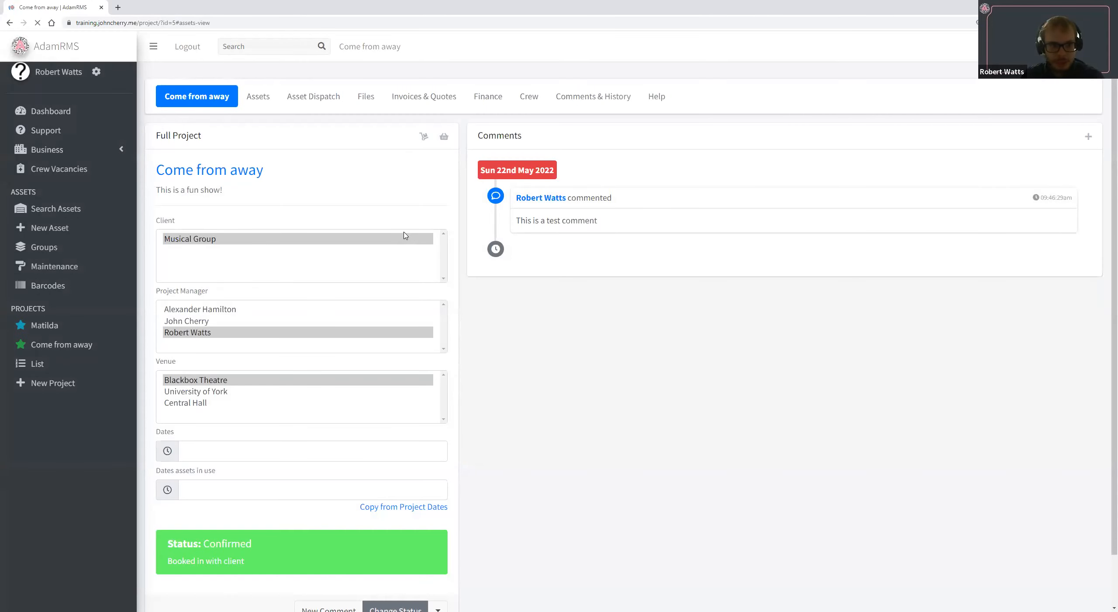
left_click(216, 137)
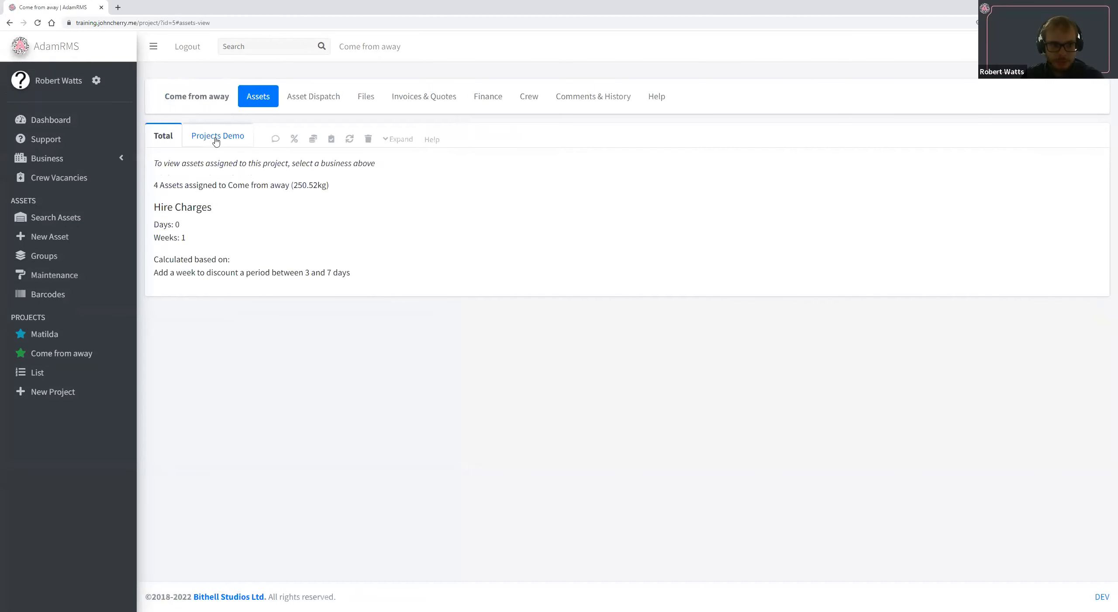
left_click(399, 139)
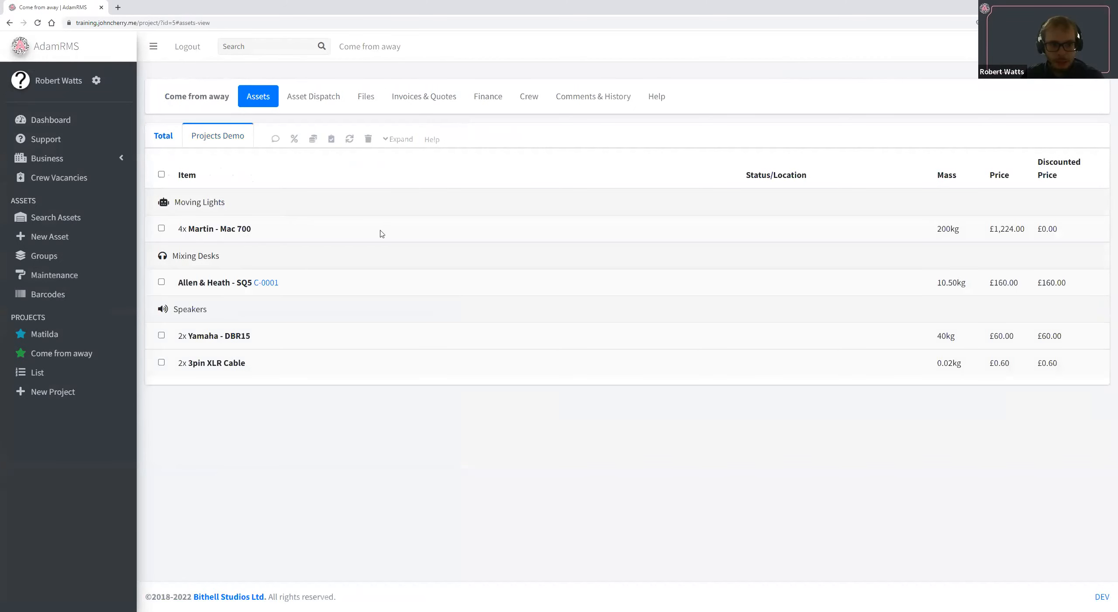
double_click(1049, 254)
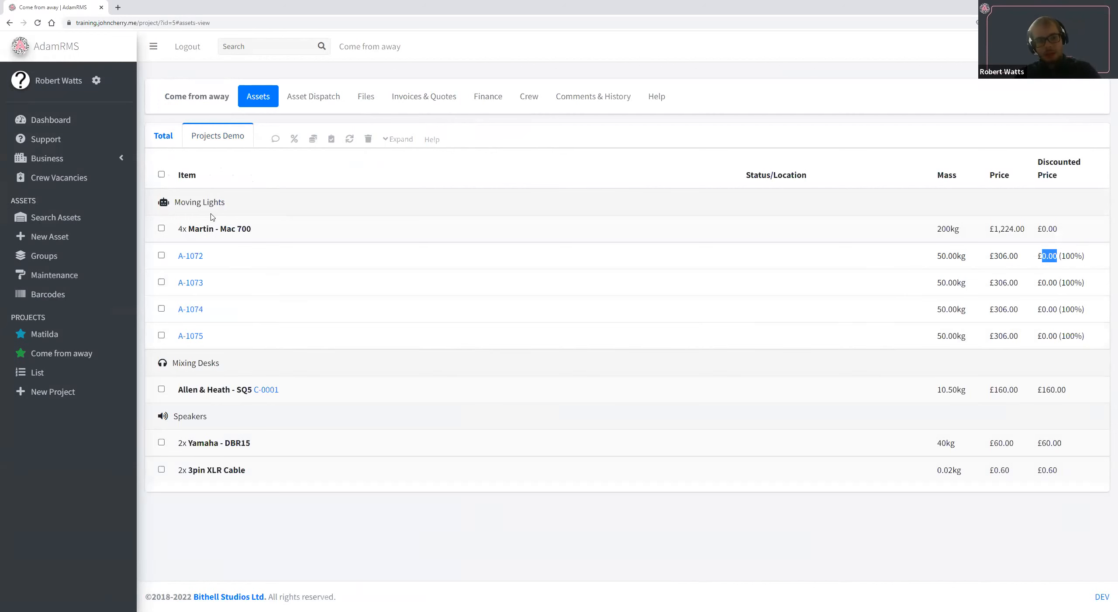
Remove the discount from all the Martin Mac 700 lights and check their prices in the Projects Demo assets.
left_click(162, 228)
left_click(293, 139)
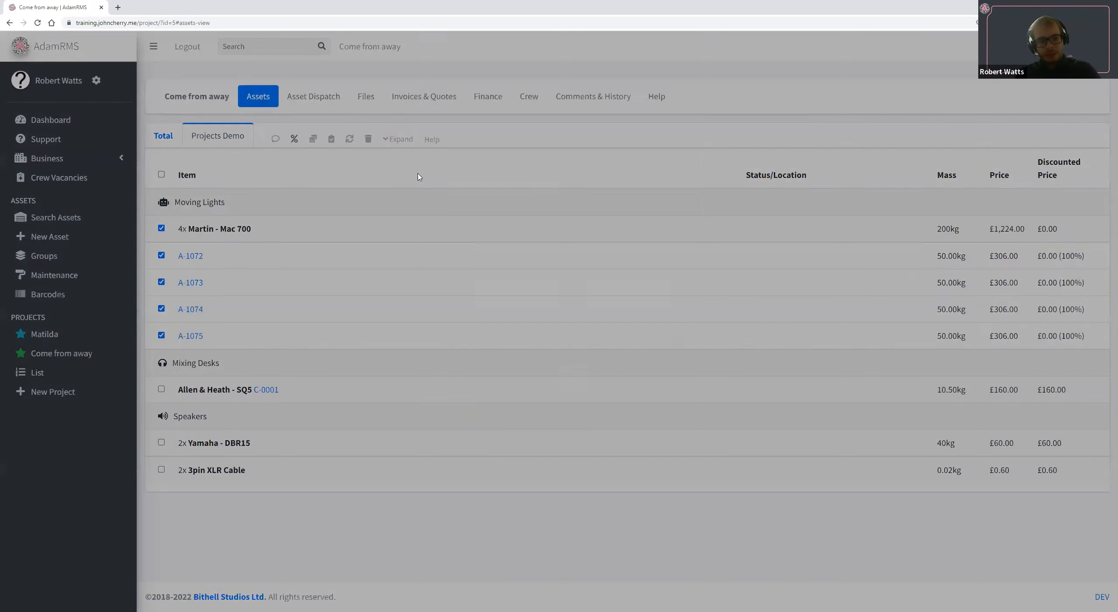
left_click(673, 191)
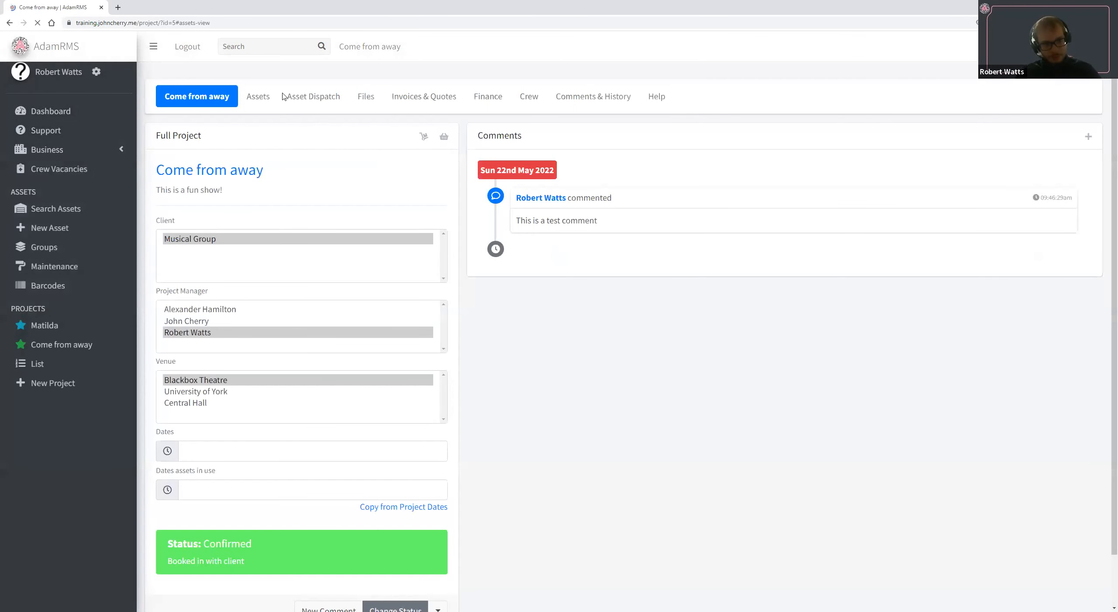
left_click(264, 98)
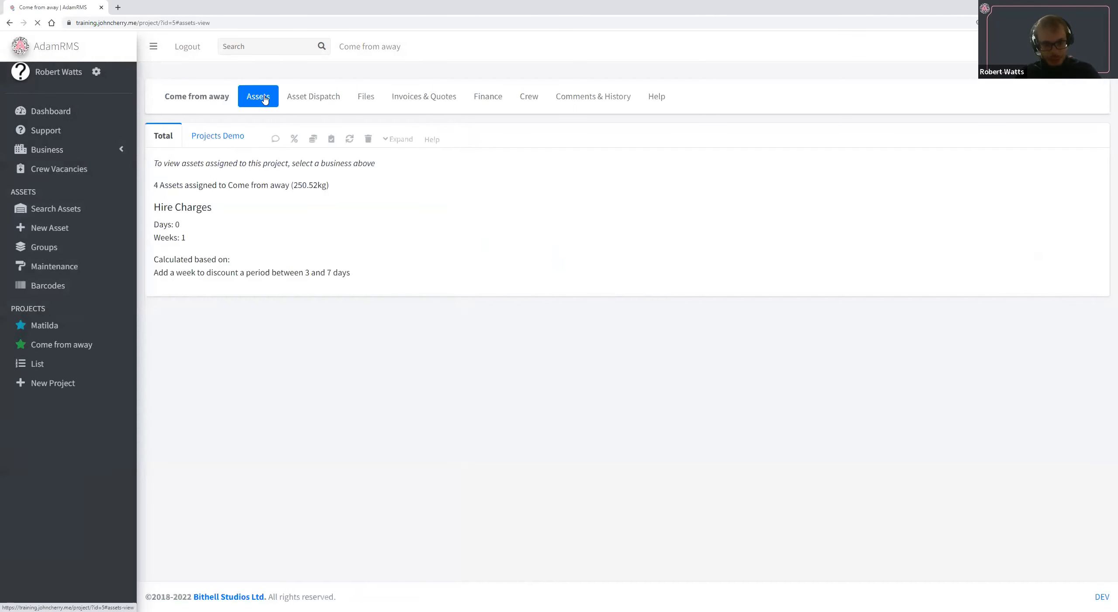
left_click(235, 136)
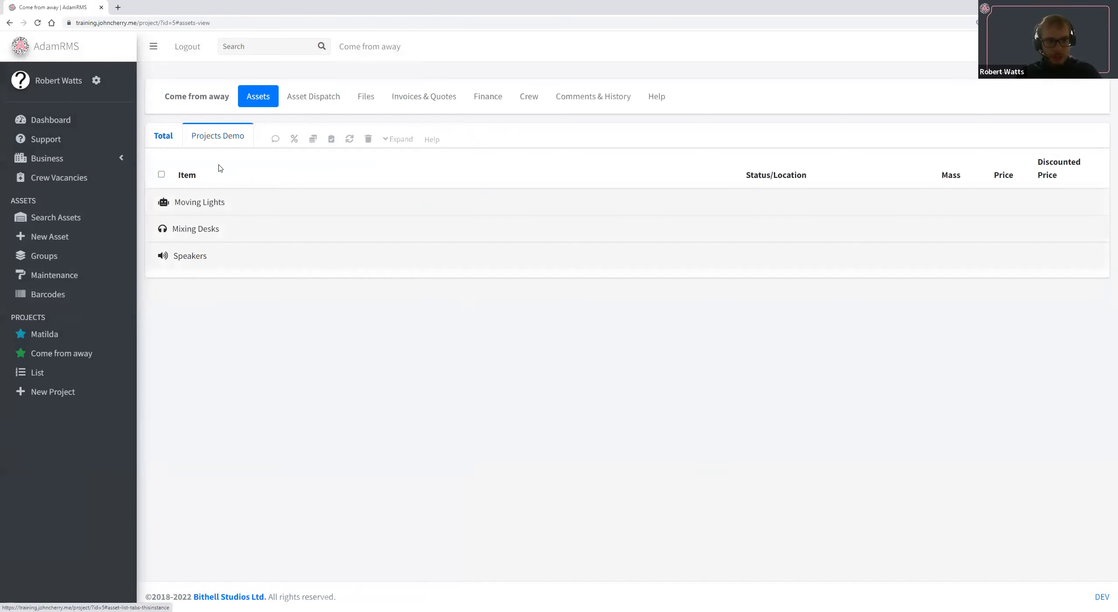
left_click(390, 138)
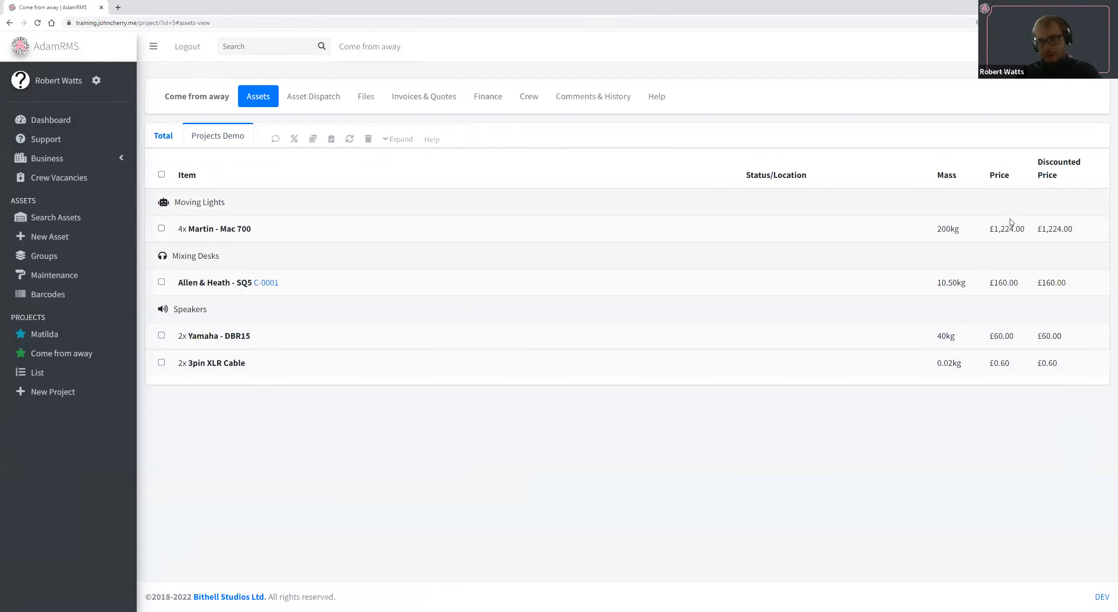
double_click(1057, 229)
left_click_drag(1060, 275, 1059, 309)
left_click(1024, 237)
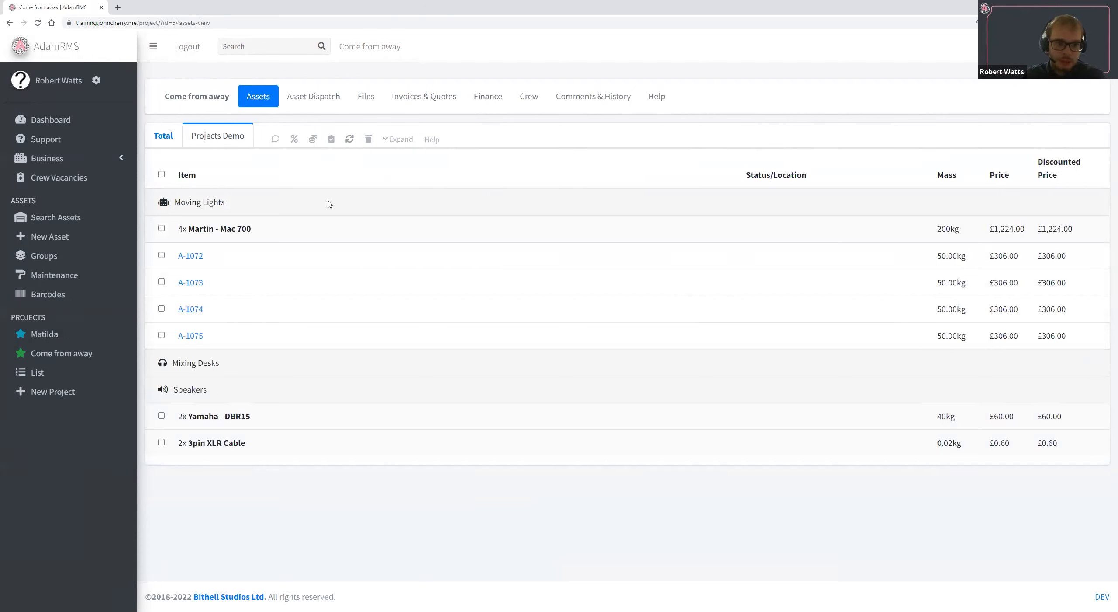
Try to swap the Yamaha DBR15 speaker C-0007 for C-0012 and check the project's assigned DBR15 speakers.
left_click(210, 441)
left_click(262, 418)
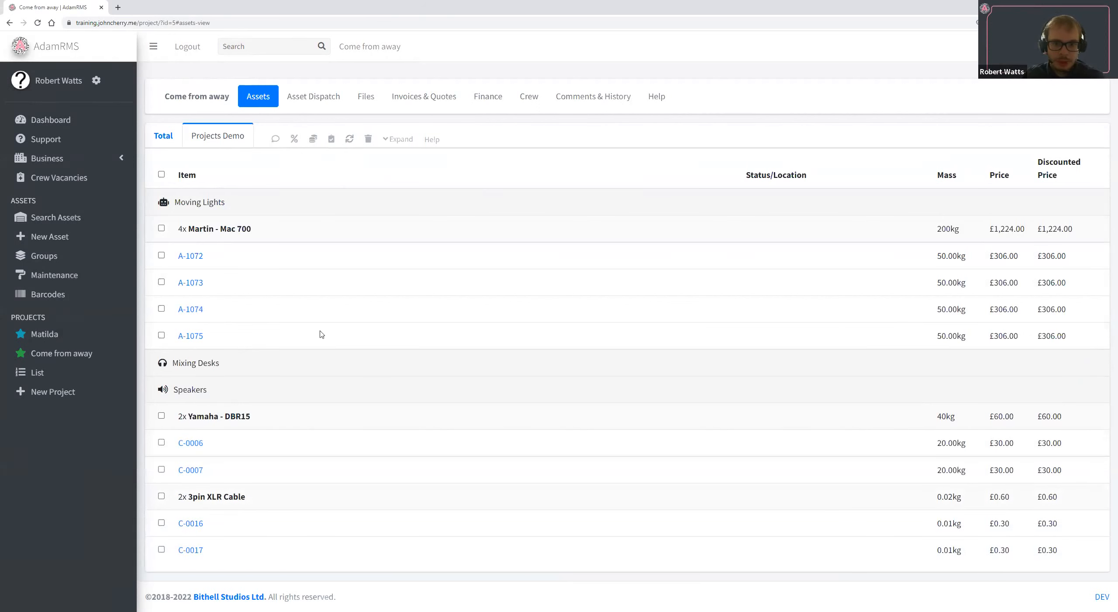
left_click(354, 139)
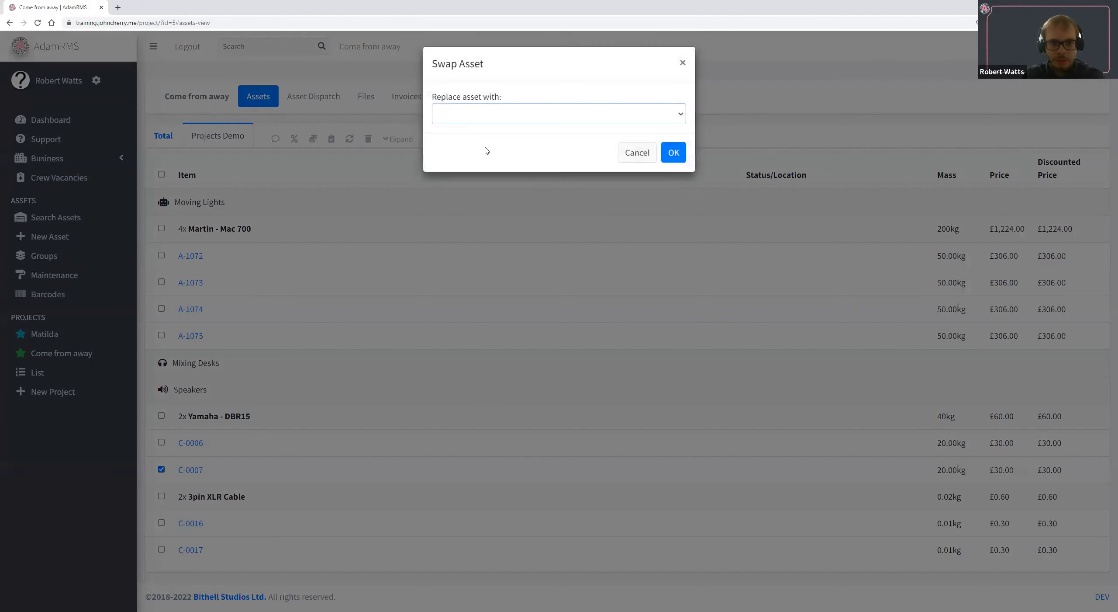
left_click(487, 117)
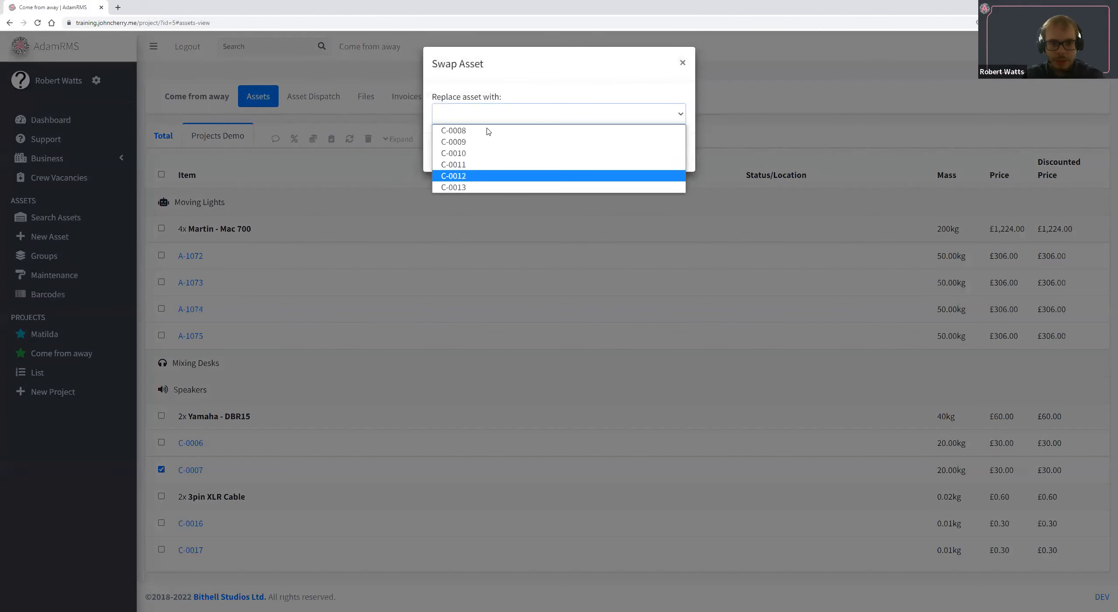
left_click(482, 176)
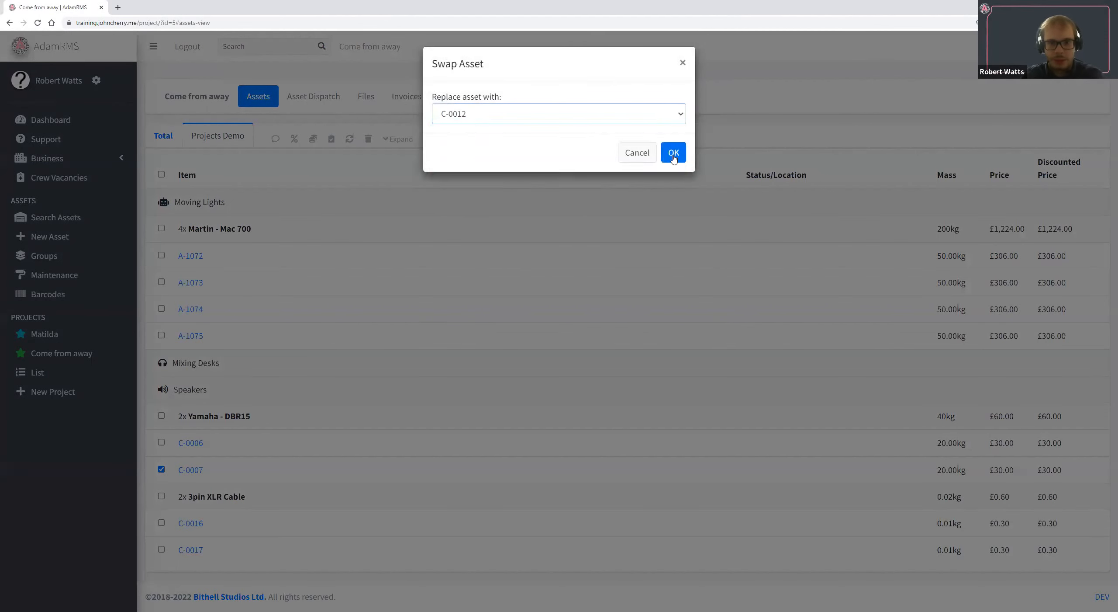
left_click(669, 149)
left_click(673, 111)
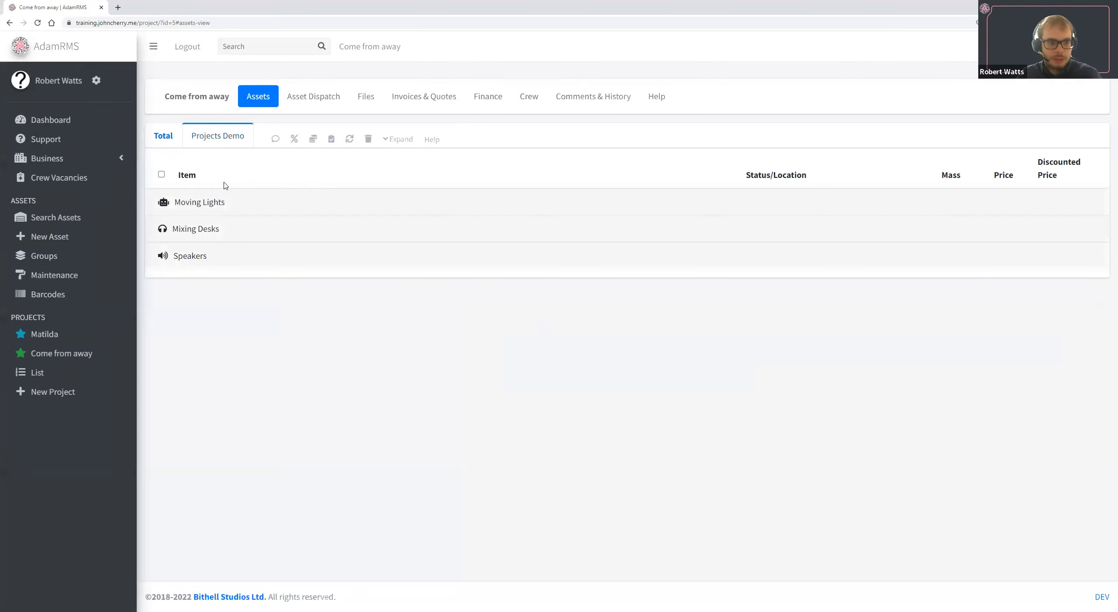
left_click(398, 139)
left_click(268, 334)
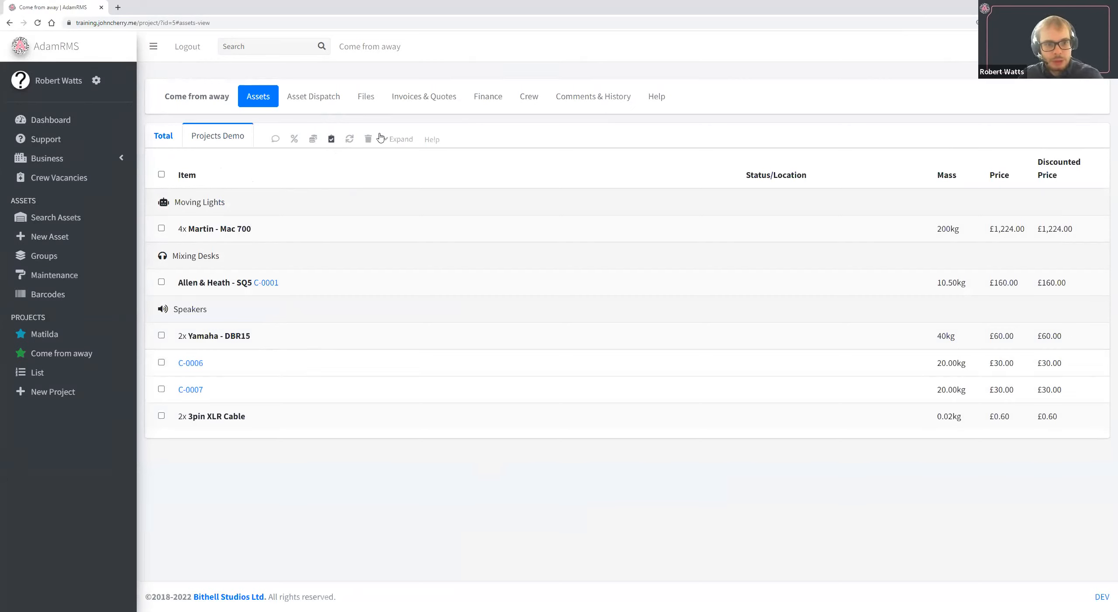
Advance Mac 700 A-1072 on the project's Asset Dispatch board from Pending pick through each stage to Awaiting Check-in.
left_click(309, 101)
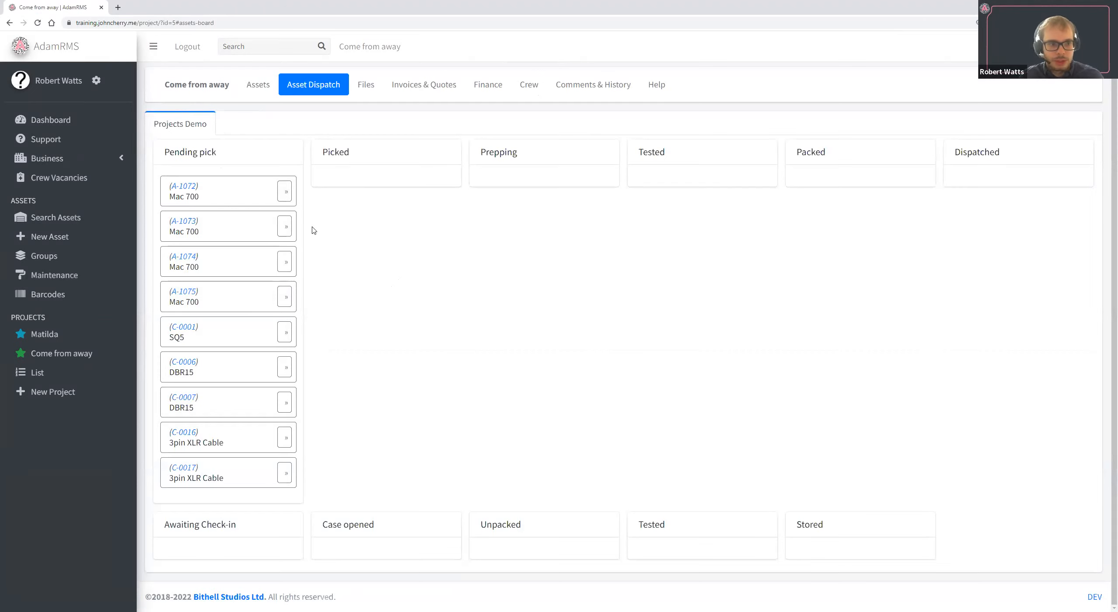
left_click(285, 191)
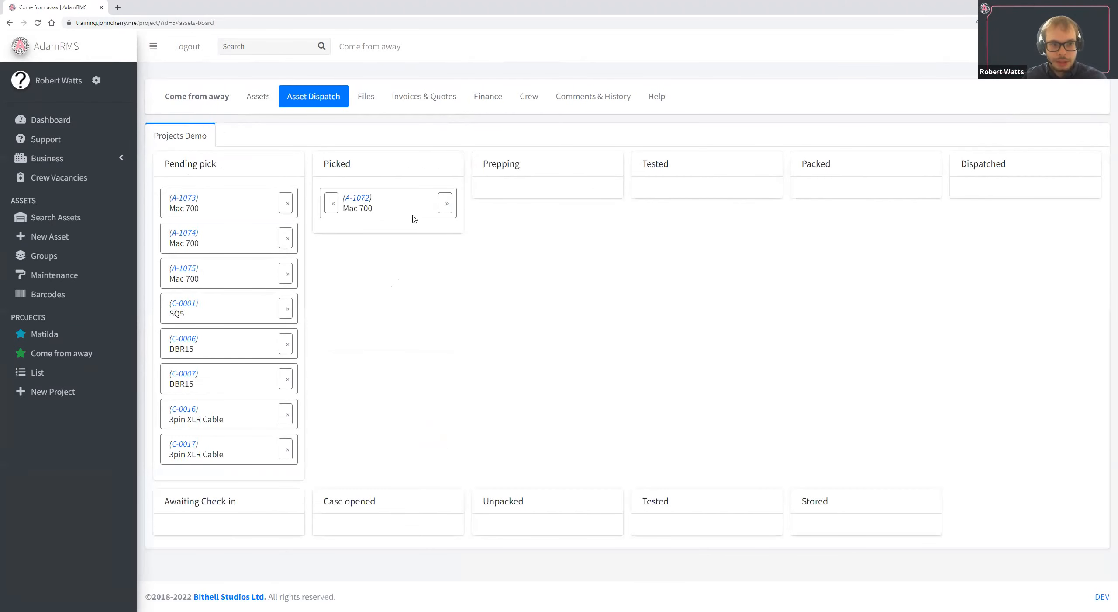
left_click(444, 203)
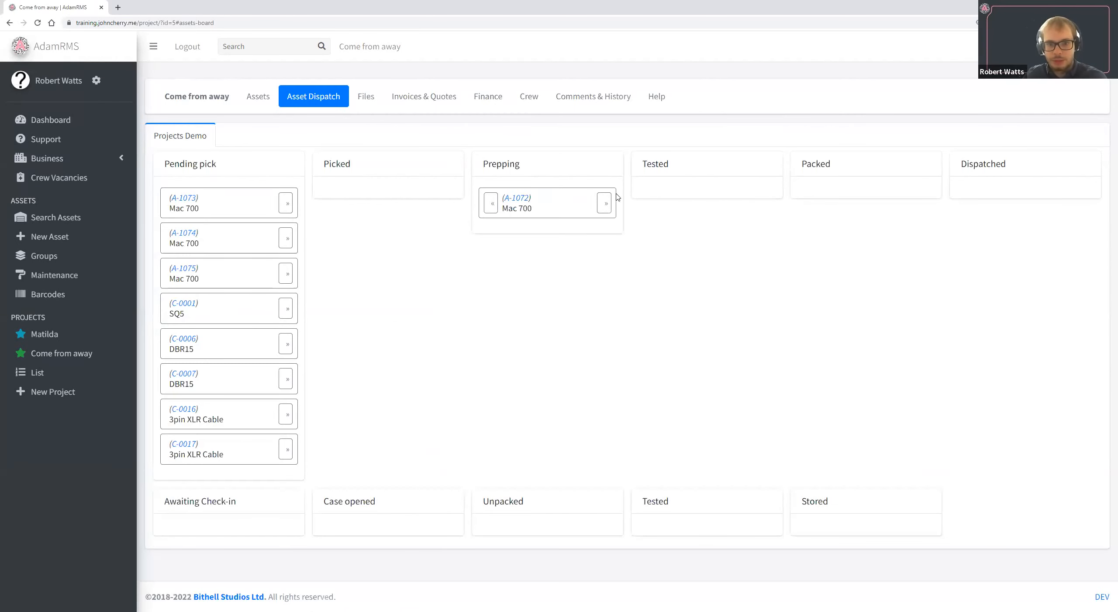
left_click(606, 203)
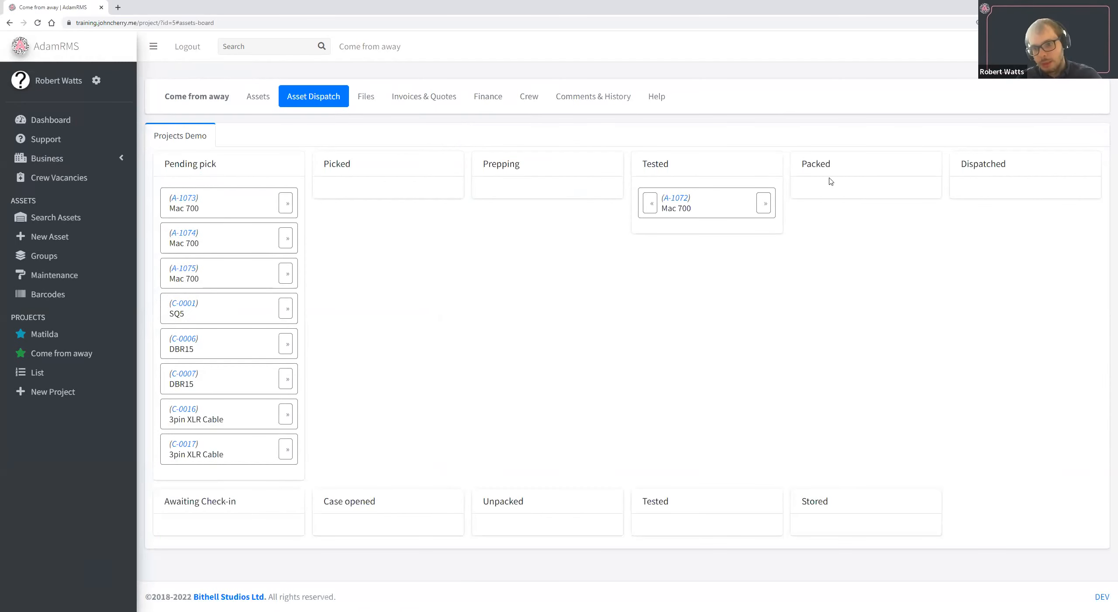
left_click(765, 203)
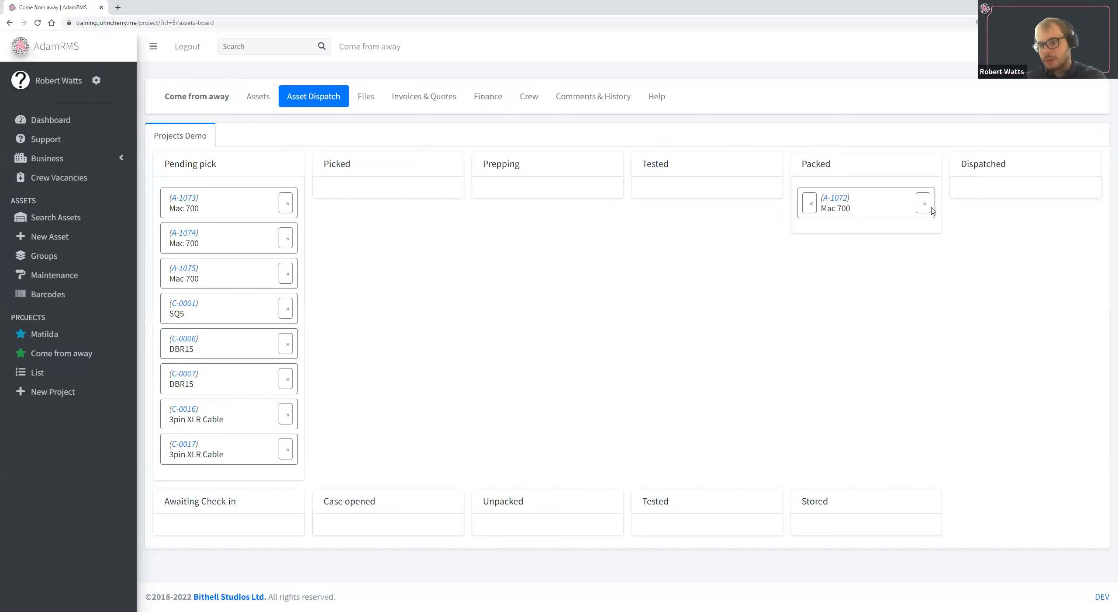
left_click(929, 206)
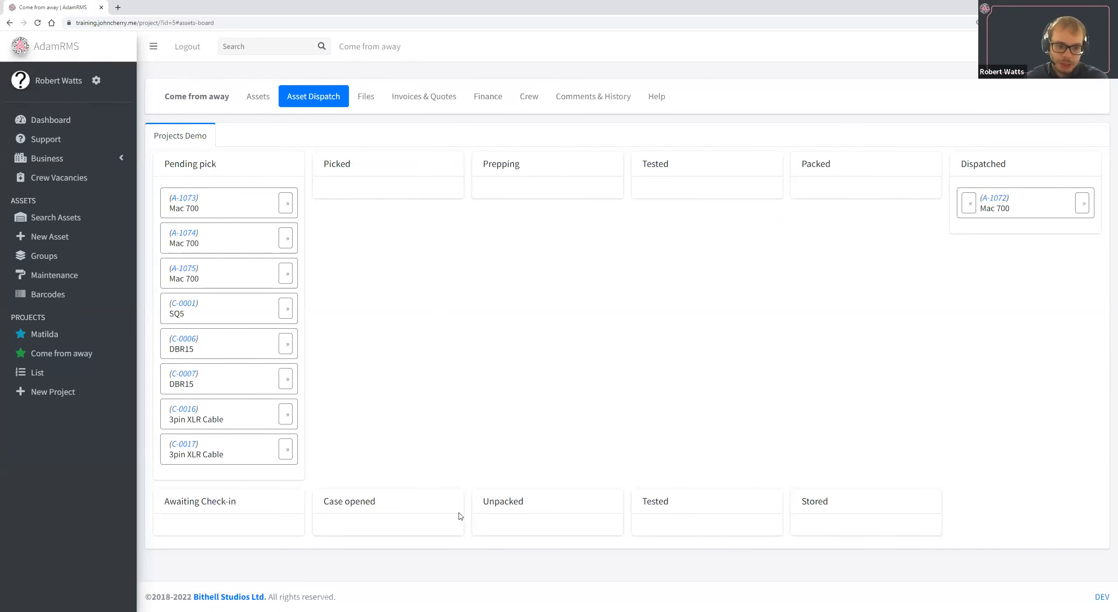
left_click(1085, 205)
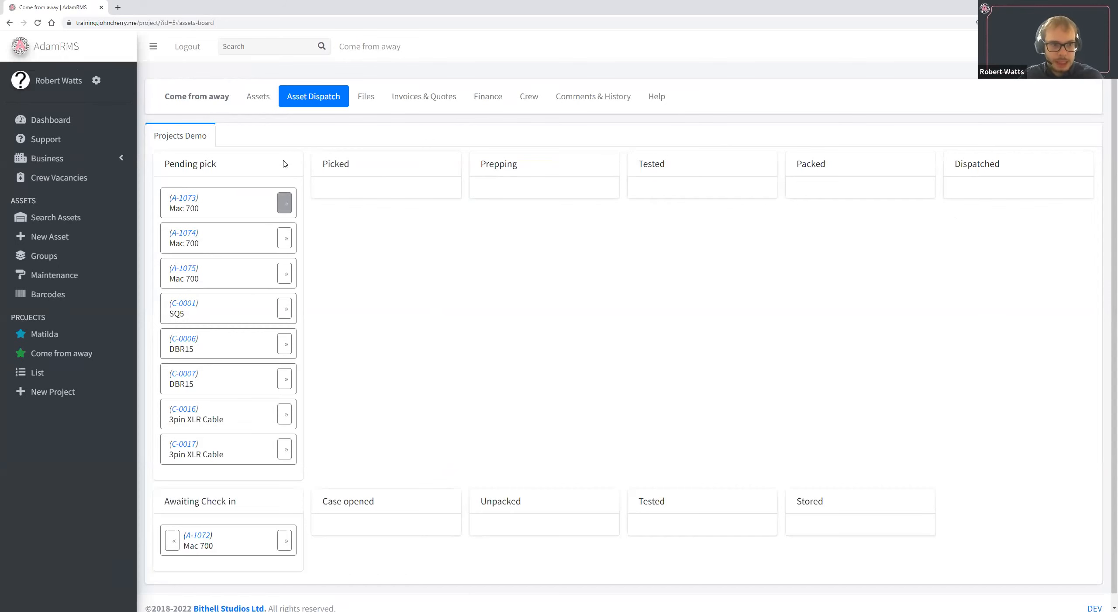
left_click(262, 99)
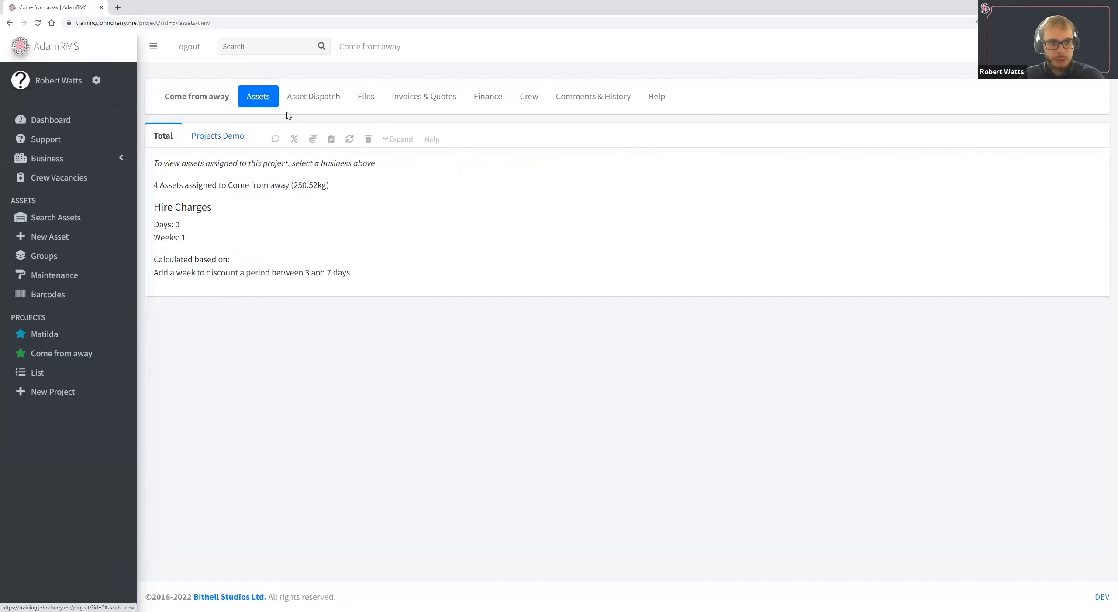
left_click(296, 95)
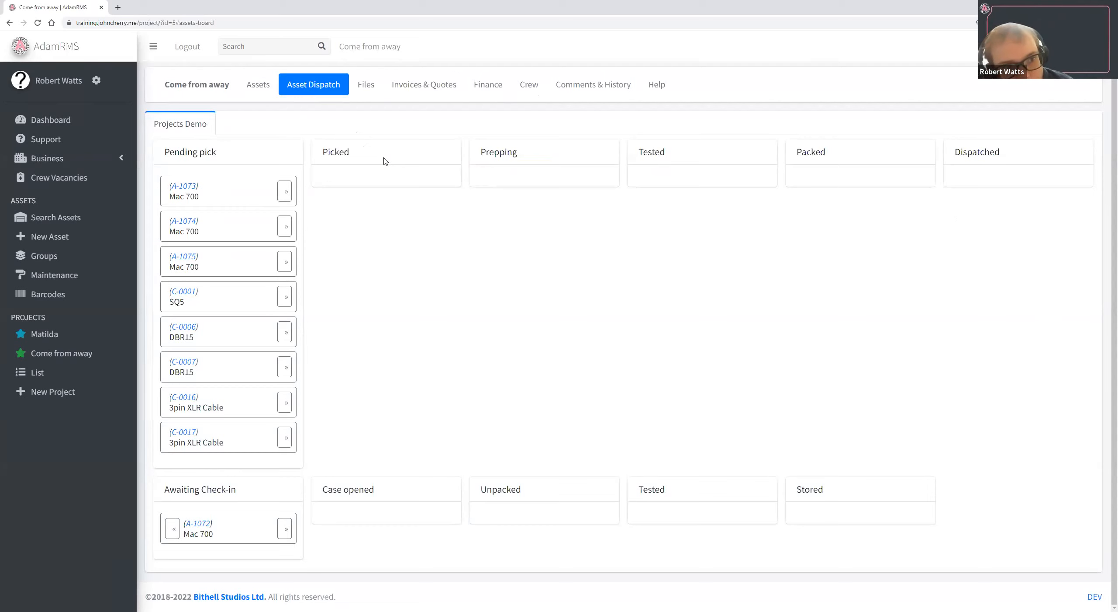
Create a note titled "Production Meeting 1" in the project's files.
left_click(361, 90)
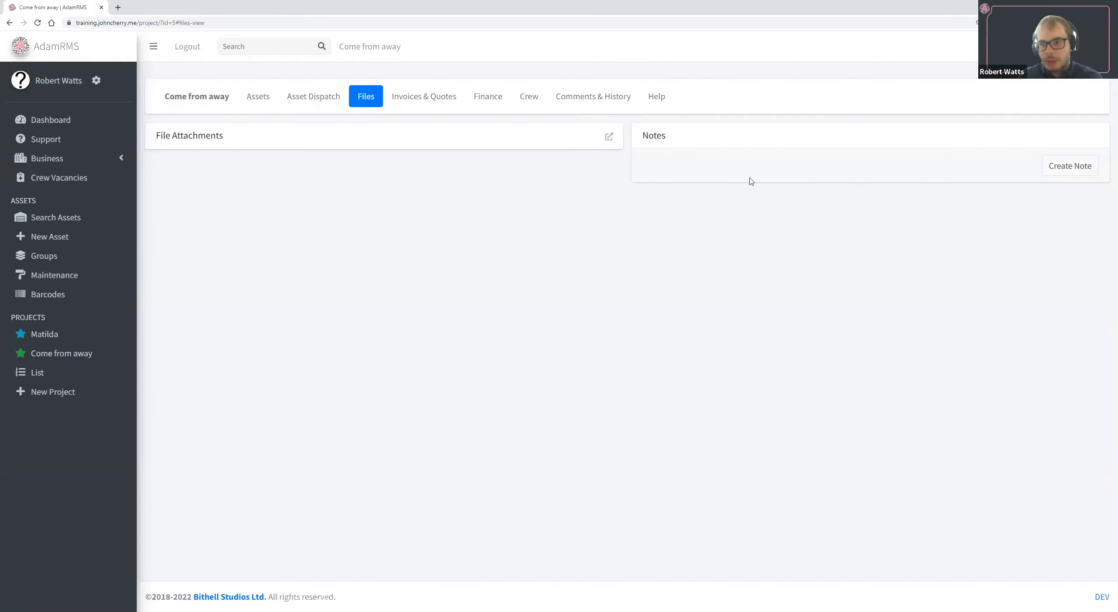
left_click(1071, 166)
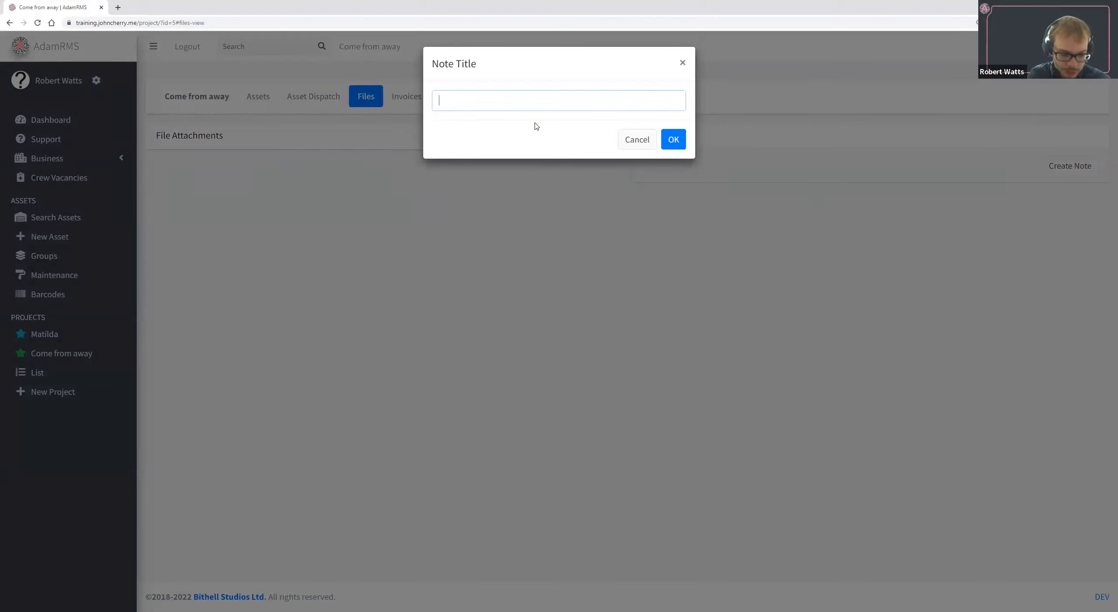
type("Production Meeting")
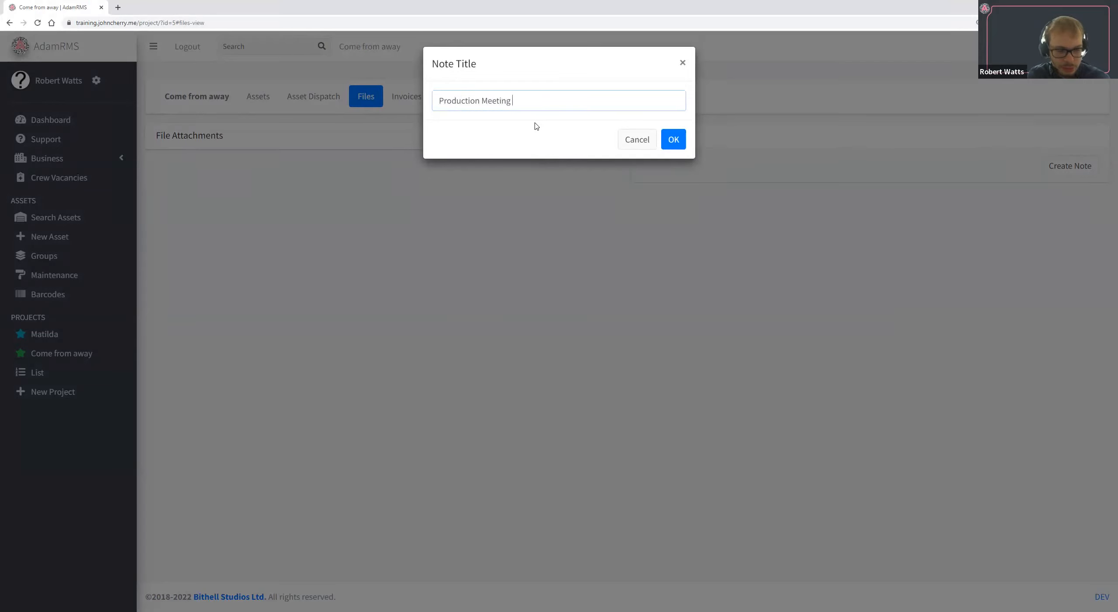
type(" 1")
key("Return")
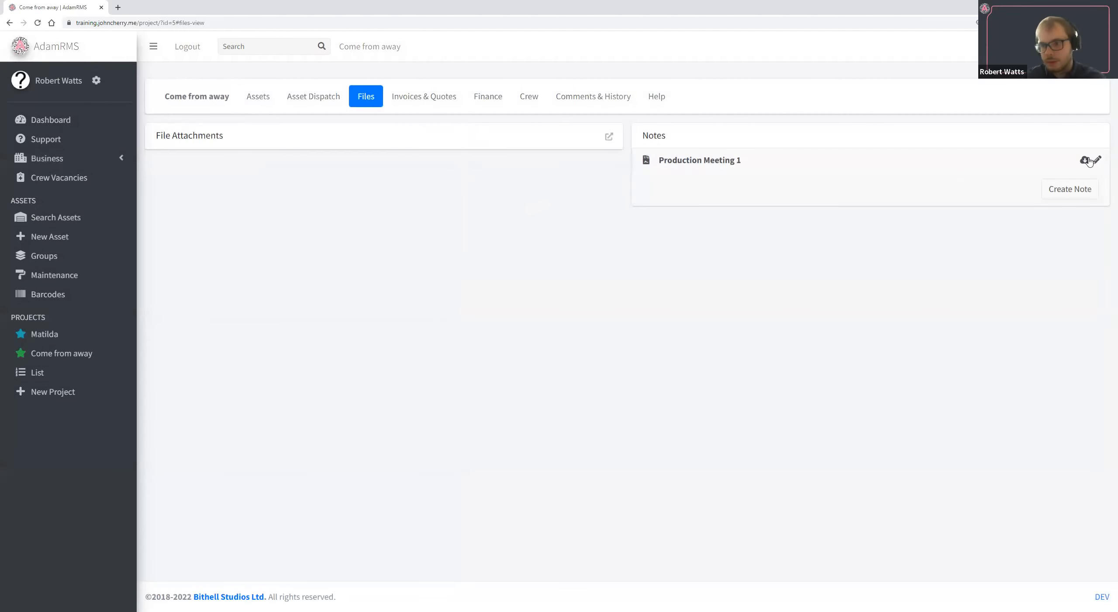
Write "This some notes meetings" in the Production Meeting 1 note, save it and view its PDF export.
left_click(1093, 162)
left_click(560, 185)
type("P")
key("BackSpace")
type("This some")
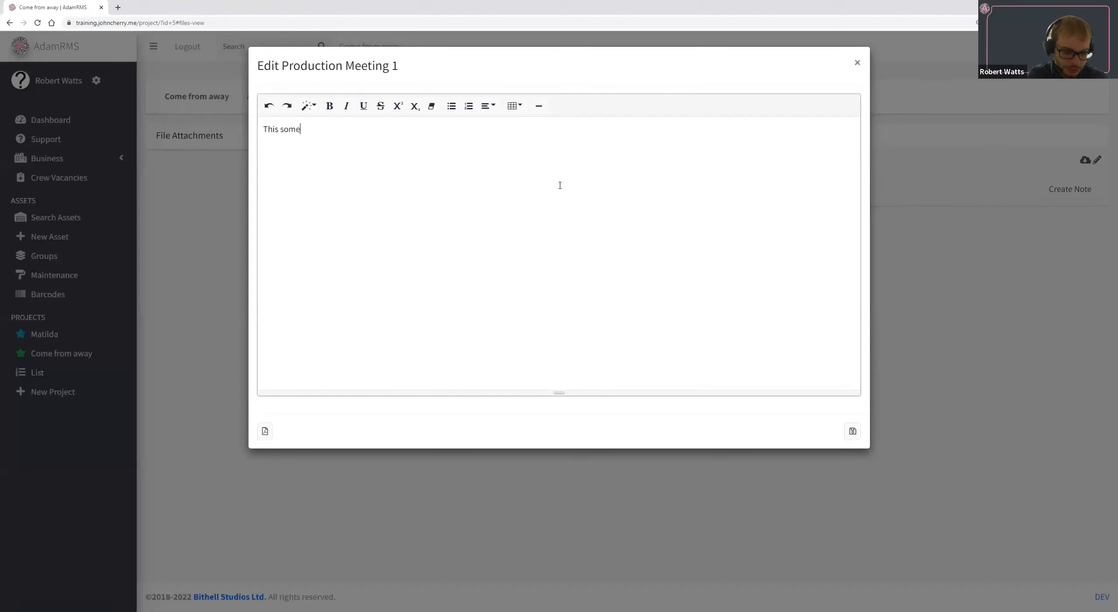
type(" notes meetings")
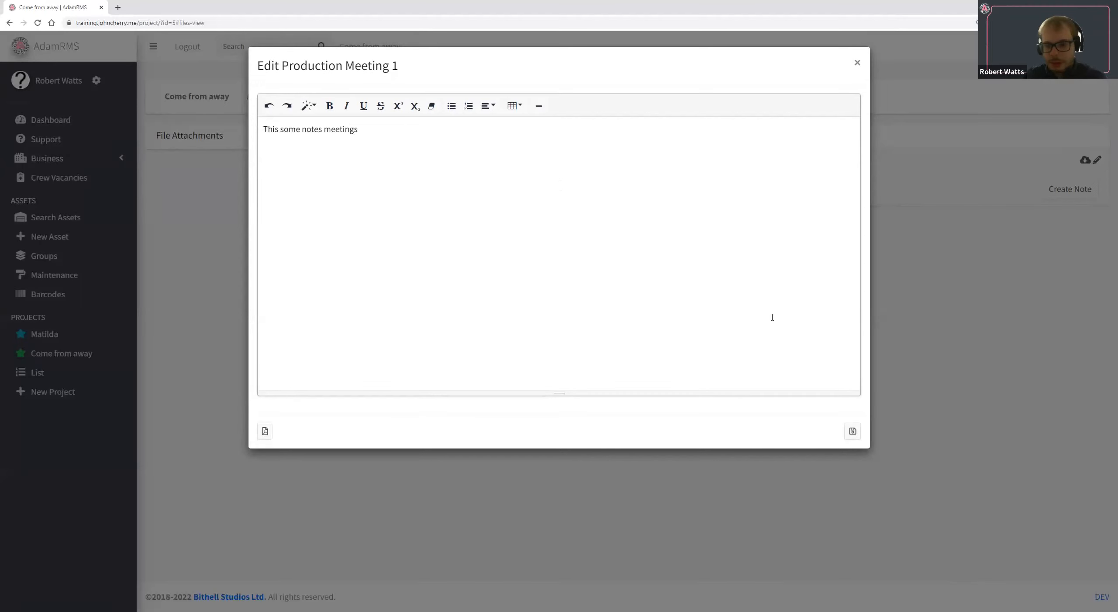
left_click(853, 431)
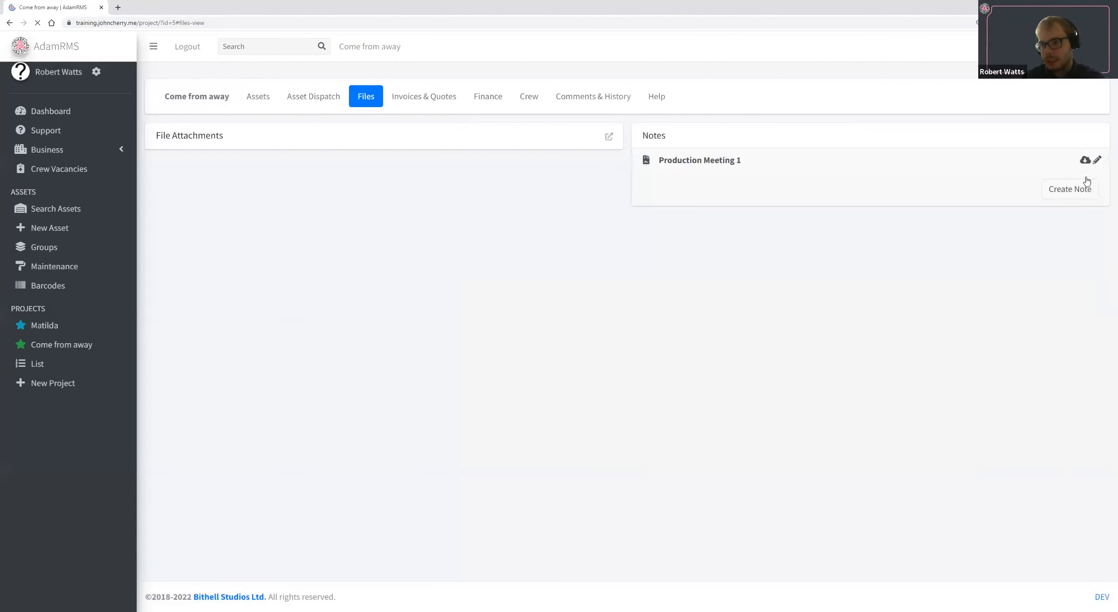
left_click(1086, 160)
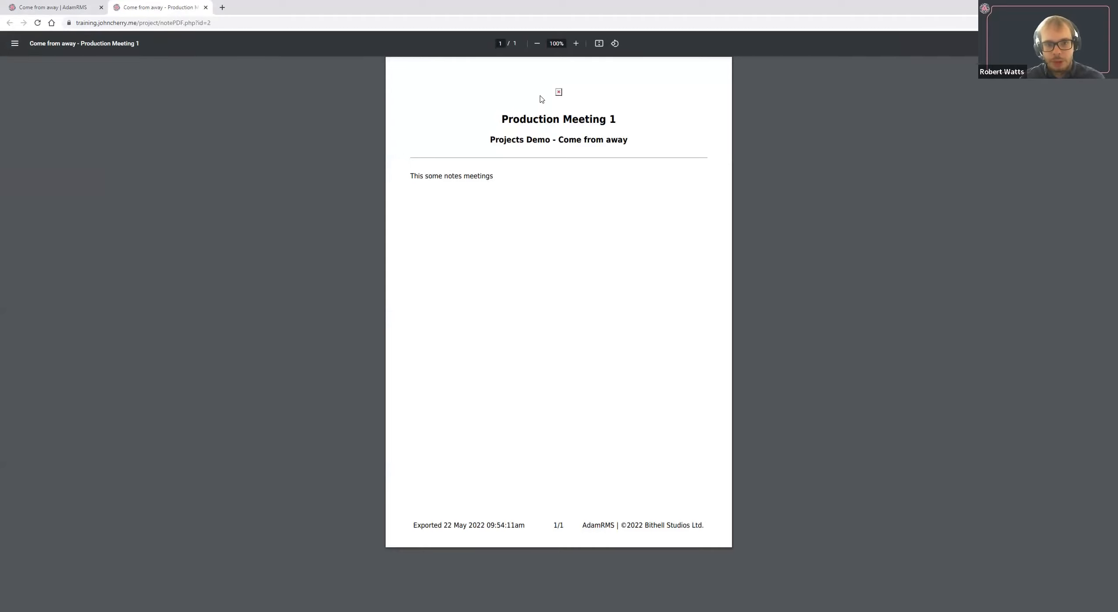
left_click(83, 7)
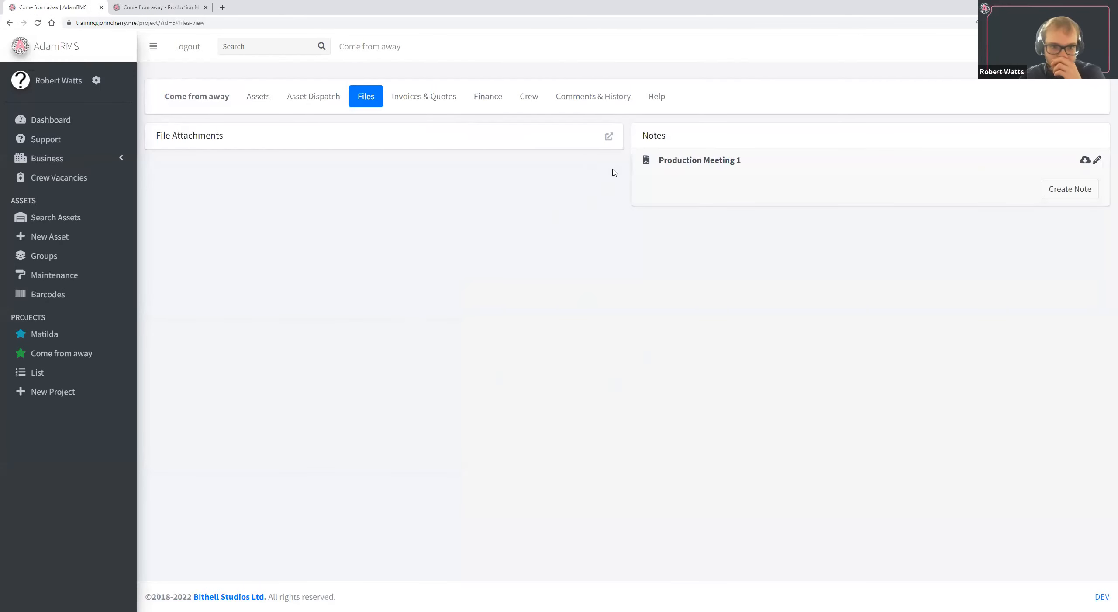
Examine the upload options for the project's file attachments, including browsing for a file on the device.
left_click(610, 137)
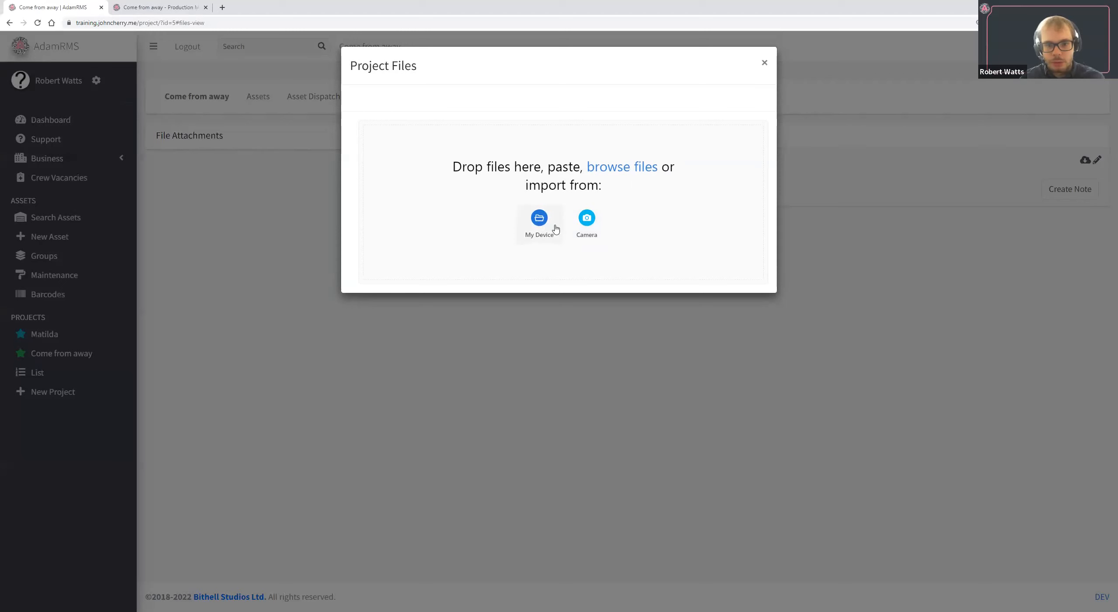
left_click(539, 223)
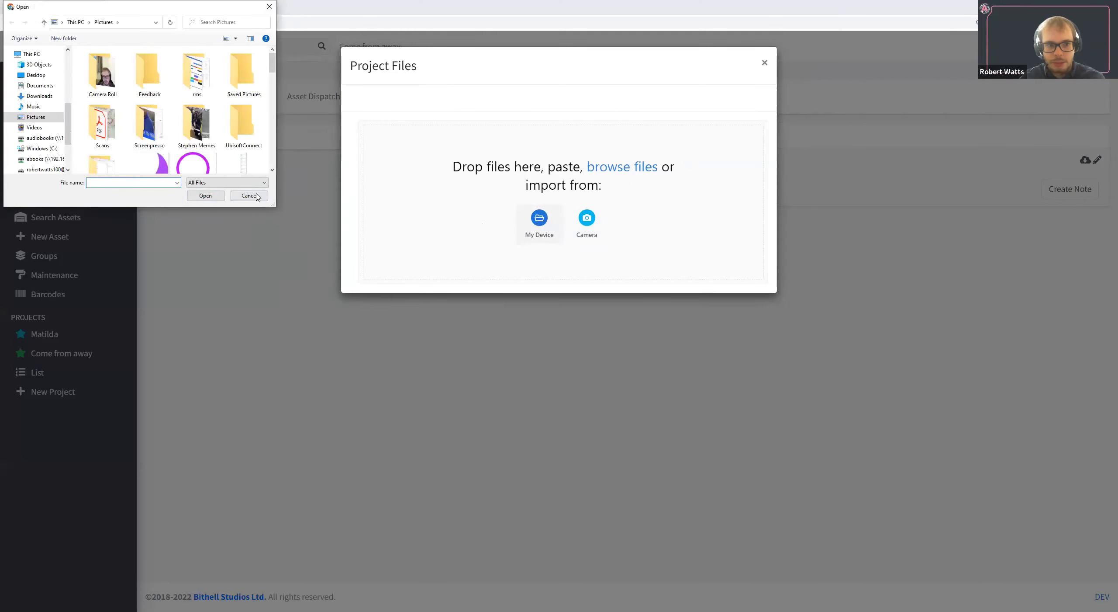
key("Escape")
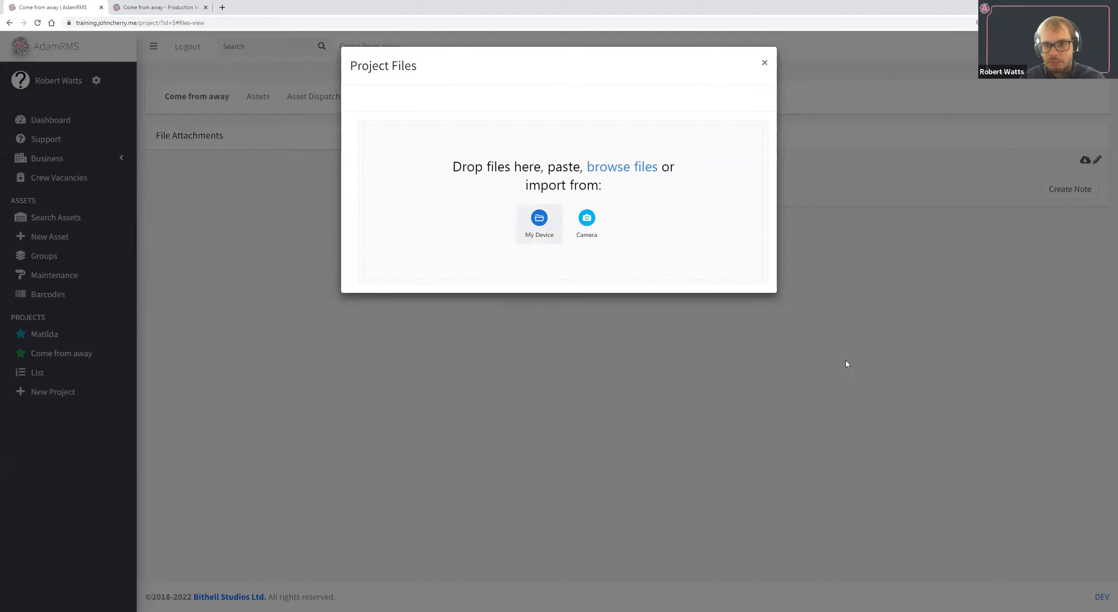
left_click(569, 379)
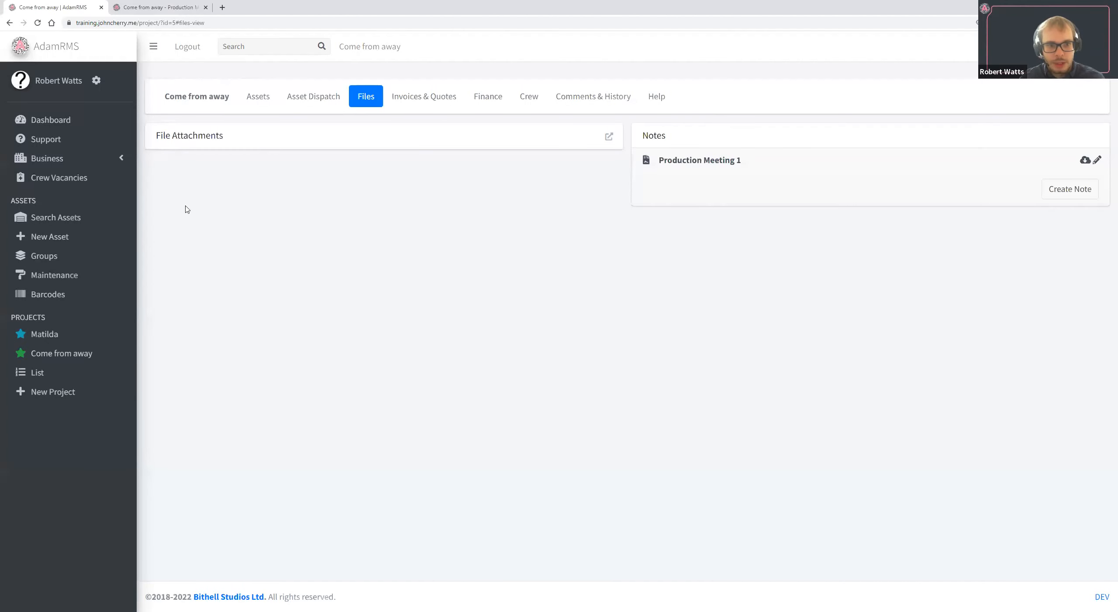
Review the project's invoices and quotes, and check the equipment total in its finance overview.
left_click(430, 93)
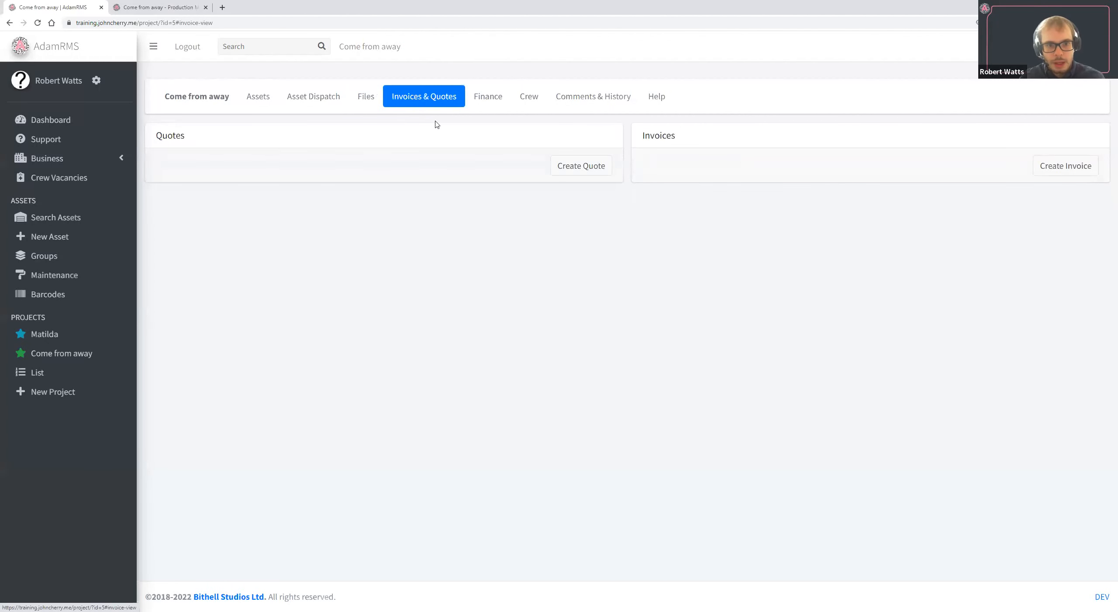
left_click(483, 101)
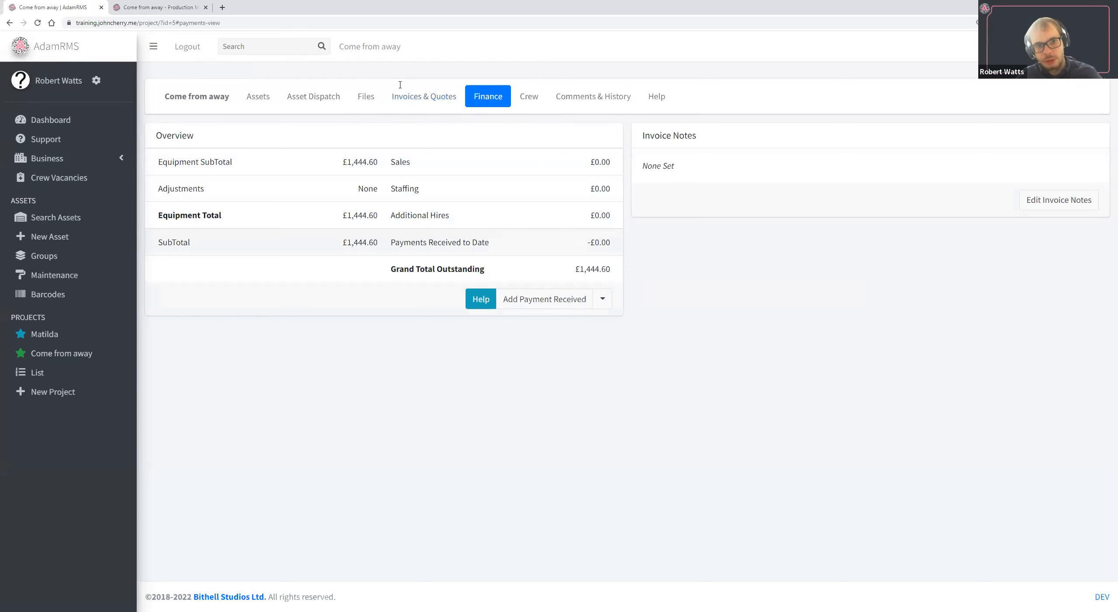
left_click_drag(399, 87, 466, 93)
left_click(466, 93)
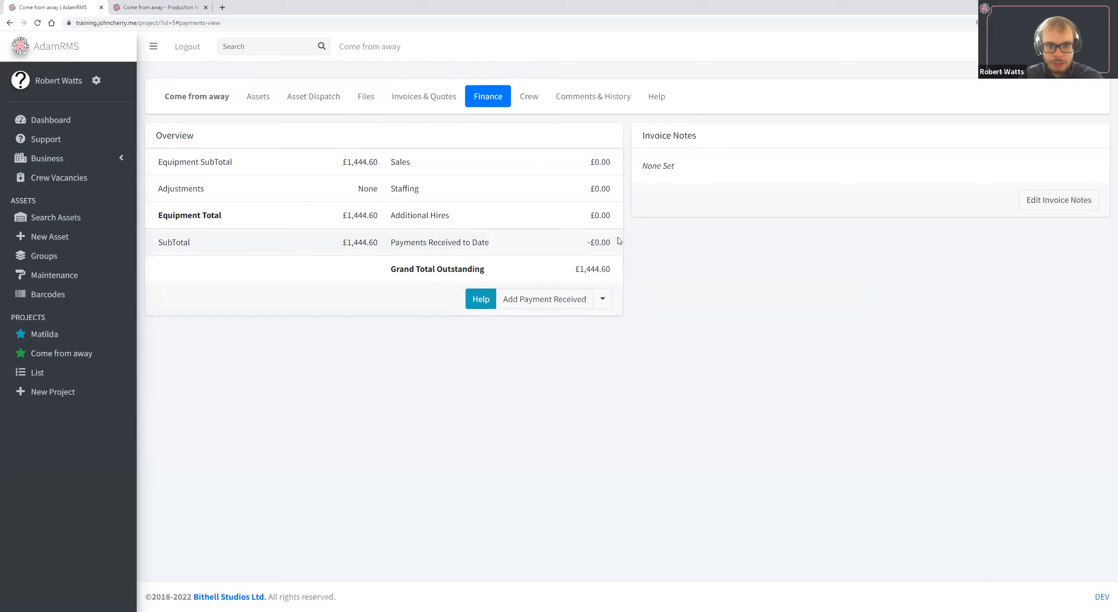
left_click_drag(200, 216, 357, 218)
double_click(357, 220)
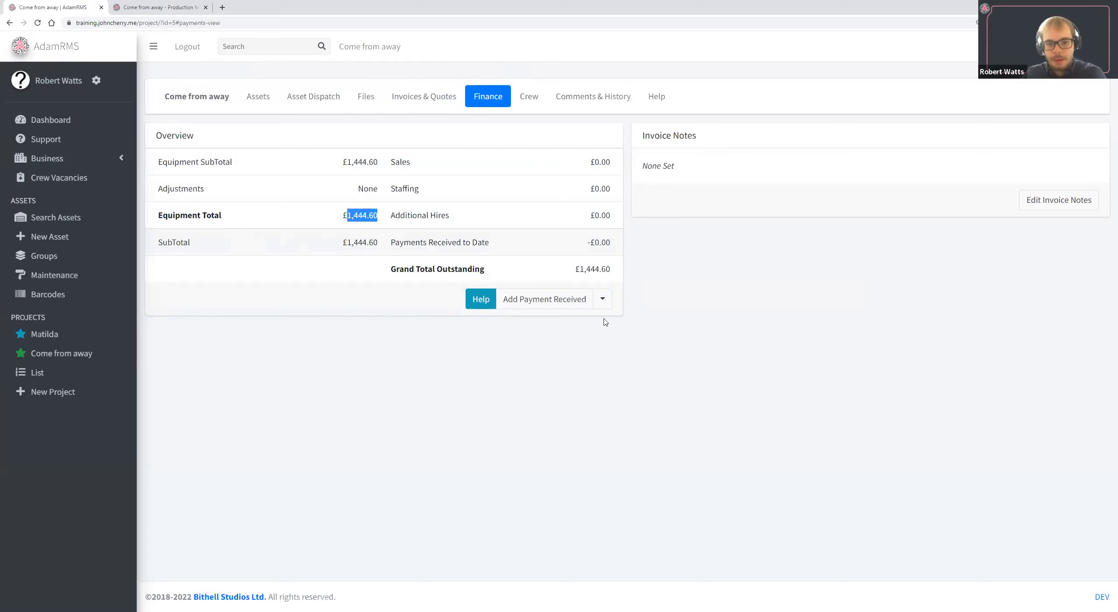
Start a new sales item in the project's finances with Stage Deport as the supplier.
left_click(602, 298)
left_click(782, 336)
left_click(527, 103)
double_click(527, 104)
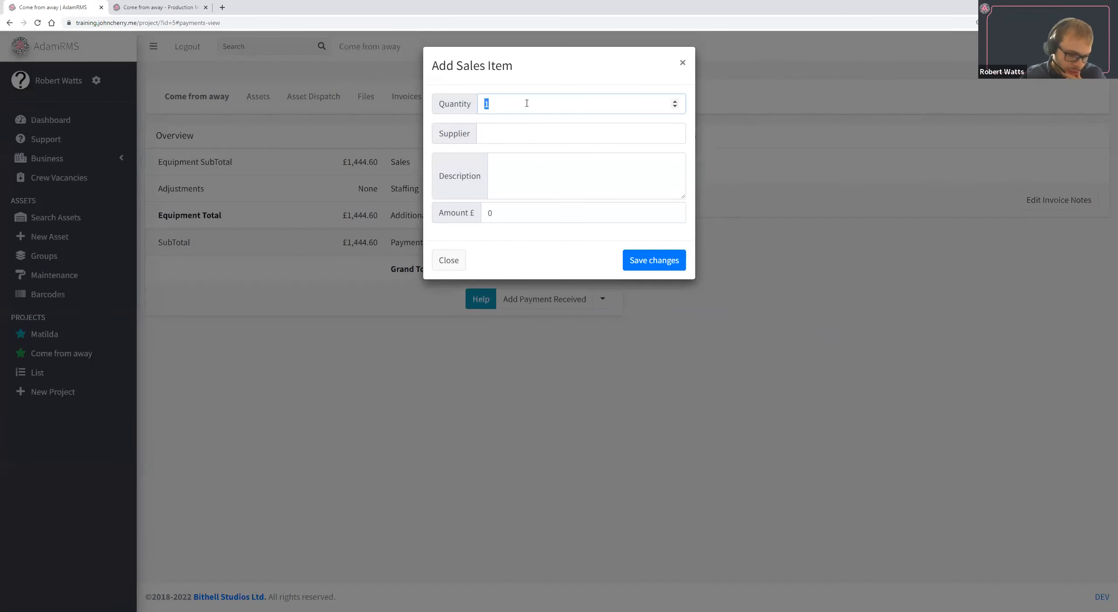
left_click(533, 127)
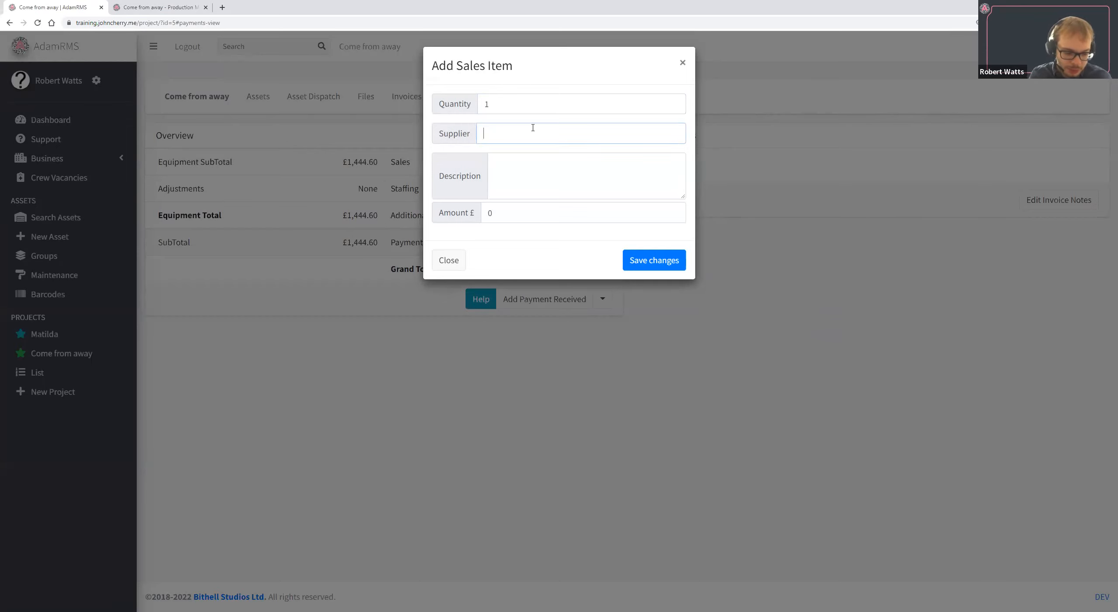
type("Stage D")
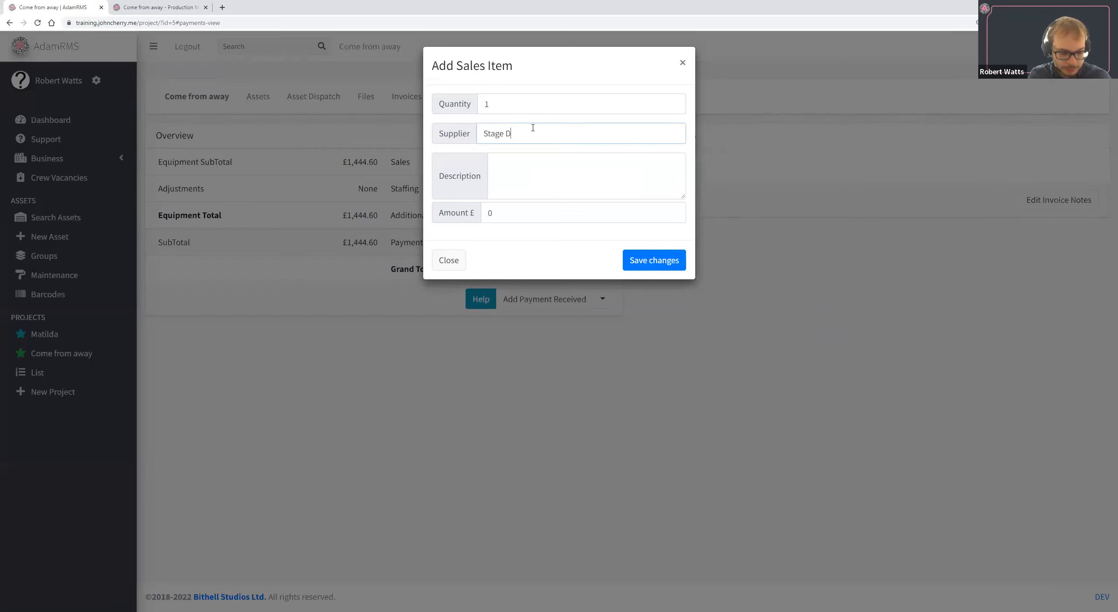
type("eport")
key("Tab")
Describe the sales item as Haze Fluid, set its amount to £30 and save it.
type("Sta")
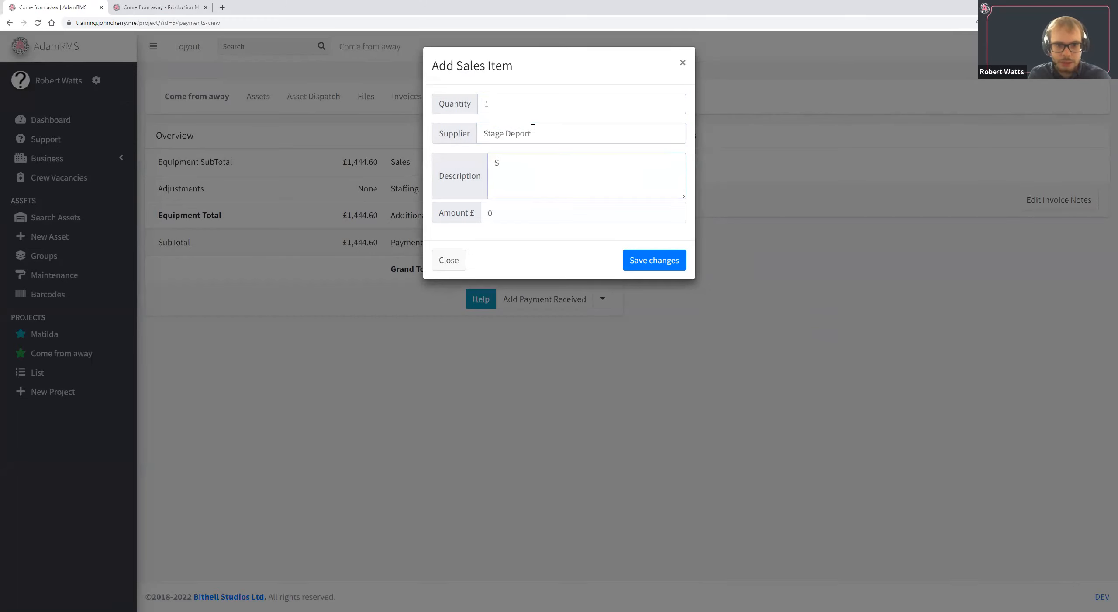
key("BackSpace")
key("BackSpace")
type("Haze Fluid")
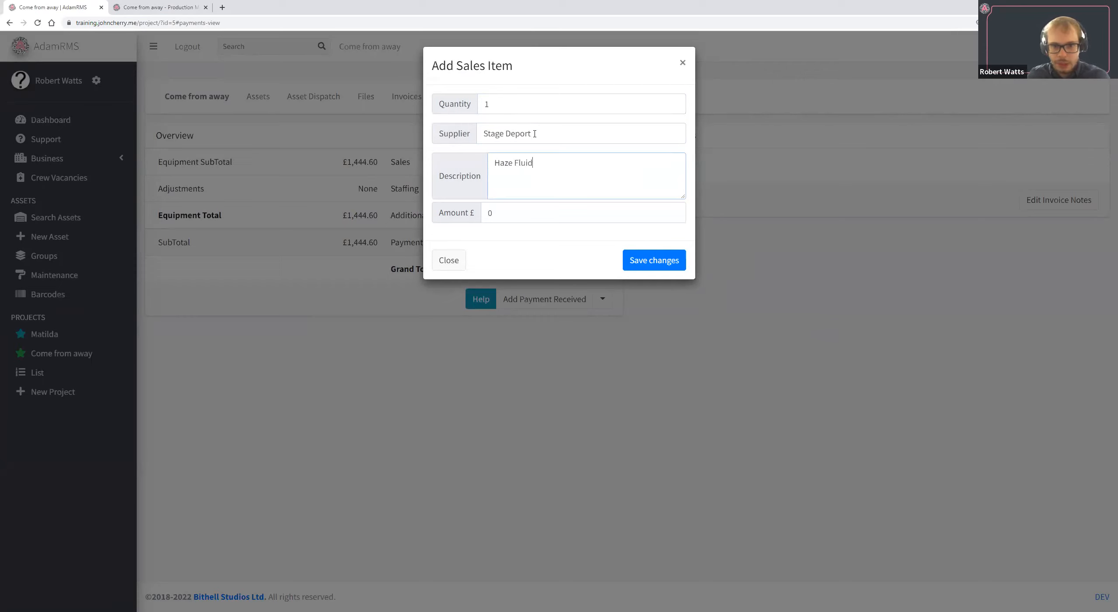
key("Tab")
type("30")
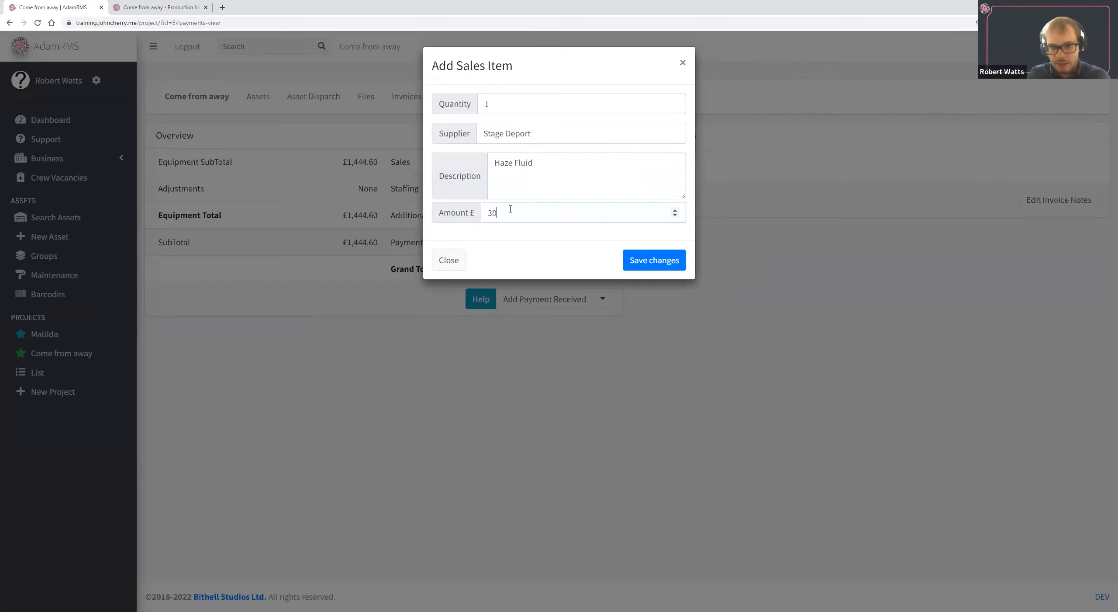
left_click(669, 265)
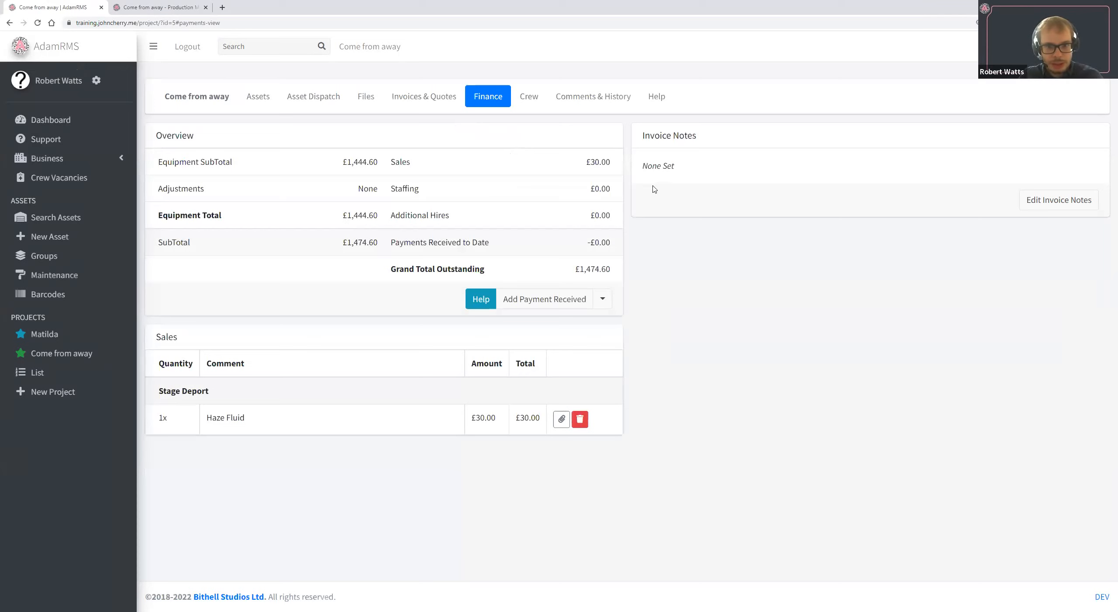
Check the sales figure, equipment total and grand total outstanding in the project's finance overview.
left_click_drag(410, 160, 599, 163)
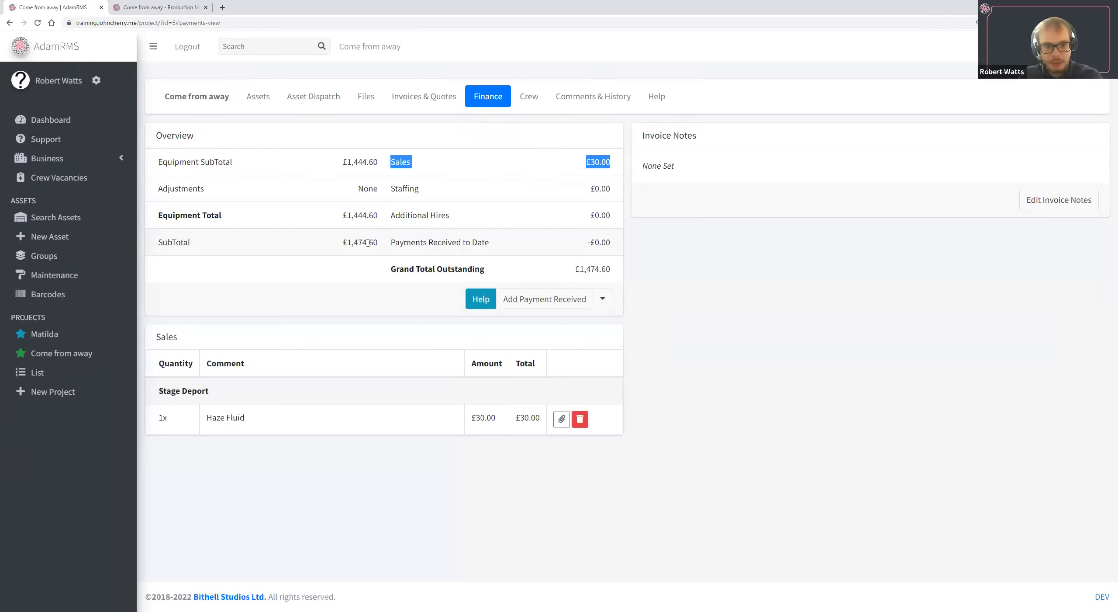
double_click(351, 216)
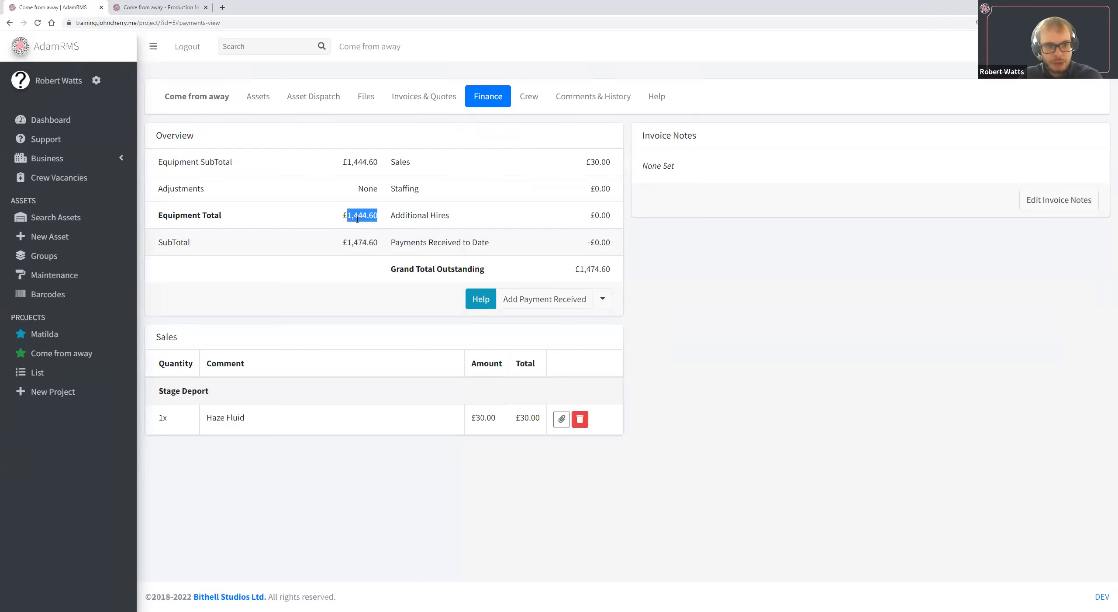
double_click(607, 269)
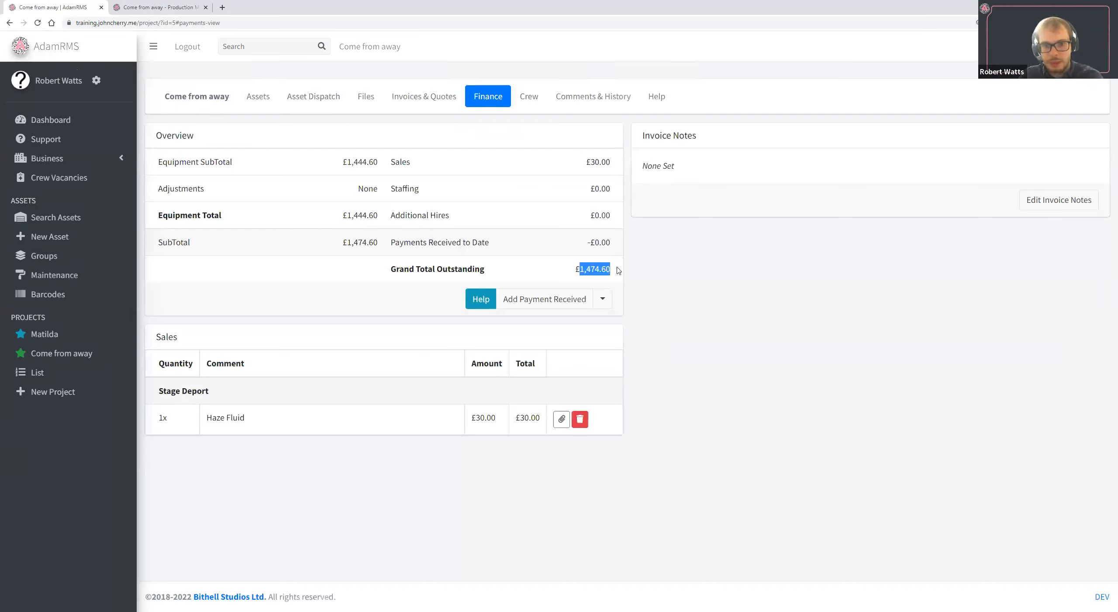
double_click(605, 162)
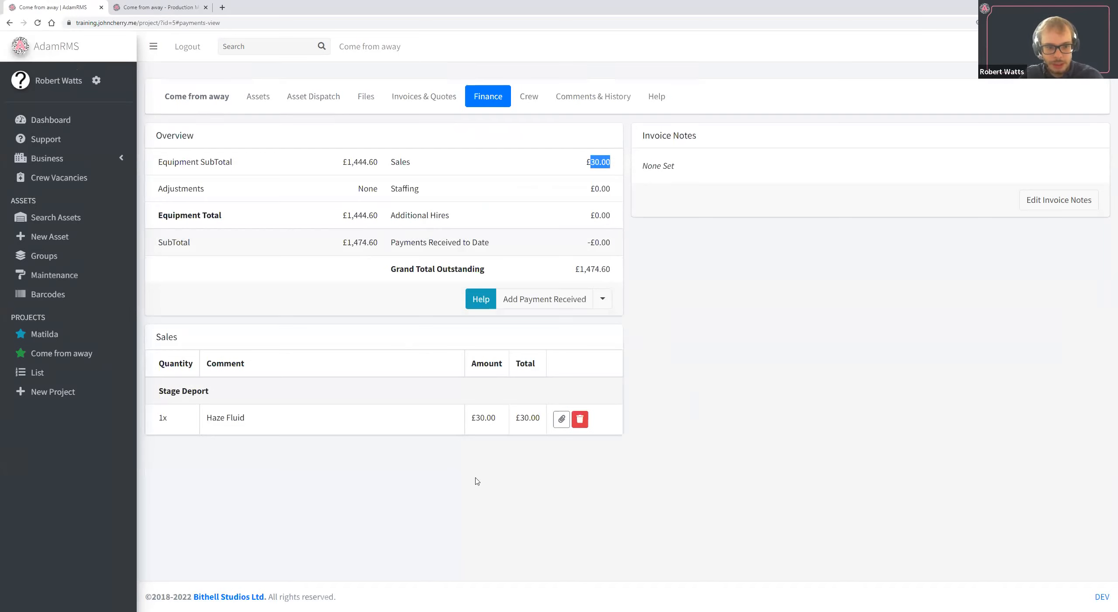
Start an additional hire cost for the project with White Lights as the supplier.
left_click(604, 304)
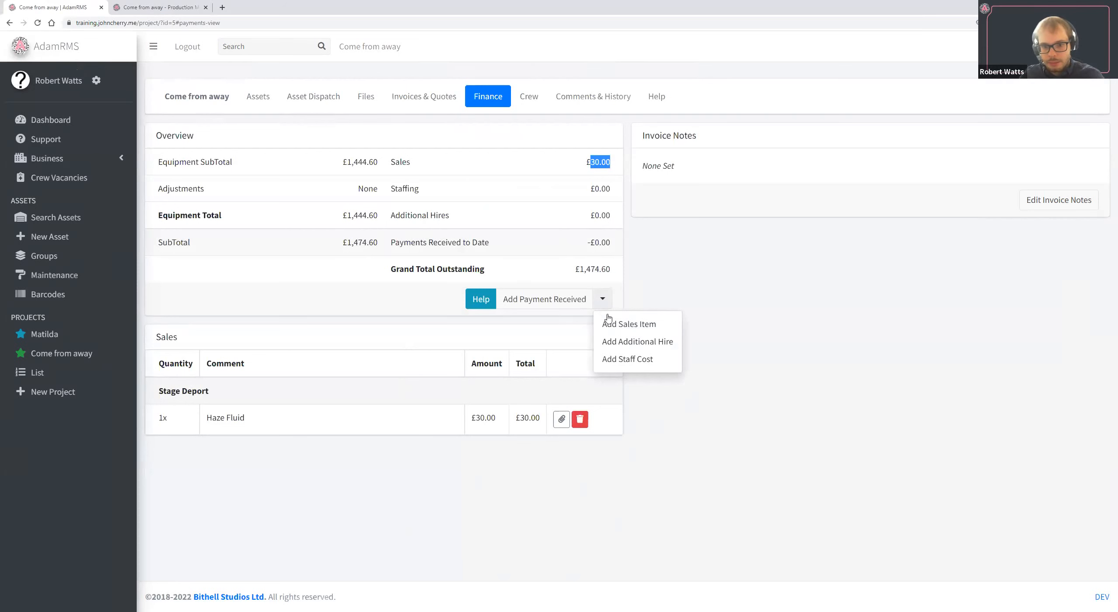
left_click(633, 345)
left_click(504, 134)
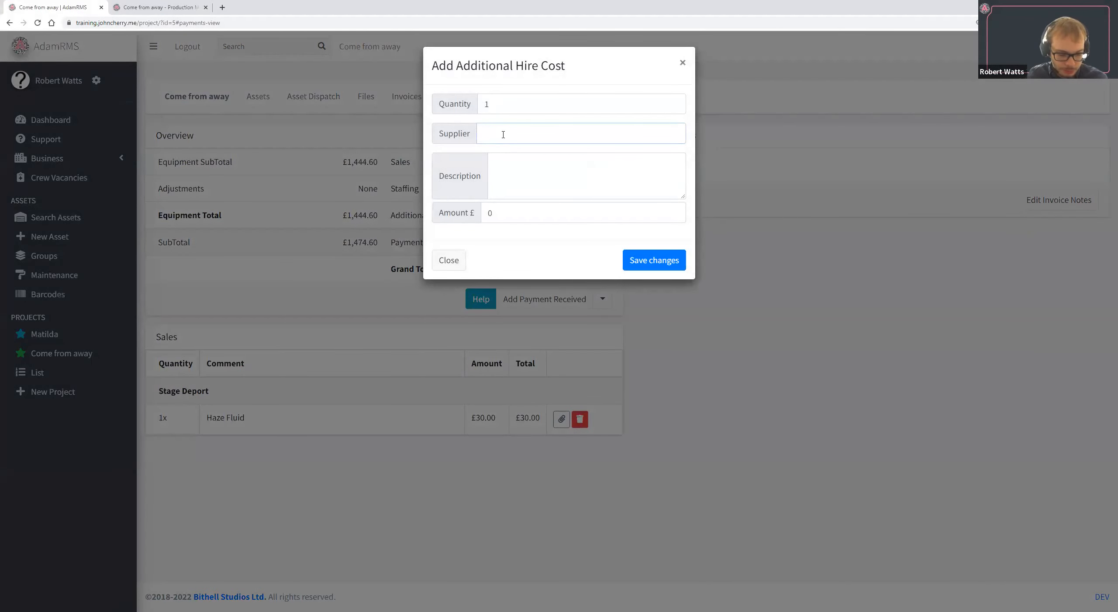
type("Whi")
key("BackSpace")
key("BackSpace")
key("BackSpace")
type("While")
type("te Lights")
key("Tab")
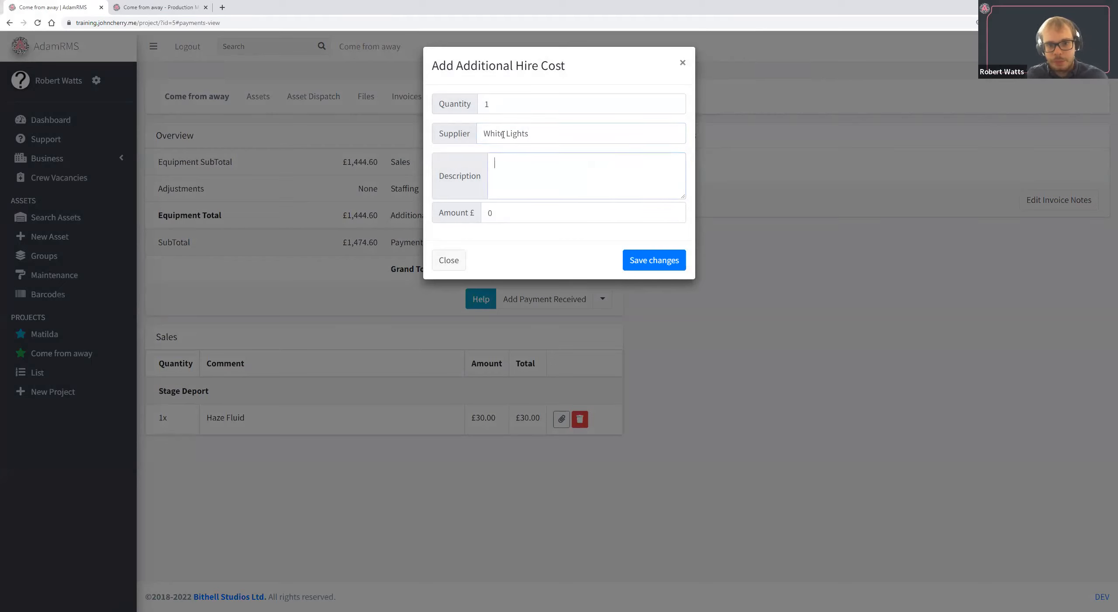
Describe the additional hire cost as Movers, set its amount to £500, save it and check the additional hires figure.
type("H")
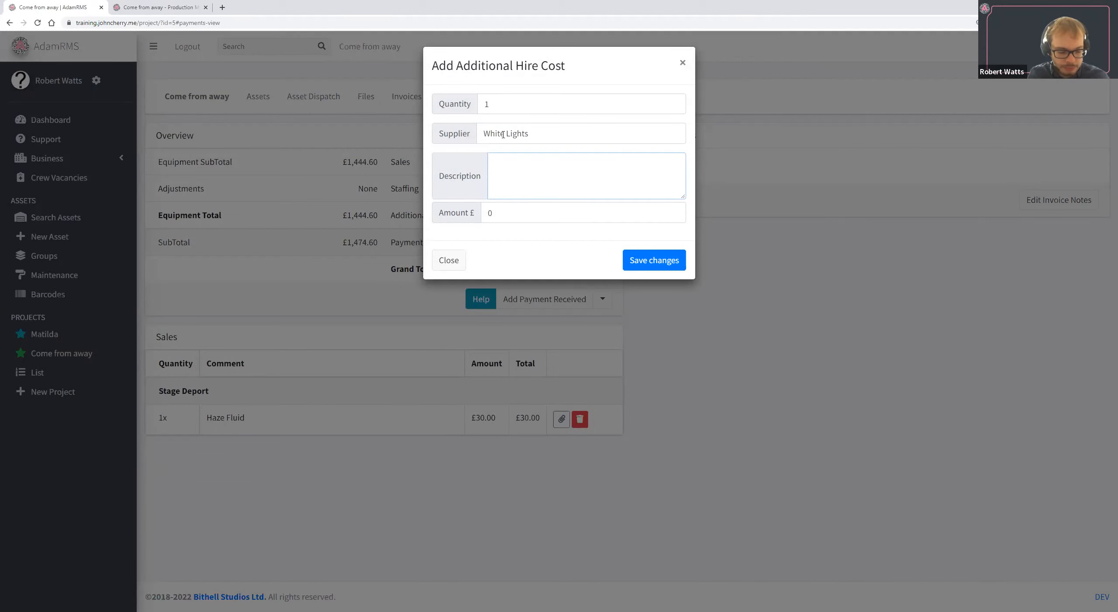
type("Movers")
key("Tab")
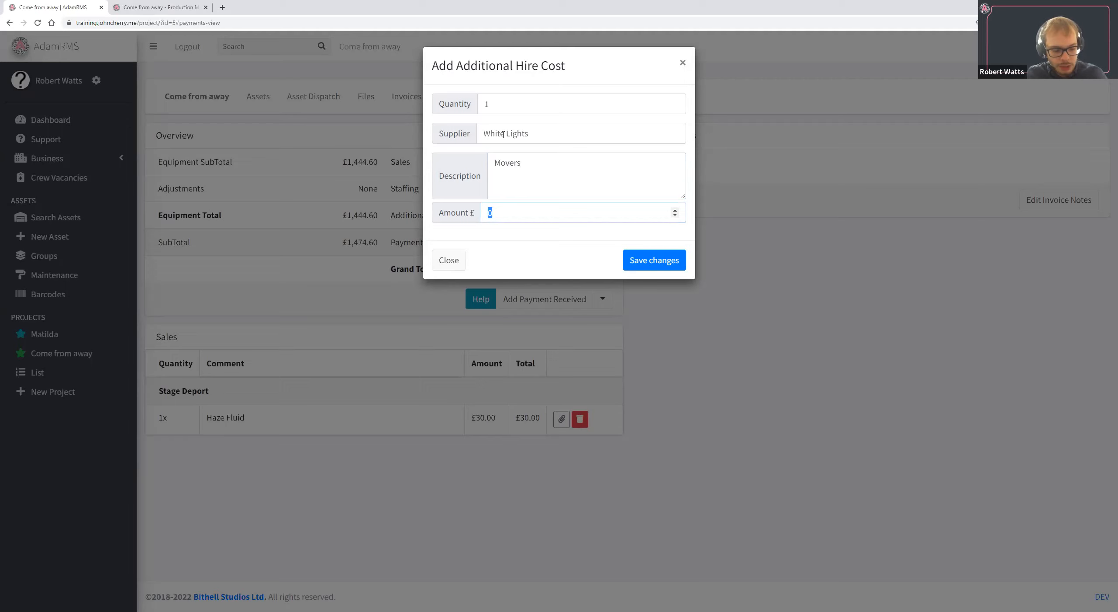
type("450")
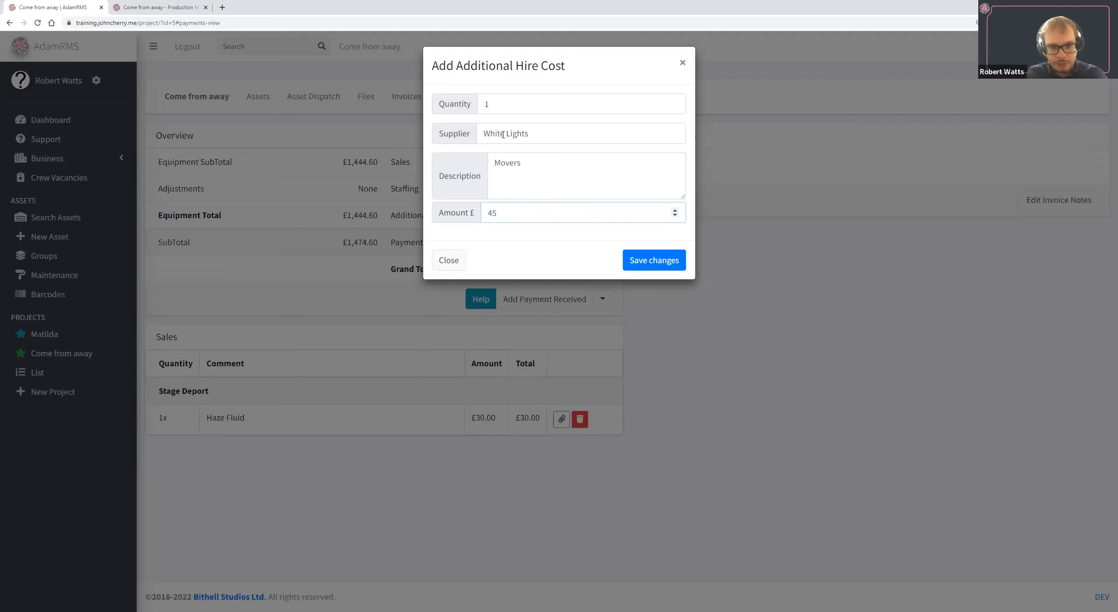
key("BackSpace")
type("500")
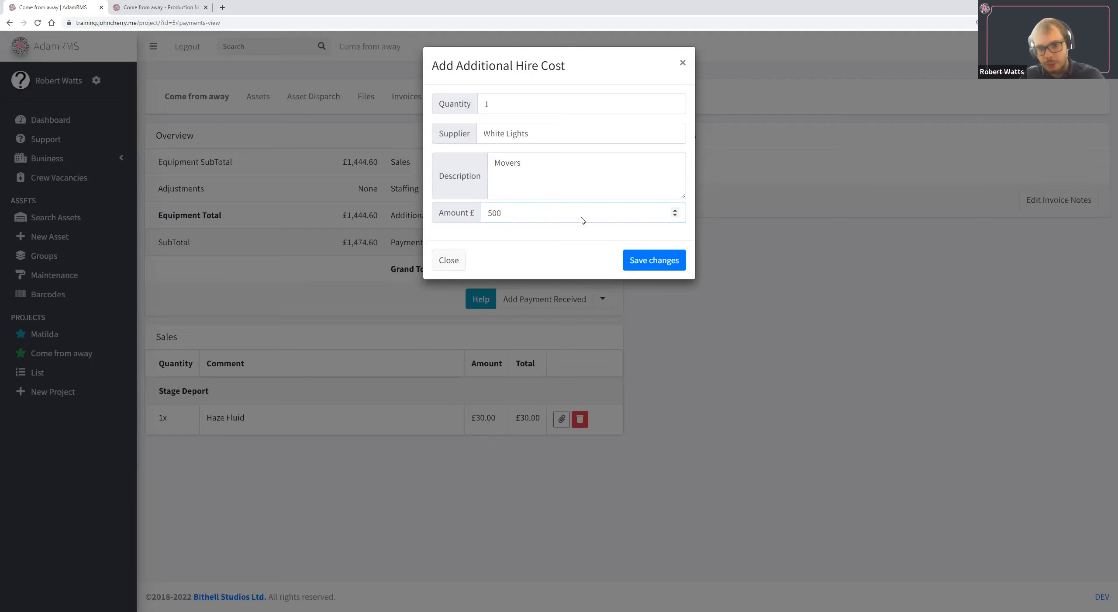
left_click(641, 259)
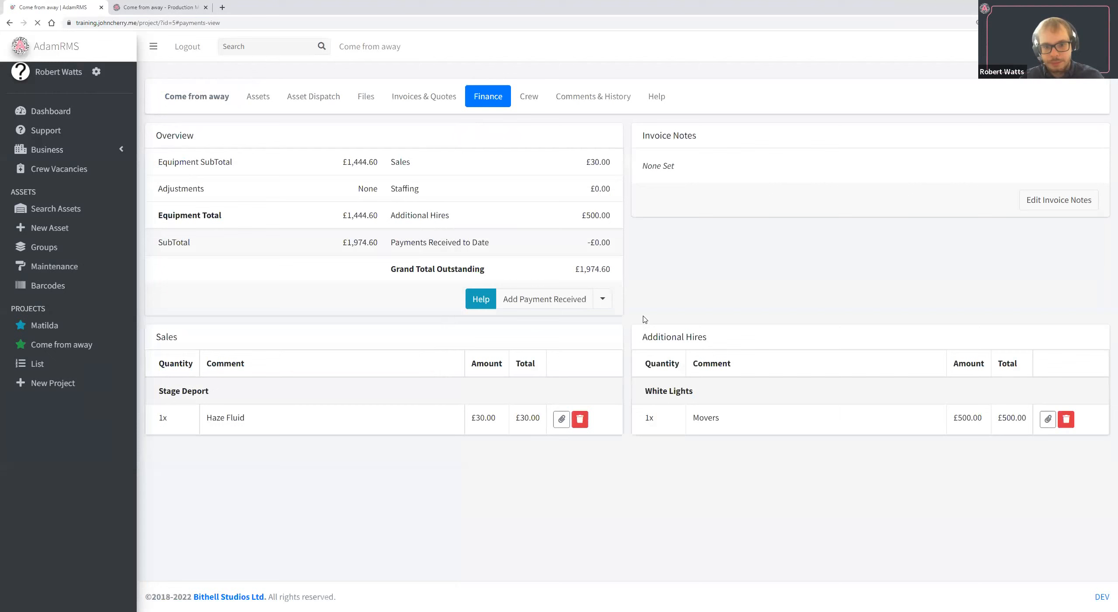
left_click_drag(391, 215, 602, 218)
left_click(602, 217)
Start a staff cost for the project with TechSoc as the supplier.
left_click(603, 299)
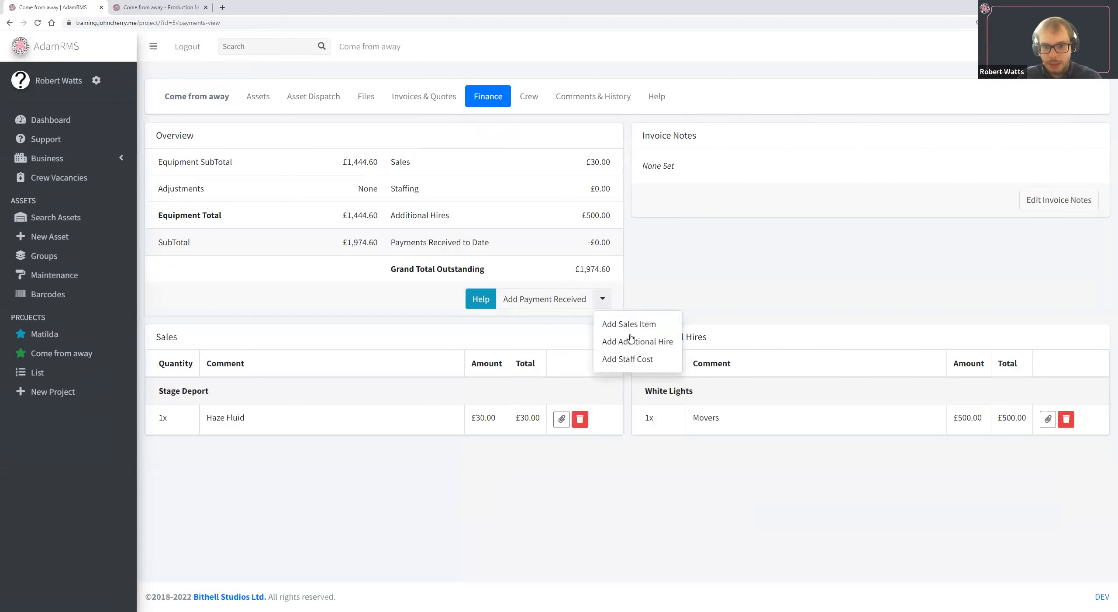
left_click(629, 358)
left_click(517, 132)
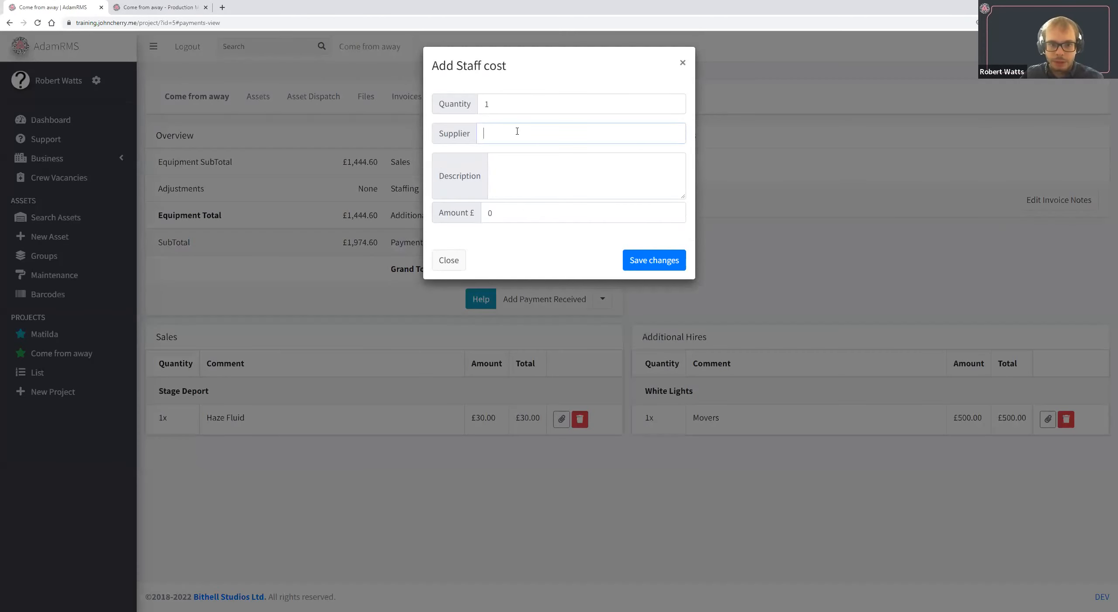
type("TT")
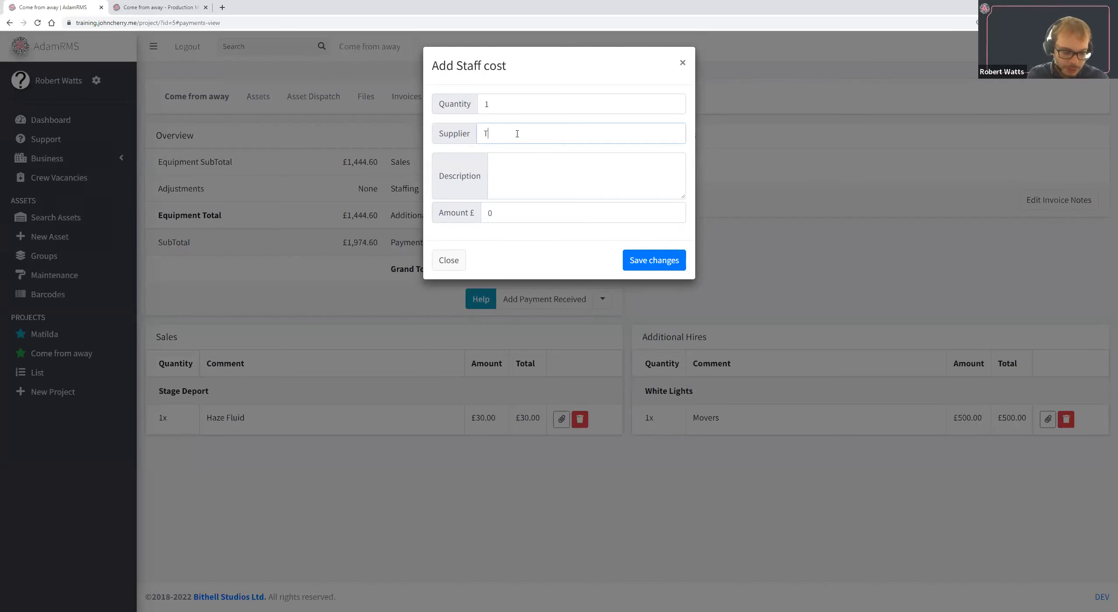
type("echSoc")
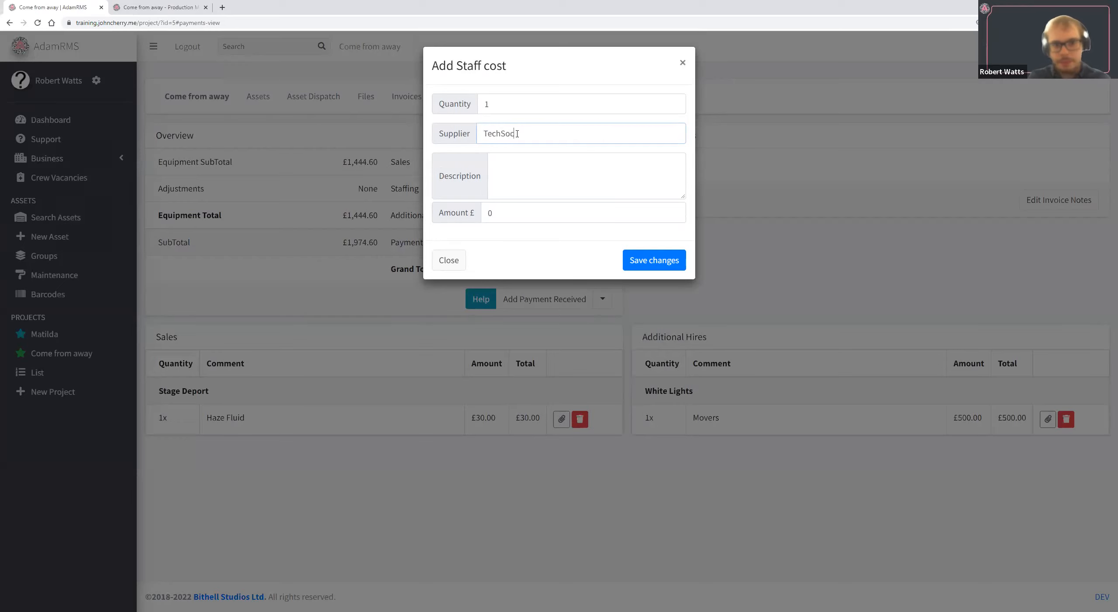
key("Tab")
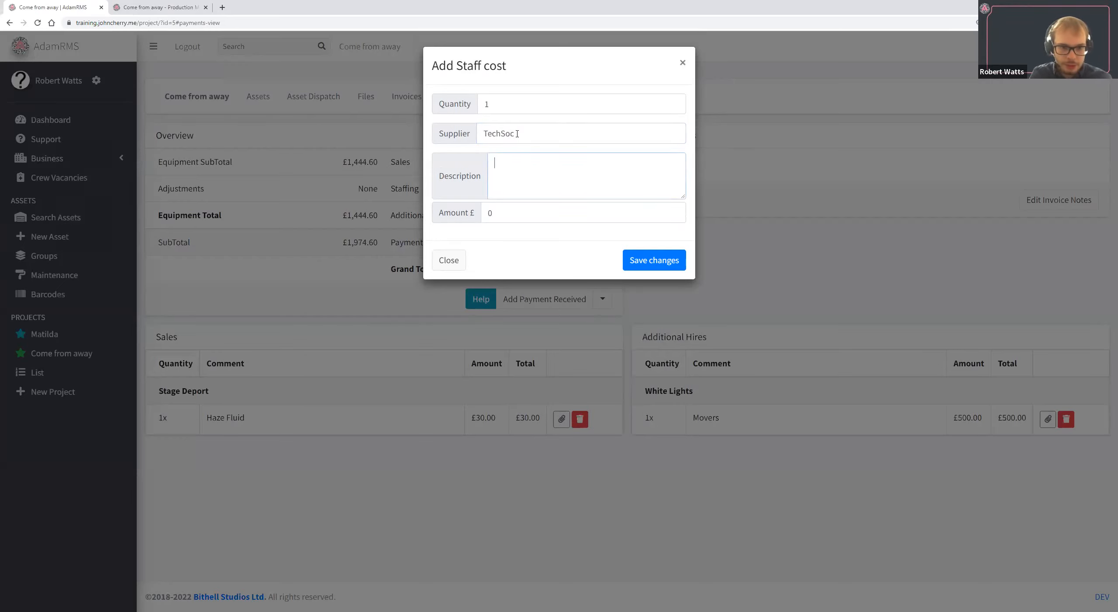
Describe the staff cost as "Staff cost £20/h", set the amount to £20 and the quantity to 5, and save it.
type("St")
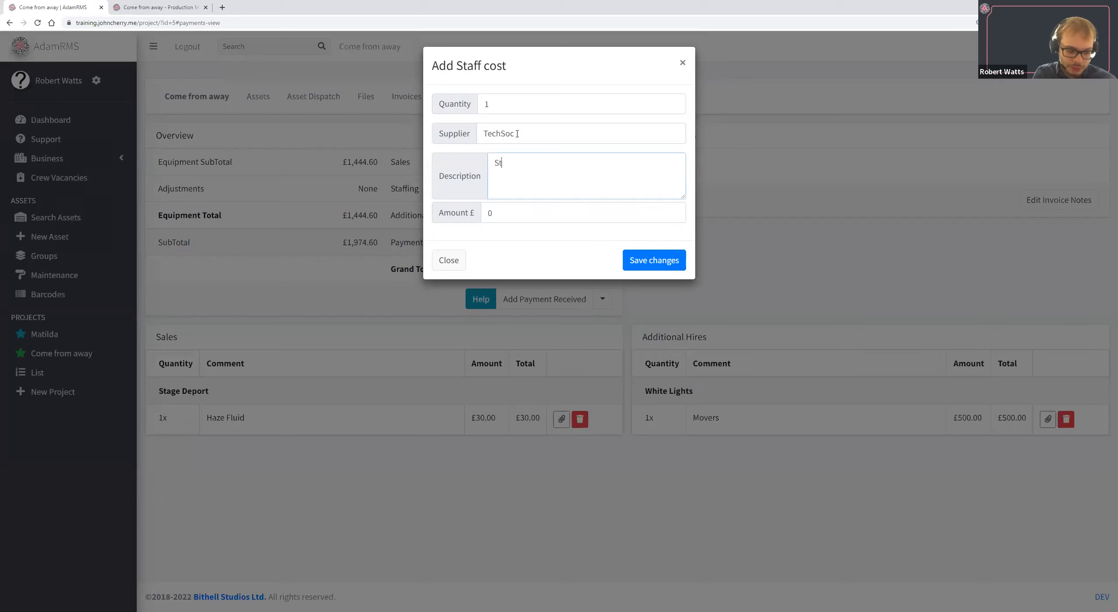
type("aff cost")
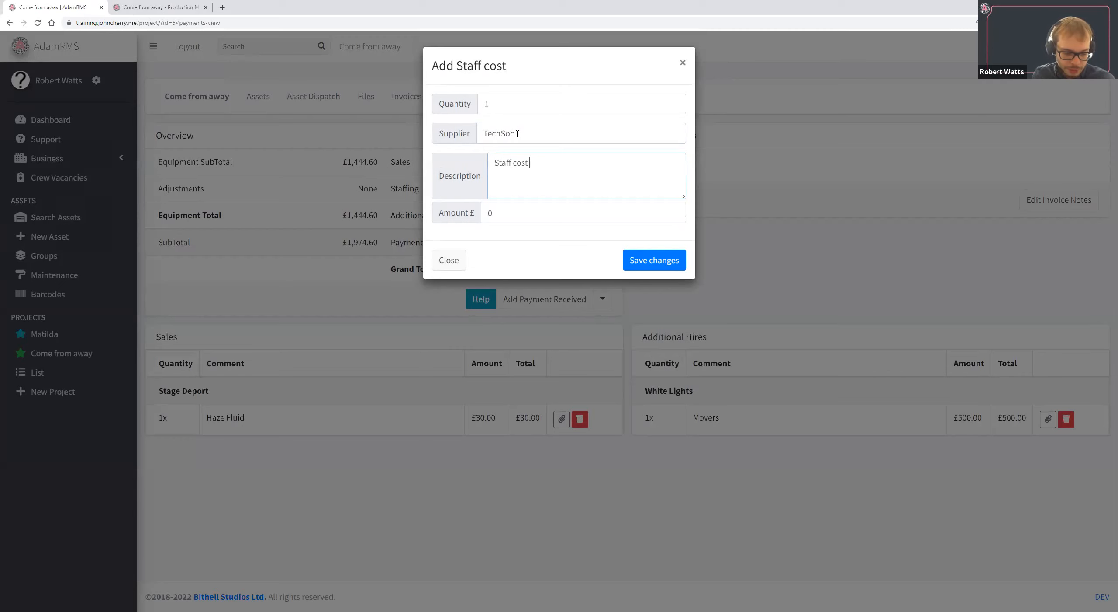
type(" £20/h")
left_click(522, 97)
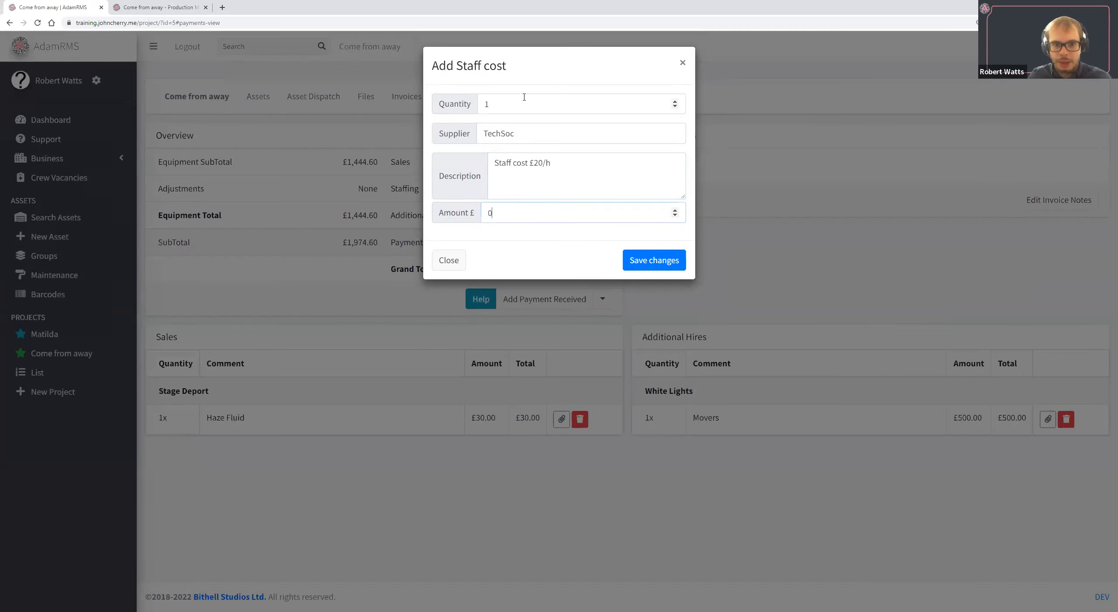
double_click(501, 106)
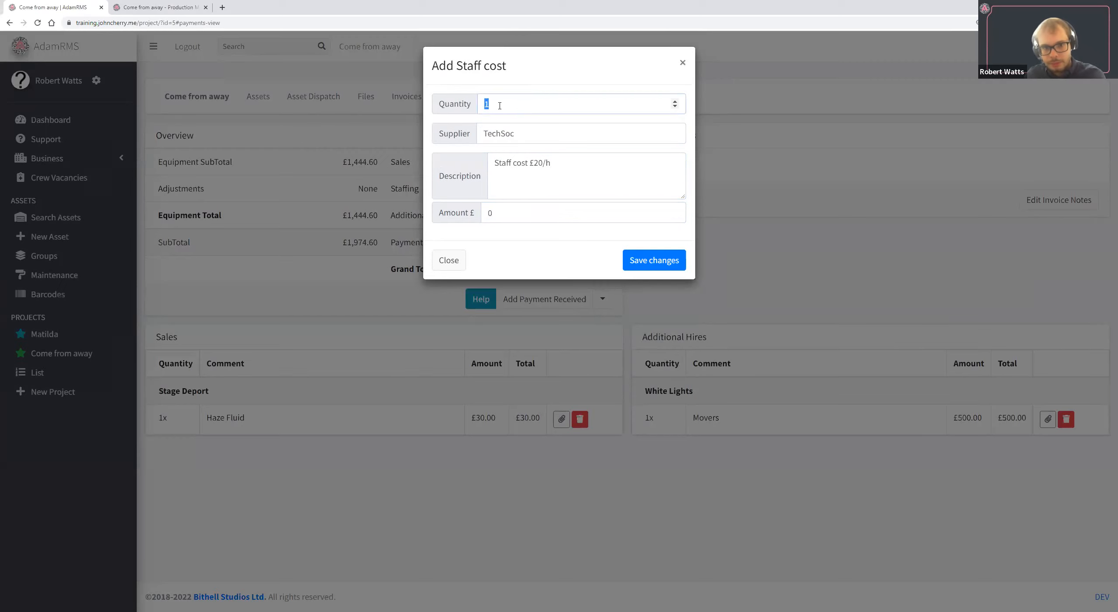
double_click(522, 212)
type("20")
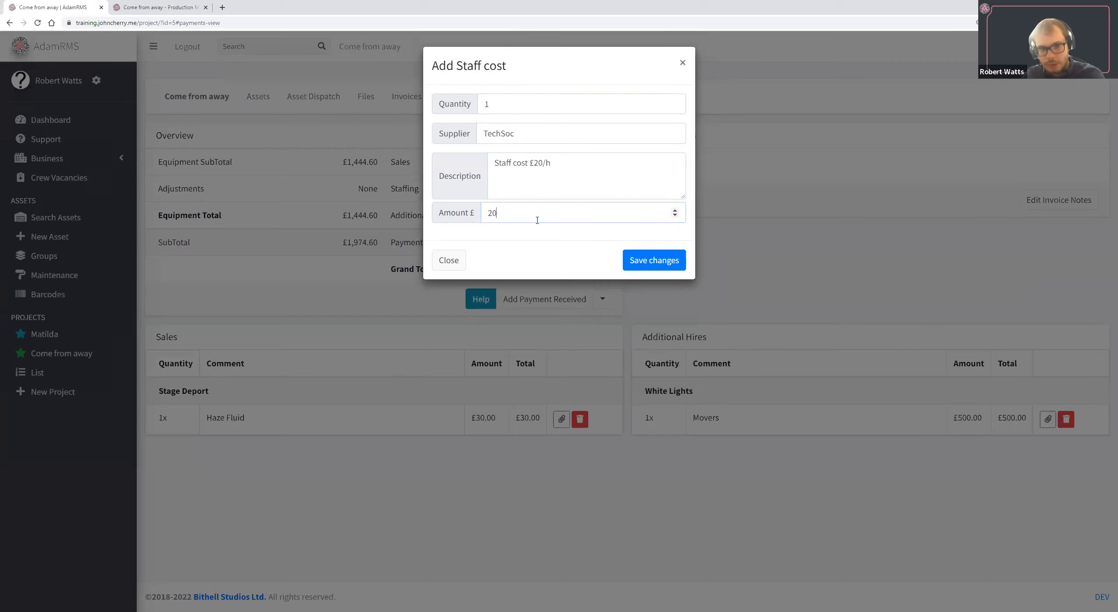
double_click(509, 95)
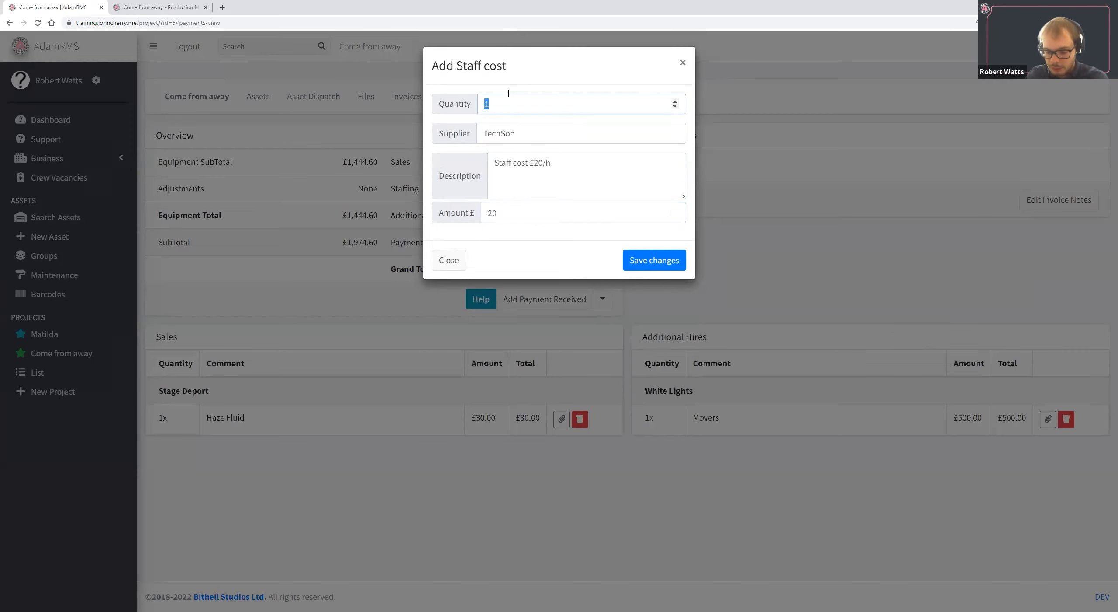
type("5")
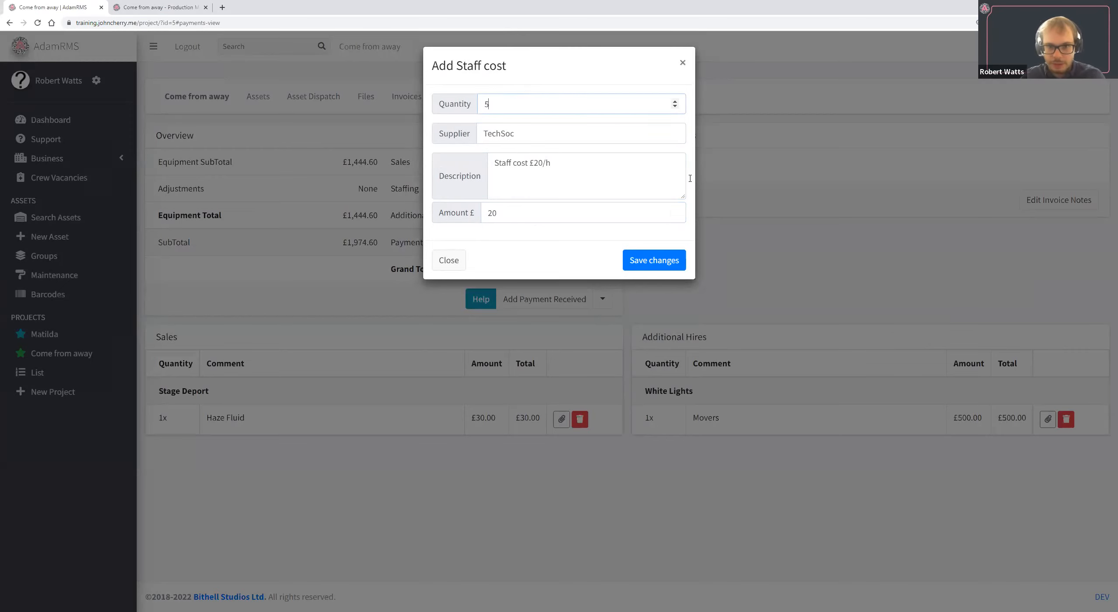
left_click(656, 268)
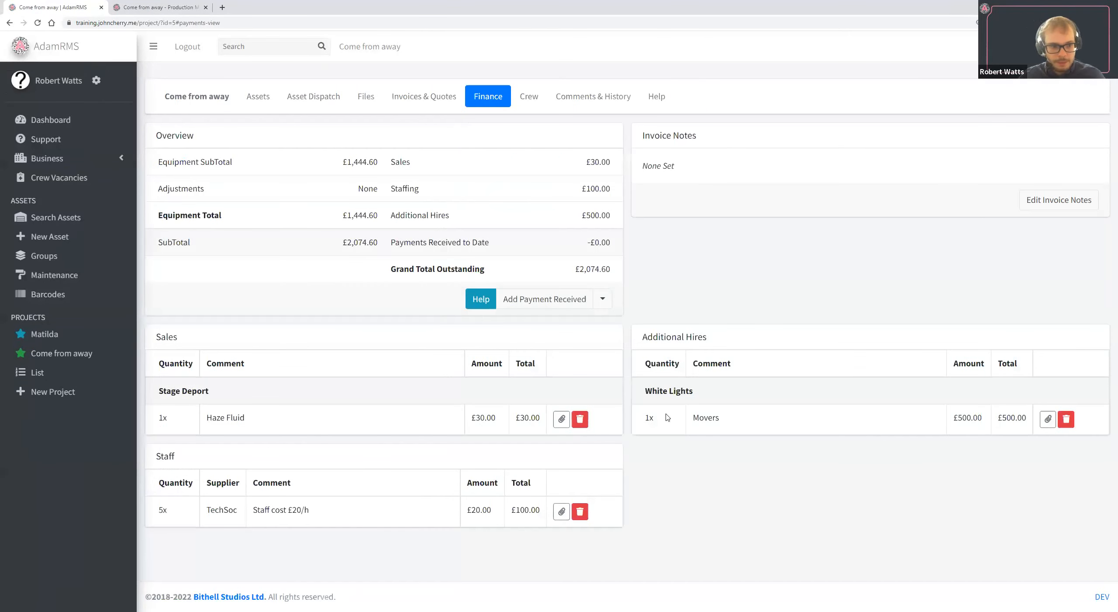
Check the staff entry's comment, amount and total against the staffing figure in the finance overview.
left_click_drag(152, 508, 334, 508)
double_click(267, 509)
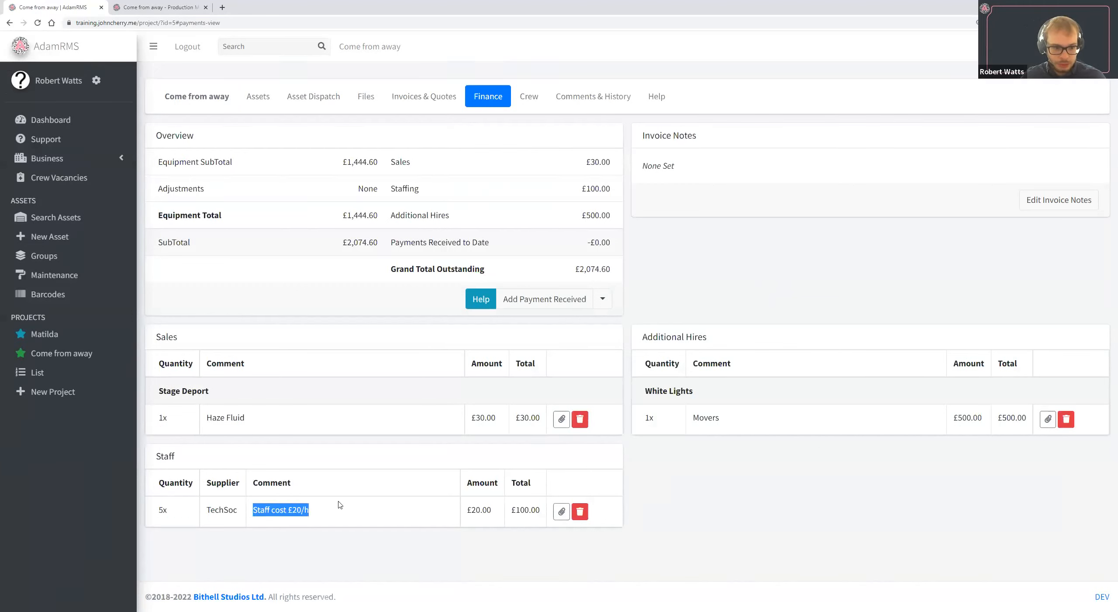
left_click(329, 510)
double_click(480, 510)
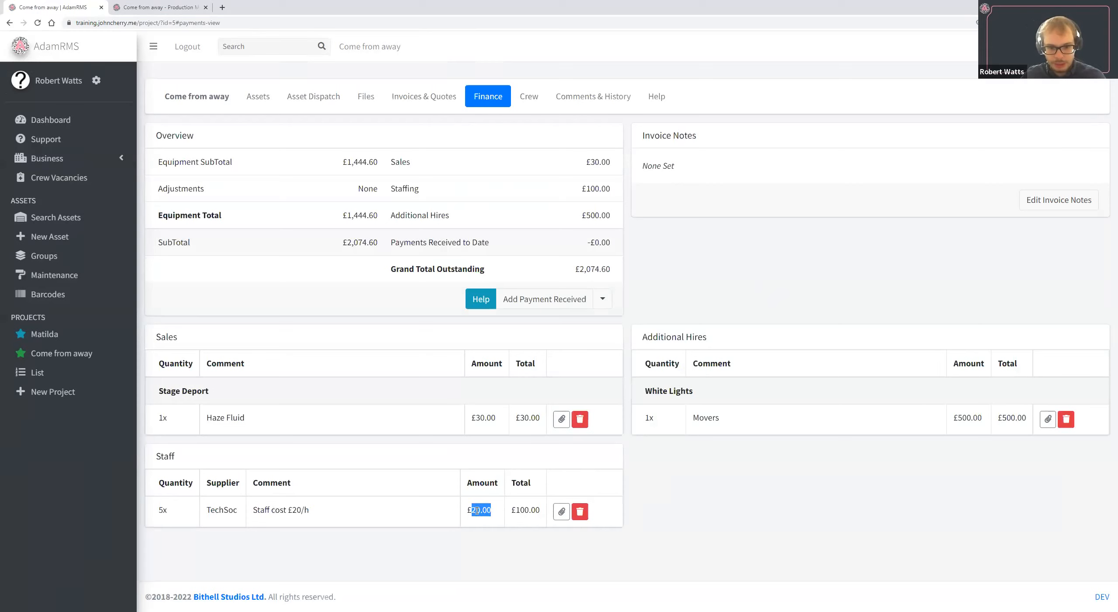
double_click(526, 510)
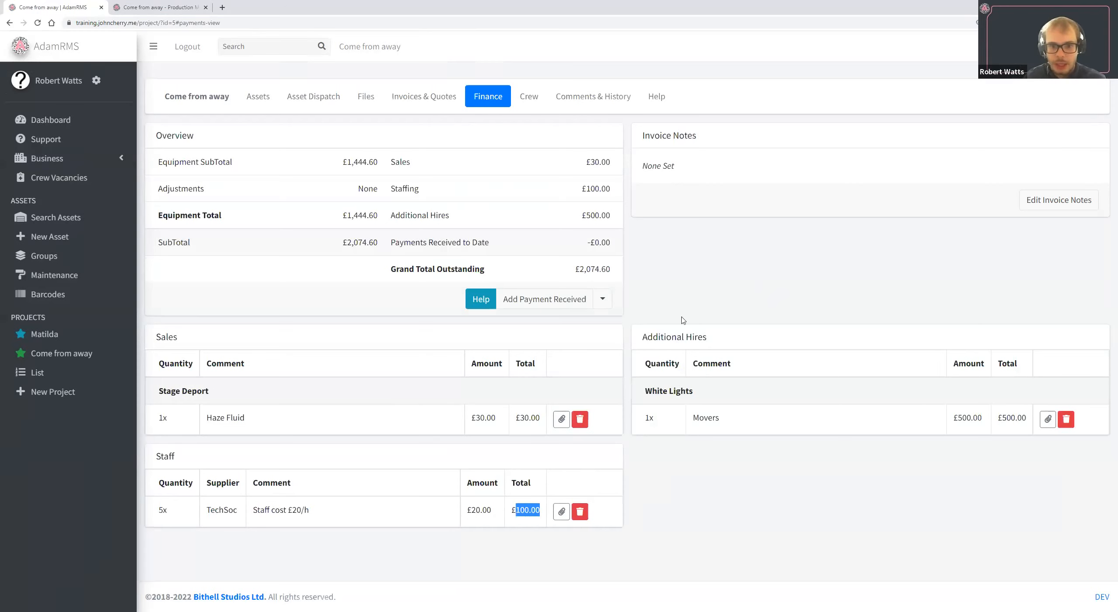
mouse_move(585, 183)
left_mouse_down()
mouse_move(641, 193)
mouse_move(614, 208)
mouse_move(589, 192)
mouse_move(599, 199)
left_mouse_up()
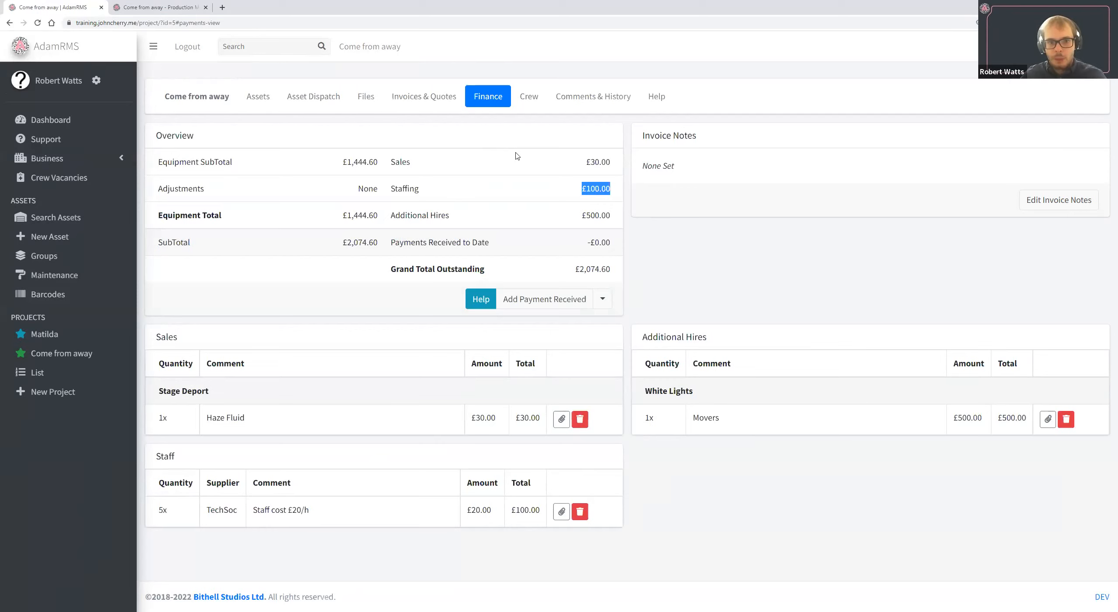
Generate a PDF invoice for the project with the default content options.
left_click(449, 93)
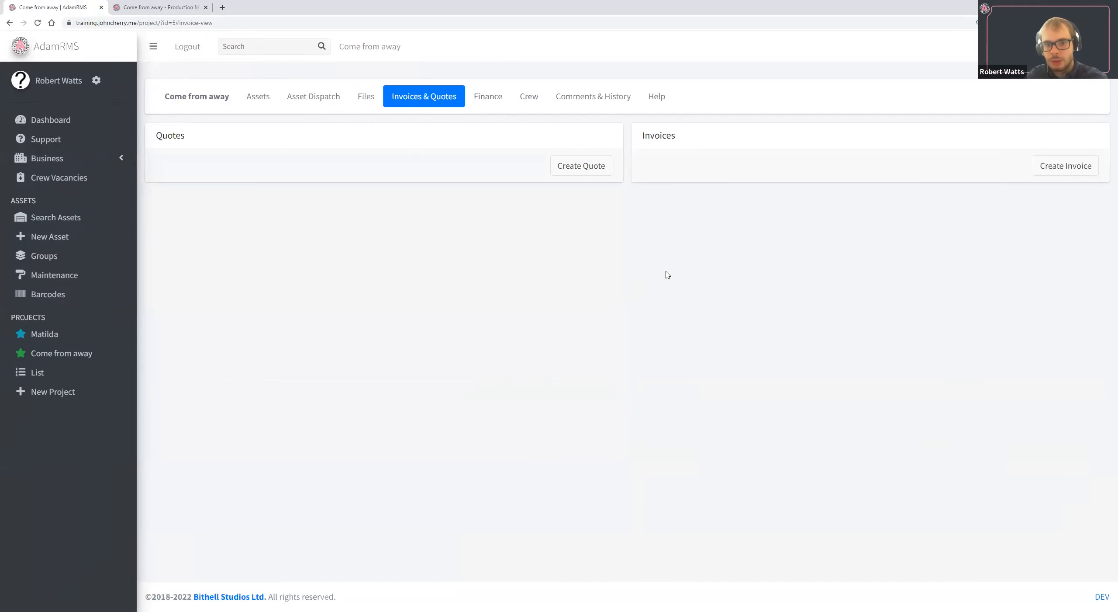
left_click(1068, 172)
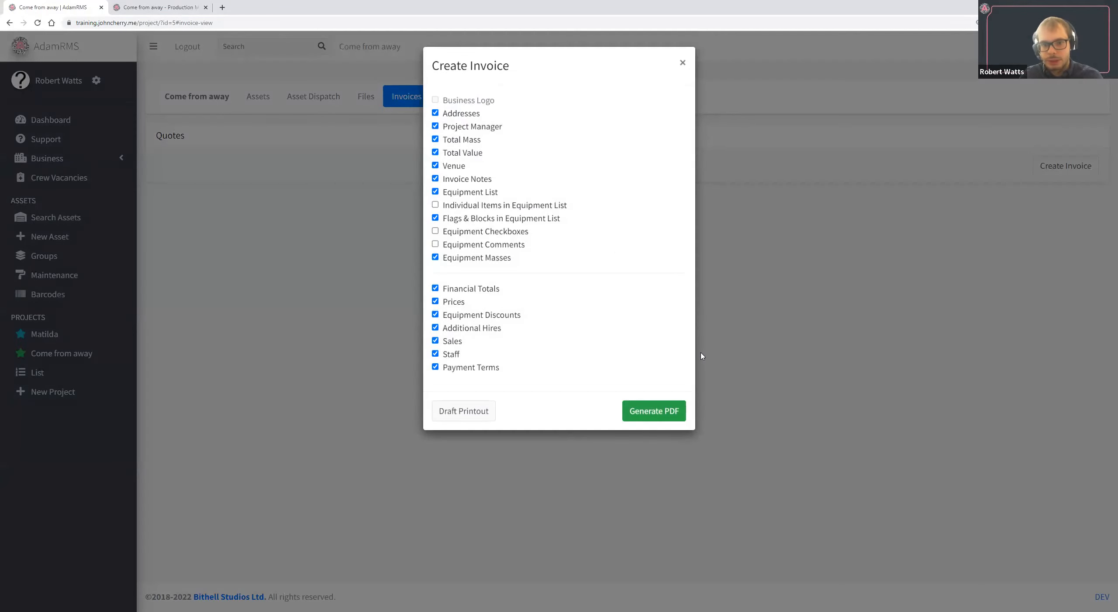
left_click(666, 413)
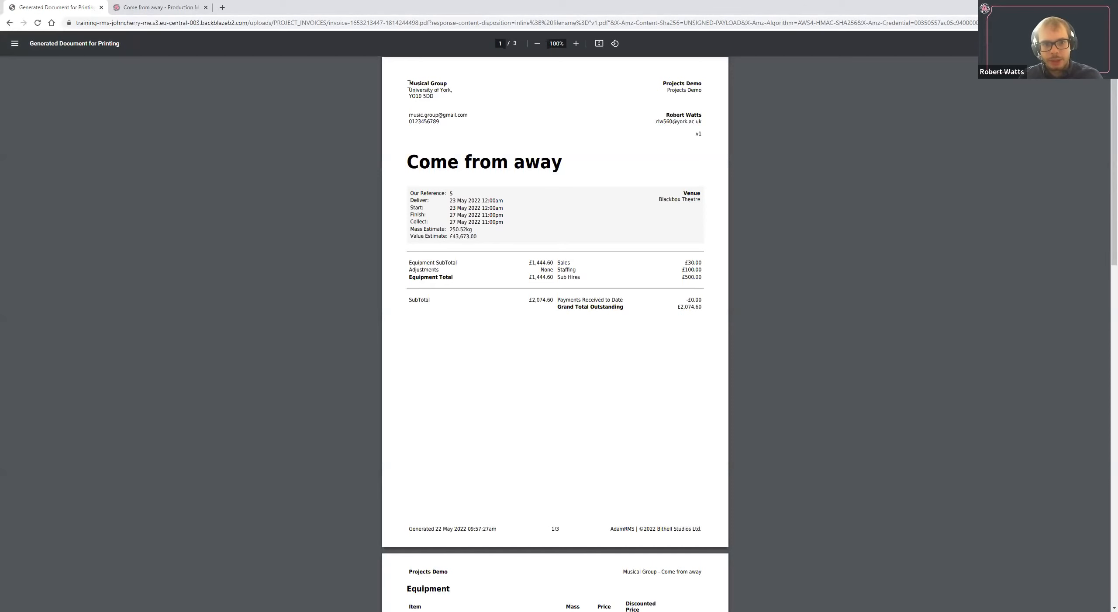
Examine the client's name and address and the issuing business's details in the generated invoice's header.
mouse_move(426, 86)
left_mouse_down()
mouse_move(450, 91)
mouse_move(429, 97)
left_mouse_up()
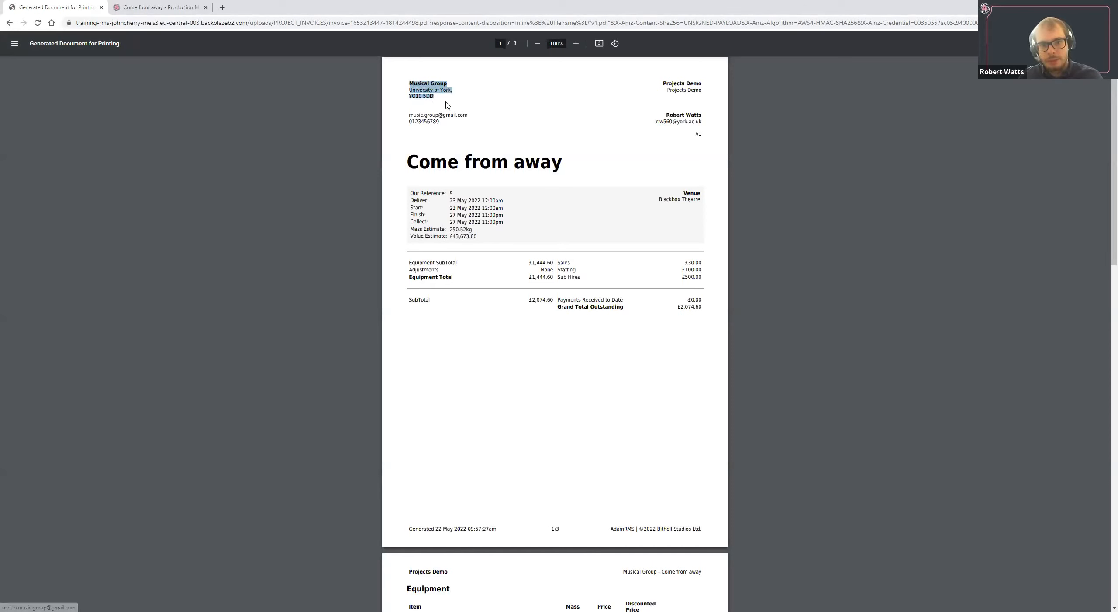
left_click(417, 88)
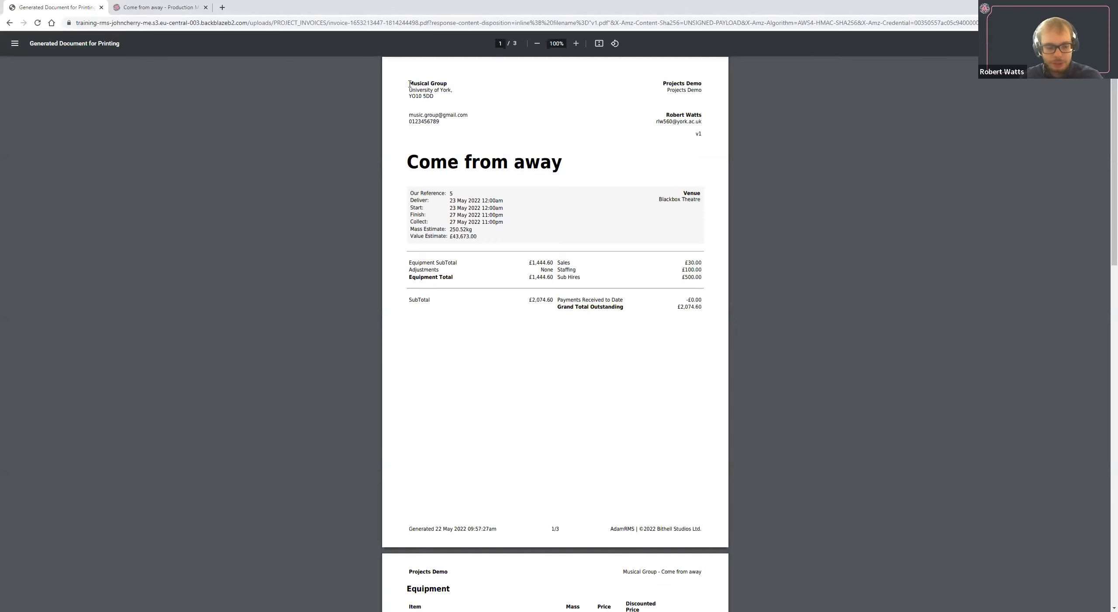
left_click_drag(409, 84, 434, 97)
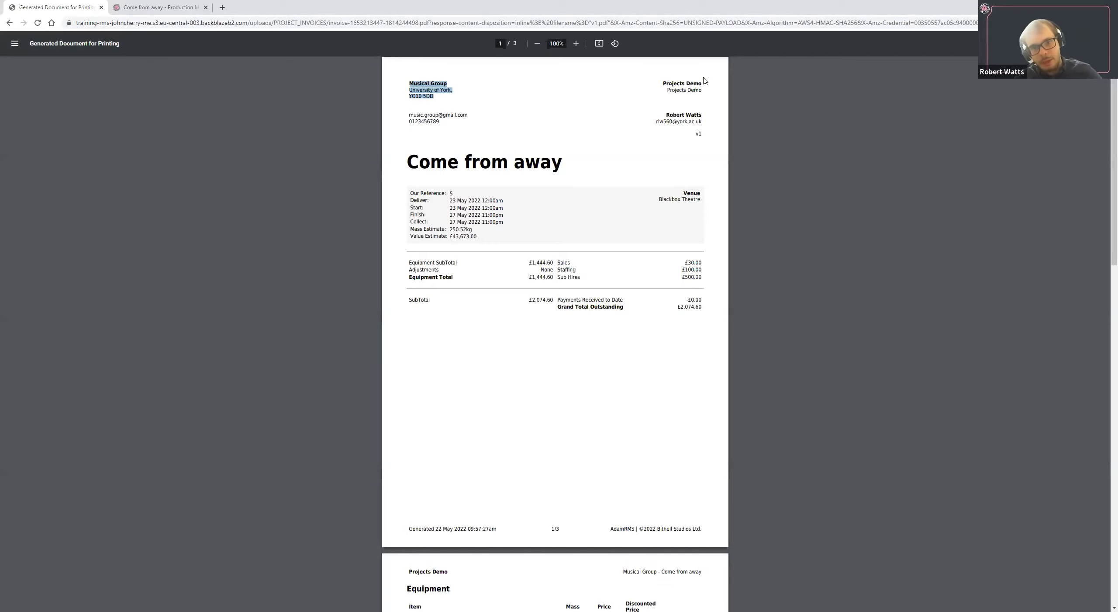
left_click_drag(663, 83, 702, 84)
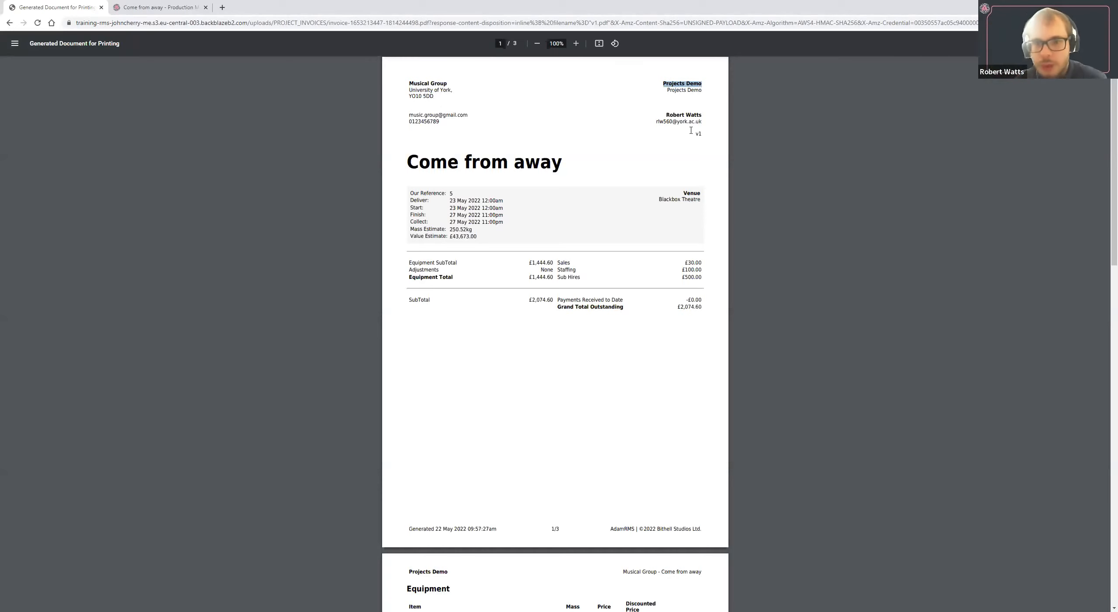
left_click(662, 85)
left_click_drag(662, 86, 702, 92)
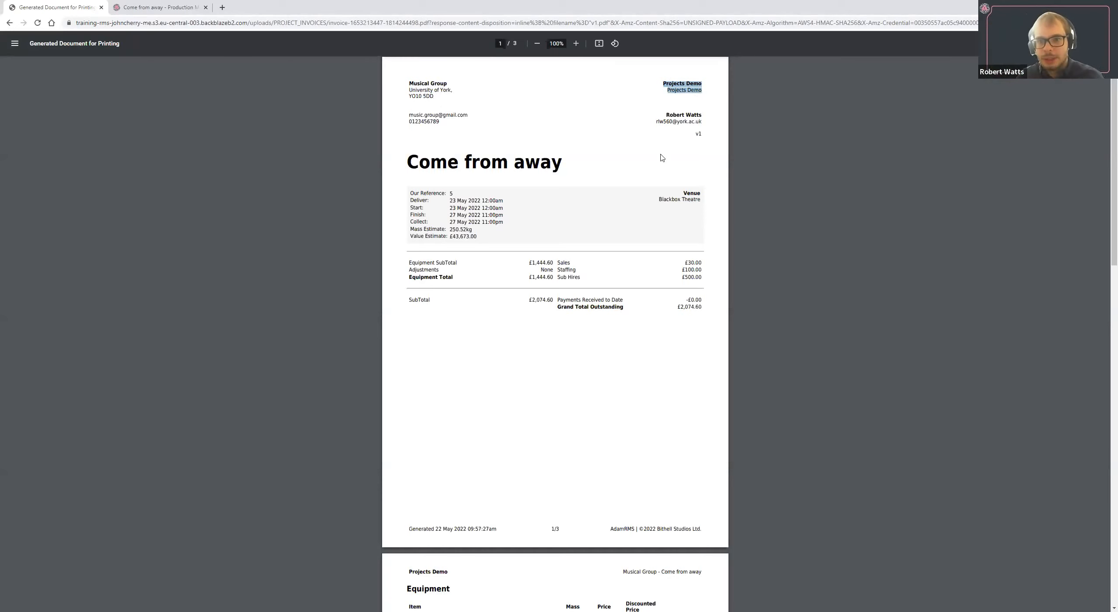
triple_click(674, 84)
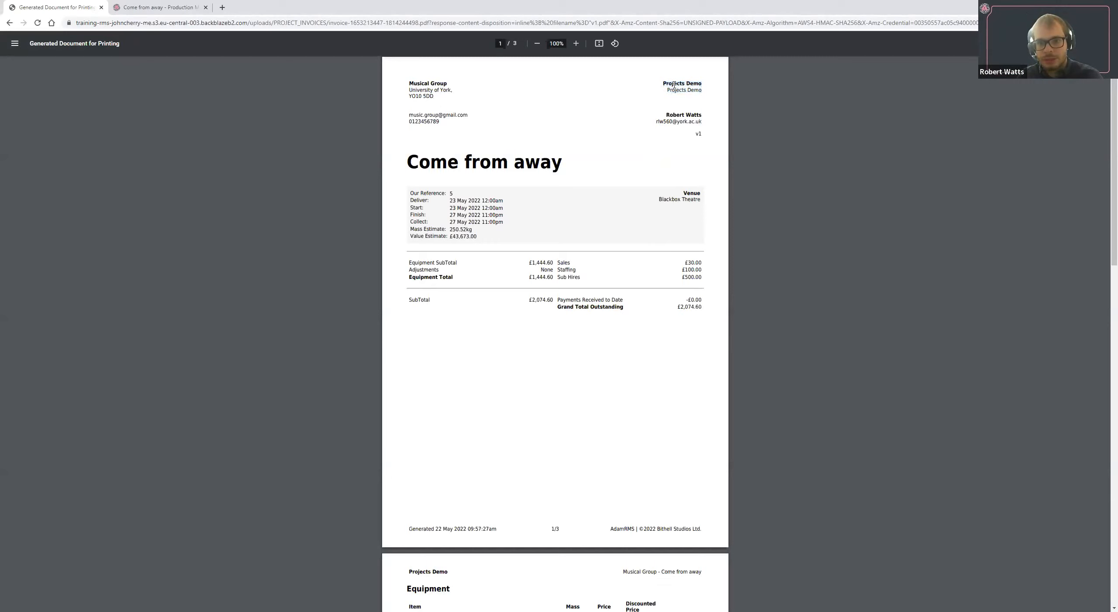
Review the venue, reference, dates, mass and value estimates, and financial totals on the invoice's first page.
double_click(665, 200)
left_click(679, 198)
triple_click(679, 198)
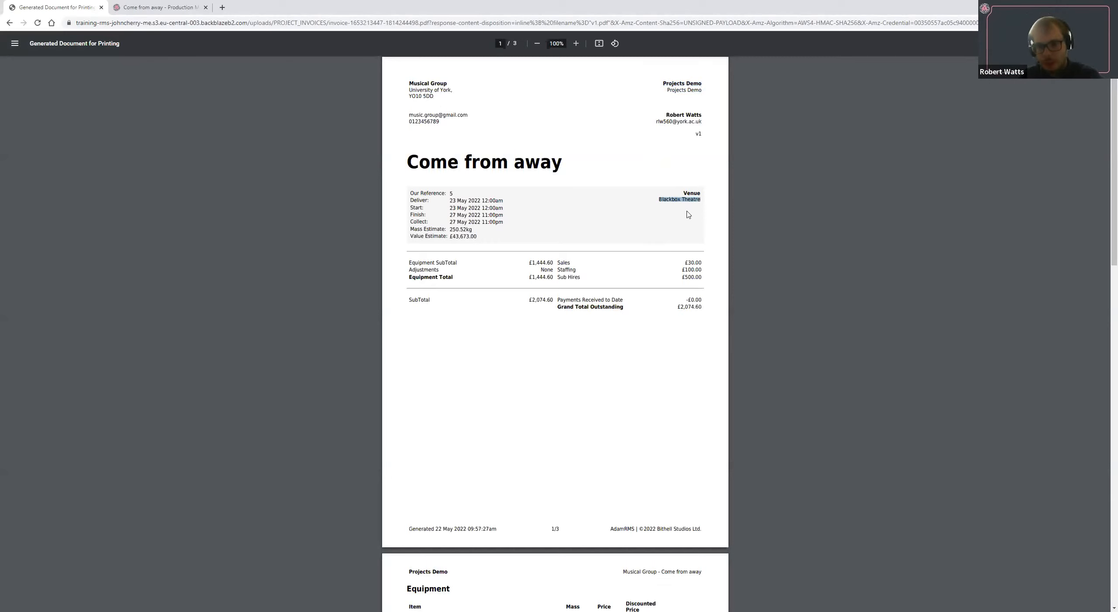
double_click(674, 200)
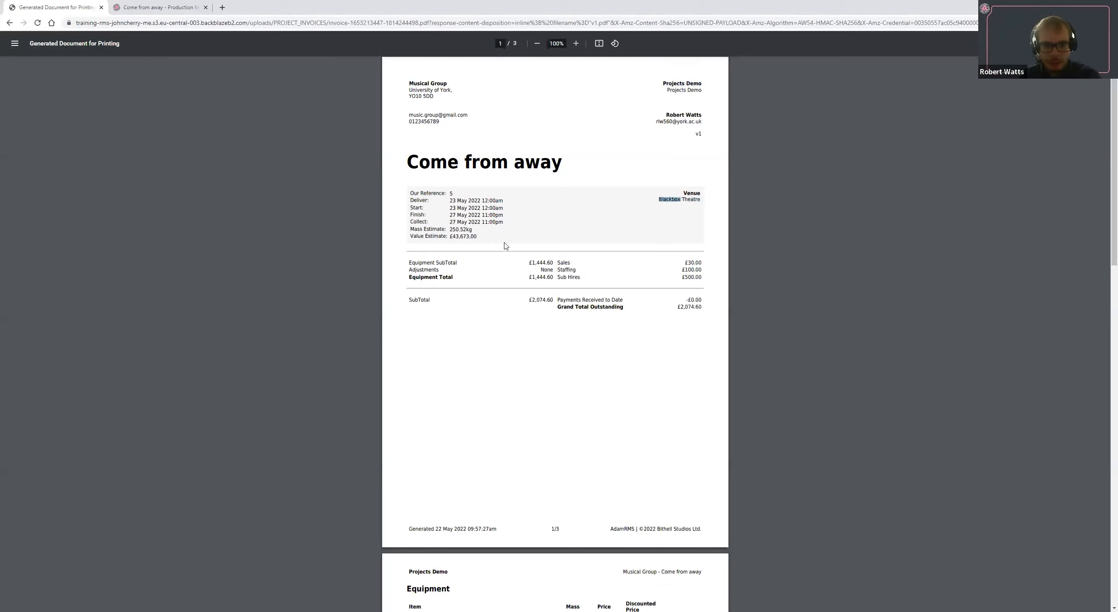
mouse_move(459, 238)
left_mouse_down()
mouse_move(488, 244)
mouse_move(474, 230)
mouse_move(442, 232)
mouse_move(461, 239)
left_mouse_up()
mouse_move(415, 202)
left_mouse_down()
mouse_move(449, 208)
mouse_move(416, 194)
left_mouse_up()
double_click(416, 193)
left_click(469, 213)
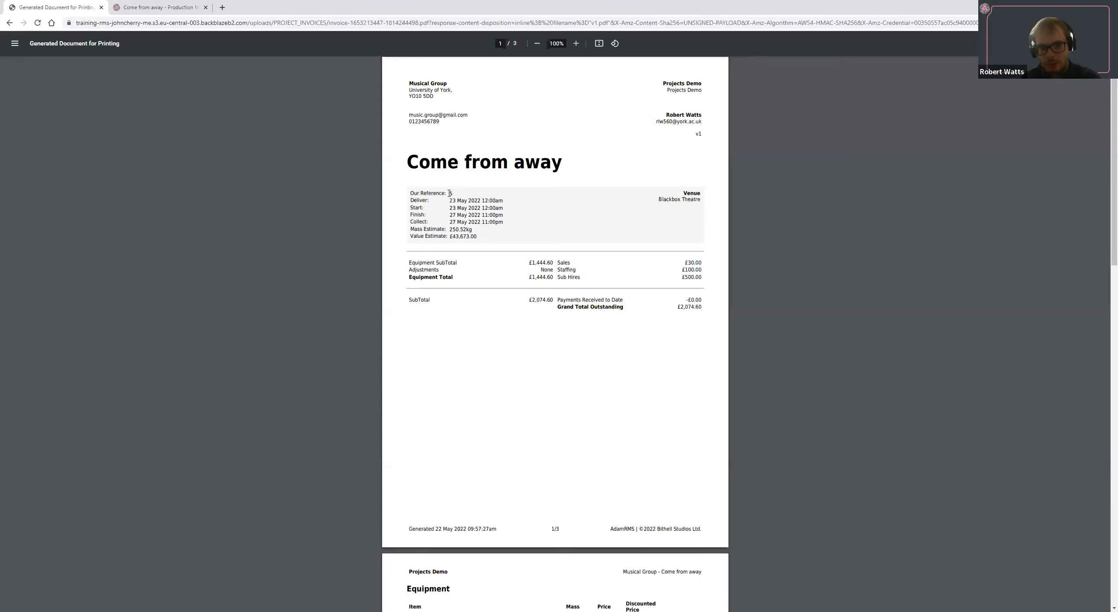
scroll(678, 273, "down", 1)
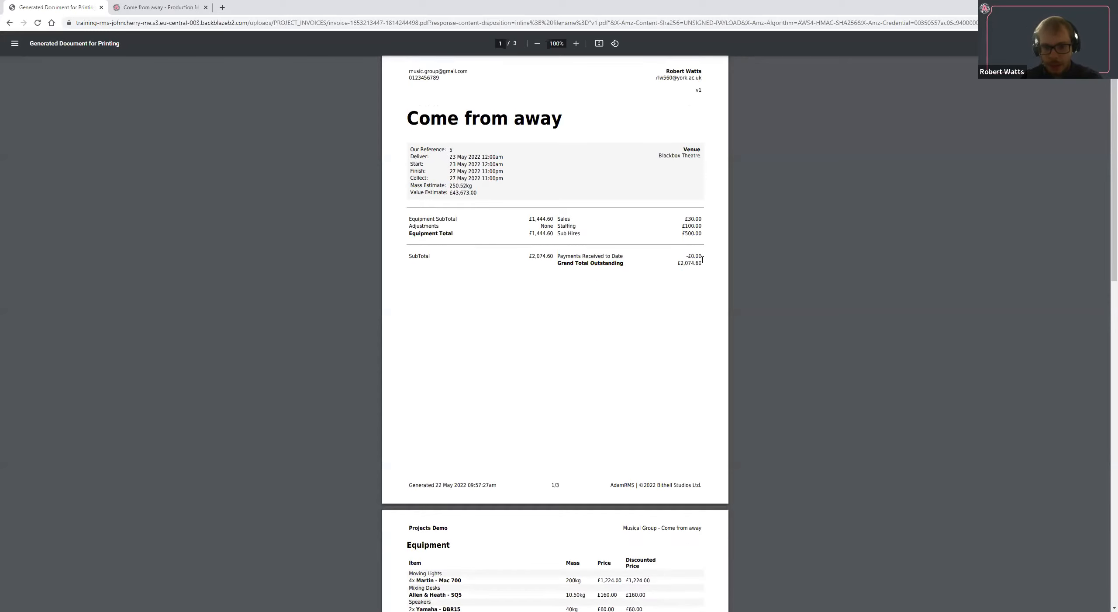
Review the invoice's grand total, equipment list, additional hire items, sales and staff charges across its pages.
left_click_drag(702, 265, 694, 265)
scroll(625, 262, "down", 9)
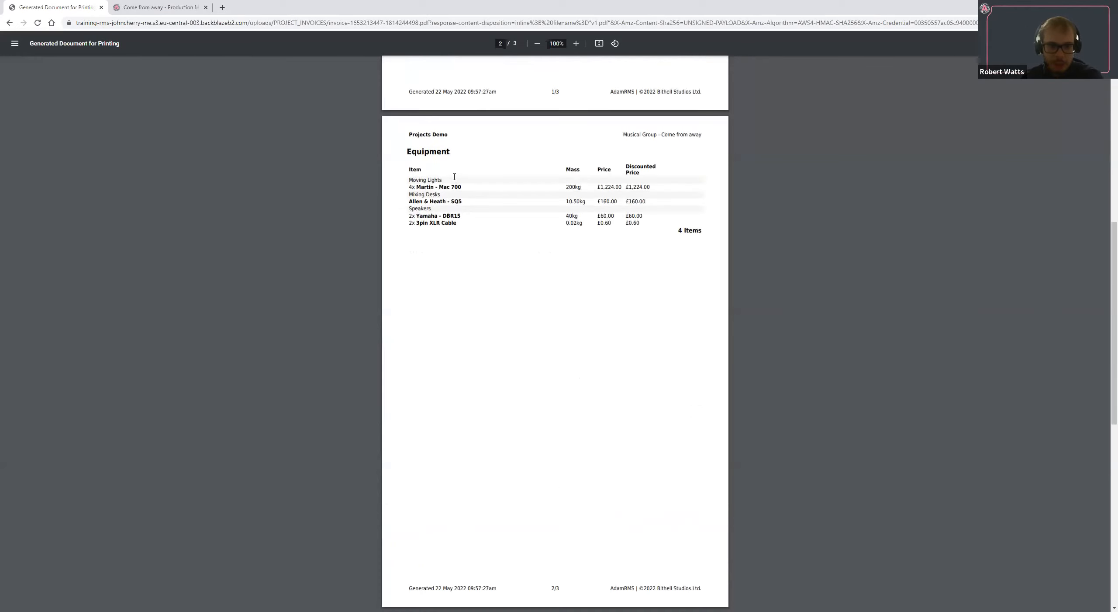
scroll(490, 267, "down", 9)
scroll(544, 372, "down", 2)
triple_click(417, 184)
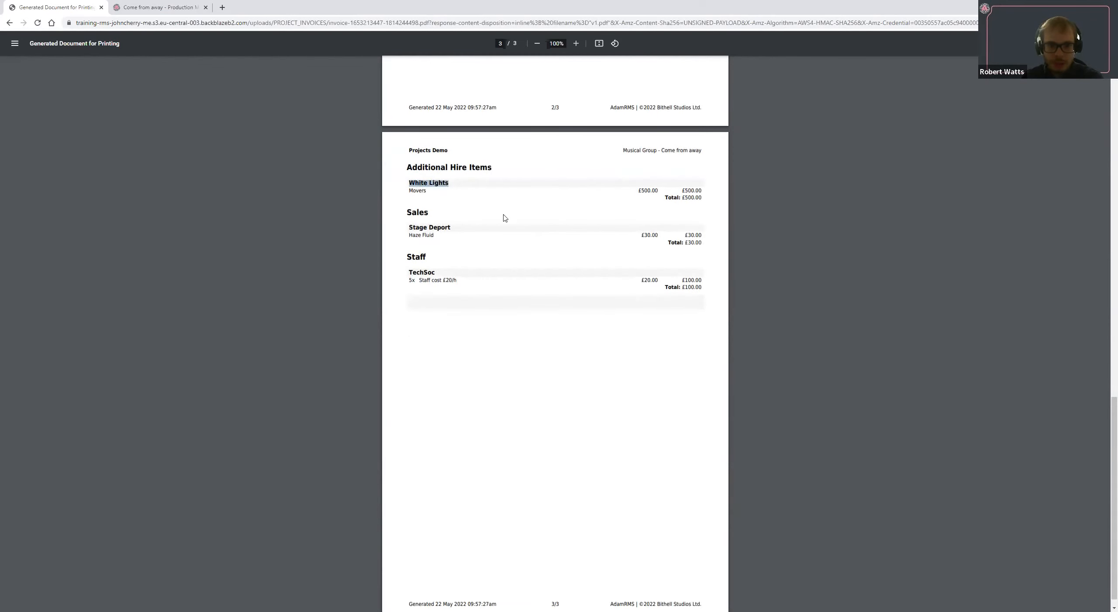
scroll(519, 232, "up", 2)
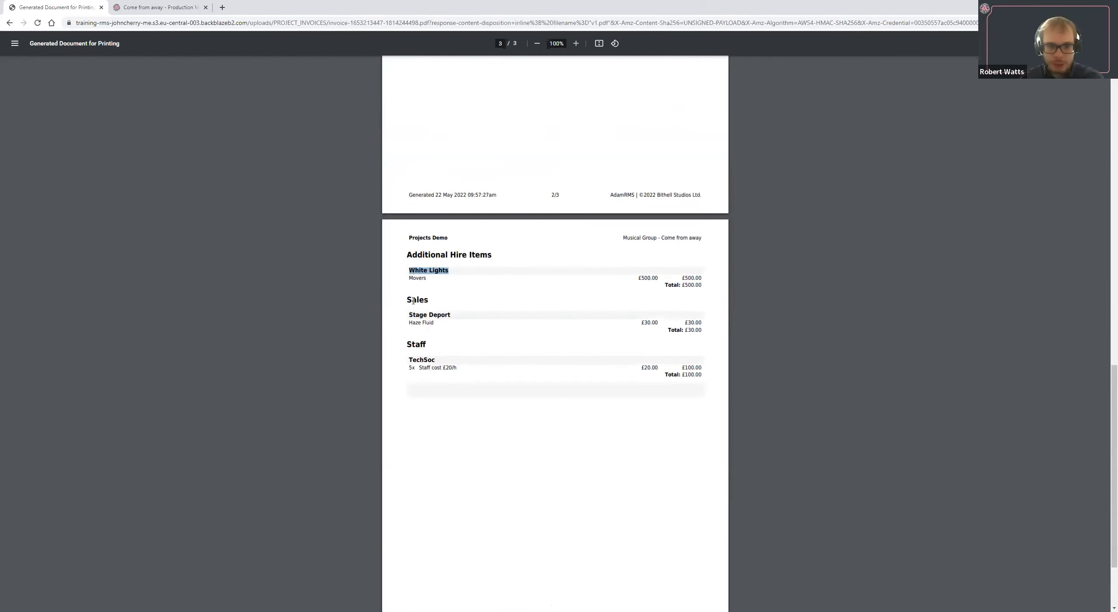
triple_click(421, 359)
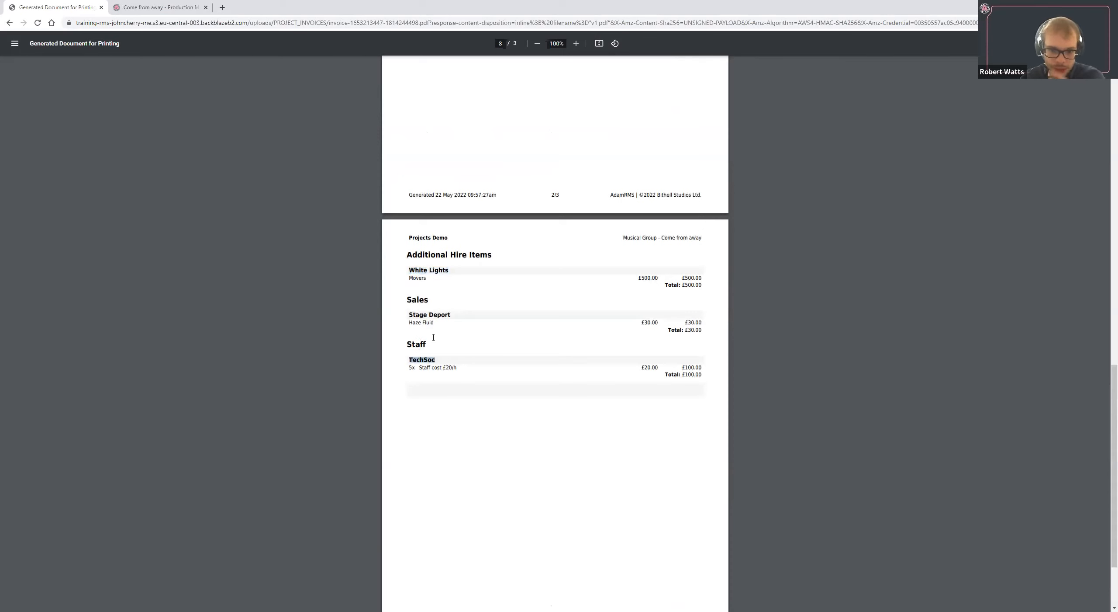
scroll(621, 427, "down", 2)
scroll(622, 427, "up", 15)
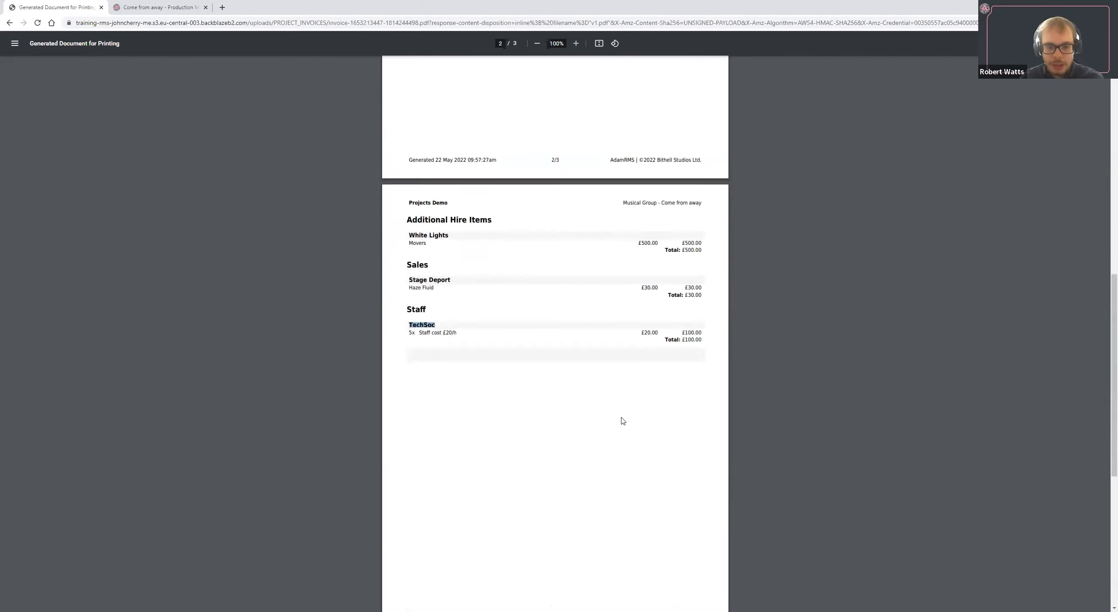
scroll(620, 405, "up", 5)
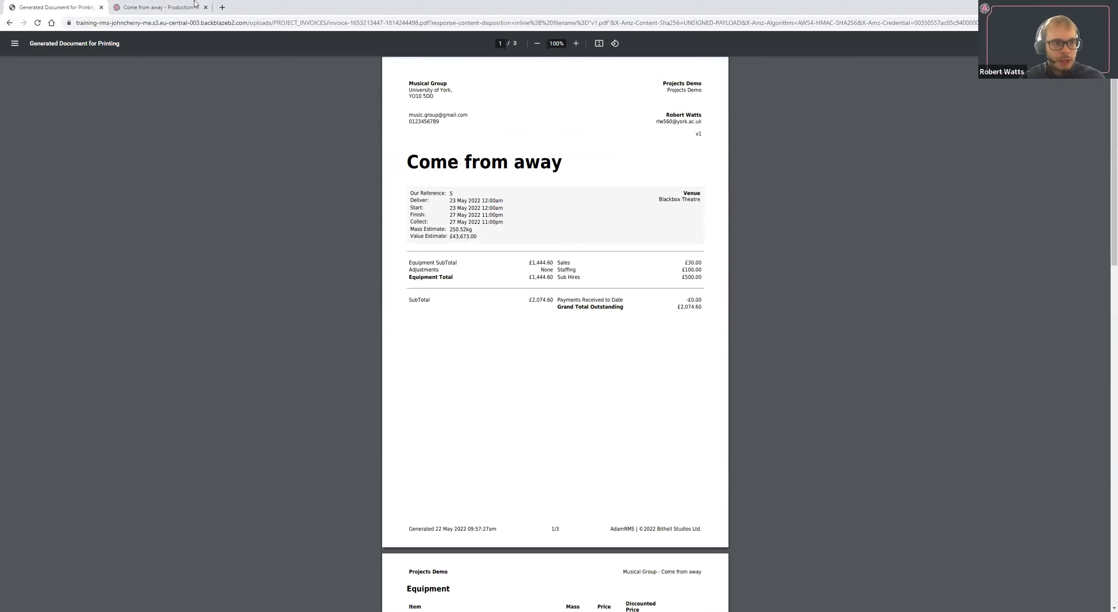
Return to the project's invoices and quotes and view the options for creating a quote.
left_click(10, 22)
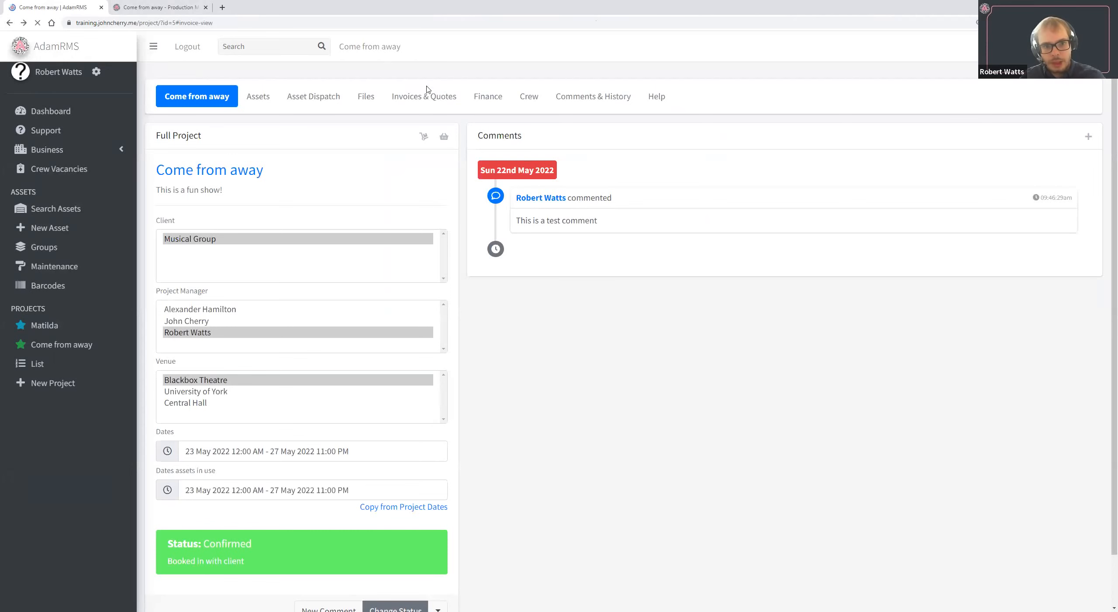
left_click(436, 97)
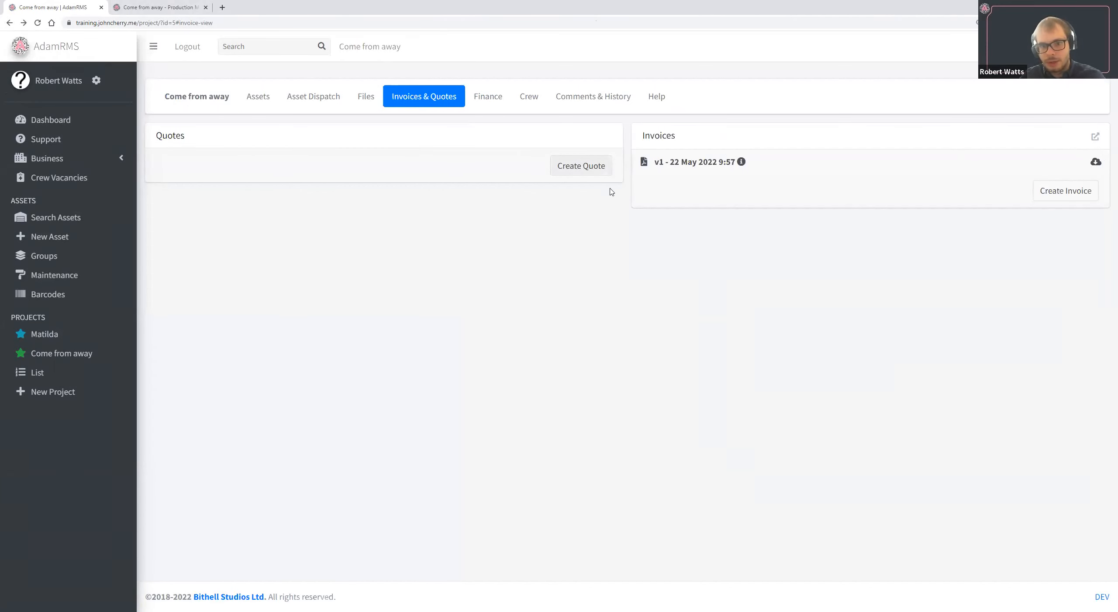
left_click(605, 172)
left_click(769, 202)
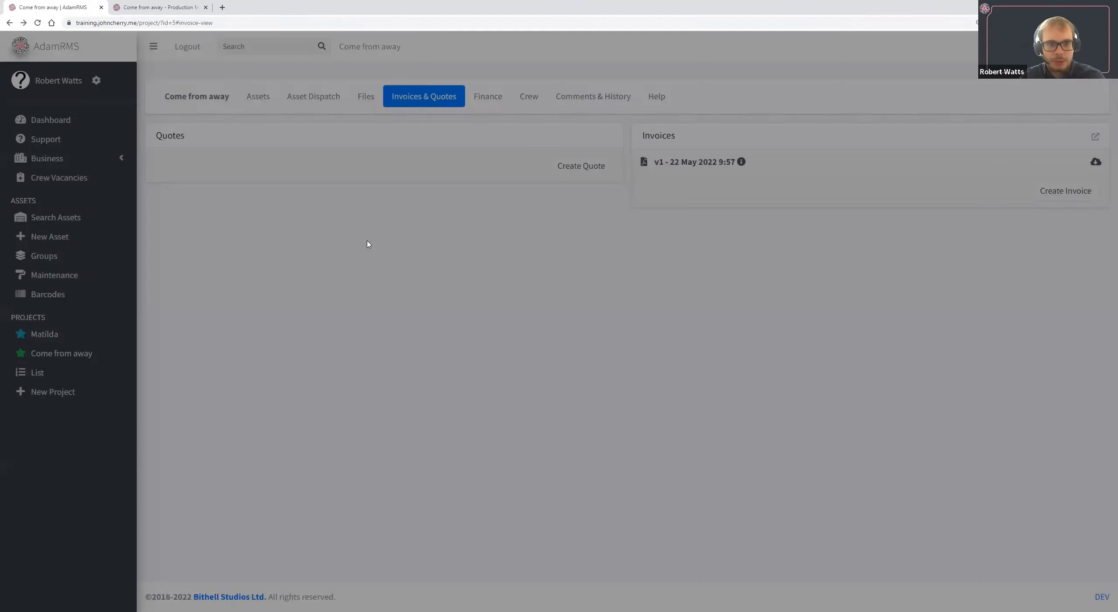
Open the client list alongside the project's finance overview and compare the client's payment figures with the project's outstanding total.
left_click(488, 97)
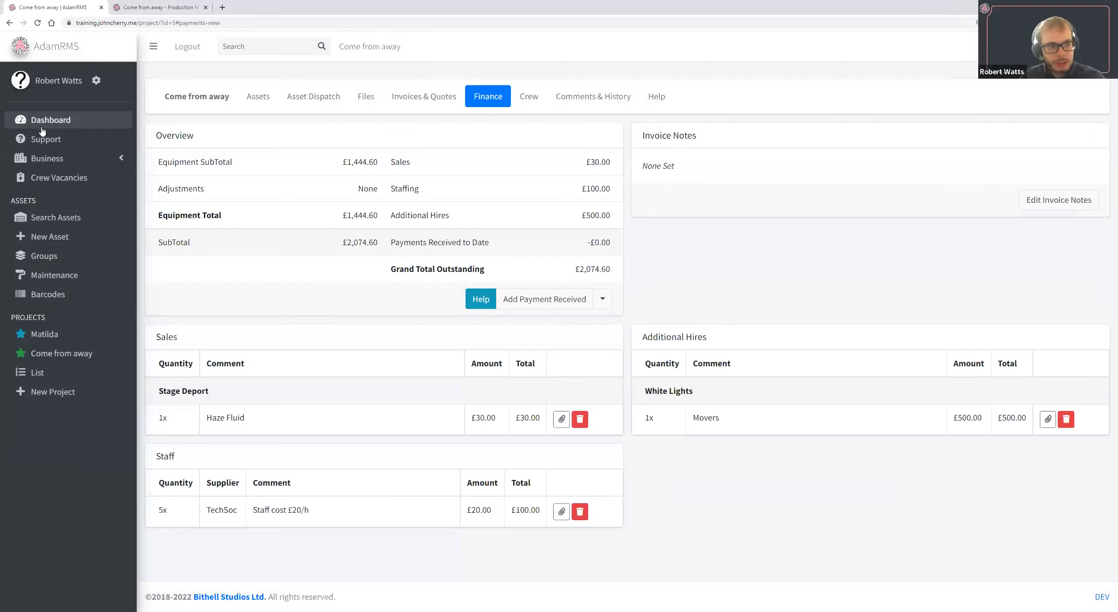
left_click(82, 160)
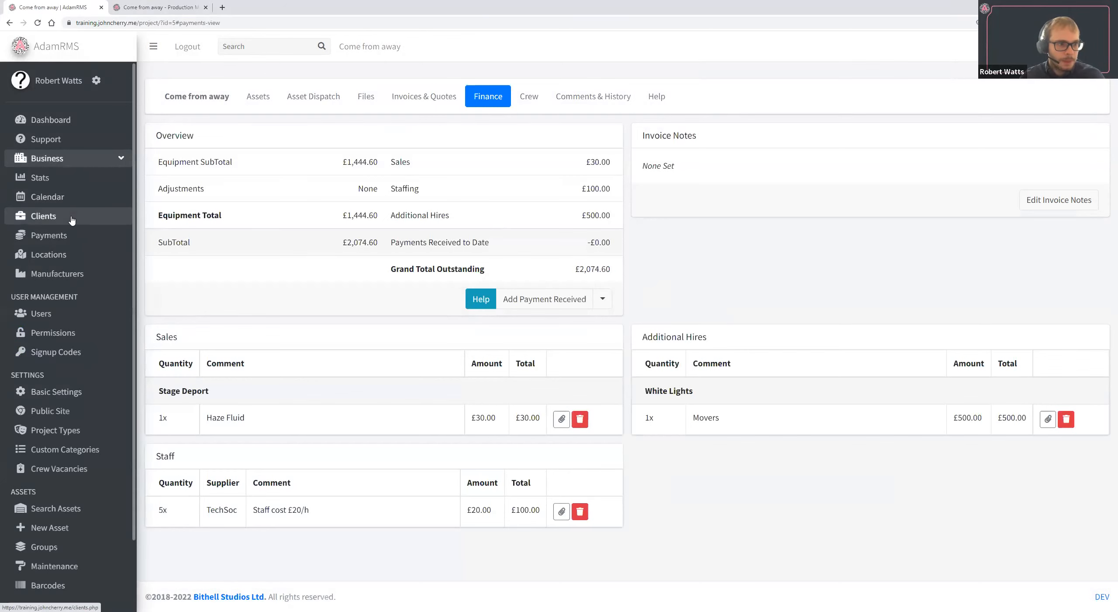
left_click(177, 10)
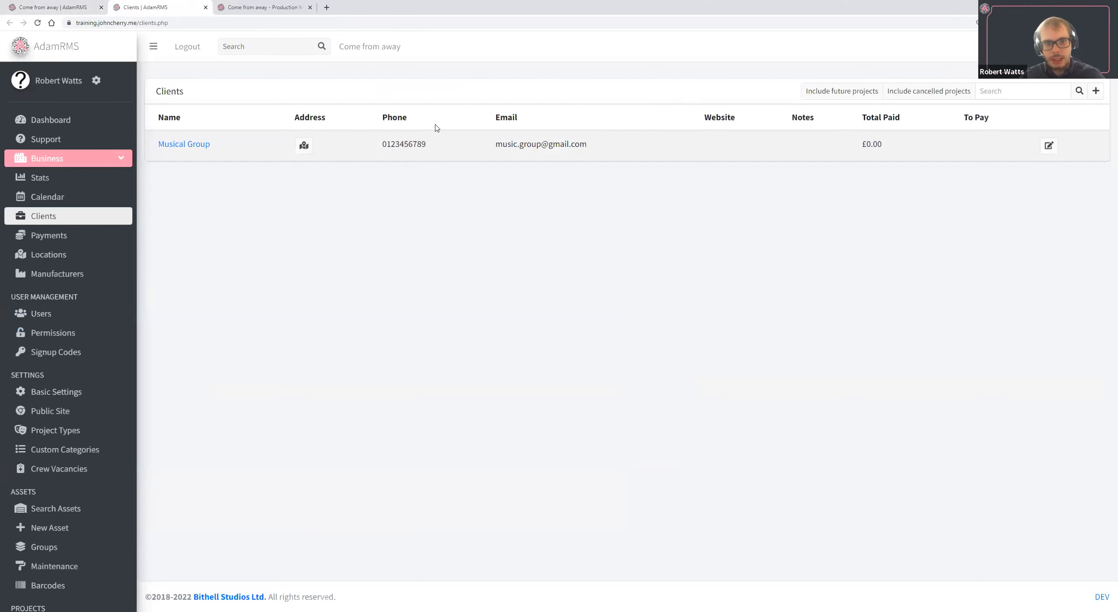
left_click(78, 7)
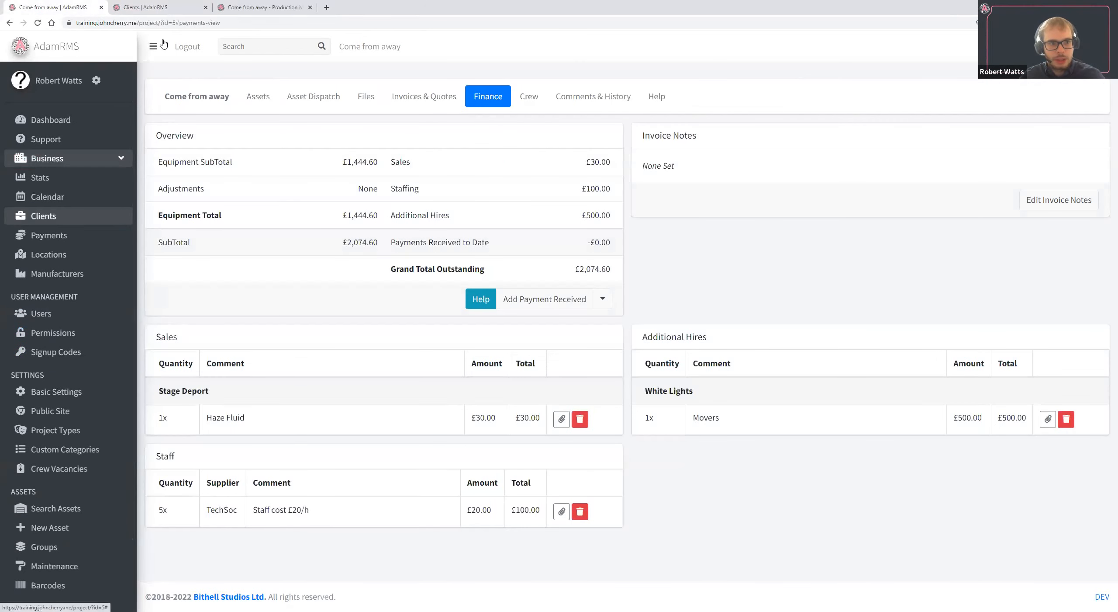
left_click(169, 6)
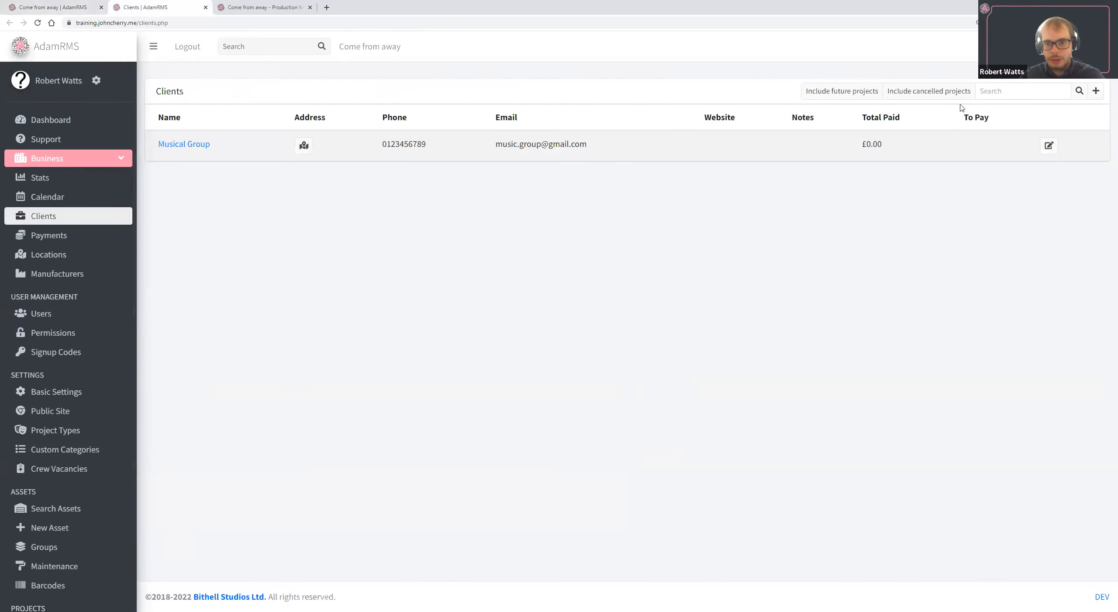
left_click(12, 5)
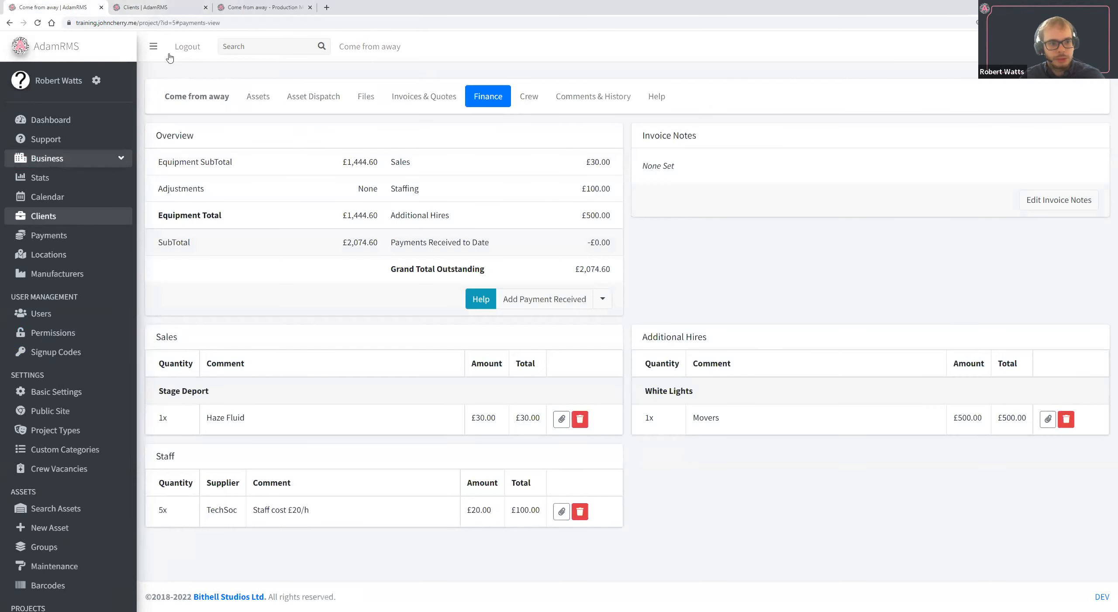
Change the Come from away project's status to Closed (Pending move to Archive).
left_click(222, 97)
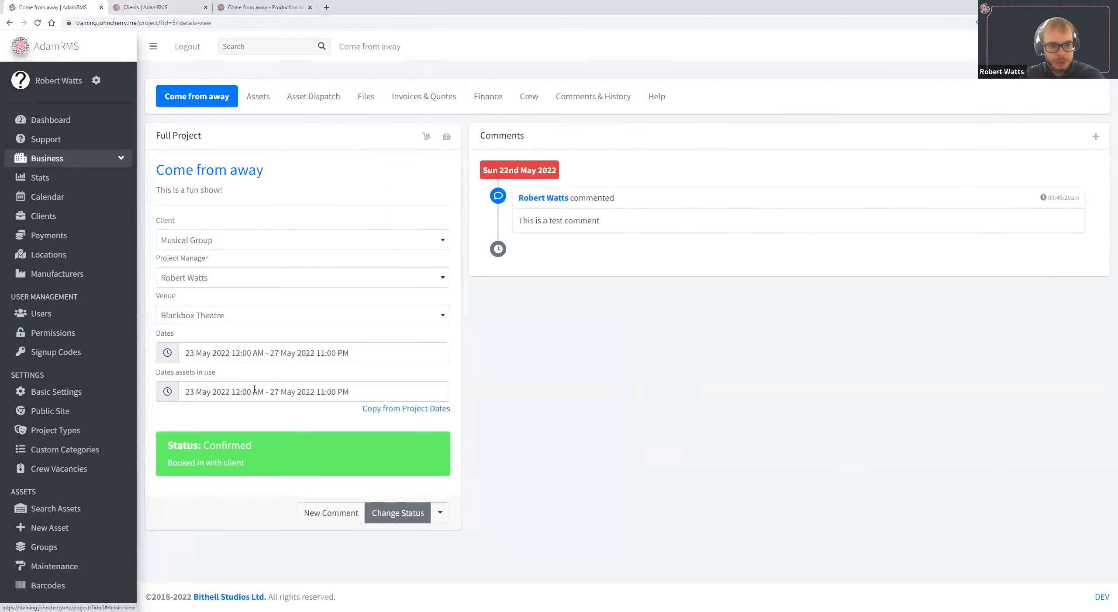
left_click(454, 463)
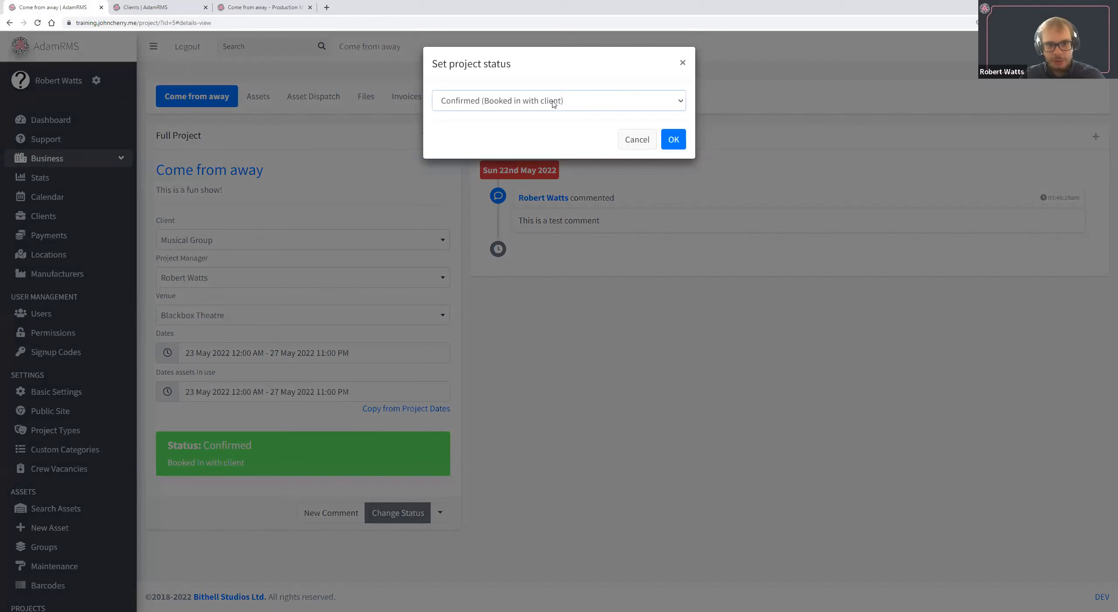
left_click(554, 100)
left_click(554, 201)
left_click(675, 138)
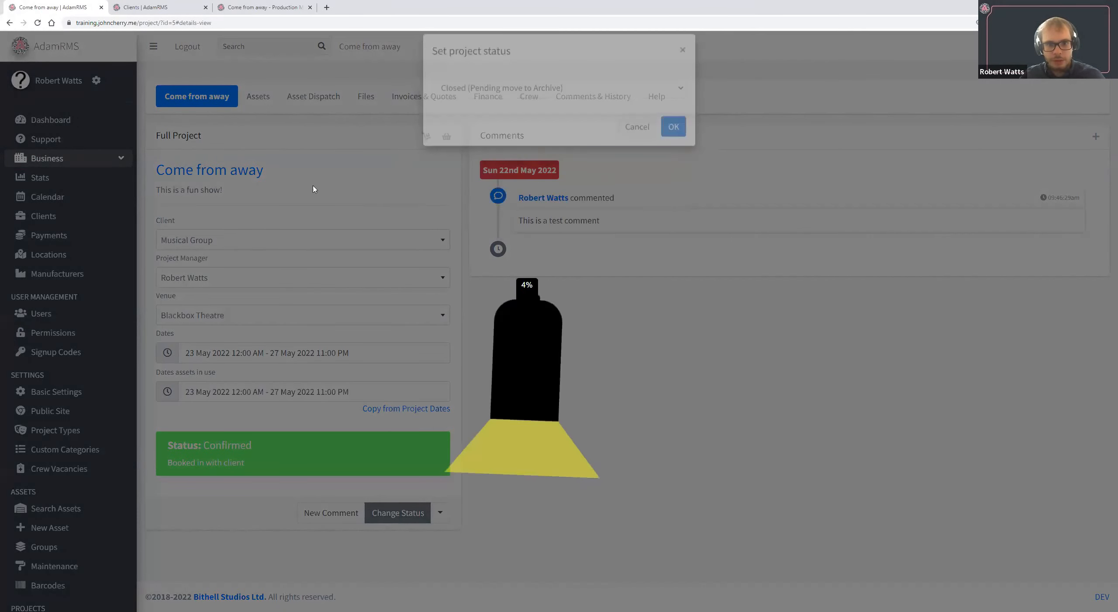
Reload the client list to check Musical Group's paid and owed amounts, and return to the project.
left_click(126, 5)
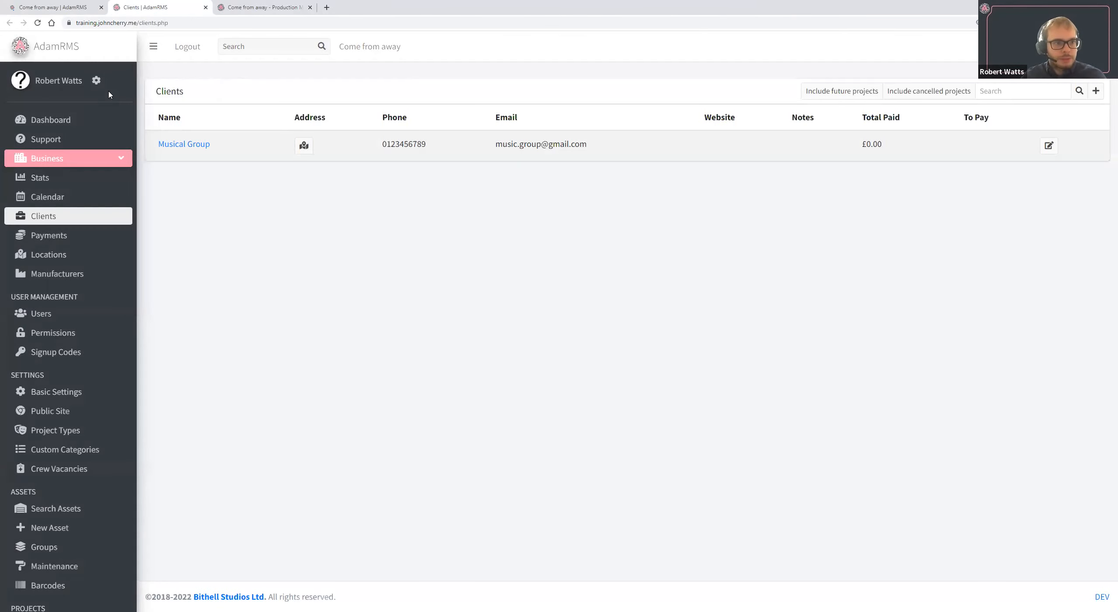
left_click(38, 22)
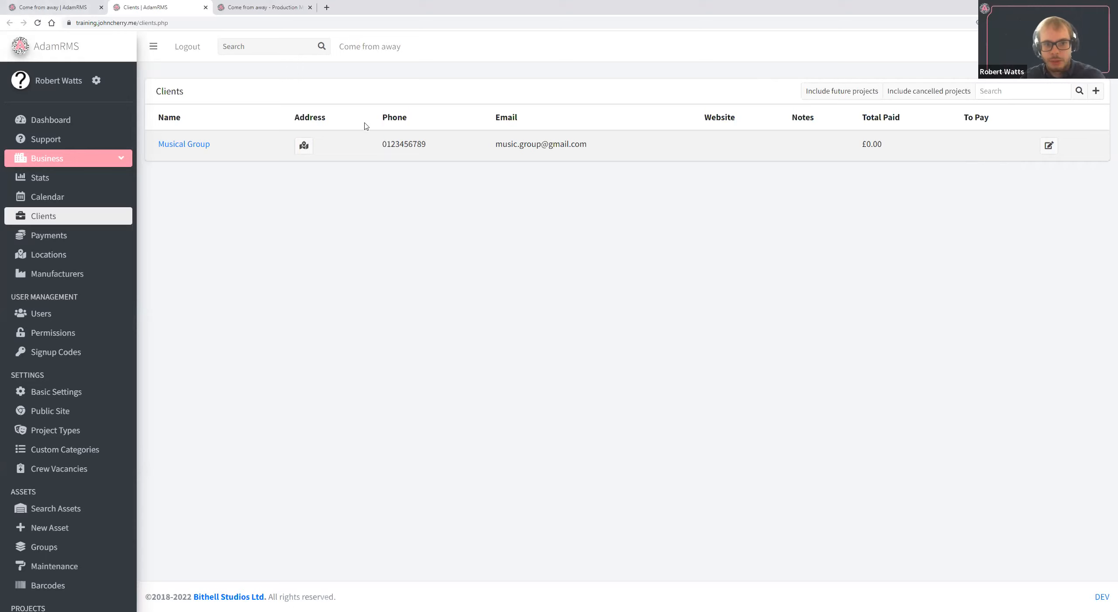
left_click(57, 7)
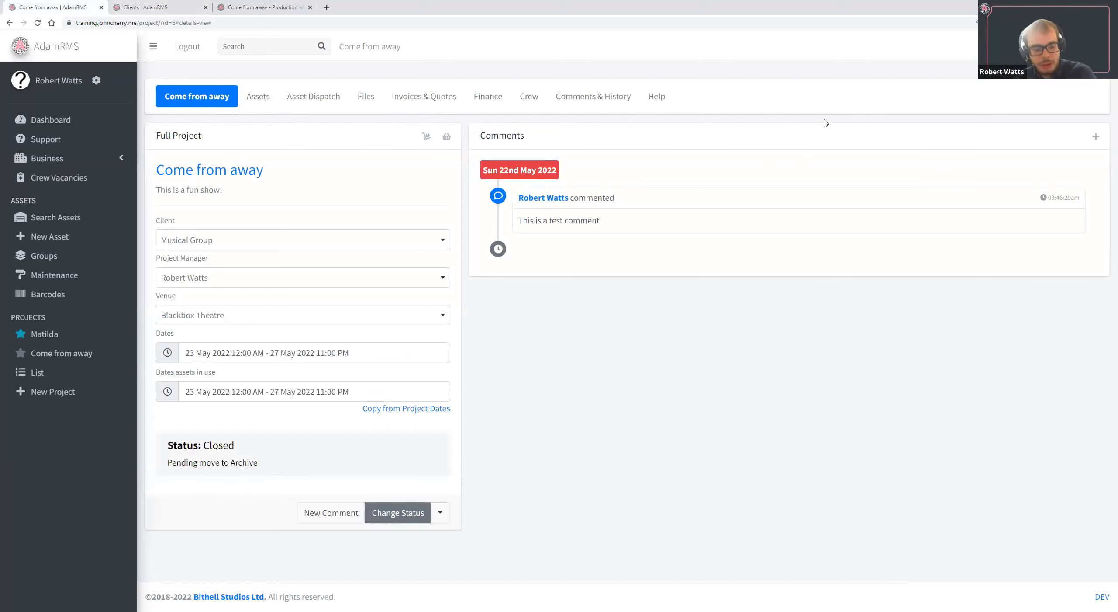
Record a £500 payment received by bank transfer in the project's finances.
left_click(489, 100)
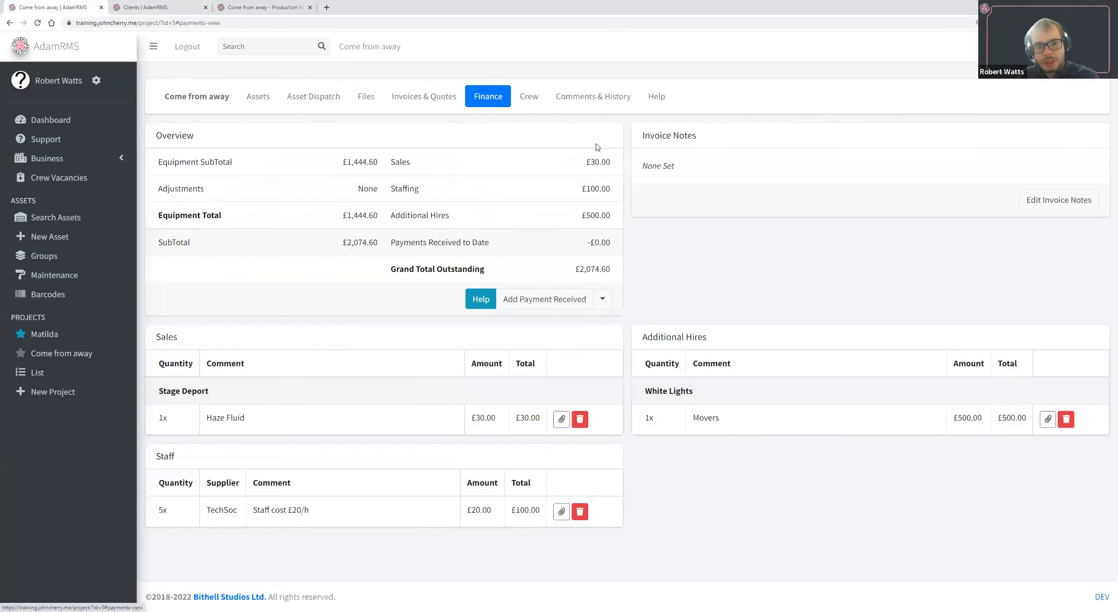
left_click(571, 303)
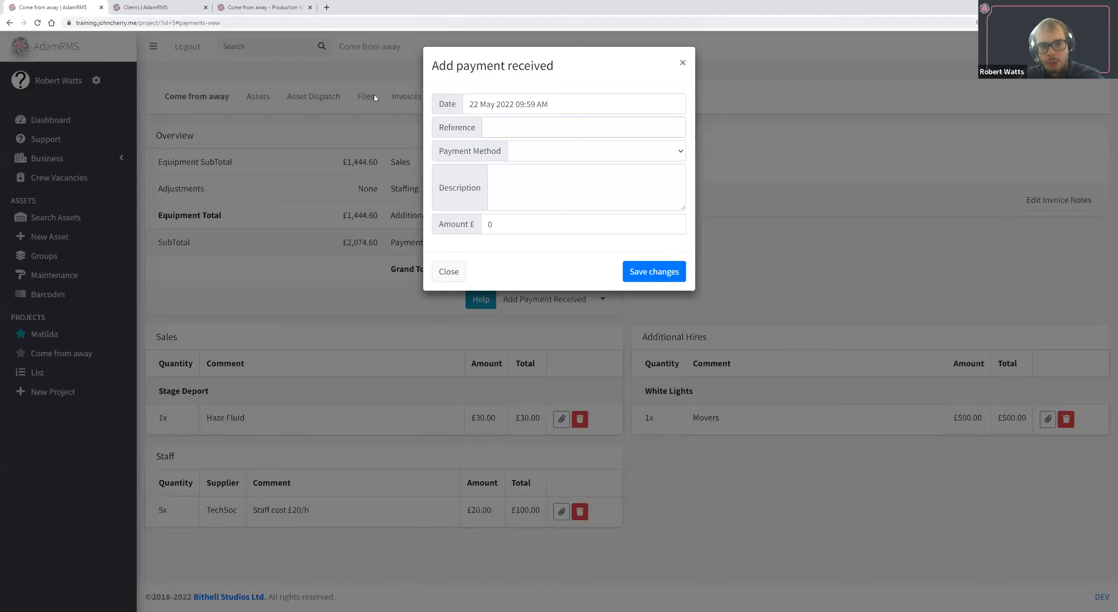
left_click(602, 157)
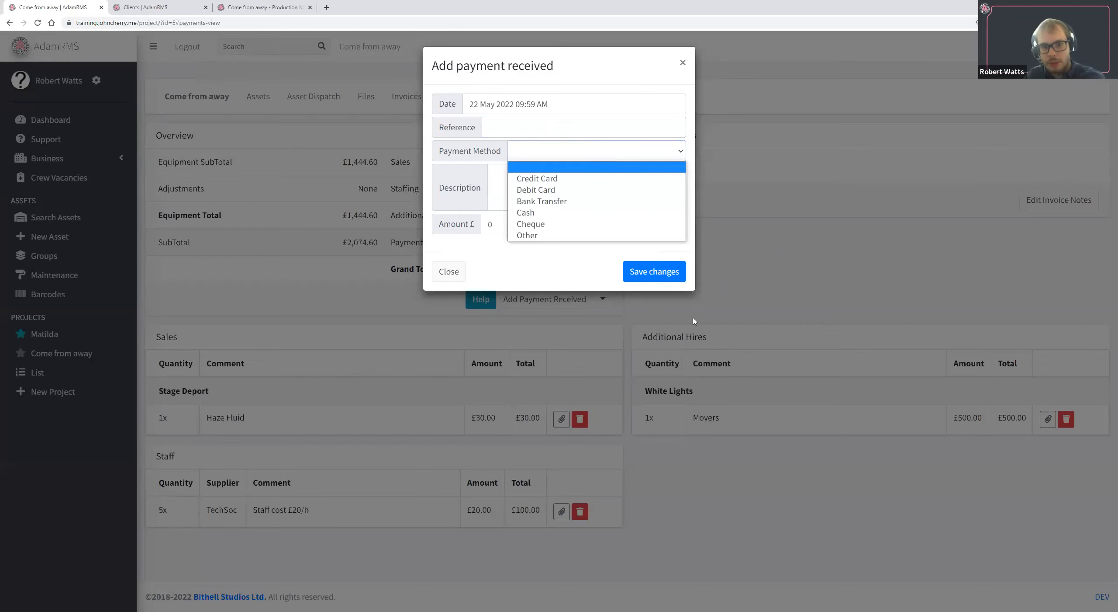
left_click(564, 201)
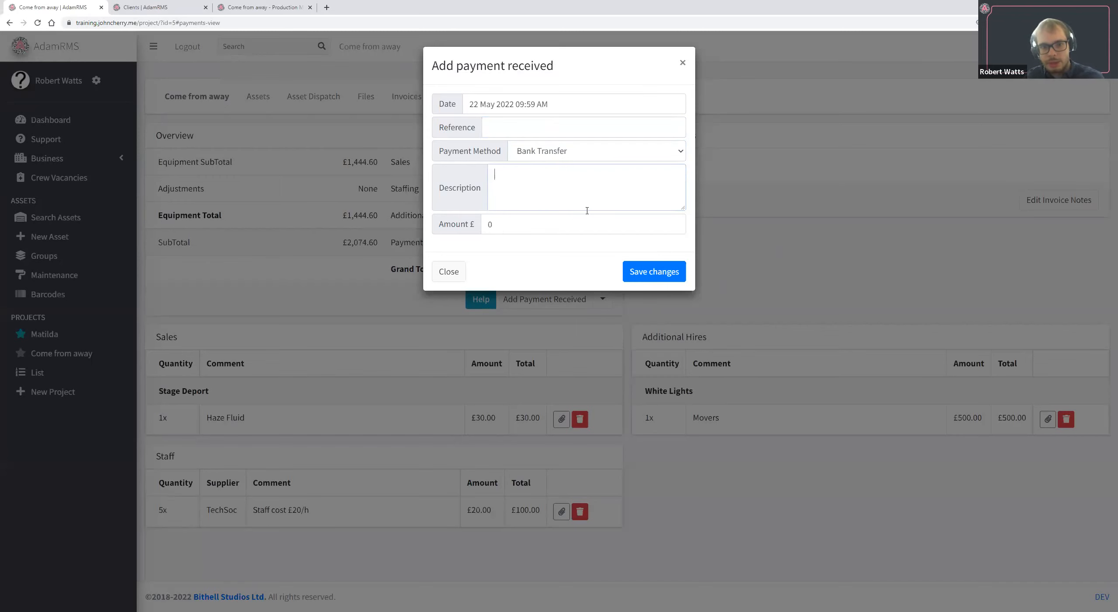
left_click(573, 216)
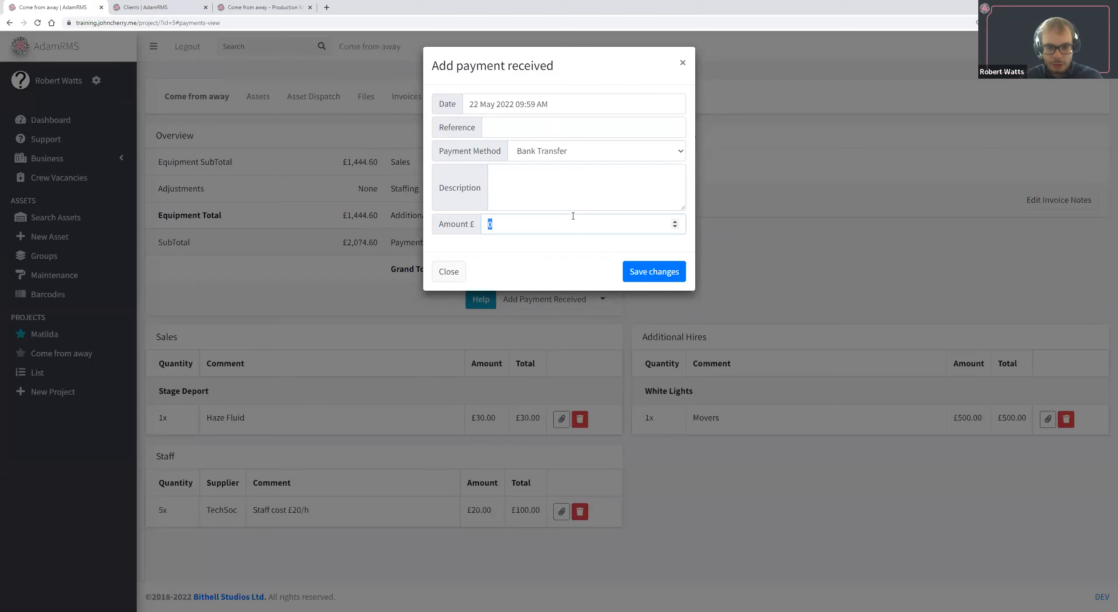
type("500")
left_click(631, 274)
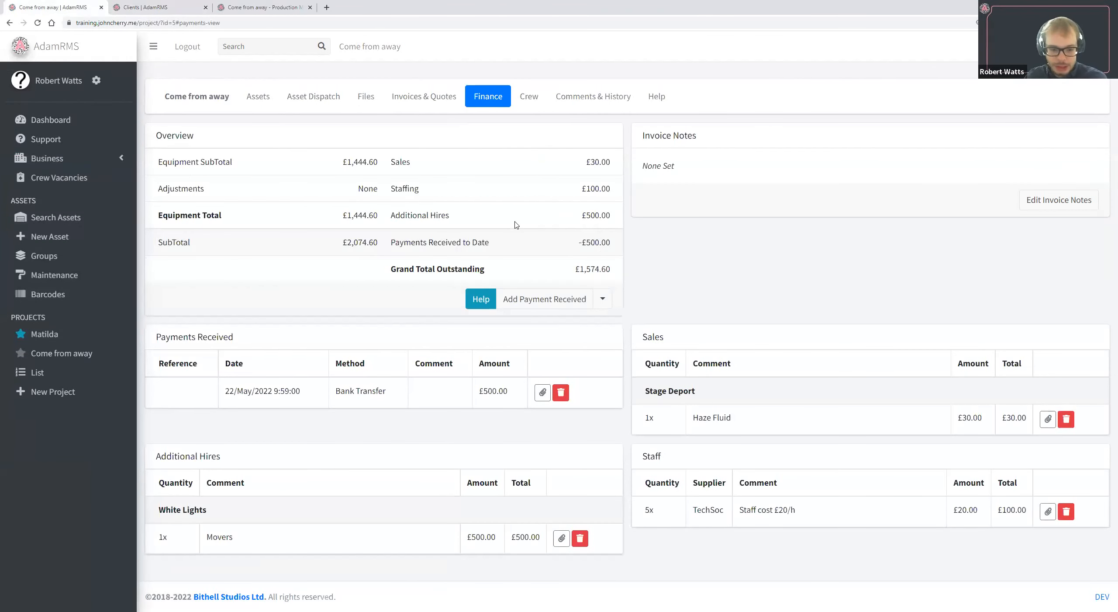
Record a second bank transfer payment of £1574.60, using the grand total outstanding copied from the finance overview.
left_click_drag(567, 219, 614, 270)
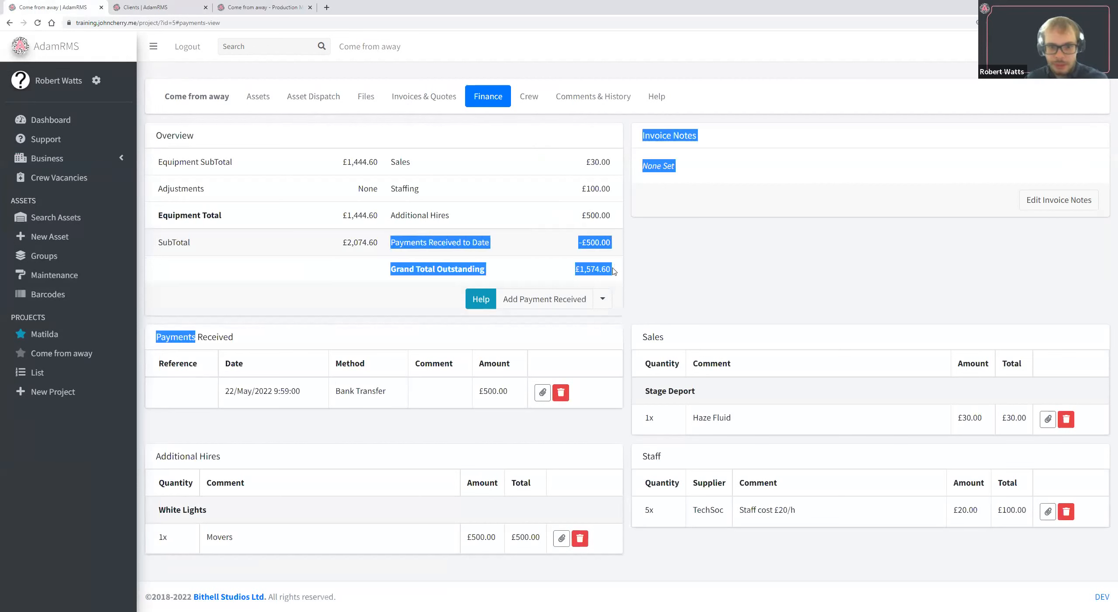
left_click(613, 271)
double_click(602, 270)
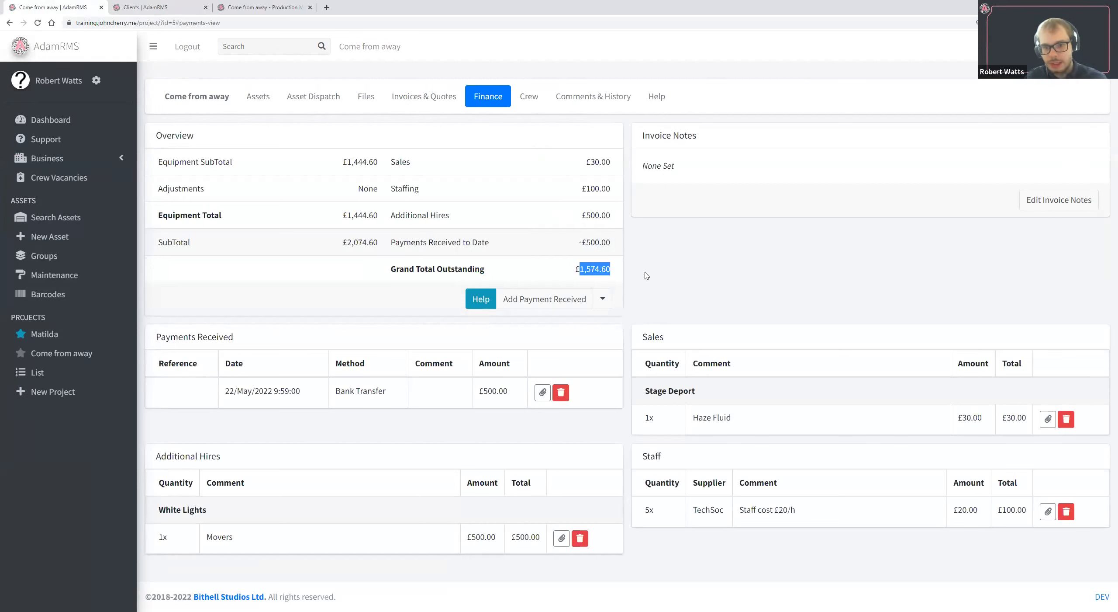
left_click(576, 300)
left_click(555, 148)
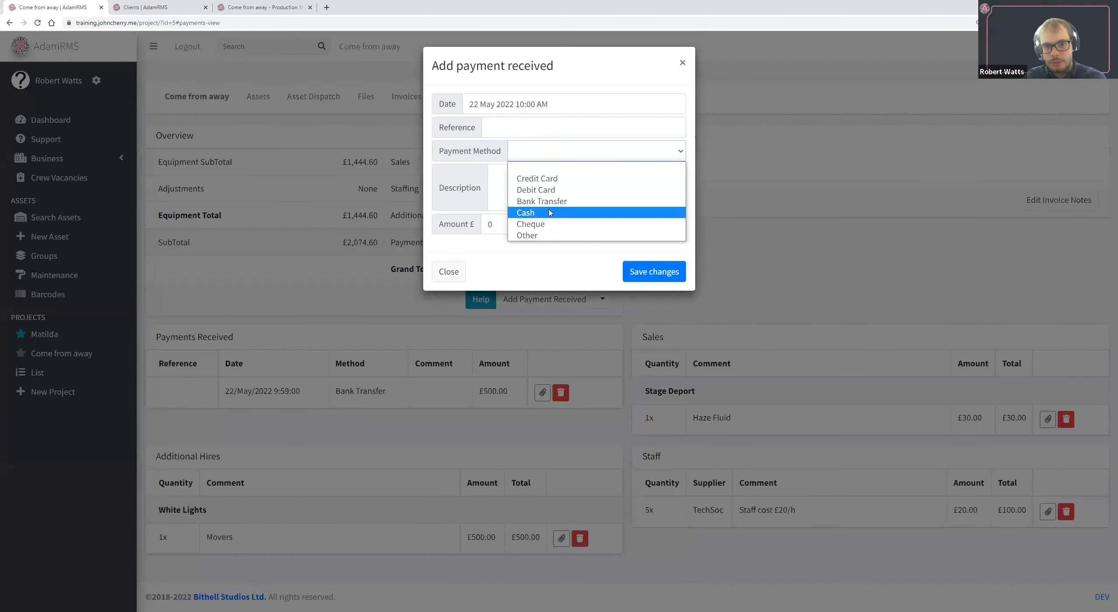
left_click(549, 201)
key("Tab")
key("Tab")
type("1574.60")
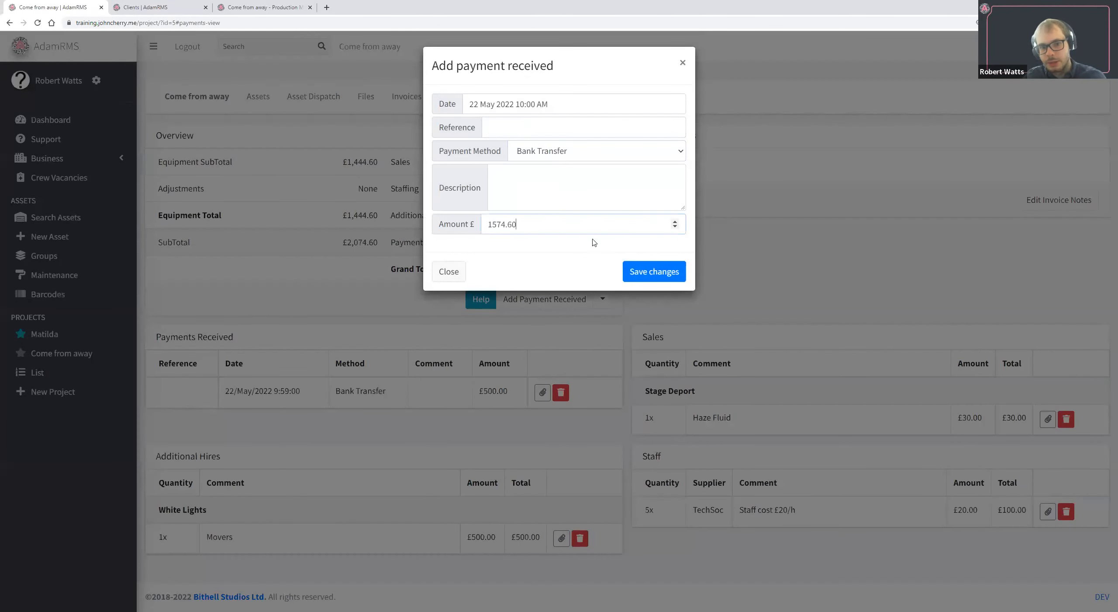
left_click(654, 270)
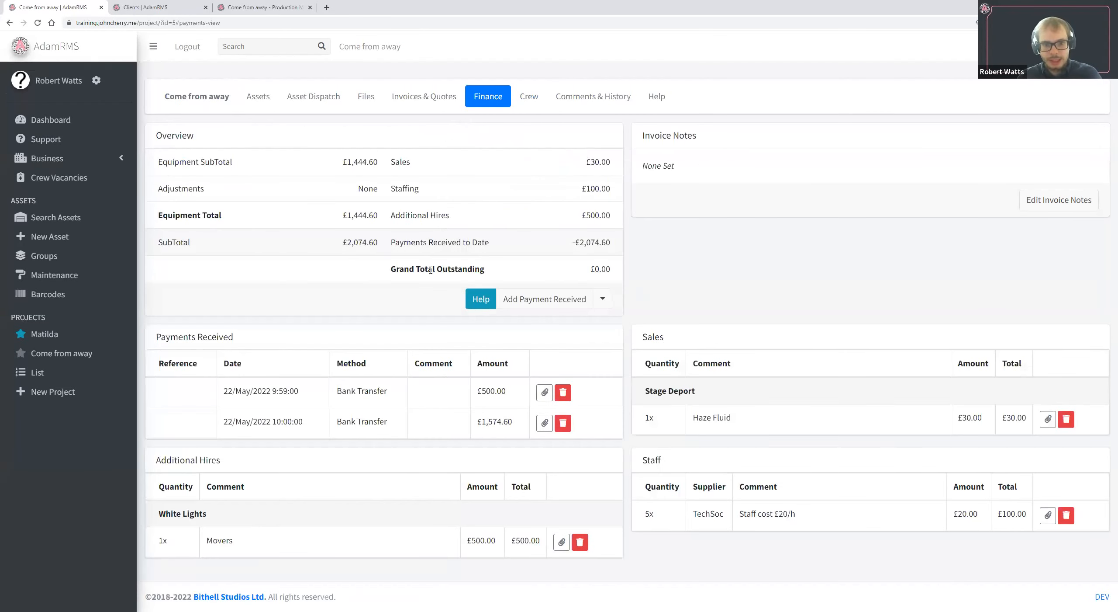
Check the grand total outstanding and both entries in the list of payments received.
left_click_drag(415, 269, 673, 273)
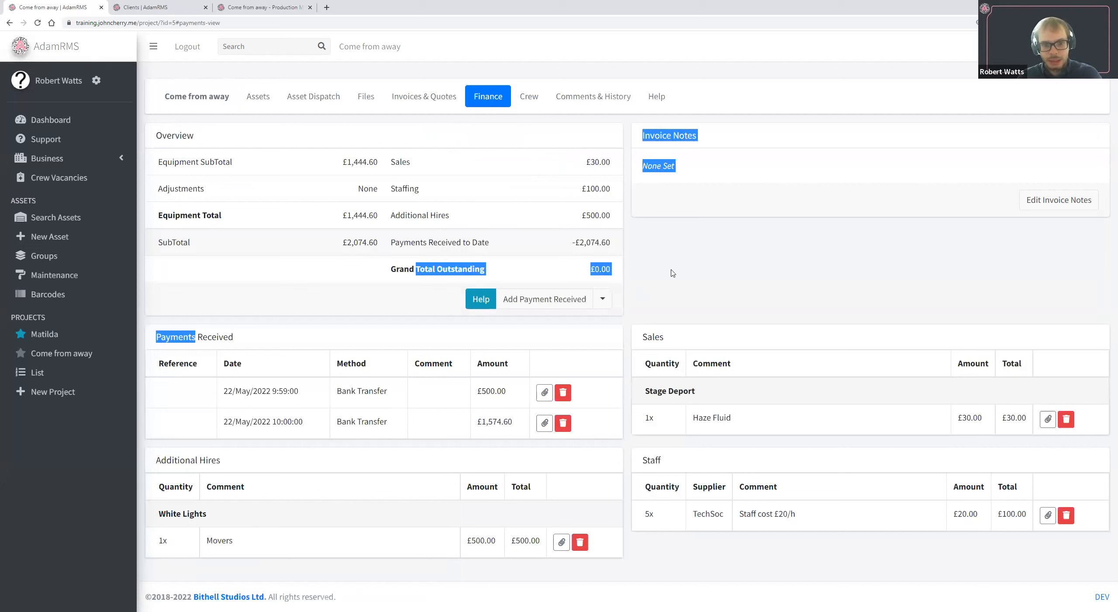
double_click(635, 270)
left_click_drag(159, 352, 604, 433)
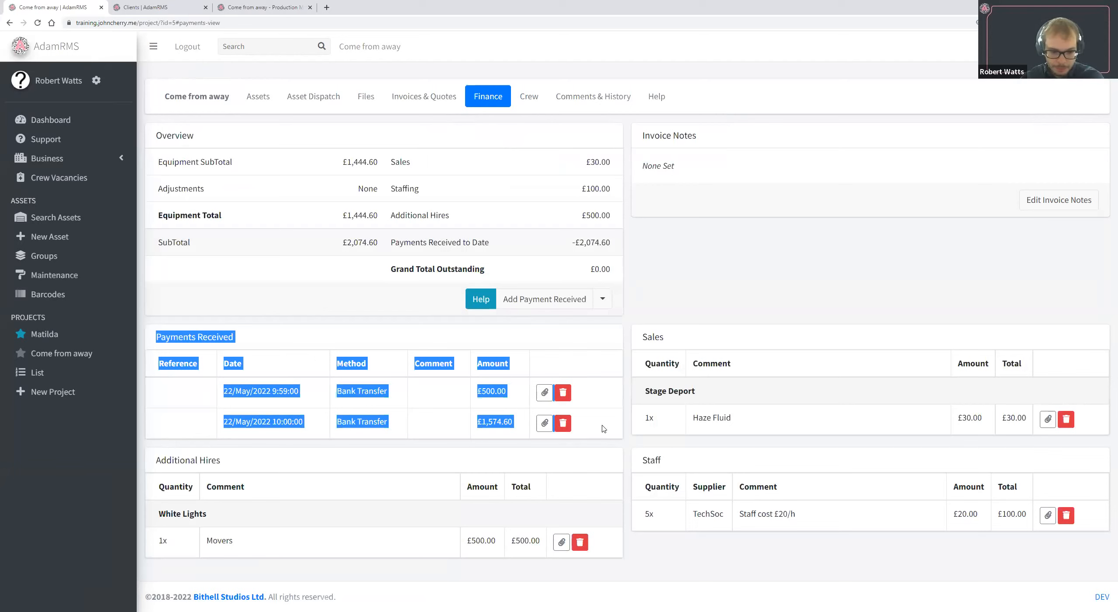
left_click(605, 418)
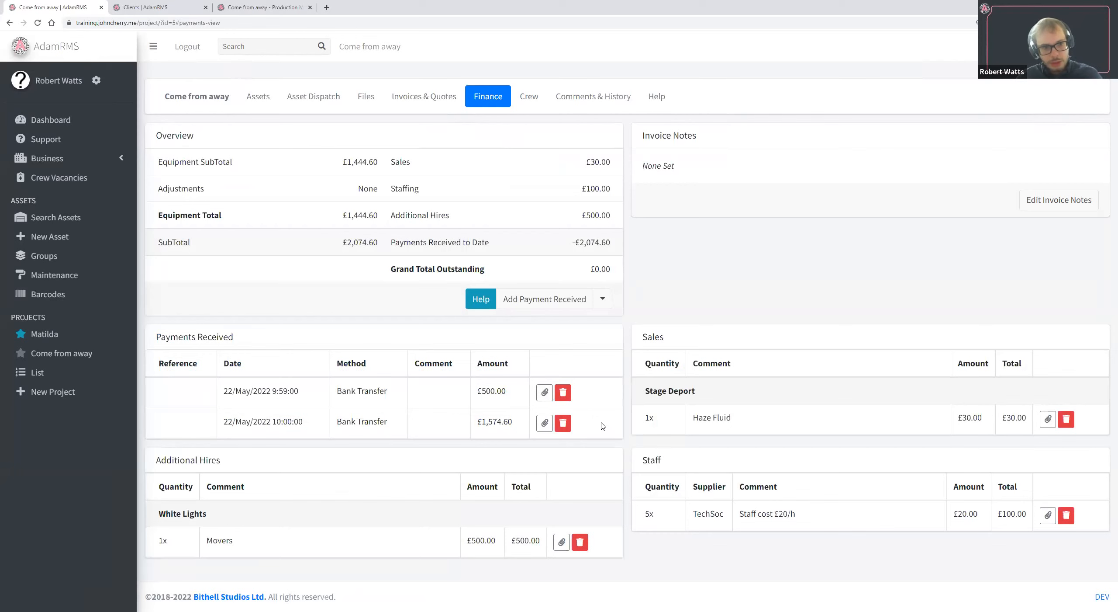
Create a sub-project of type Full Project named "Sitz Probe" under the Come from away project.
left_click(233, 101)
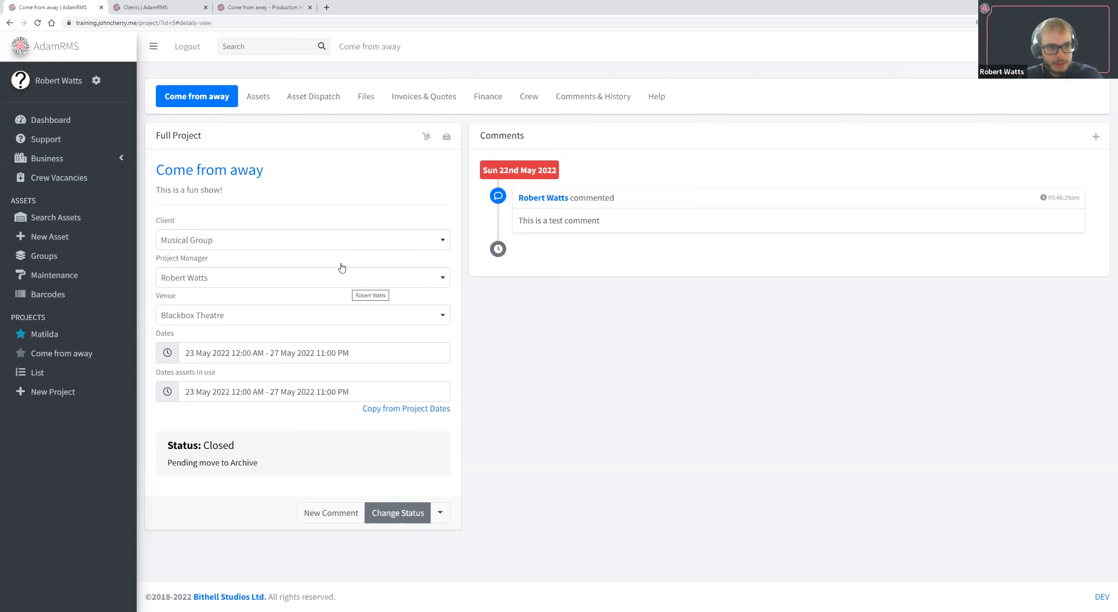
left_click(441, 513)
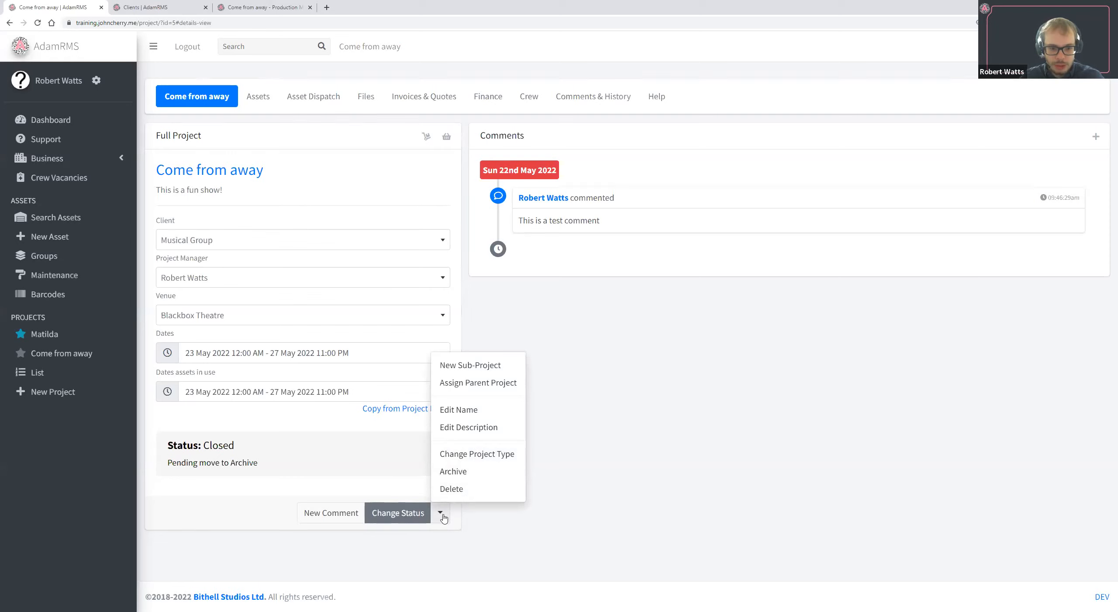
left_click(441, 515)
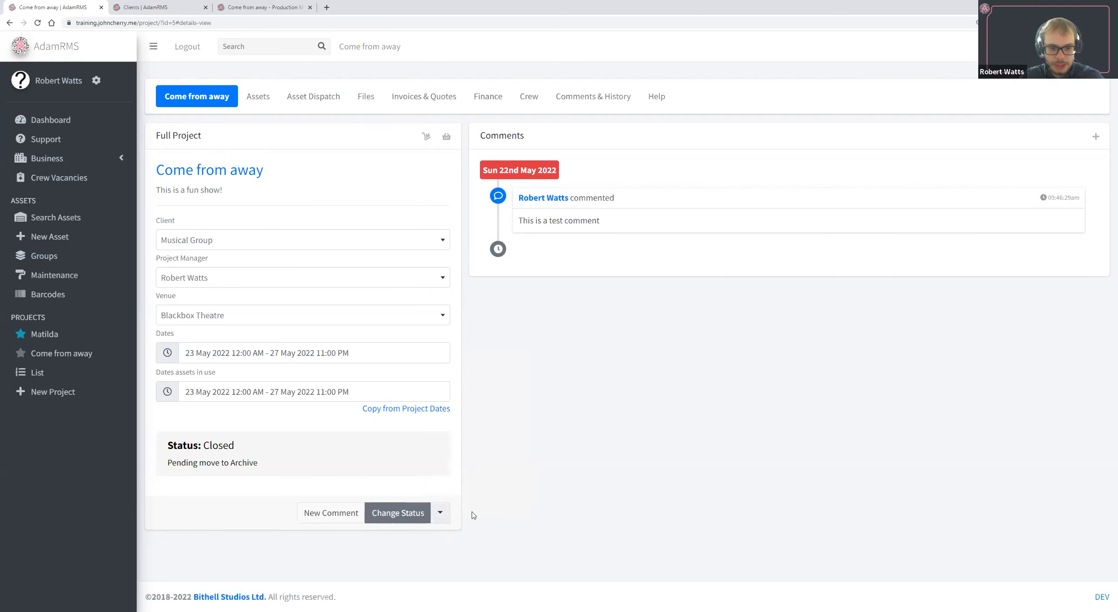
left_click(441, 515)
left_click(499, 366)
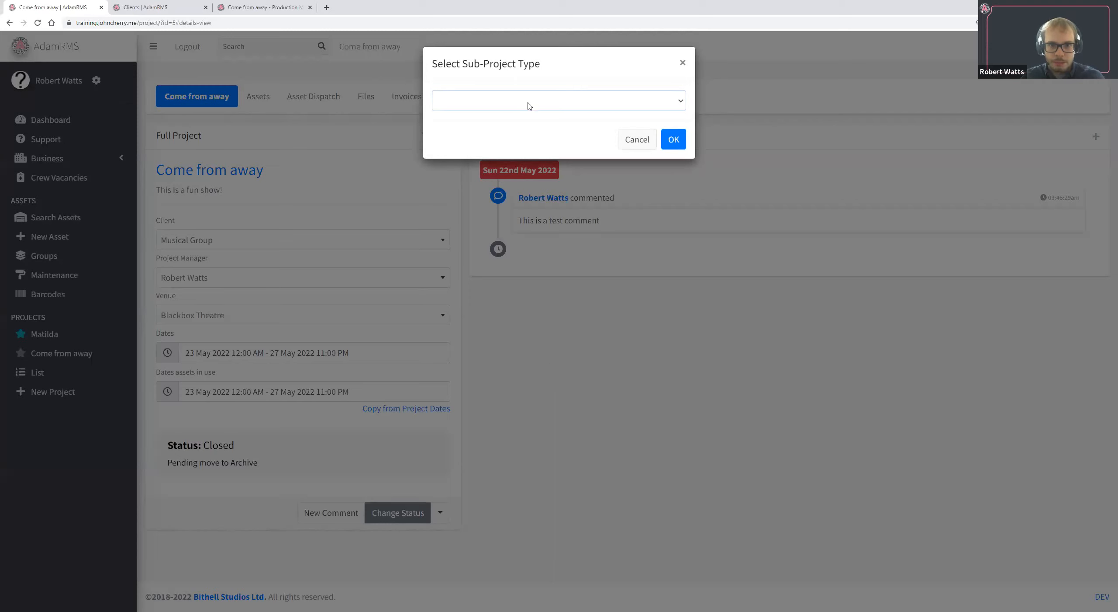
left_click(539, 100)
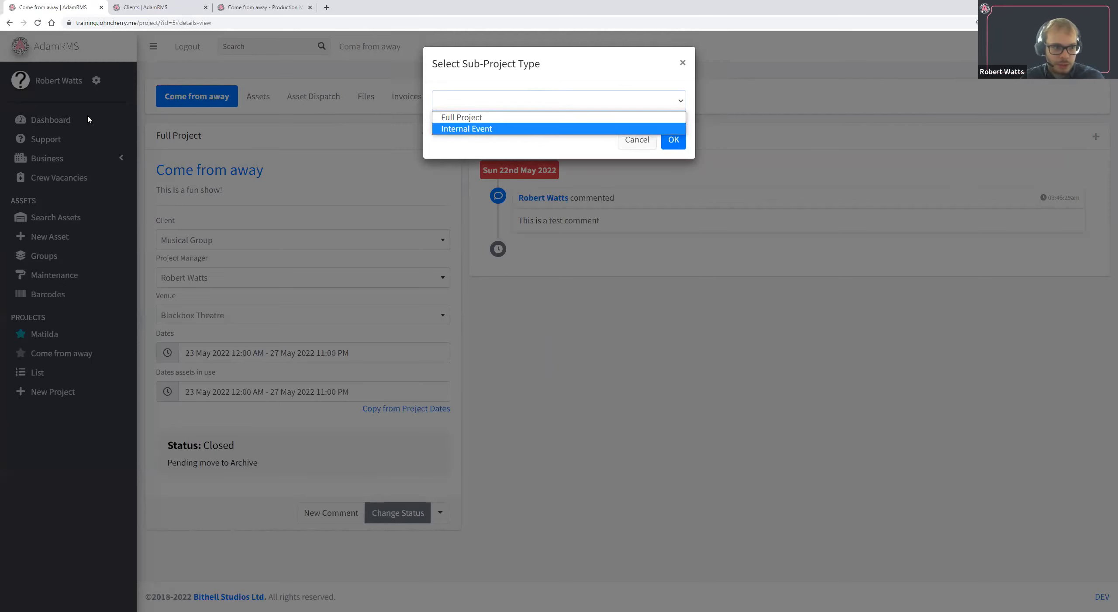
left_click(537, 118)
left_click(675, 140)
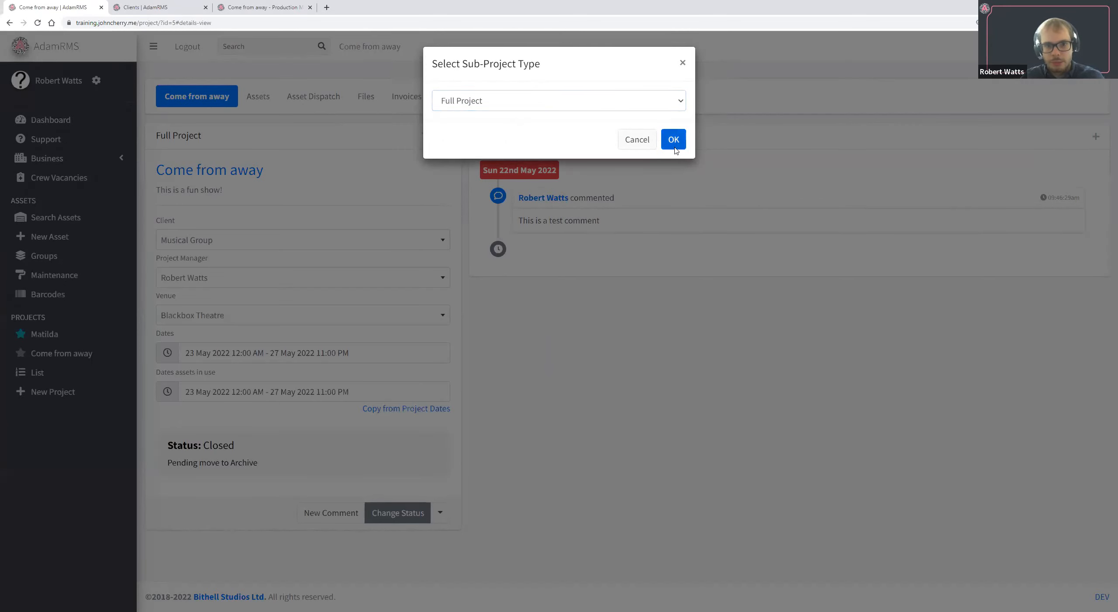
type("Sitz Prob")
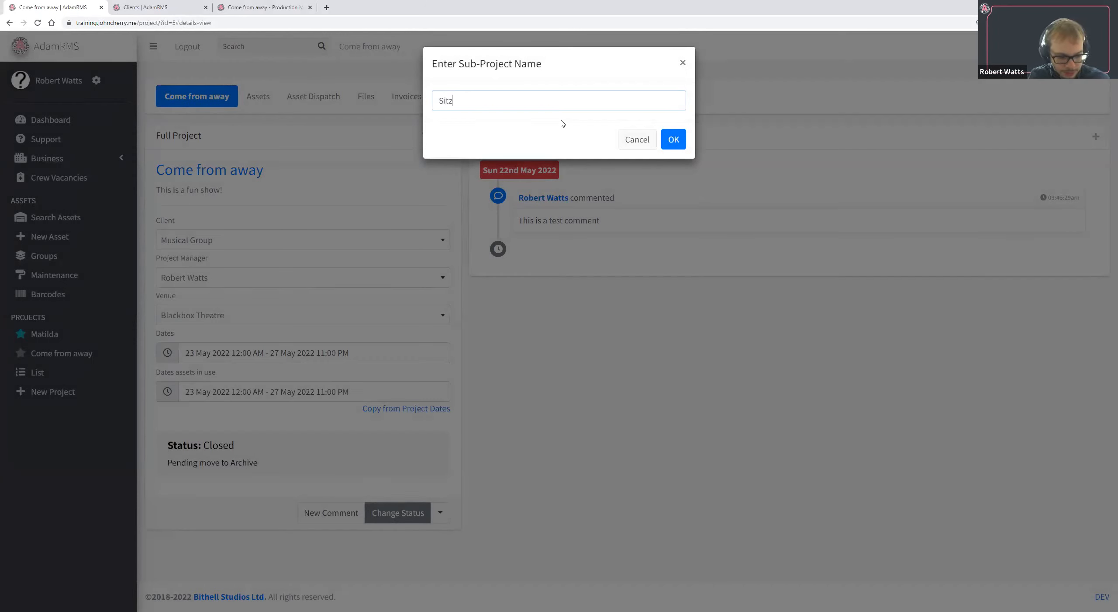
type("e")
left_click(674, 139)
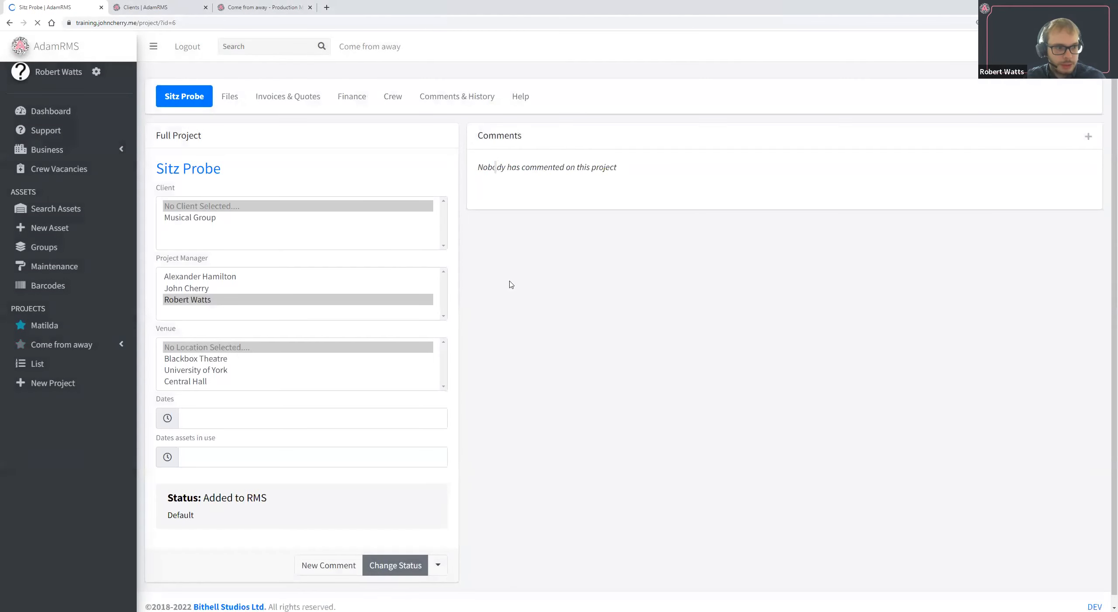
Set the Sitz Probe project dates to 14 Jun 2022 12:00 AM - 16 Jun 2022 11:00 PM.
left_click(76, 348)
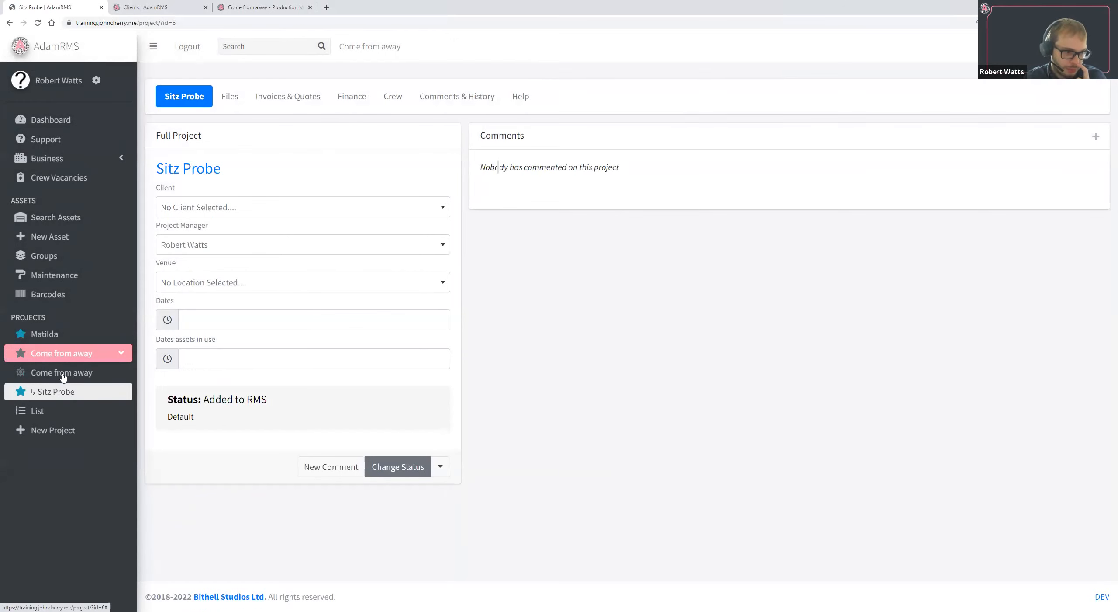
left_click(201, 319)
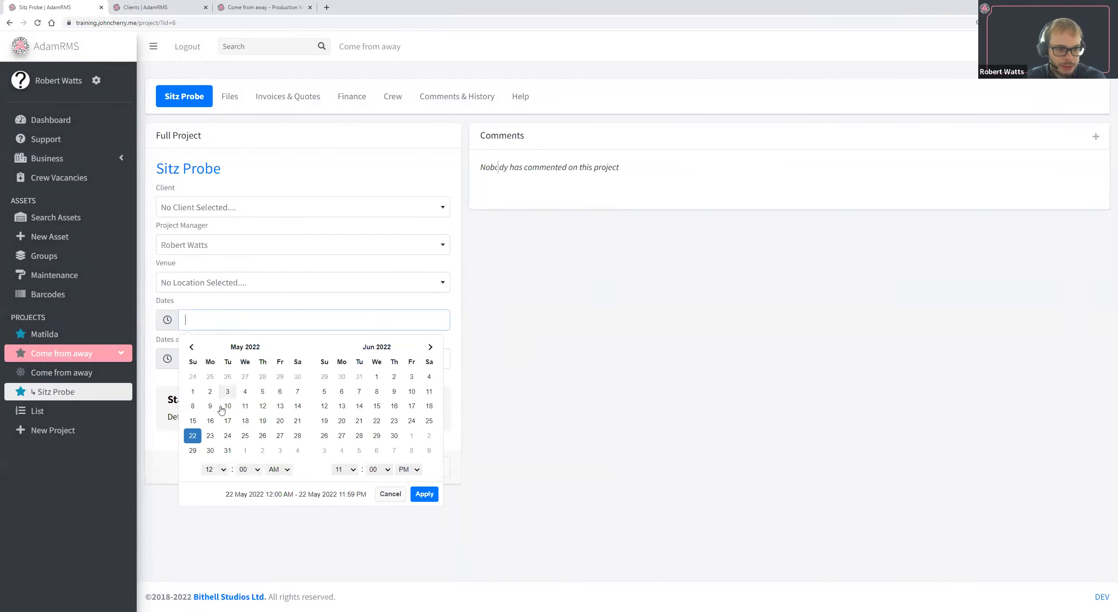
left_click(359, 405)
left_click(394, 405)
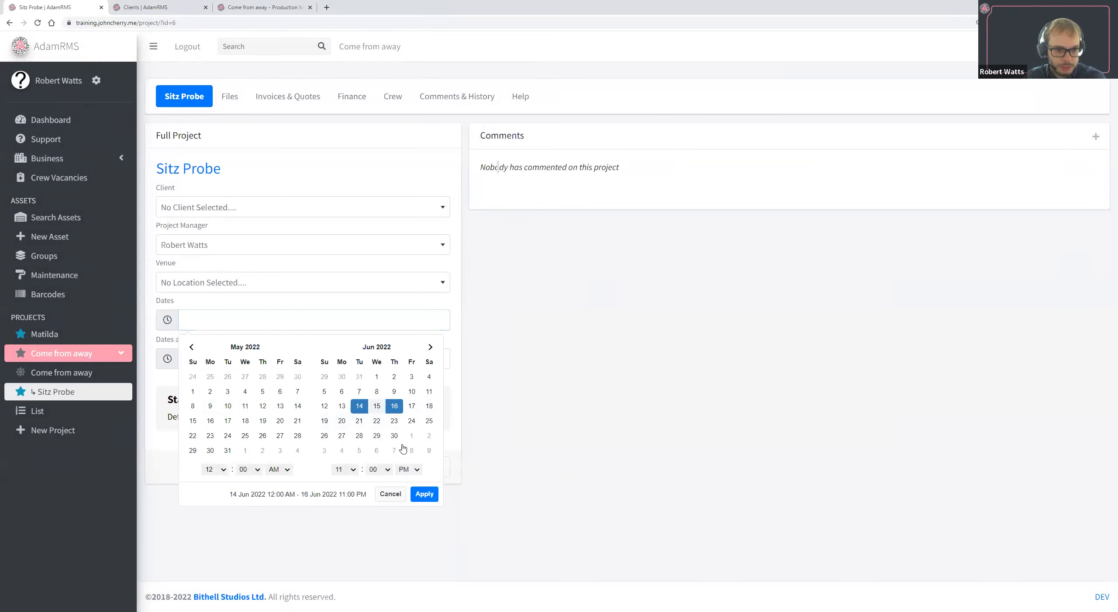
left_click(424, 494)
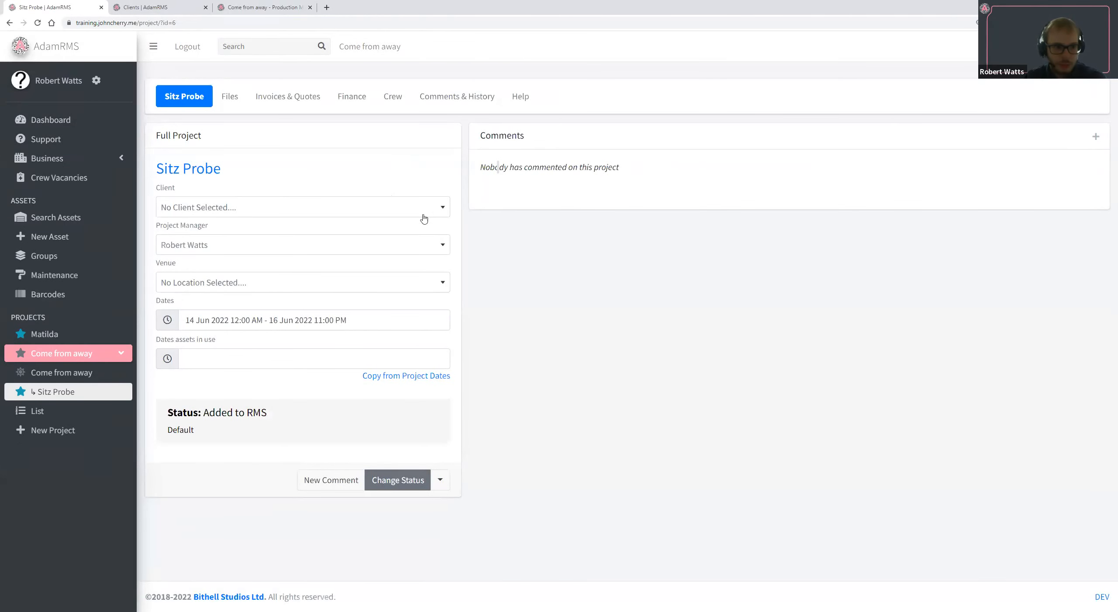
Set Sitz Probe's dates assets in use to 15 Jun 2022 12:00 AM - 17 Jun 2022 11:00 PM, and return to the parent project.
left_click(378, 358)
left_click(376, 445)
left_click(412, 444)
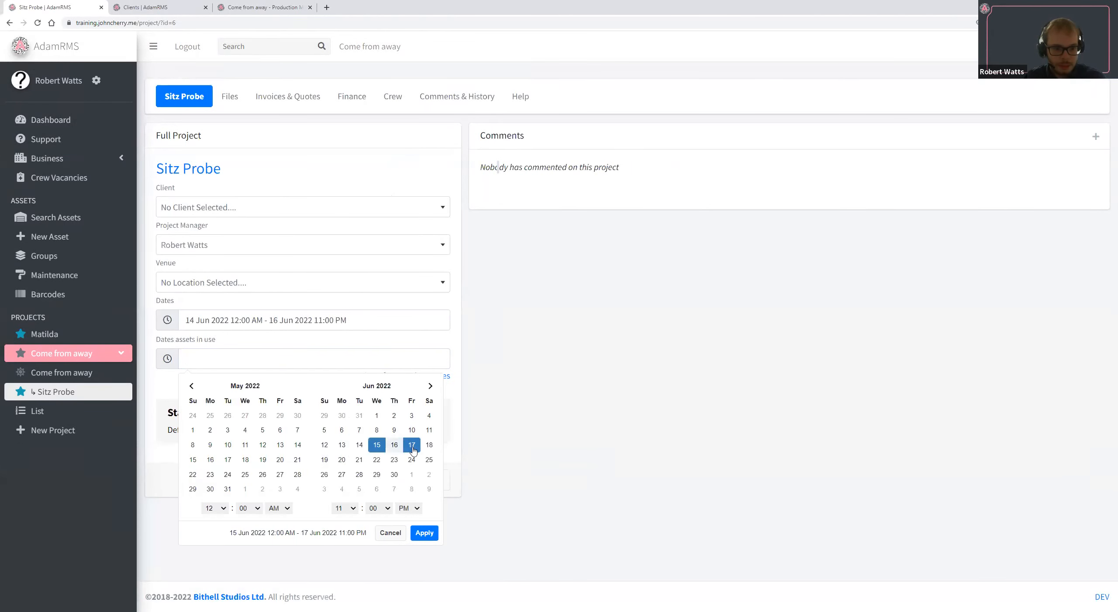
left_click(421, 533)
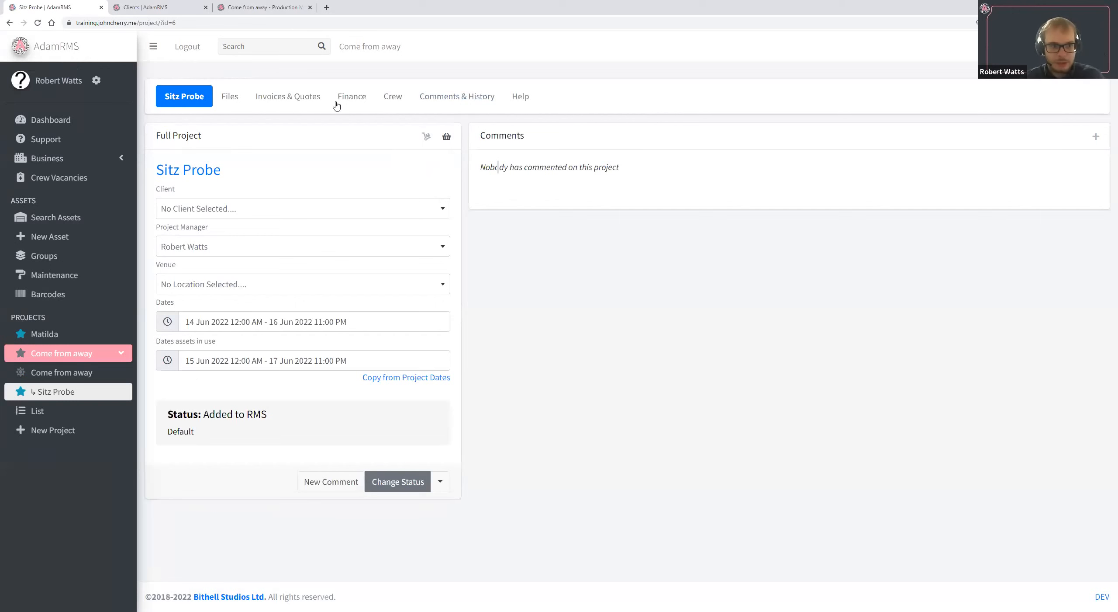
left_click(61, 372)
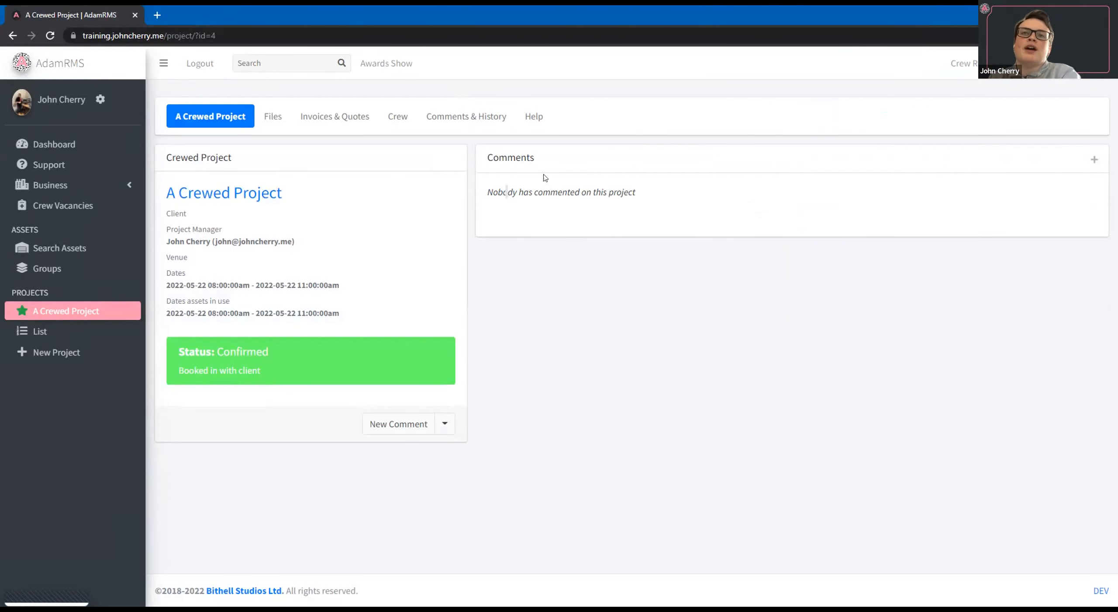
Add an existing user to A Crewed Project's crew with the role "Lighting Designer".
left_click(399, 117)
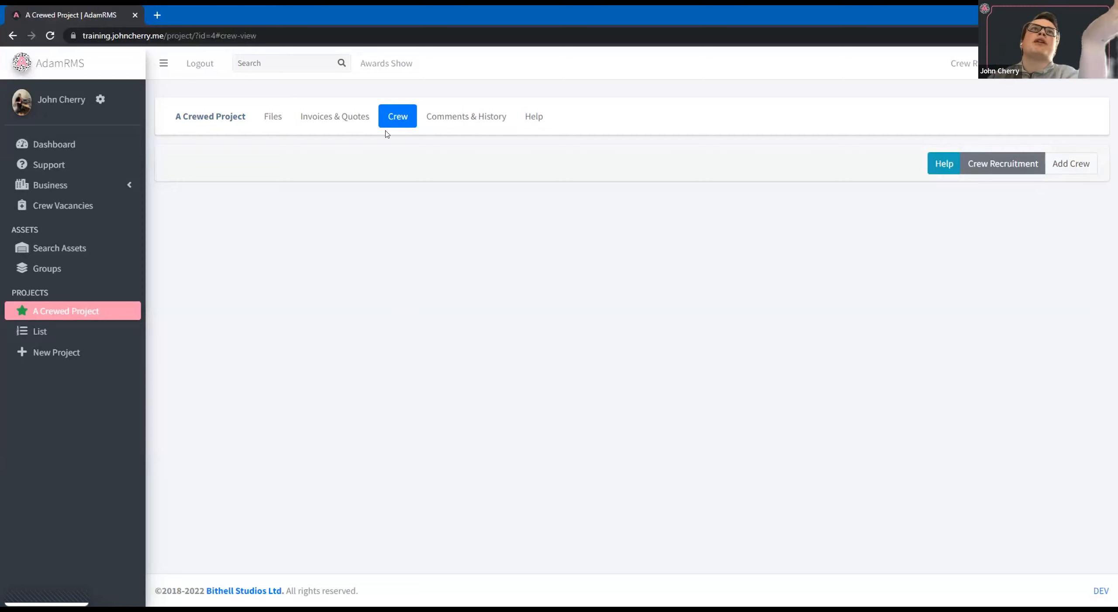
left_click(1072, 164)
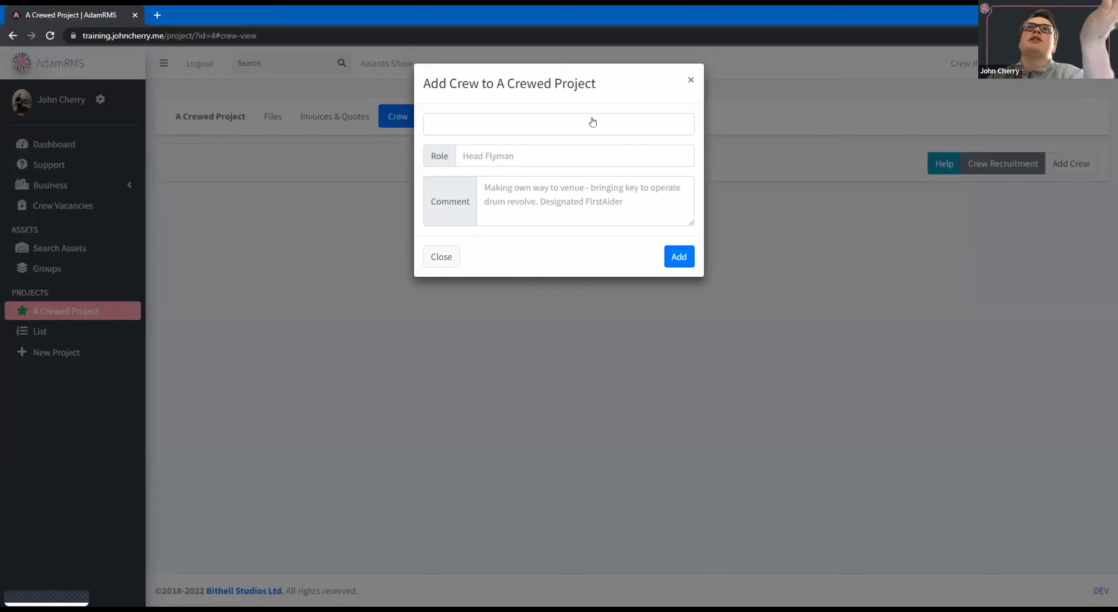
left_click(589, 121)
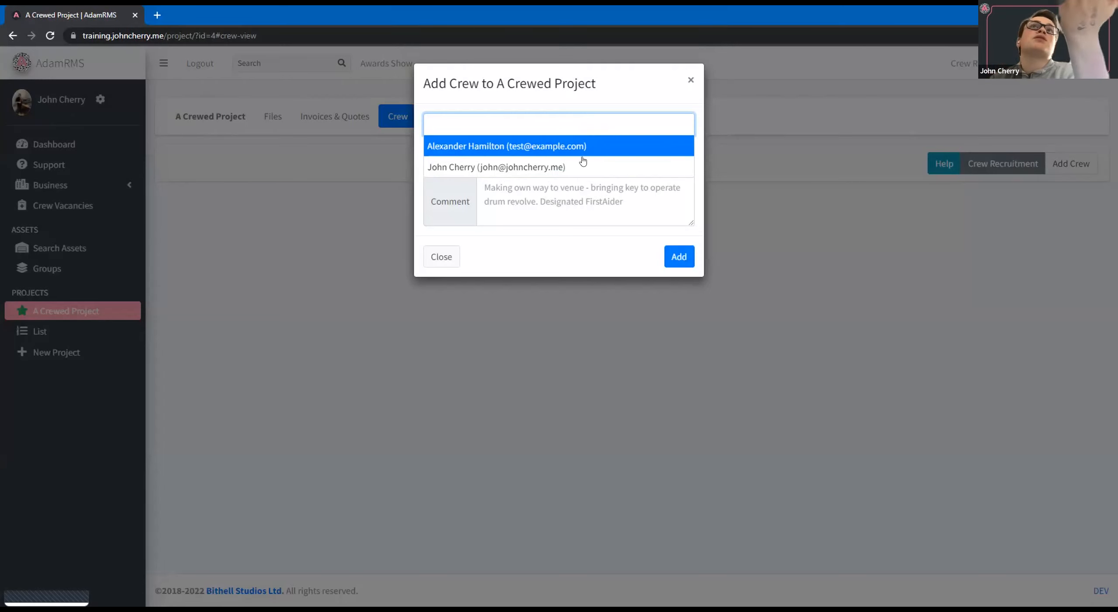
left_click(519, 168)
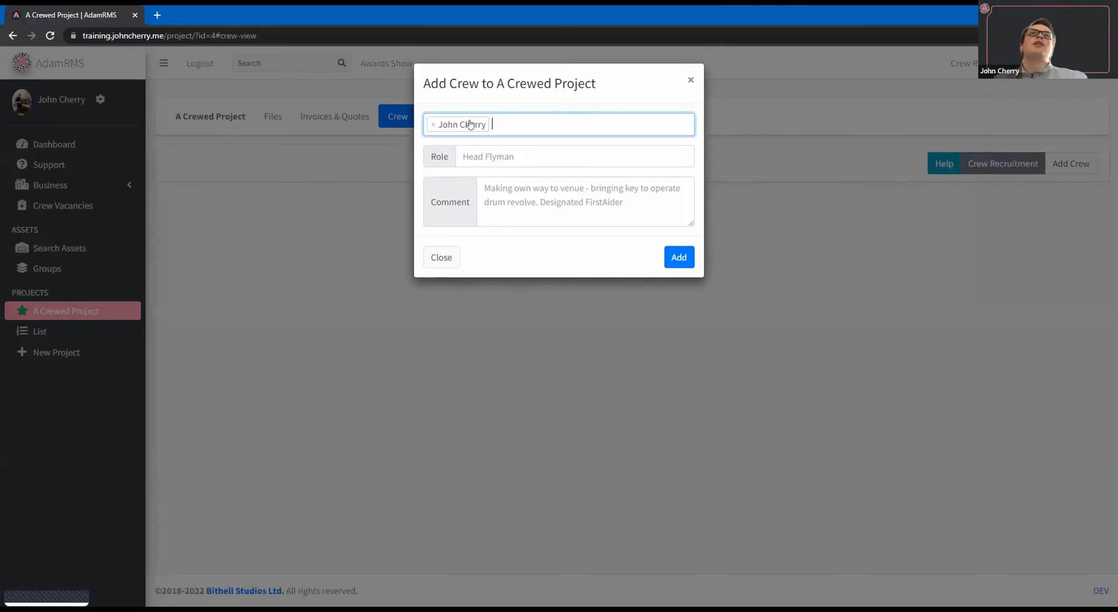
left_click(493, 155)
type("Lighting D")
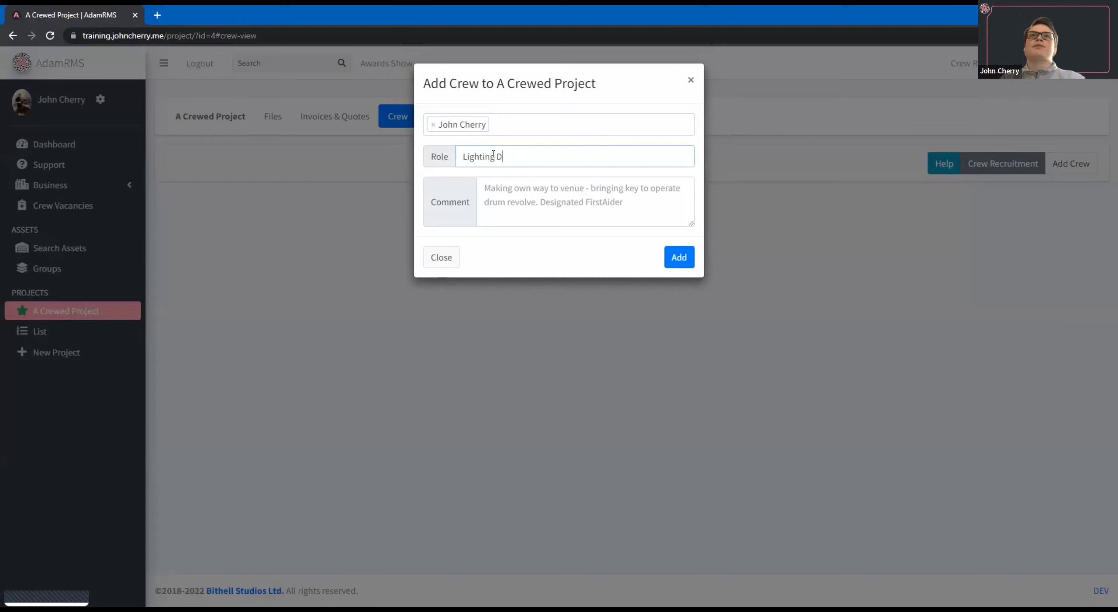
type("esigher")
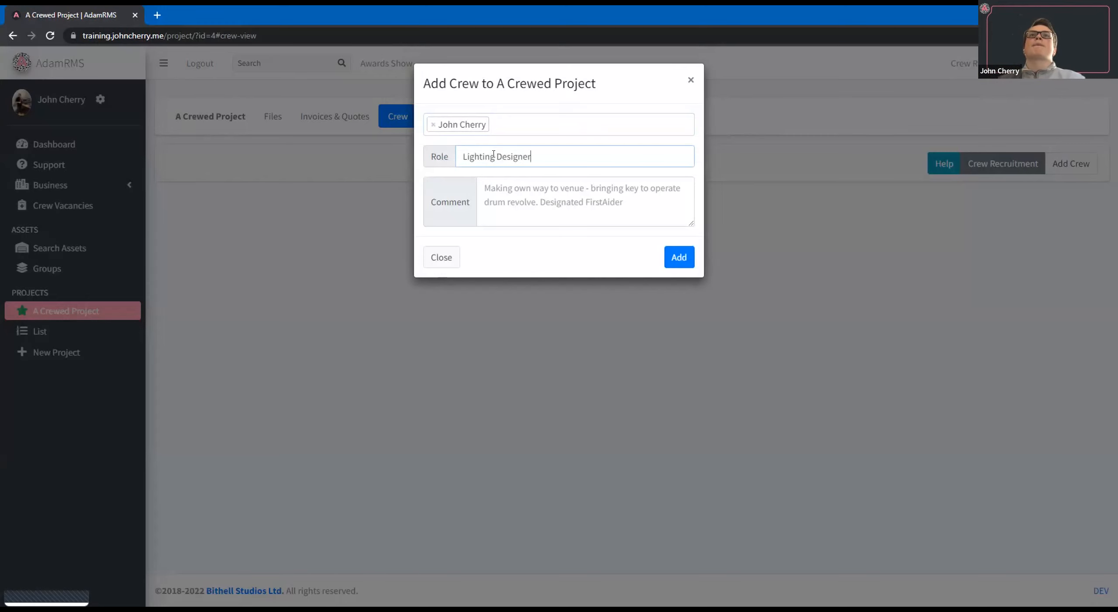
left_click(678, 257)
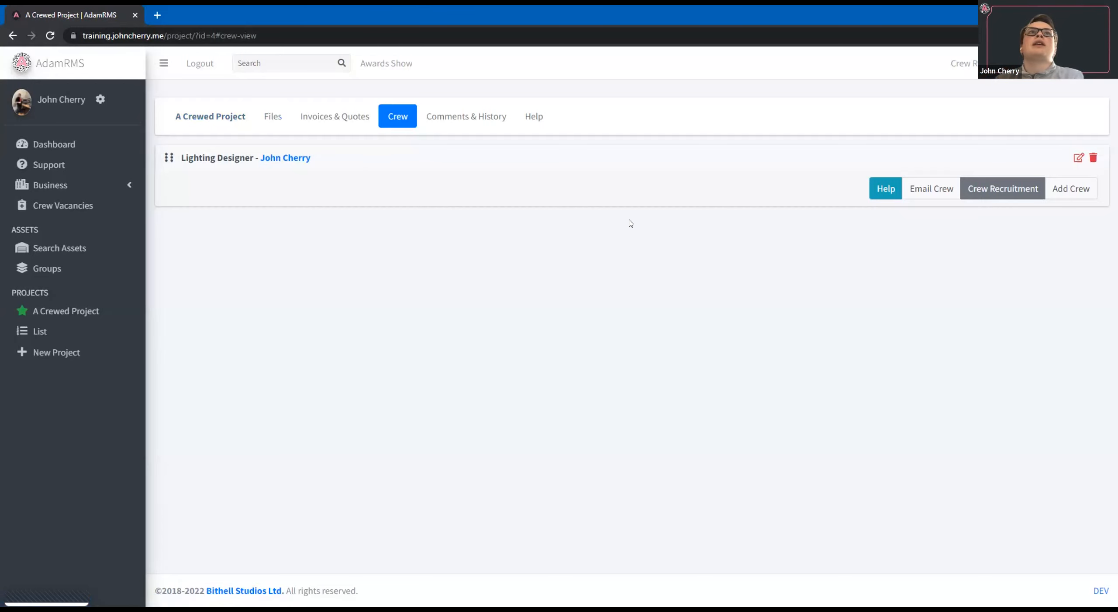
Change the crew member's role name to "Lighting Operator".
left_click(1078, 159)
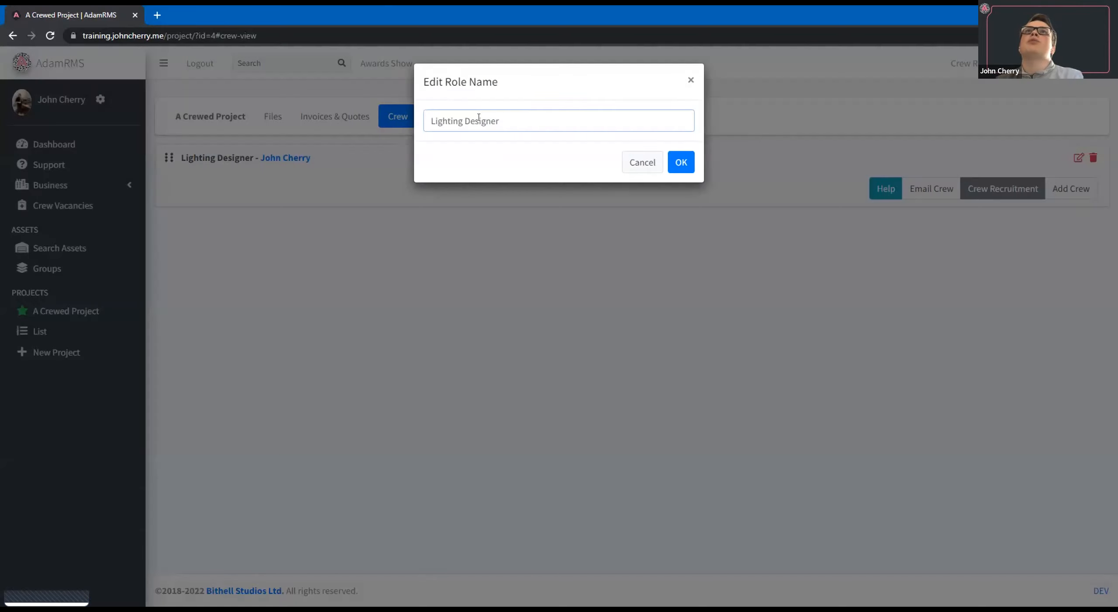
double_click(479, 121)
type("Operator")
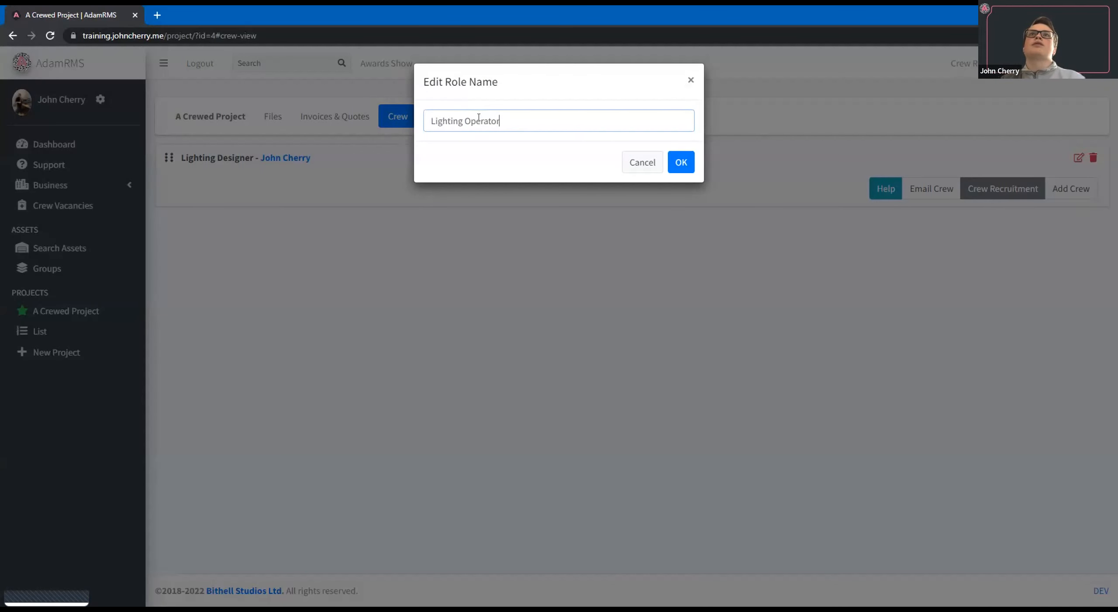
left_click(681, 162)
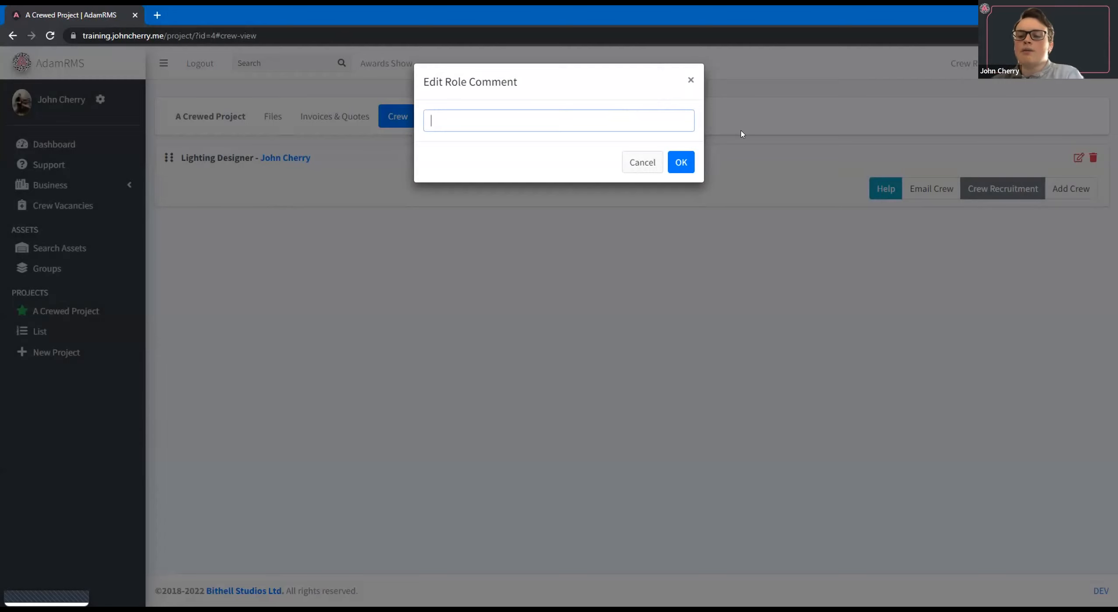
Set the Lighting Operator's role comment to "Is a first aider" and view it in the crew list.
type("Is a")
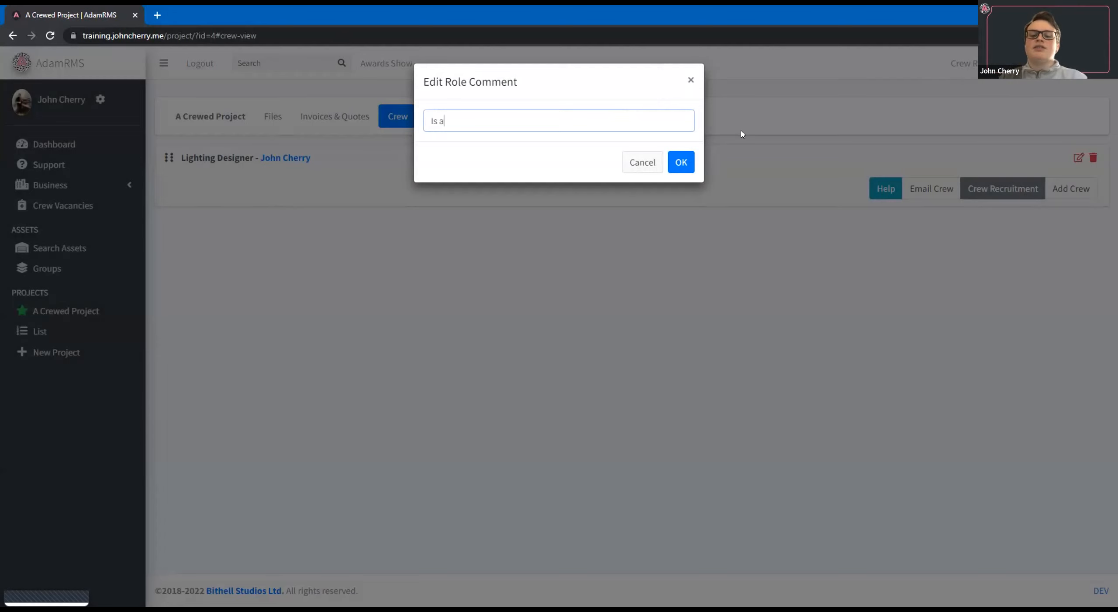
type(" fir")
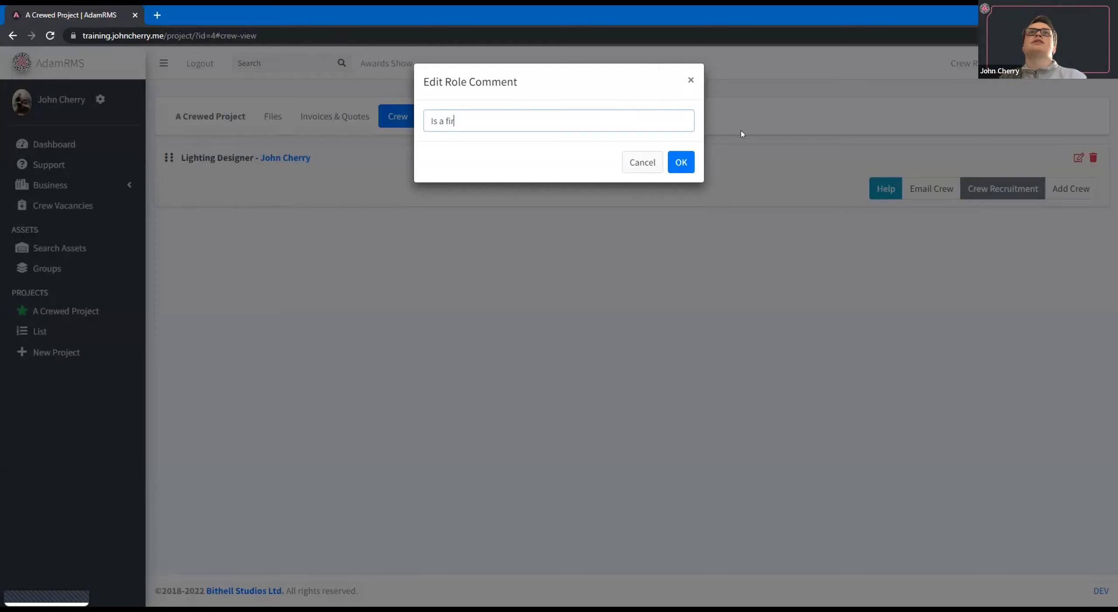
type("st ai")
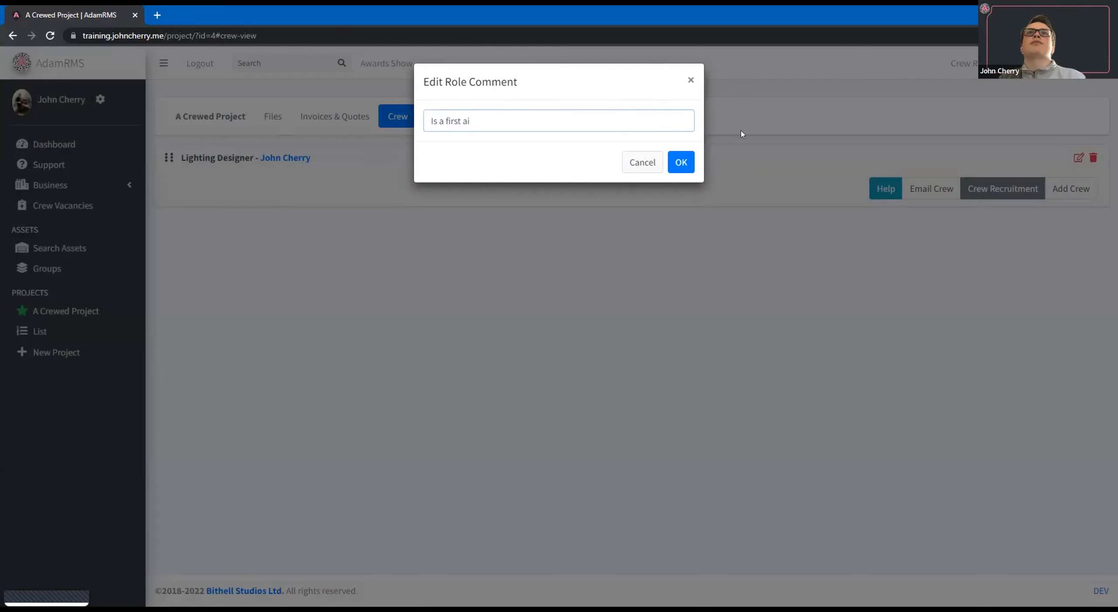
type("d")
key("Return")
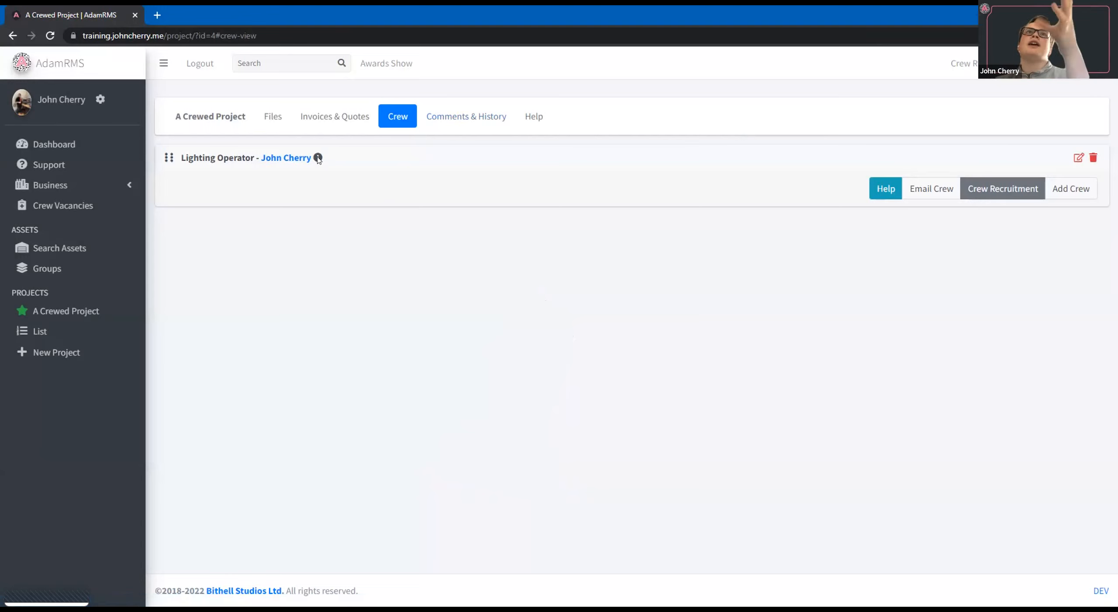
mouse_move(319, 158)
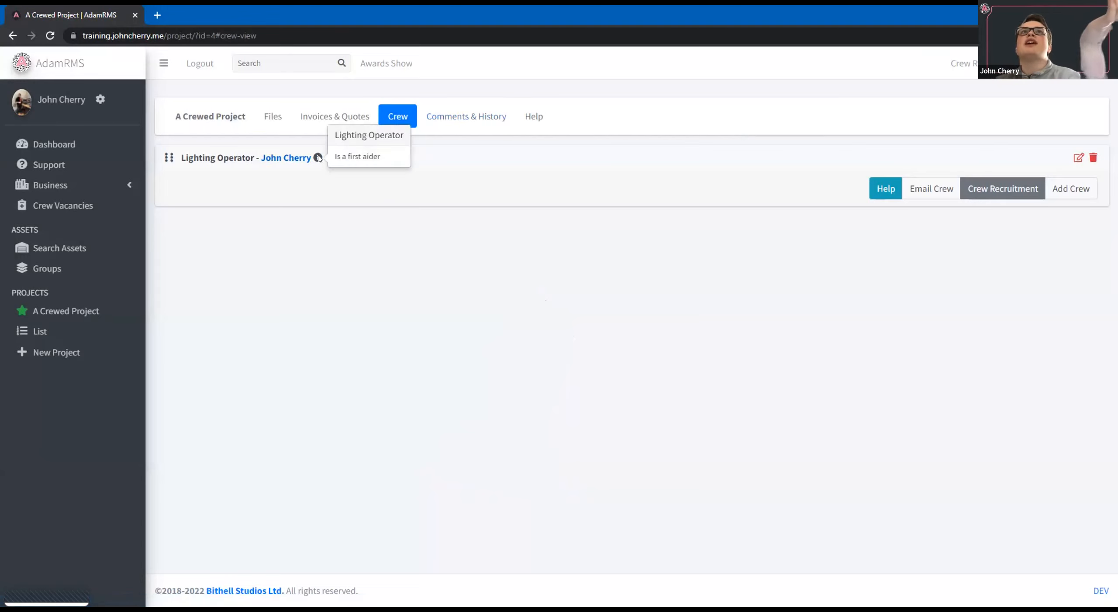
triple_click(401, 164)
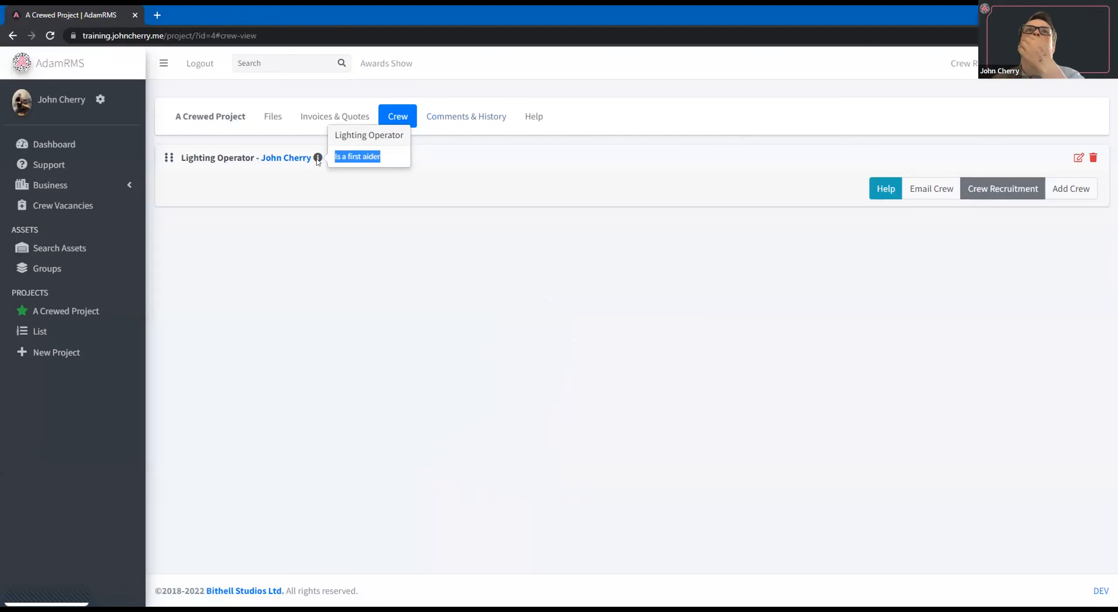
left_click(497, 282)
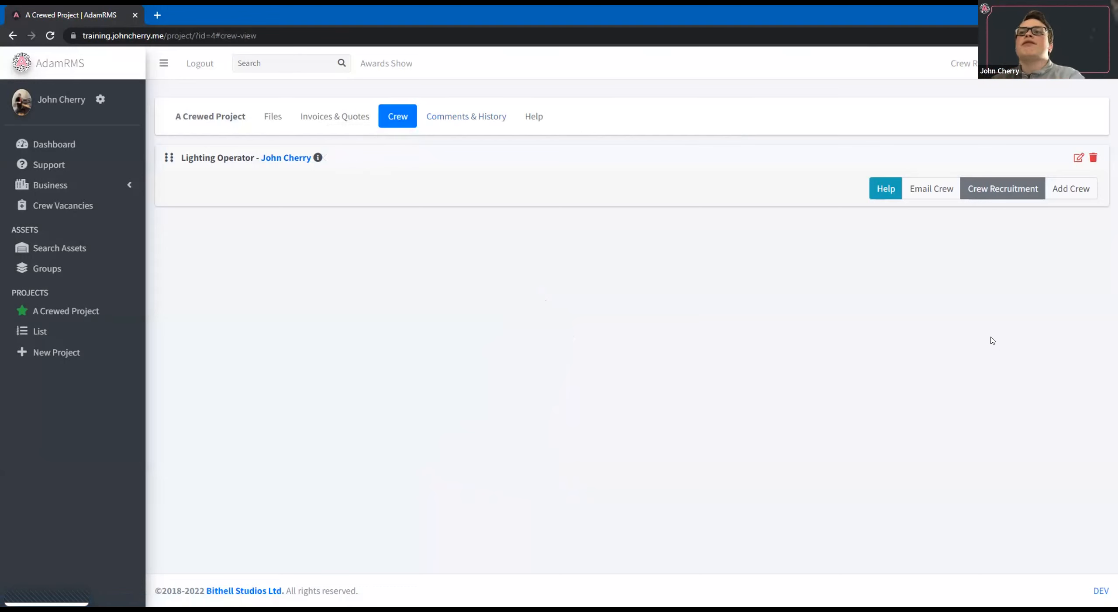
Add a crew member without a user account to A Crewed Project by entering their first name and the role "Sound operator".
left_click(1074, 193)
left_click(614, 125)
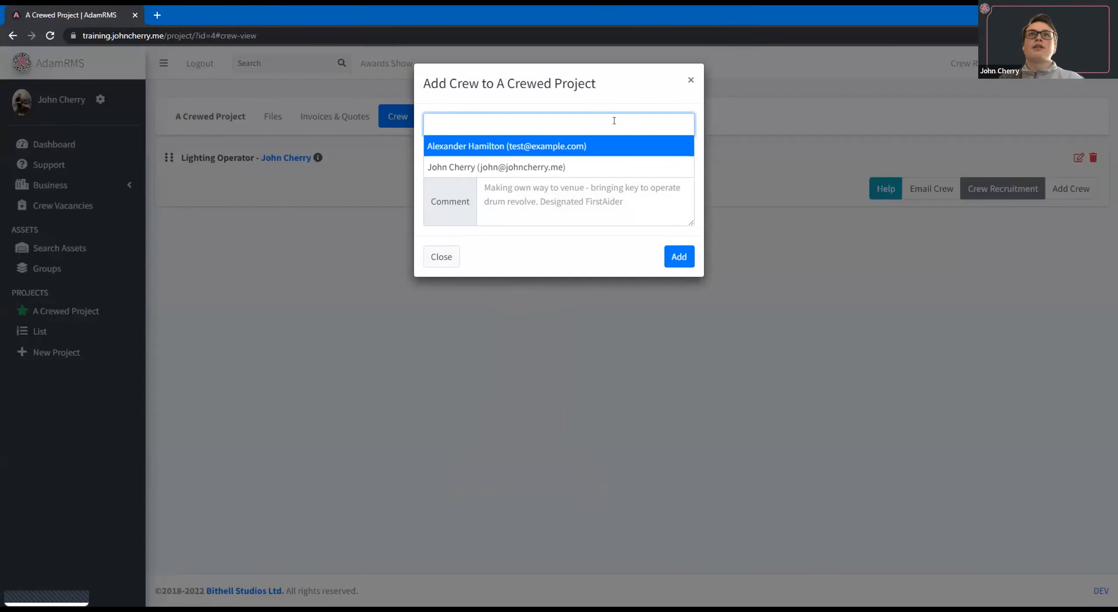
type("Rob")
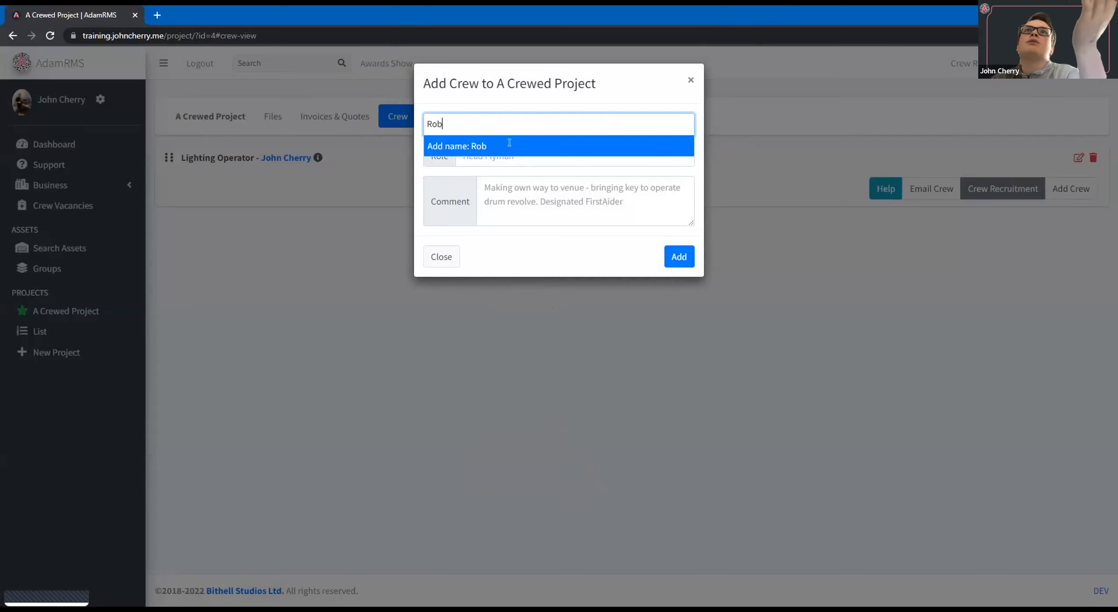
left_click(472, 145)
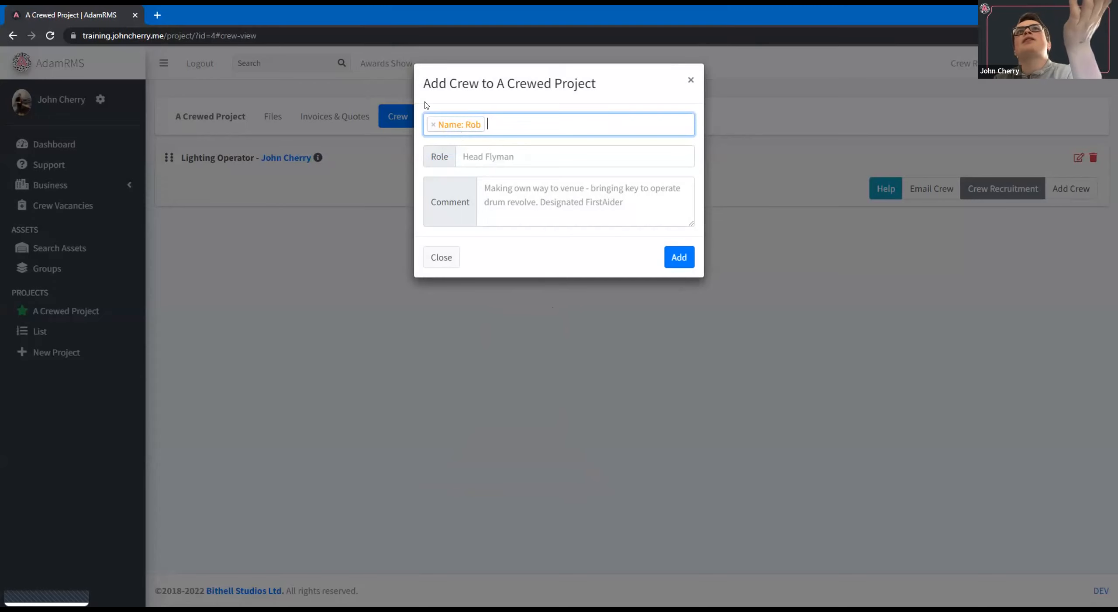
left_click(520, 150)
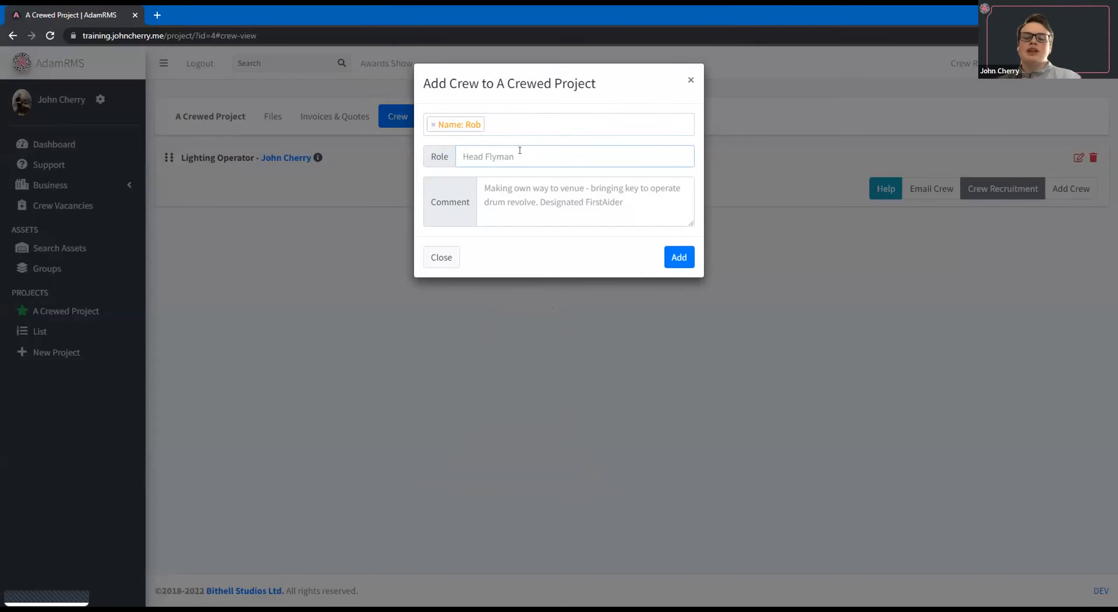
type("Sound o")
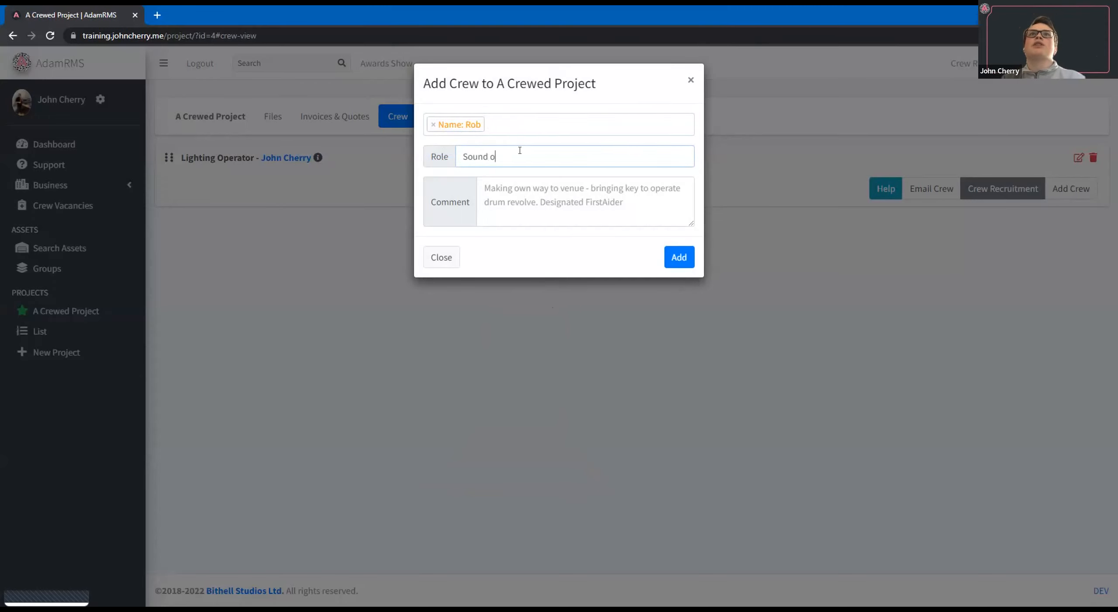
type("perator")
left_click(678, 260)
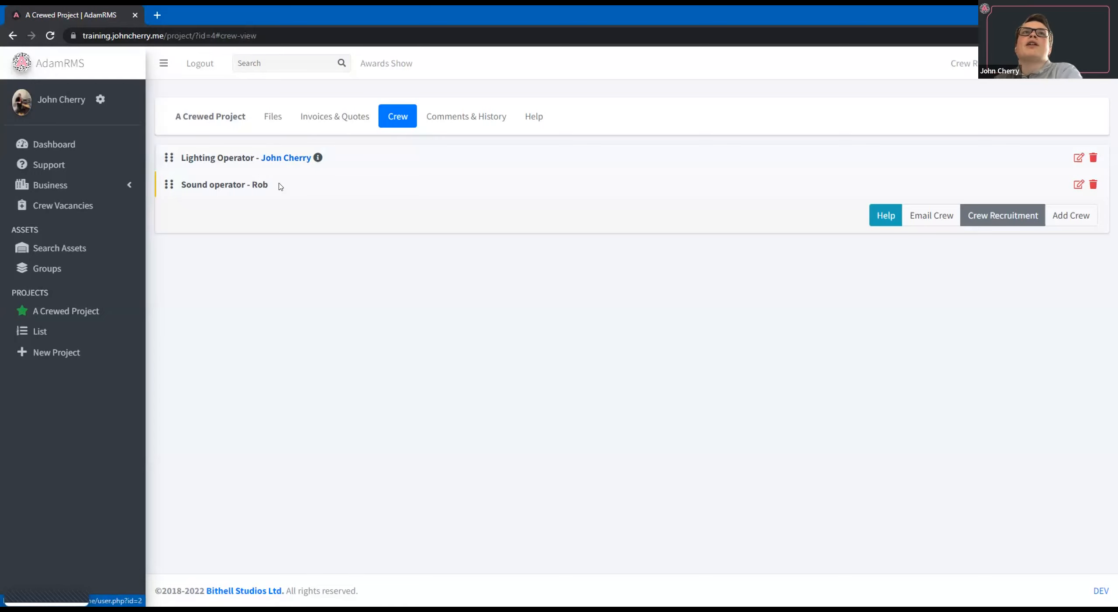
left_click_drag(182, 184, 284, 189)
left_click(253, 184)
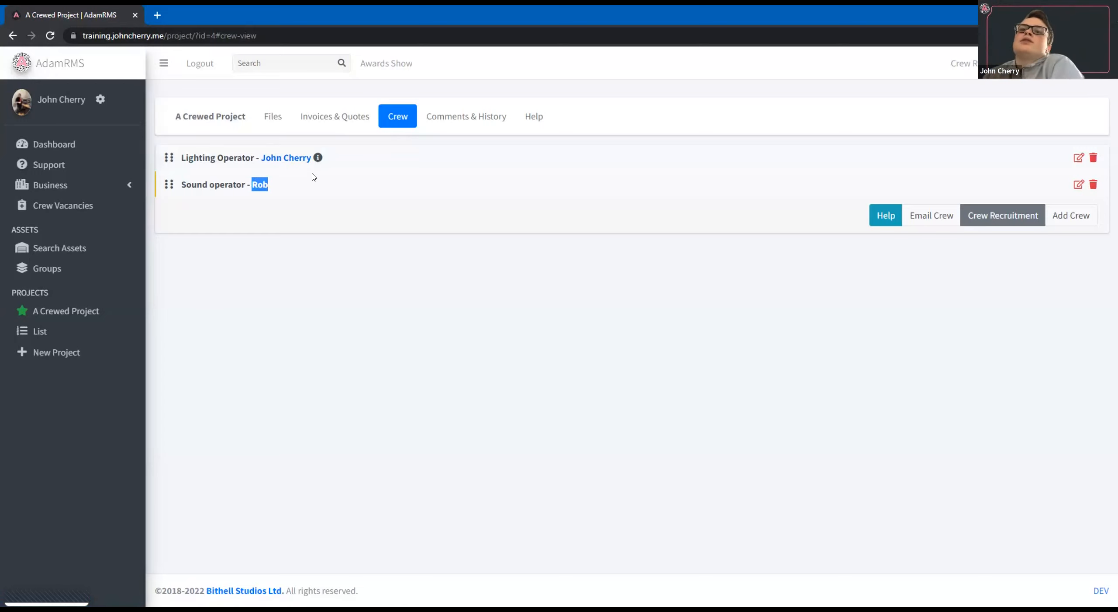
Review A Crewed Project's advertised crew roles and open the Stage Crew vacancy's details.
left_click(977, 215)
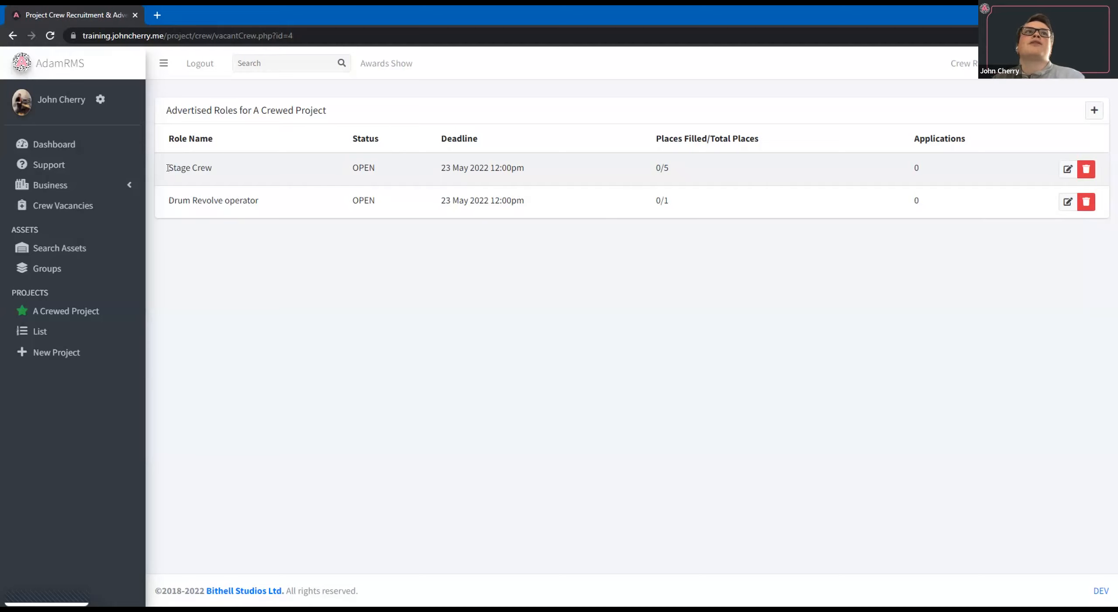
left_click_drag(303, 216, 164, 215)
left_click(636, 196)
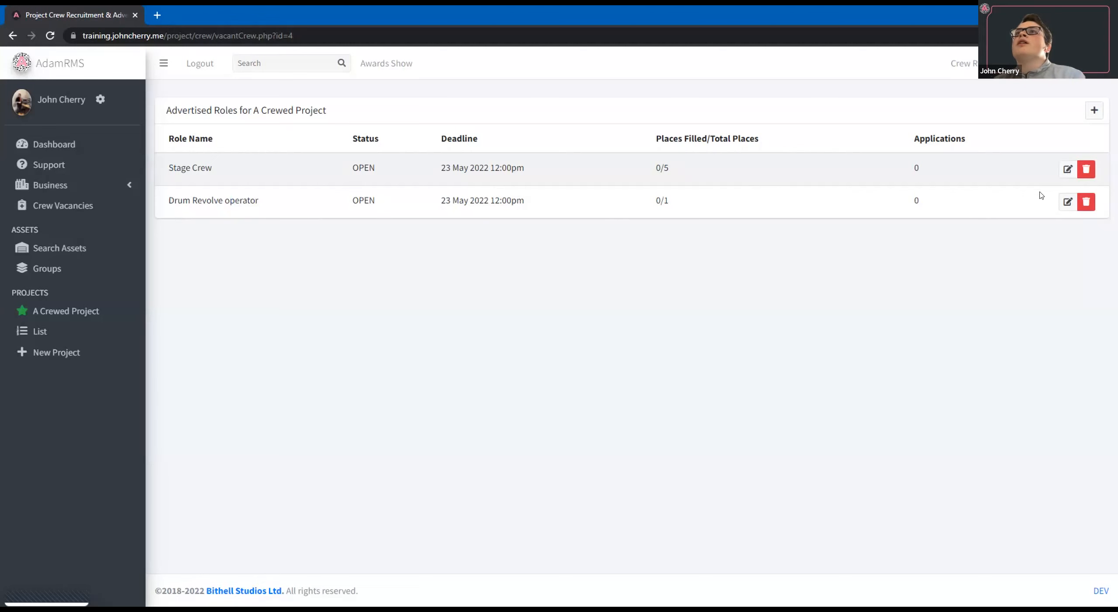
left_click(1069, 169)
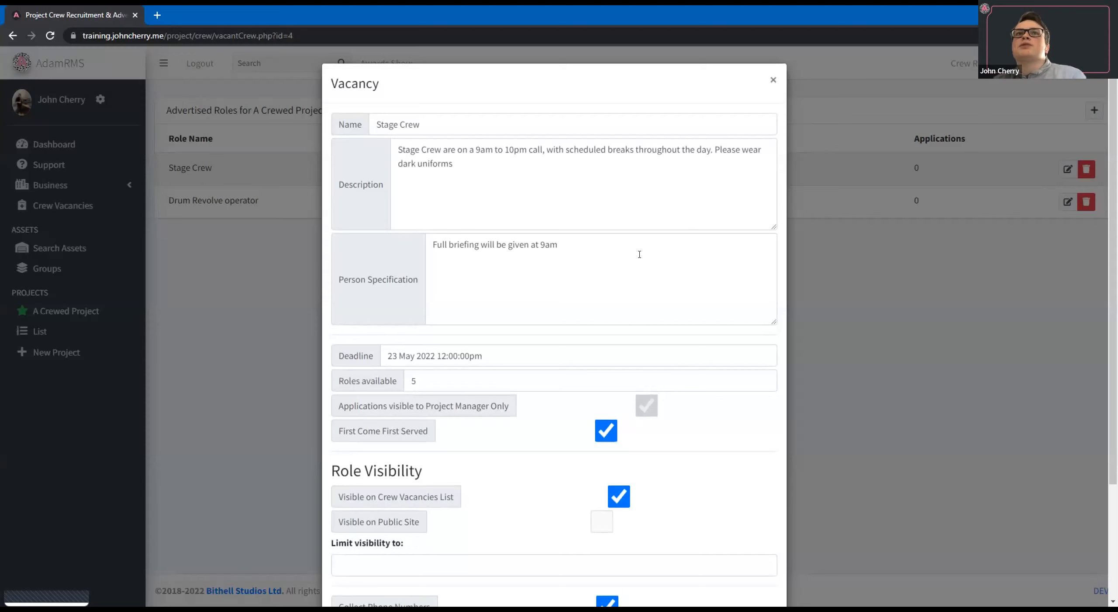
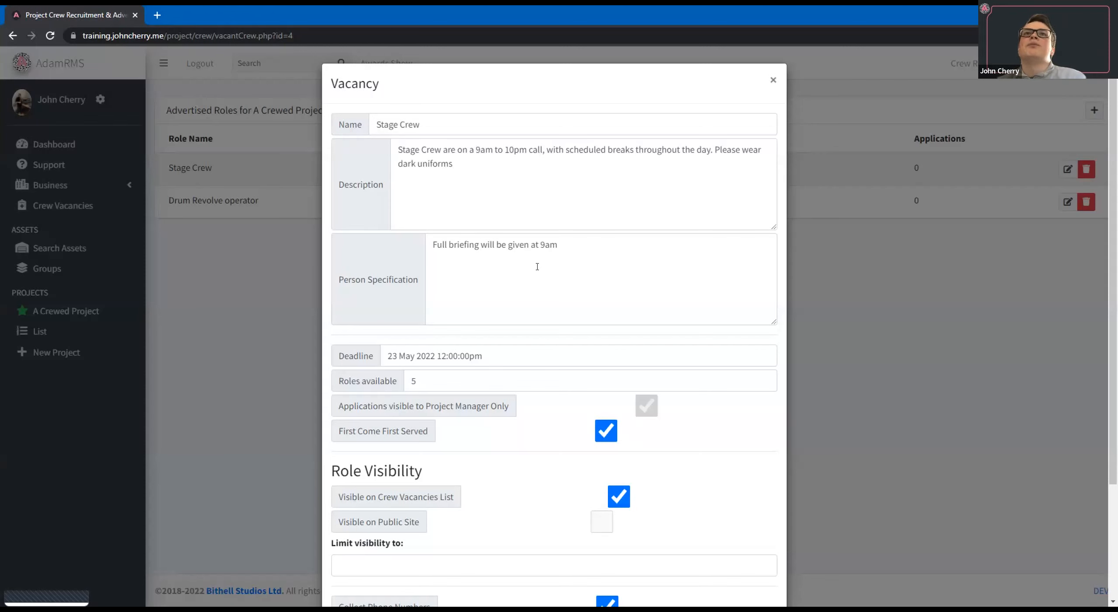
Review the Stage Crew vacancy's deadline, available roles, first-come-first-served, visibility and application settings, then close it without changes.
scroll(538, 267, "down", 1)
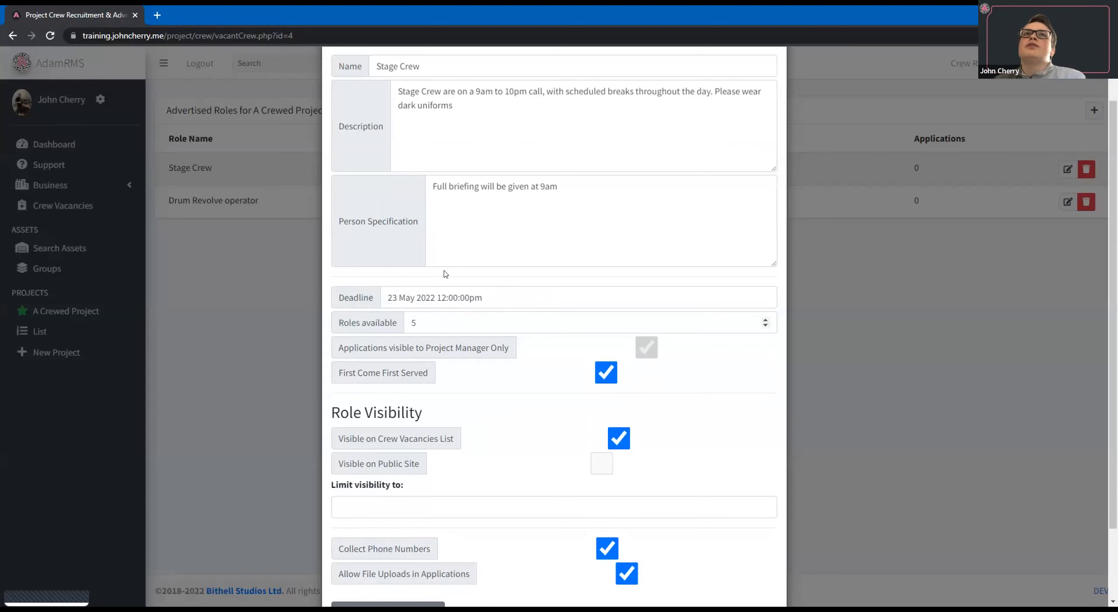
scroll(446, 274, "up", 1)
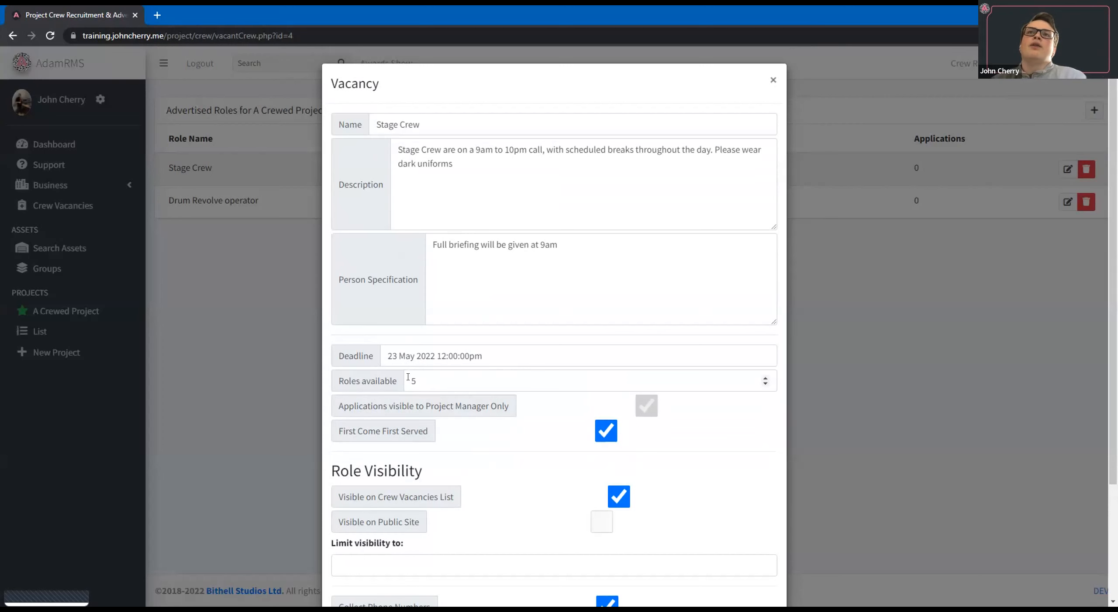
scroll(409, 376, "down", 1)
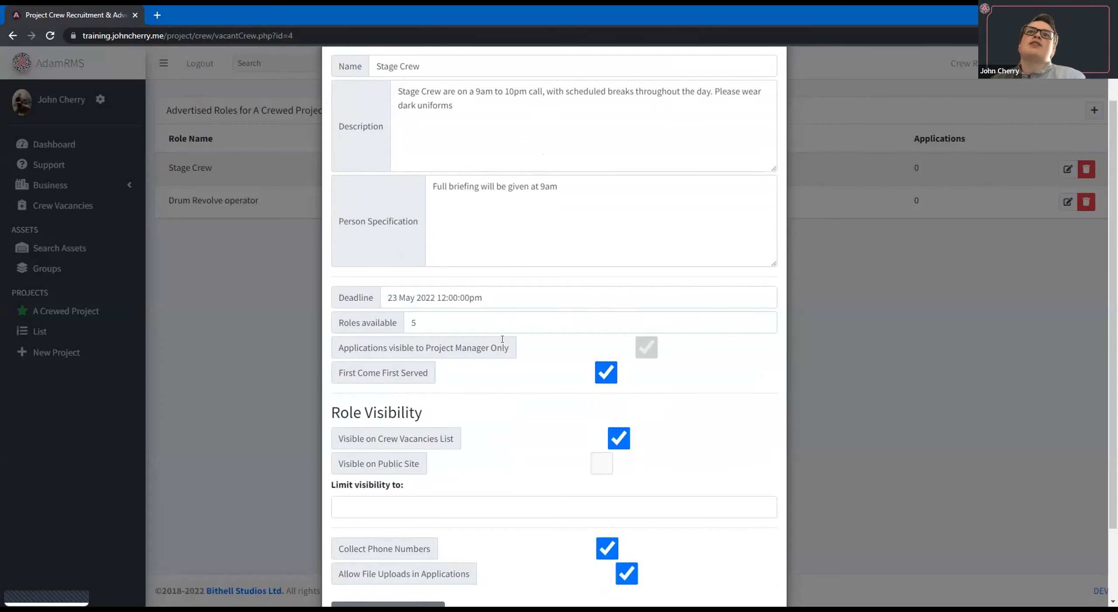
left_click_drag(339, 347, 514, 348)
left_click(514, 348)
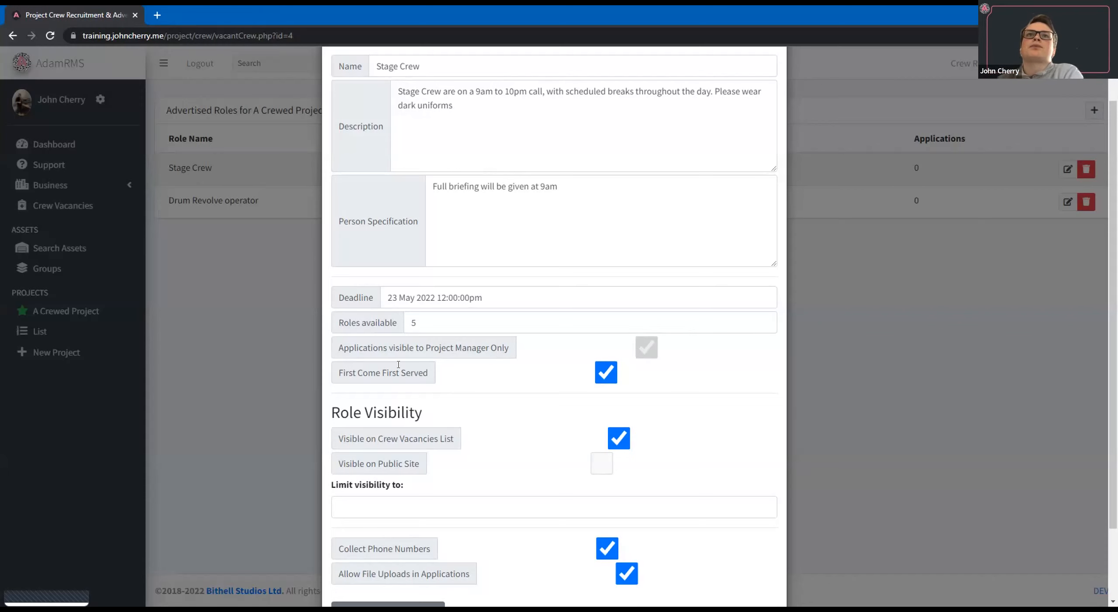
mouse_move(348, 368)
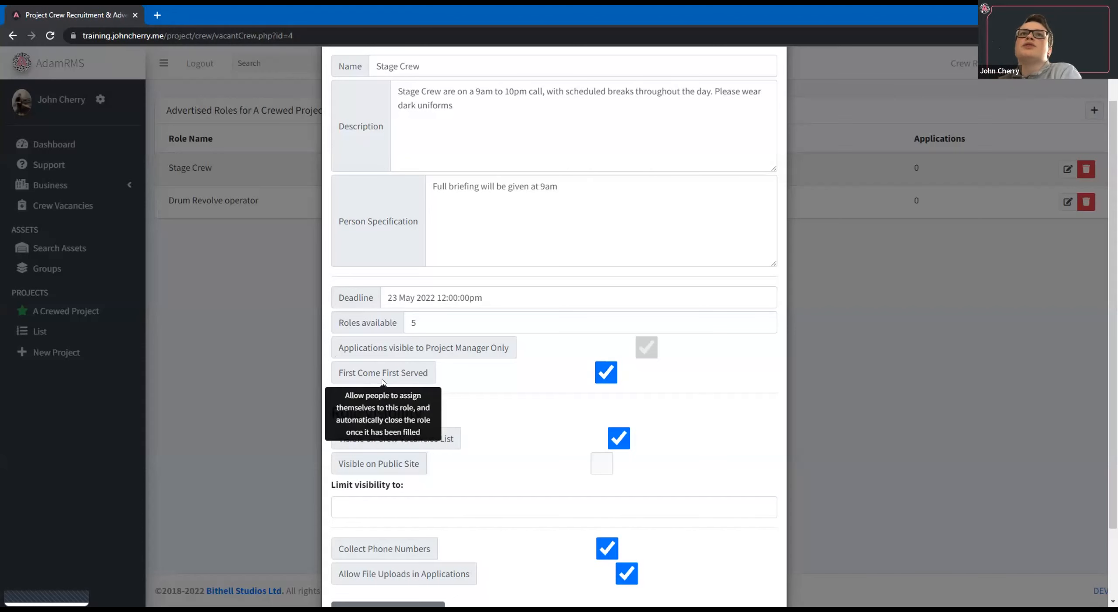
left_click(421, 317)
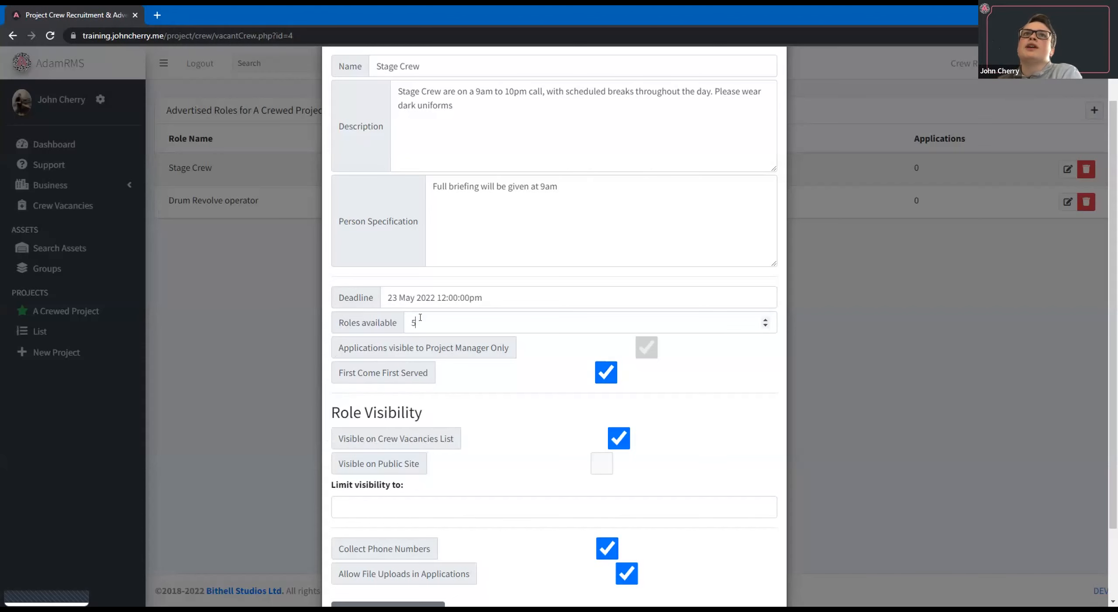
left_click(553, 390)
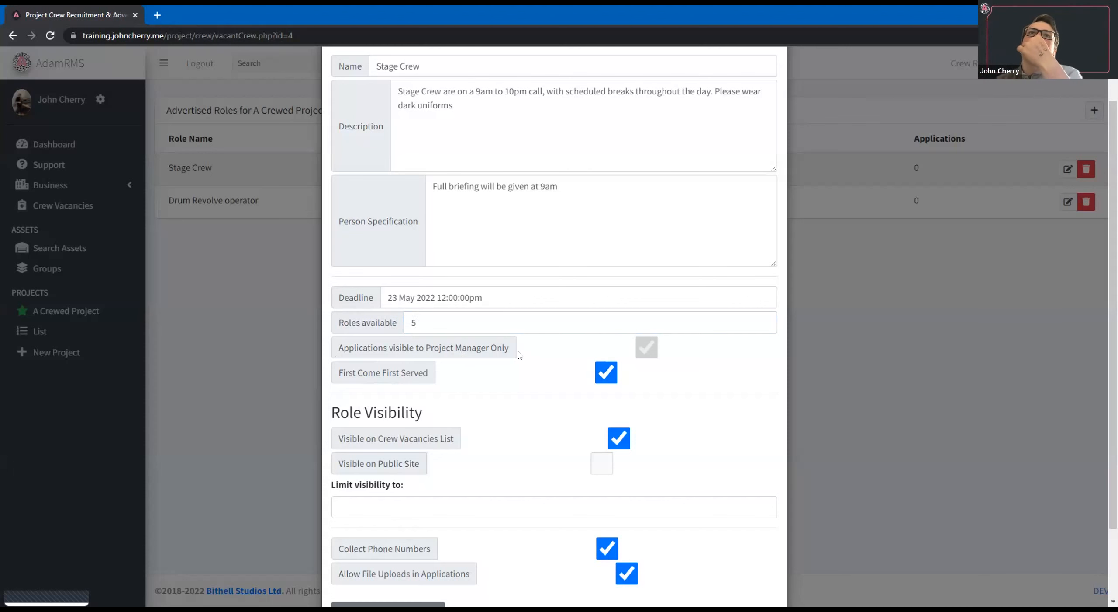
scroll(520, 355, "down", 1)
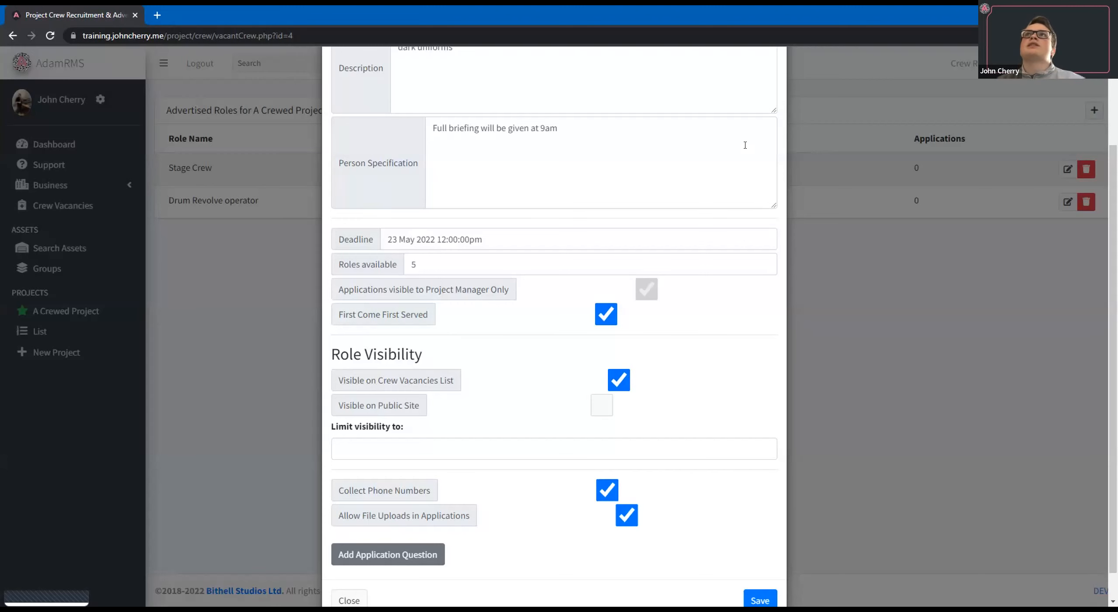
scroll(745, 145, "up", 3)
left_click(773, 81)
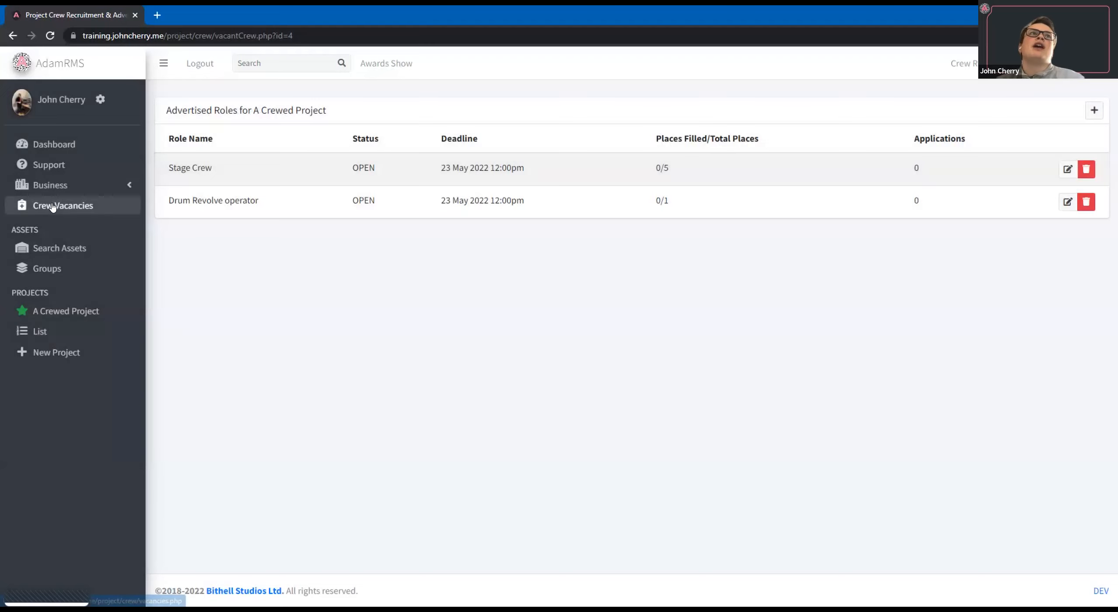
Open the crew vacancies list in a separate tab and view more information on the Stage Crew and Drum Revolve operator roles.
middle_click(52, 206)
left_click(217, 10)
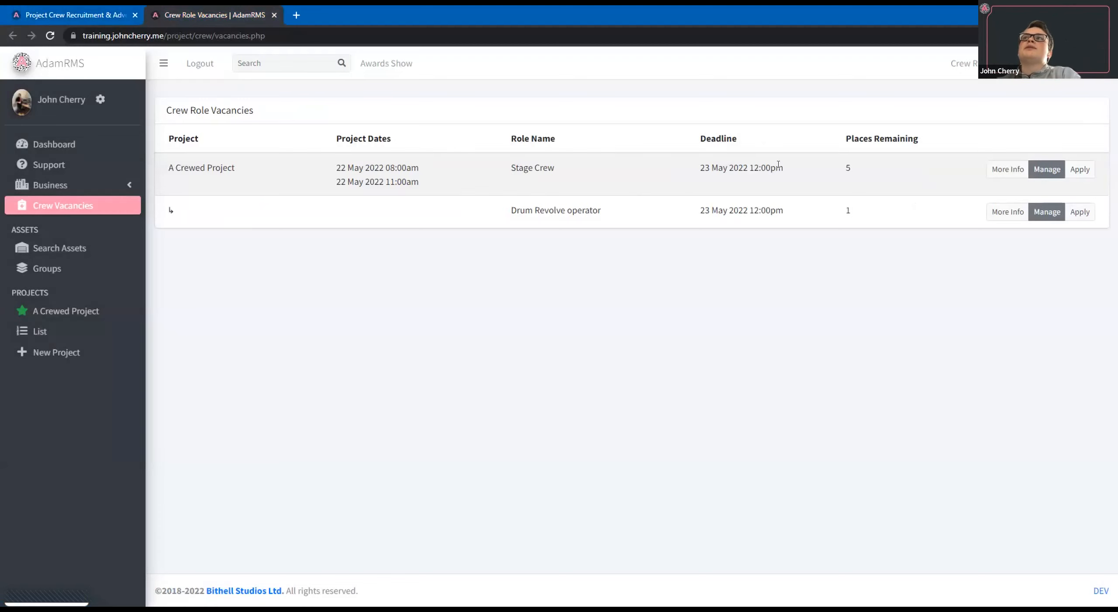
left_click(993, 176)
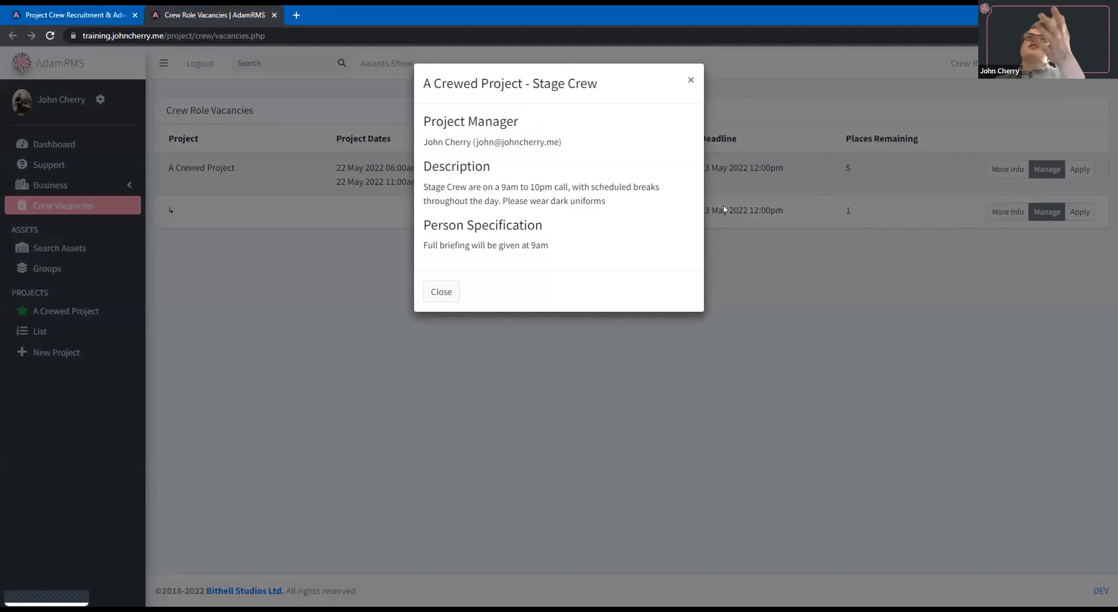
left_click(691, 82)
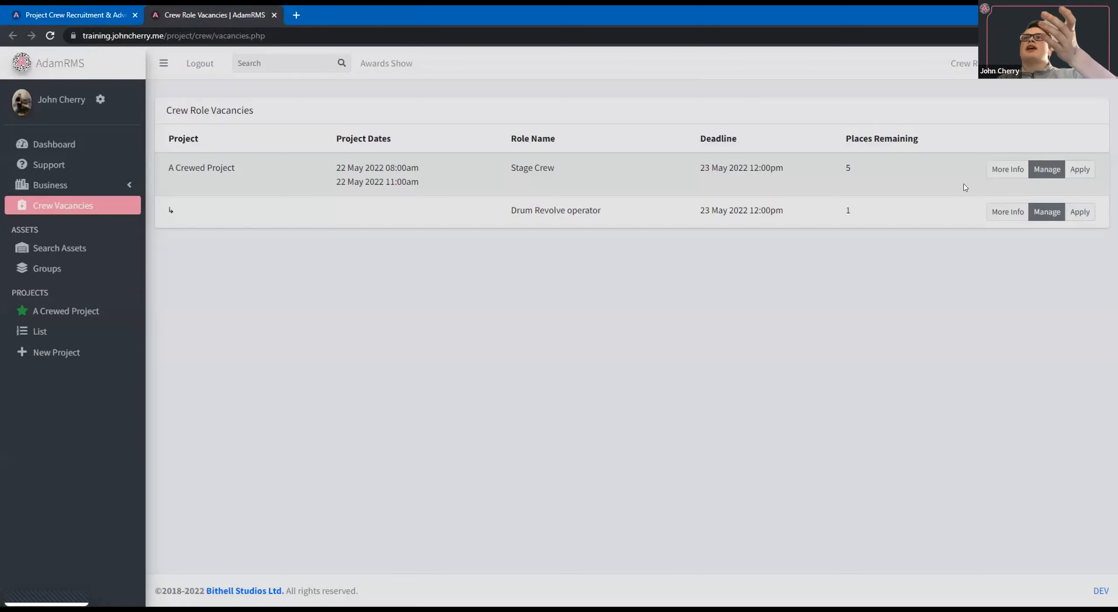
left_click(1009, 213)
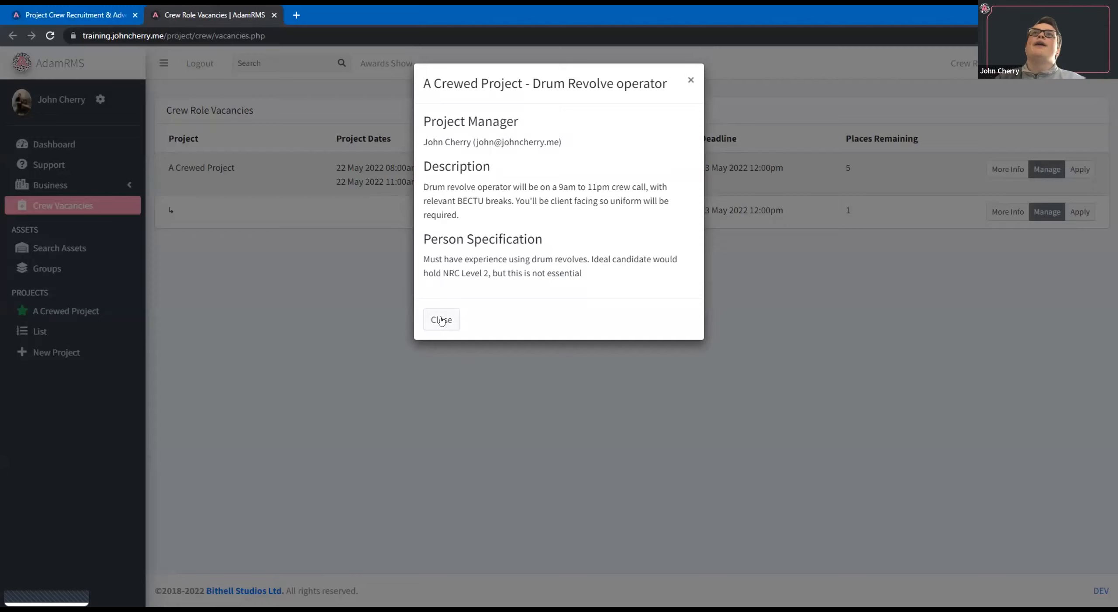
left_click(405, 270)
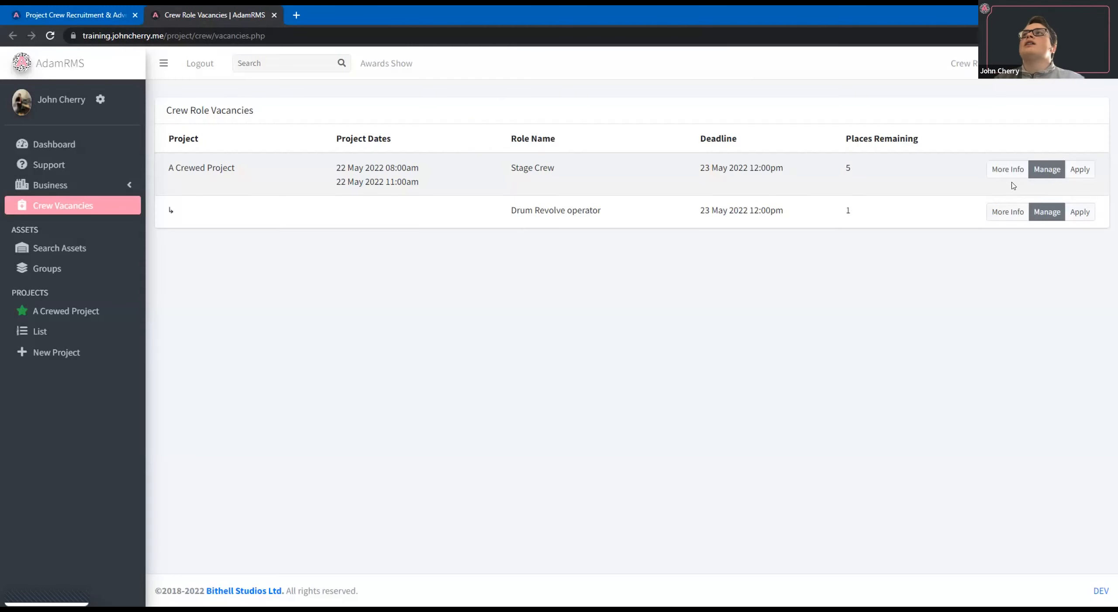
Examine the Stage Crew application form, including its phone, file attachment and comment fields, and close it without applying.
left_click(1079, 169)
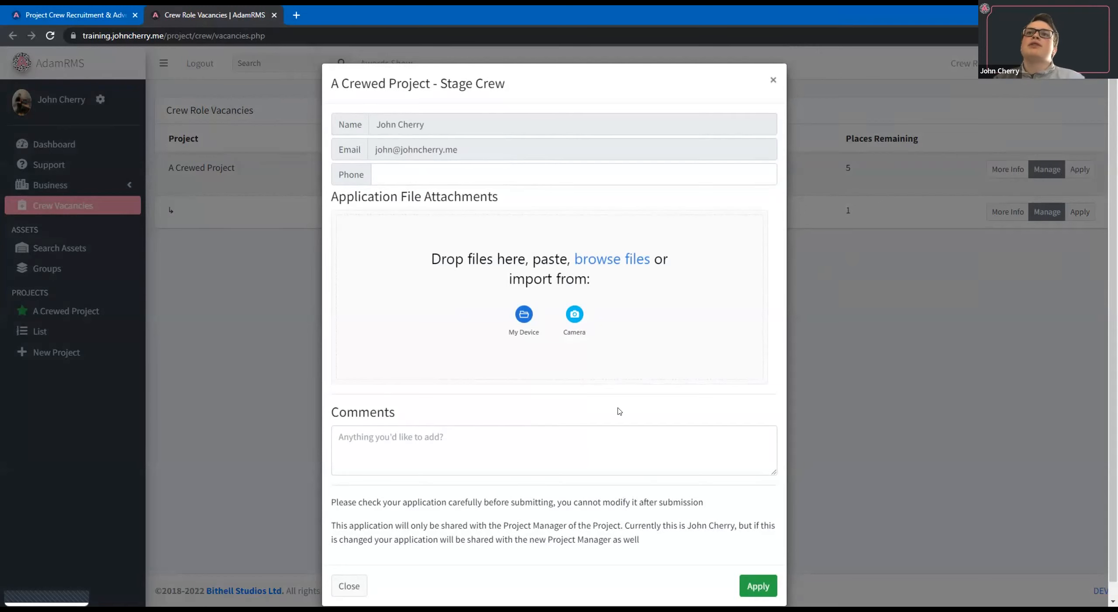
scroll(340, 117, "down", 1)
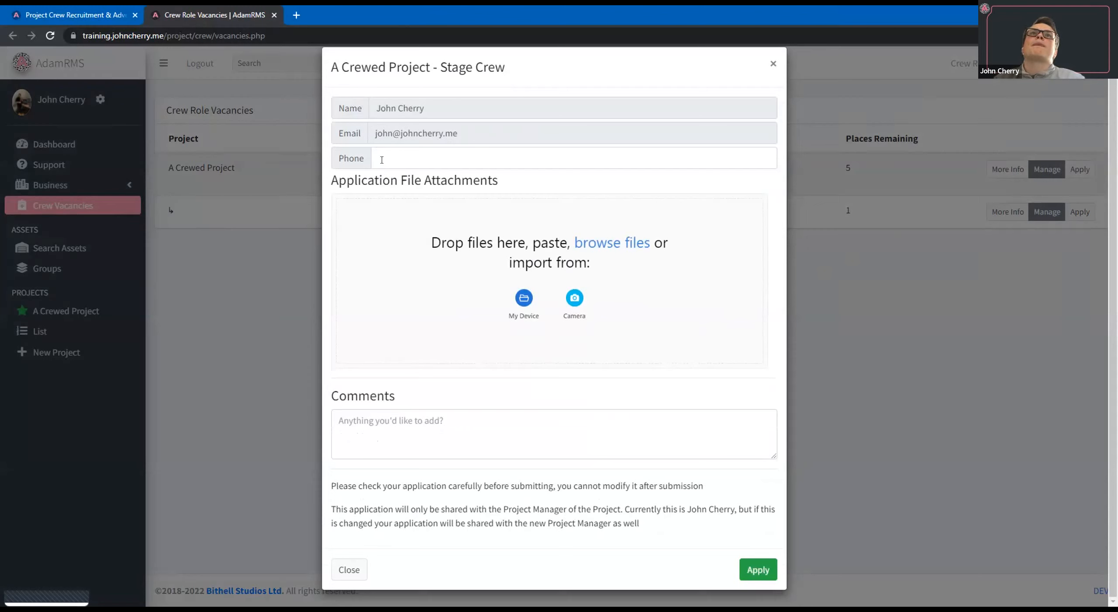
left_click_drag(338, 159, 677, 153)
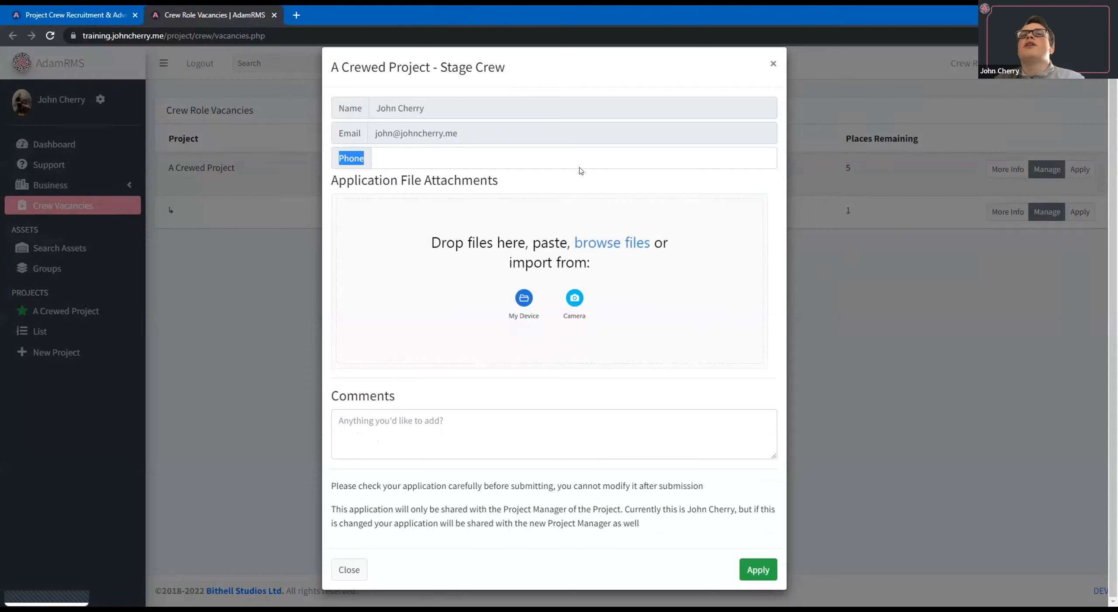
left_click(554, 177)
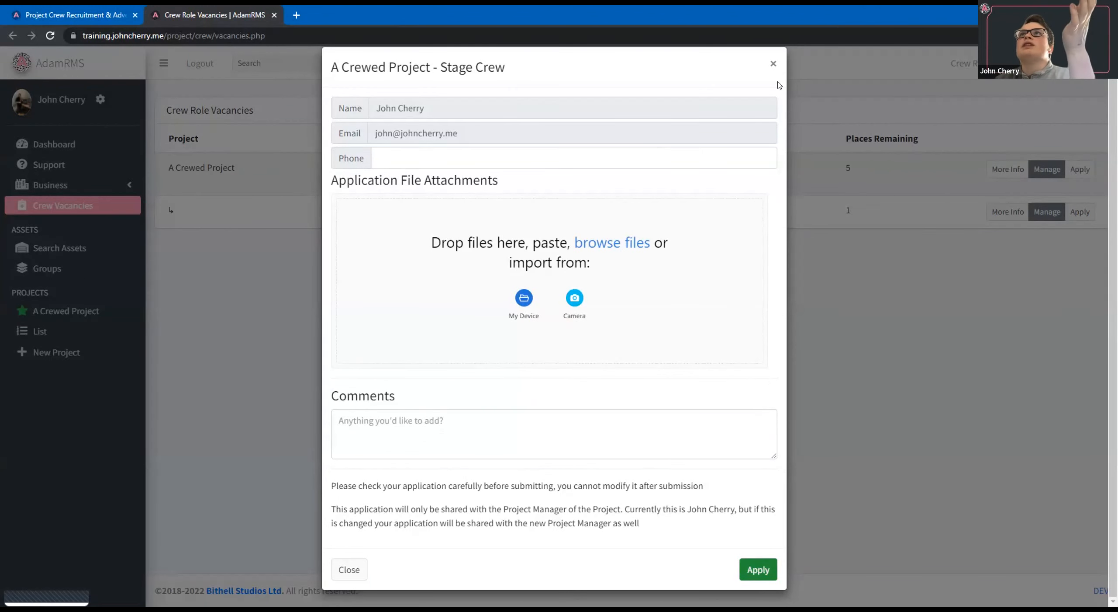
left_click(774, 64)
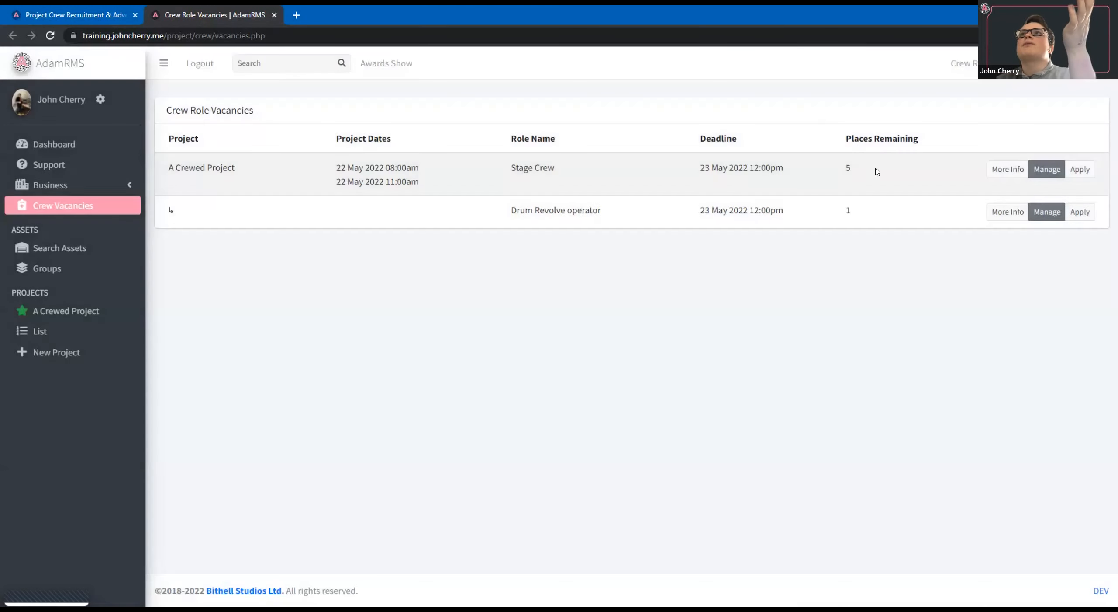
Submit an application for the Stage Crew role with the optional fields left blank and check its remaining places.
left_click(1080, 169)
left_click(770, 586)
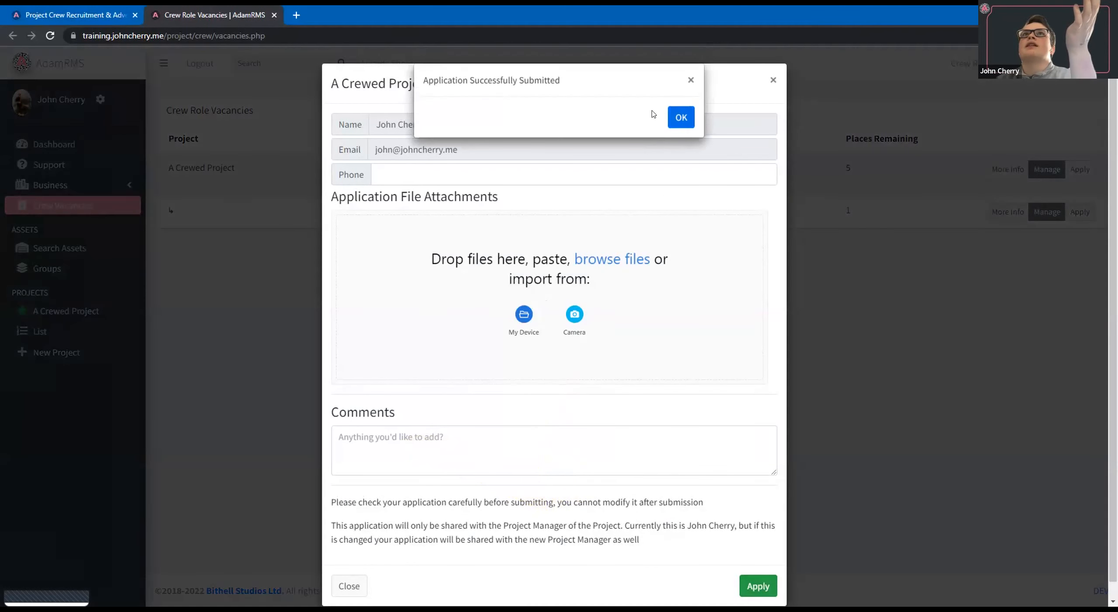
left_click_drag(425, 77, 679, 115)
left_click(679, 115)
left_click_drag(836, 161, 855, 162)
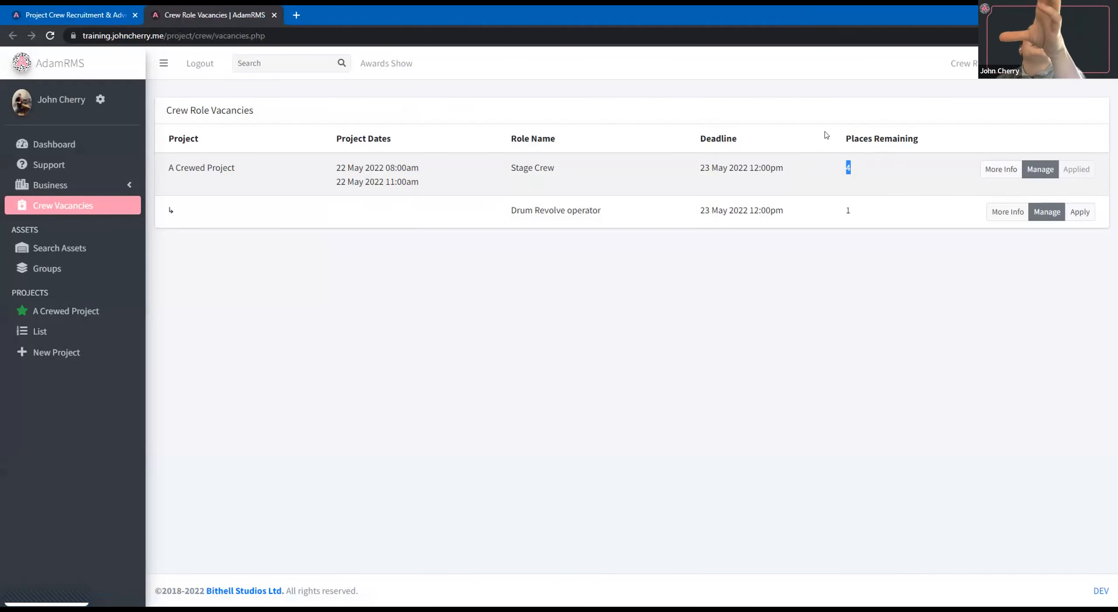
Open A Crewed Project in a separate tab and check its crew list for the Stage Crew assignment.
middle_click(79, 310)
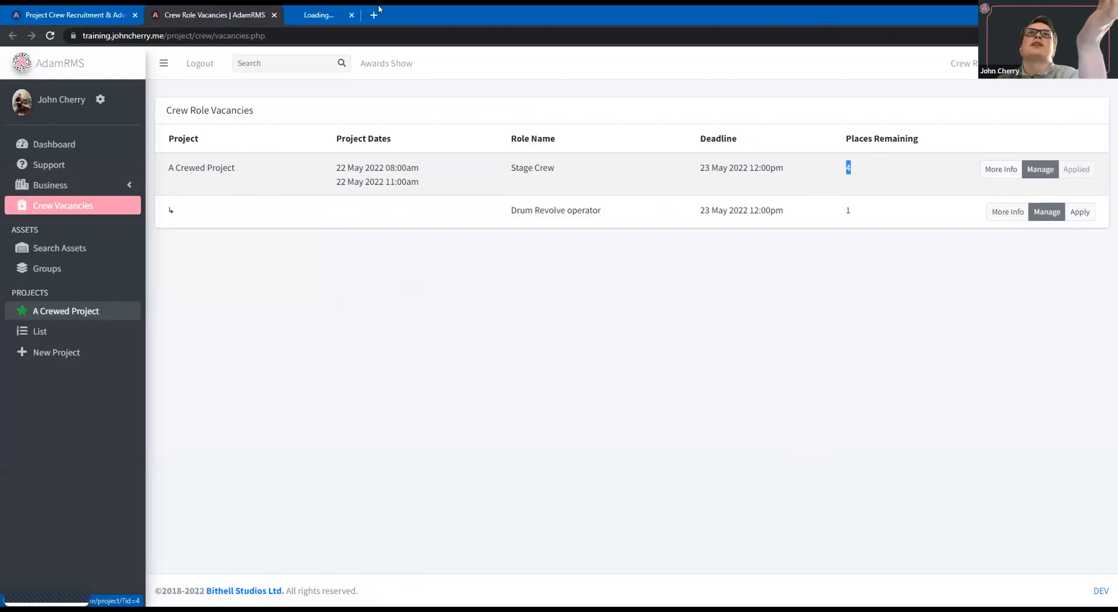
key("ctrl+Tab")
left_click(396, 116)
triple_click(213, 210)
left_click(189, 245)
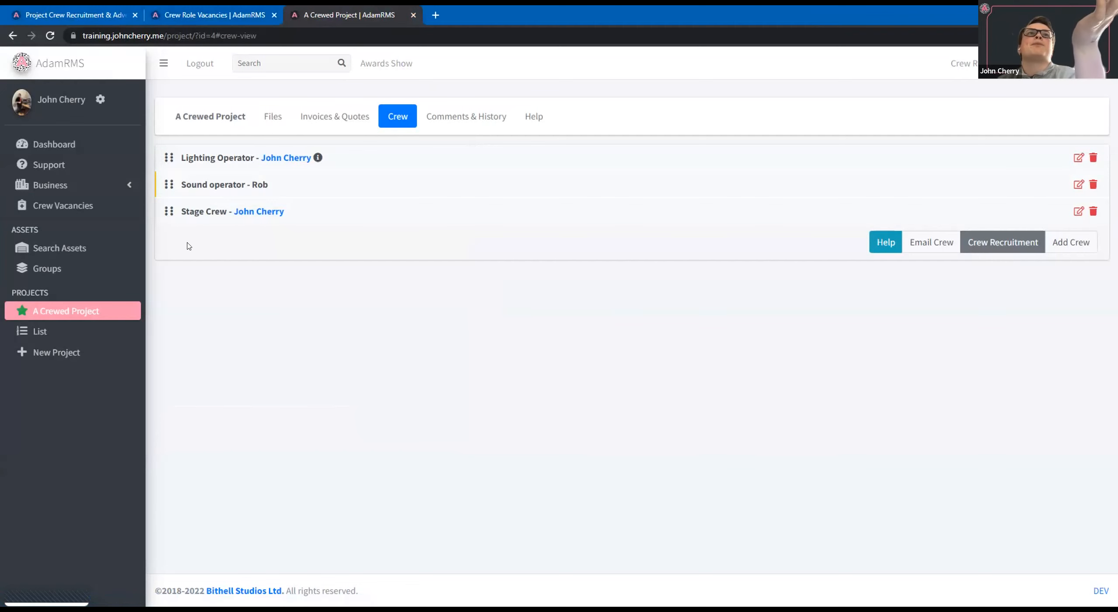
Review the Drum Revolve operator application form and submit it with the phone, qualification details, attachments and comments left blank.
left_click(181, 8)
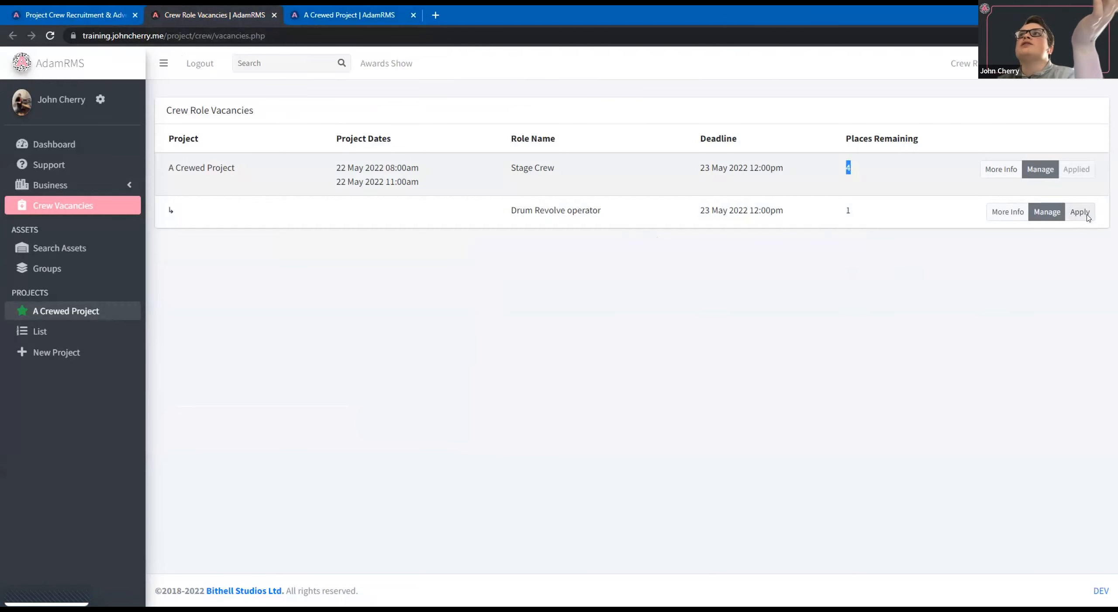
left_click(1080, 212)
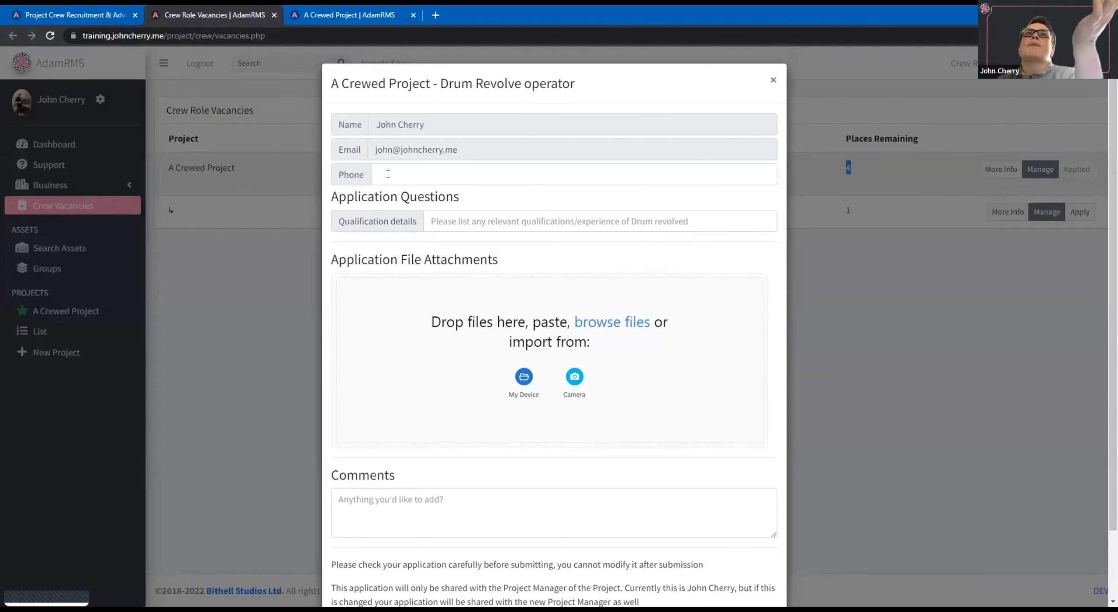
scroll(441, 299, "down", 1)
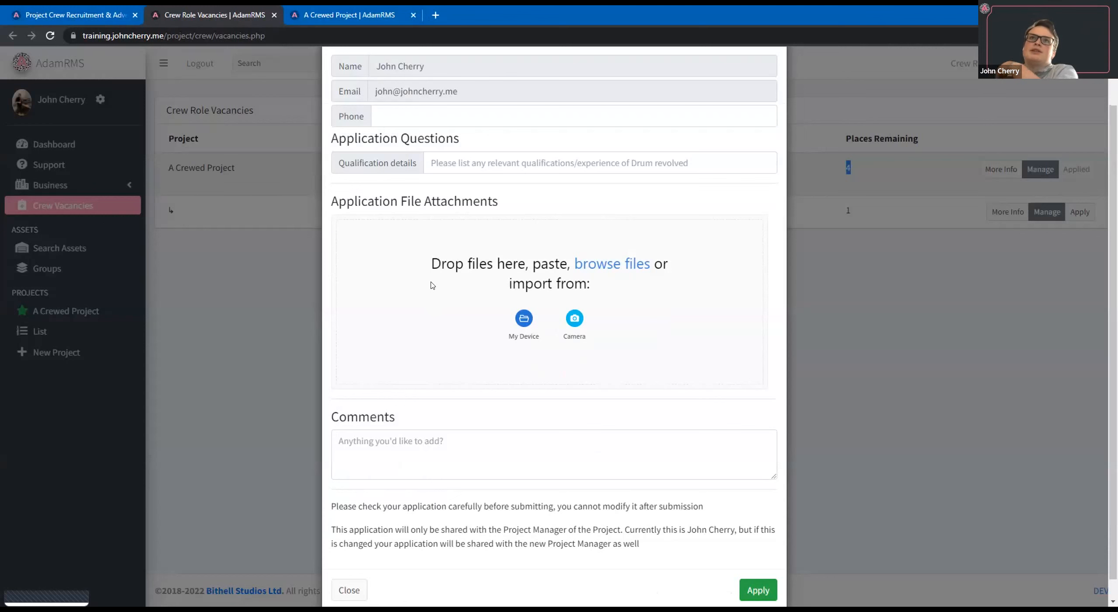
scroll(423, 284, "up", 1)
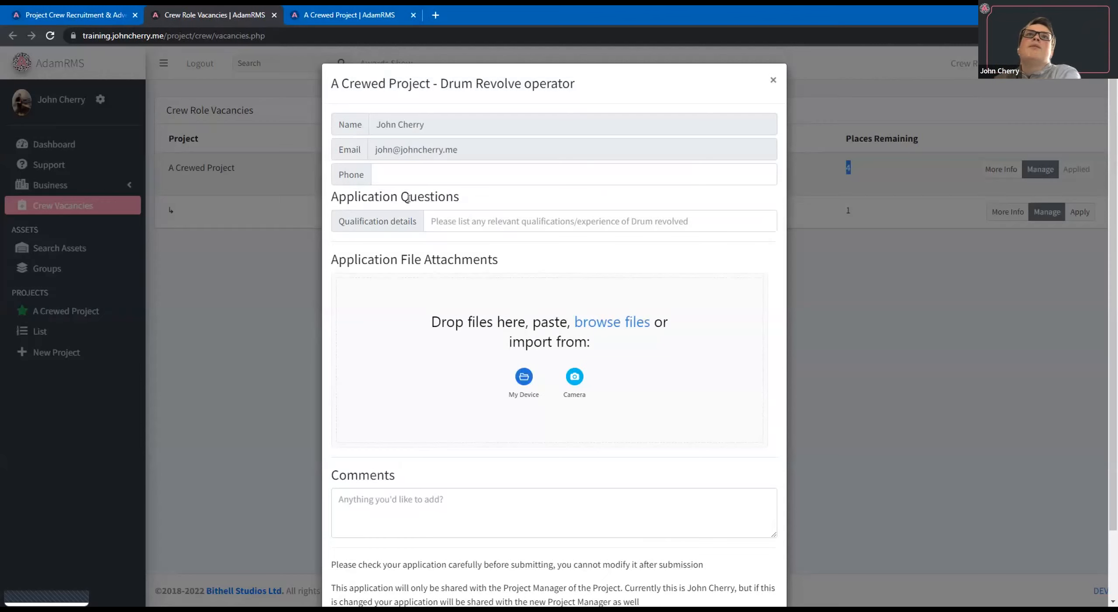
left_click_drag(327, 197, 473, 198)
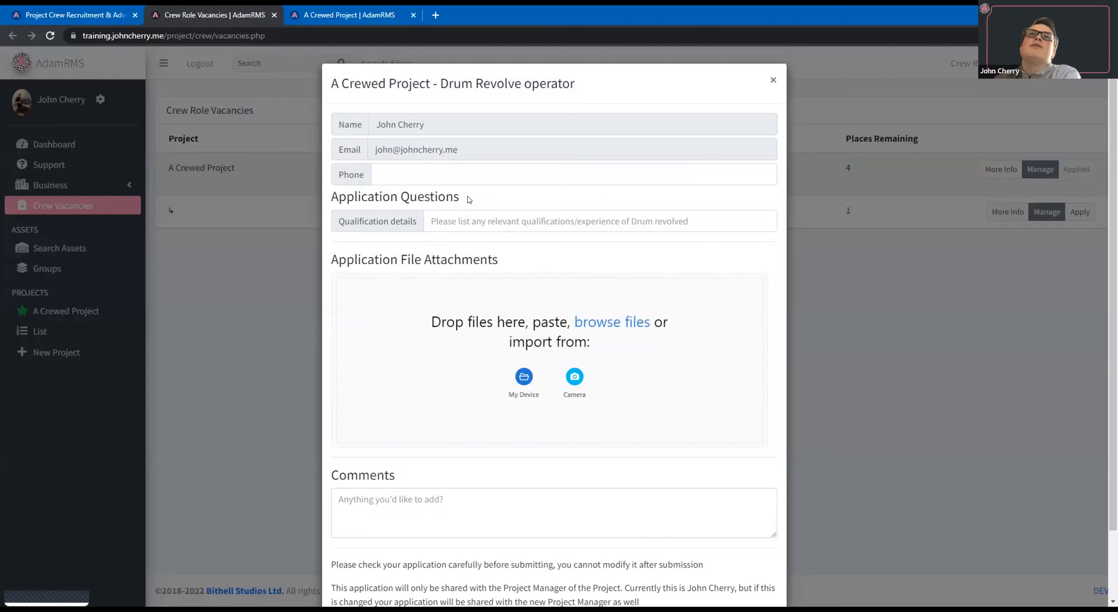
left_click(498, 211)
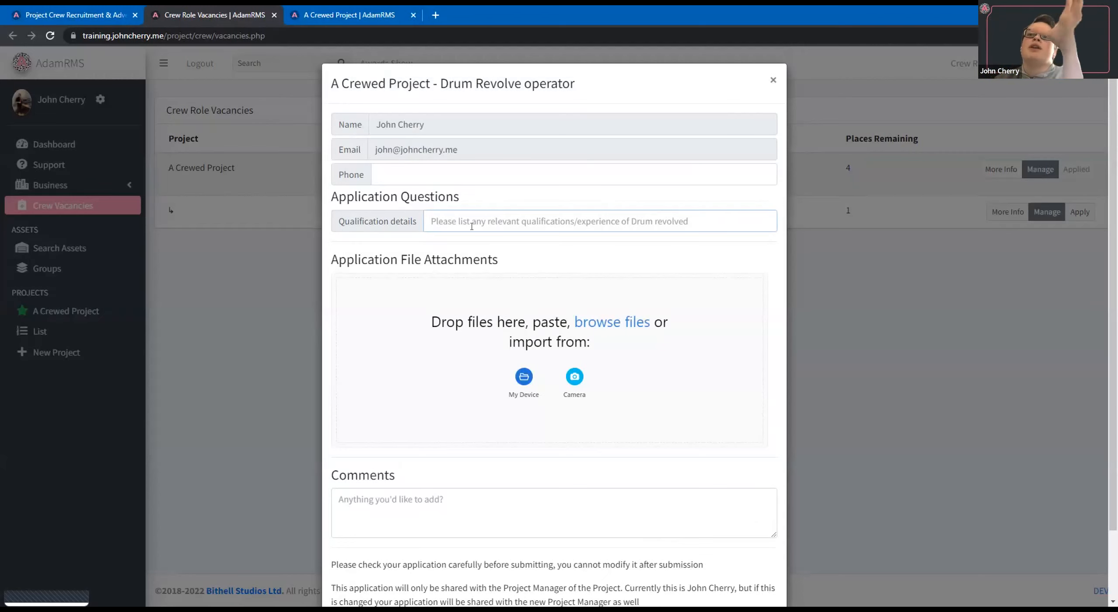
scroll(477, 245, "down", 2)
scroll(481, 262, "up", 2)
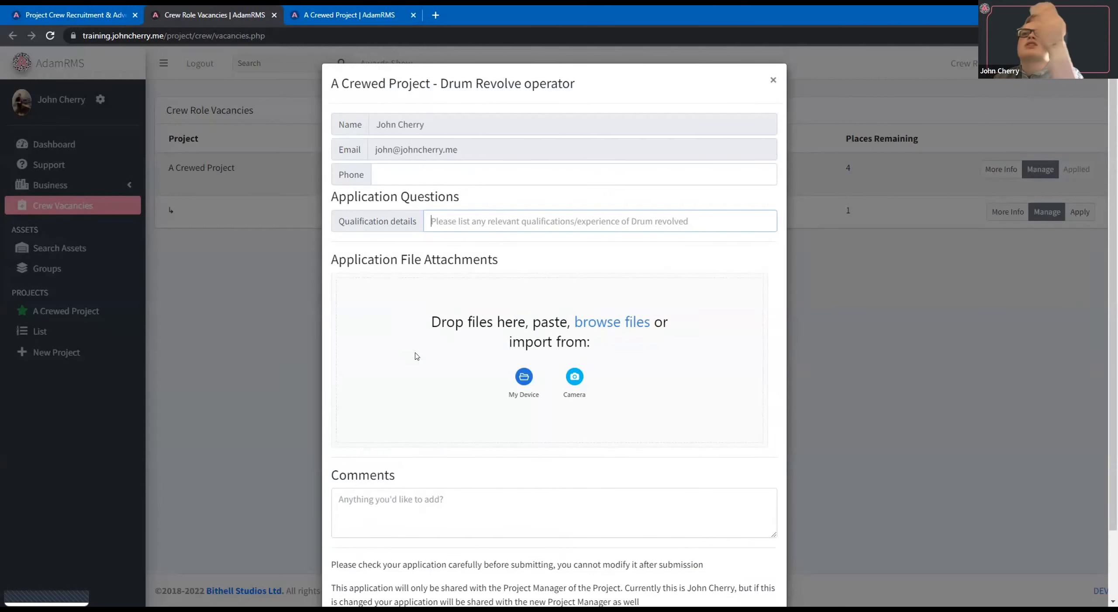
scroll(480, 376, "down", 2)
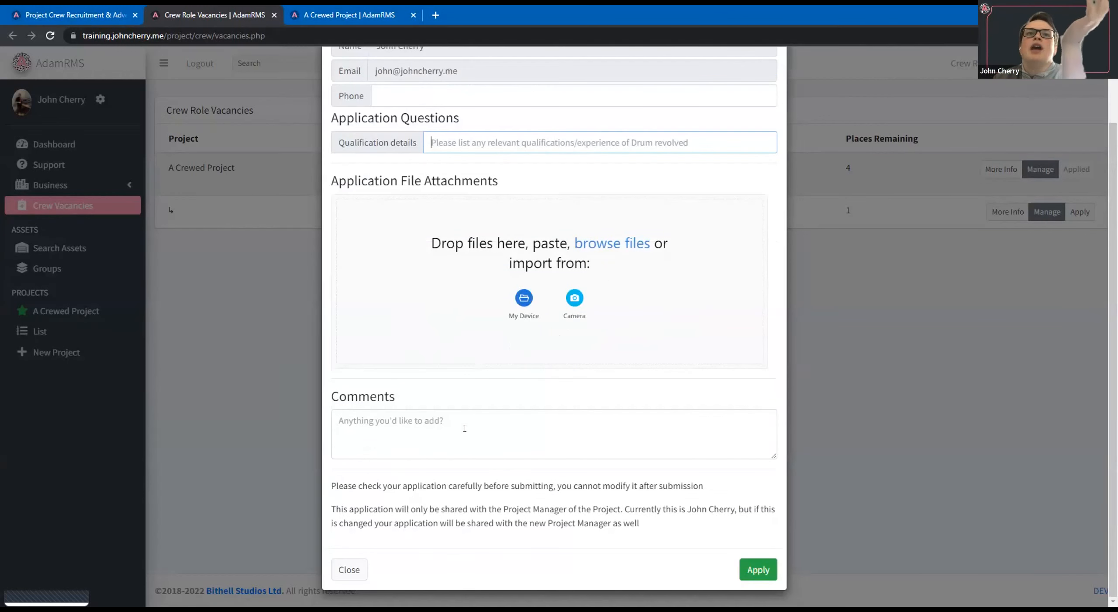
left_click(751, 575)
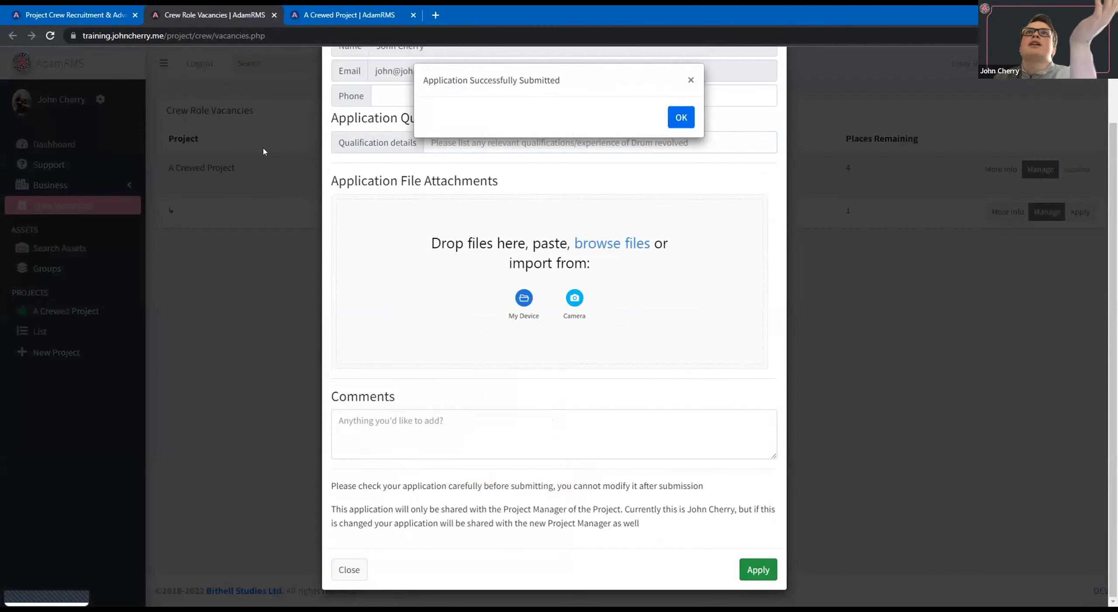
left_click(676, 121)
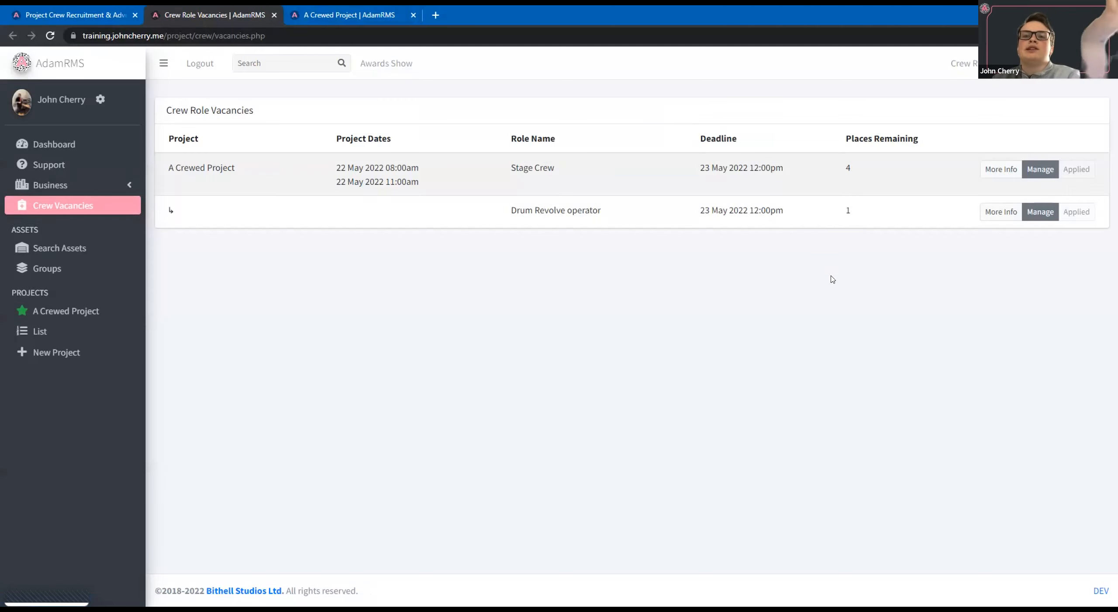
Return to the advertised roles for A Crewed Project and refresh the page to check places filled and applications.
left_click(66, 9)
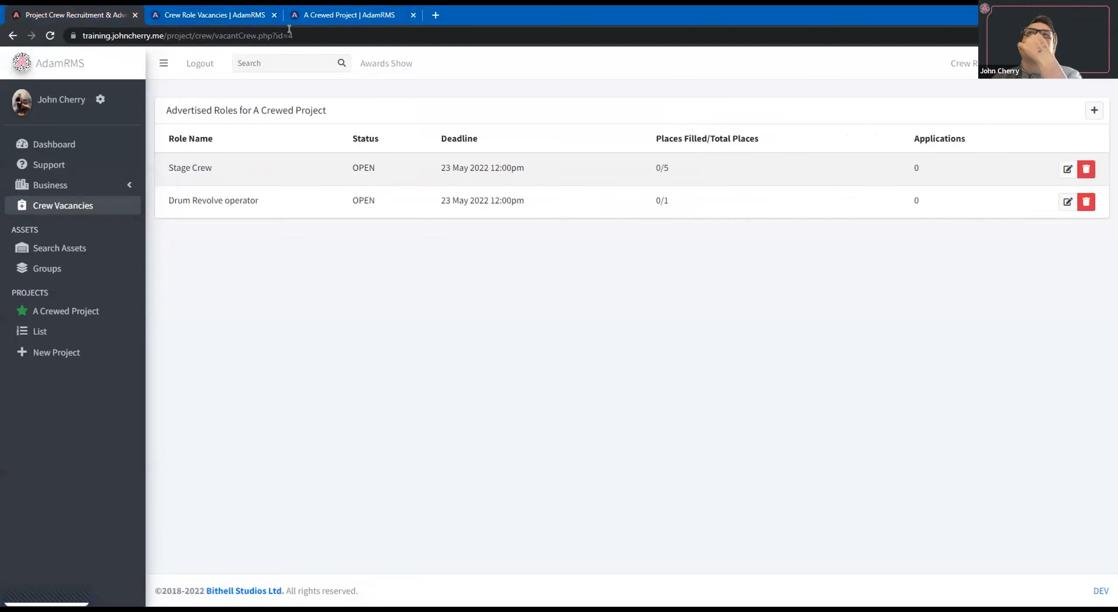
left_click(50, 36)
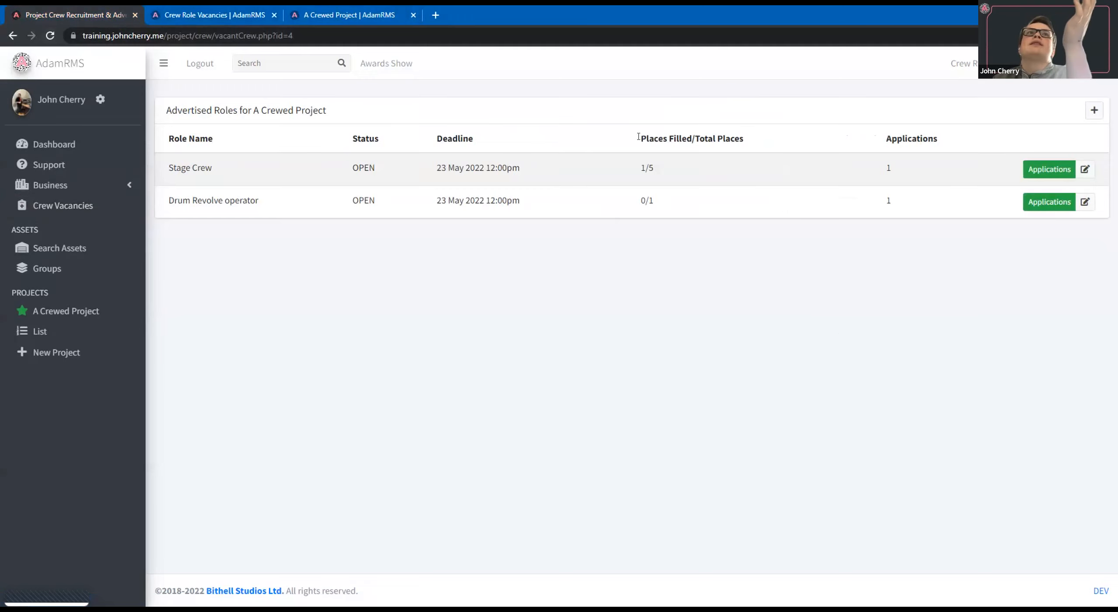
Open the applications for the Drum Revolve operator role and read the submitted application's contact details, comments and qualification details.
double_click(642, 168)
left_click(880, 167)
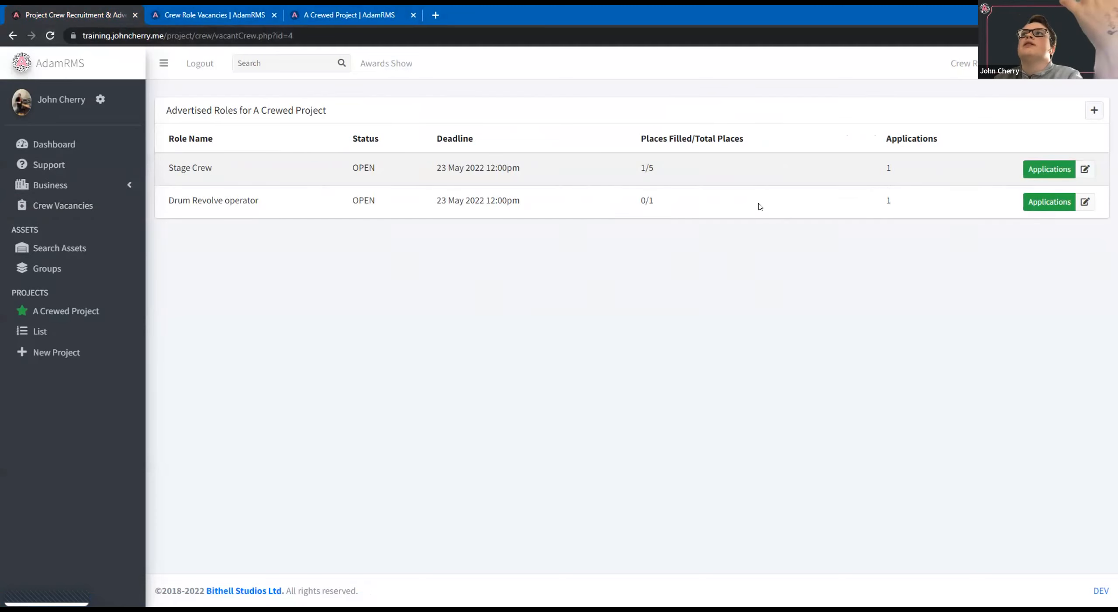
left_click(1036, 208)
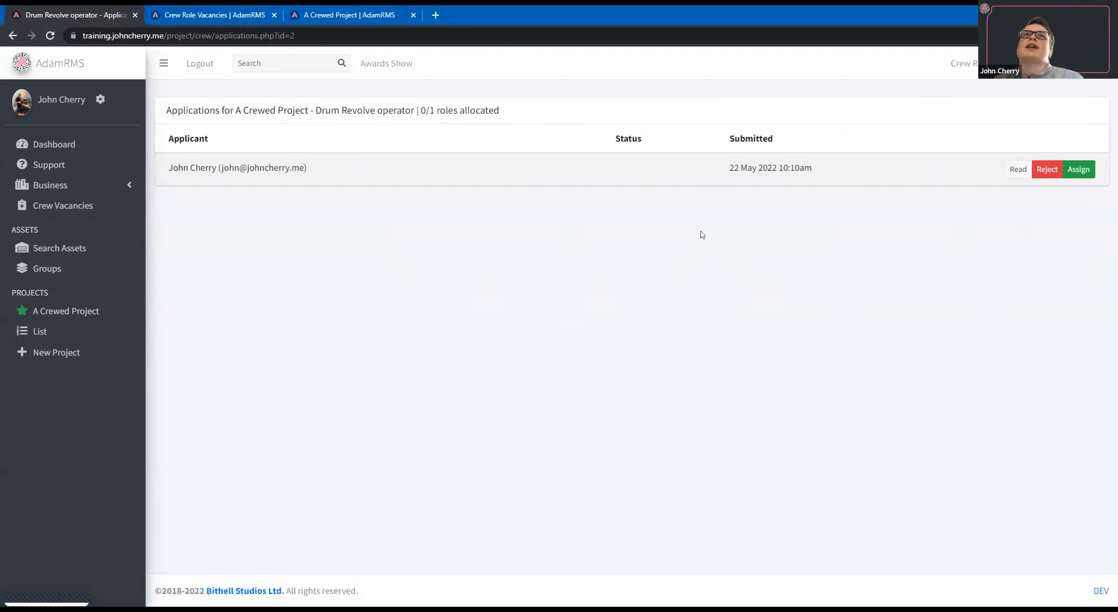
triple_click(349, 171)
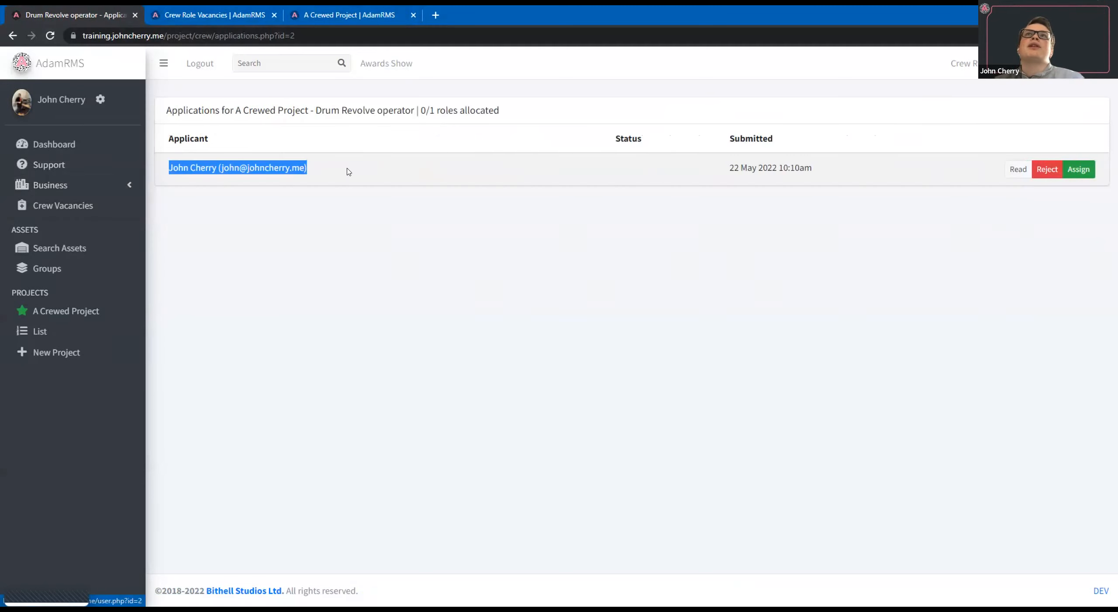
left_click(884, 159)
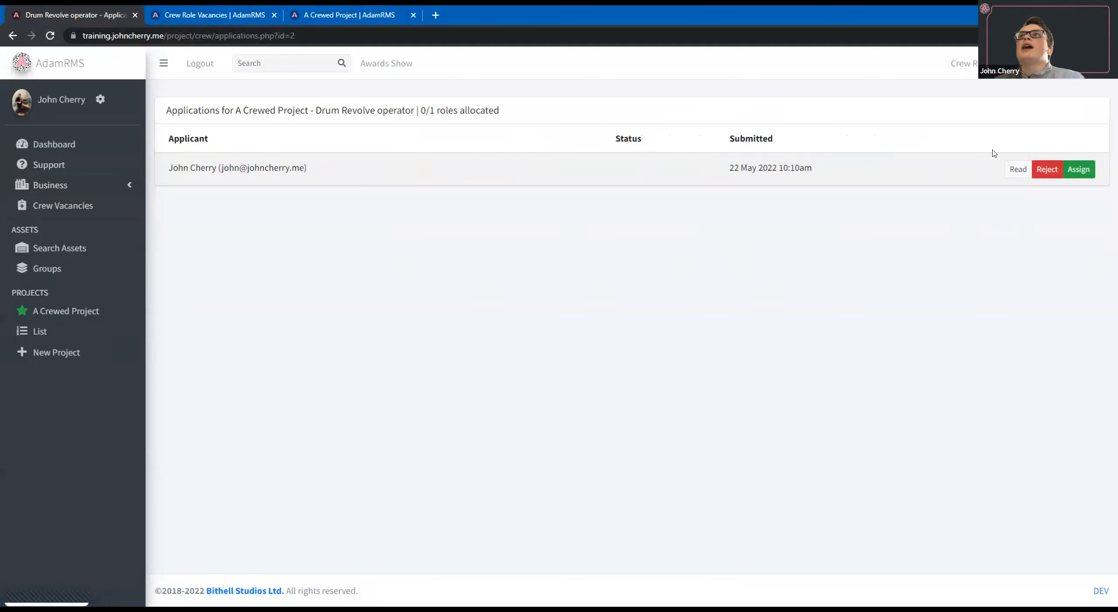
left_click(1018, 169)
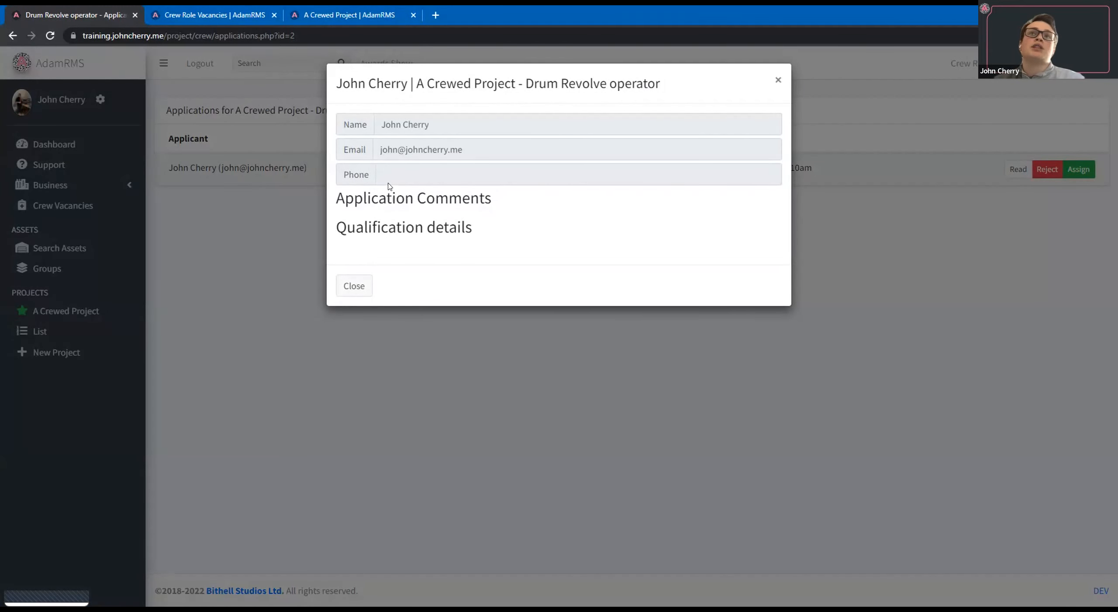
left_click(353, 285)
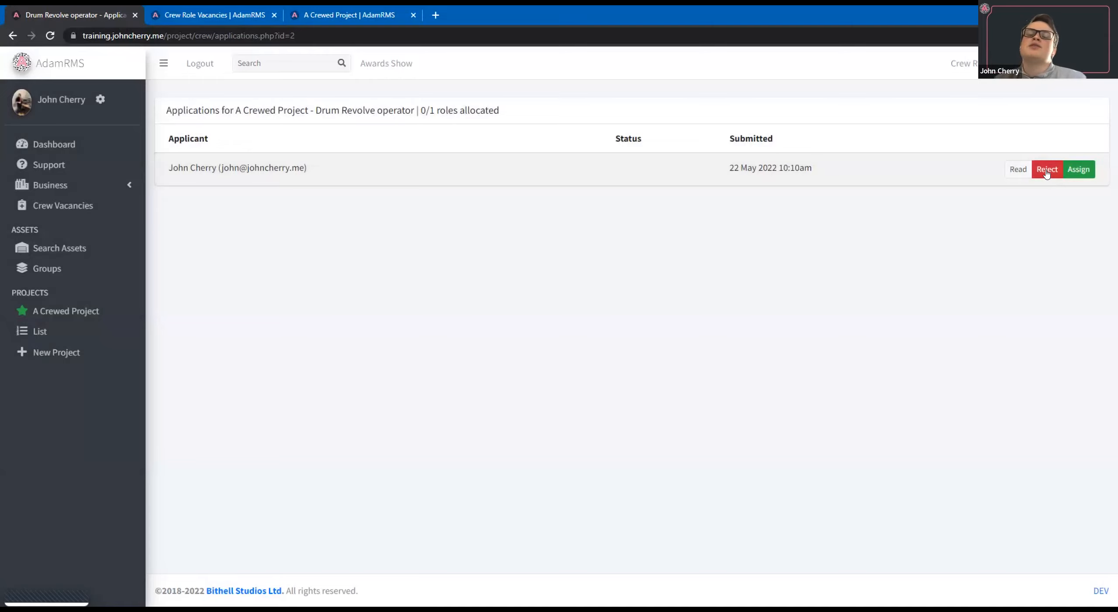
Reject the Drum Revolve operator application with the message "not a good application." and return to the project's advertised roles.
left_click(1047, 170)
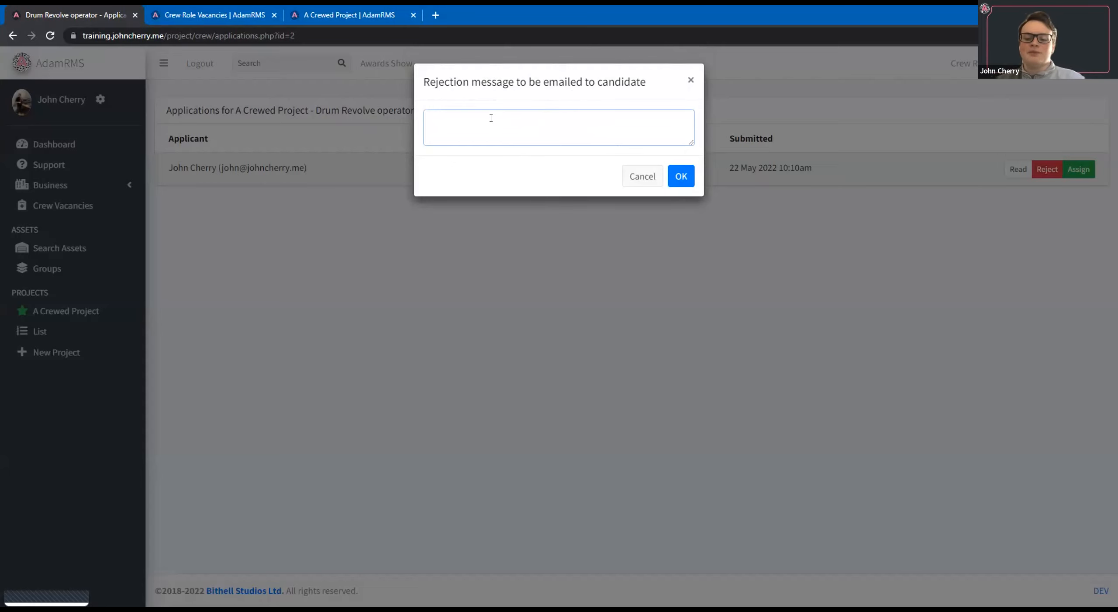
type("not a good app")
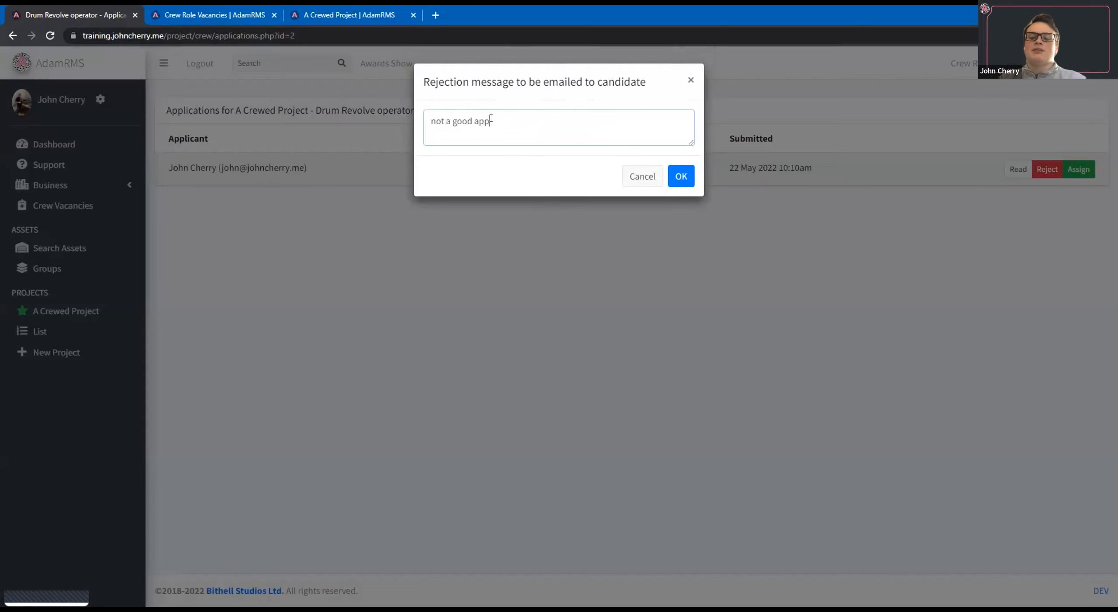
type("lication.")
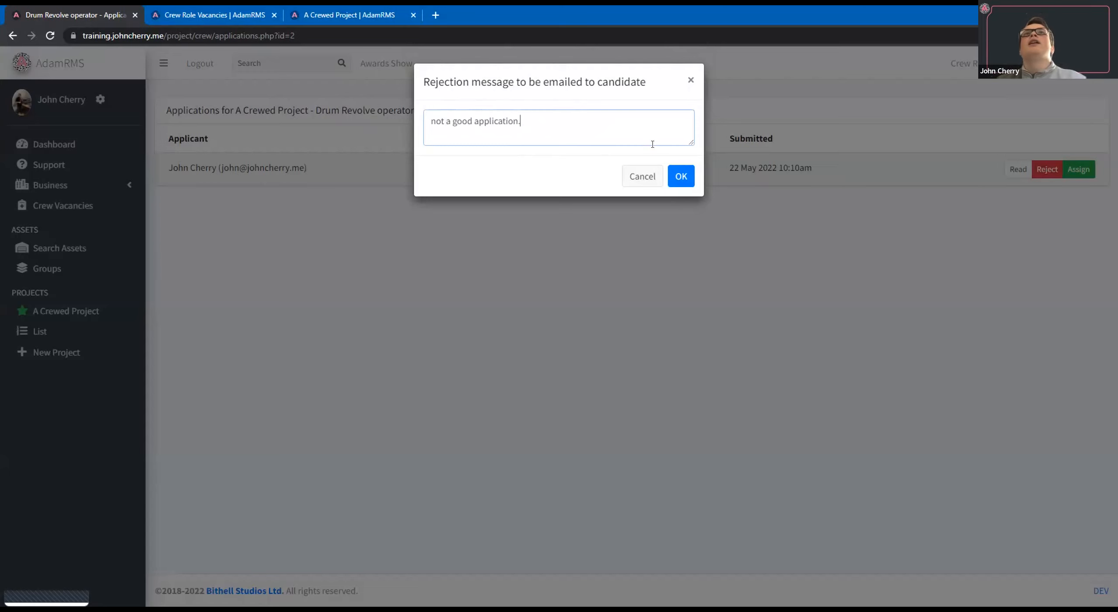
left_click(680, 179)
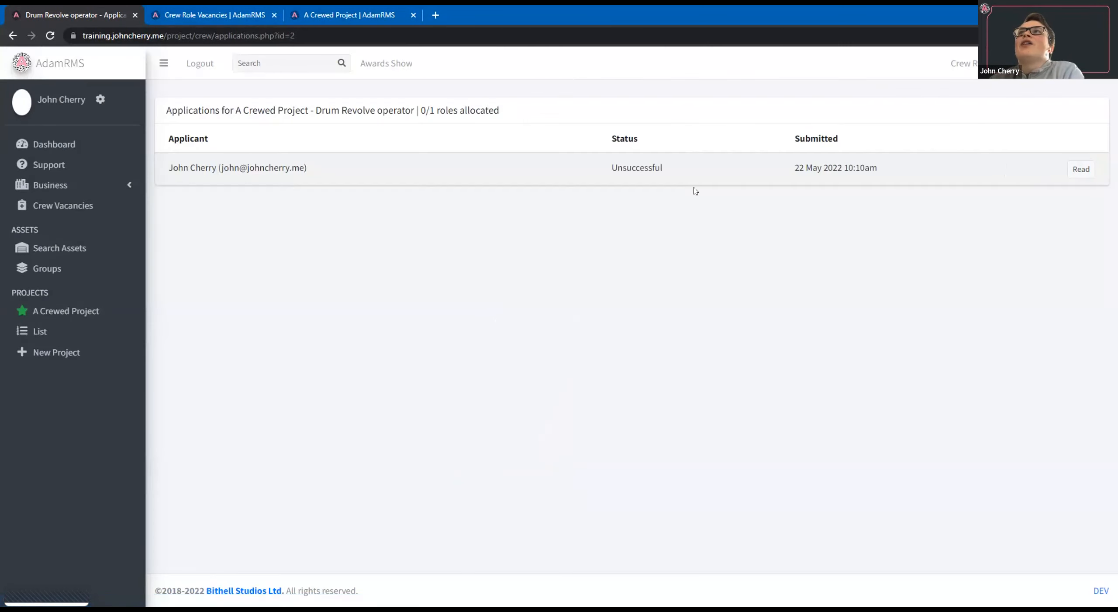
left_click_drag(661, 163, 599, 167)
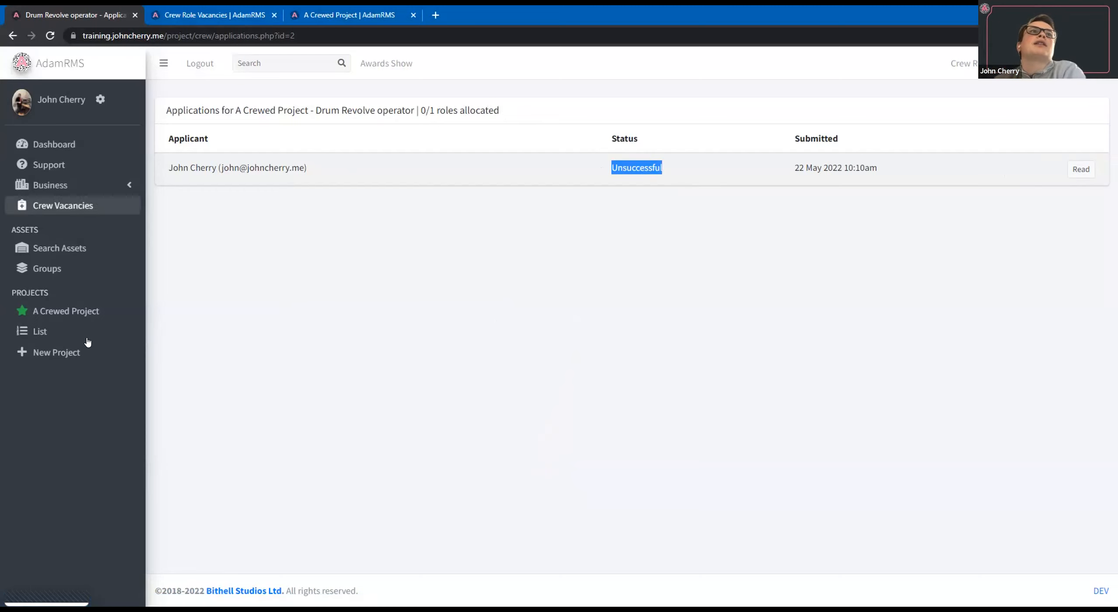
key("alt+Left")
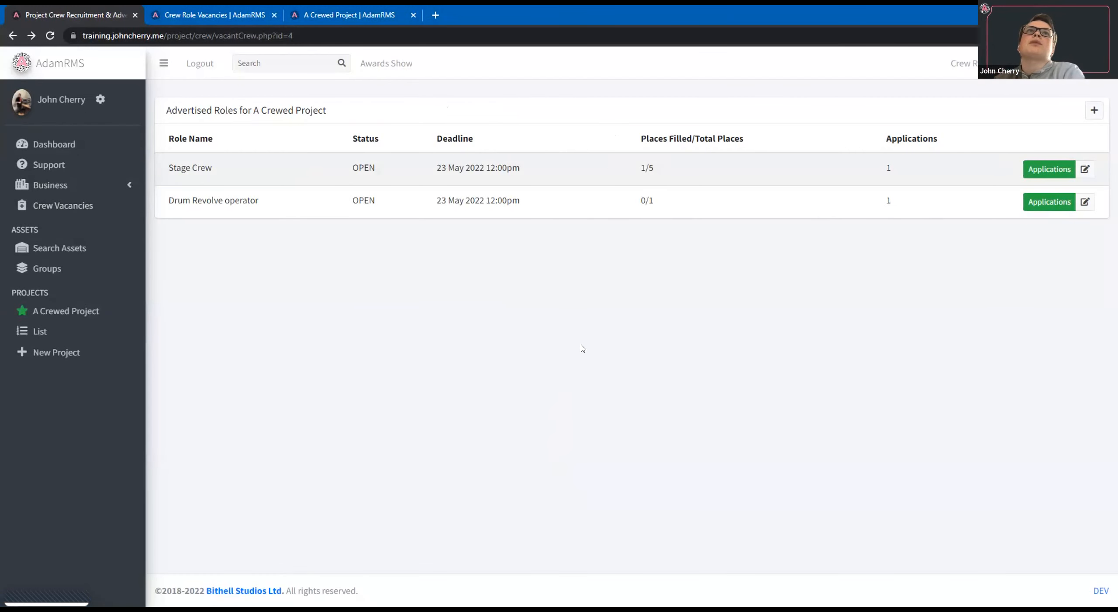
key("alt+Left")
left_click(1022, 242)
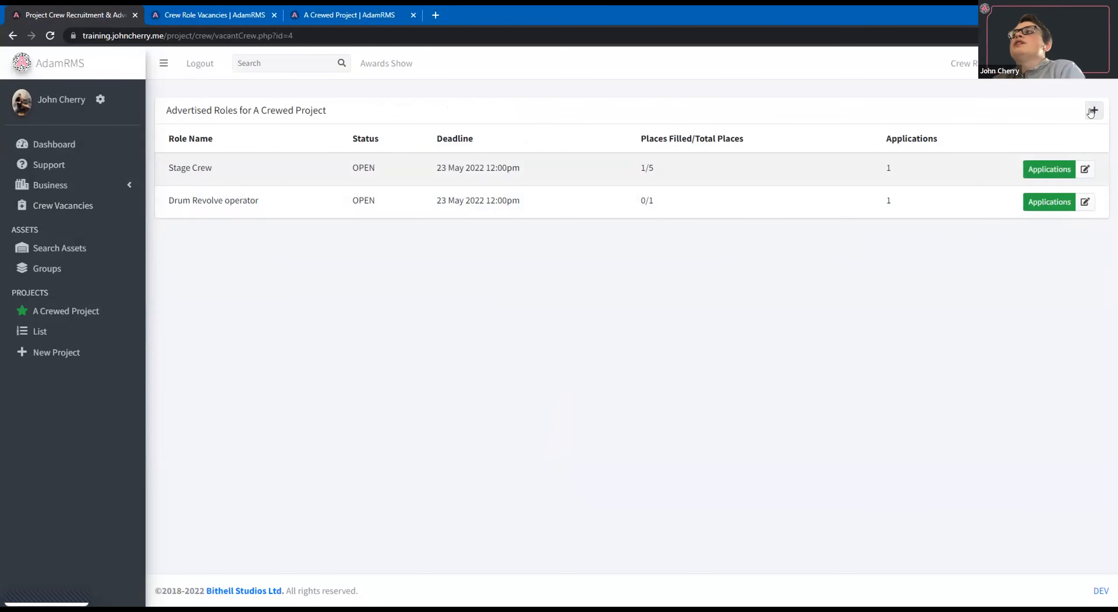
Start a new vacancy for A Crewed Project and name it Stage Manager.
left_click(1093, 111)
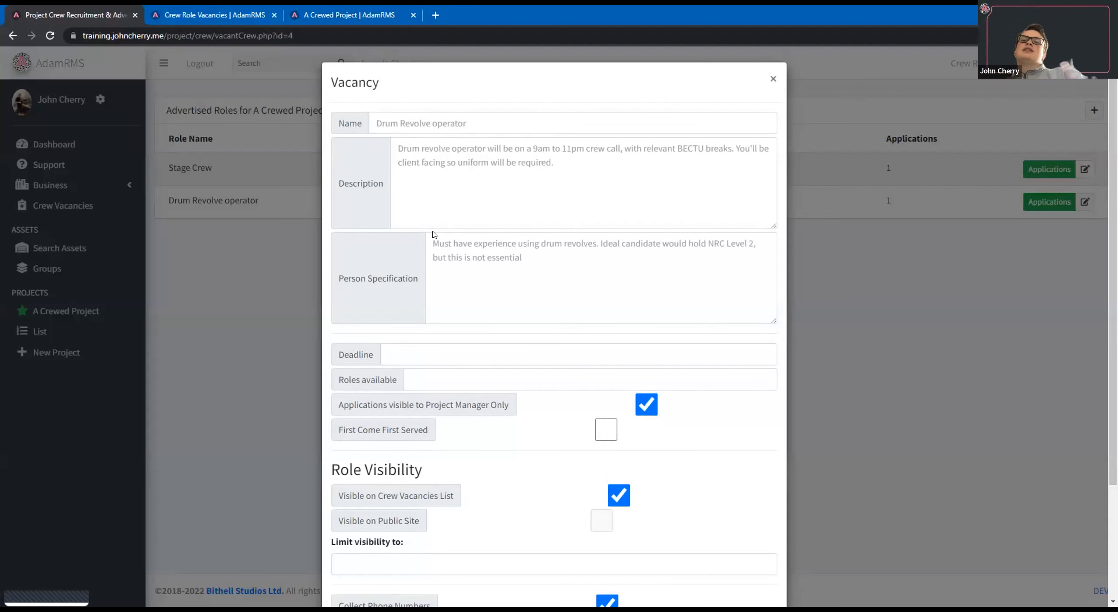
scroll(435, 234, "down", 3)
scroll(563, 392, "up", 3)
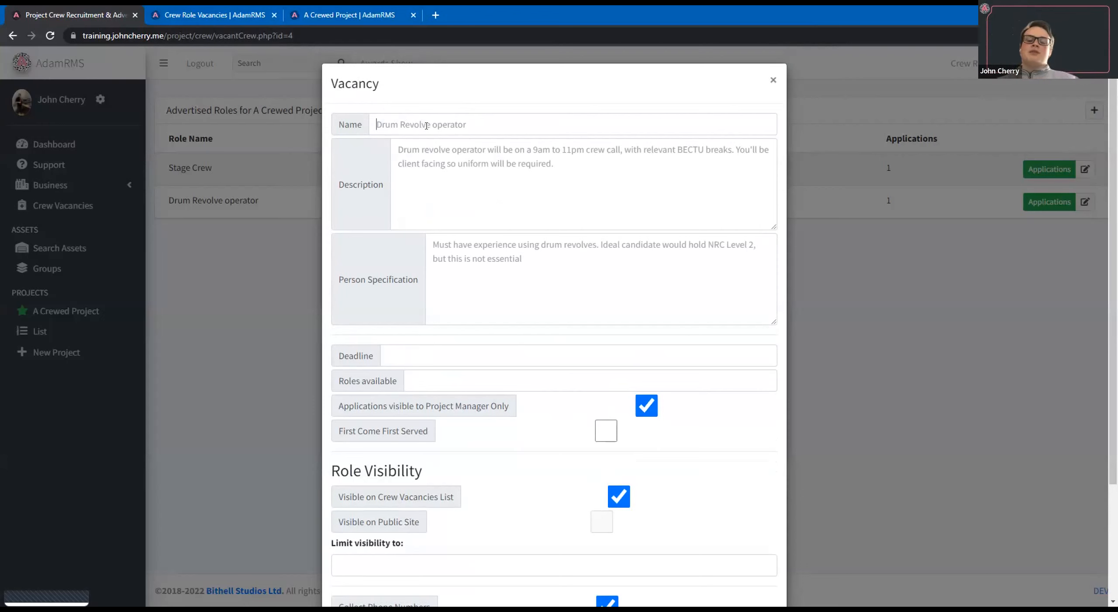
type("Stage MAm")
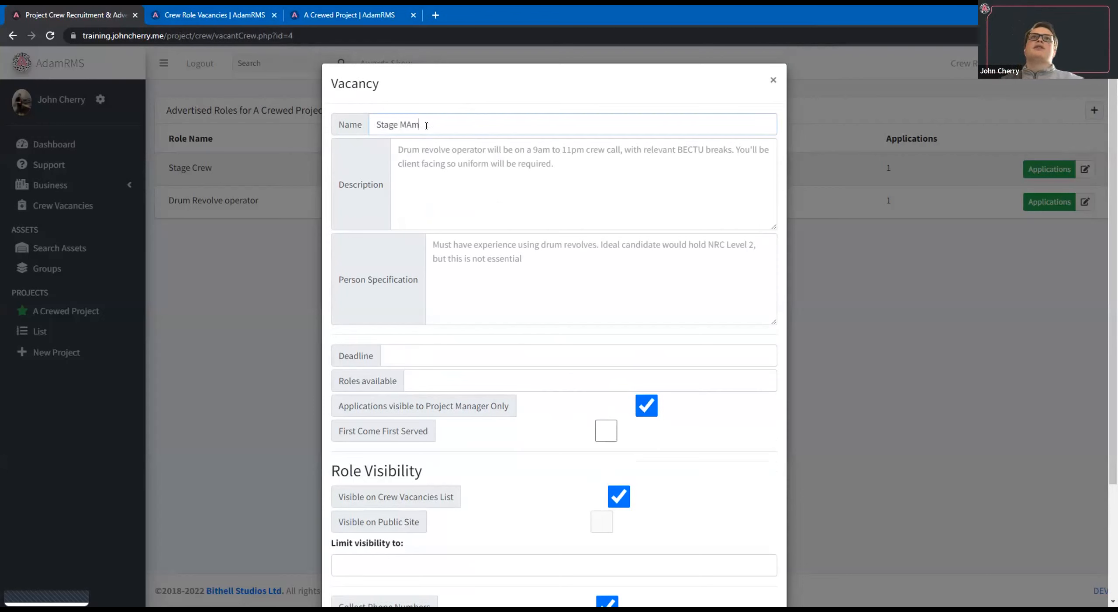
key("BackSpace")
key("BackSpace")
type("anager")
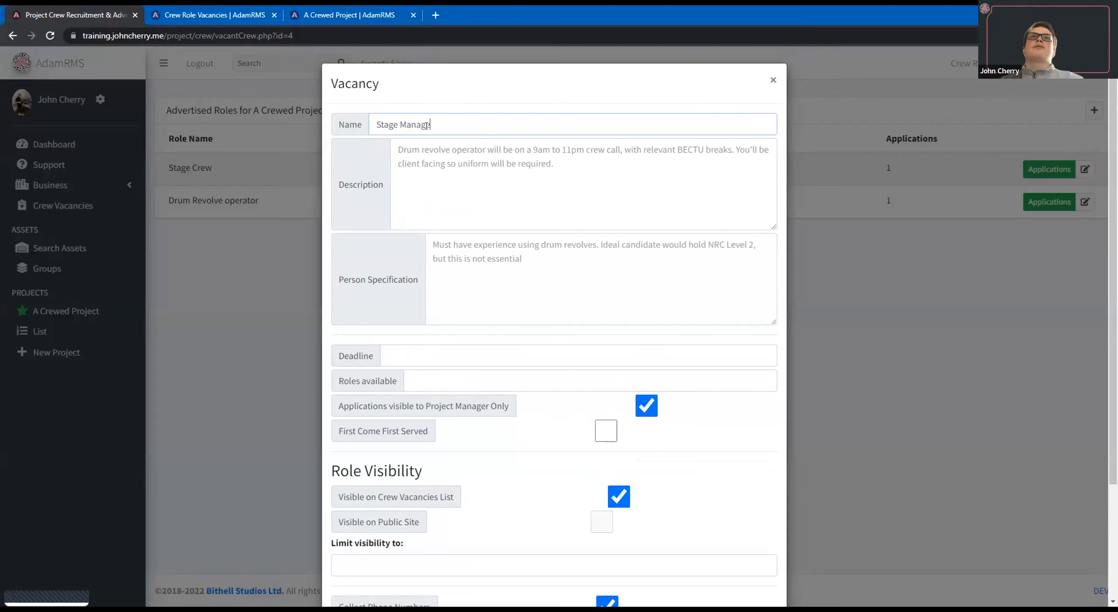
Enter "Manages the stage" as the vacancy's description and "Experience is helpful." as its person specification.
left_click(447, 160)
type("Manage")
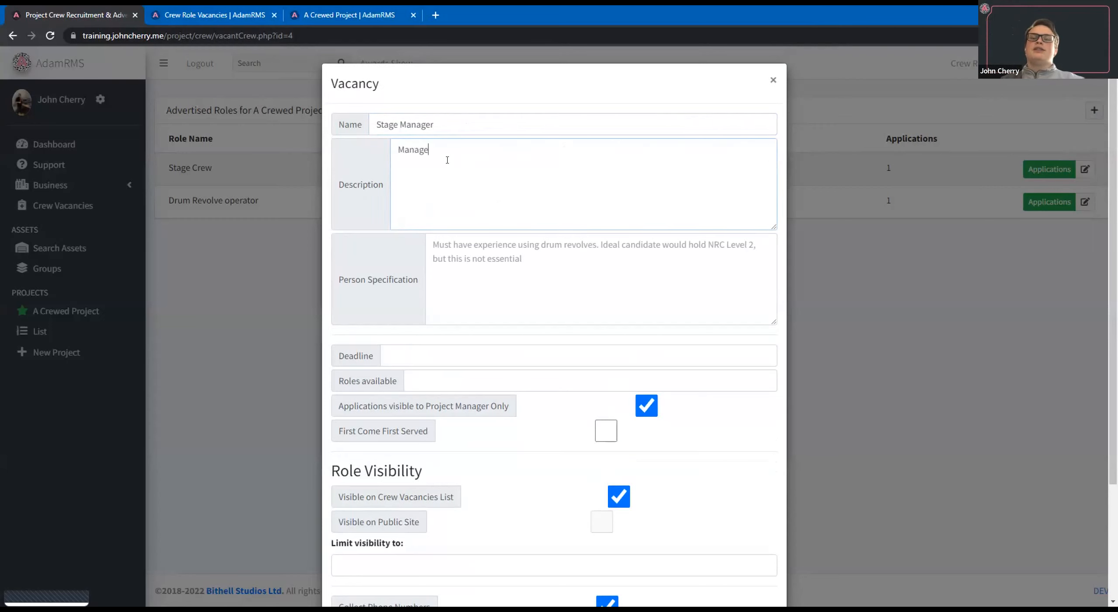
type("s the stage")
left_click(550, 265)
type("Experience ")
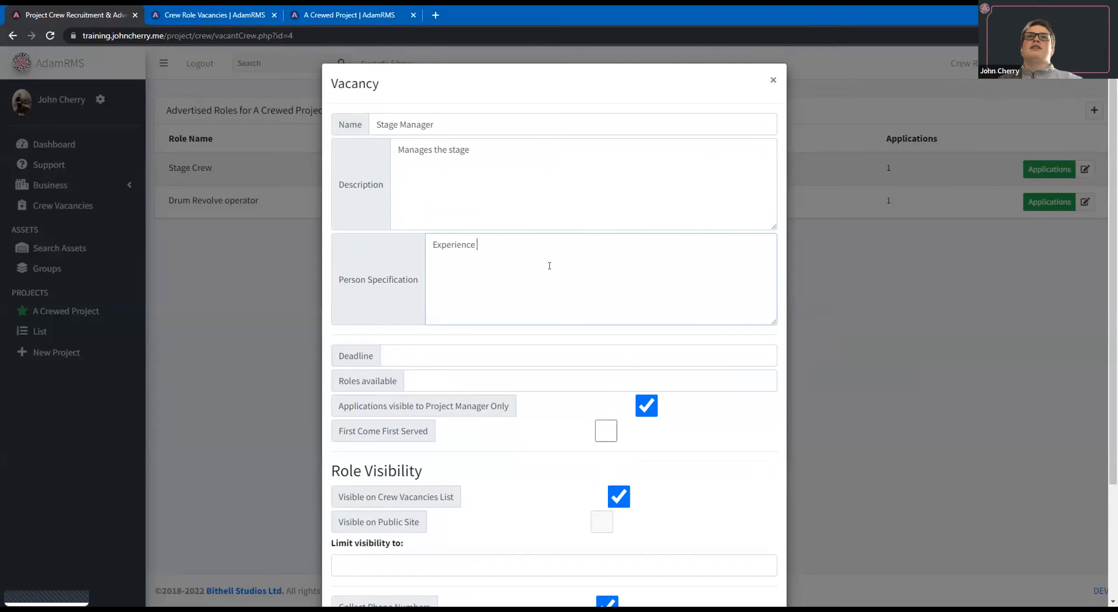
type("is helpful/")
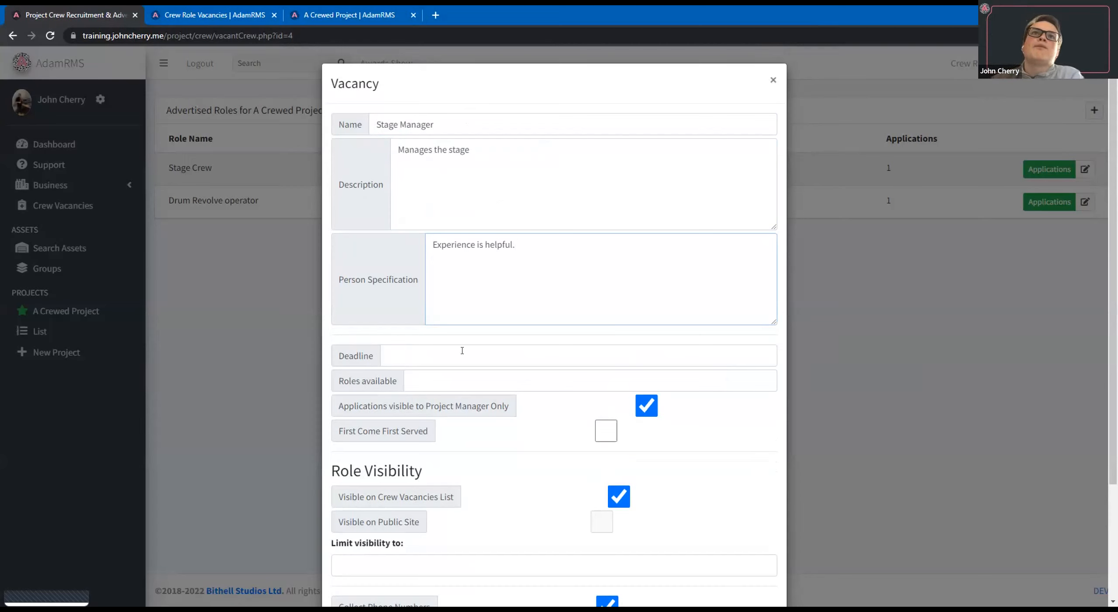
Set the vacancy's deadline to 27 May 2022 12:00 AM and its roles available to 1.
left_click(354, 354)
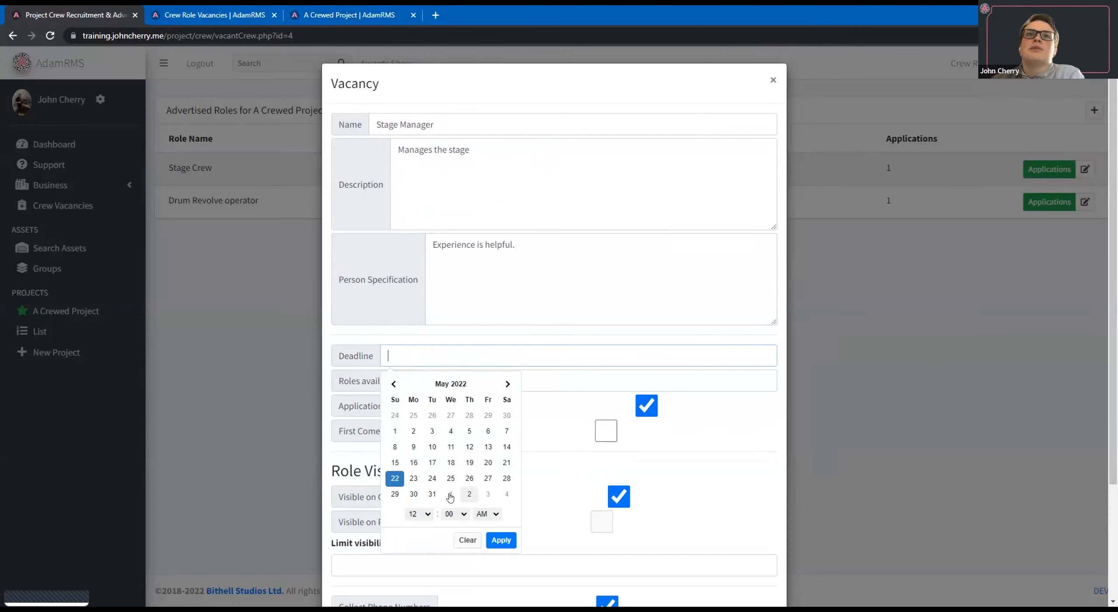
left_click(488, 478)
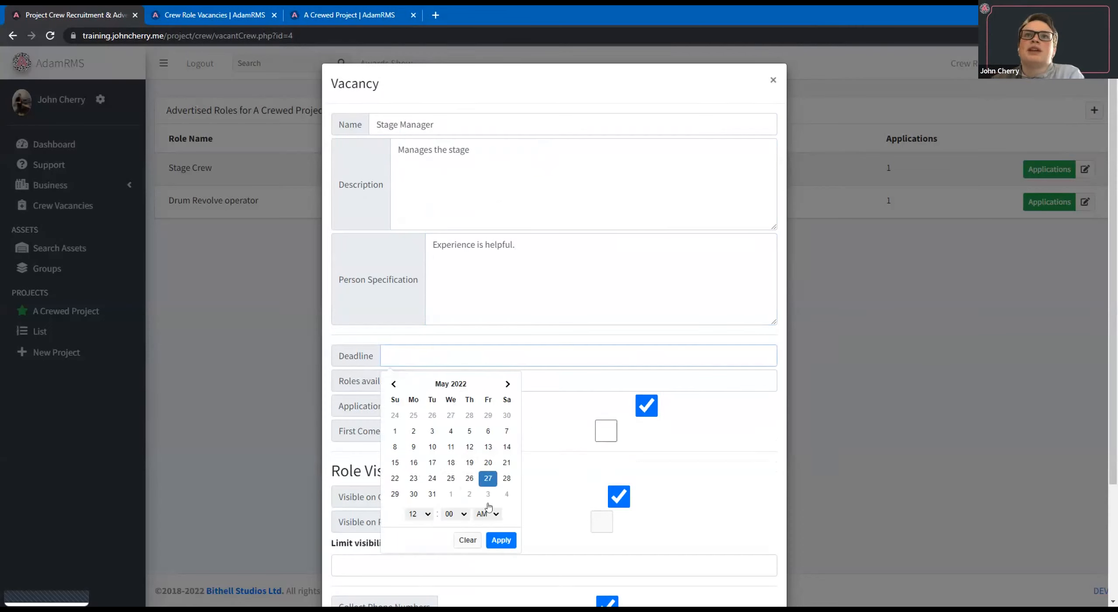
left_click(500, 540)
left_click(446, 382)
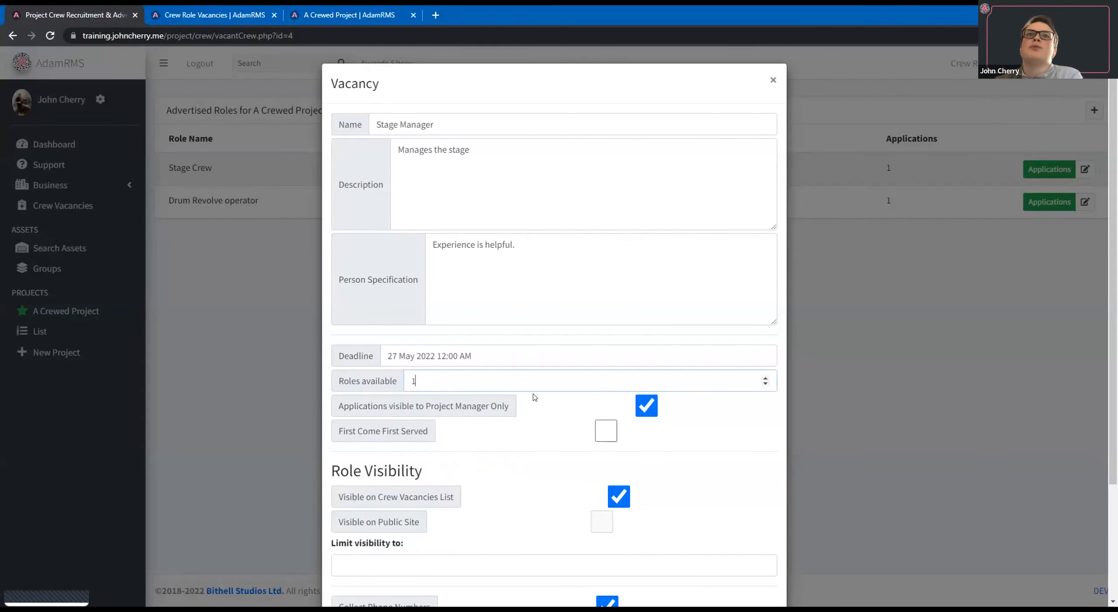
Turn off project-manager-only application visibility and review the role visibility and file upload options, leaving the visibility limit empty.
scroll(535, 397, "down", 3)
left_click(647, 261)
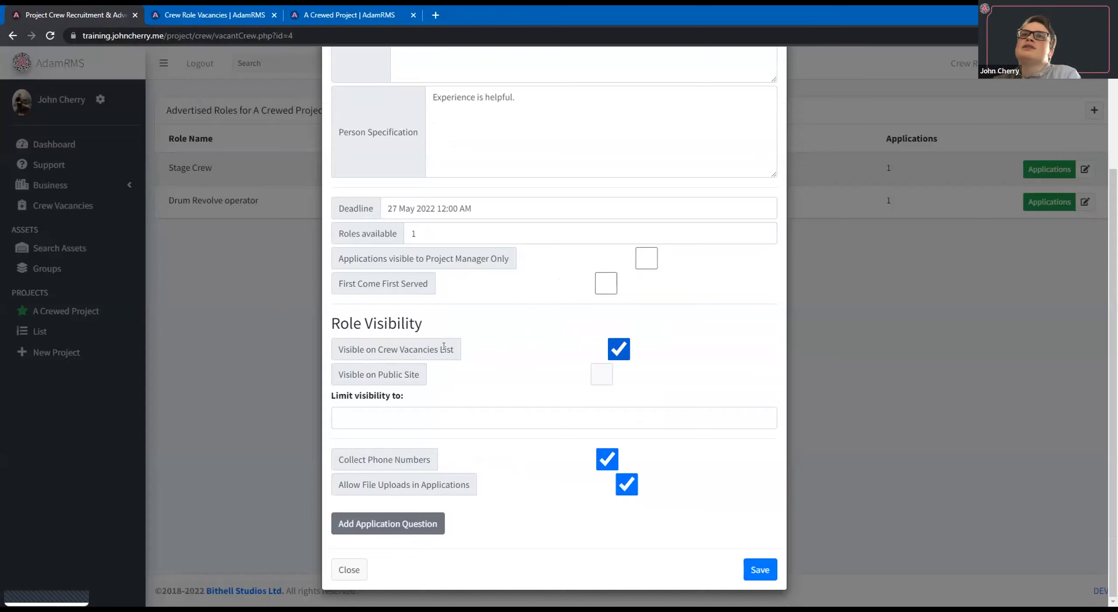
left_click_drag(333, 397, 386, 395)
left_click(406, 390)
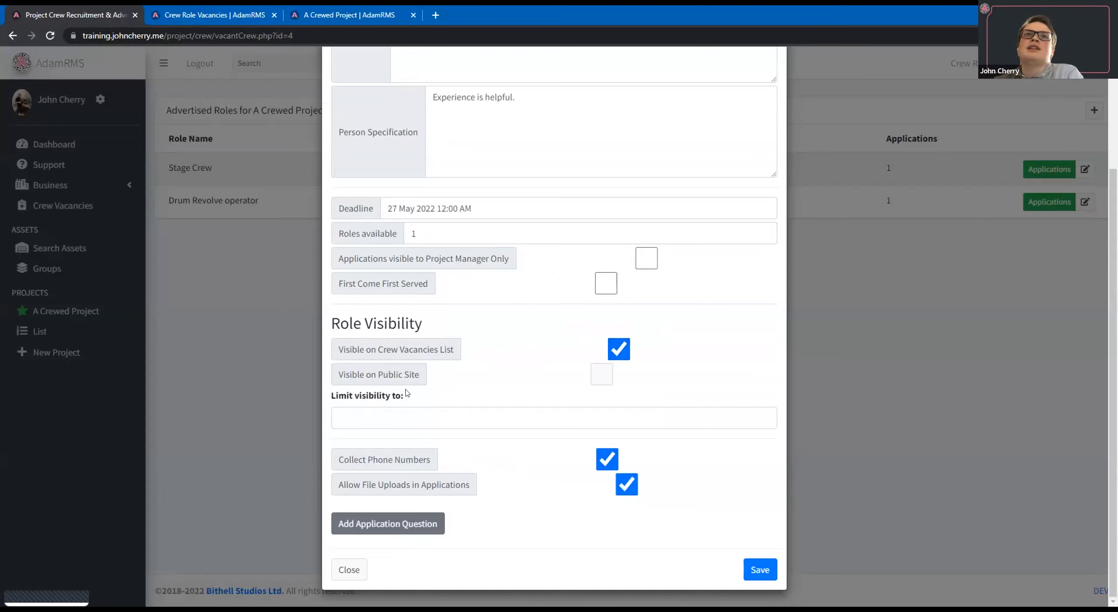
left_click(516, 417)
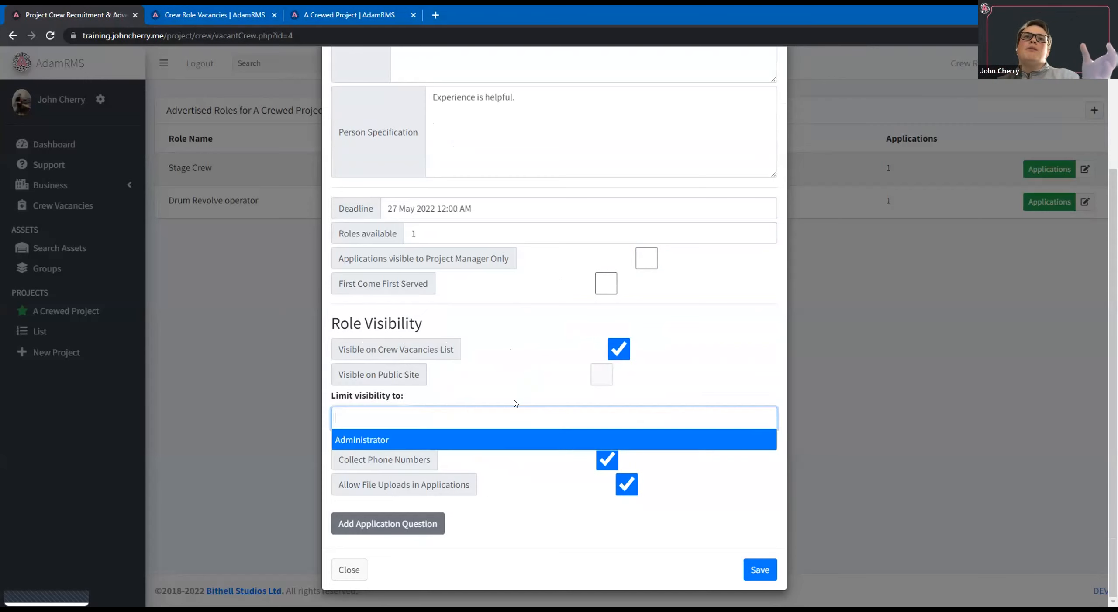
left_click(481, 497)
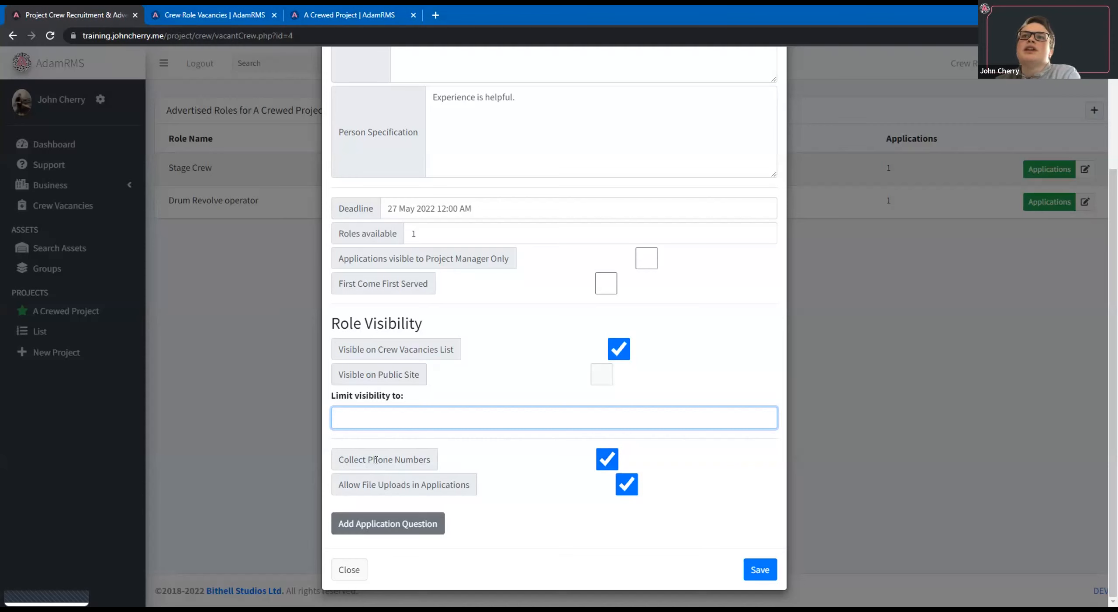
triple_click(337, 486)
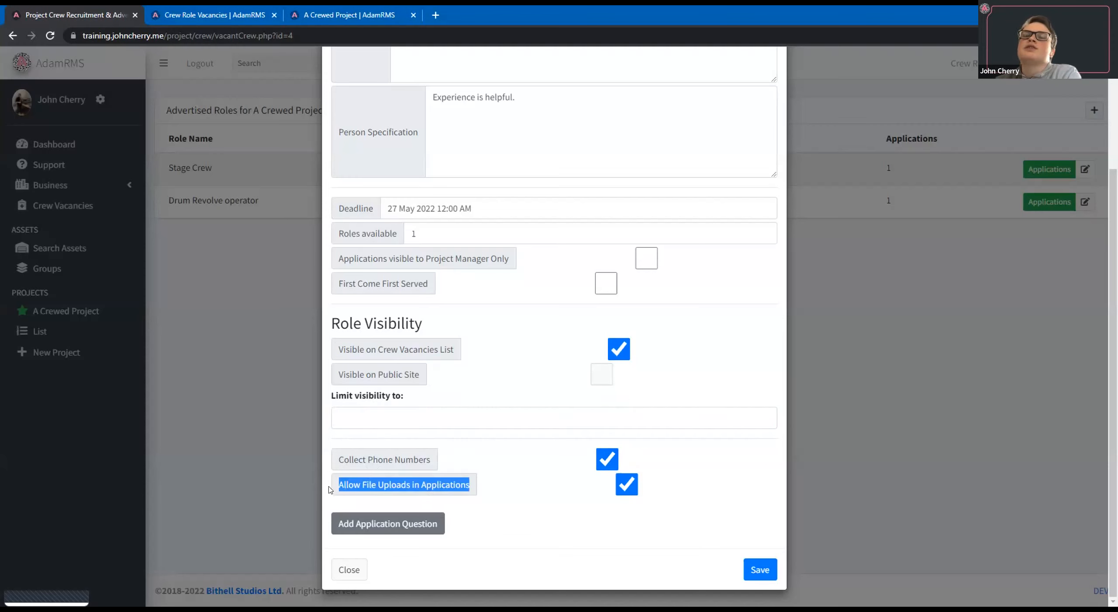
Add an application question of type Short Text with its text fields left blank, and save the Stage Manager vacancy.
left_click(360, 524)
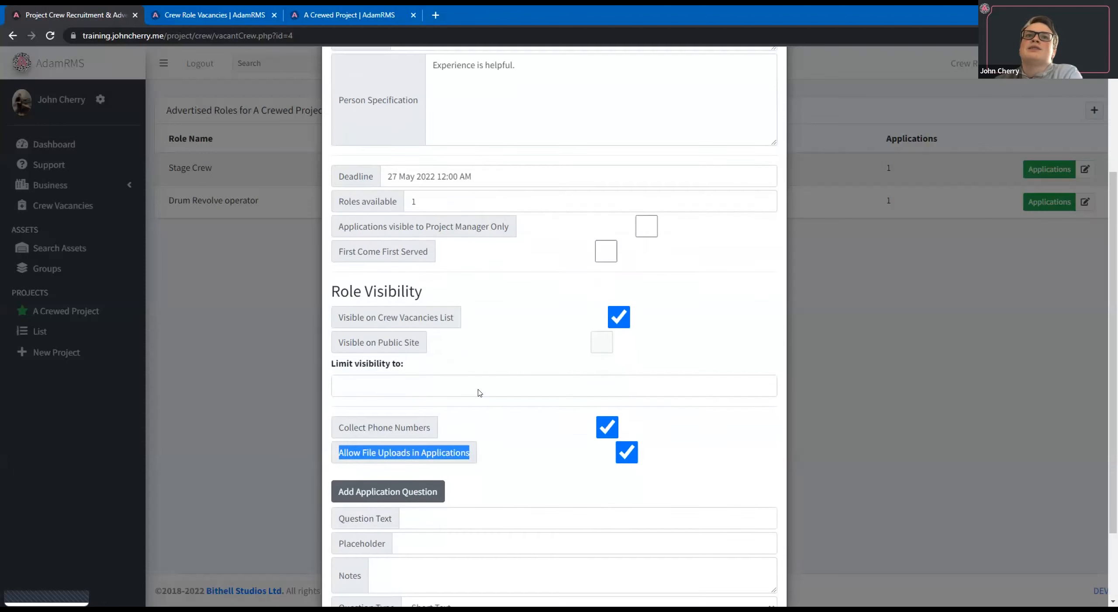
scroll(490, 393, "down", 3)
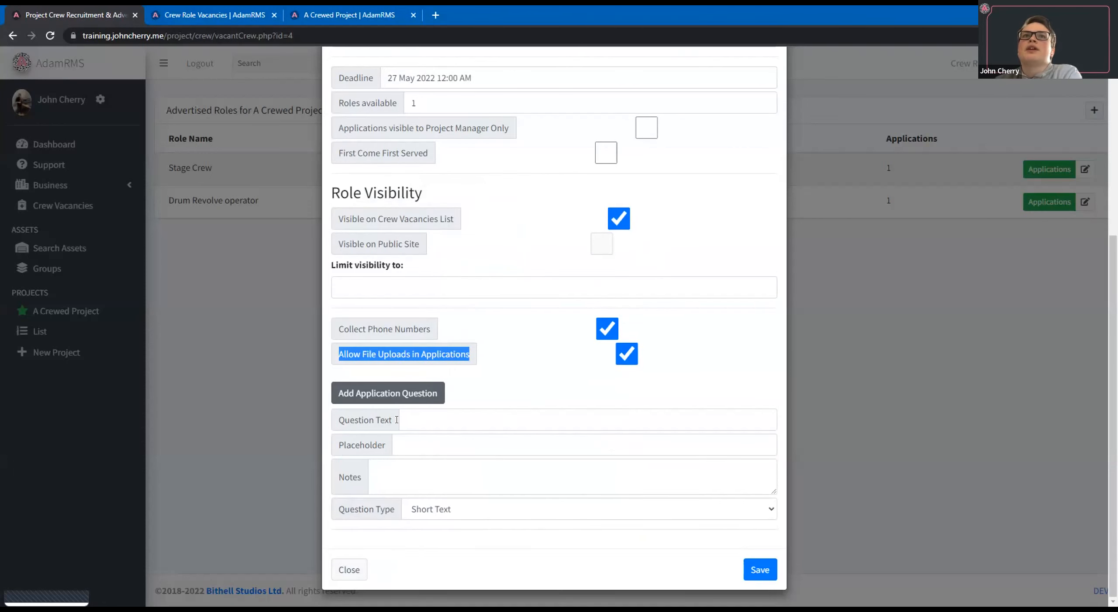
left_click(545, 410)
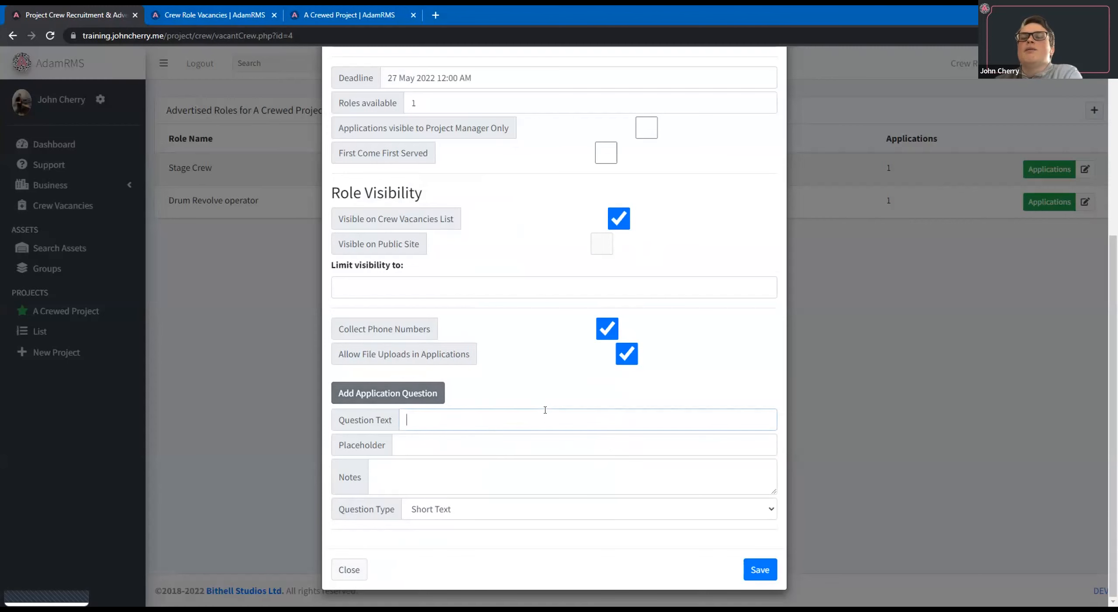
left_click(528, 513)
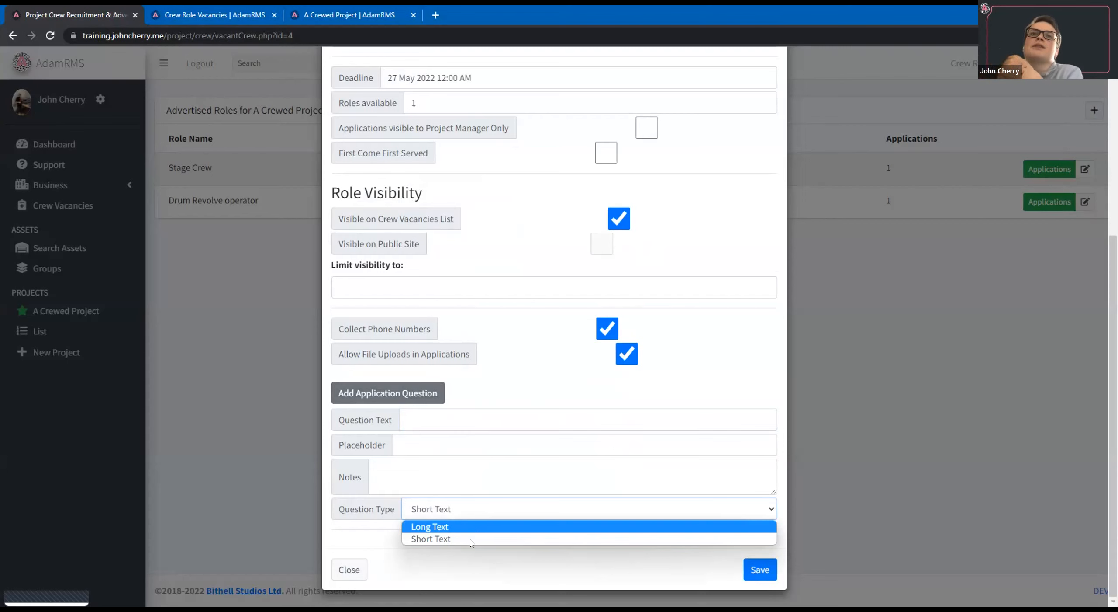
left_click(432, 538)
left_click(766, 572)
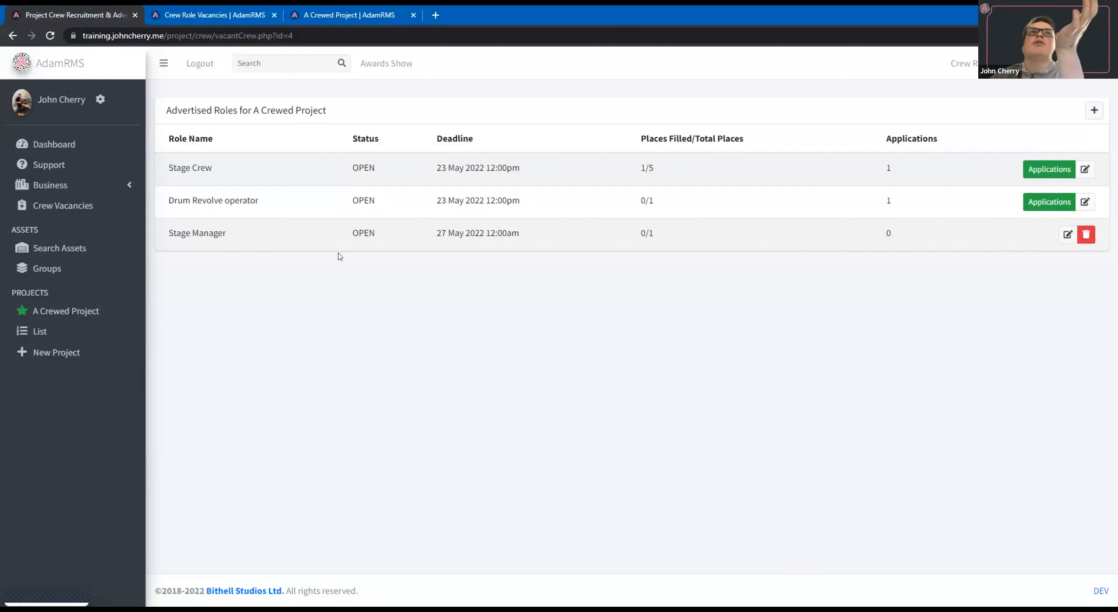
Switch to the Crew Role Vacancies page and refresh it to check for the new Stage Manager role.
left_click(202, 11)
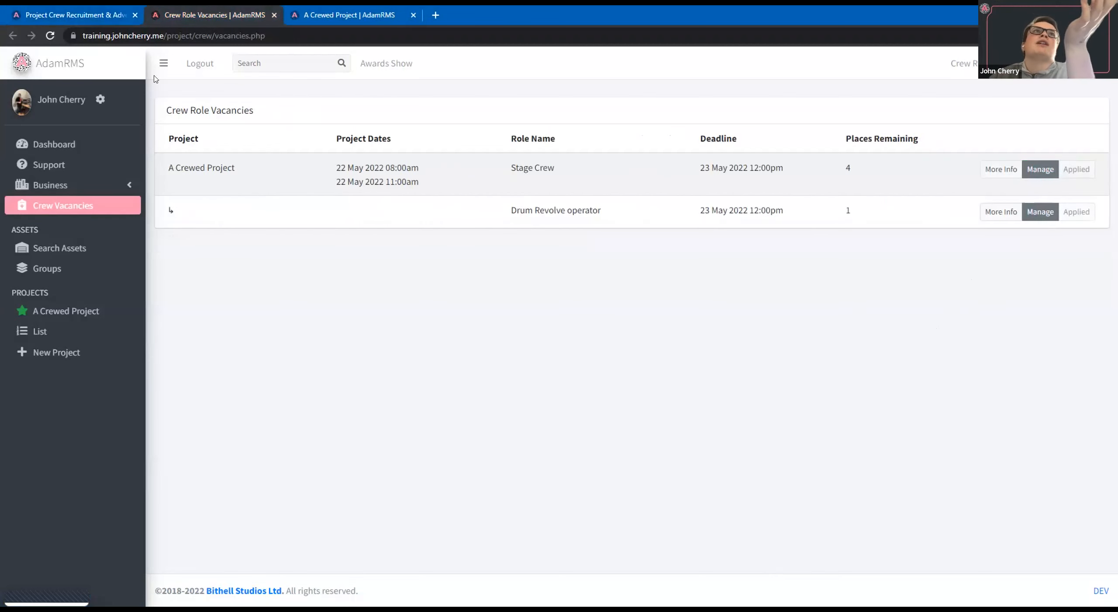
left_click_drag(471, 241, 885, 235)
left_click(883, 236)
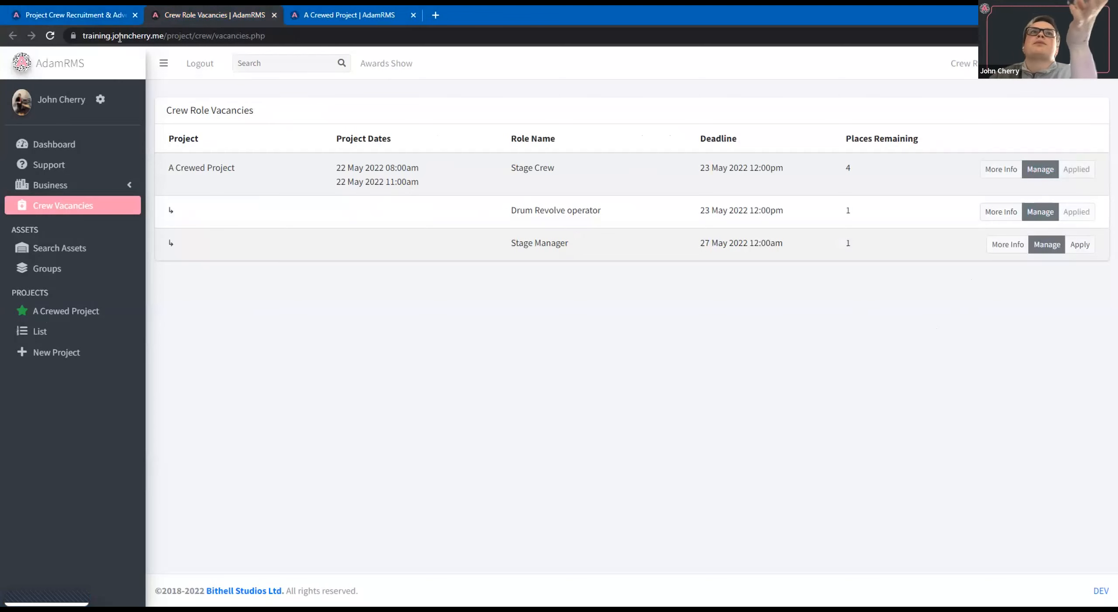
Hide the Stage Manager role from the crew vacancies list, save it, and refresh the Crew Role Vacancies page to check.
left_click(89, 9)
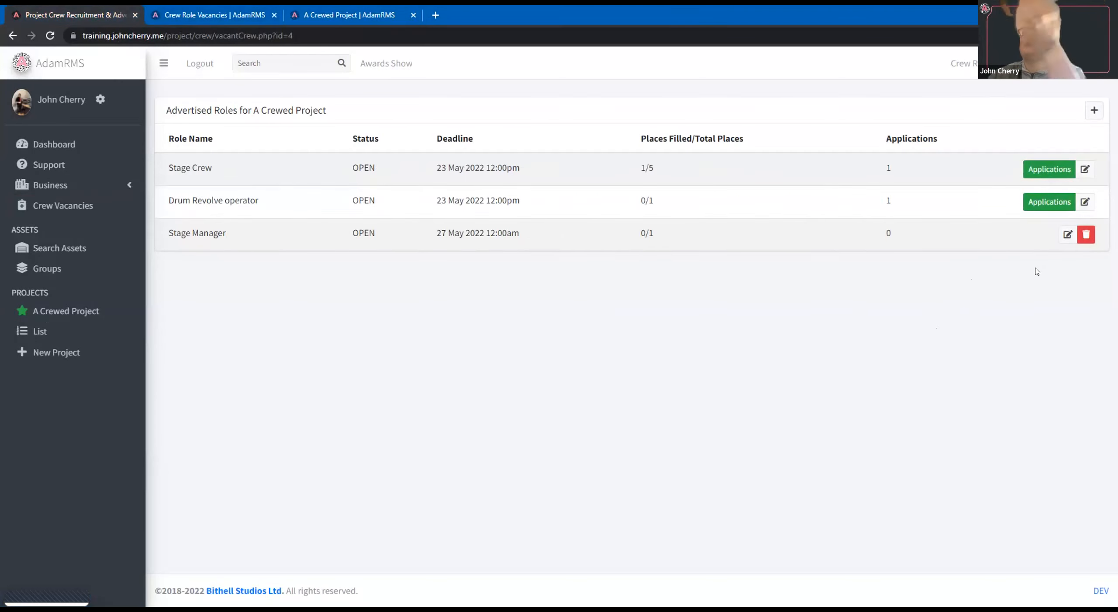
left_click(1068, 235)
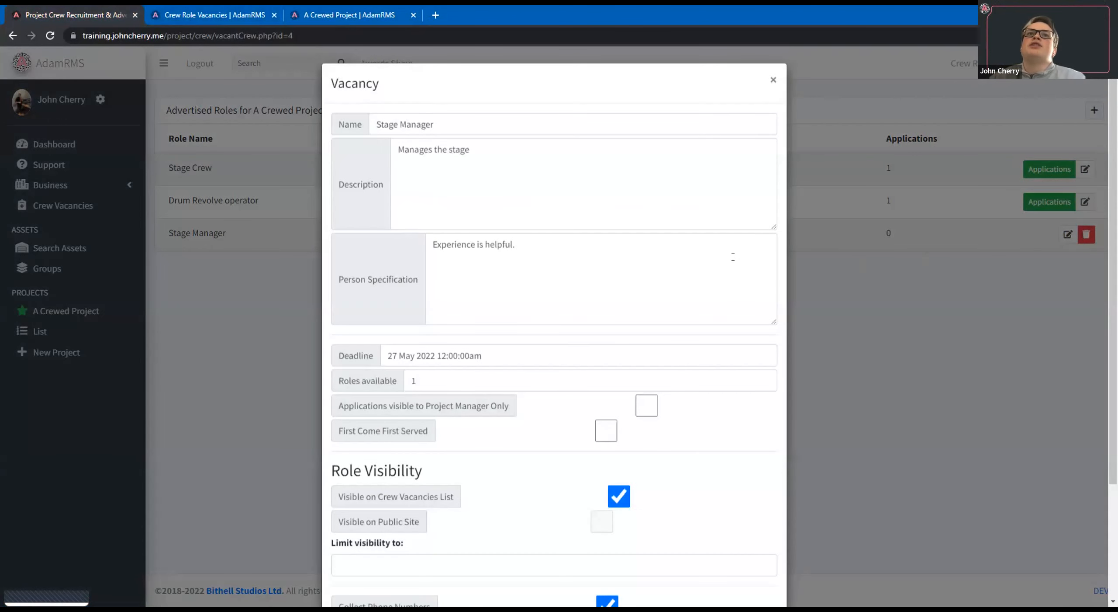
scroll(733, 257, "down", 1)
left_click_drag(339, 438, 613, 434)
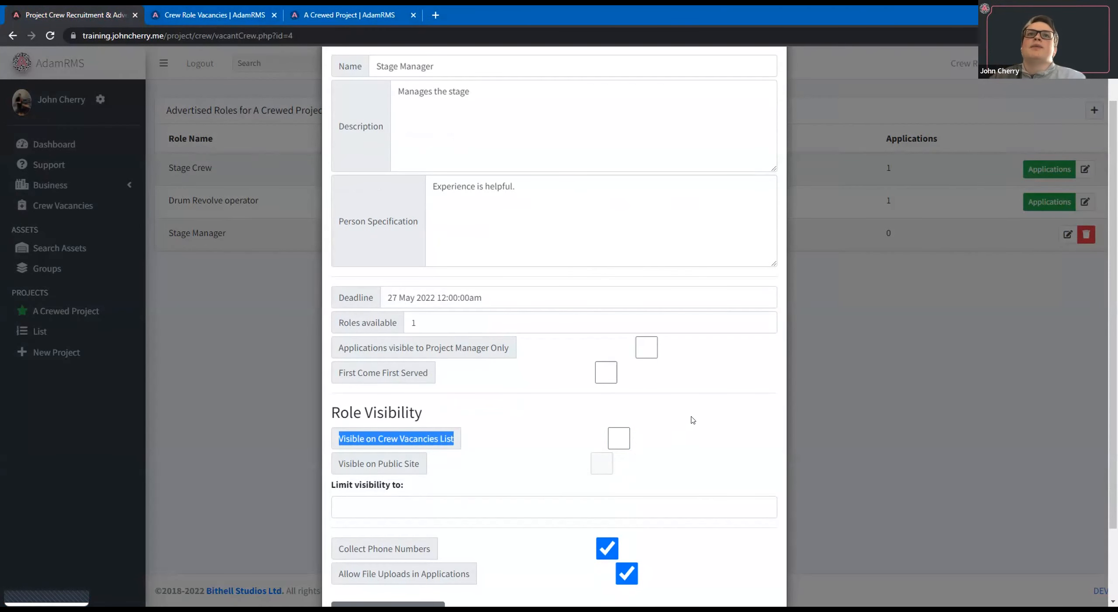
scroll(739, 517, "down", 3)
left_click(758, 570)
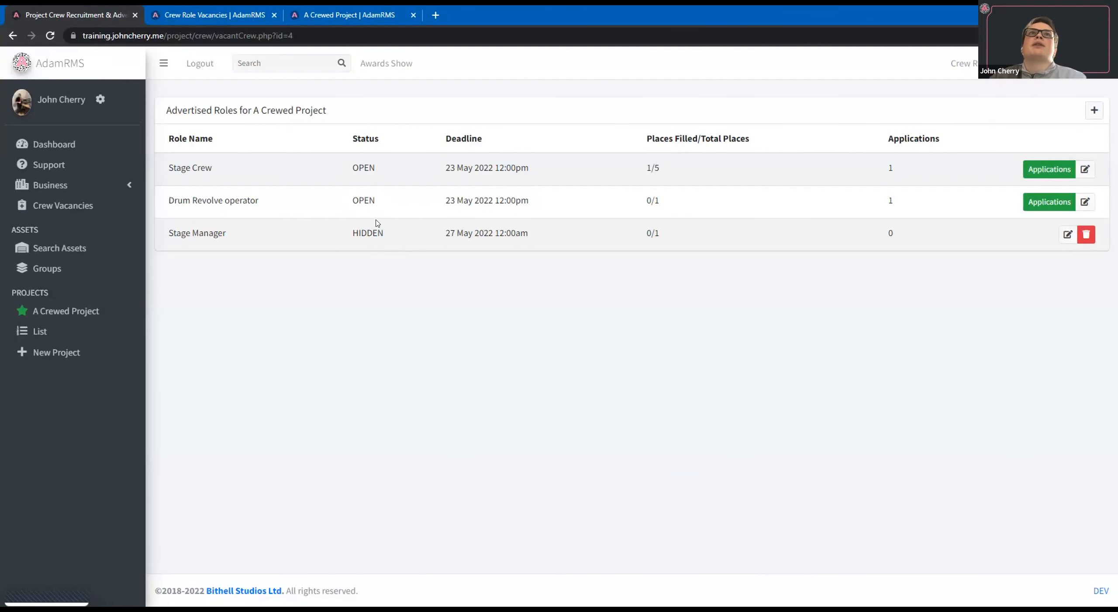
left_click(209, 15)
left_click(50, 35)
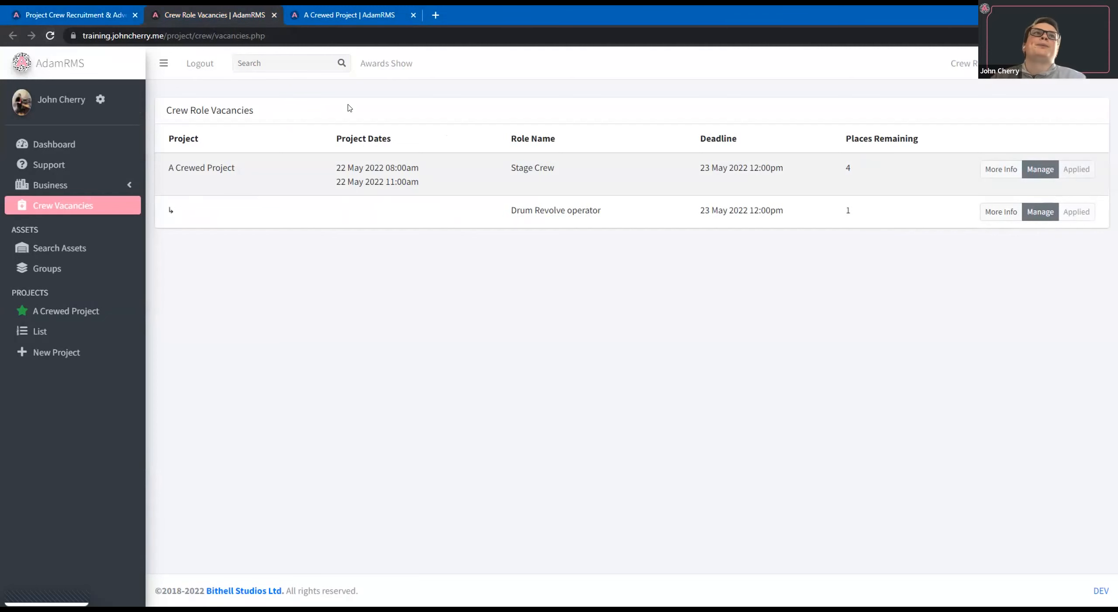
Switch from the crewed project to the Training Demo business and close the crew recruitment and crew vacancies pages.
left_click(349, 15)
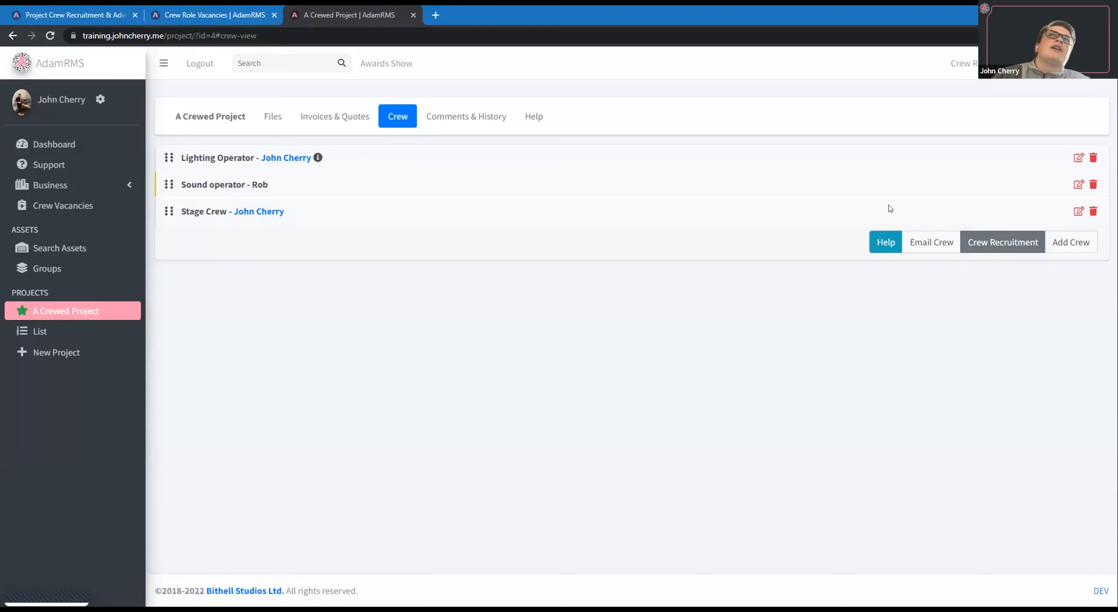
left_click(965, 63)
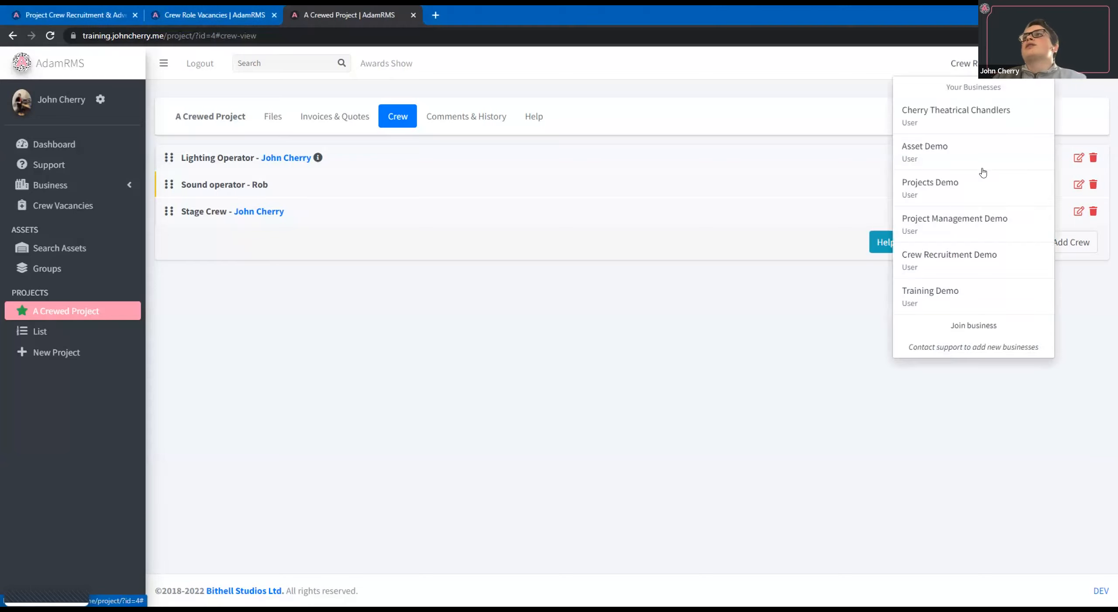
left_click(966, 300)
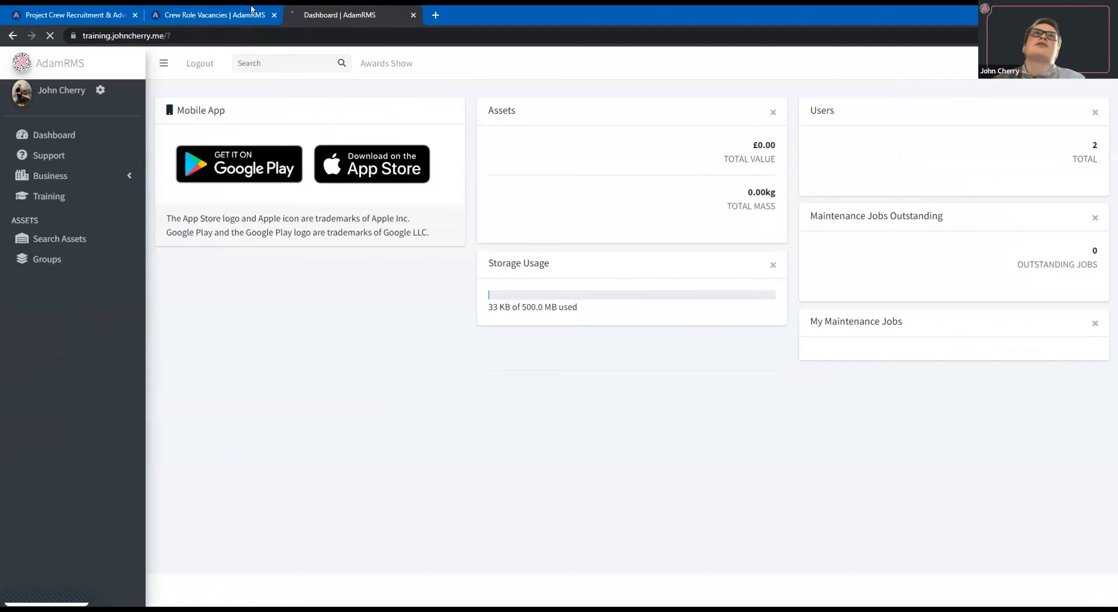
left_click(273, 15)
left_click(134, 15)
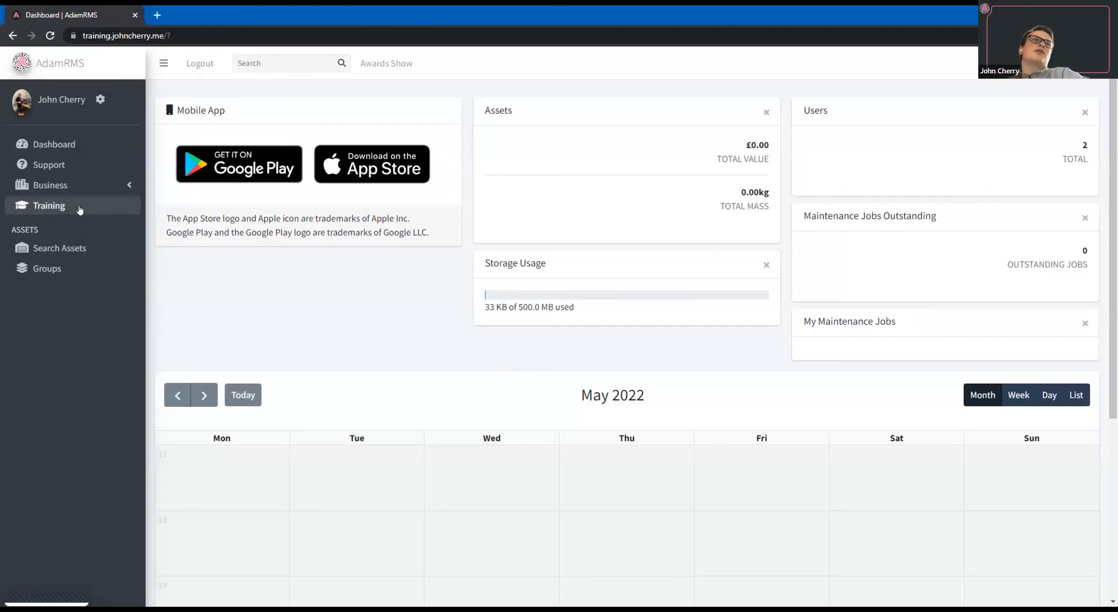
Start the Cables training module, read the learning objectives in its Introduction, and mark that section as completed.
left_click(56, 209)
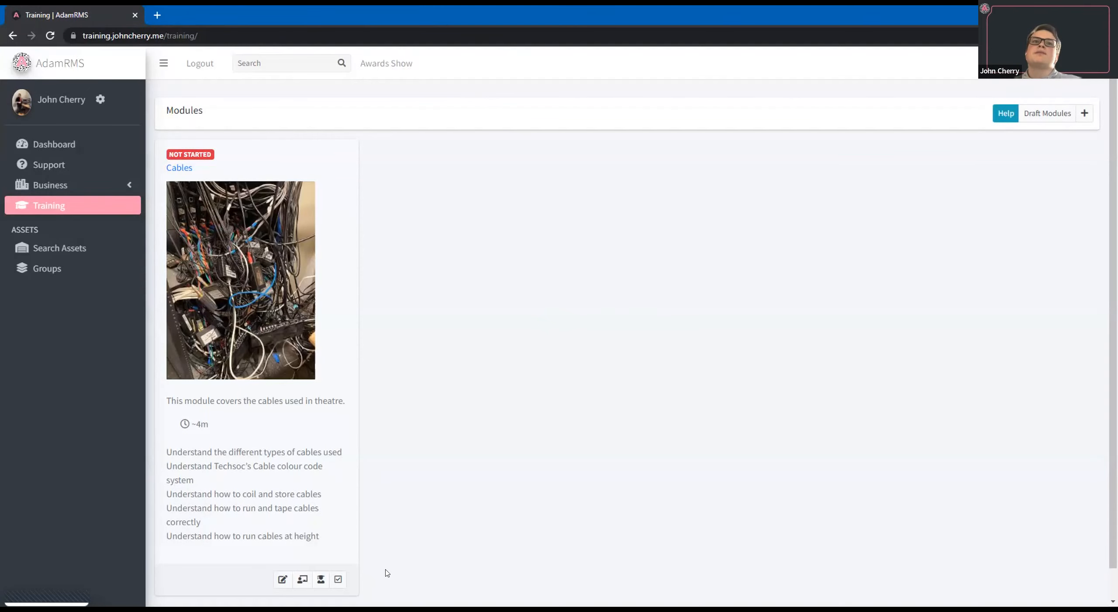
left_click(339, 580)
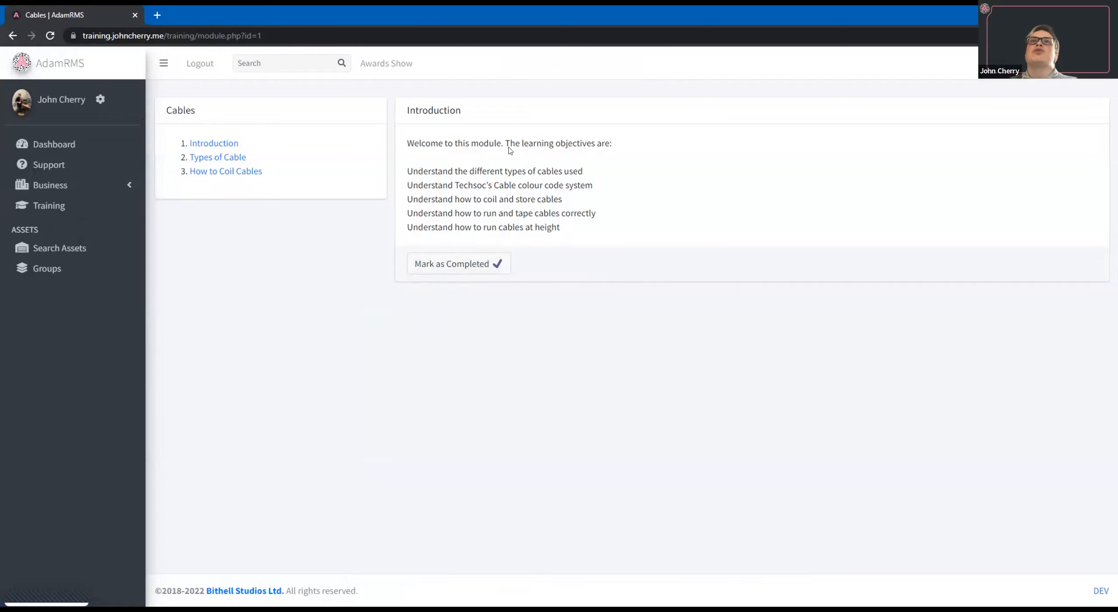
left_click_drag(579, 230, 402, 168)
left_click(728, 292)
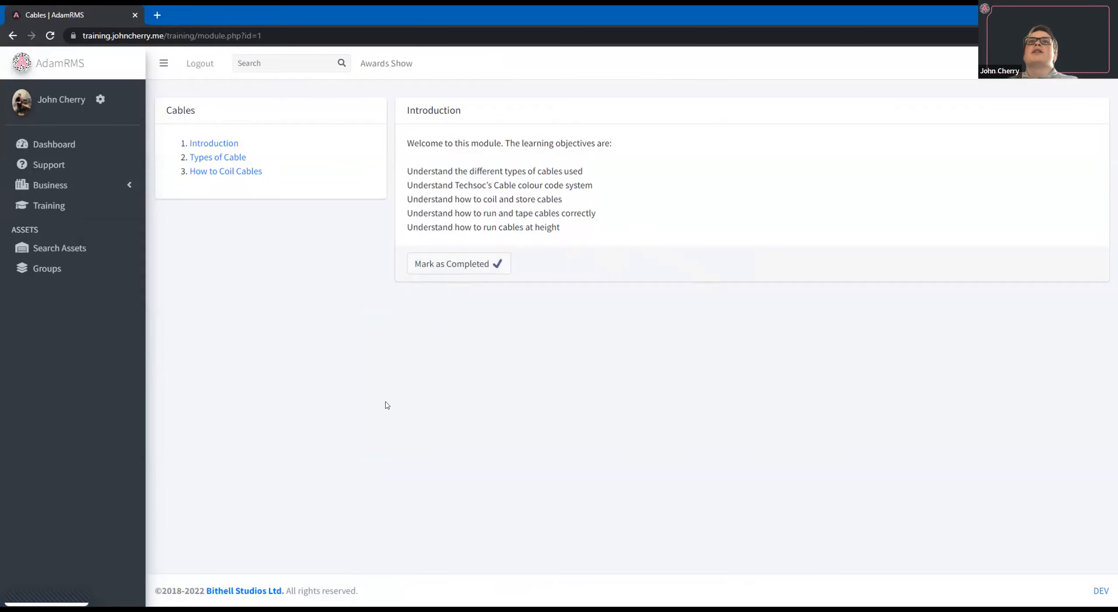
left_click(489, 263)
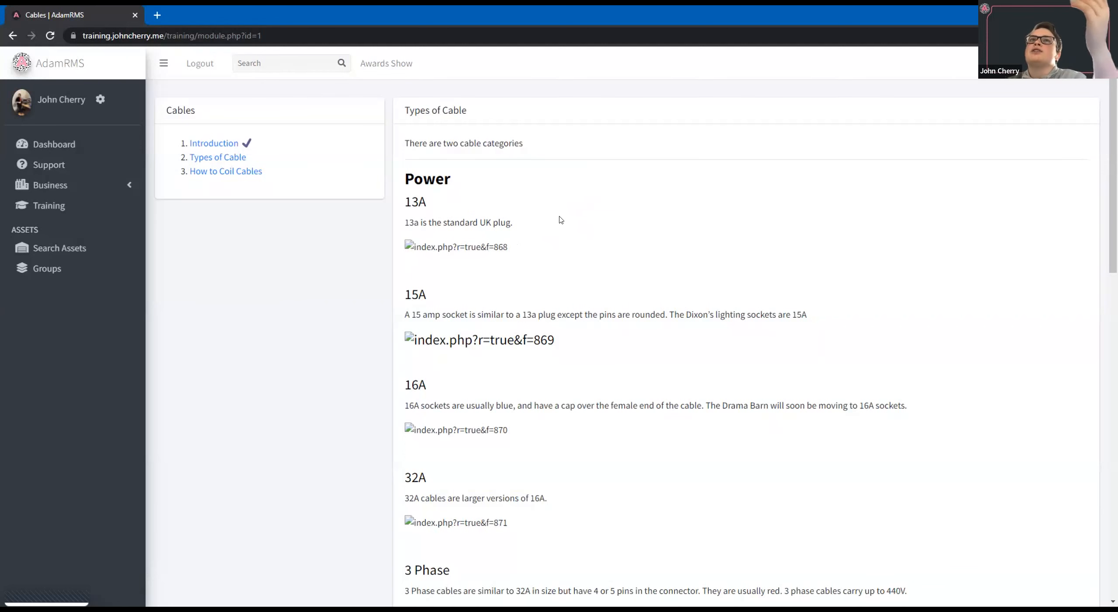
Read through the Types of Cable section, then mark it and the How to Coil Cables section as completed.
scroll(561, 219, "down", 7)
scroll(570, 208, "down", 7)
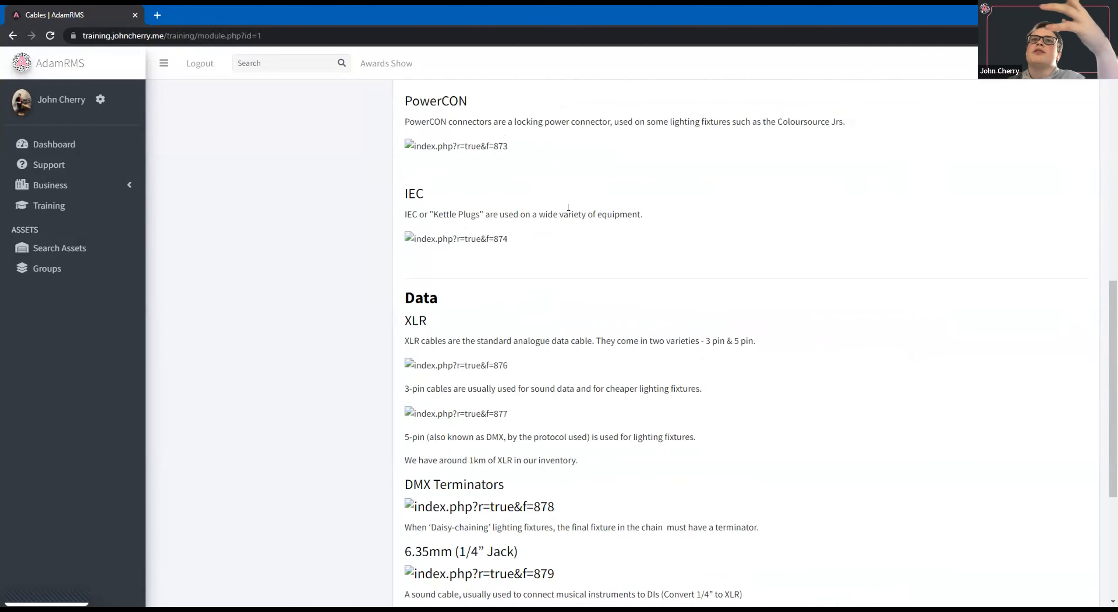
scroll(572, 208, "up", 11)
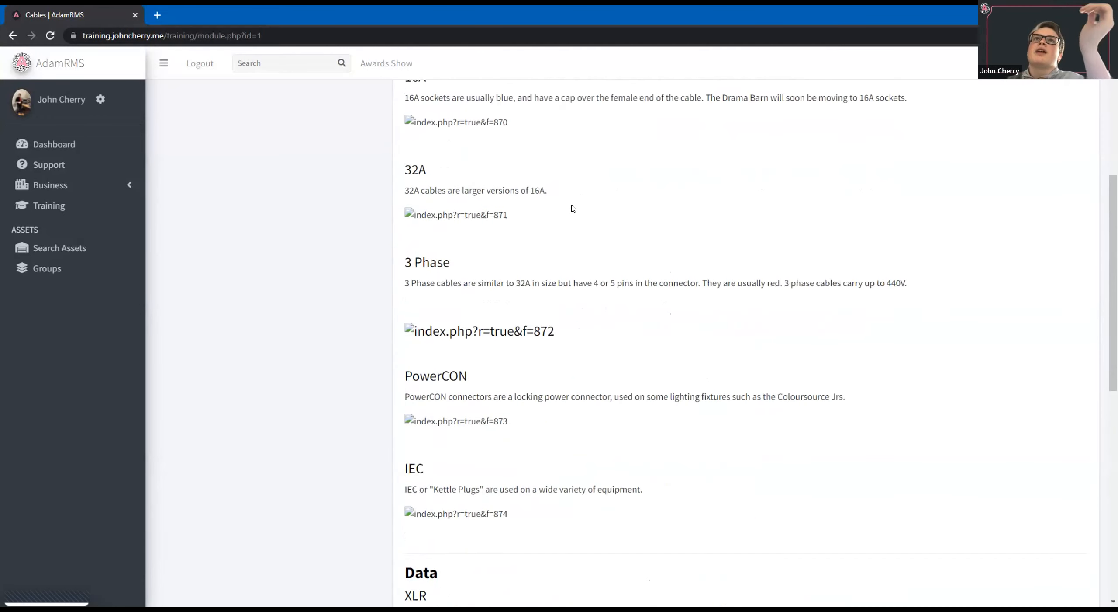
scroll(568, 214, "up", 3)
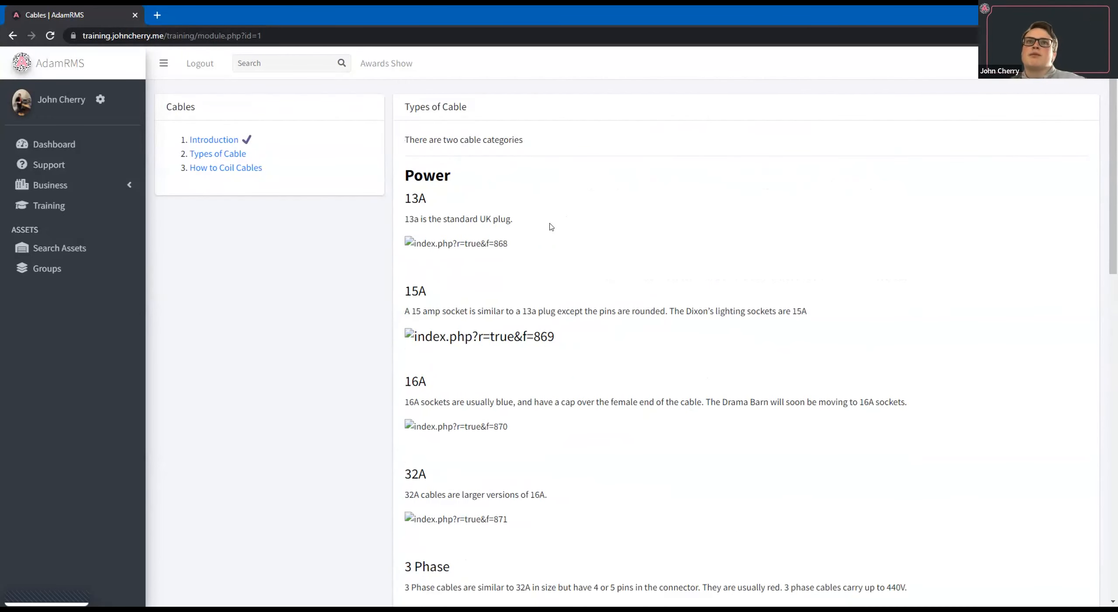
scroll(522, 495, "down", 6)
scroll(522, 495, "down", 6)
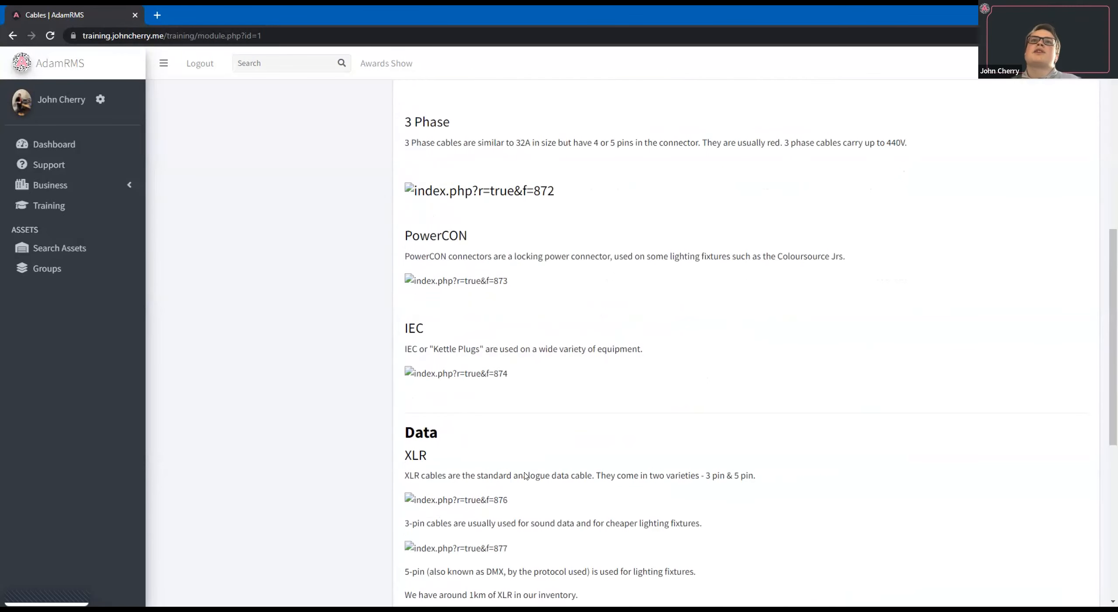
scroll(564, 356, "down", 8)
scroll(563, 357, "down", 1)
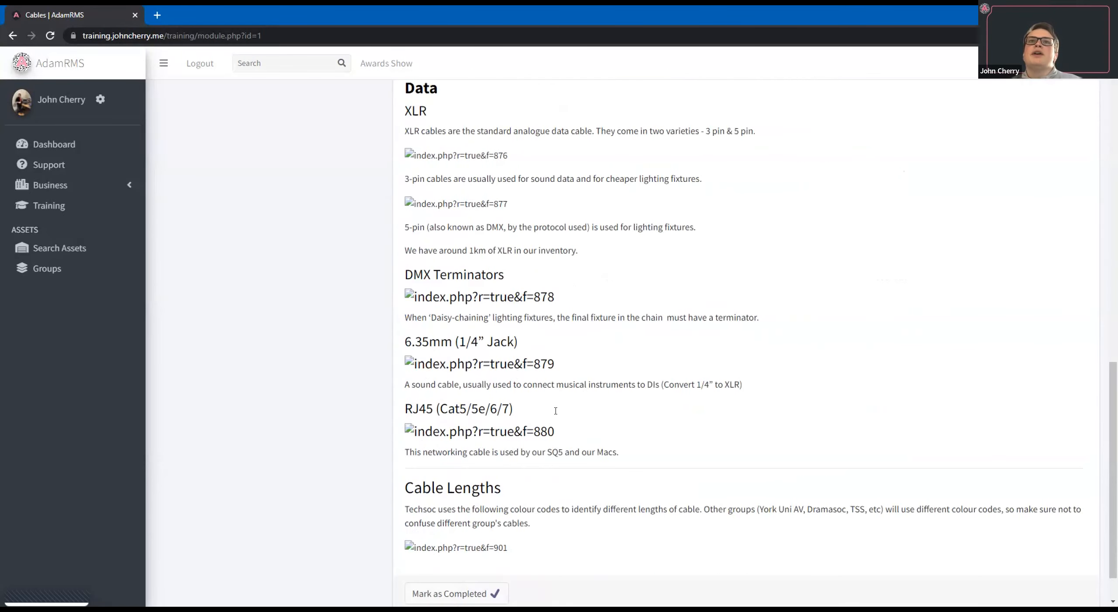
scroll(549, 423, "down", 1)
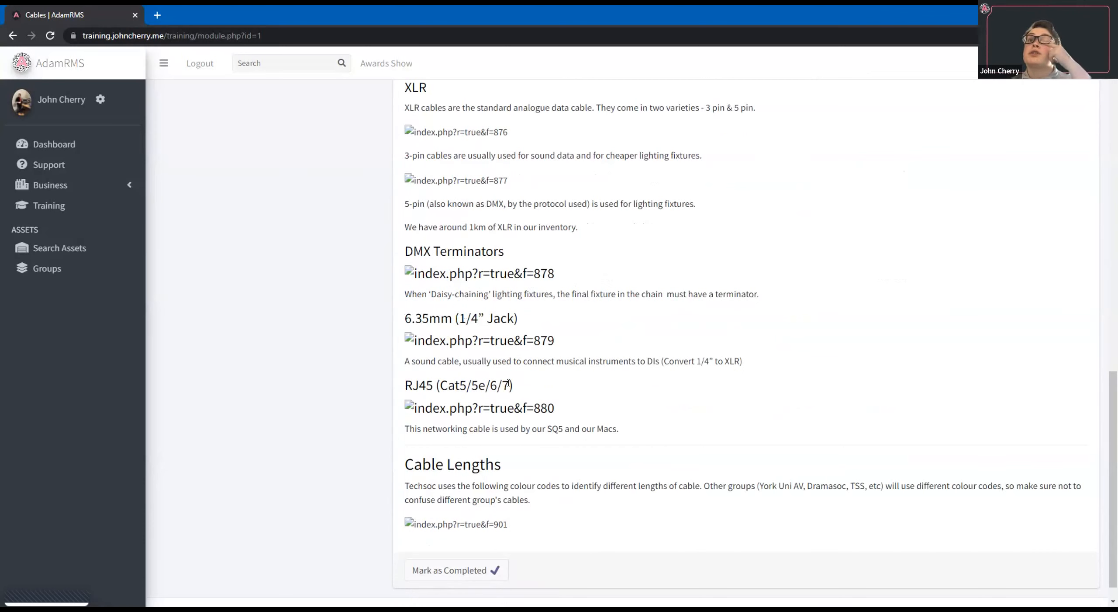
left_click(450, 570)
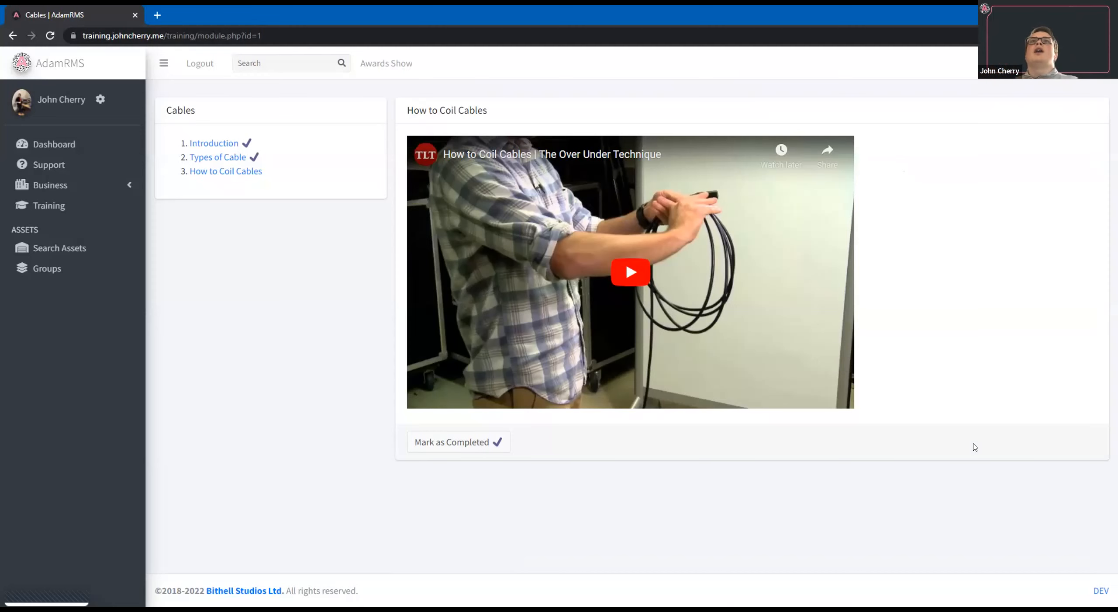
left_click(432, 442)
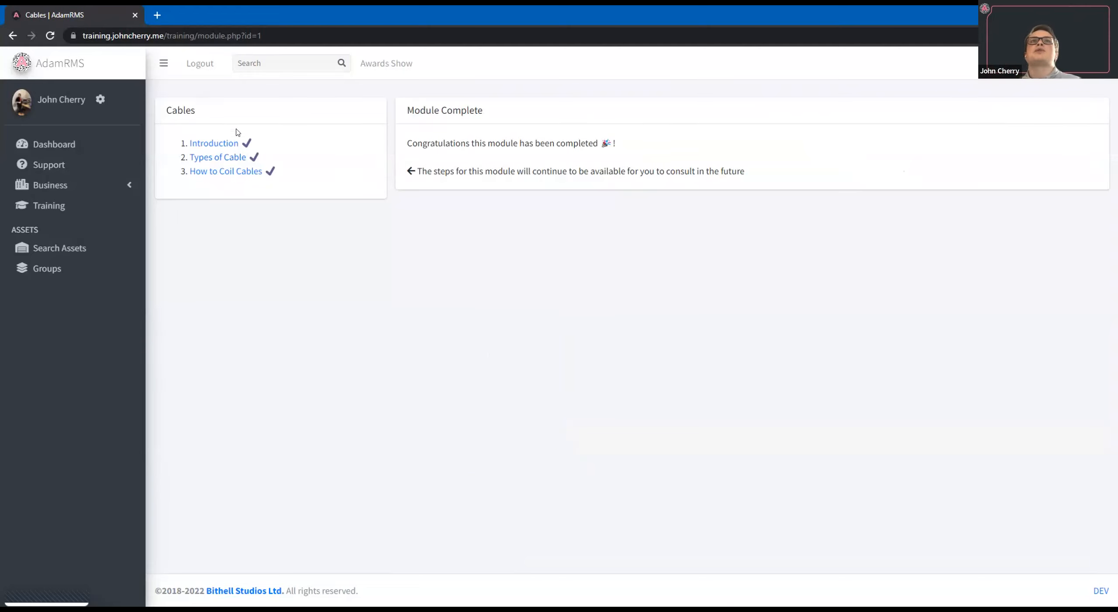
Revisit the Types of Cable, How to Coil Cables and Introduction sections of the completed Cables module.
left_click(204, 157)
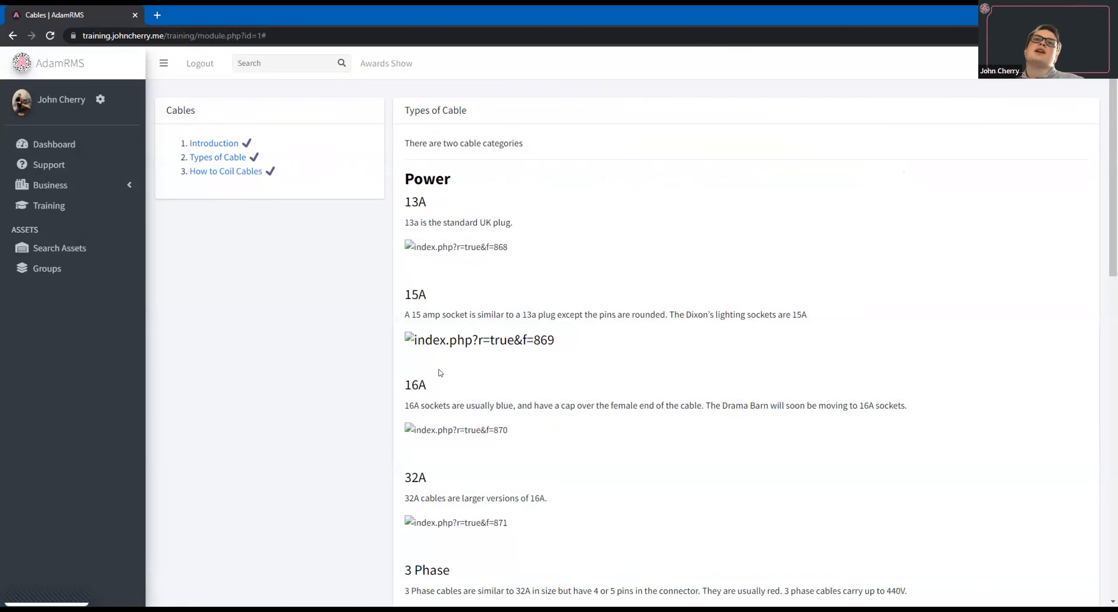
left_click(238, 172)
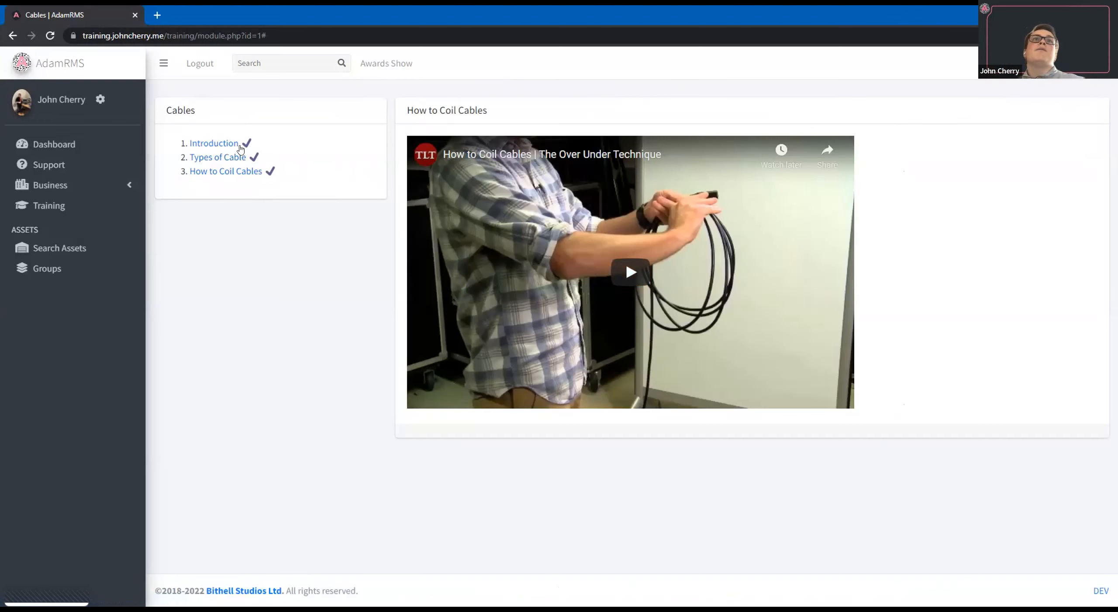
left_click(203, 144)
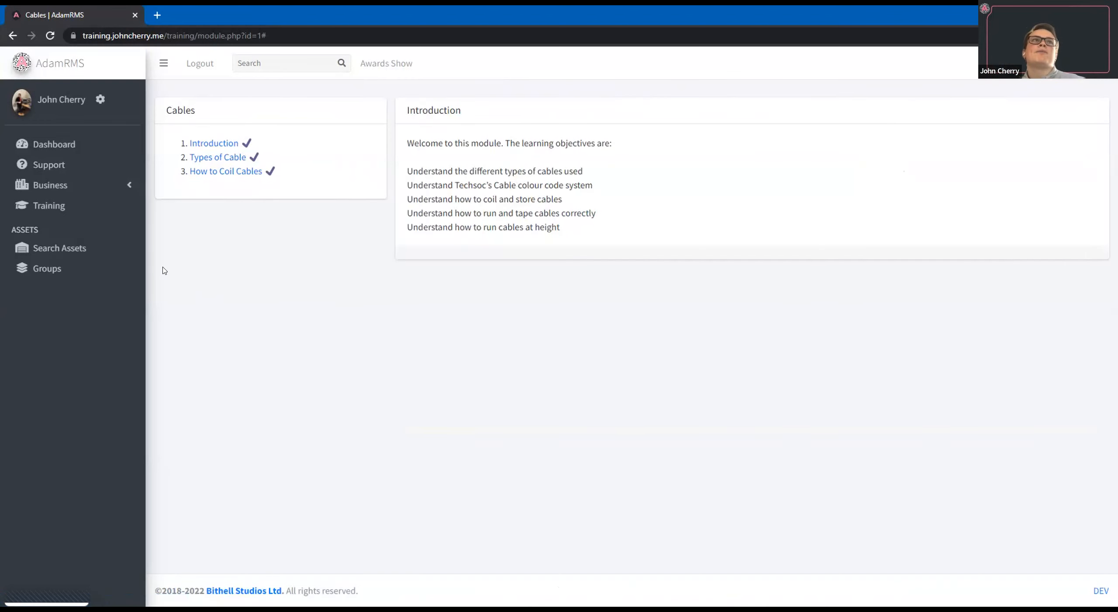
Return to the training modules list and check the status and completion date of the Cables module.
left_click(79, 207)
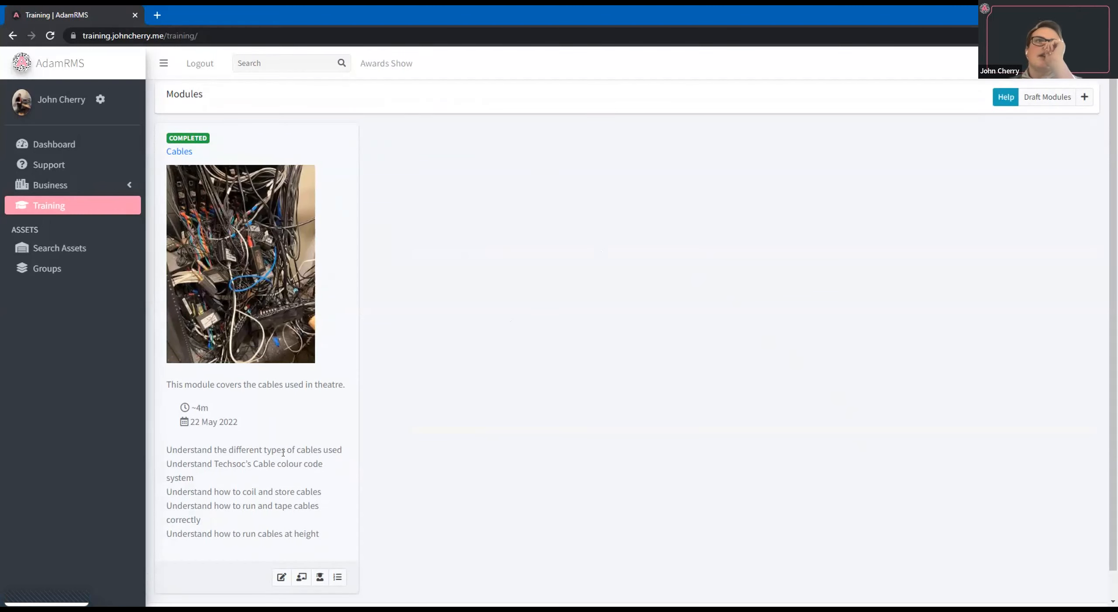
scroll(221, 385, "down", 1)
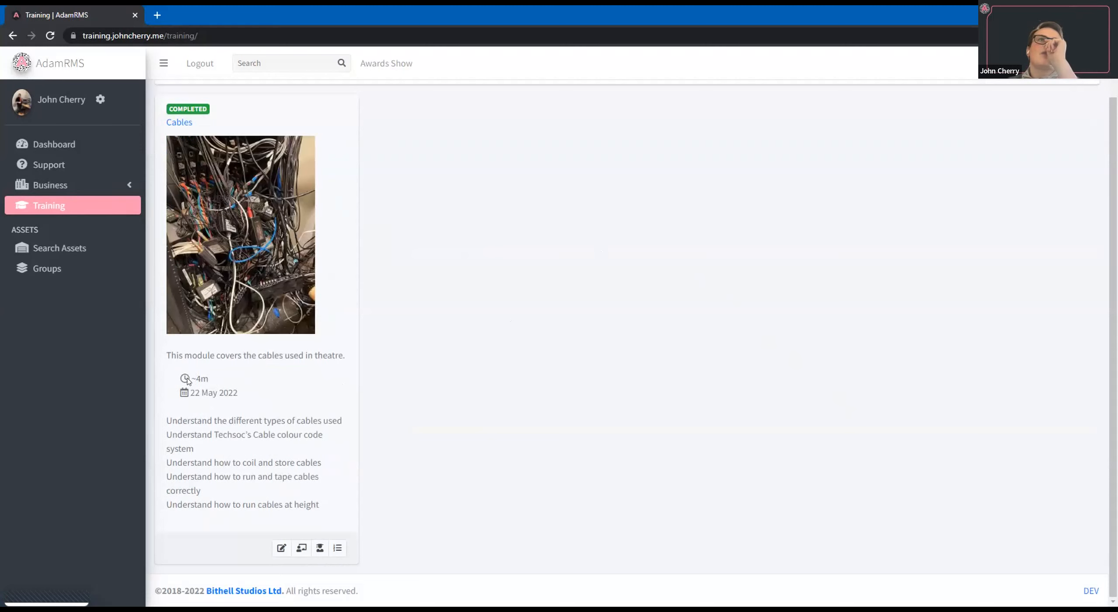
left_click_drag(238, 393, 189, 393)
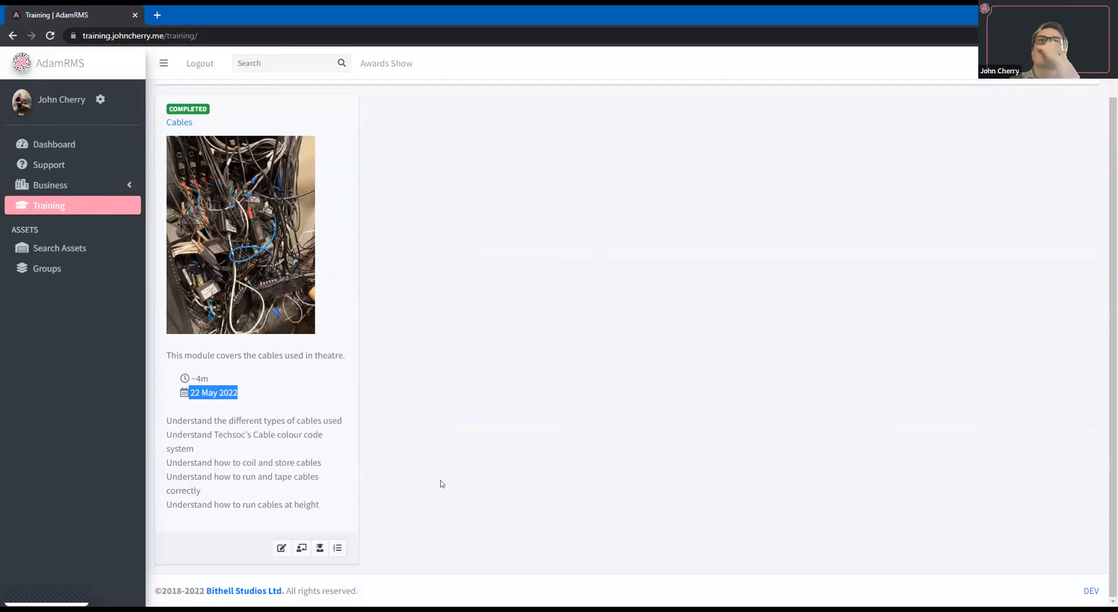
Open the user list of the Cables module and examine each user's section progress and start and completion times.
left_click(316, 552)
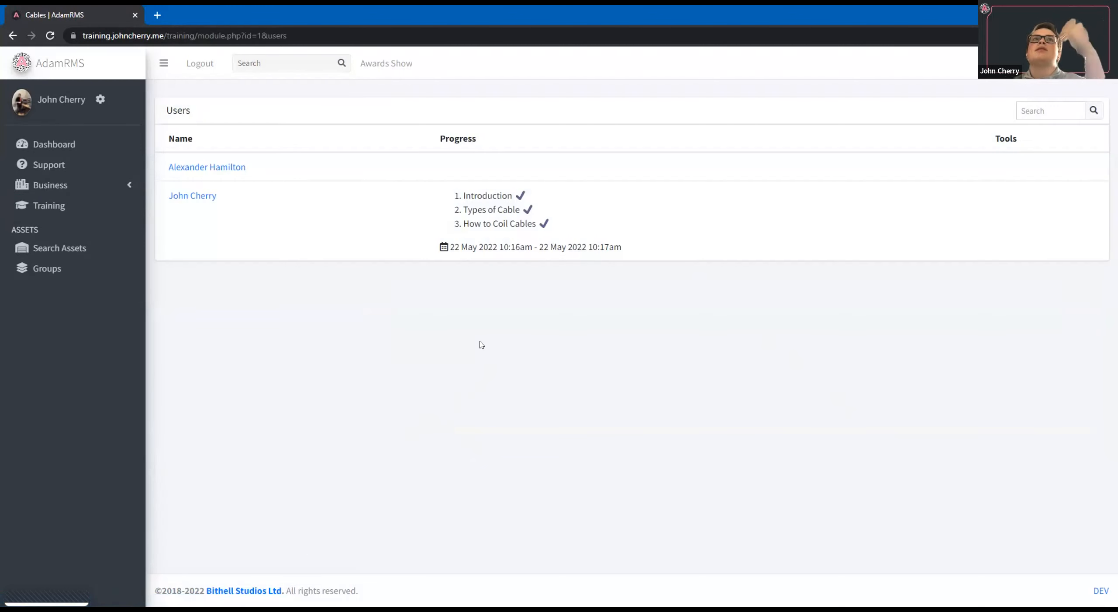
left_click_drag(432, 194, 472, 254)
left_click(629, 254)
left_click_drag(405, 247, 627, 247)
left_click(628, 247)
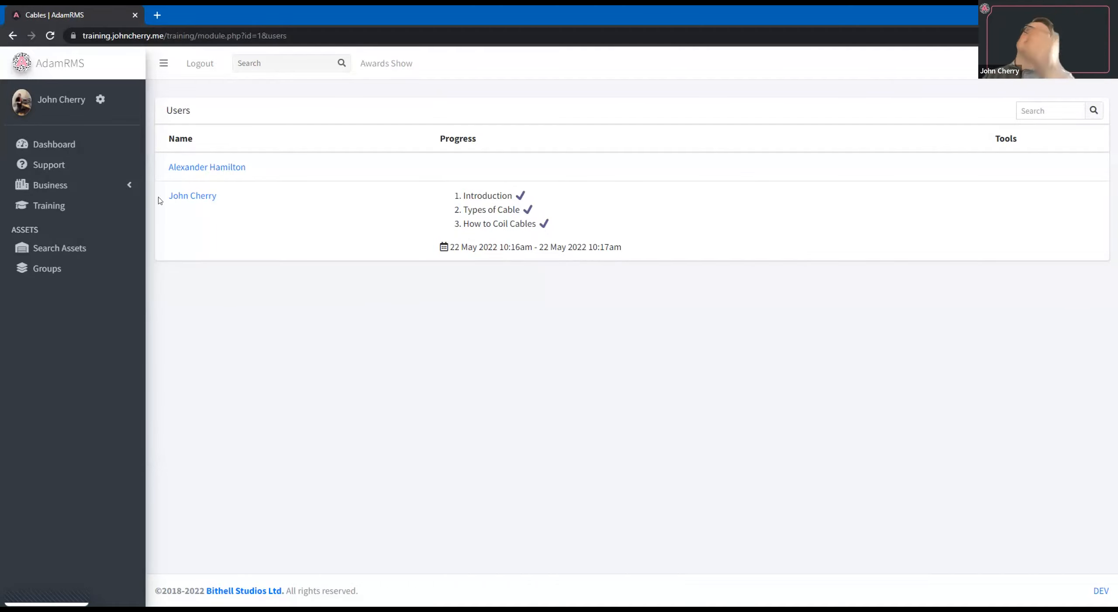
Start a new training module of the Hybrid type and name it "Using Lights".
left_click(73, 206)
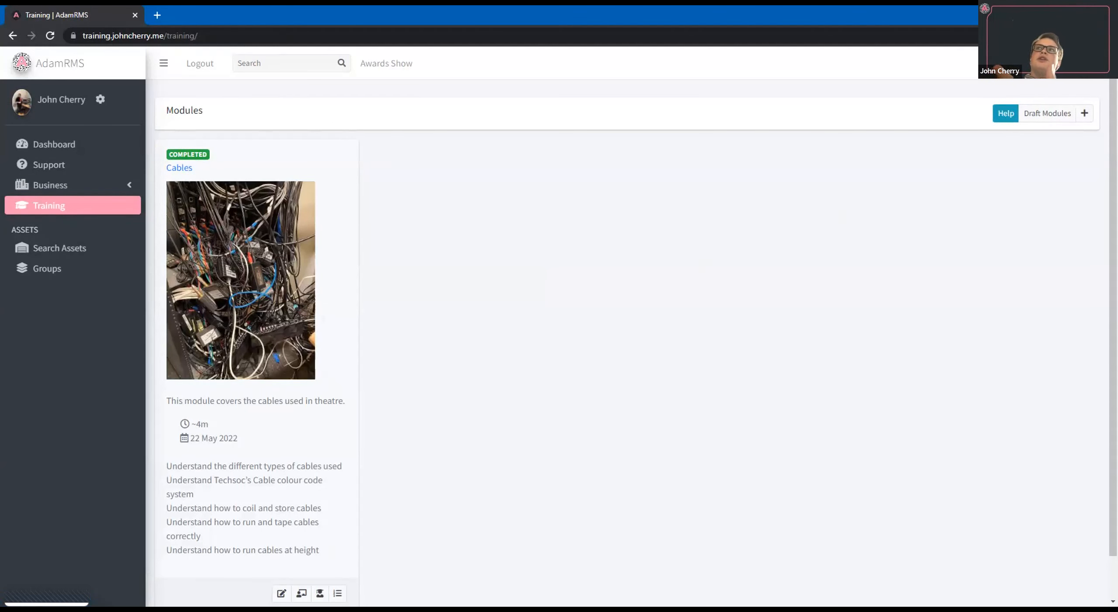
left_click(1085, 114)
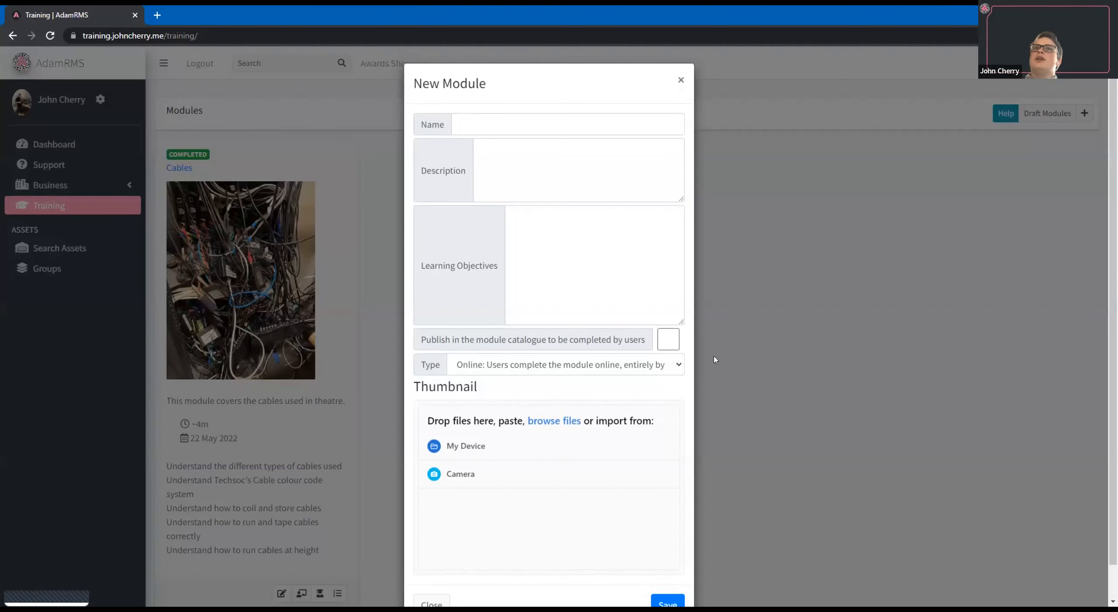
left_click(649, 366)
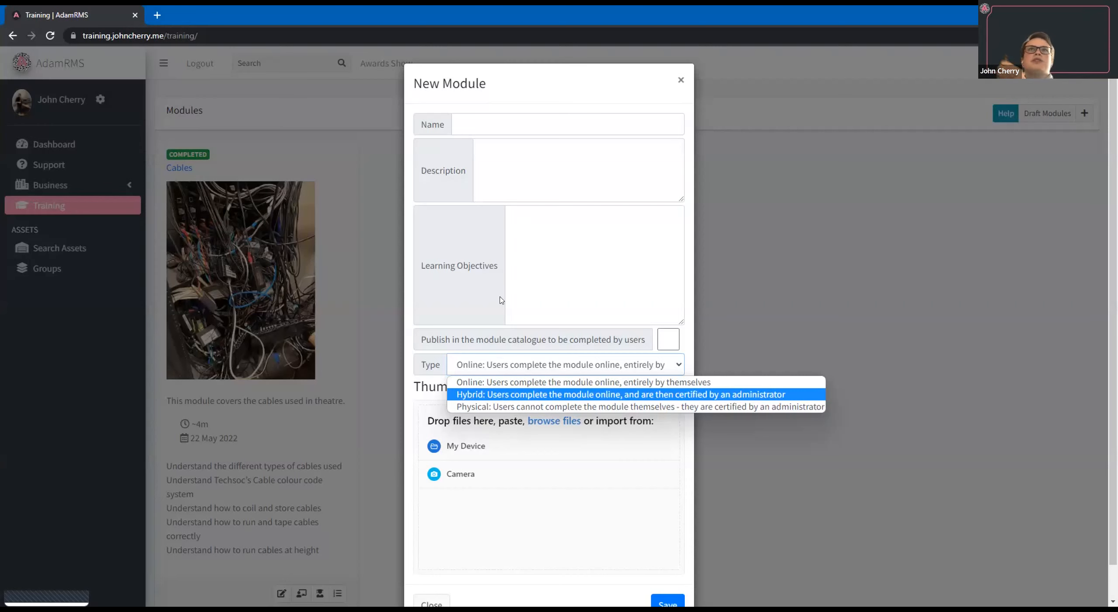
left_click(471, 394)
left_click(472, 121)
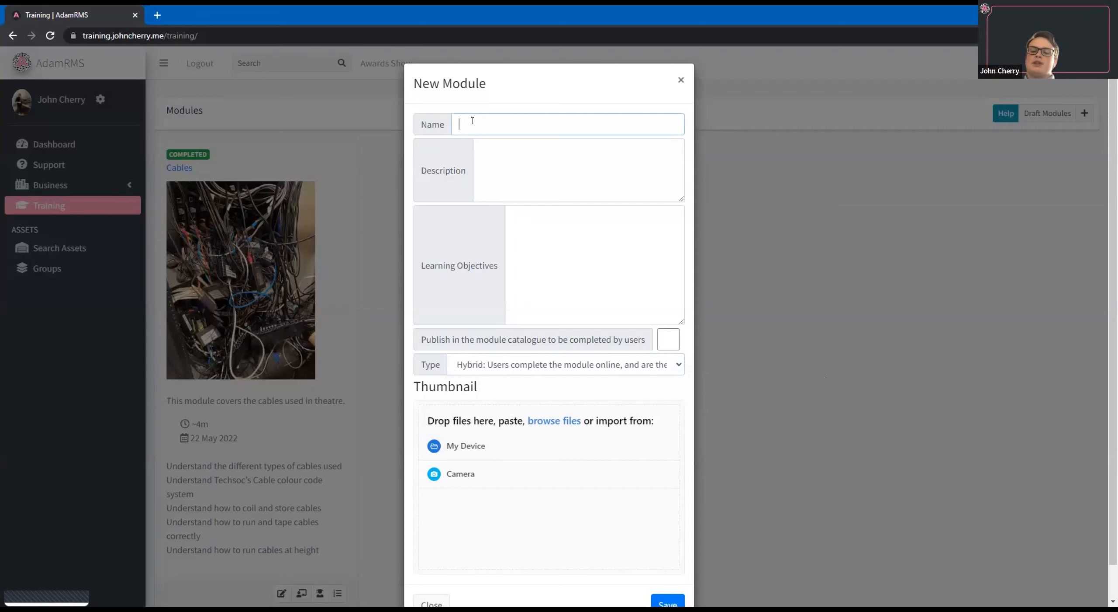
type("Using Lights")
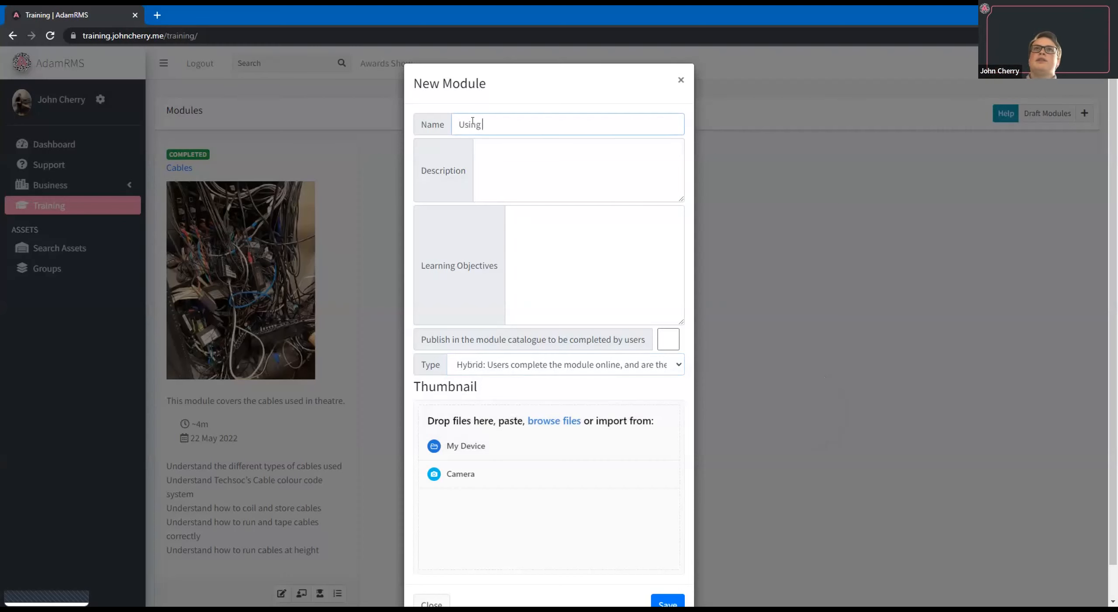
Enter "This is how you use lighting" as the module's description and "Use a light" as its learning objective.
left_click(521, 192)
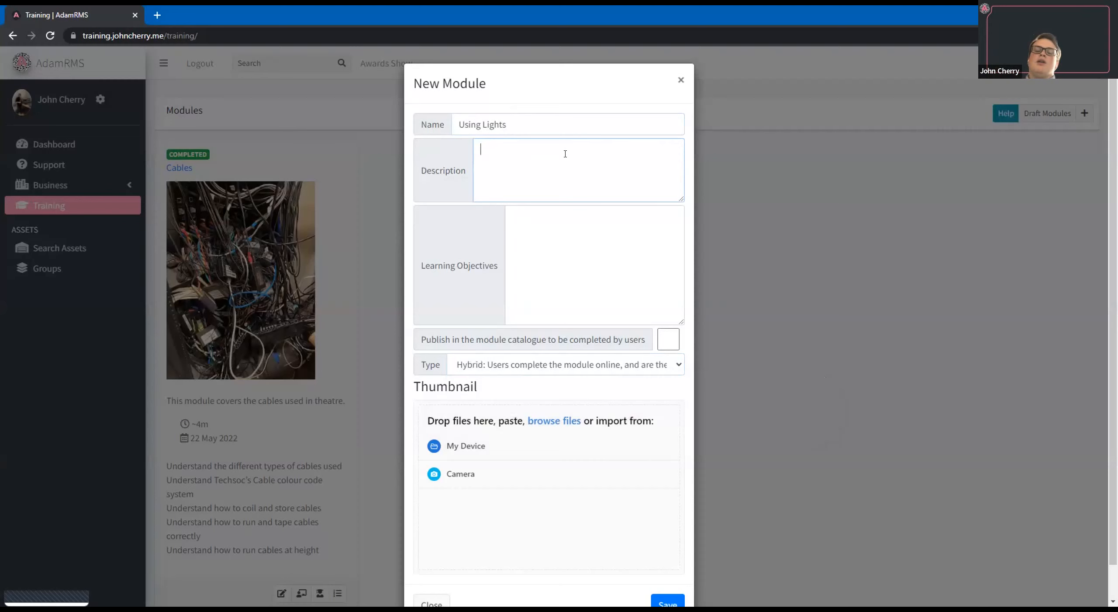
type("This is hou")
type(" you use lighting")
key("Tab")
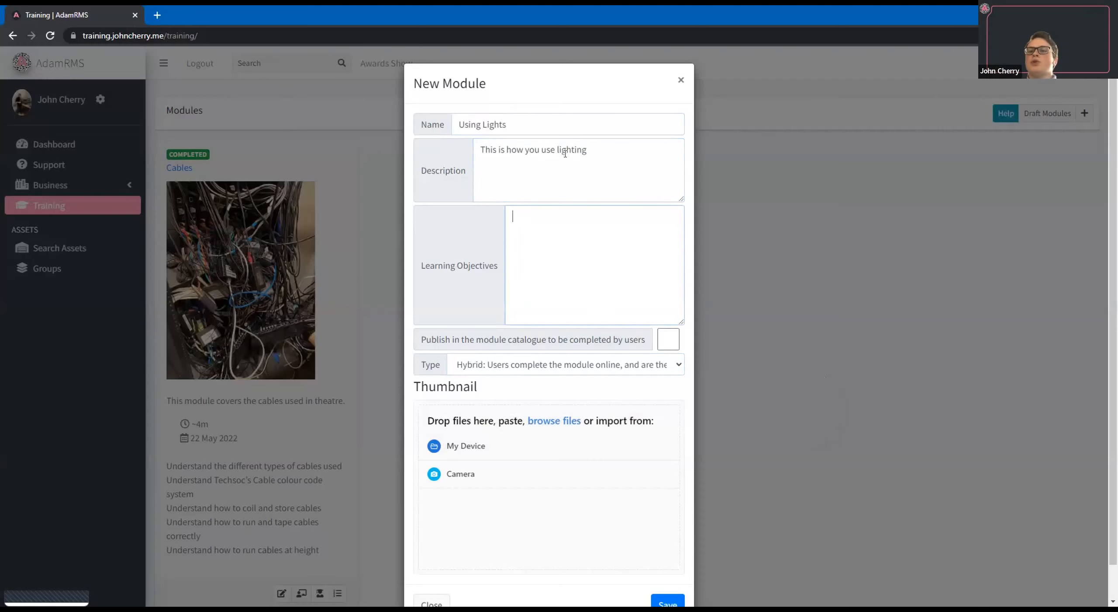
type("U")
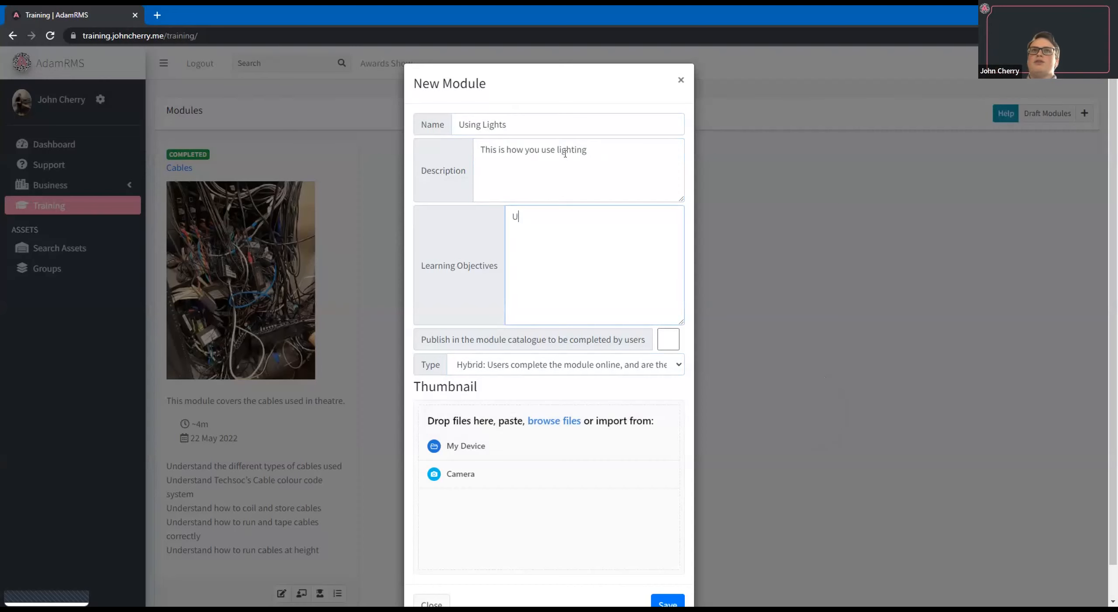
type("se a light")
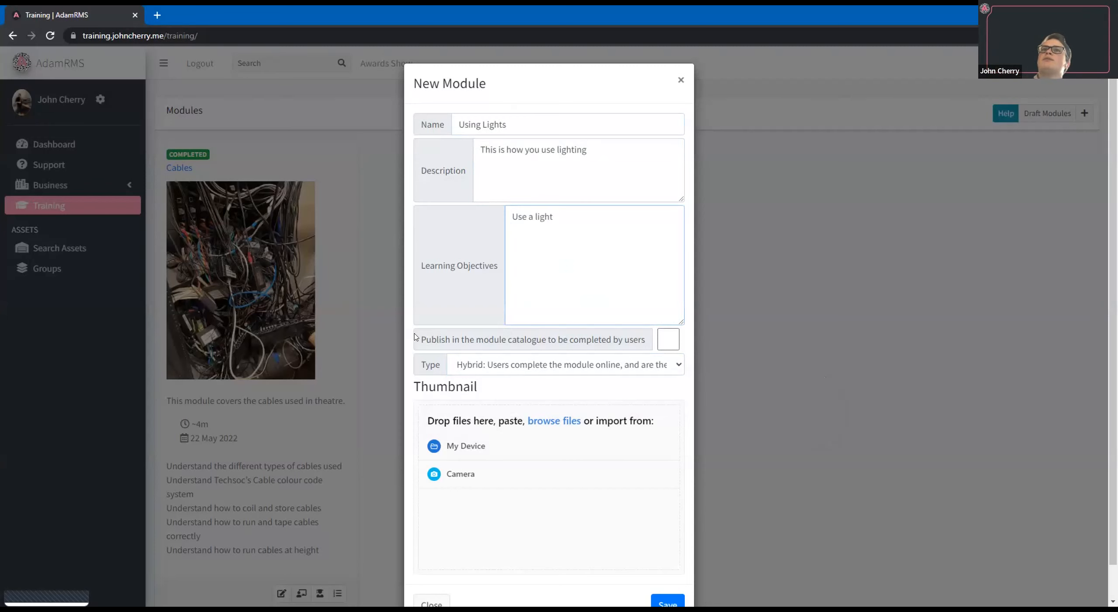
Set the new module to be published in the module catalogue, save it and show the published modules.
left_click(564, 336)
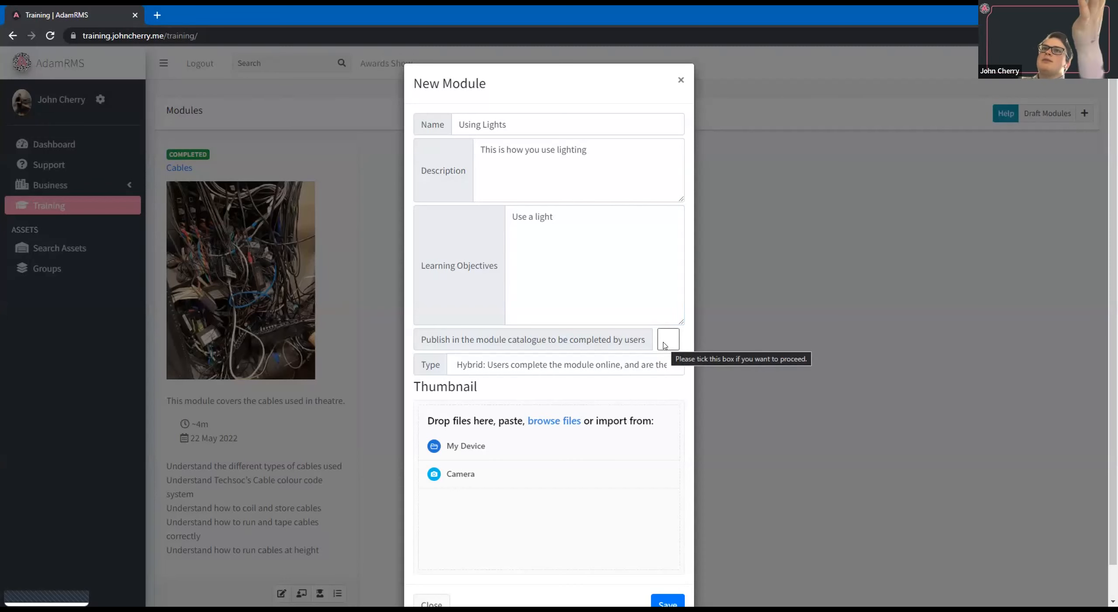
left_click(427, 337)
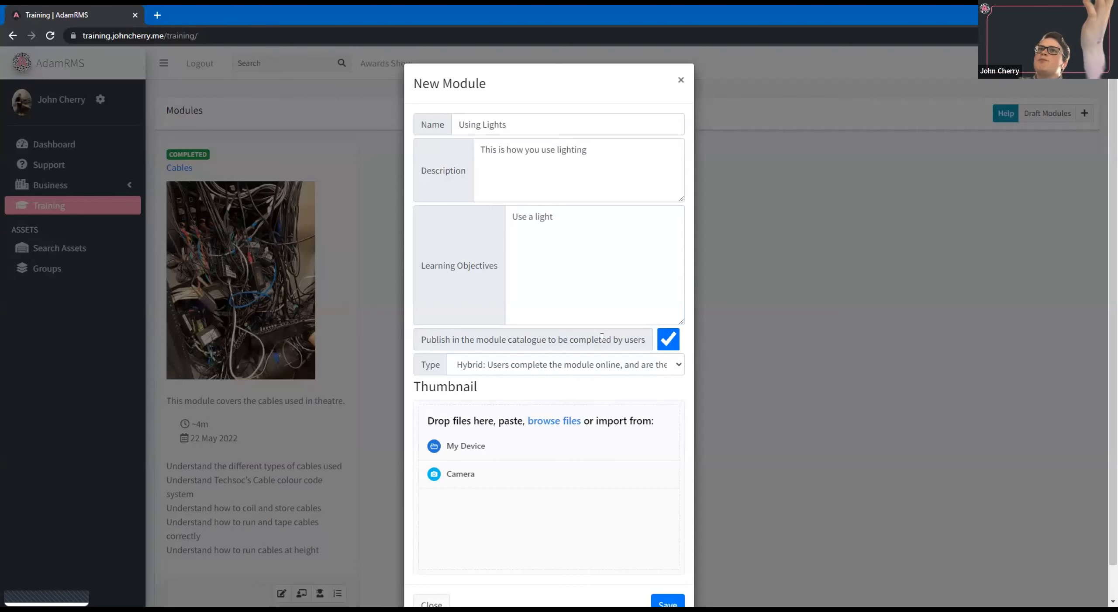
scroll(495, 298, "down", 1)
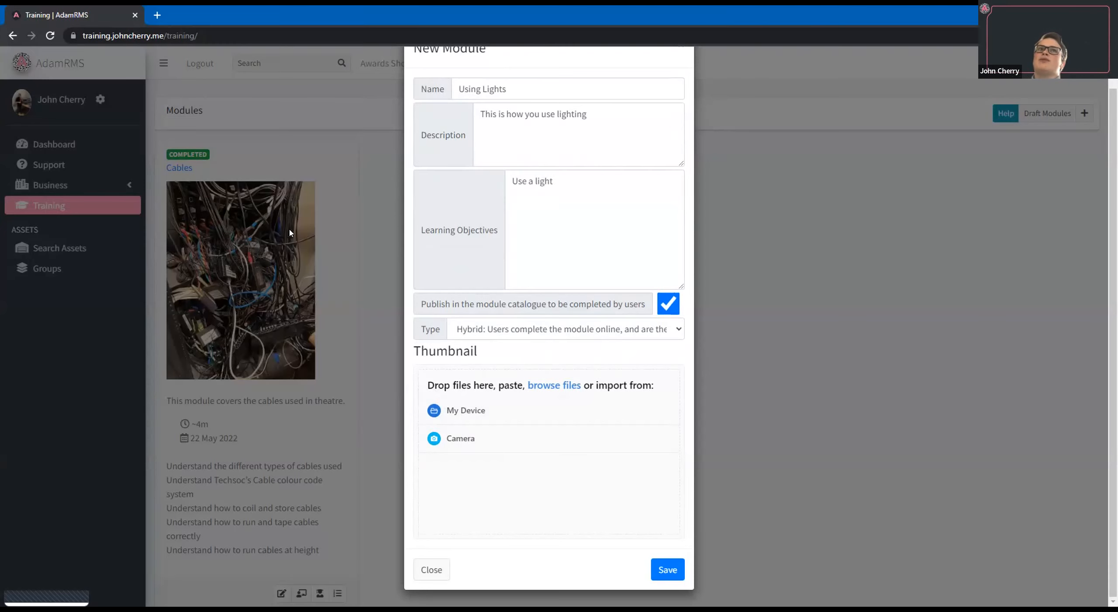
left_click(668, 568)
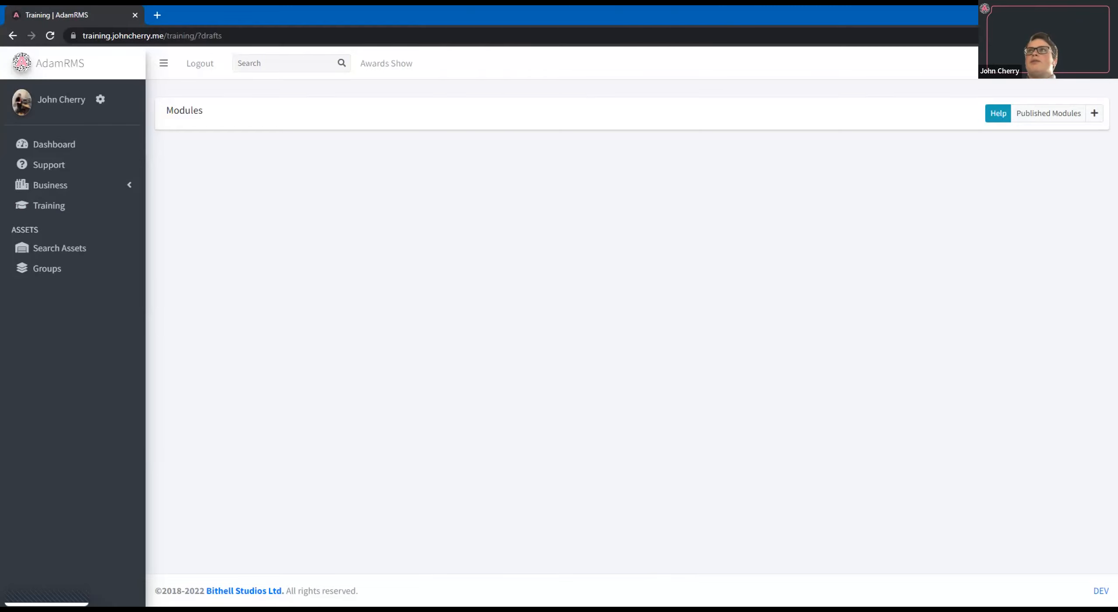
left_click(1059, 117)
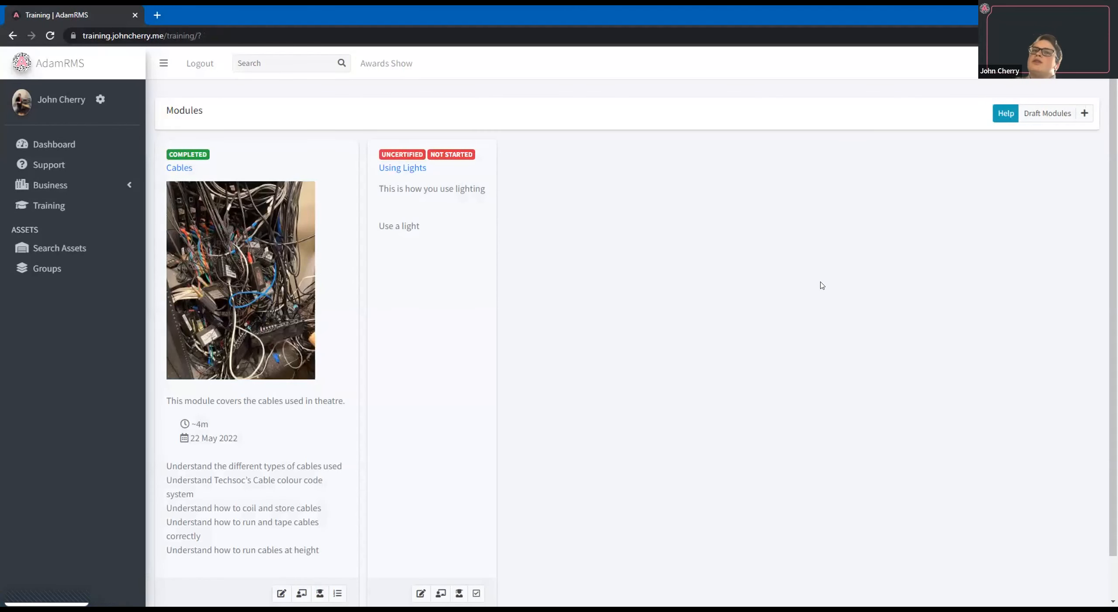
Open the details of the Using Lights module for editing and close them without making changes.
scroll(318, 578, "down", 2)
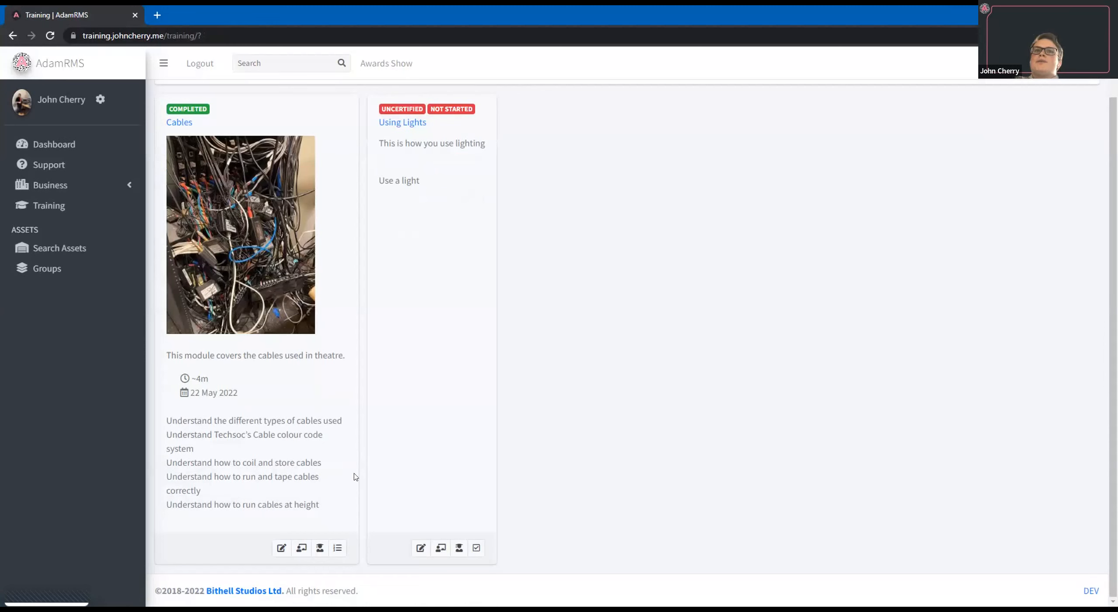
left_click(417, 549)
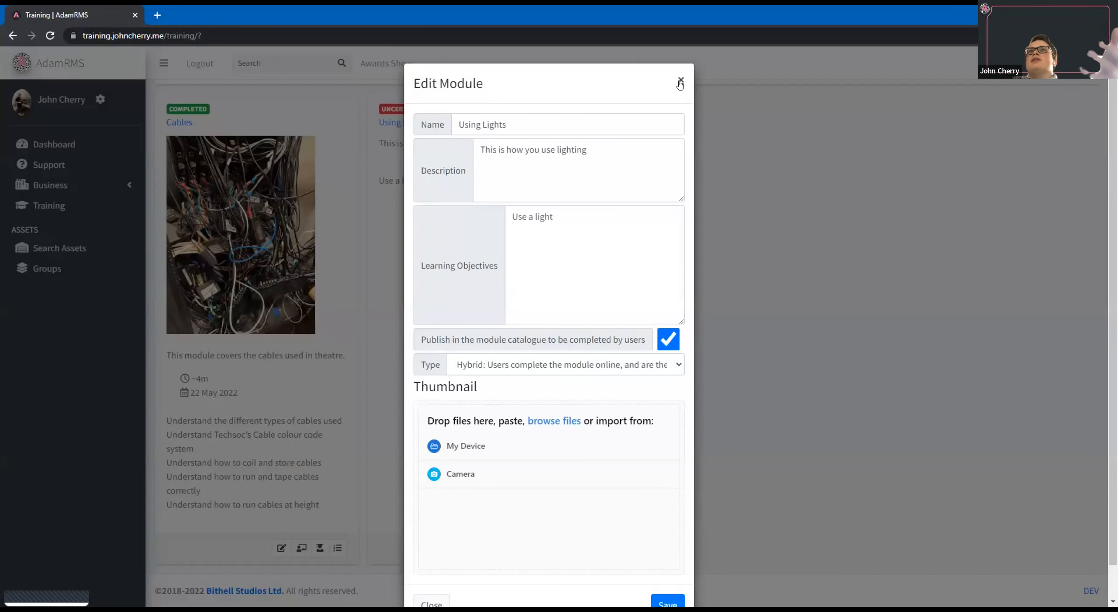
left_click(681, 82)
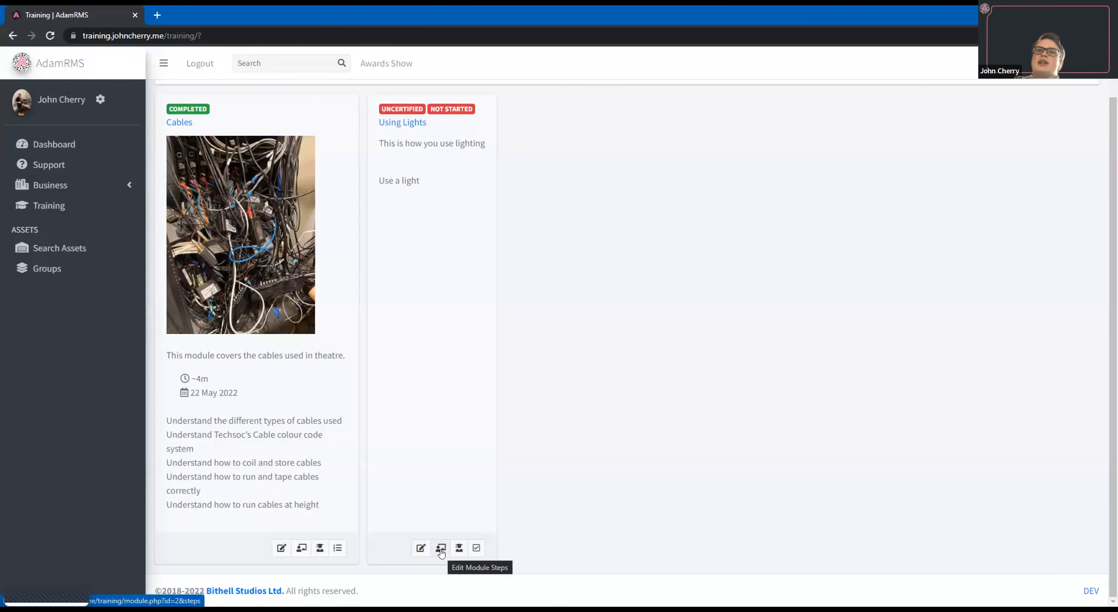
Open the Using Lights module's steps and examine the Introduction step's internal notes, estimated completion time, file upload and content settings.
left_click(441, 553)
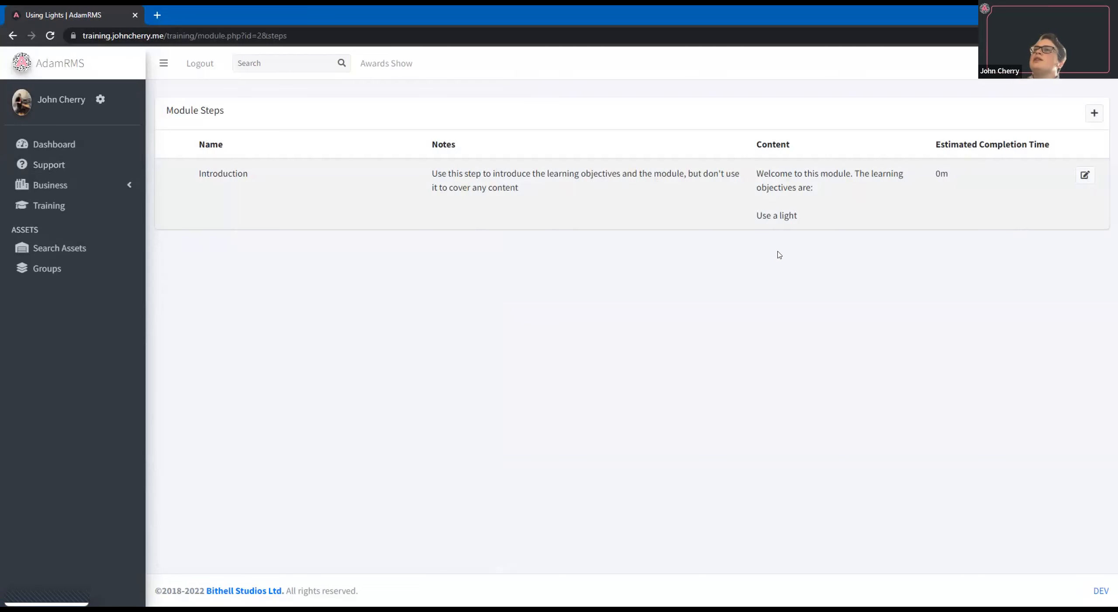
left_click(1085, 175)
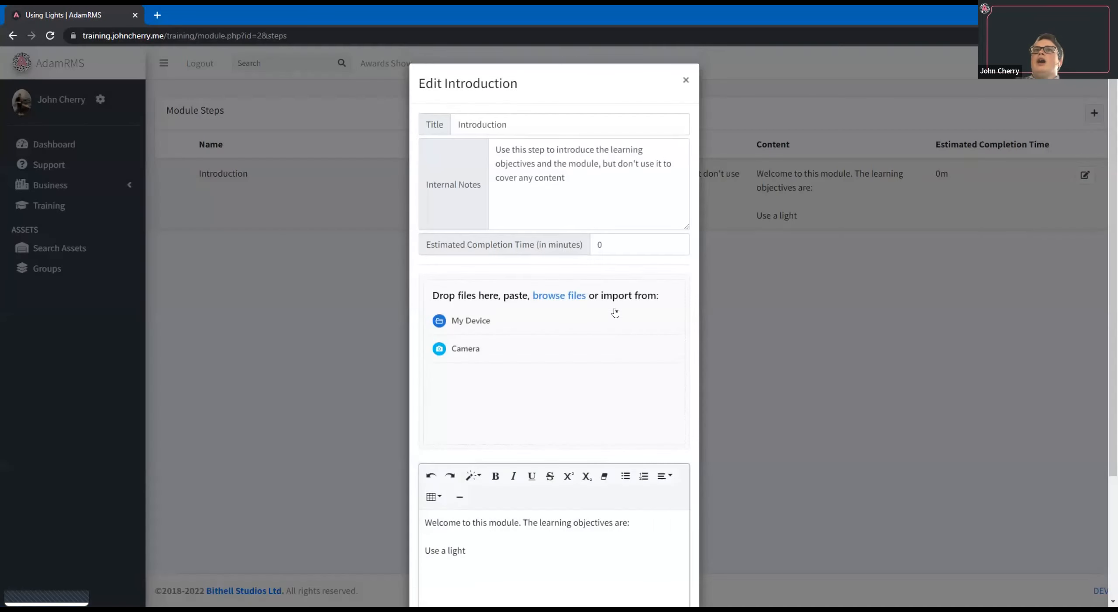
scroll(575, 201, "down", 3)
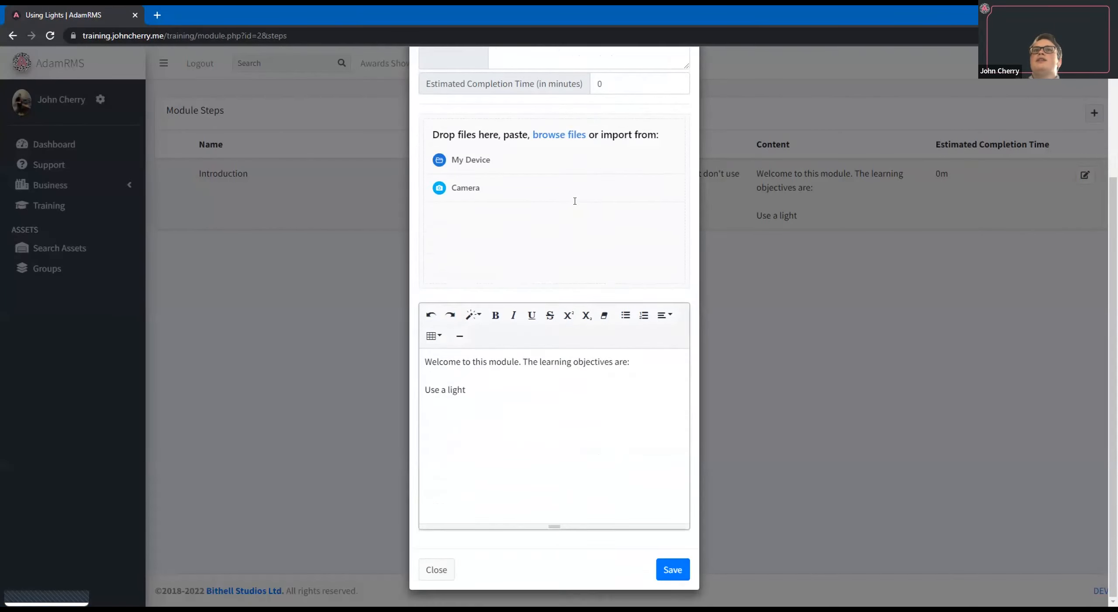
scroll(586, 459, "up", 3)
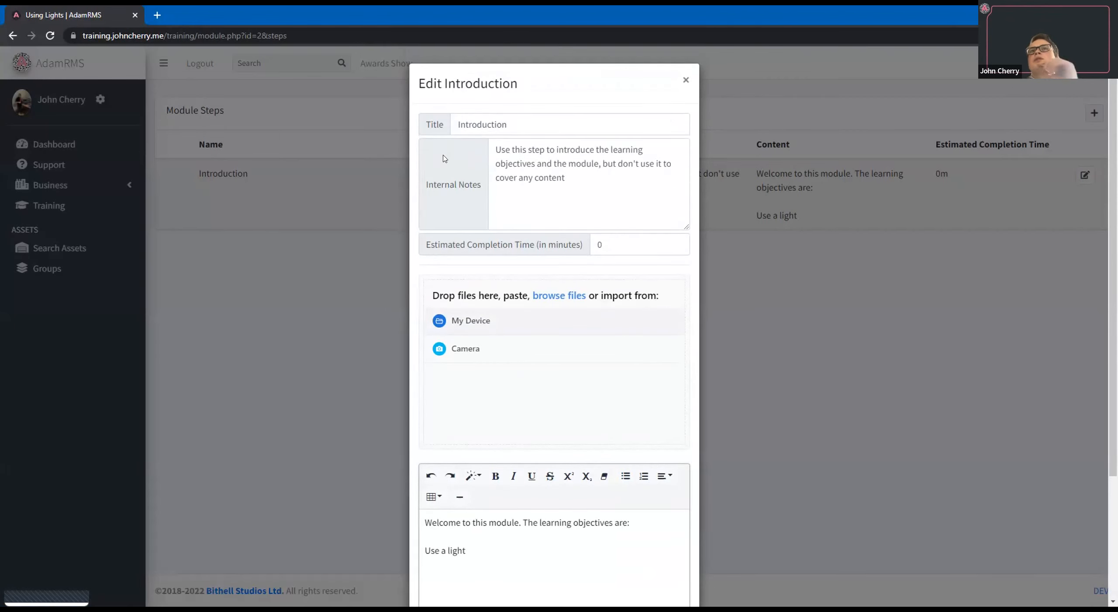
left_click_drag(424, 185, 483, 190)
left_click(472, 169)
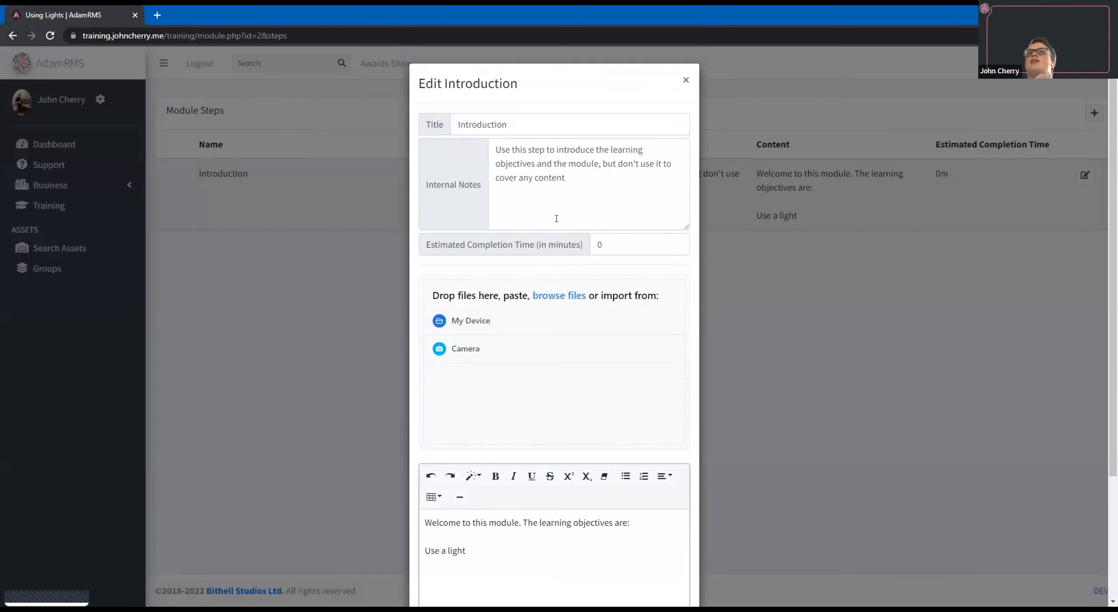
left_click_drag(424, 245, 597, 242)
left_click(602, 239)
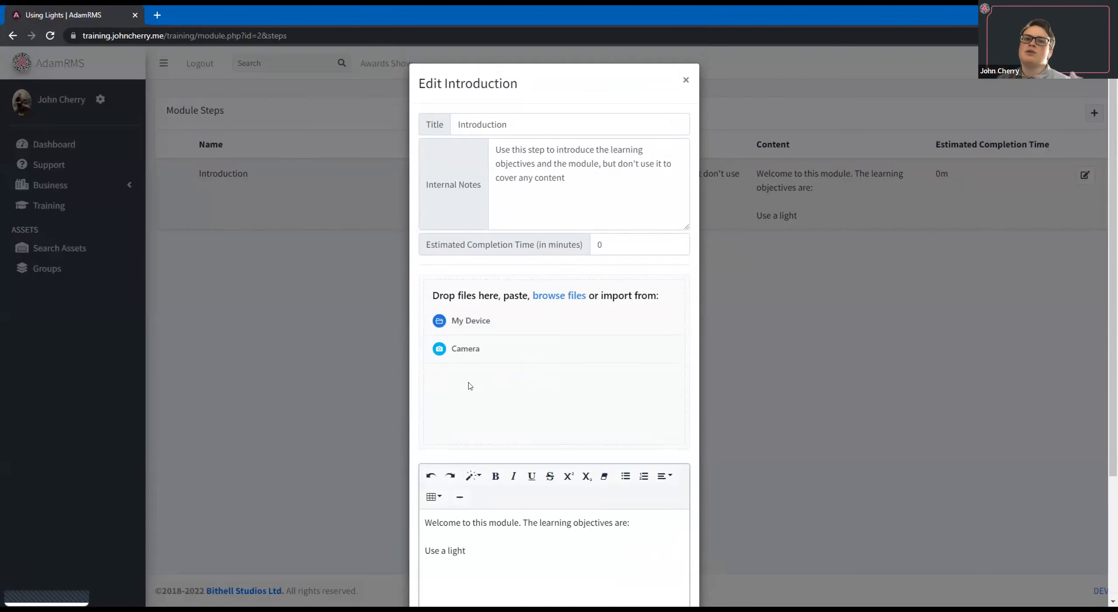
left_click(686, 80)
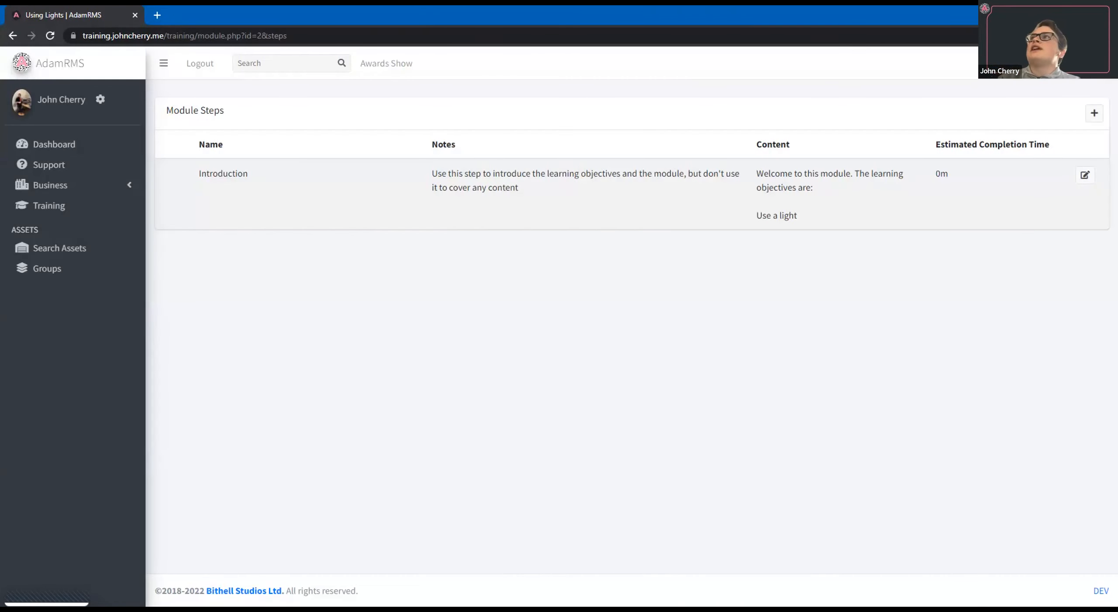
Start a new step in the Using Lights module and title it "DMX".
left_click(1095, 113)
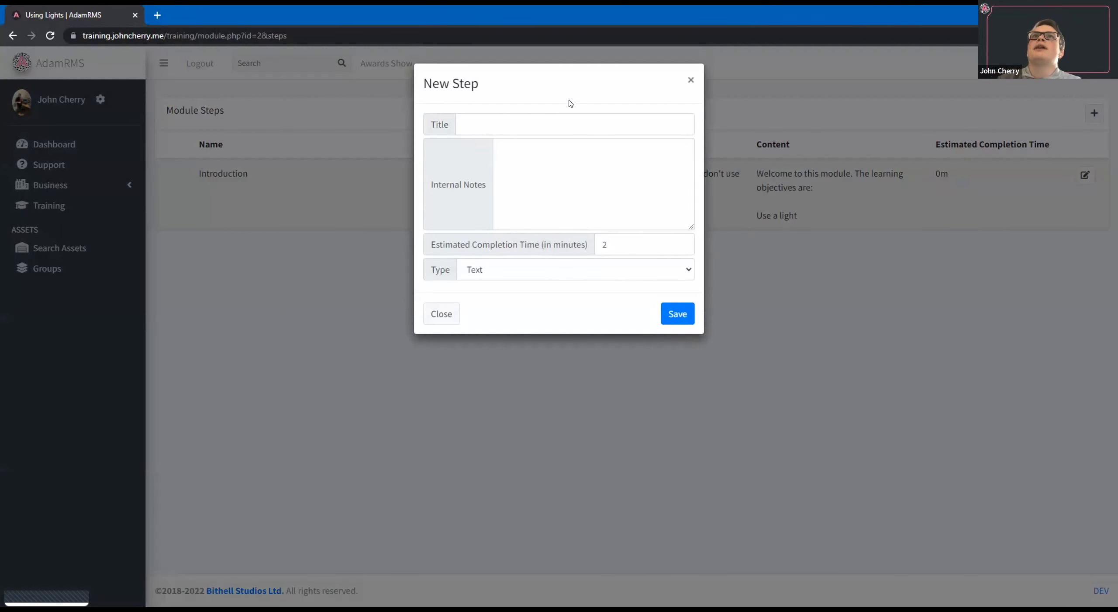
left_click(500, 131)
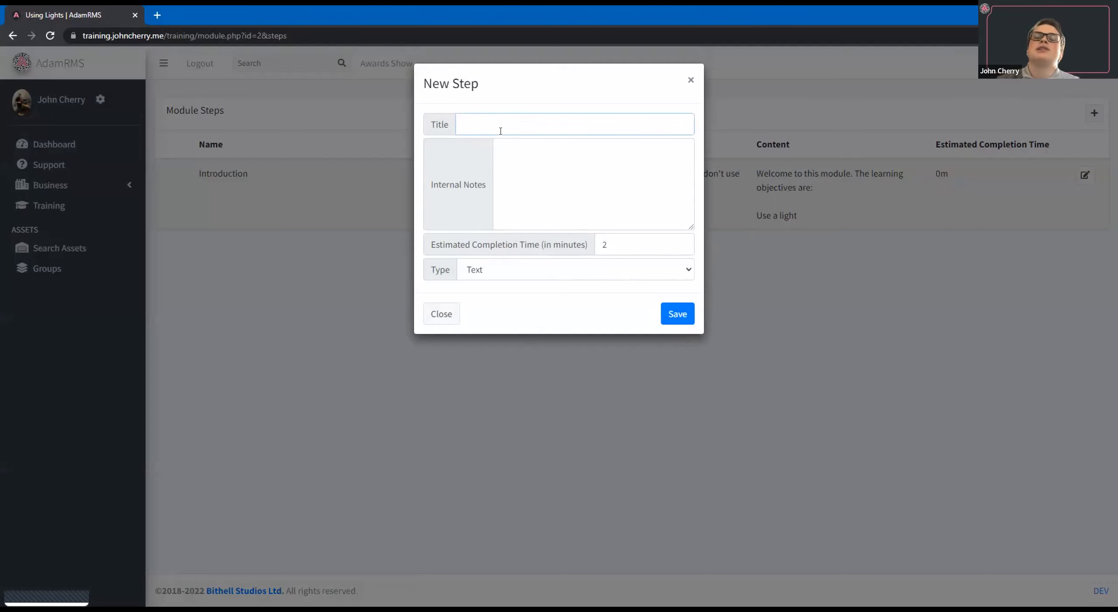
type("Ty")
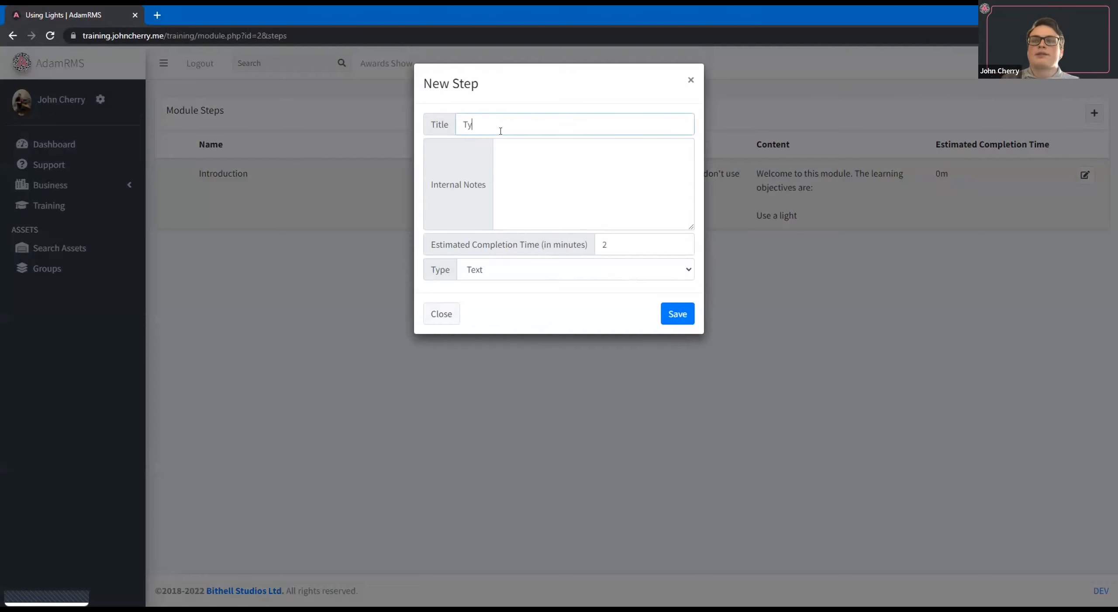
key("BackSpace")
key("BackSpace")
type("DMX")
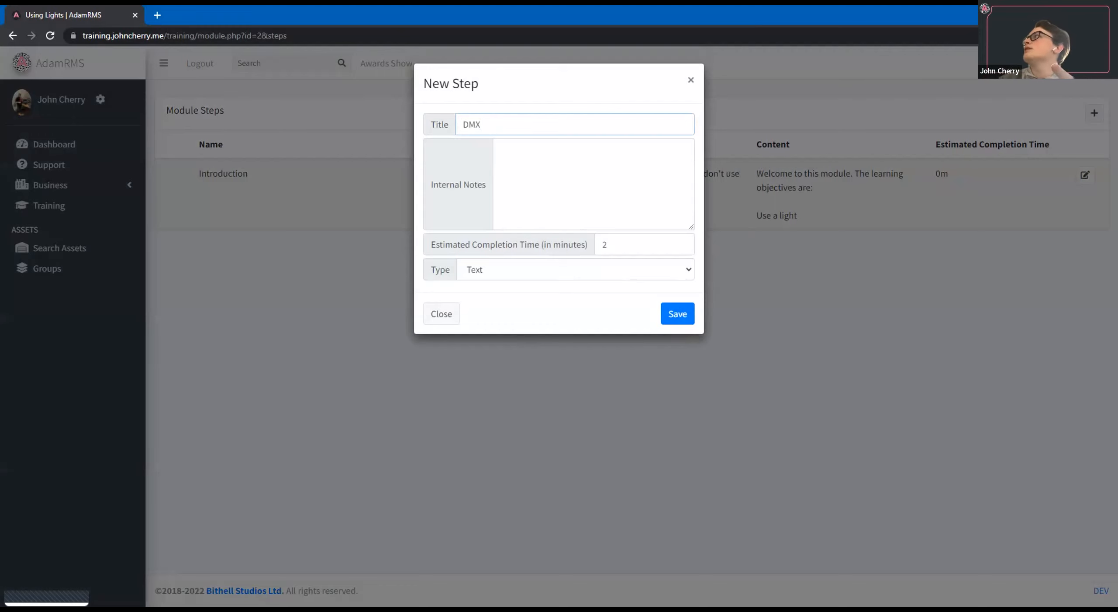
key("alt+Tab")
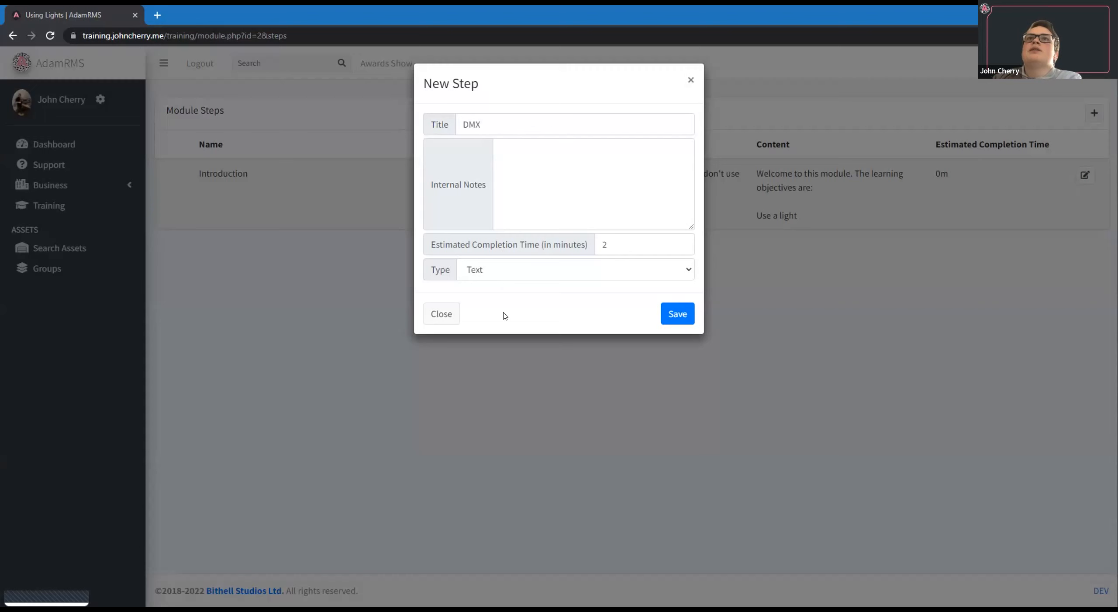
Set the new step's type to YouTube Video and its estimated completion time to 3 minutes.
left_click(507, 270)
left_click(533, 312)
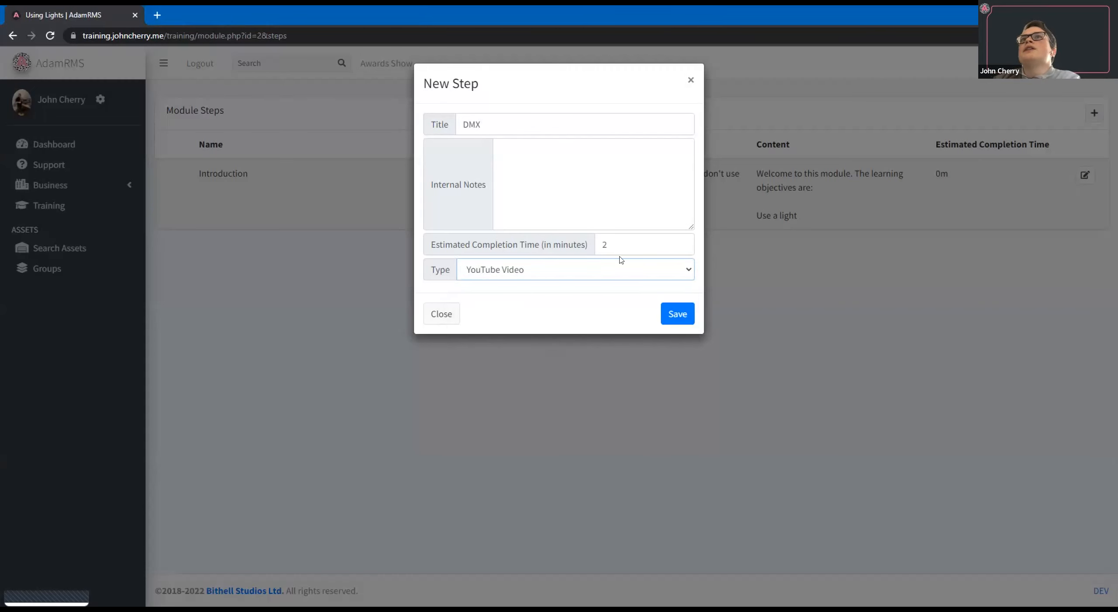
left_click_drag(611, 244, 593, 242)
type("3")
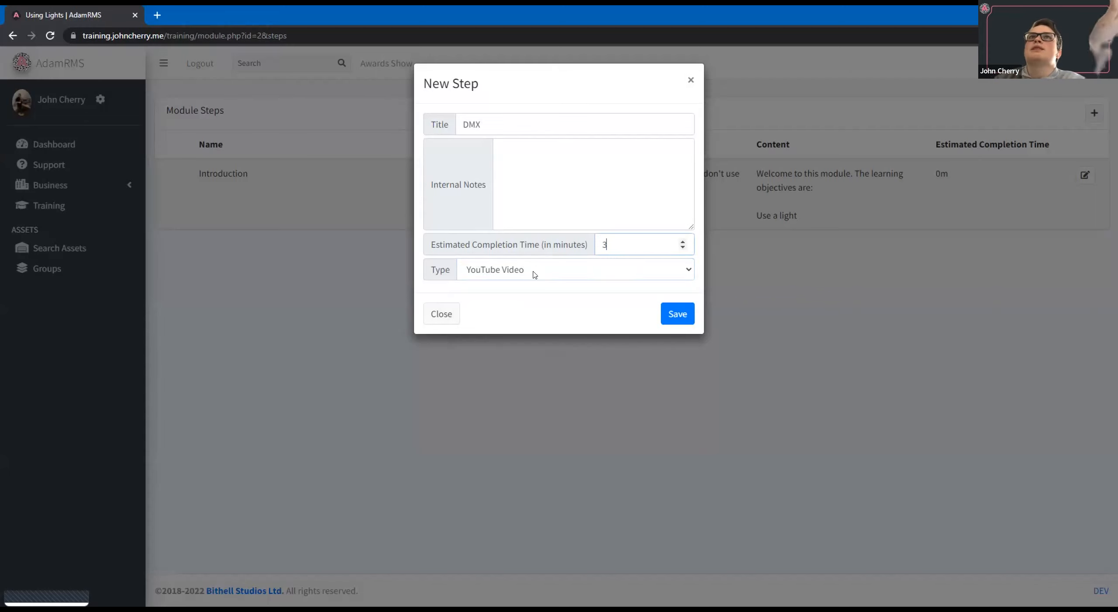
Enter "A video on what DMX is" as the step's internal notes and save the new step.
left_click(539, 172)
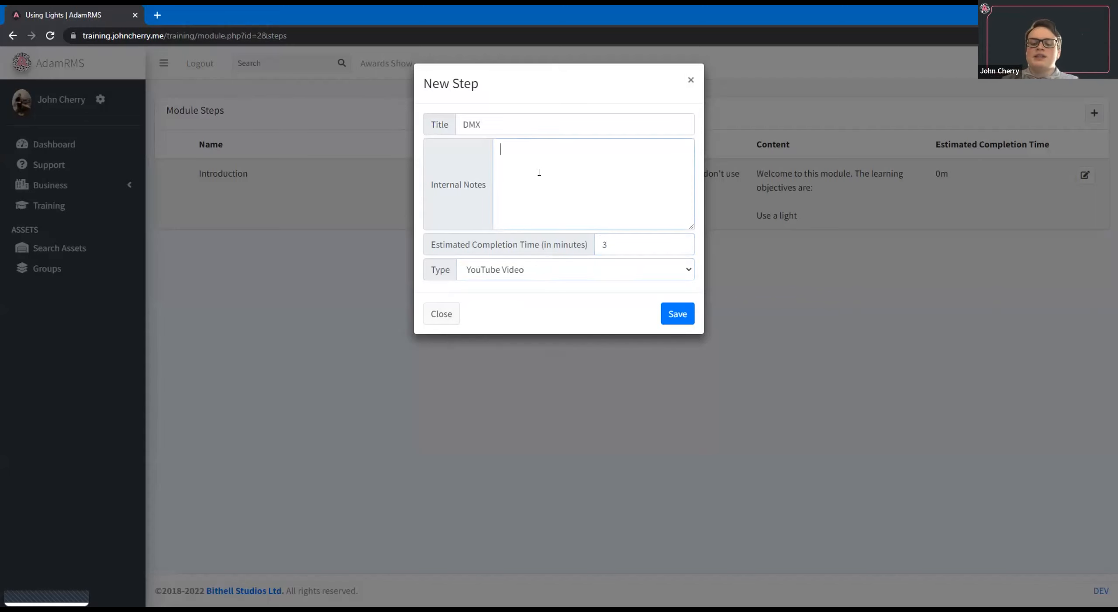
type("A")
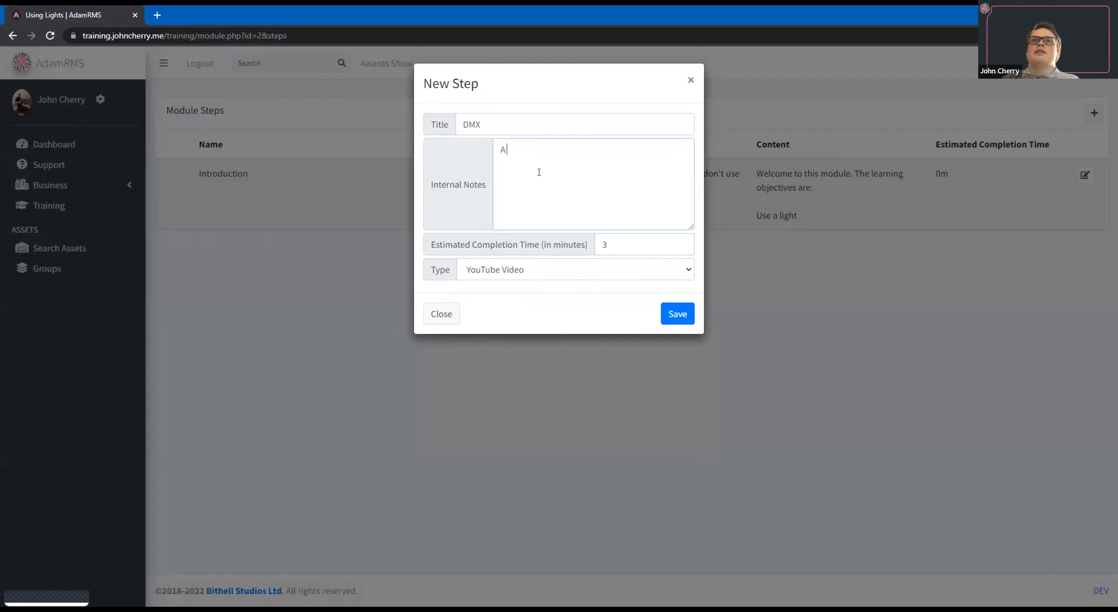
type(" video")
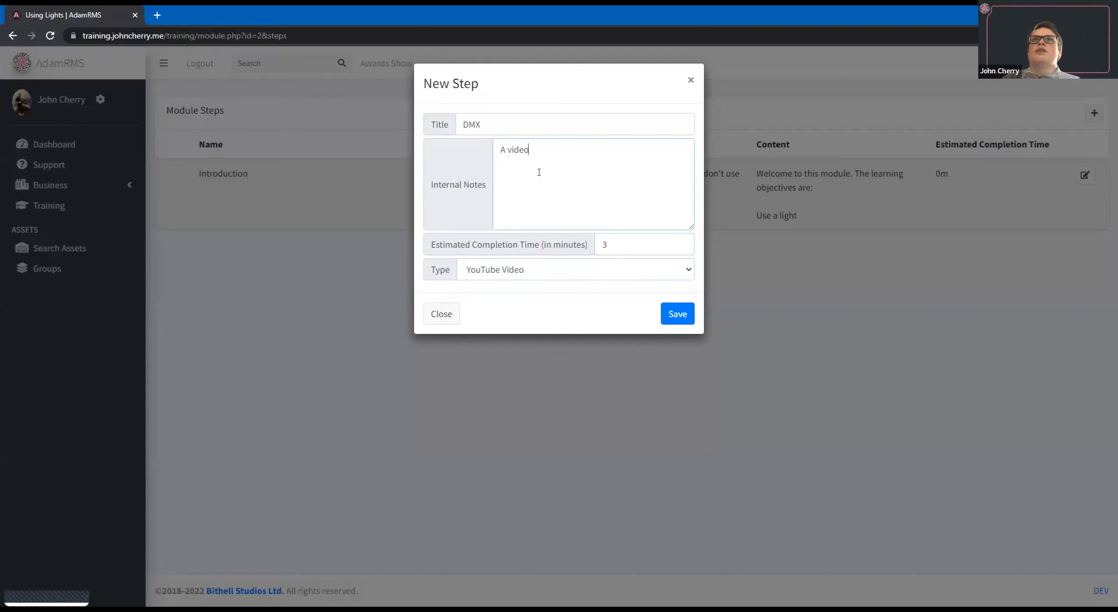
type(" on what DMX is")
left_click(675, 315)
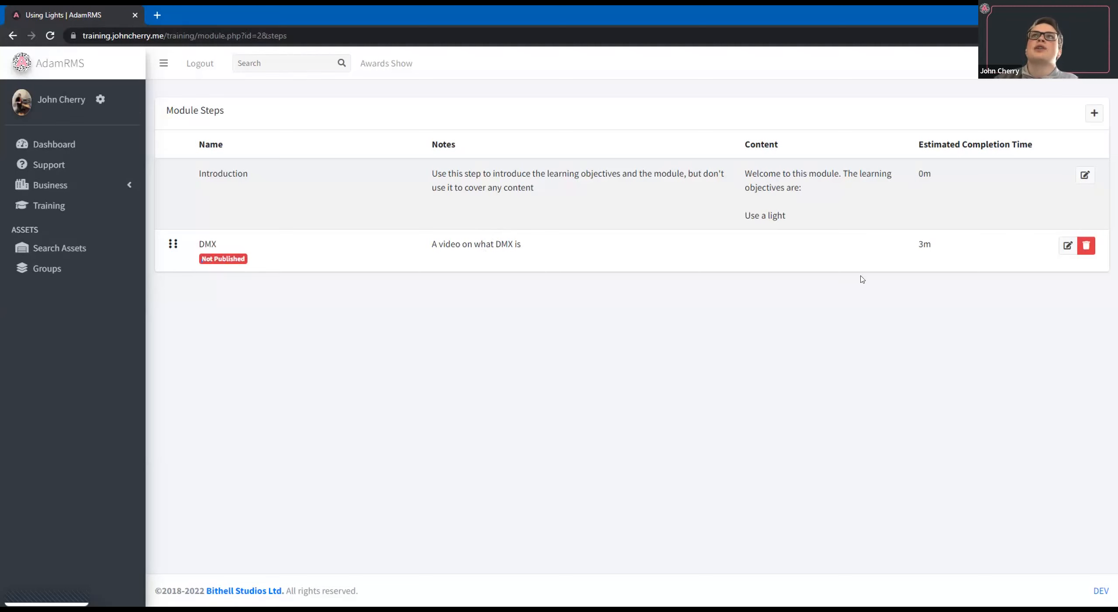
Set the DMX step's YouTube video code to z3jM_rbILhs, taken from the copied video link, and save the step.
left_click(1068, 246)
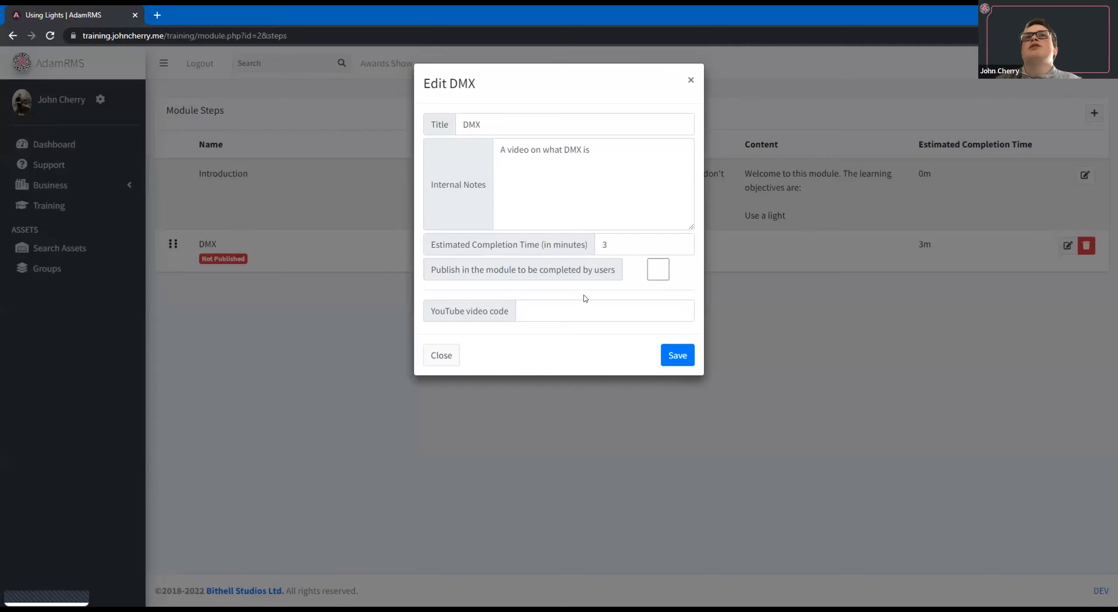
left_click_drag(510, 312, 430, 312)
left_click(594, 311)
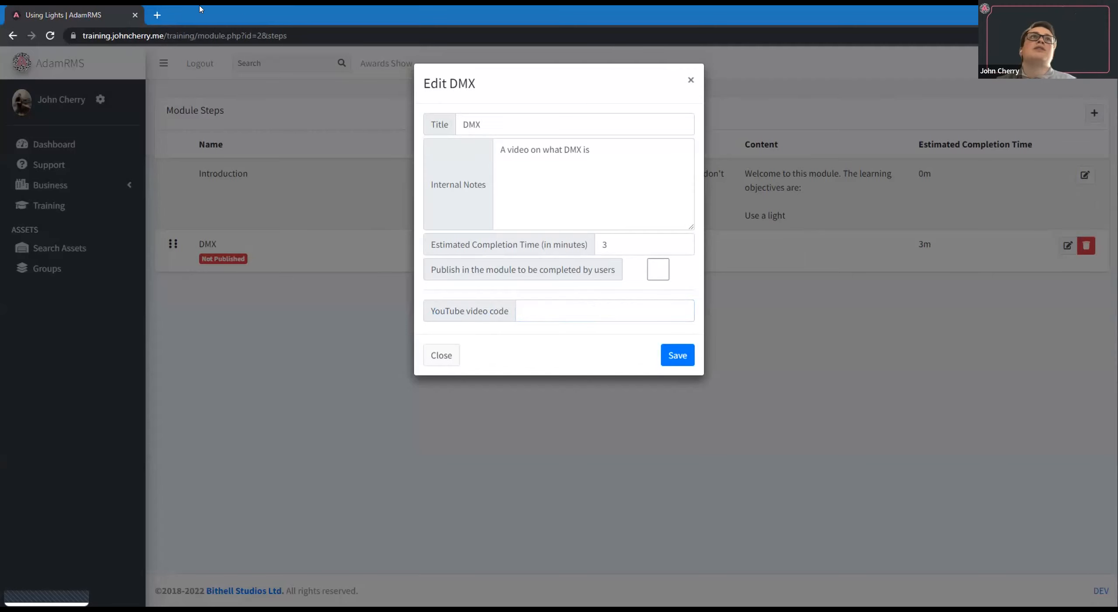
key("ctrl+t")
type("https://www.youtube.com/watch?v=z3jM_rblLhs")
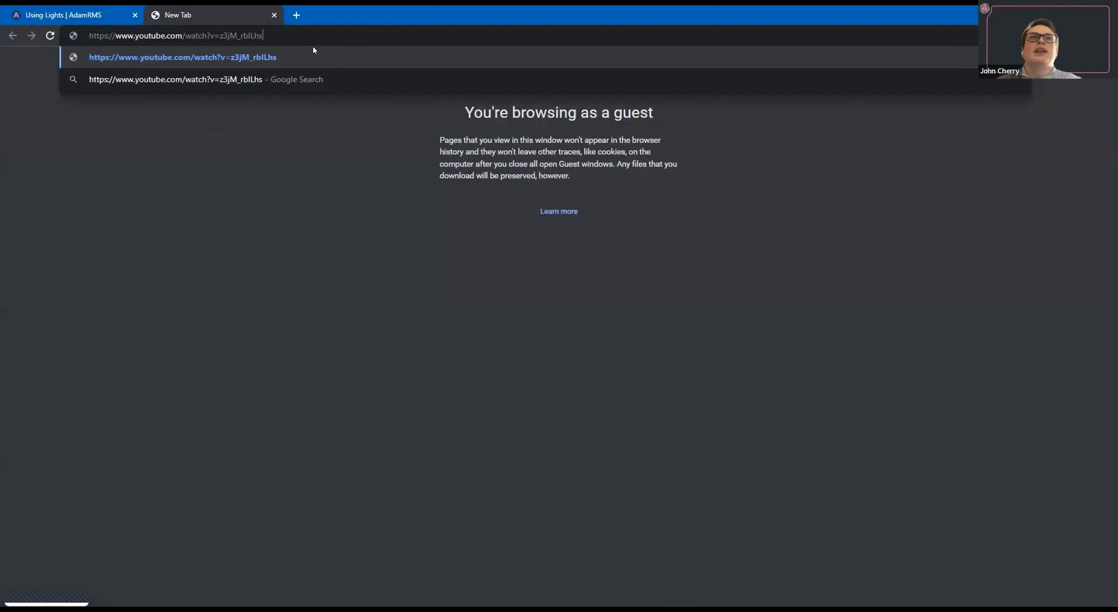
double_click(220, 35)
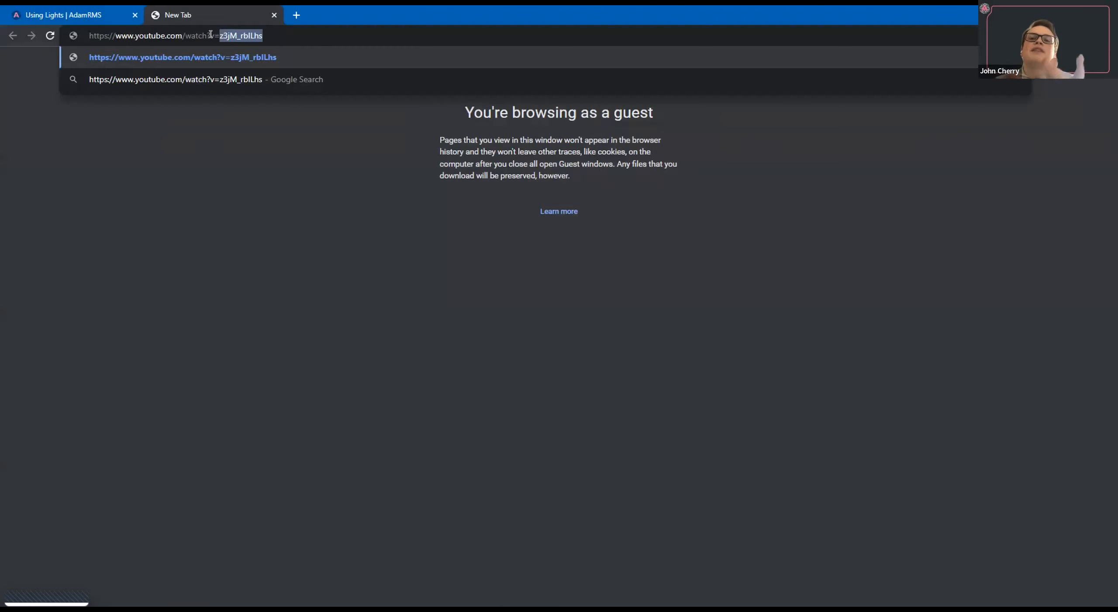
left_click(275, 15)
type("https://www.youtube.com/watch?v=z3jM_rblLhs")
left_click_drag(641, 310, 424, 302)
key("BackSpace")
left_click(692, 356)
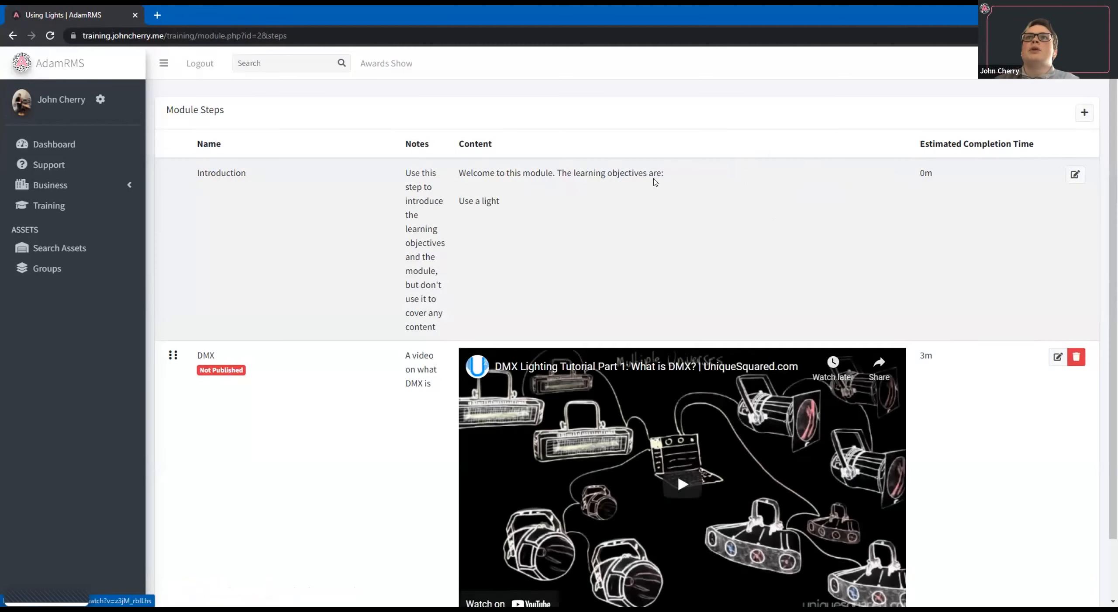
Publish the DMX step in the module so users can complete it, and save the change.
scroll(655, 182, "down", 2)
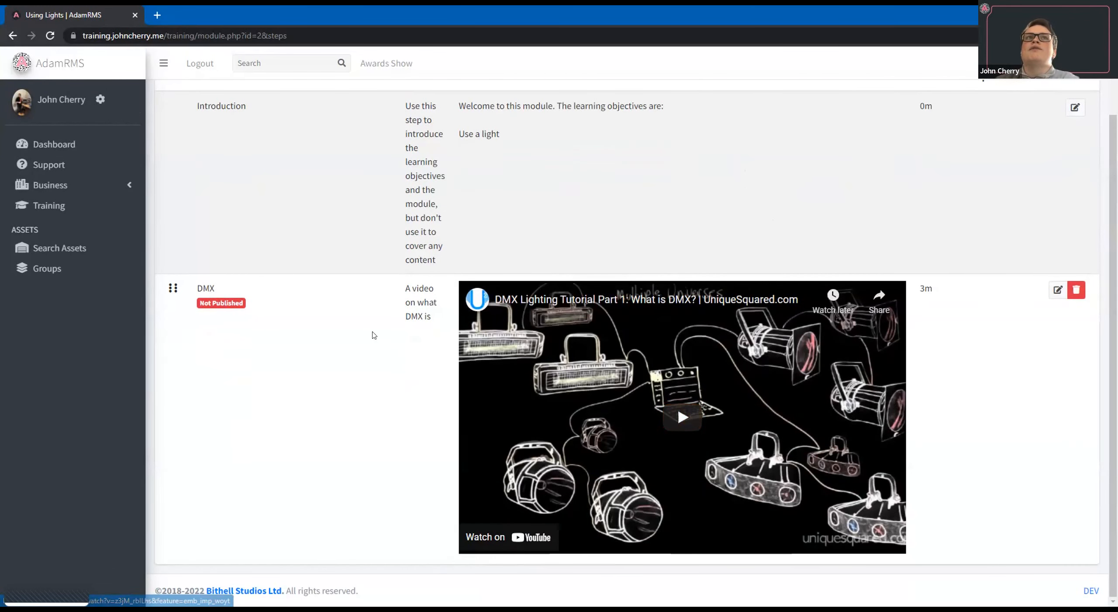
left_click(1058, 290)
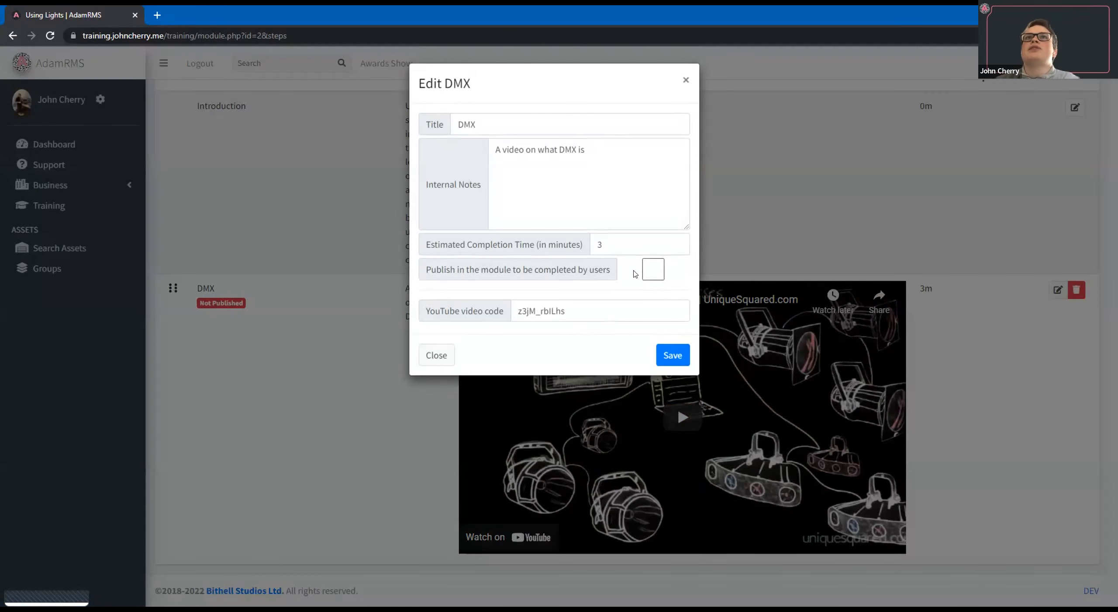
left_click(651, 274)
left_click(670, 353)
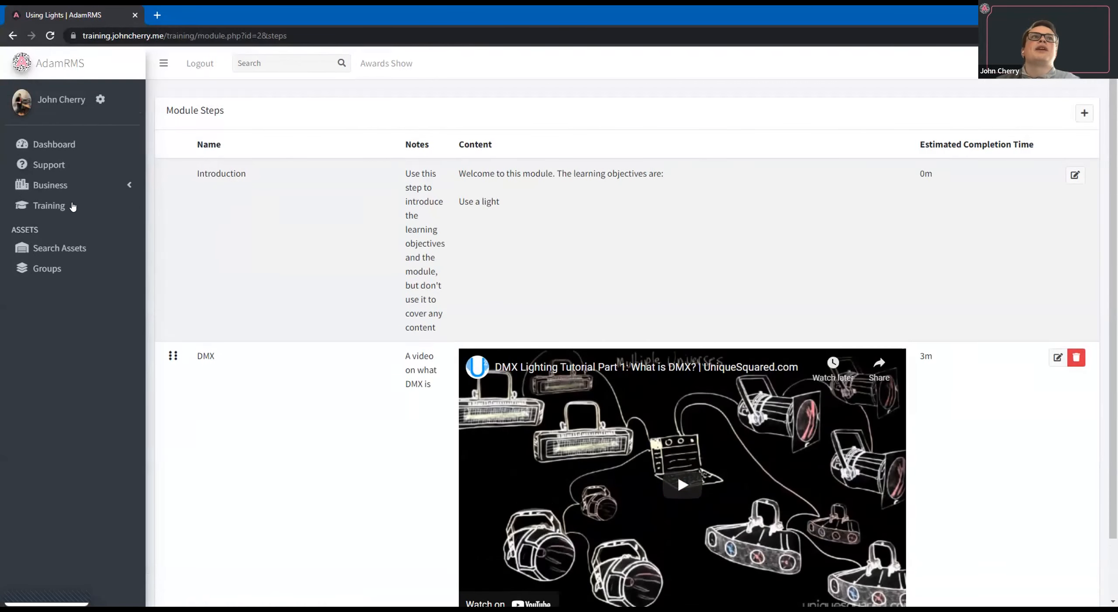
Take the Using Lights module from the training list and mark its Introduction and DMX steps as completed.
left_click(72, 206)
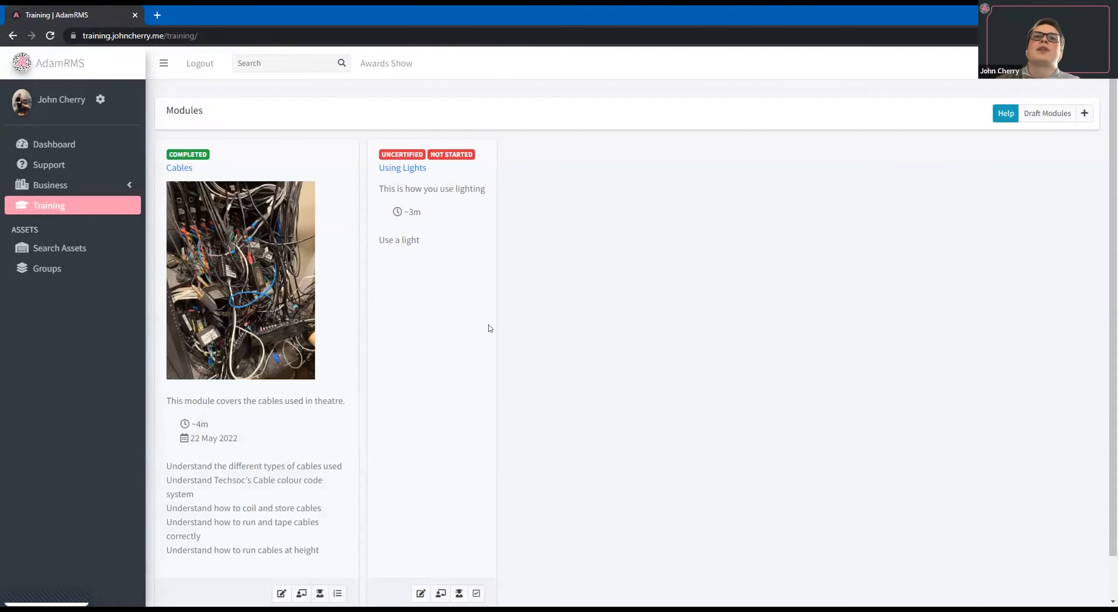
scroll(477, 545, "down", 1)
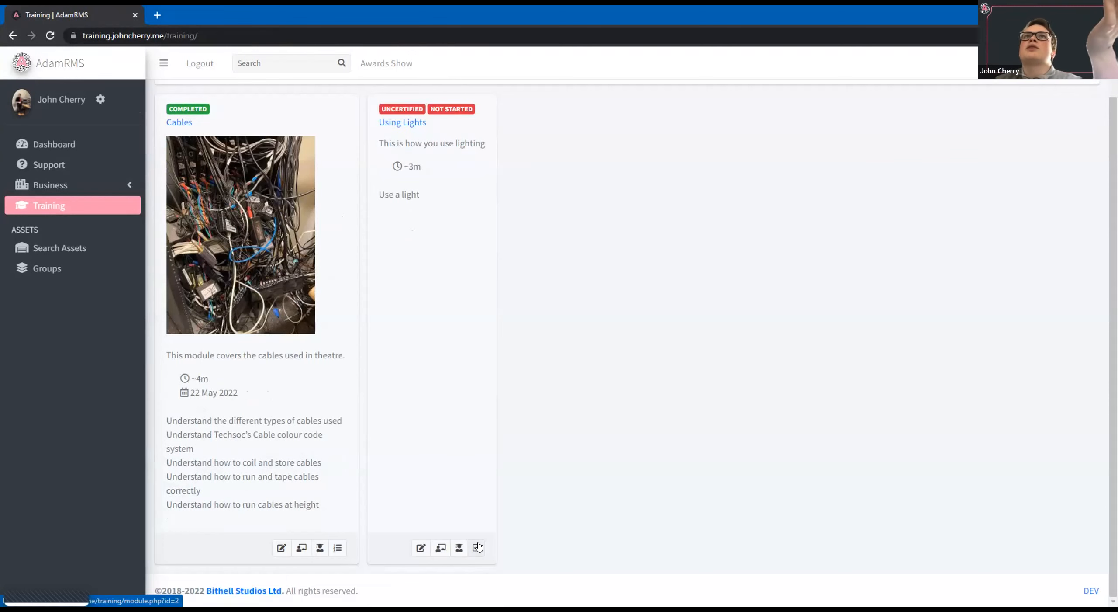
left_click(478, 546)
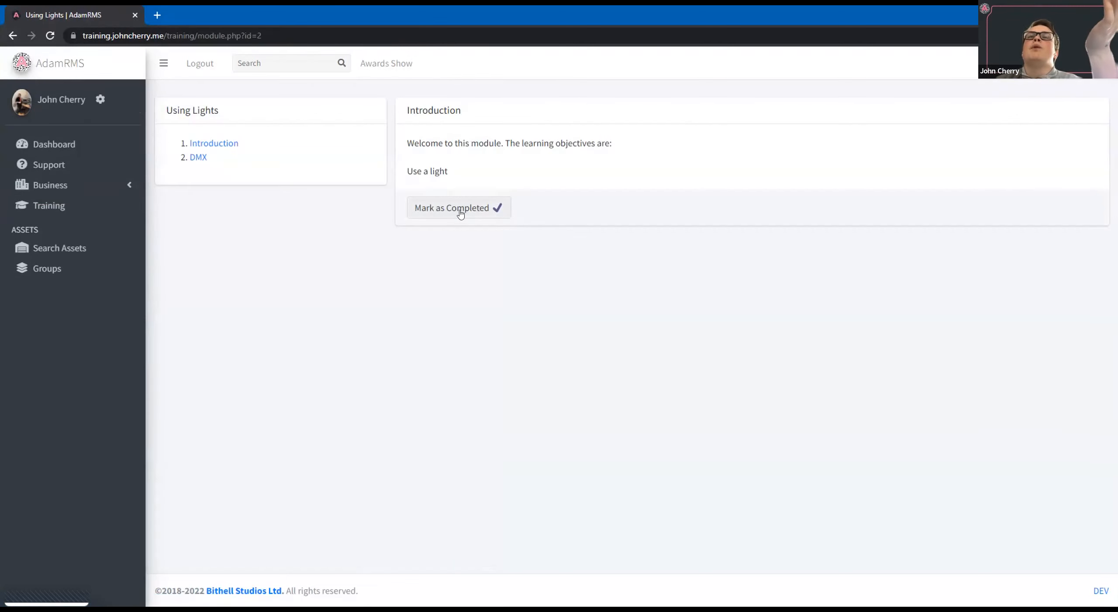
left_click(460, 208)
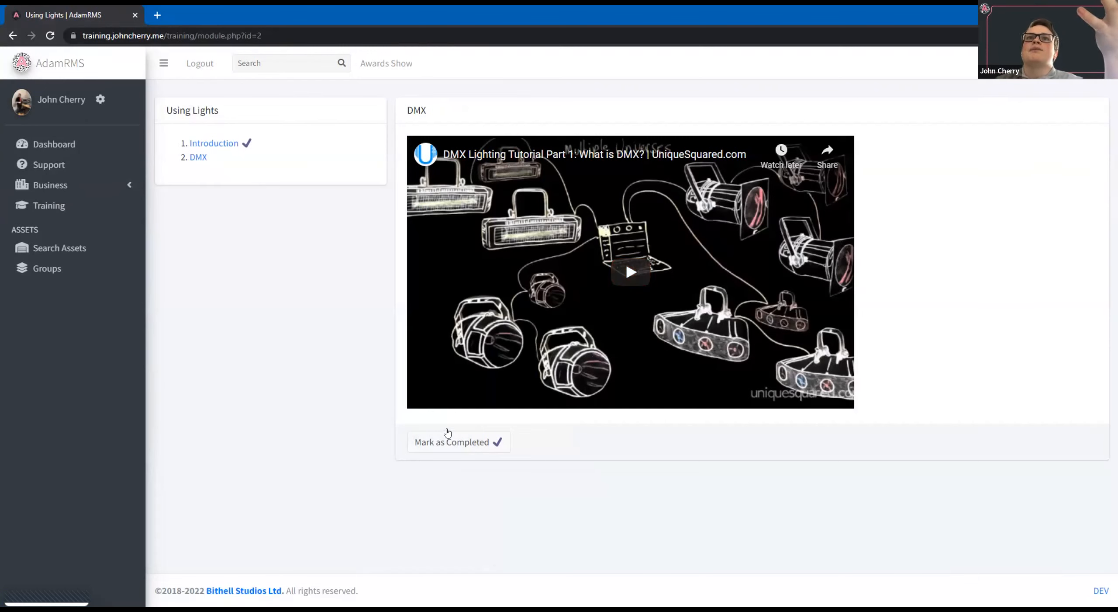
left_click(448, 433)
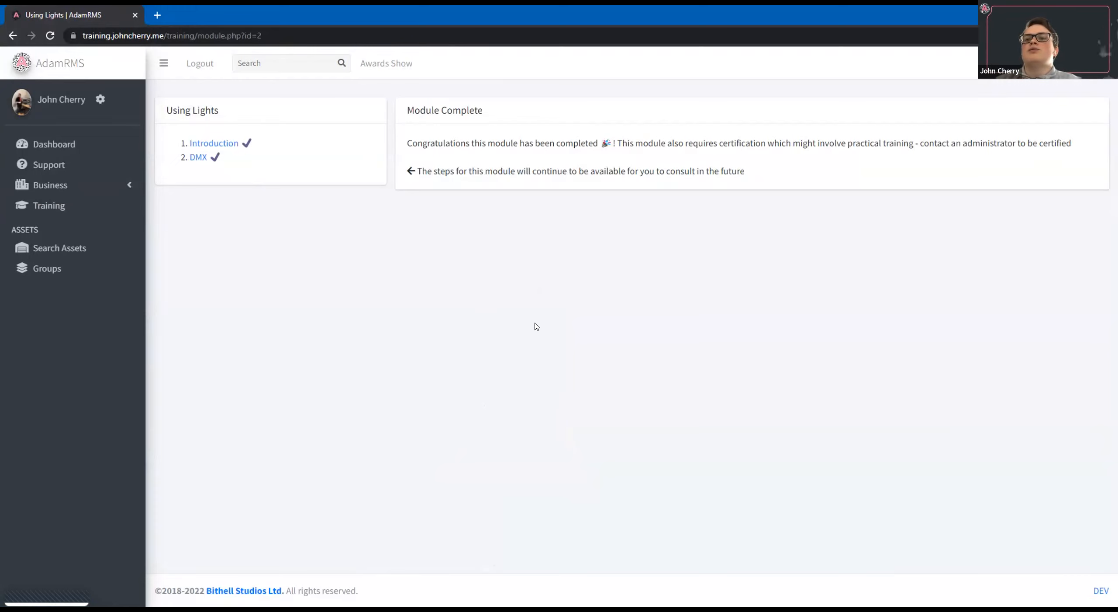
left_click_drag(617, 143, 769, 157)
left_click(775, 179)
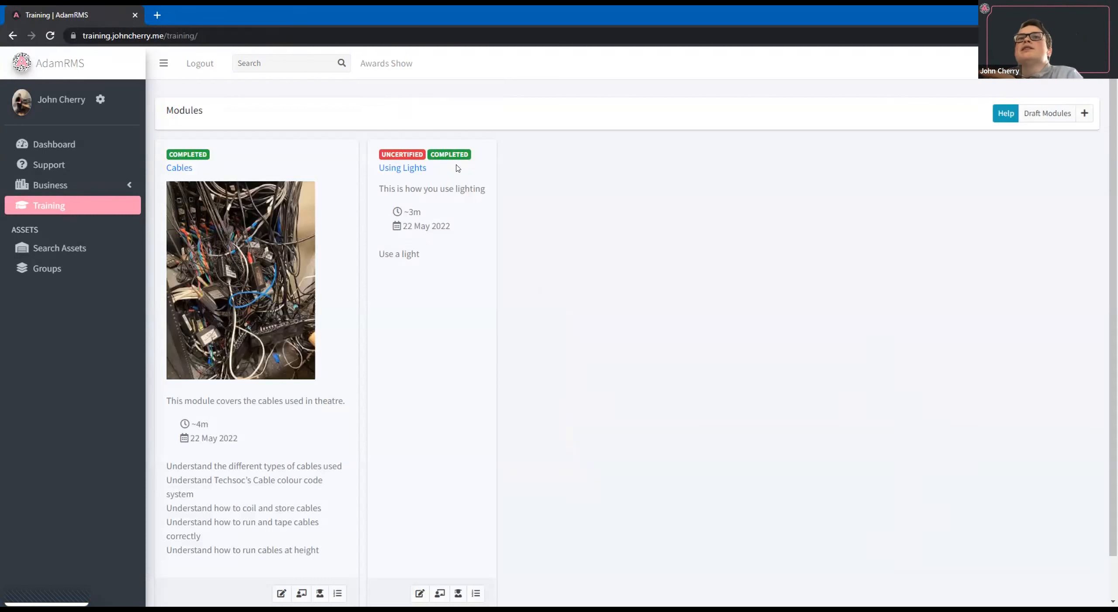
Open the Using Lights module's user list and certify the user who completed both steps with the comment "22/05/2022".
scroll(457, 312, "down", 1)
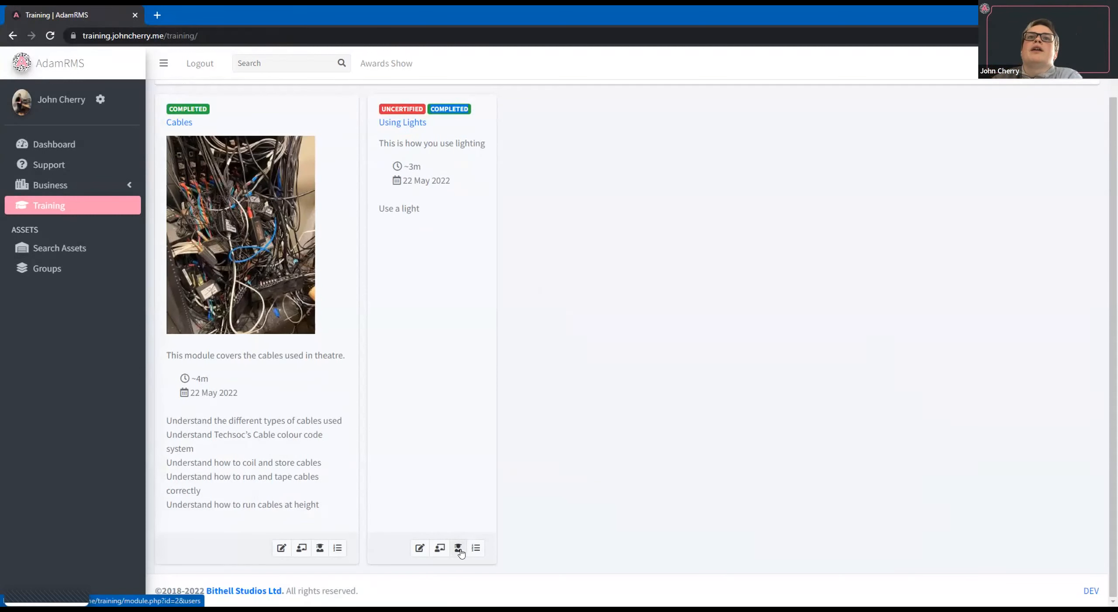
left_click(461, 550)
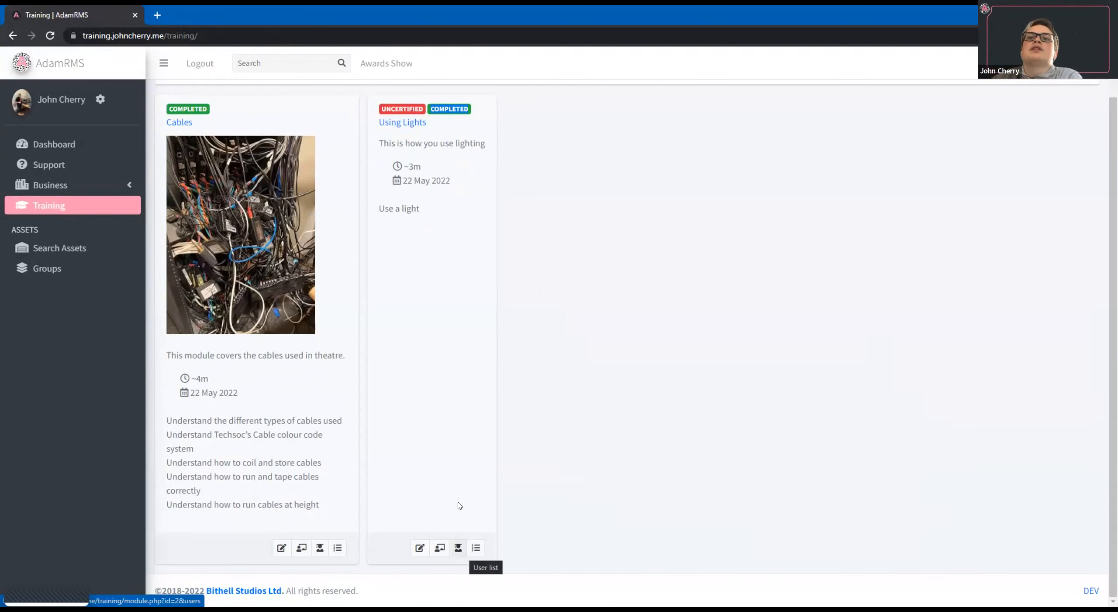
left_click(457, 548)
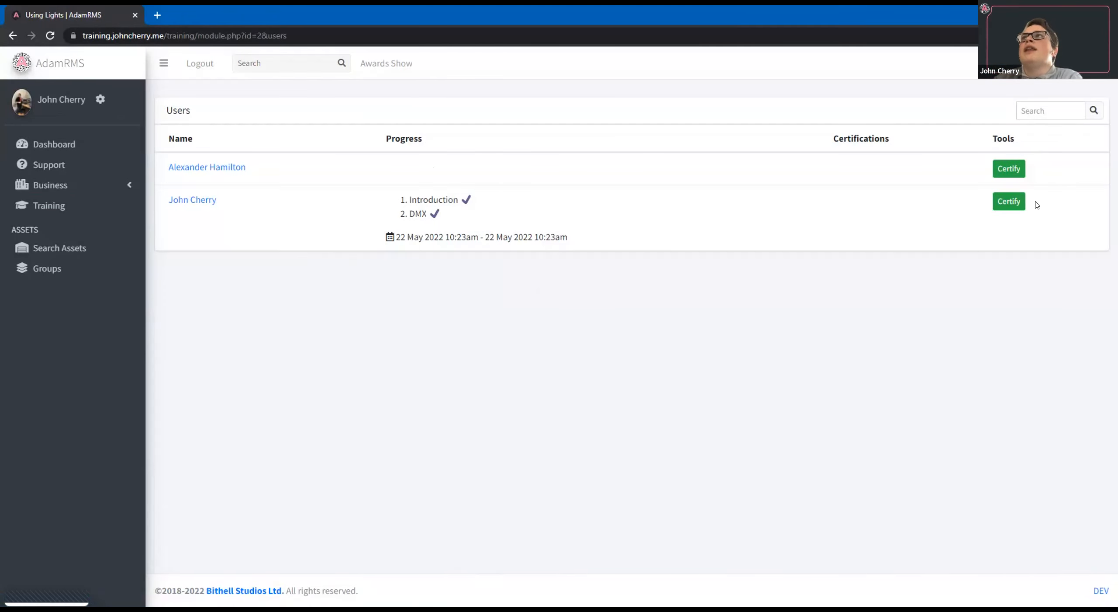
left_click(1001, 204)
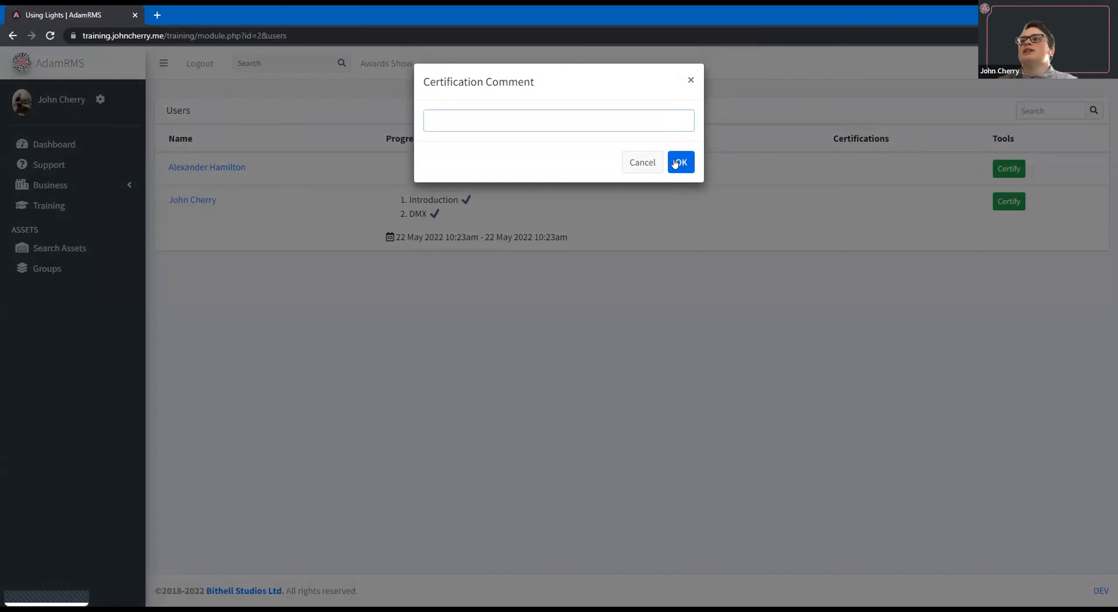
type("22/05/")
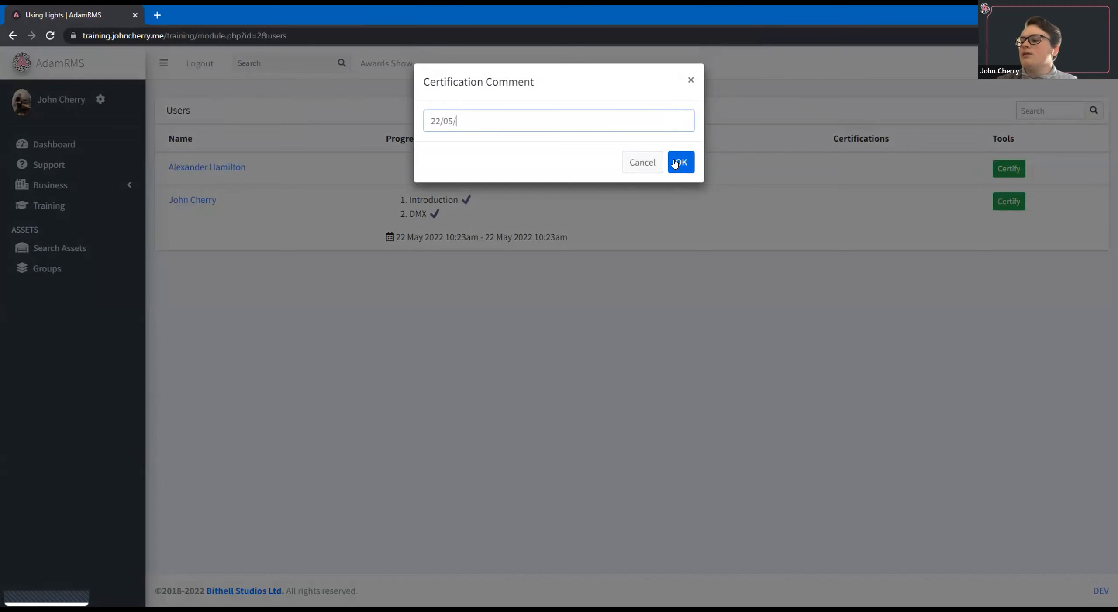
type("2022")
left_click(675, 163)
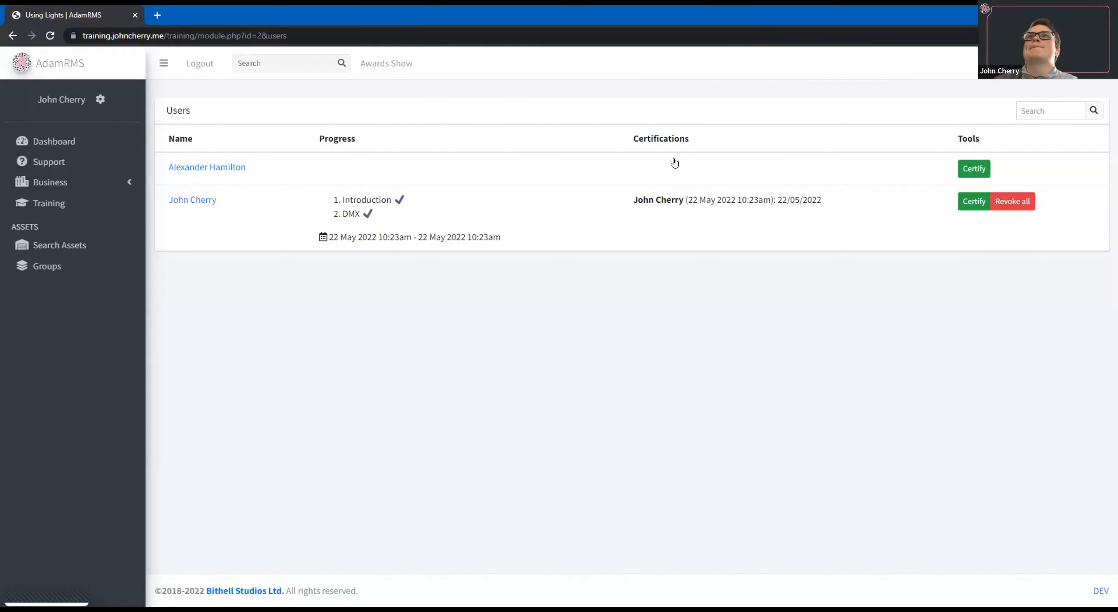
Examine the certification entry recorded for the certified user and return to the training modules.
left_click_drag(681, 200, 771, 200)
left_click(853, 198)
double_click(851, 195)
left_click(787, 314)
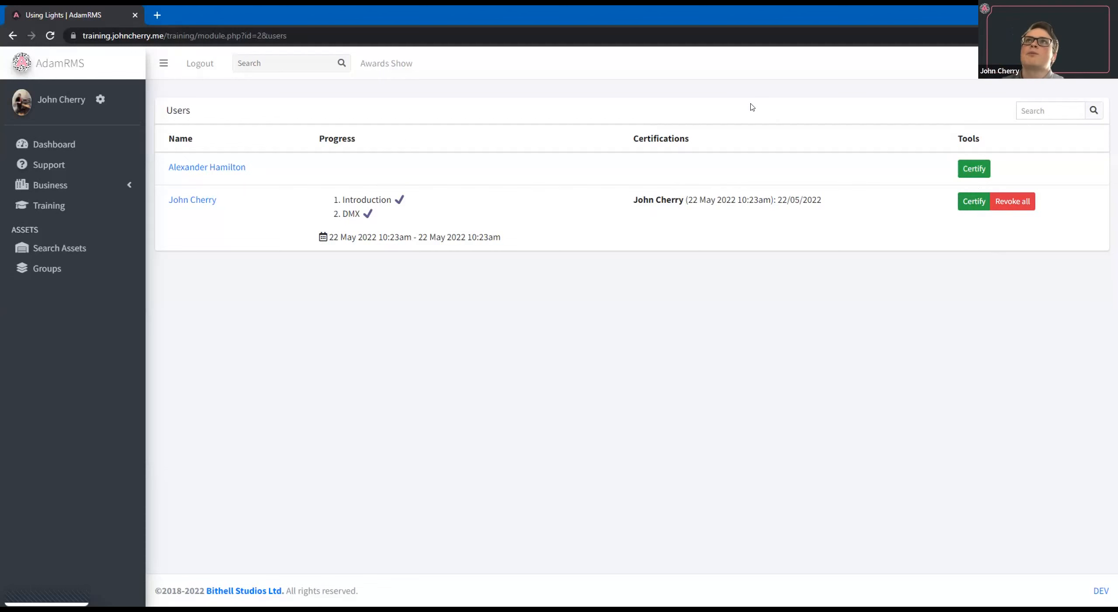
left_click(91, 208)
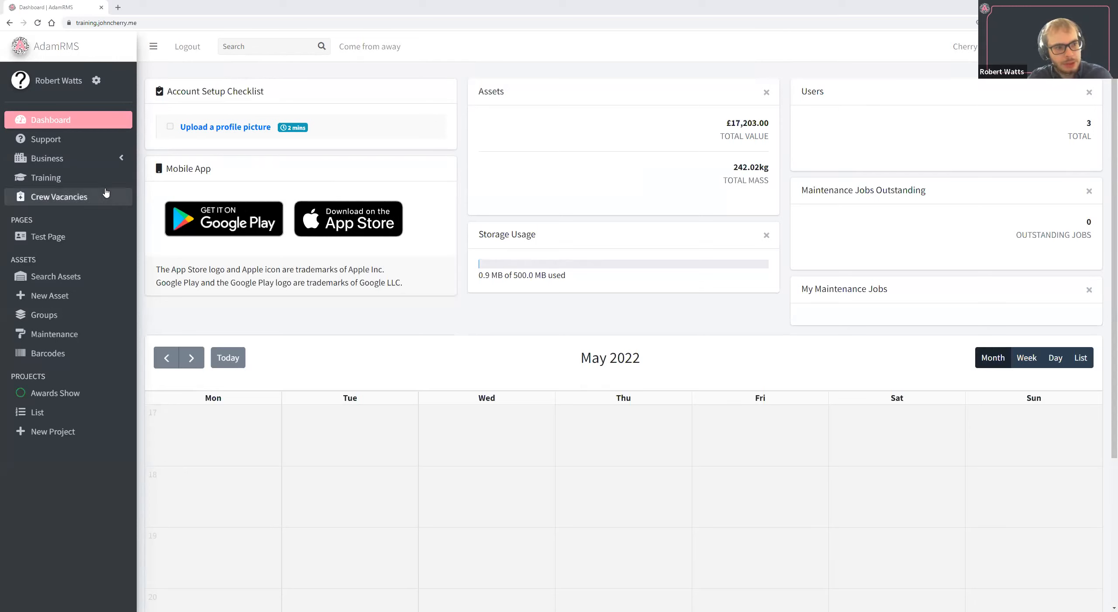
Open the CMS Pages list from the business settings.
left_click(91, 169)
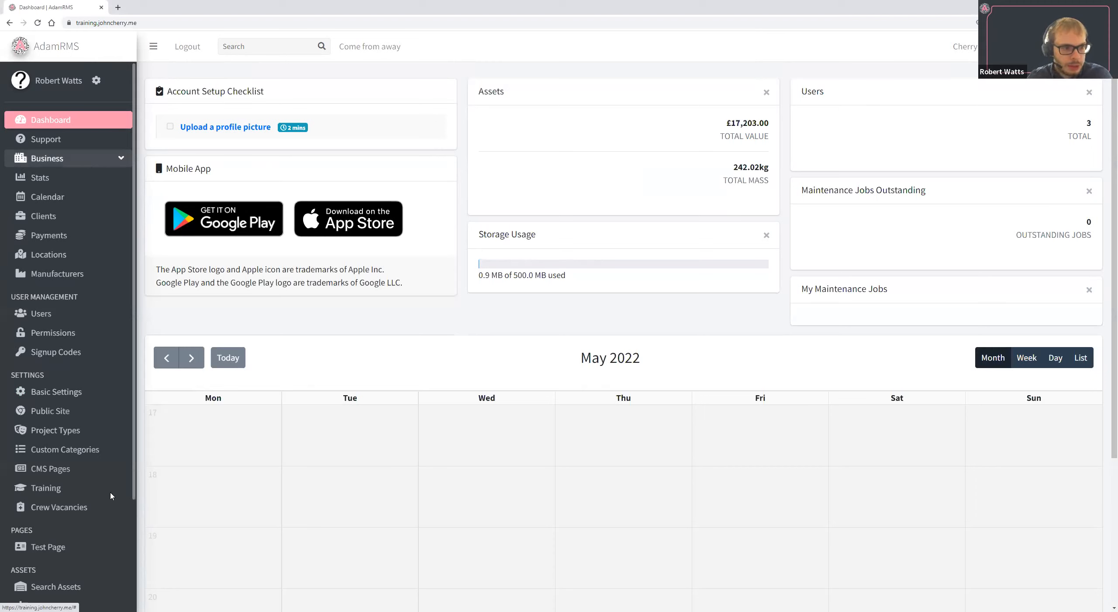
left_click(50, 470)
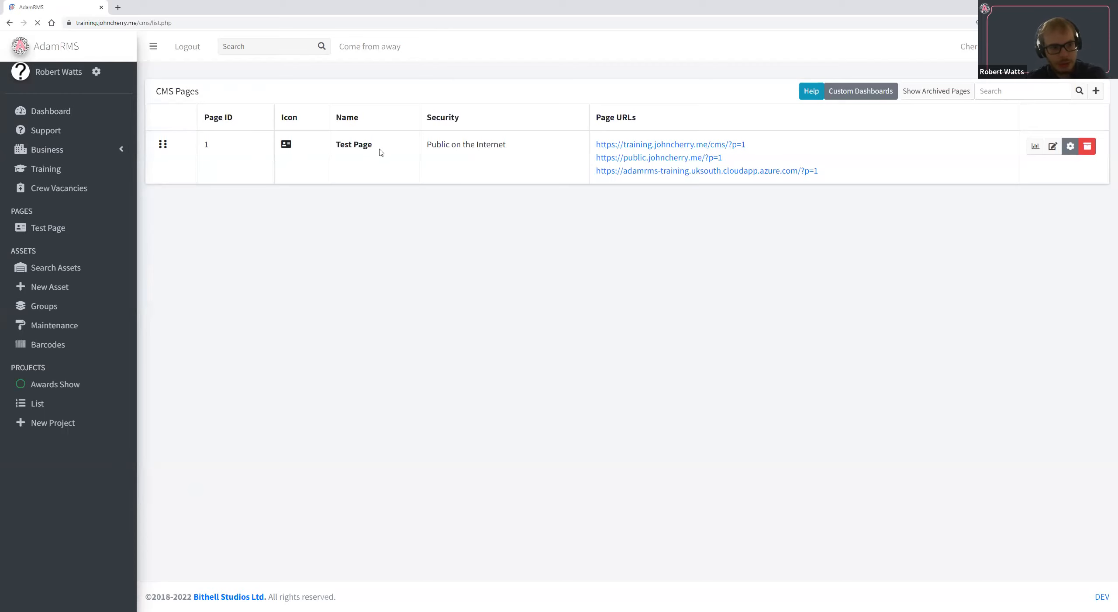
left_click(75, 150)
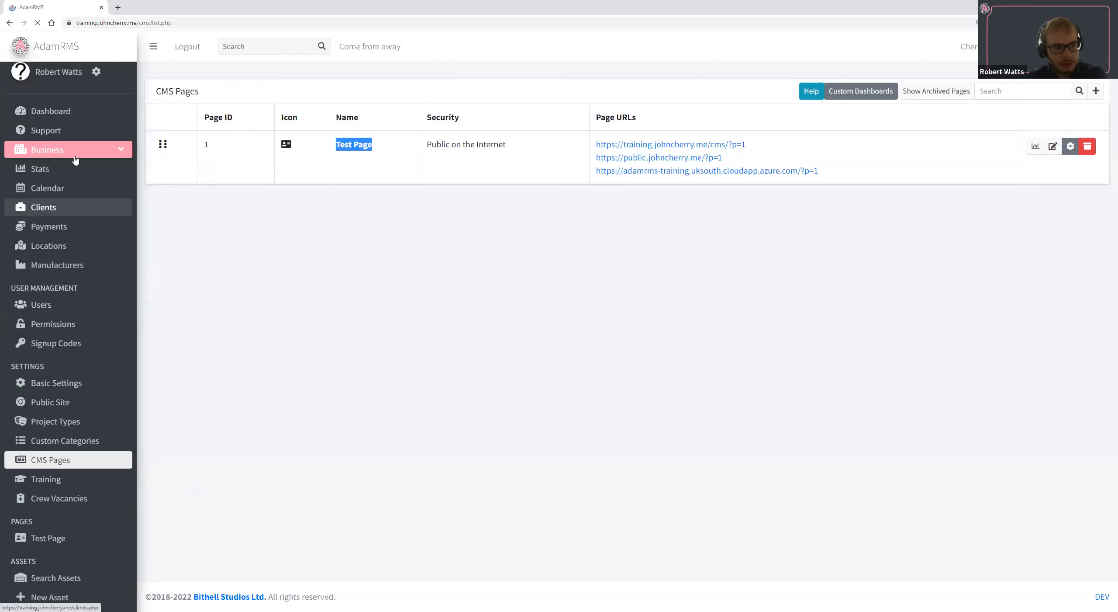
left_click(74, 159)
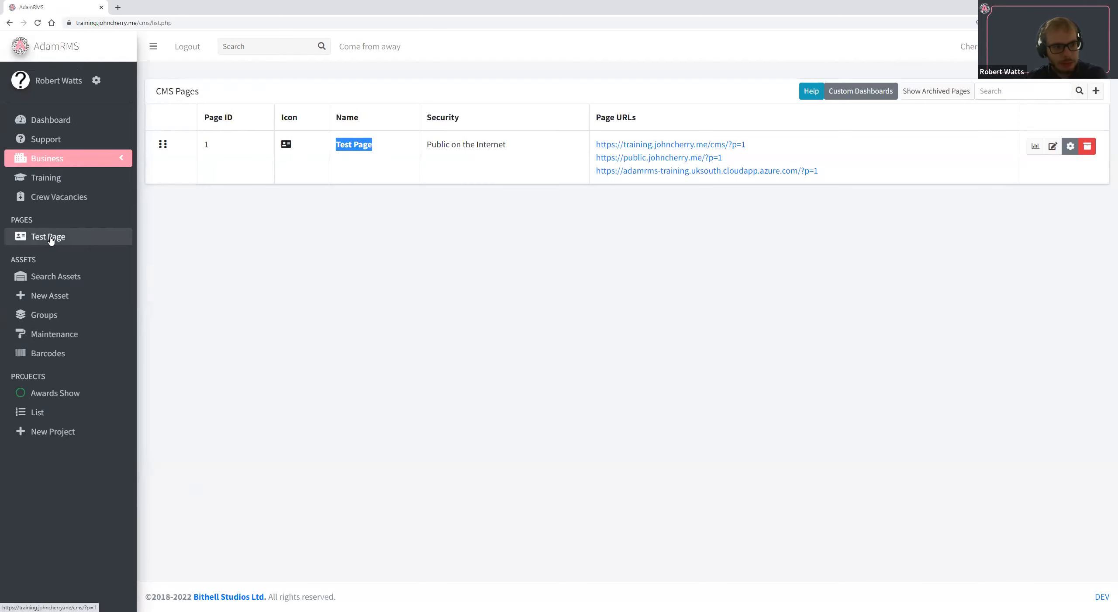
View the Test Page in a separate browser tab and examine the table on its card.
left_click(68, 236)
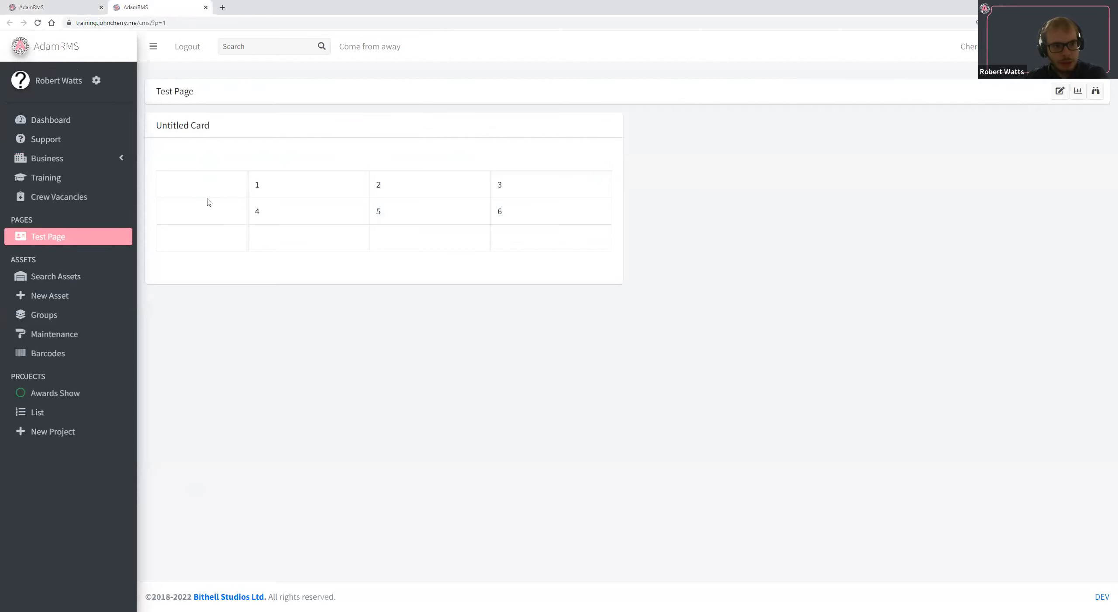
left_click_drag(253, 185, 451, 247)
left_click(451, 247)
Return to the CMS Pages list and examine the Test Page's security level and page URLs.
left_click(59, 5)
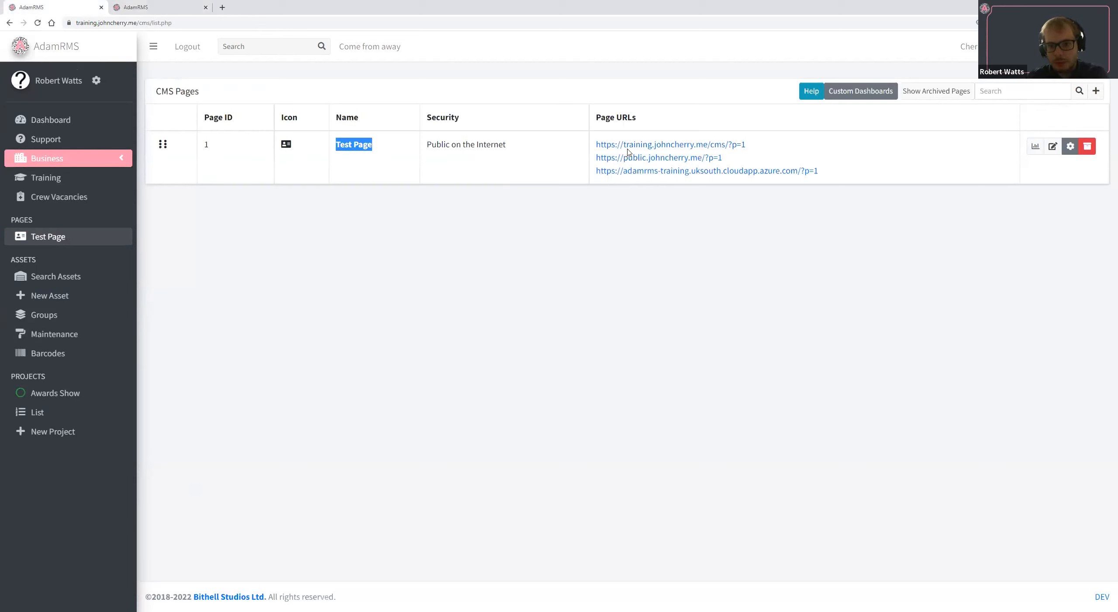
left_click_drag(507, 144, 424, 144)
triple_click(513, 159)
triple_click(394, 163)
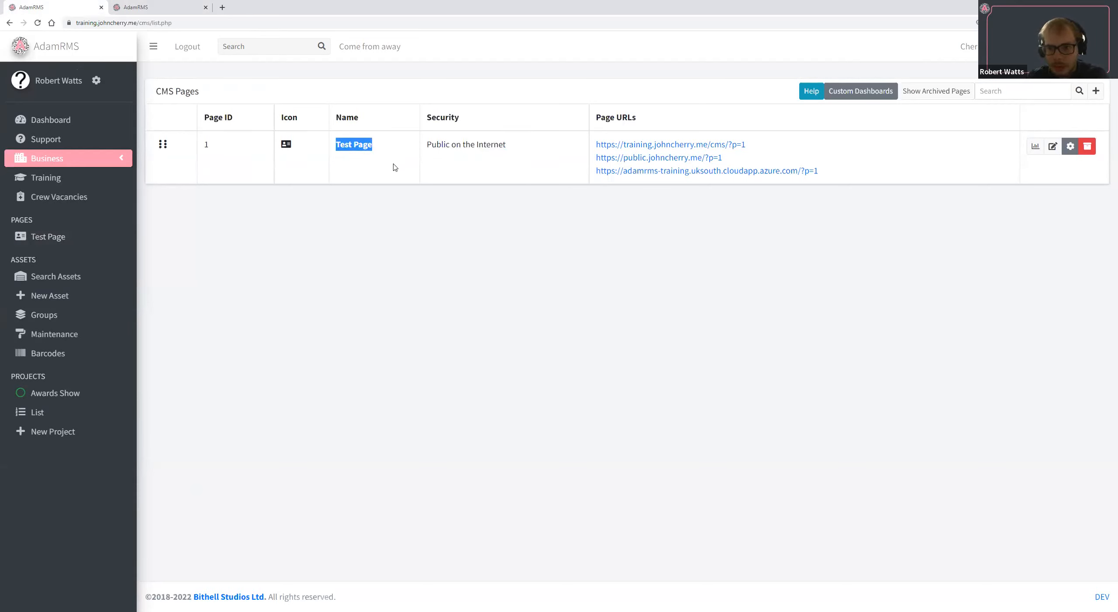
triple_click(448, 165)
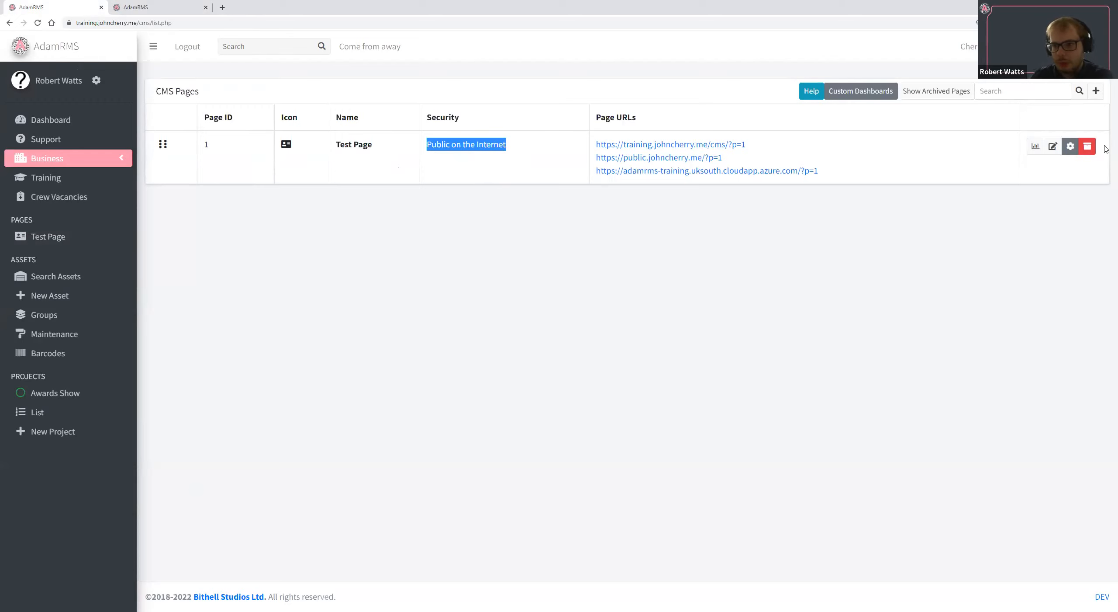
left_click(1025, 200)
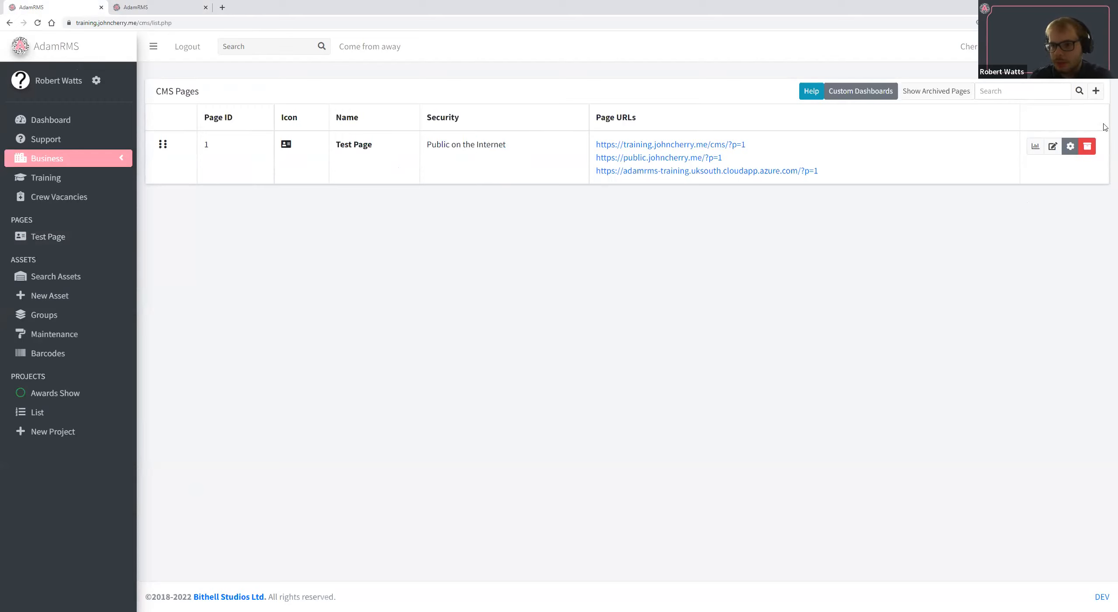
Start a new CMS page named Documentation with the description "How to do things".
left_click(1096, 91)
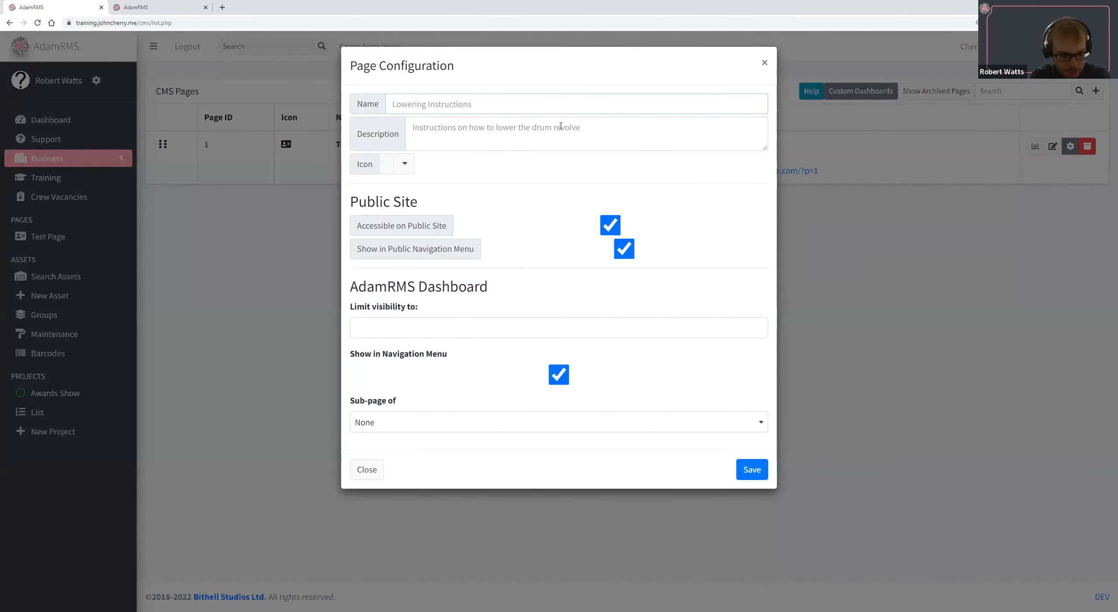
type("Documentation")
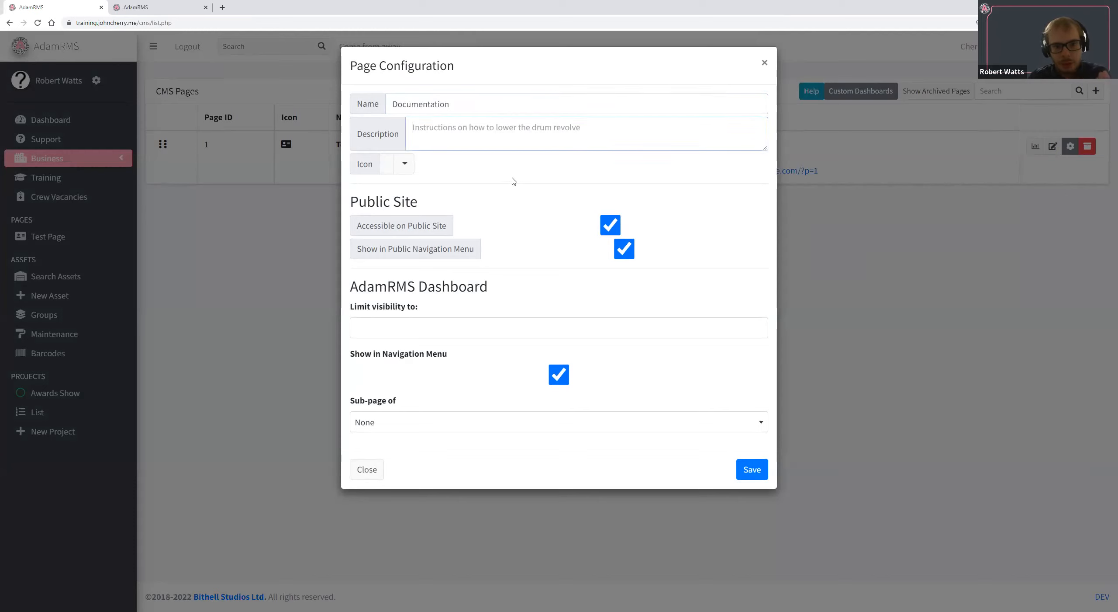
type("H")
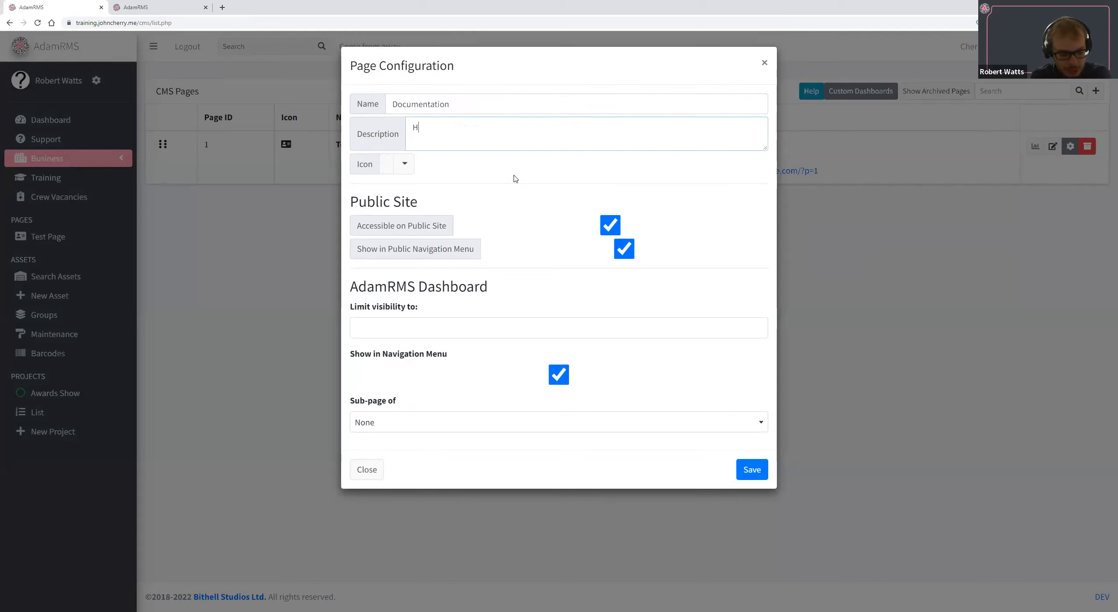
type("ow to do t")
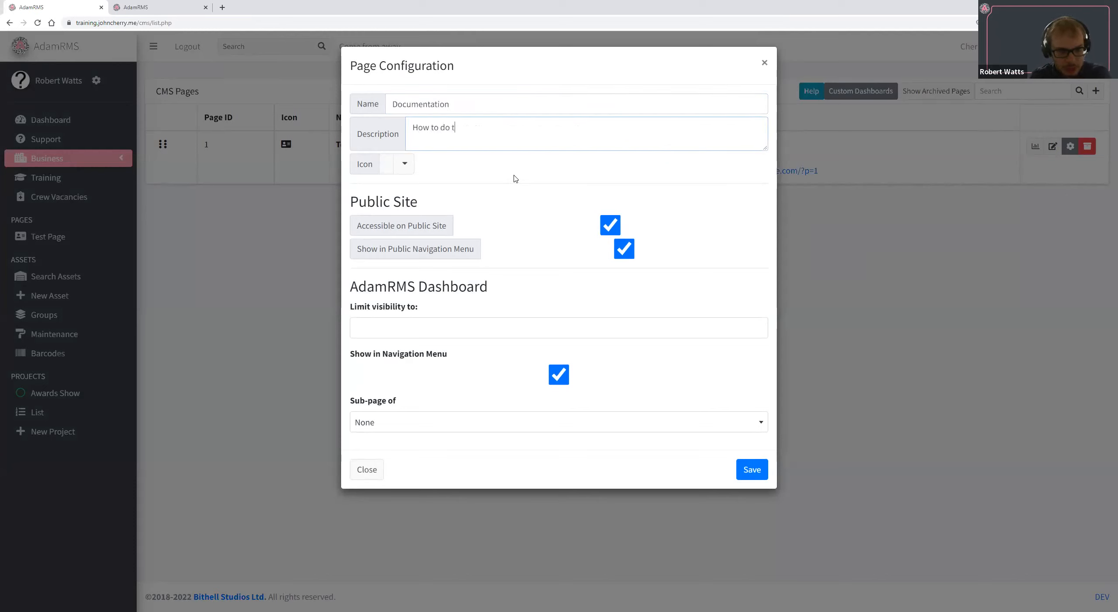
type("hings")
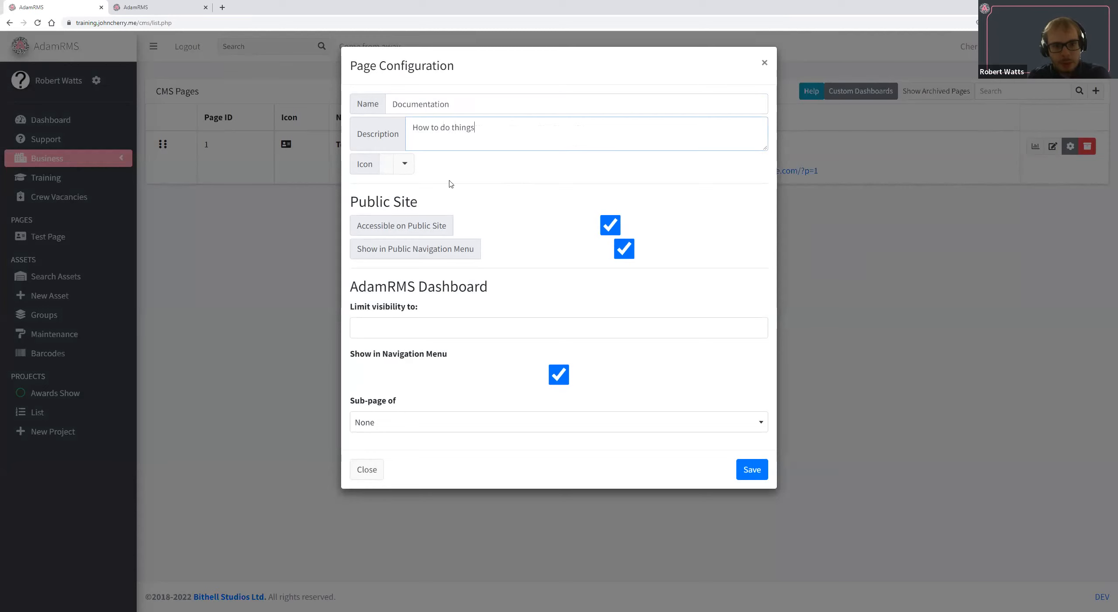
Find the train icon and assign it to the Documentation page.
left_click(404, 163)
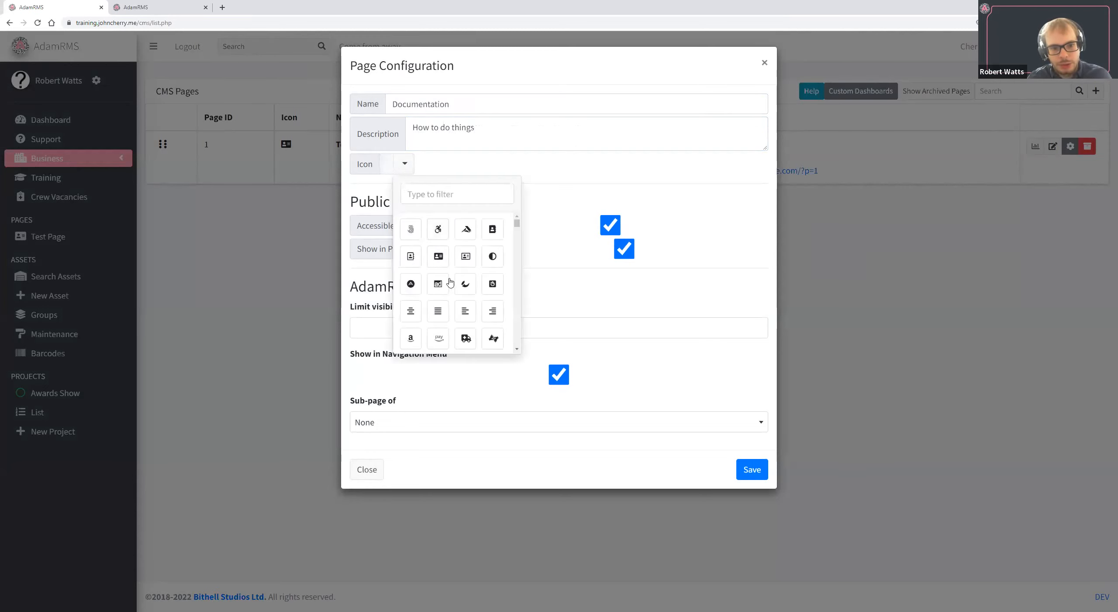
scroll(450, 282, "down", 3)
scroll(464, 282, "up", 3)
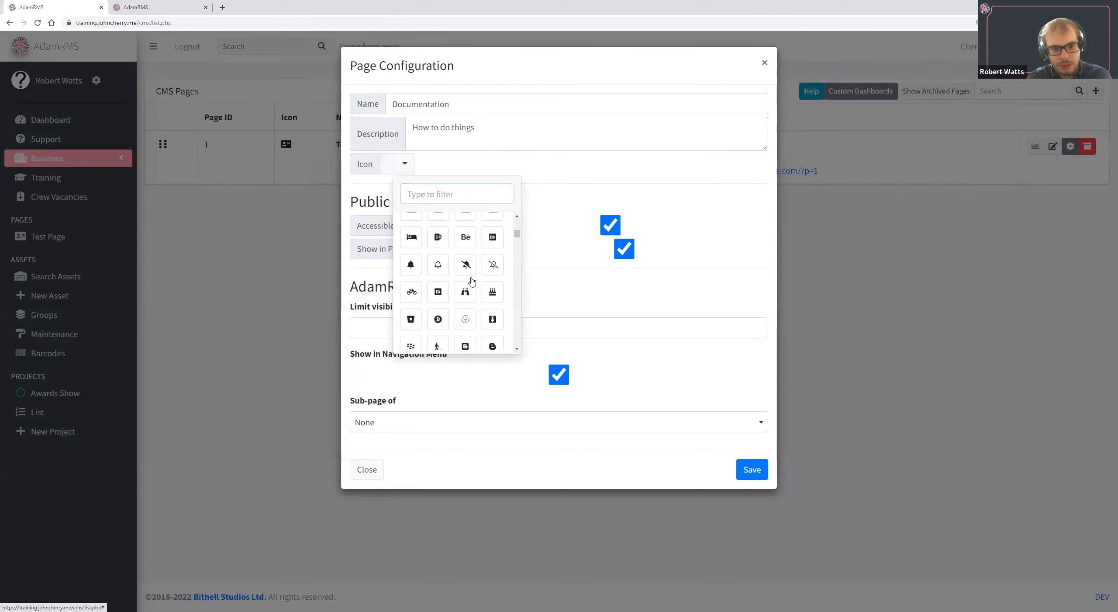
type("train")
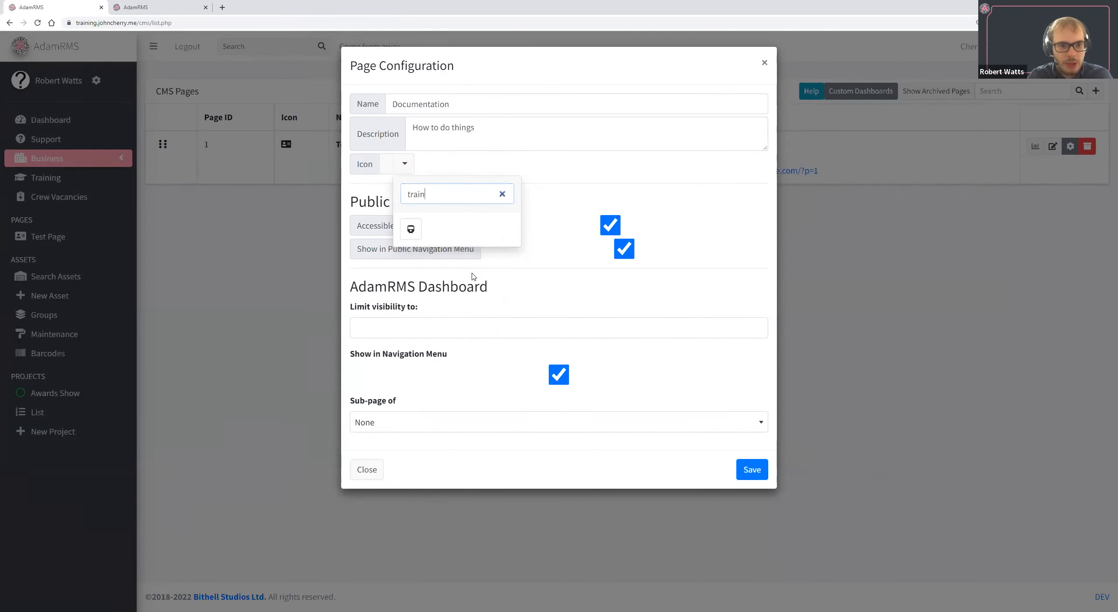
left_click(410, 238)
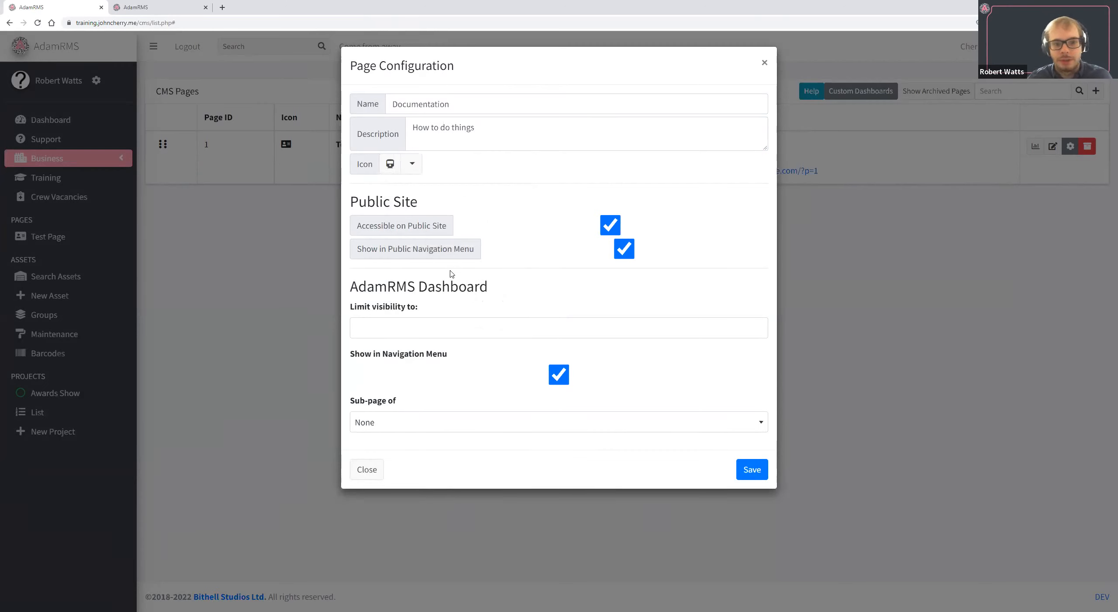
Turn off the Documentation page's accessibility on the public site.
left_click_drag(436, 204, 390, 192)
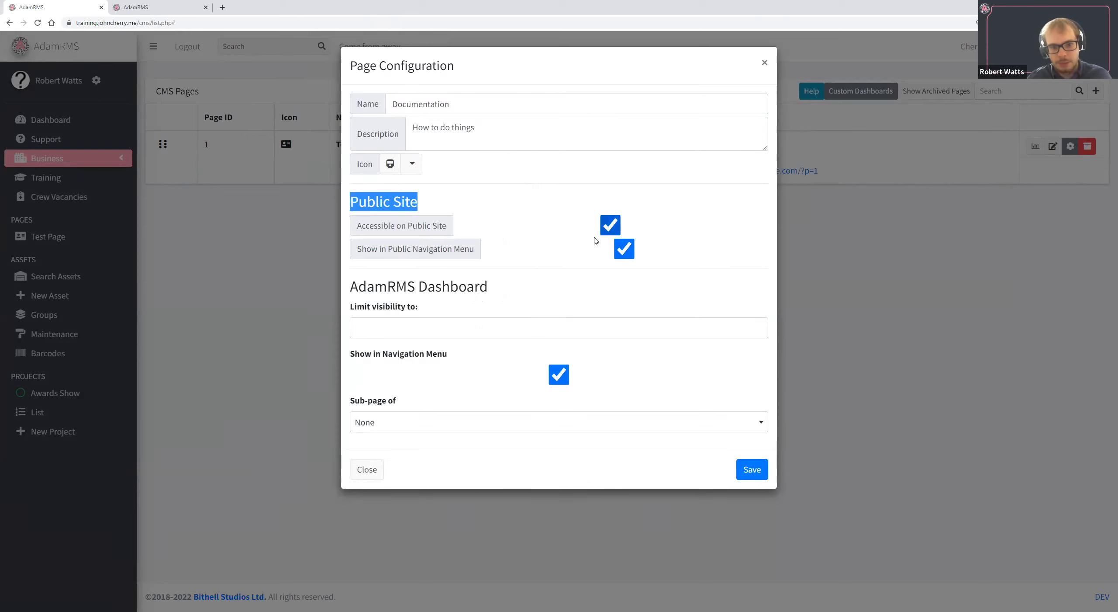
left_click(612, 231)
left_click(613, 233)
left_click(613, 233)
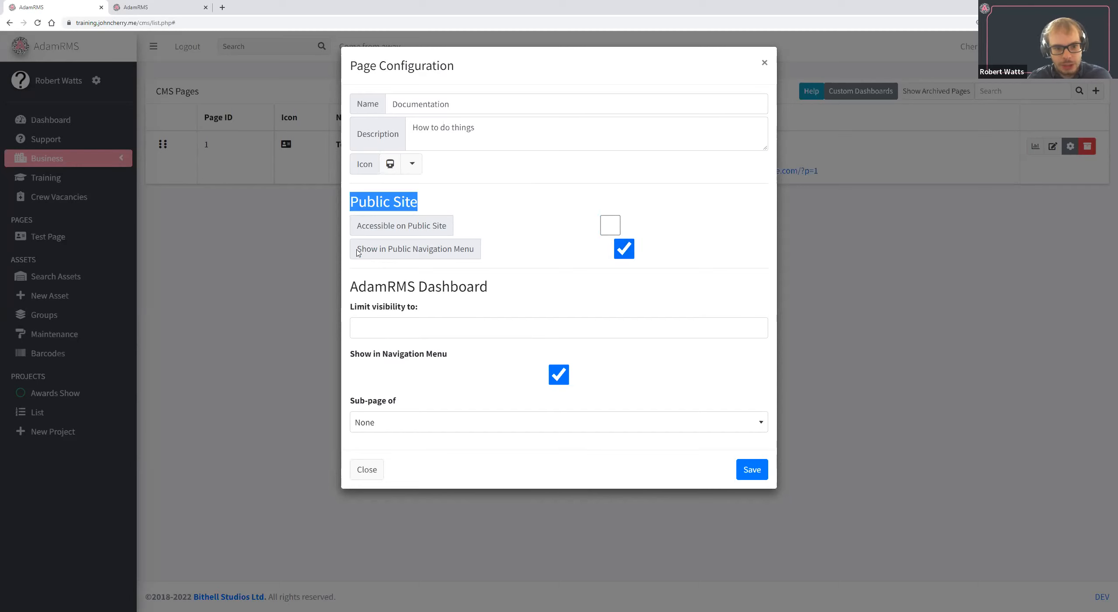
left_click_drag(359, 250, 479, 252)
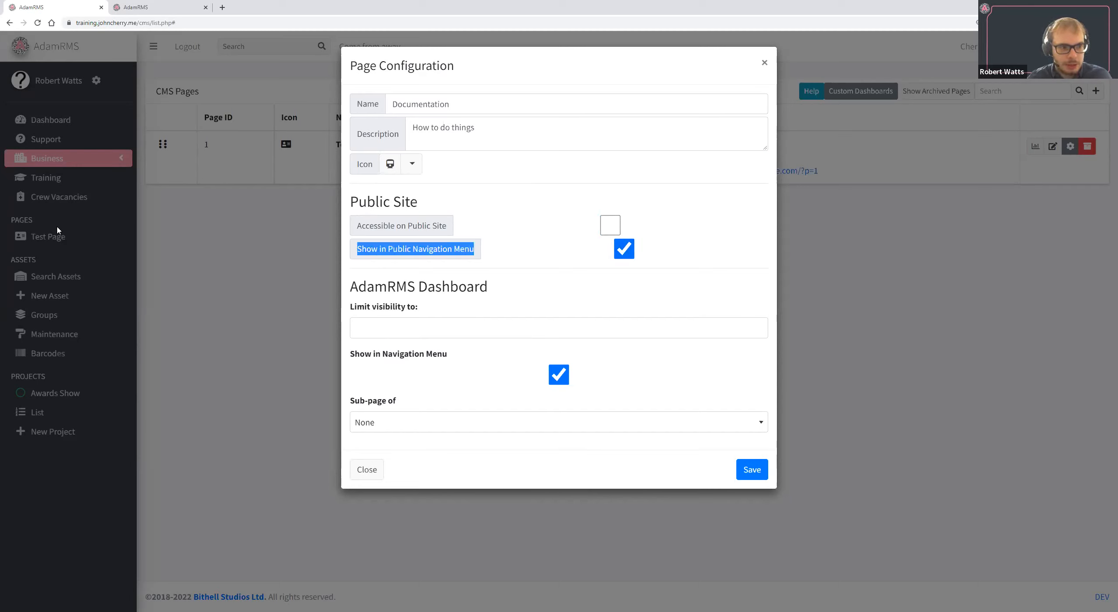
Limit the page's dashboard visibility to the Administrator and Project Manager roles.
left_click(544, 331)
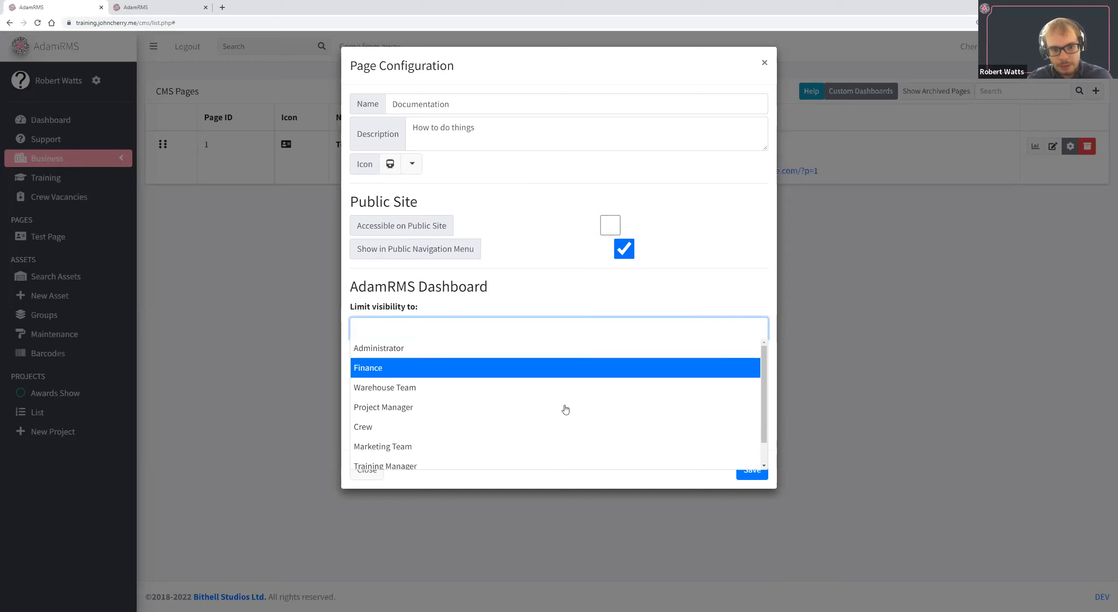
scroll(567, 407, "down", 1)
scroll(566, 403, "up", 1)
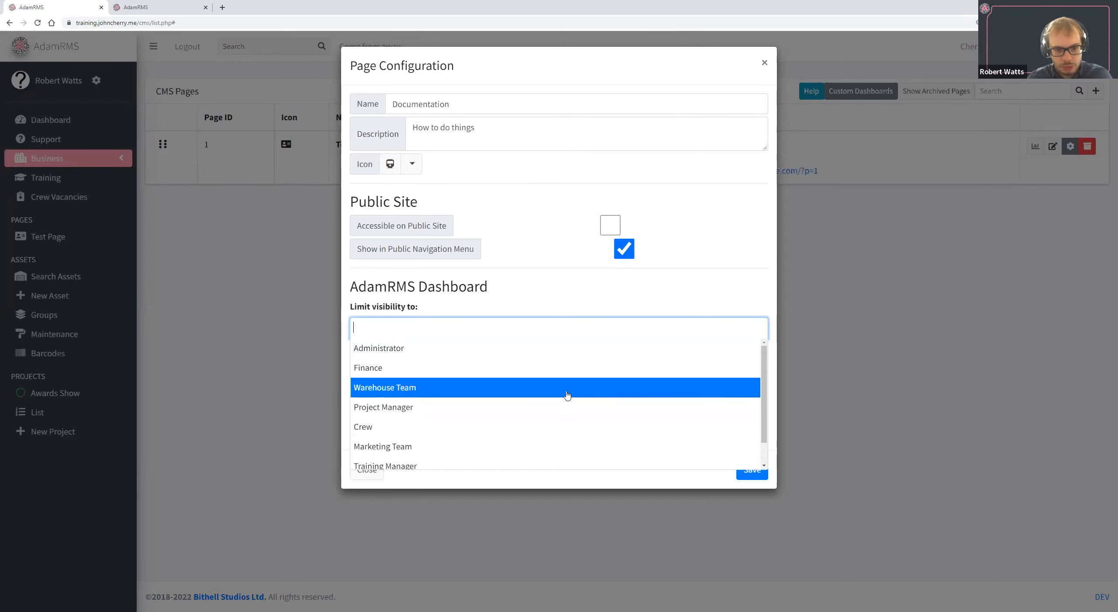
scroll(566, 393, "down", 1)
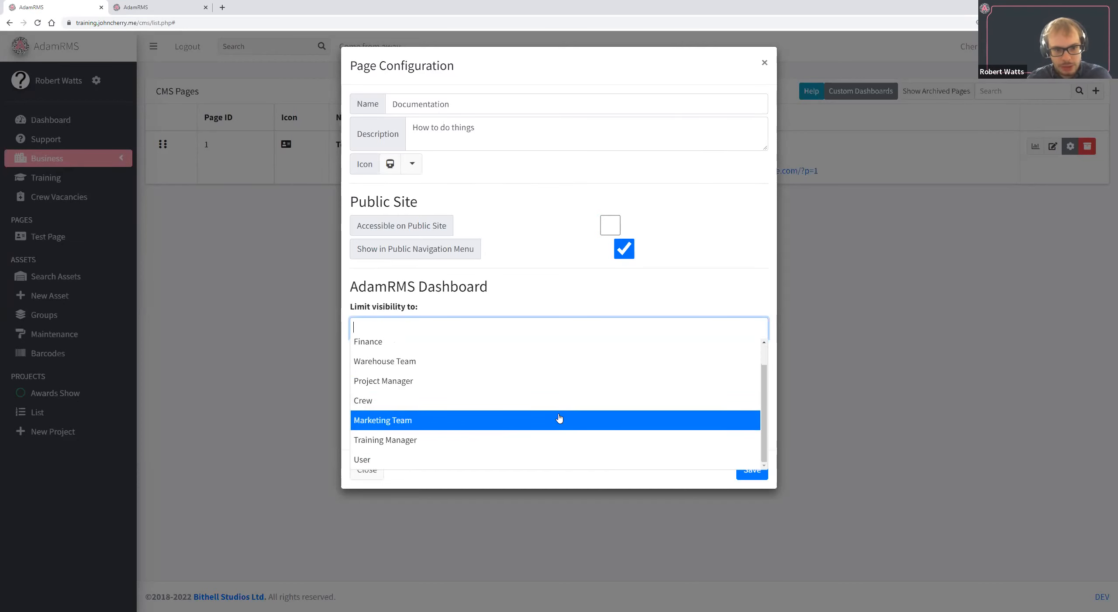
scroll(560, 413, "up", 1)
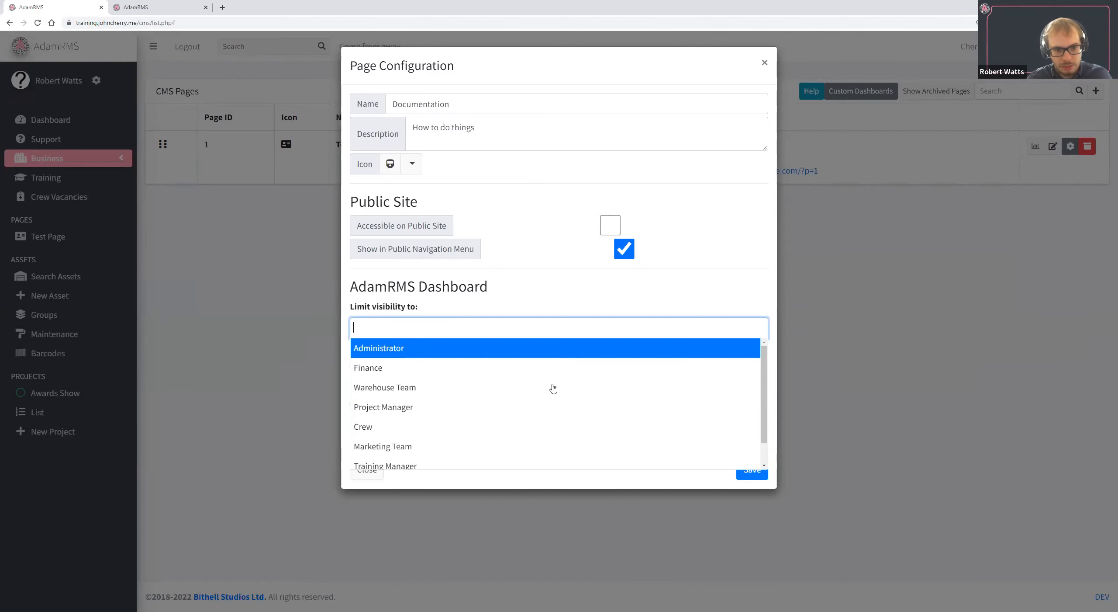
left_click(545, 352)
left_click(541, 331)
scroll(527, 406, "down", 1)
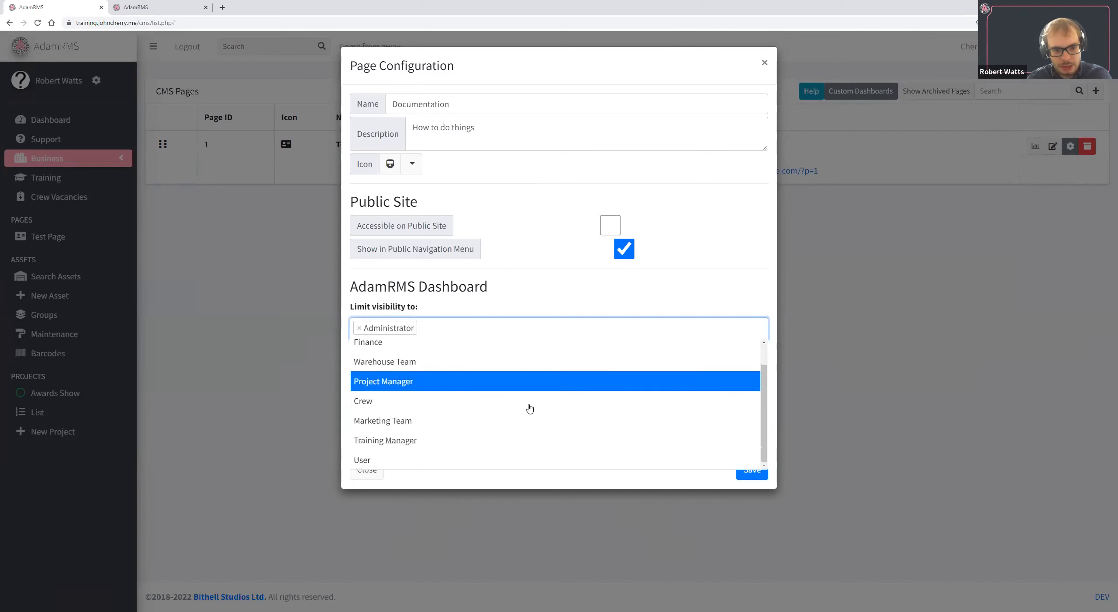
left_click(535, 386)
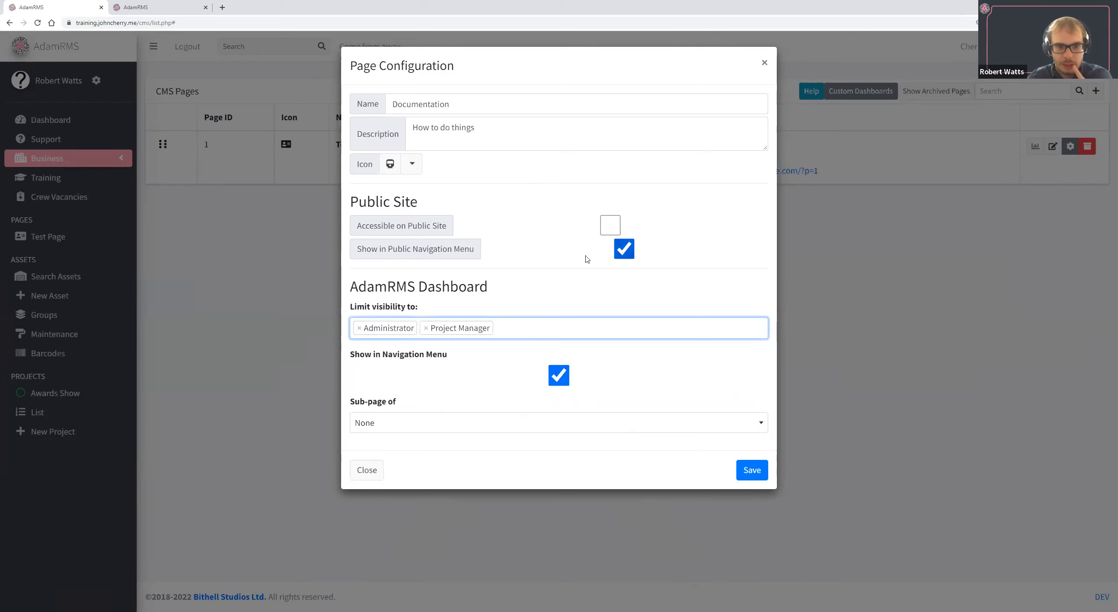
Hide the page from the public navigation menu, keep None as its parent page, and save it.
left_click(624, 248)
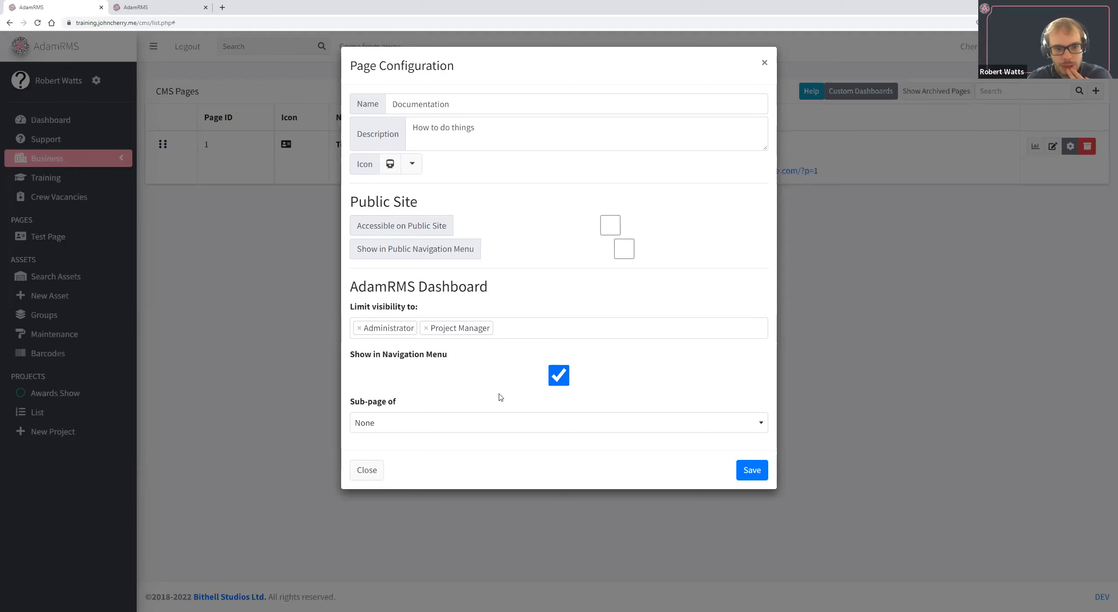
left_click(570, 426)
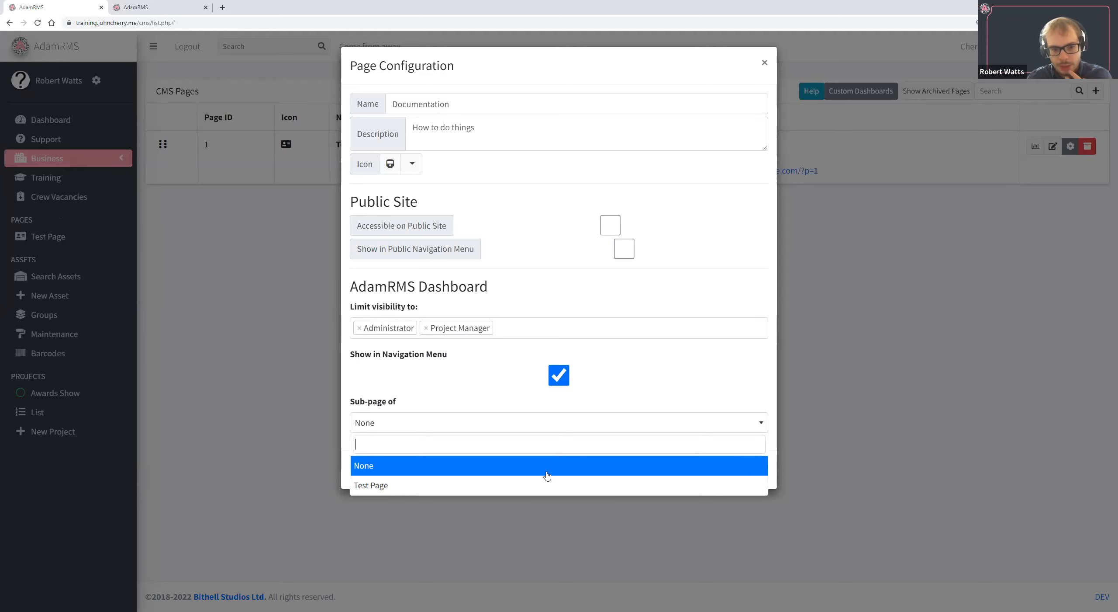
left_click(702, 421)
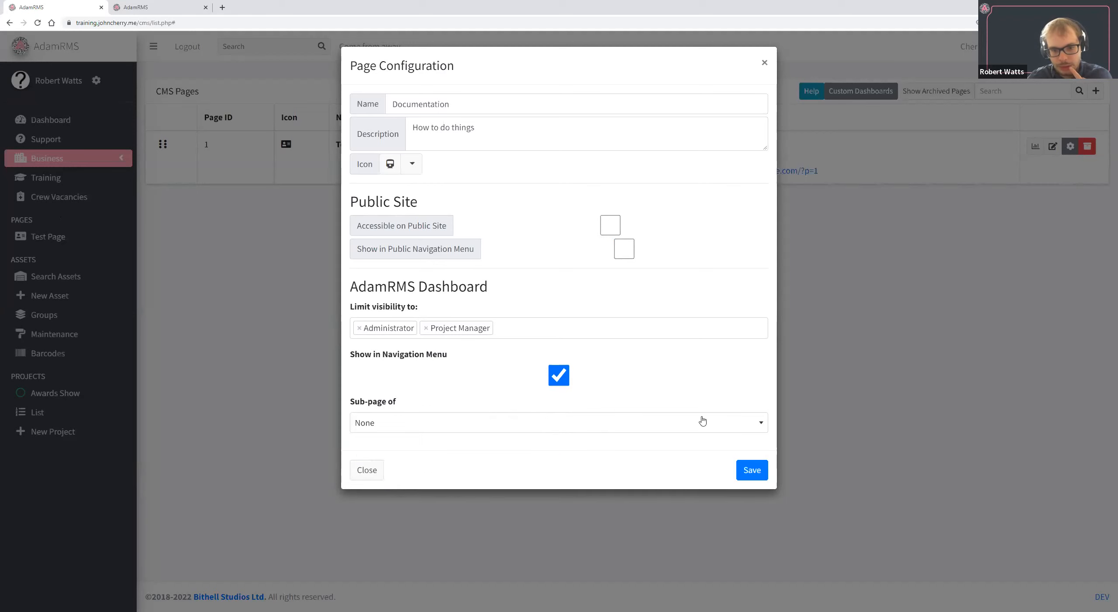
left_click(756, 472)
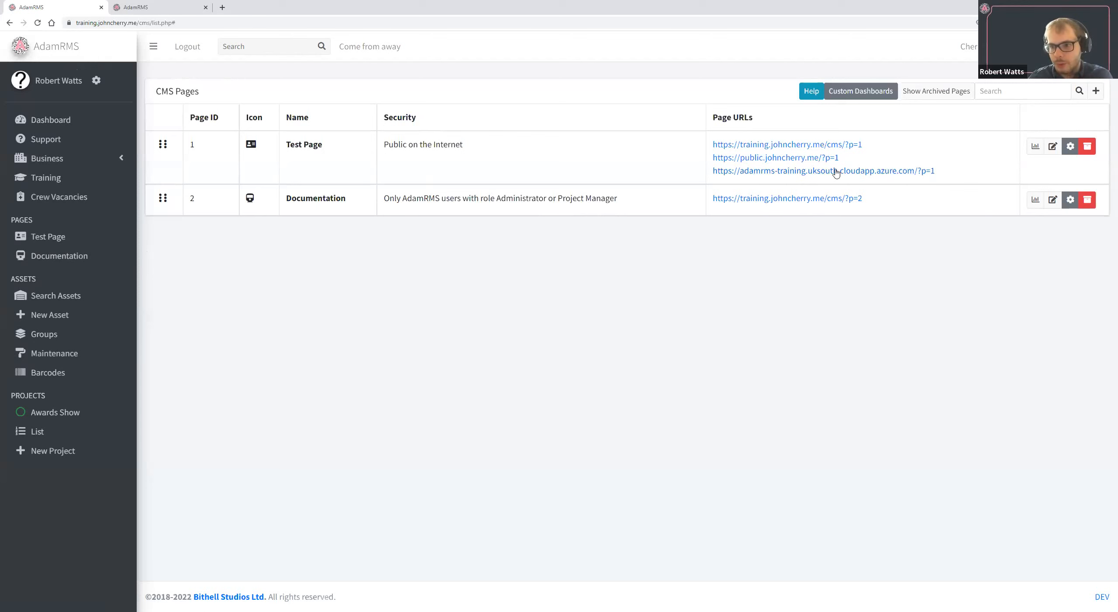
Check the Documentation page's configuration, then open its content editor in a separate browser tab, replacing the old Test Page tab.
left_click(1068, 201)
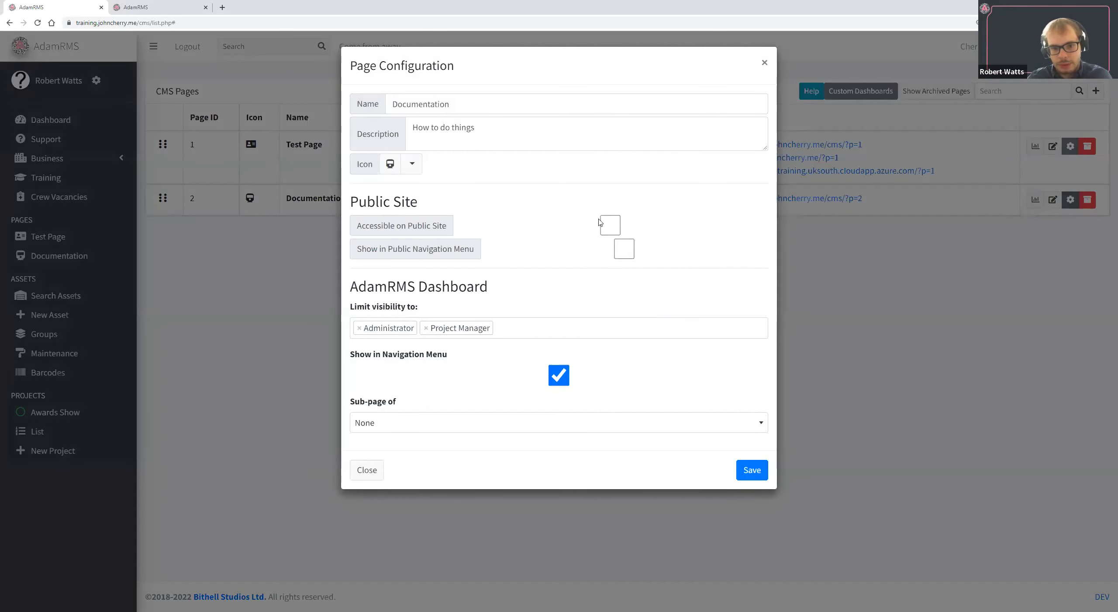
left_click(951, 291)
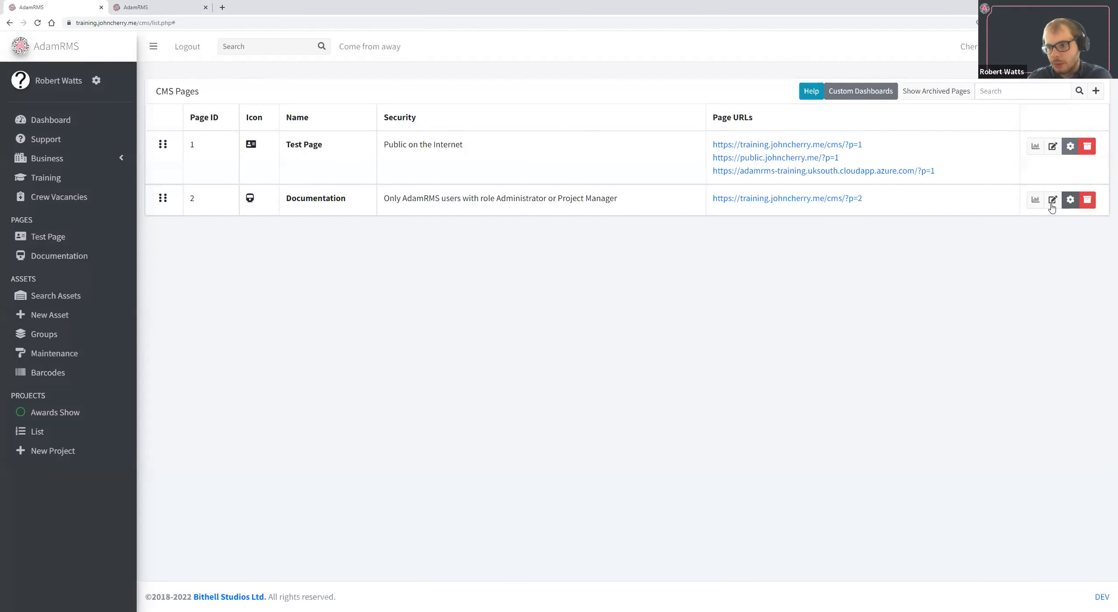
middle_click(1053, 205)
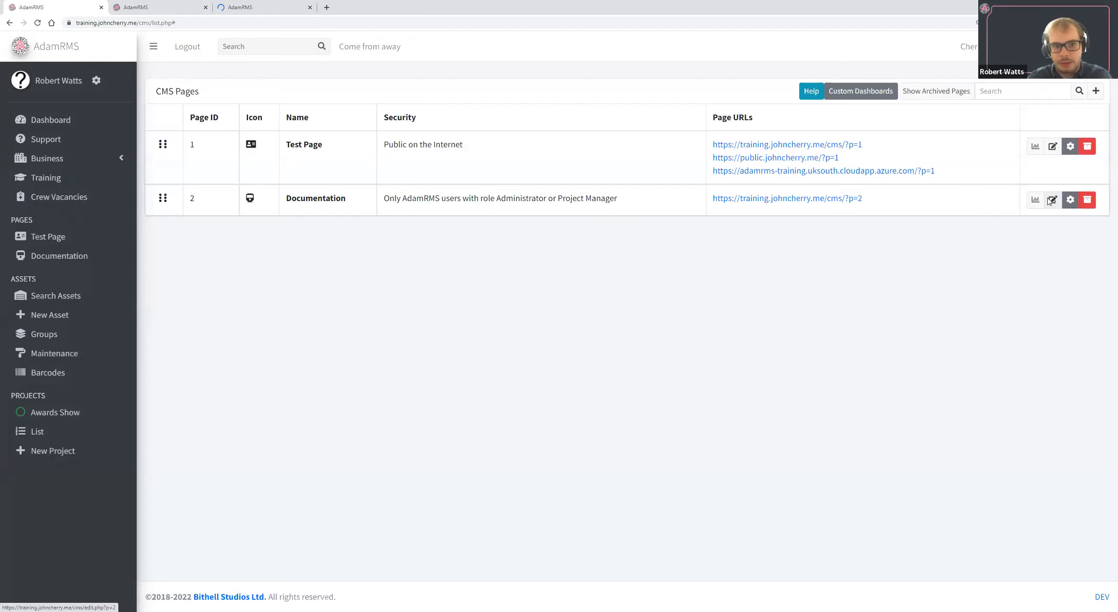
left_click(197, 7)
left_click(206, 7)
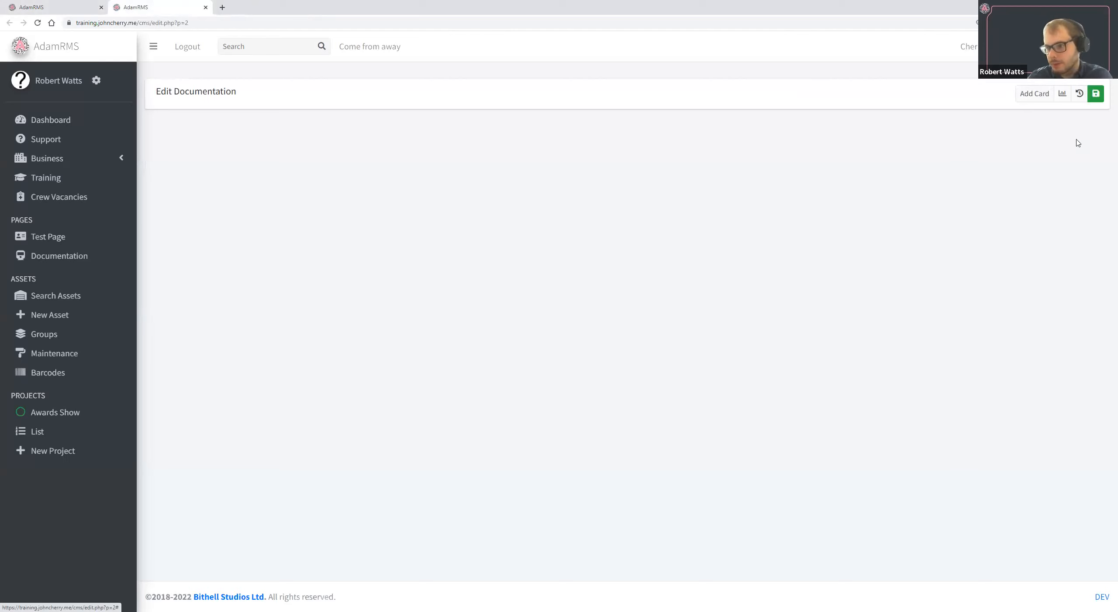
Add a Custom Card to the Documentation page.
left_click(1033, 93)
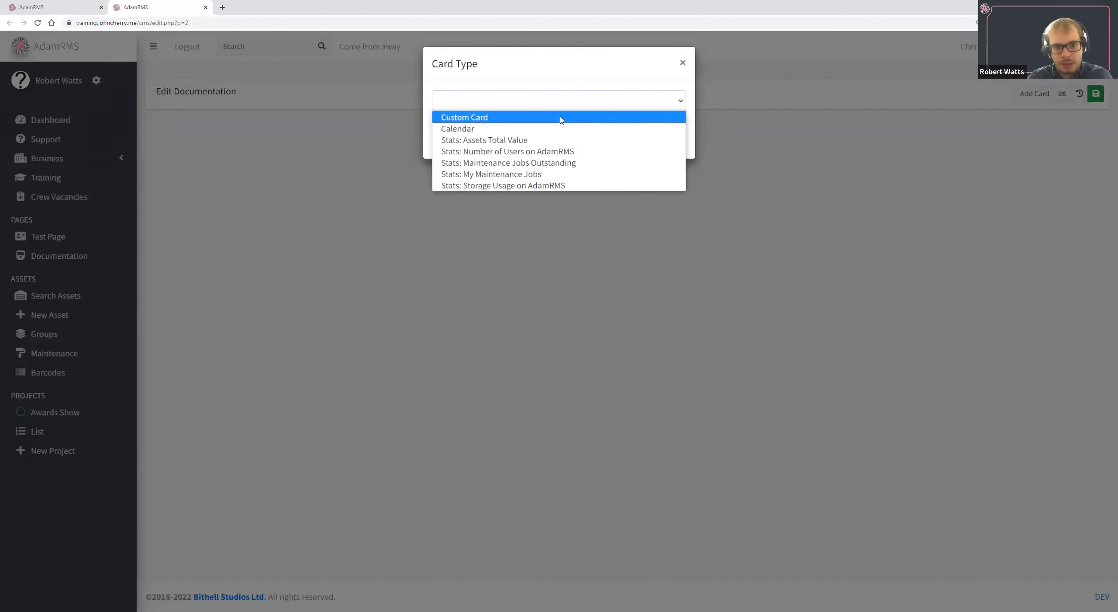
left_click(647, 118)
left_click(673, 140)
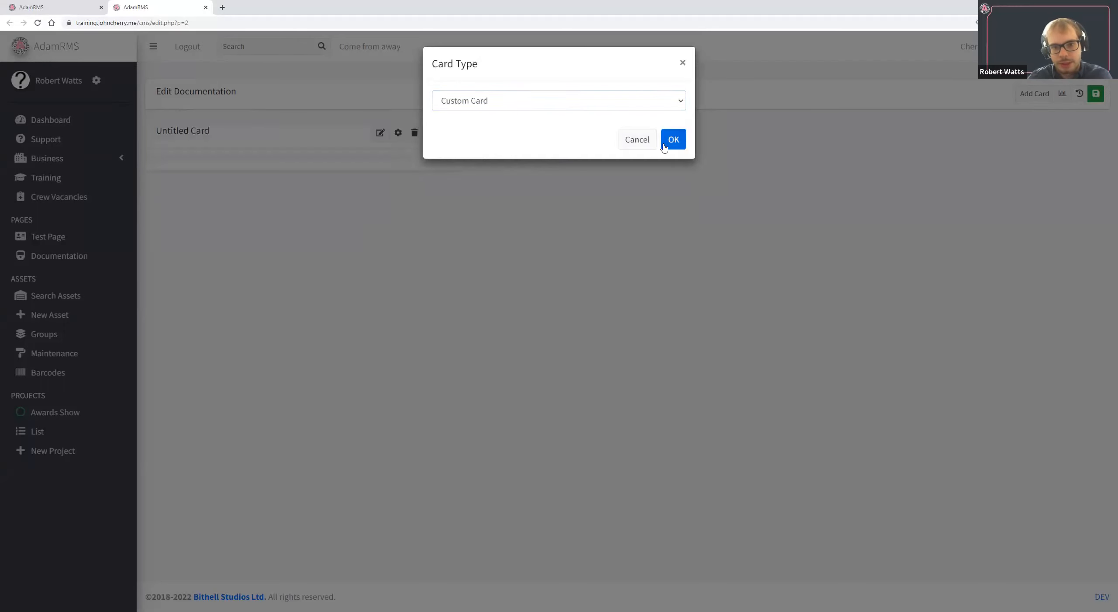
Enter "This is some docs" as the new card's content and save it.
left_click(381, 134)
left_click(519, 341)
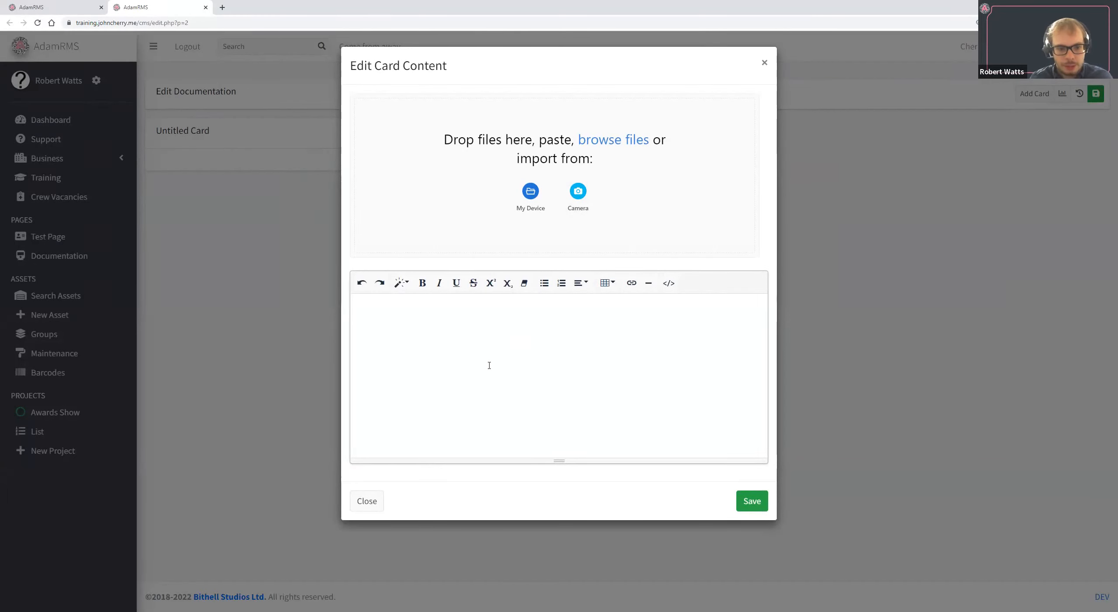
type("This ")
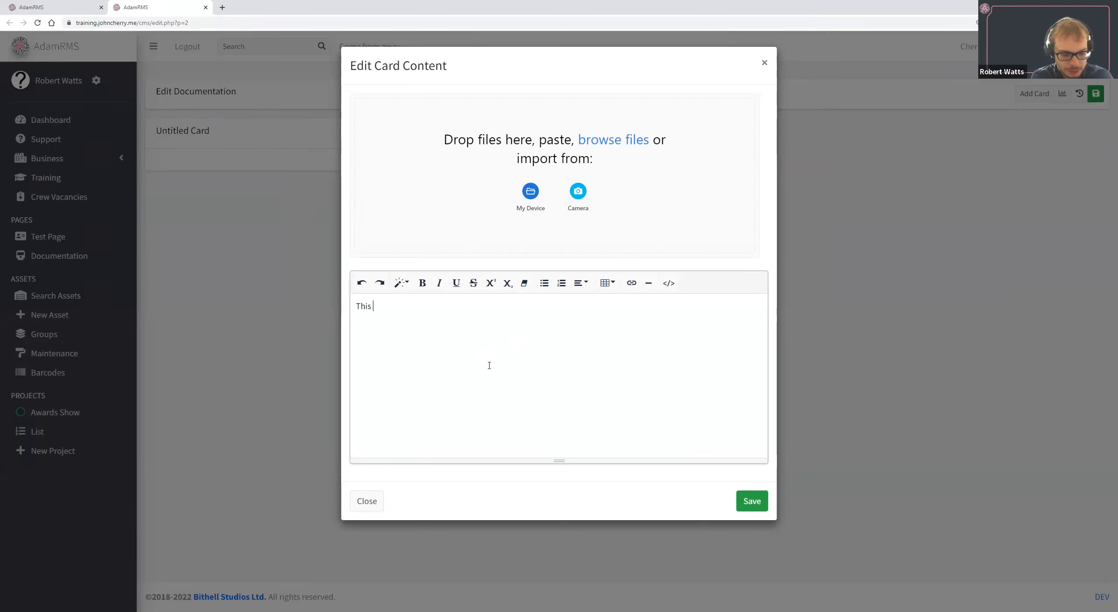
type("is some docs")
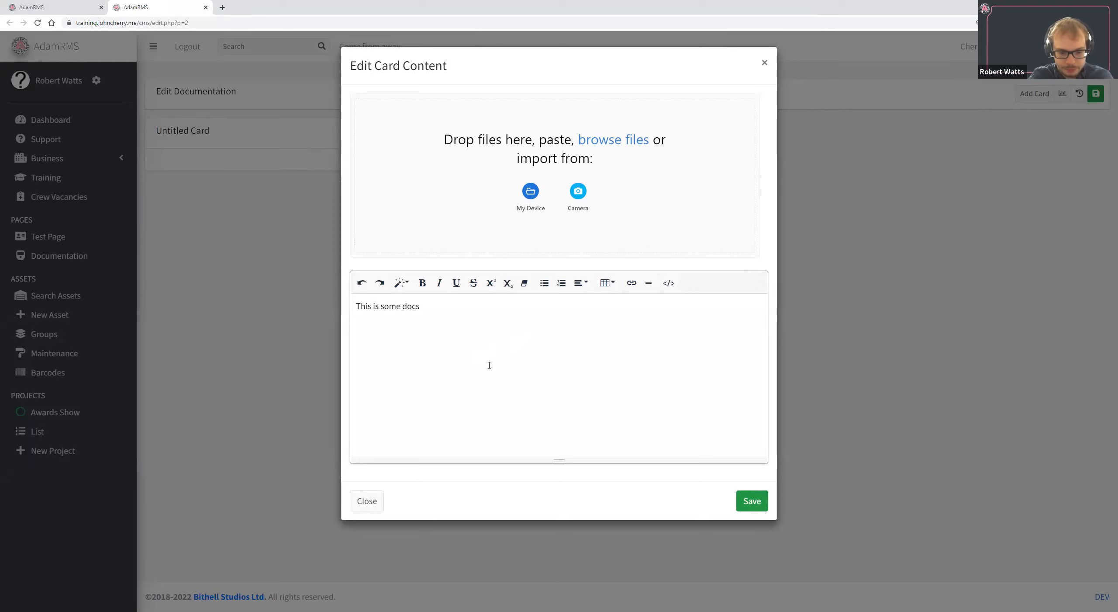
left_click(752, 502)
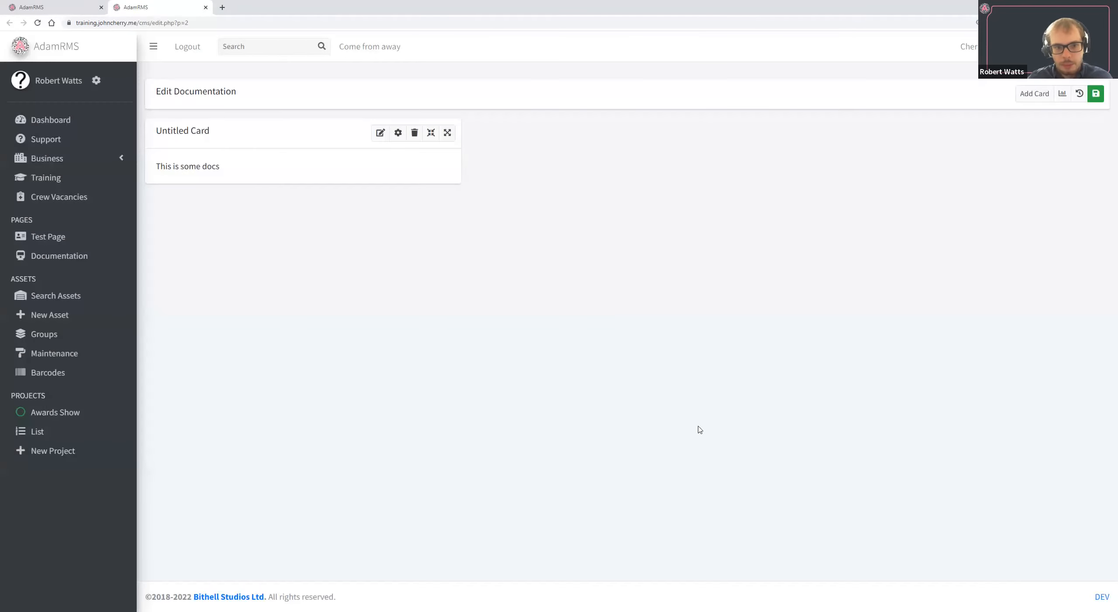
Configure the Documentation card with the title "Mac 700 Docs", Primary color and the Color as Card Top Background style, and save it.
left_click(398, 132)
triple_click(449, 128)
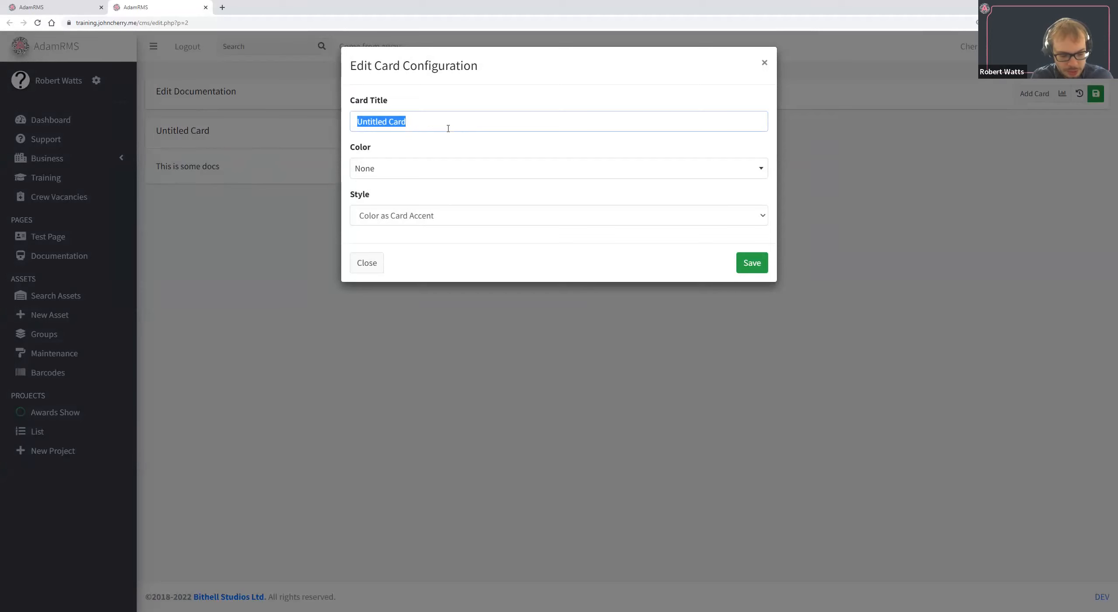
key("BackSpace")
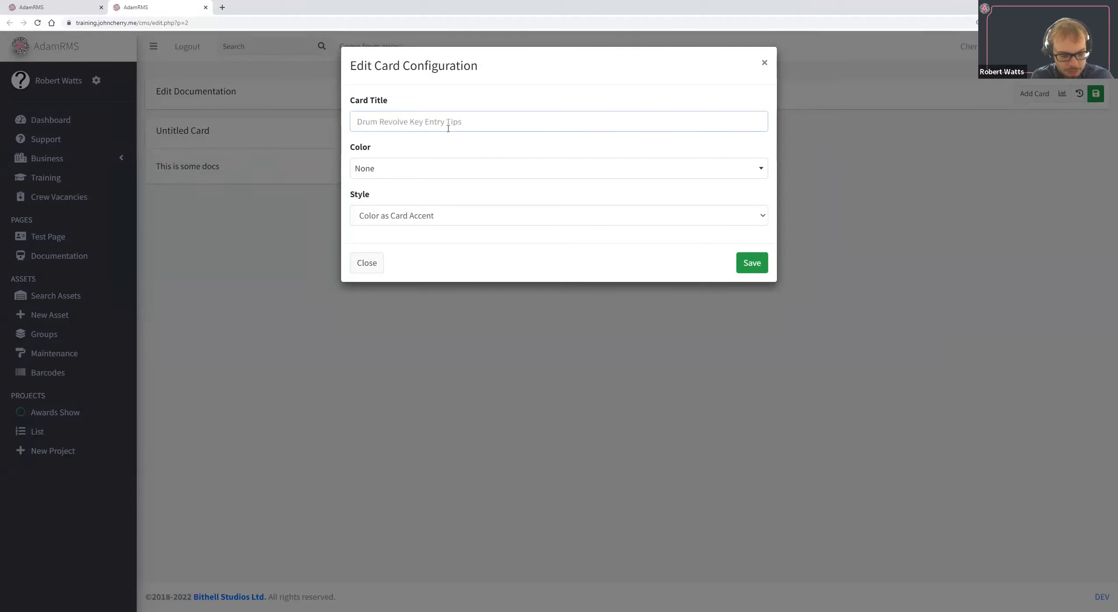
type("Mac 700 Docs")
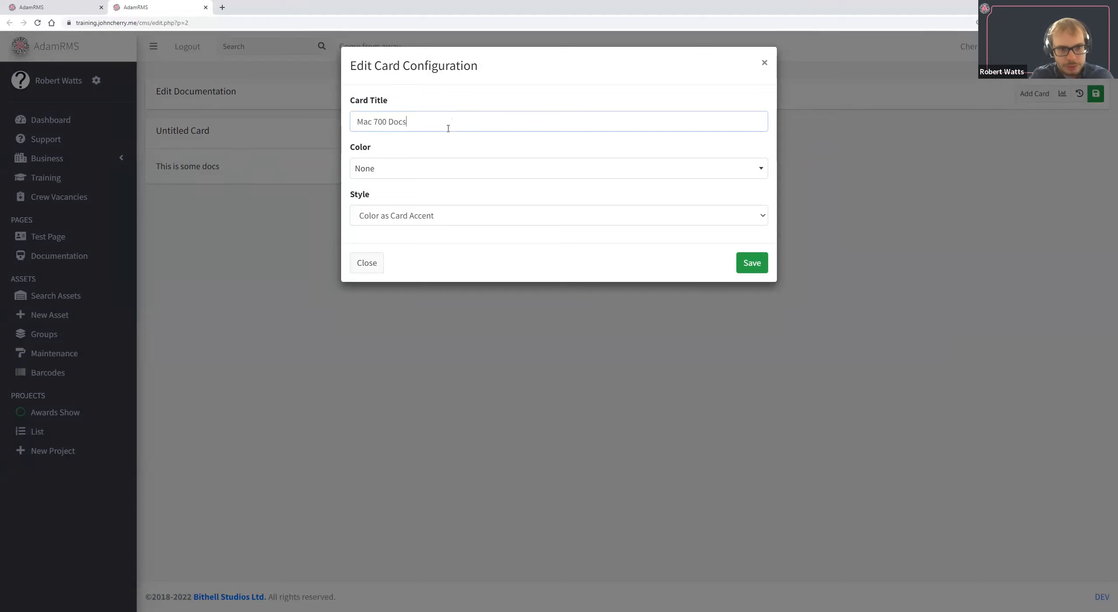
left_click(436, 167)
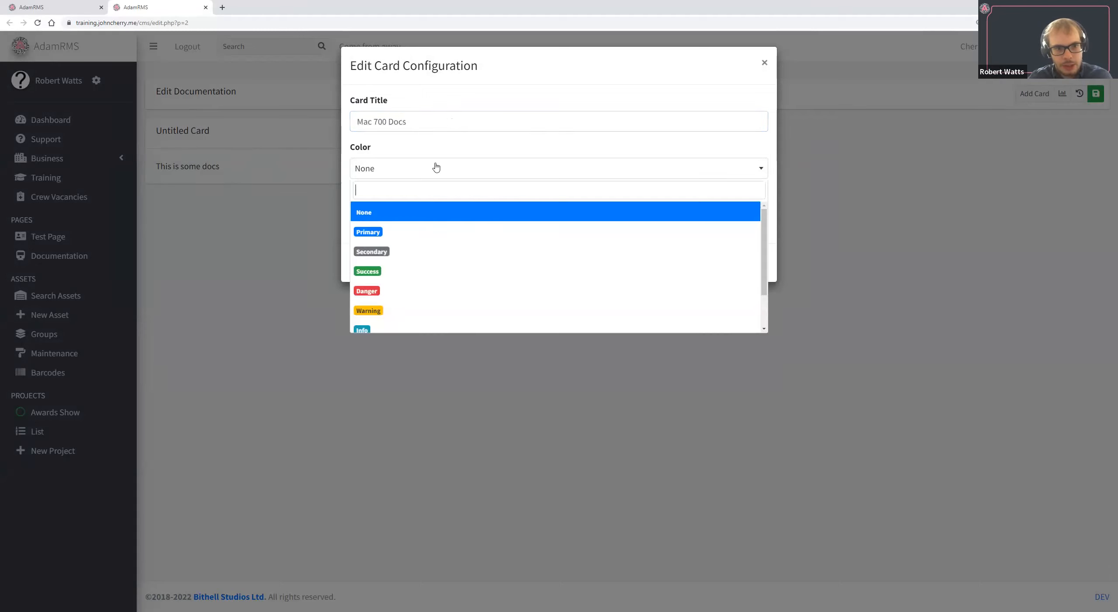
left_click(439, 230)
left_click(439, 222)
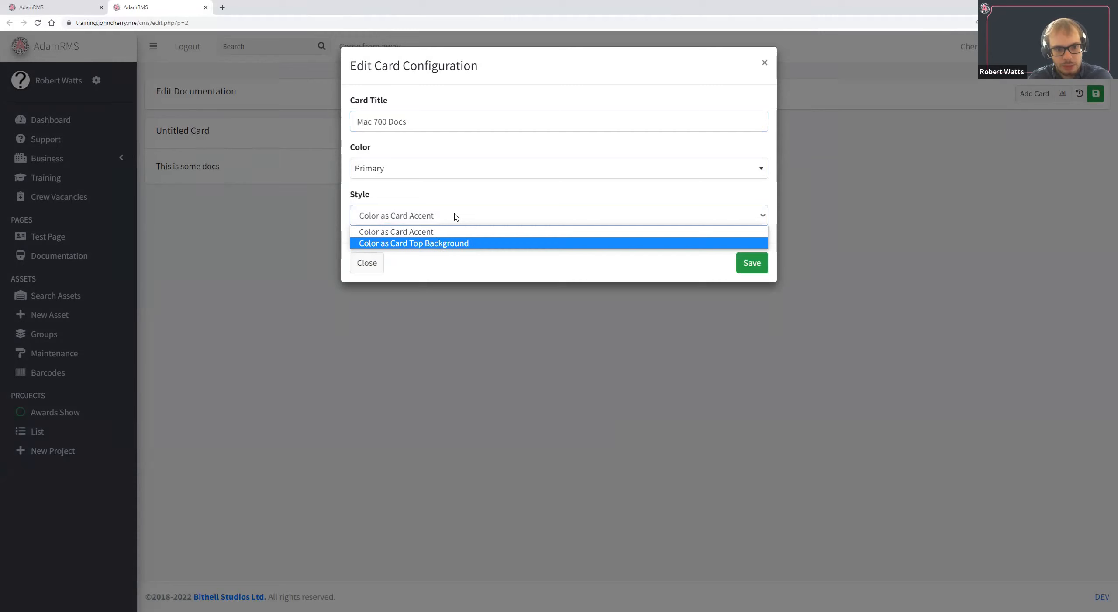
left_click(454, 243)
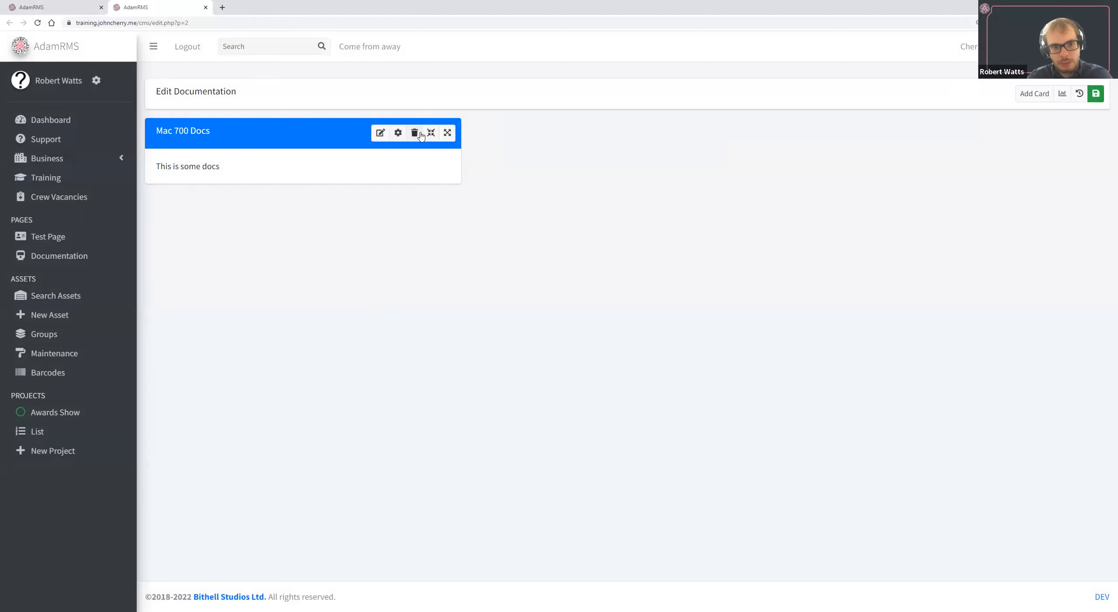
Adjust the width of the Mac 700 Docs card so it spans a little over half of the page.
left_click(447, 133)
left_click(485, 133)
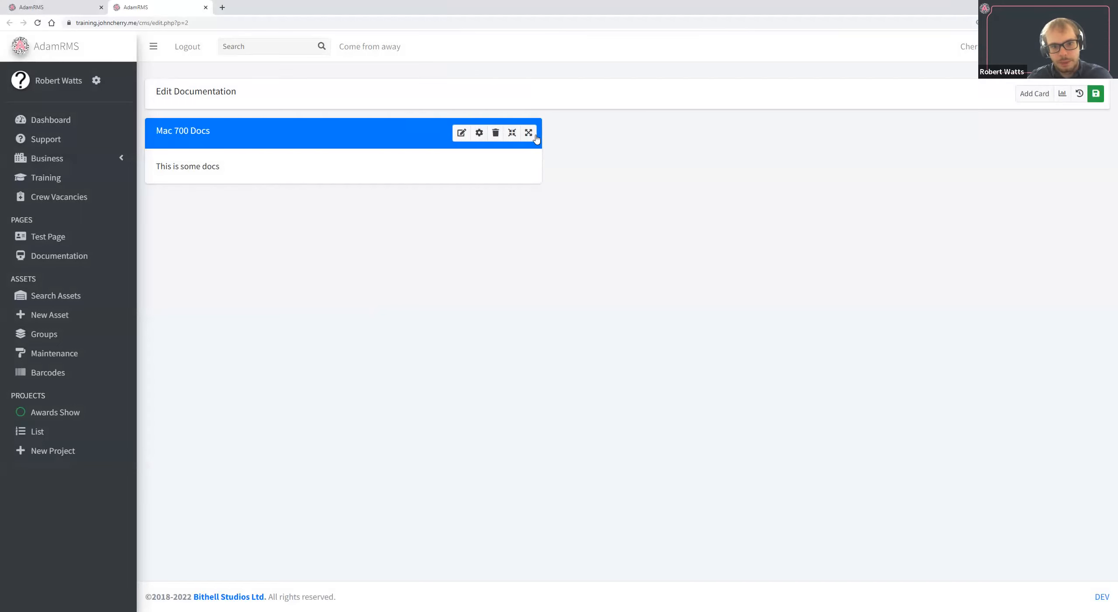
left_click(528, 133)
left_click(614, 132)
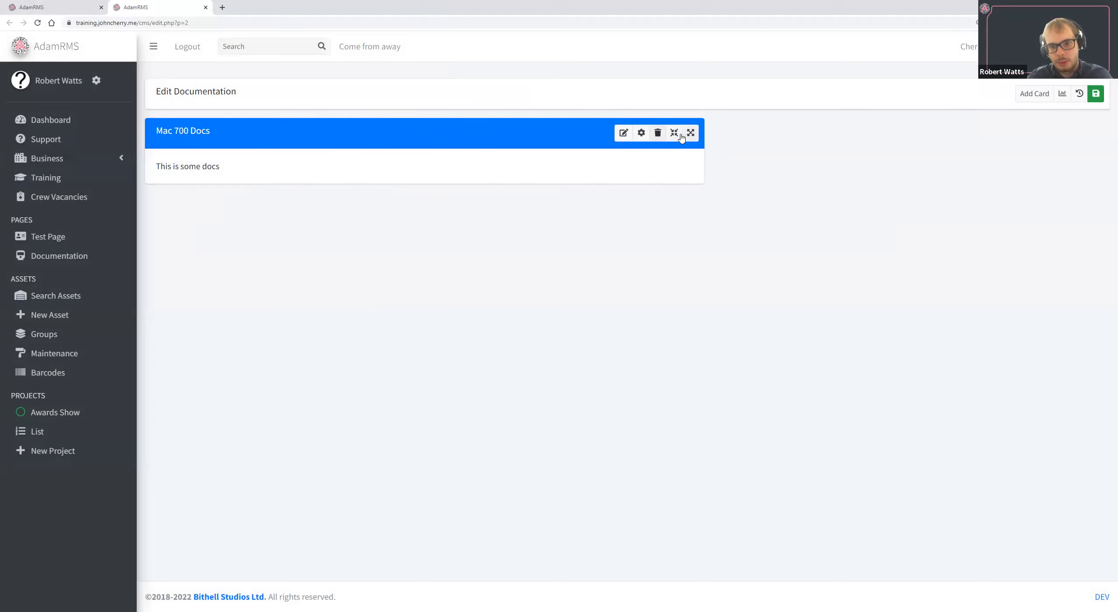
left_click(680, 134)
left_click(594, 133)
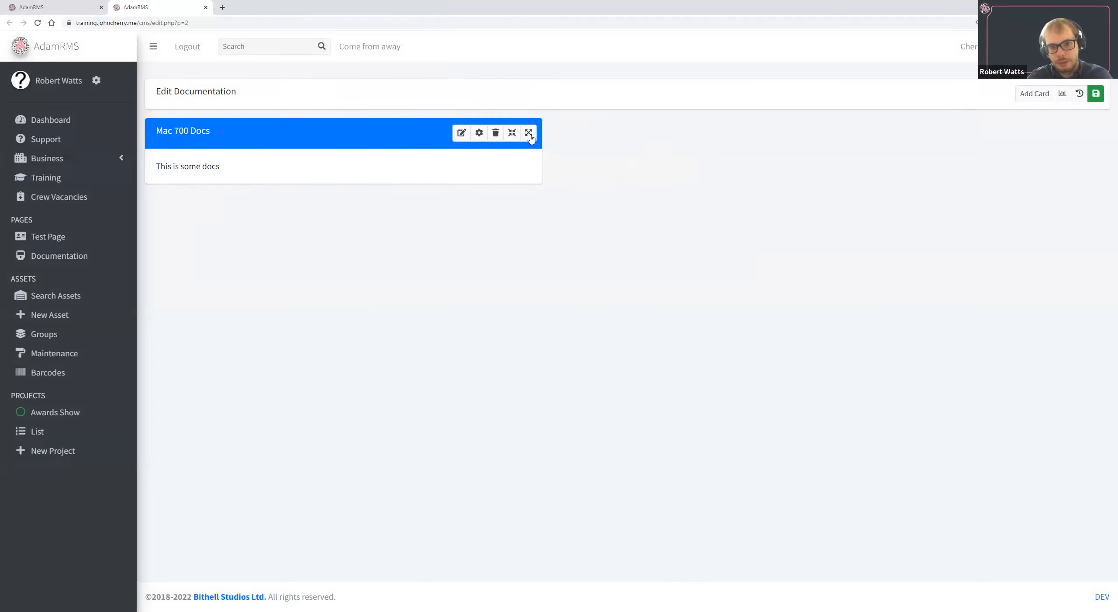
left_click(529, 133)
left_click(614, 132)
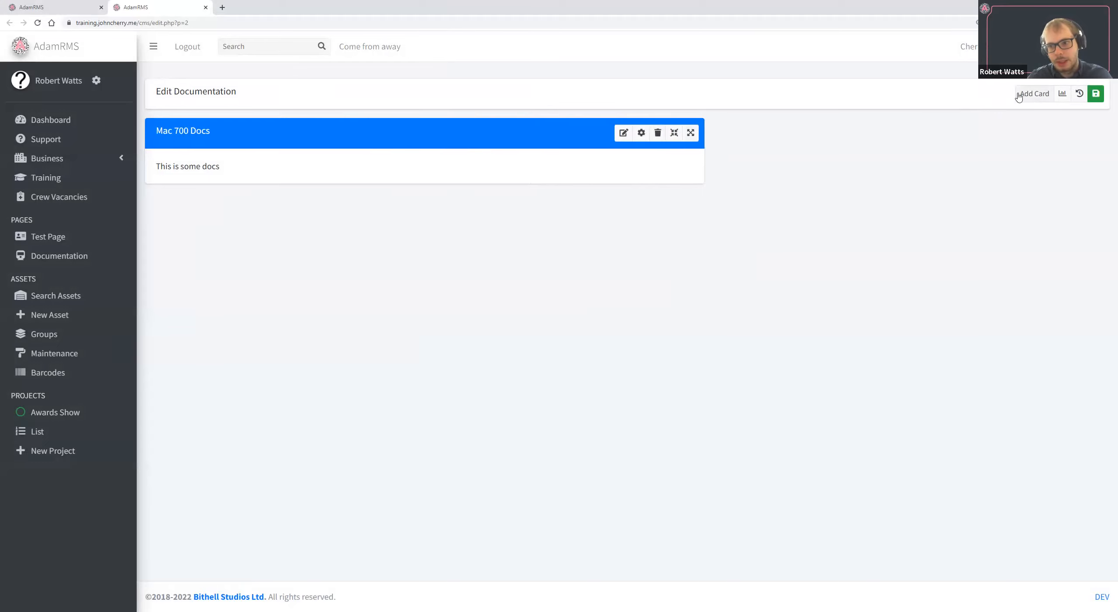
Add a second Custom Card to the Documentation page and save "More text" as its content.
left_click(1019, 94)
left_click(673, 139)
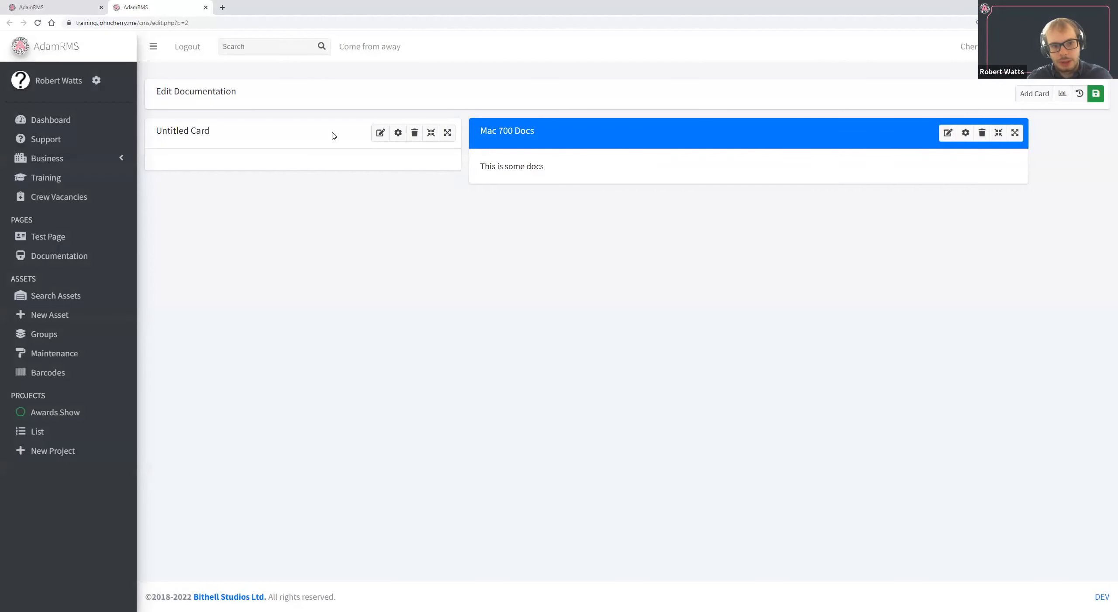
left_click(380, 133)
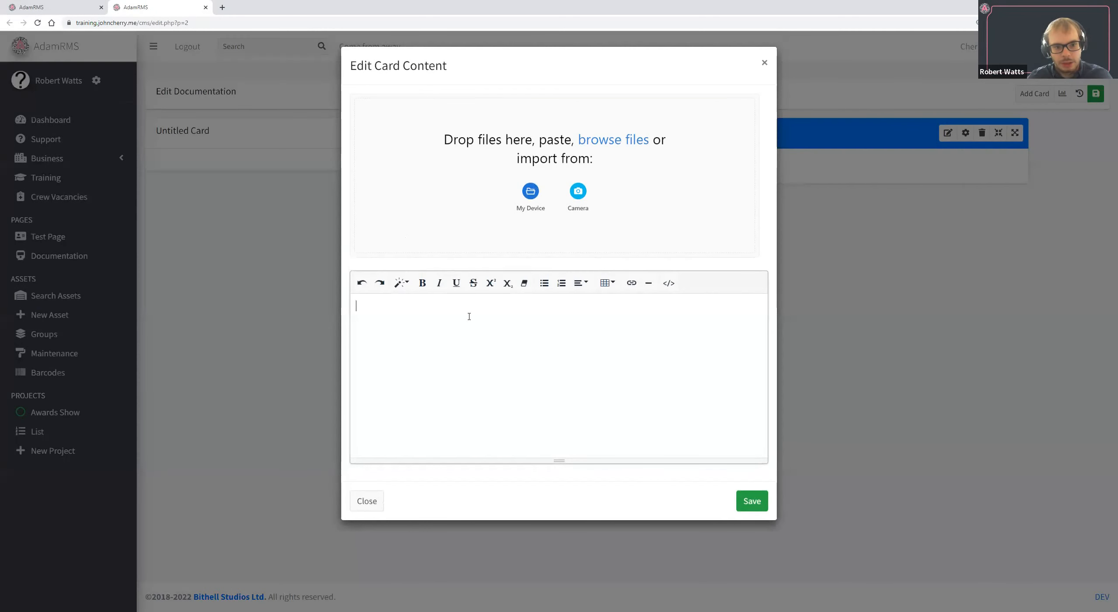
type("More text")
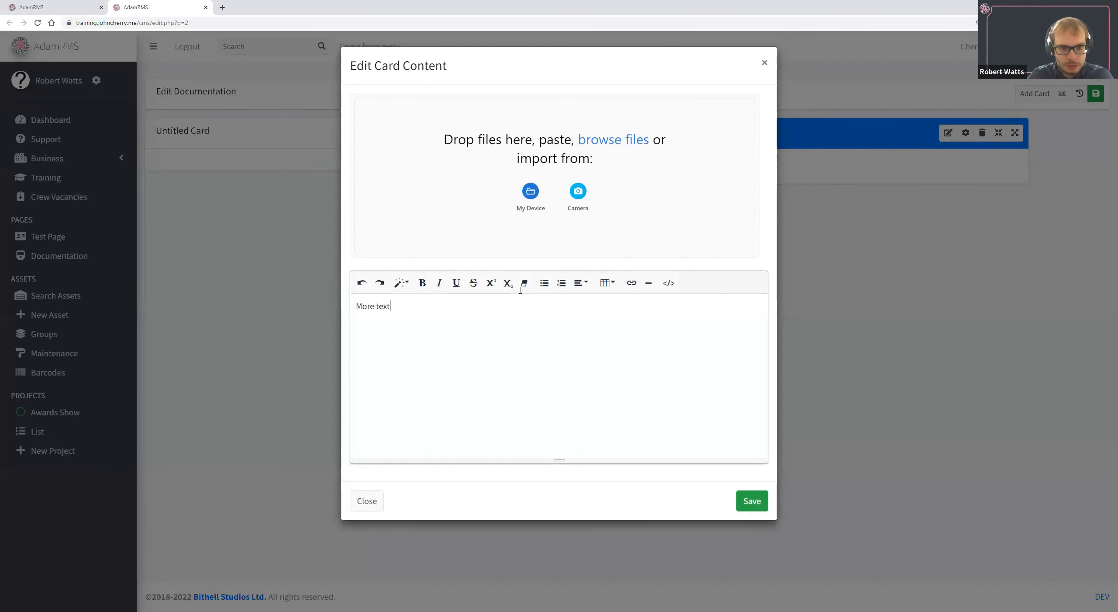
left_click(754, 509)
Title the new card "Speaker Docs", set its color to Success, and save the card configuration.
left_click(405, 136)
left_click(469, 171)
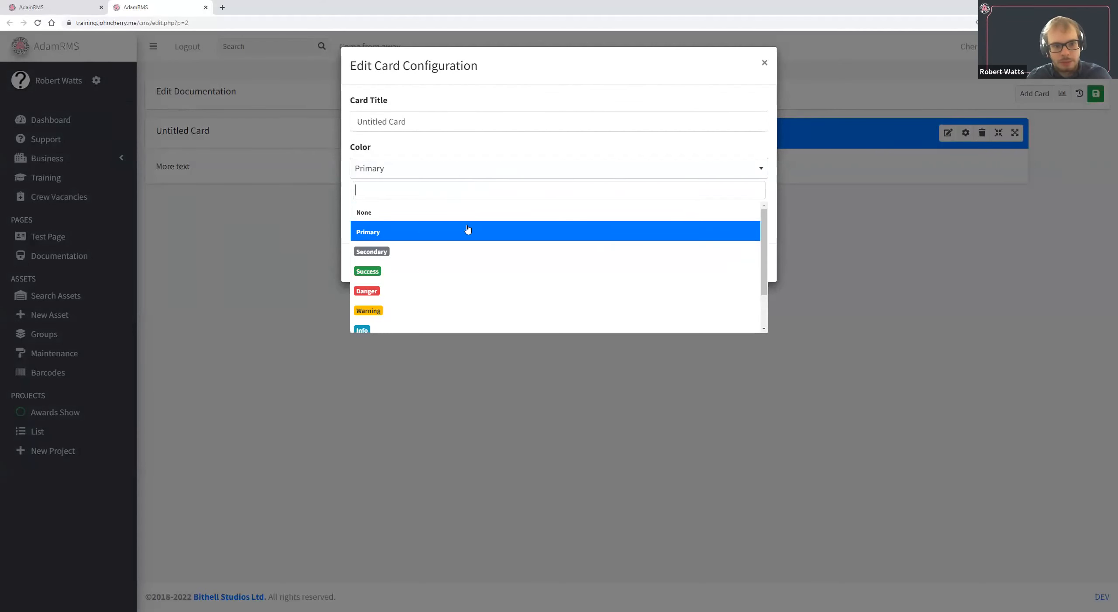
left_click(466, 272)
triple_click(618, 115)
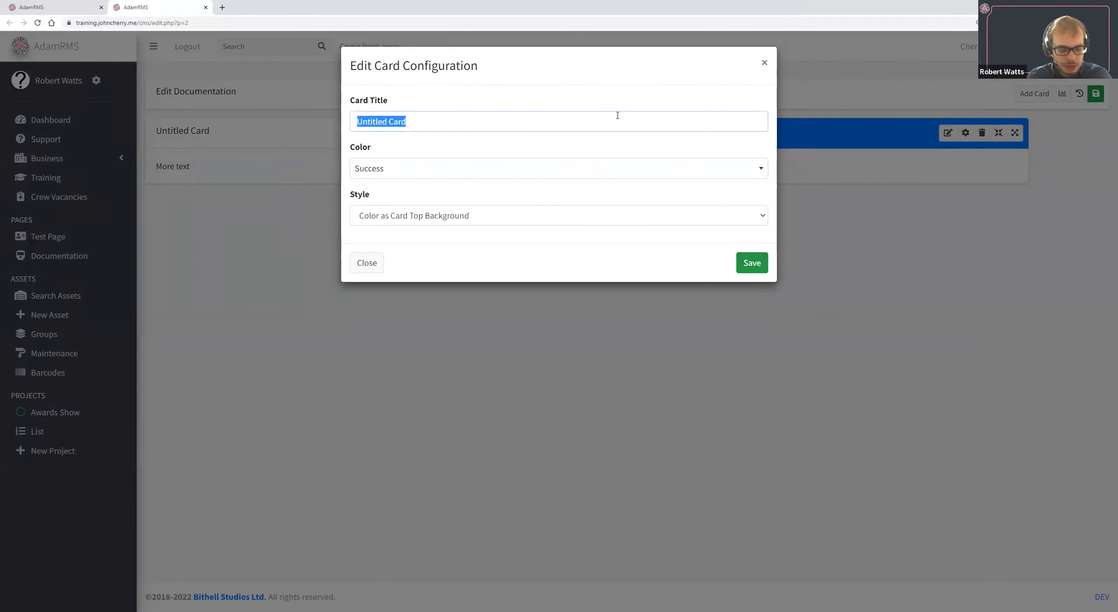
type("Speaker Docs")
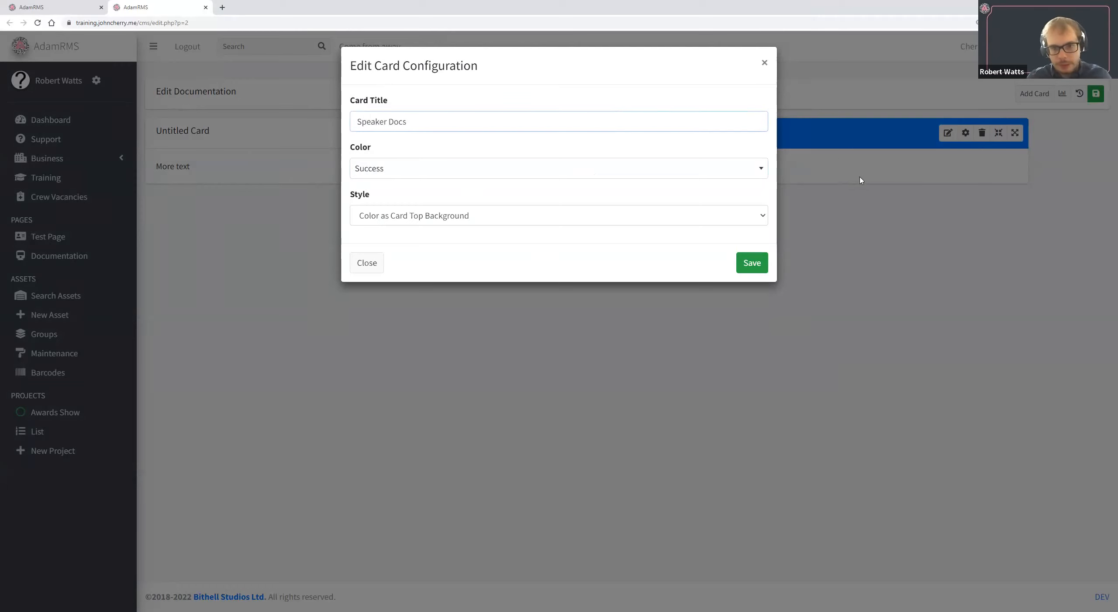
left_click(760, 262)
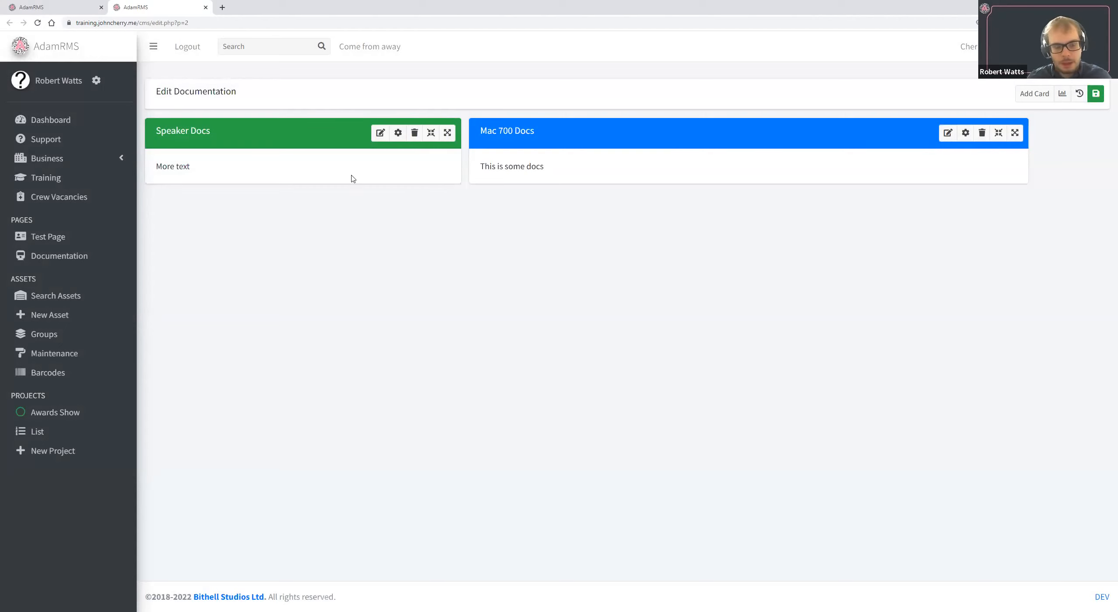
Widen the Speaker Docs card so the two cards together fill one full row.
left_click(448, 133)
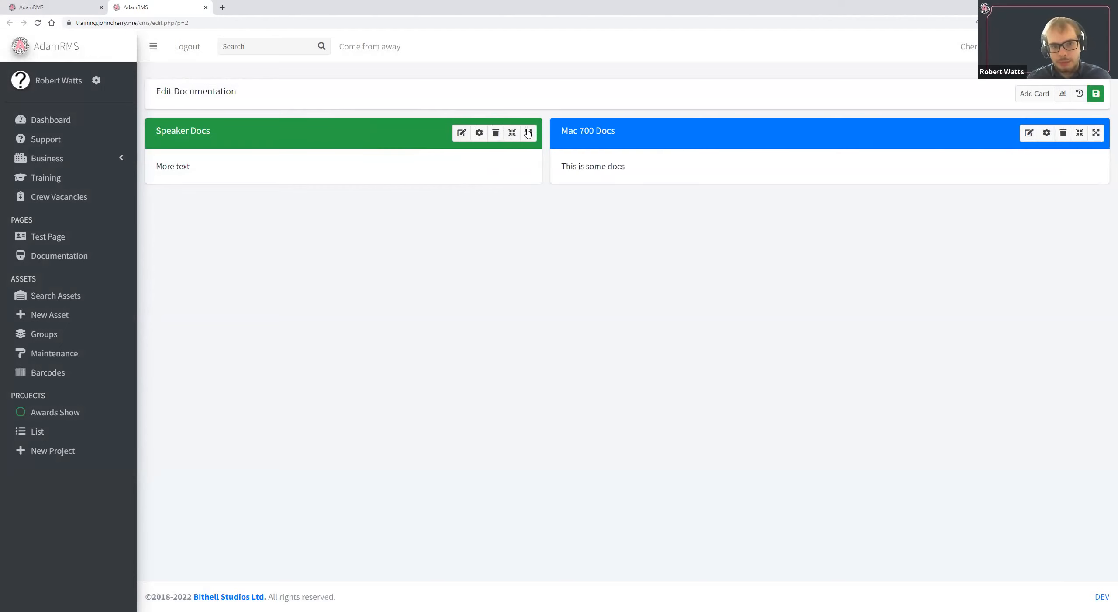
left_click(528, 133)
left_click(593, 133)
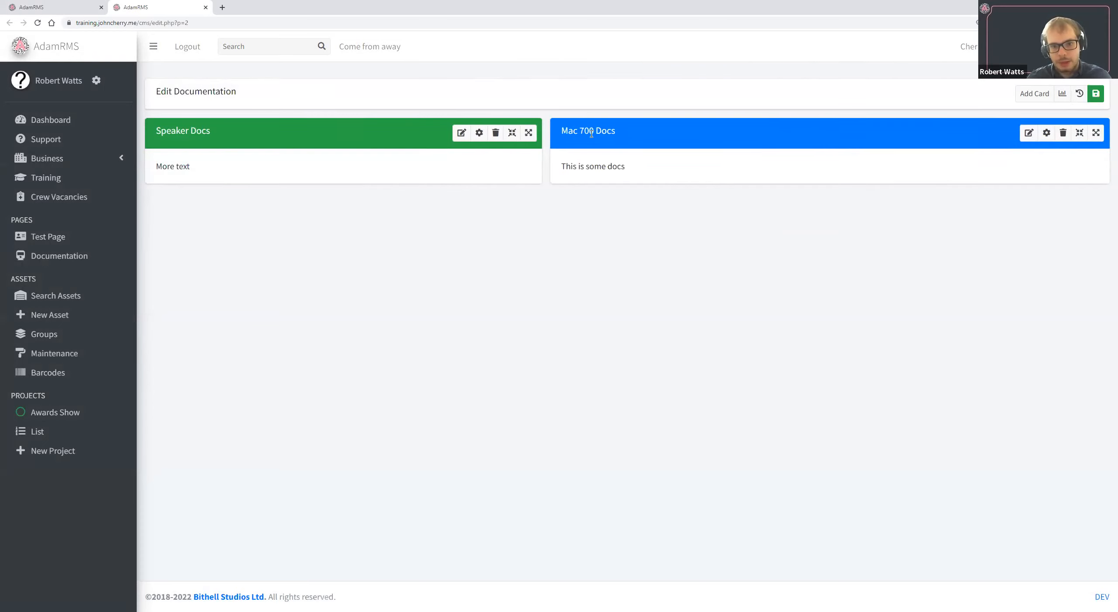
left_click(528, 133)
left_click(593, 133)
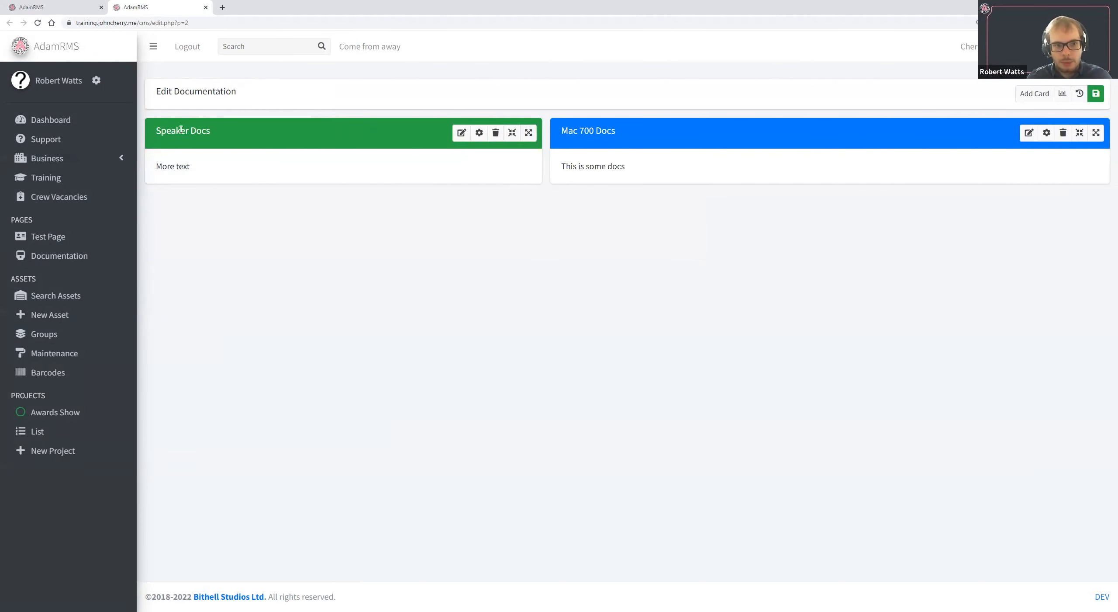
Try rearranging the order of the Speaker Docs and Mac 700 Docs cards on the page.
triple_click(167, 132)
left_click(173, 130)
left_click_drag(168, 128, 986, 162)
left_click_drag(561, 131, 148, 132)
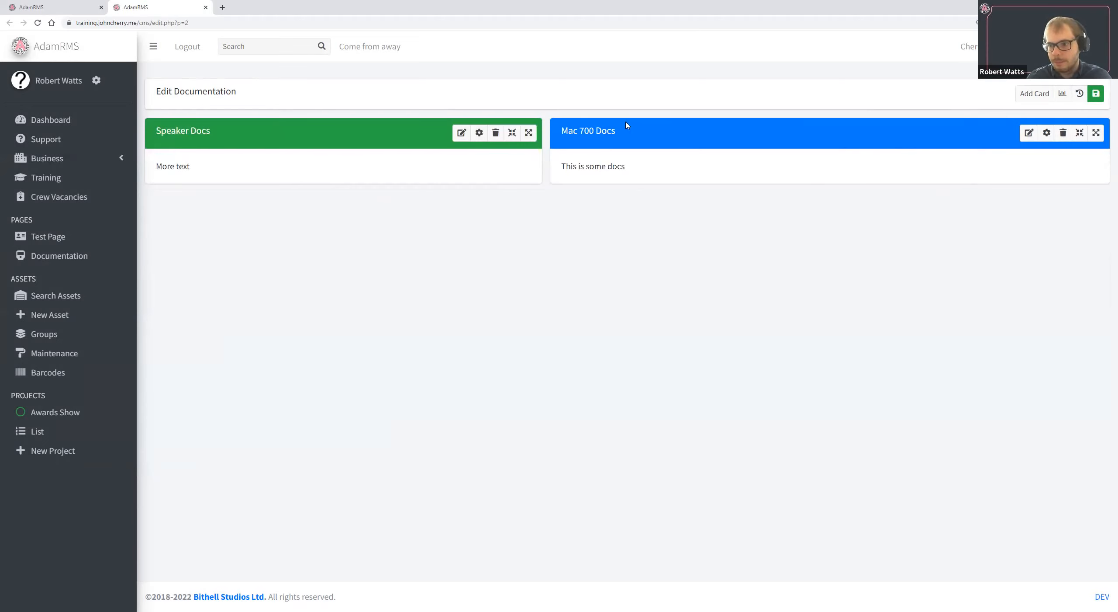
Add a Calendar card to the Documentation page and widen it to about half of the page.
left_click(1044, 93)
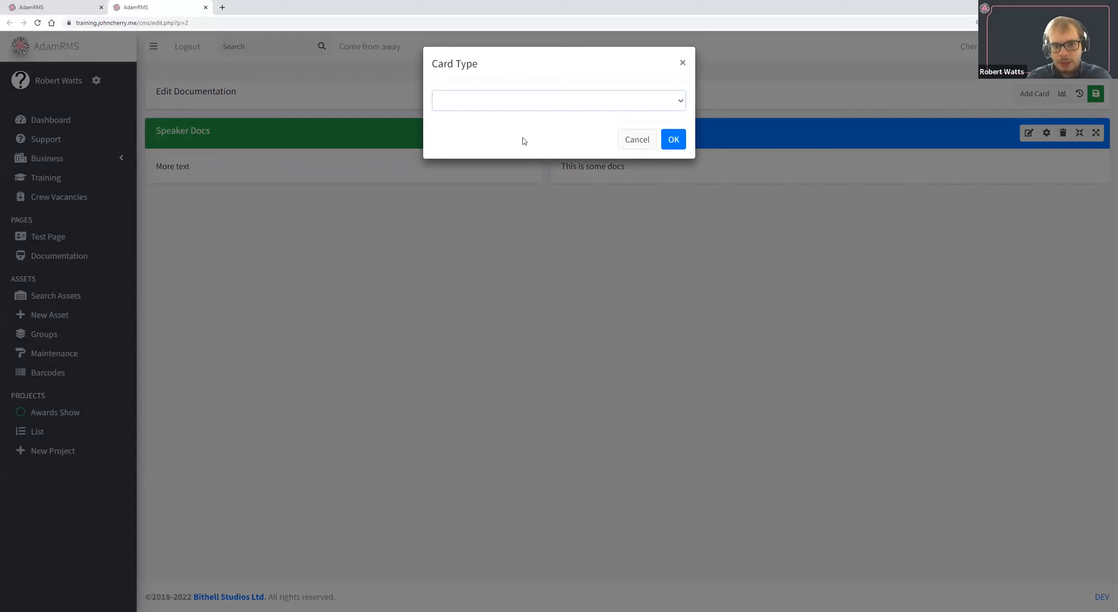
left_click(520, 101)
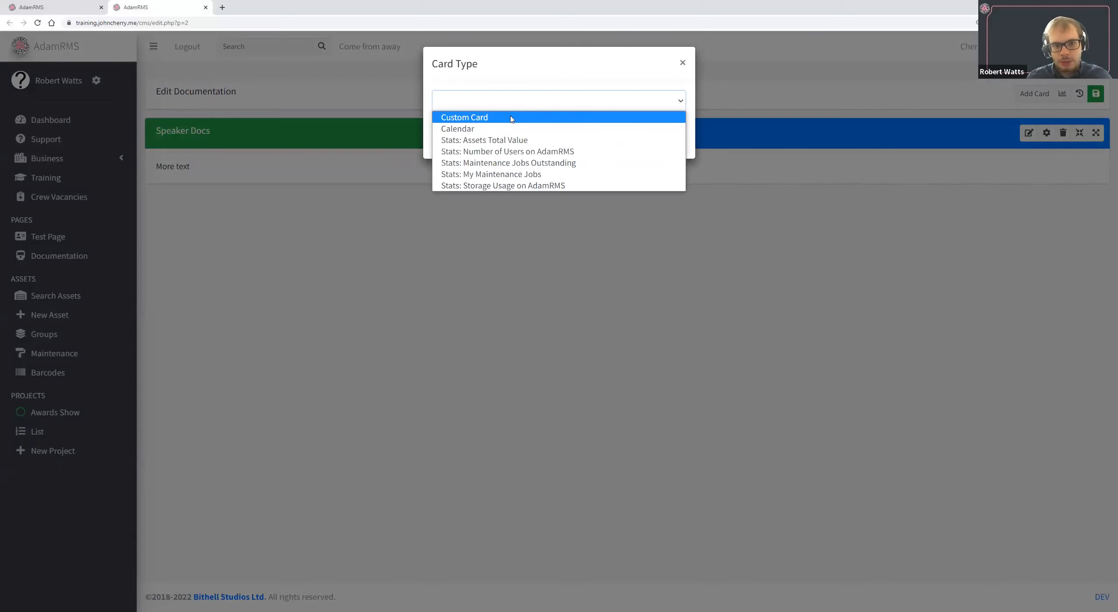
left_click(480, 129)
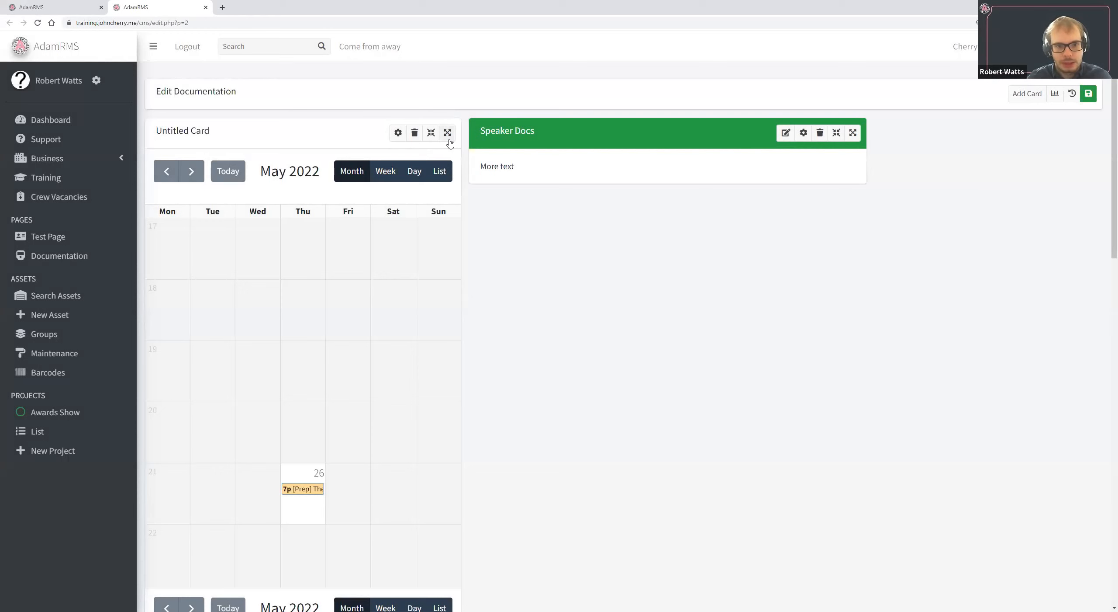
left_click(448, 138)
left_click(527, 133)
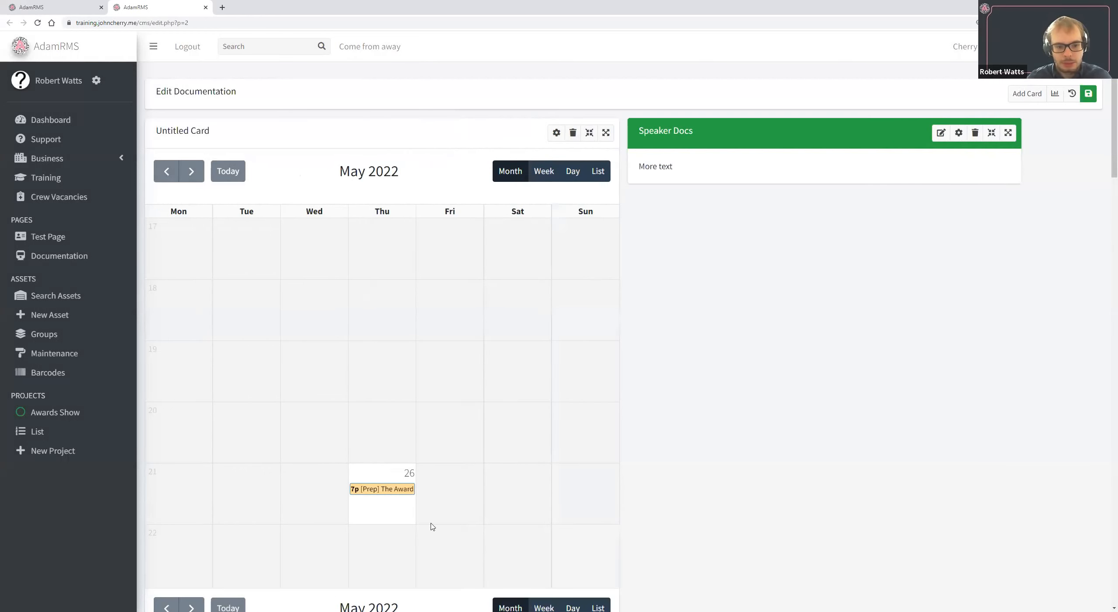
Look over the Calendar card and delete it from the Documentation page.
scroll(403, 515, "down", 1)
scroll(404, 513, "down", 2)
scroll(407, 487, "up", 3)
left_click(574, 133)
left_click(672, 96)
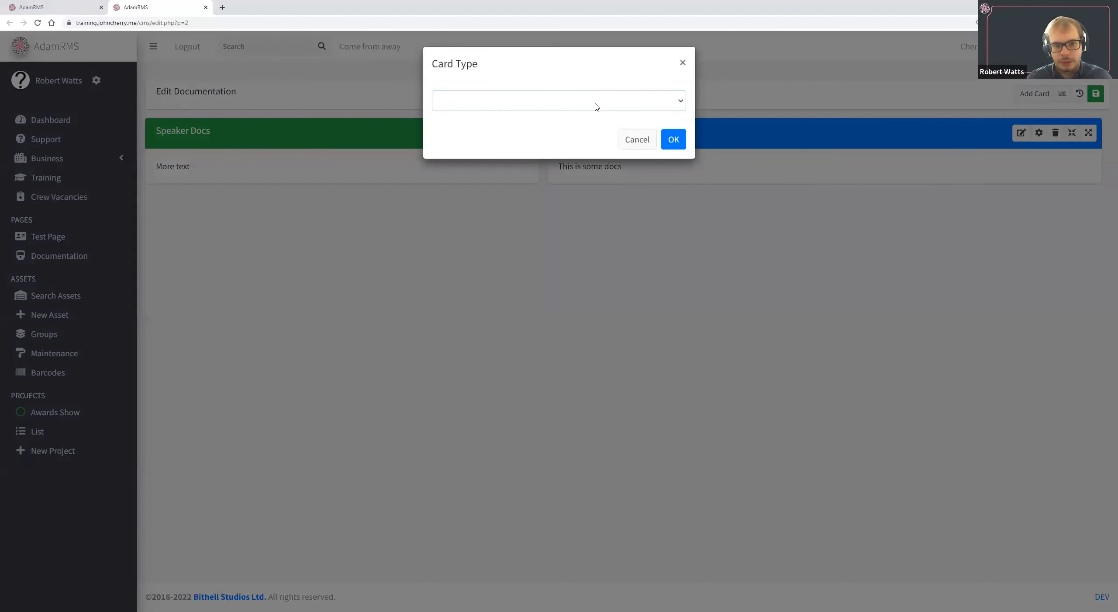
Add a "Stats: Assets Total Value" card, trying a wider size before returning it to its initial width.
left_click(592, 104)
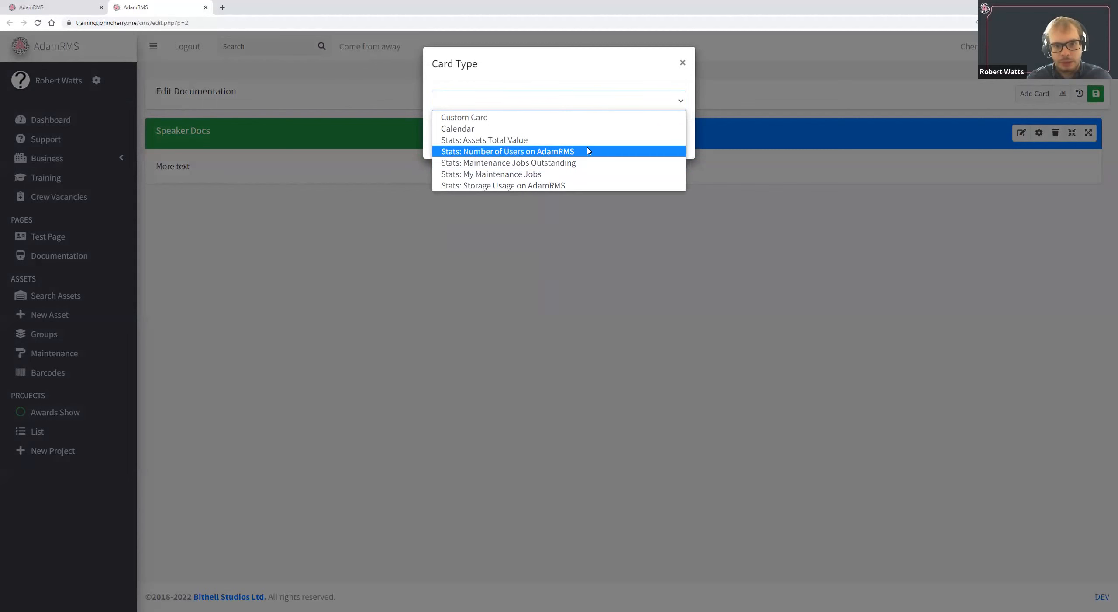
left_click(685, 140)
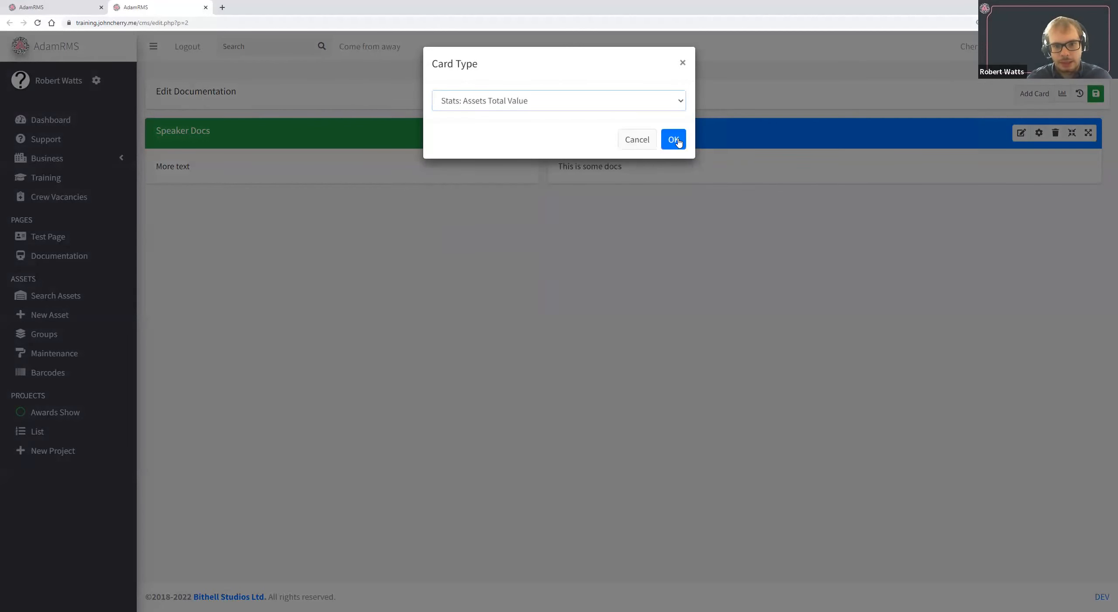
left_click(673, 140)
left_click(448, 132)
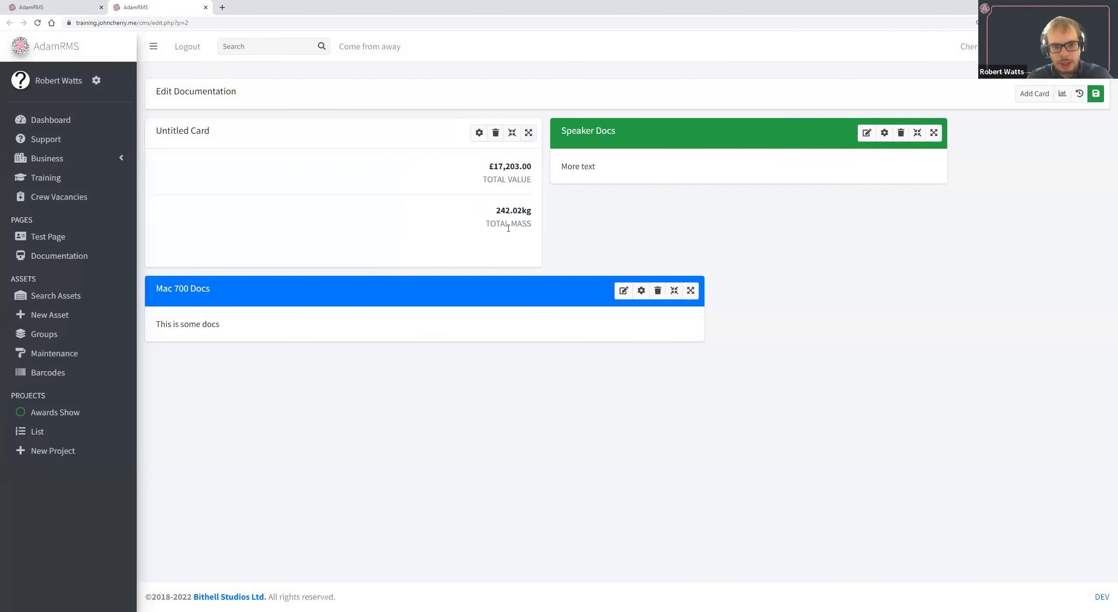
left_click(516, 132)
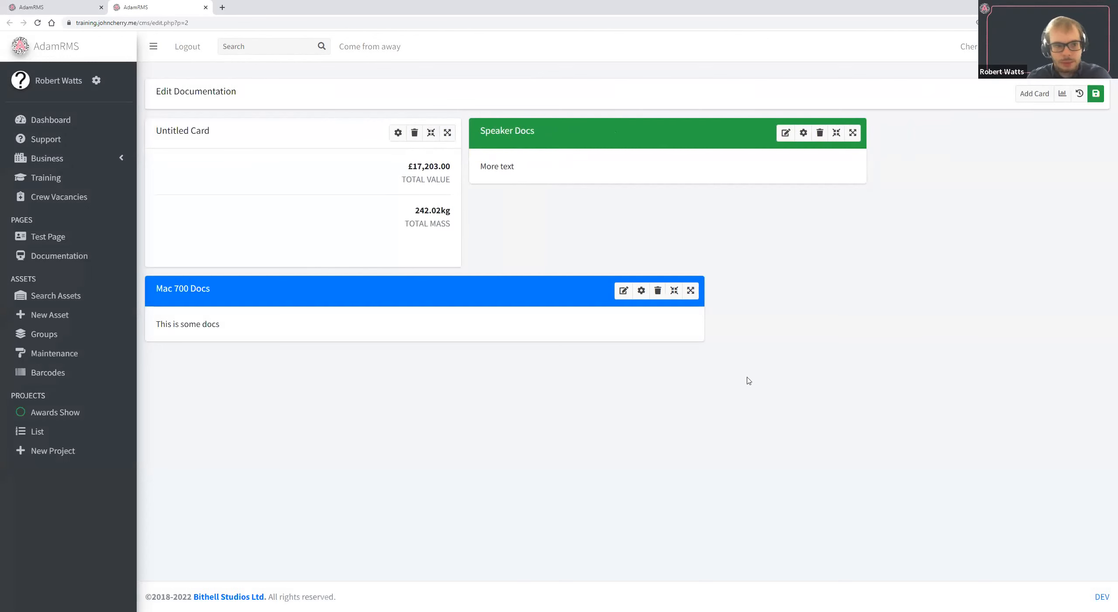
Save the Documentation page with the revision comment "Add some basic content".
left_click(1097, 94)
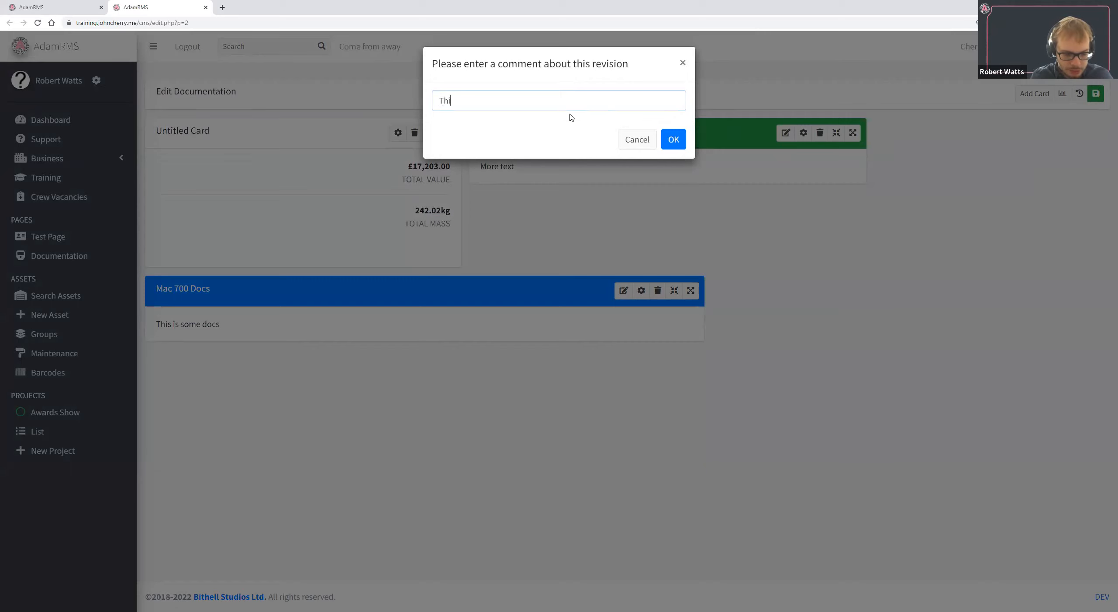
type("Add some")
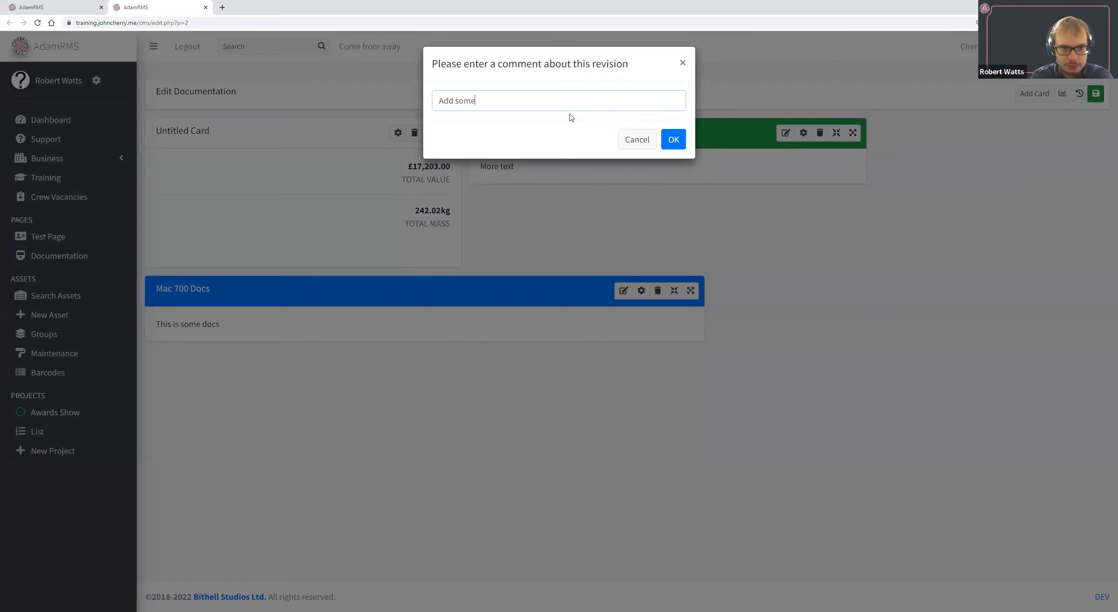
type(" basic con")
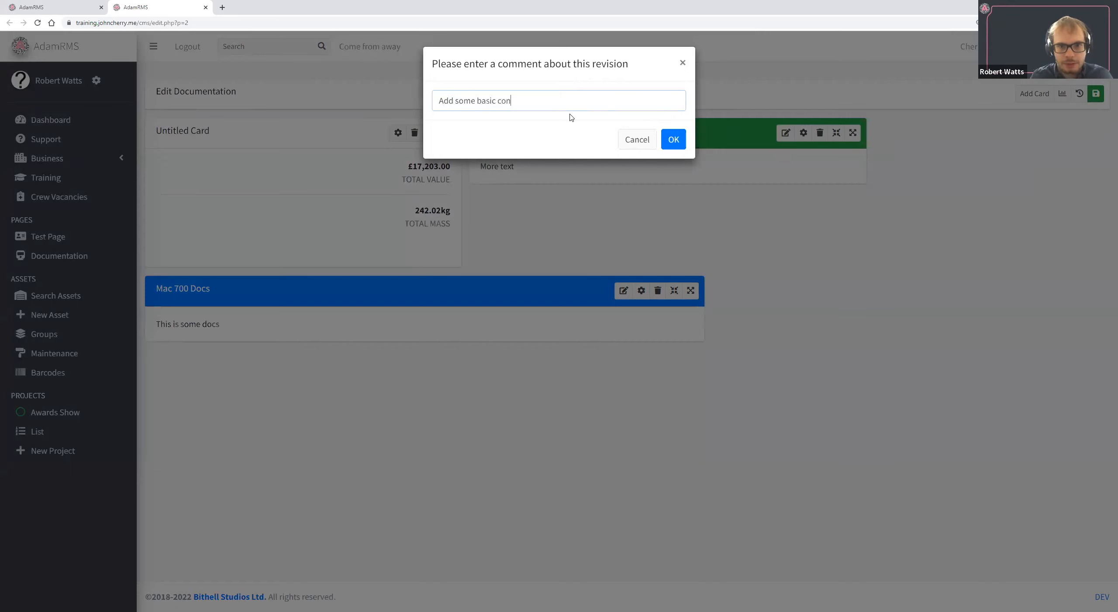
type("tent")
left_click(673, 138)
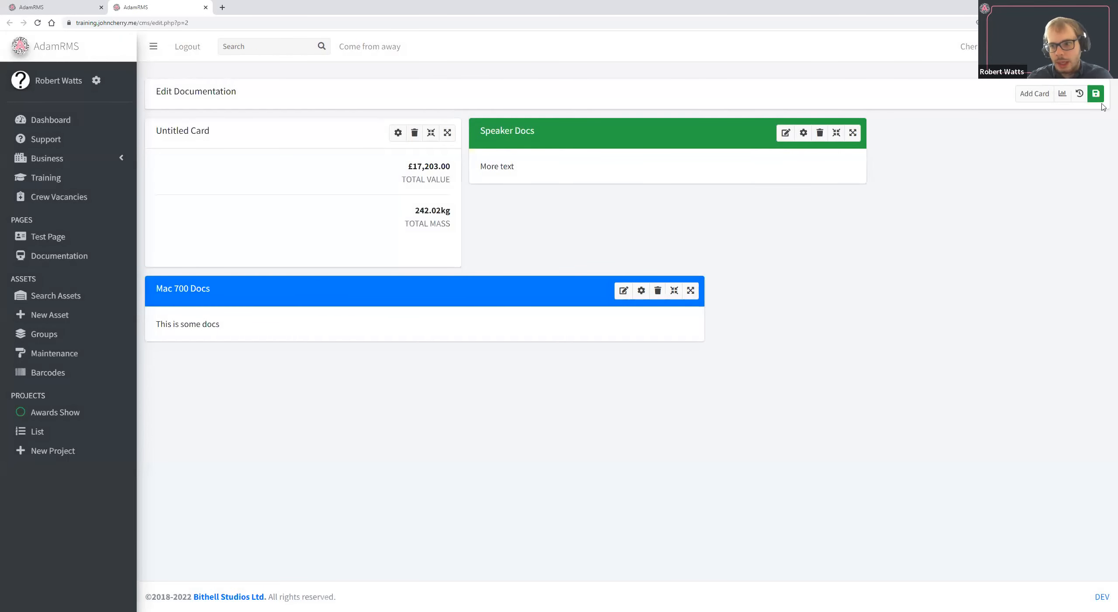
left_click(1101, 95)
left_click(640, 139)
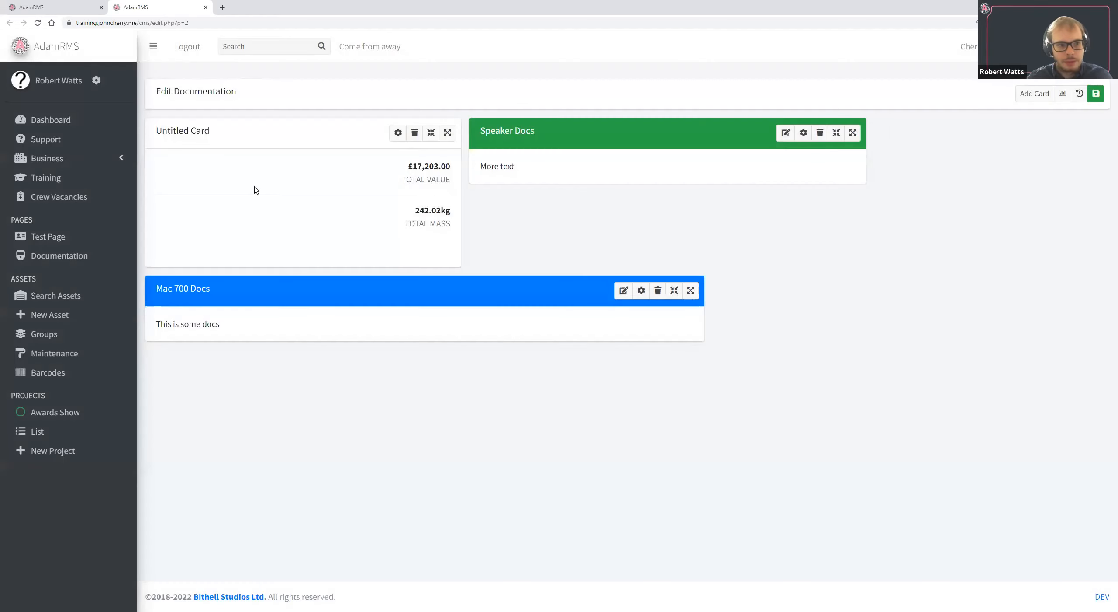
View the saved Documentation page in a new browser tab.
middle_click(82, 255)
left_click(265, 4)
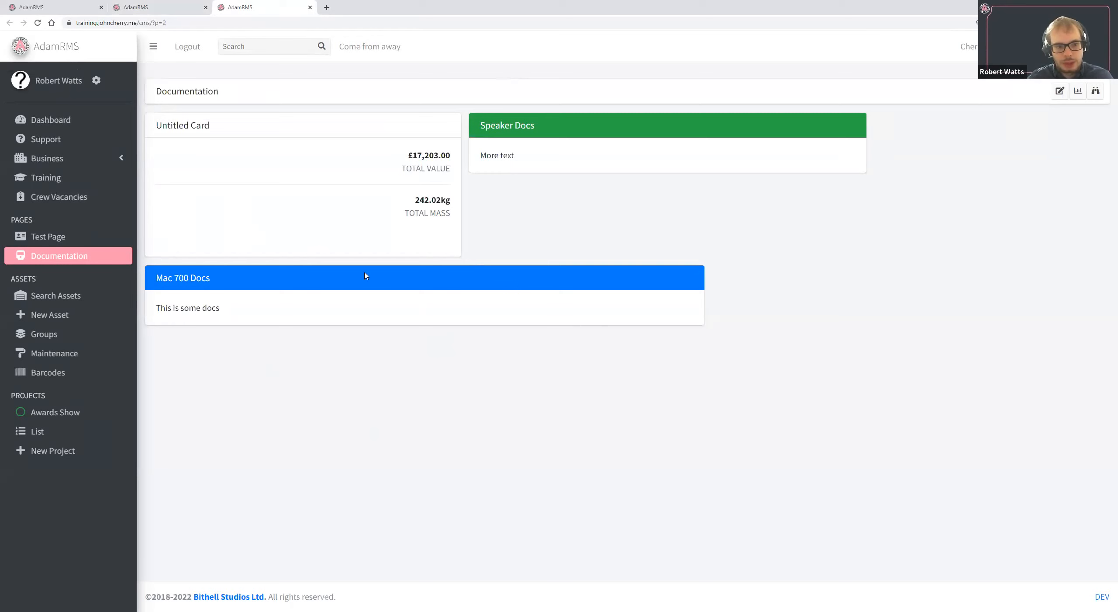
Open the Documentation page's statistics and examine its views over time and views by user.
left_click(179, 4)
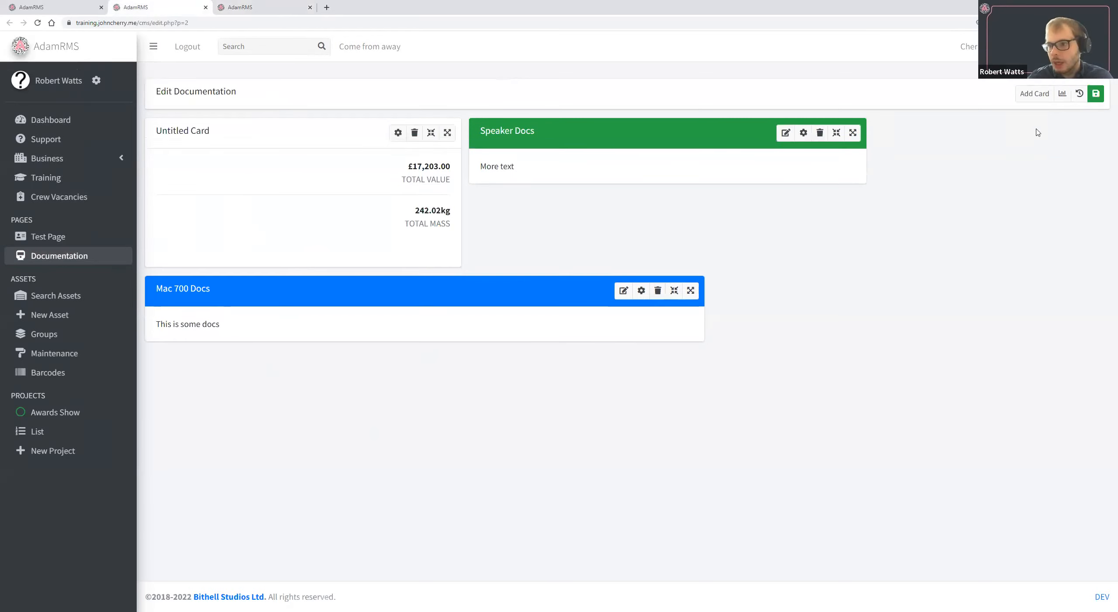
left_click(1063, 94)
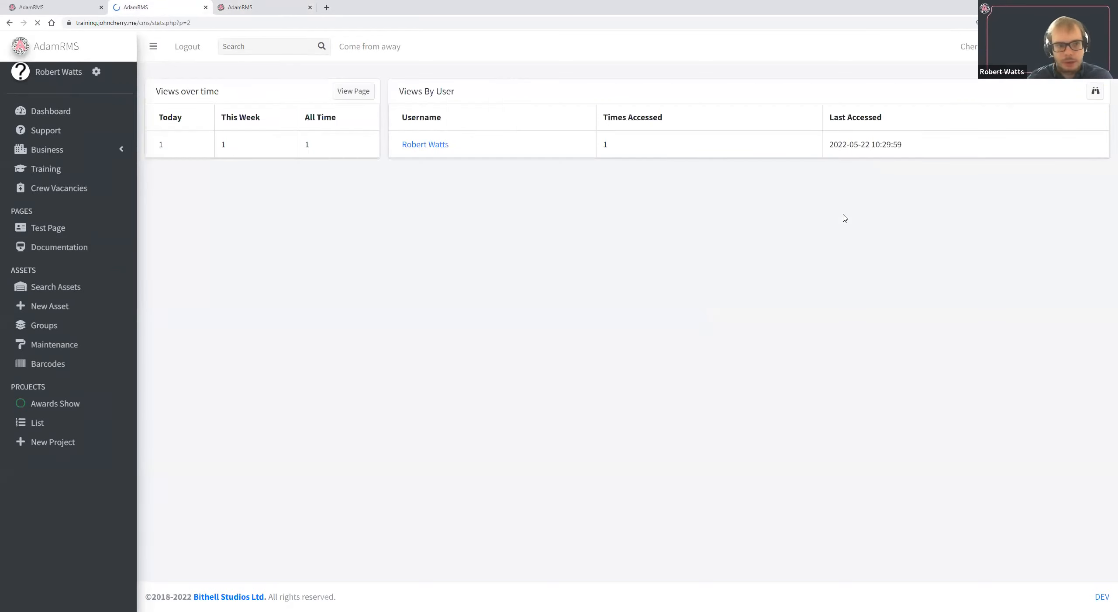
double_click(196, 90)
left_click_drag(398, 91, 569, 150)
left_click_drag(982, 142, 780, 142)
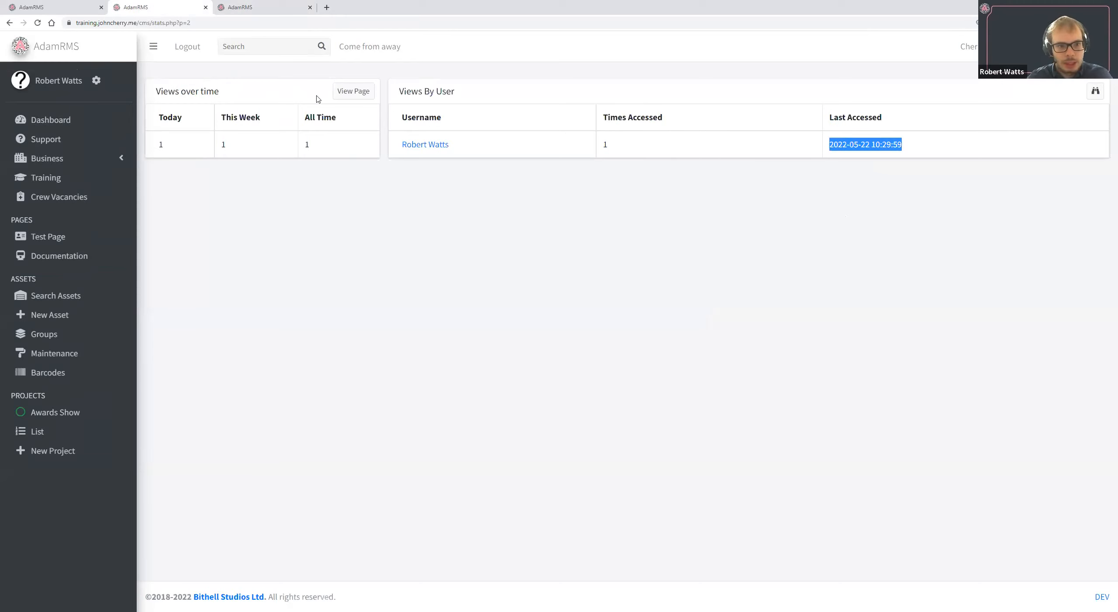
mouse_move(168, 132)
left_mouse_down()
mouse_move(296, 129)
mouse_move(323, 144)
mouse_move(185, 126)
left_mouse_up()
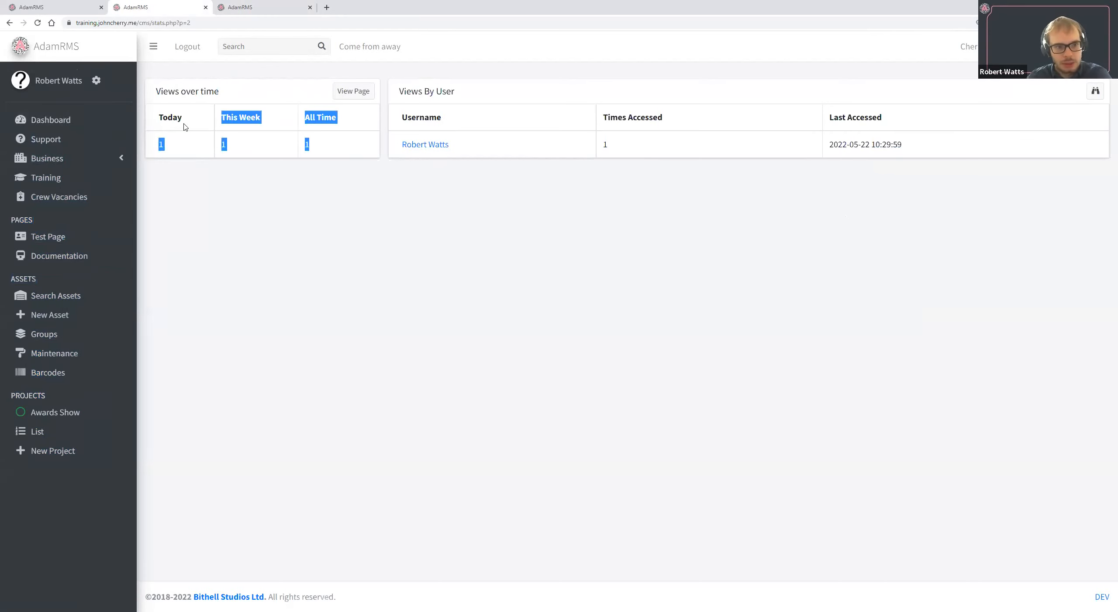
double_click(272, 136)
left_click_drag(166, 110, 355, 152)
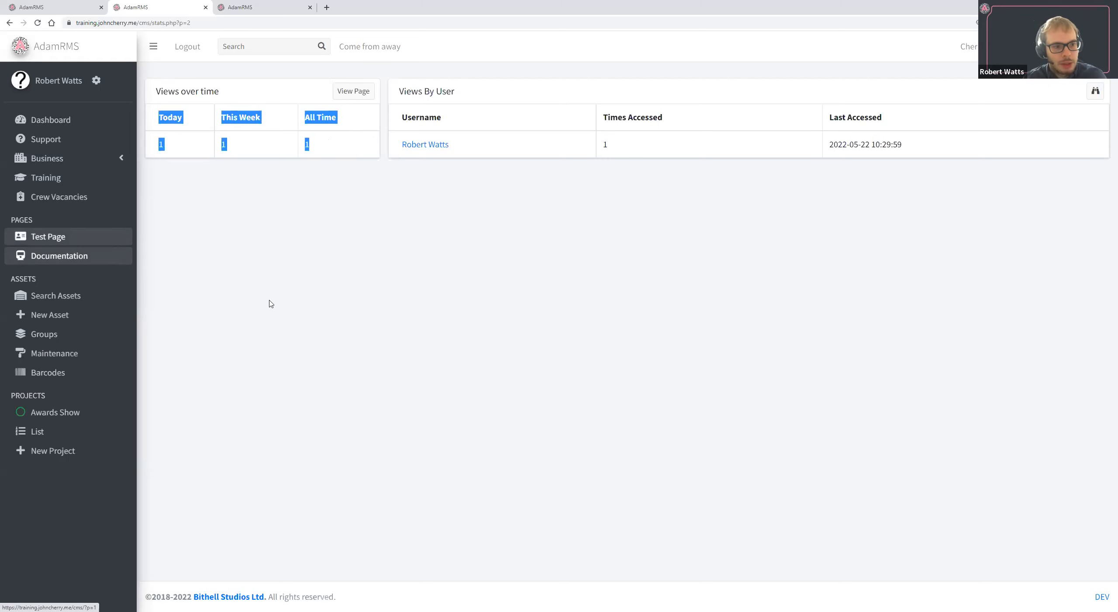
Return to the new page's configuration, name it "Haze Docs" and choose the solid round badge icon.
key("ctrl+shift+Tab")
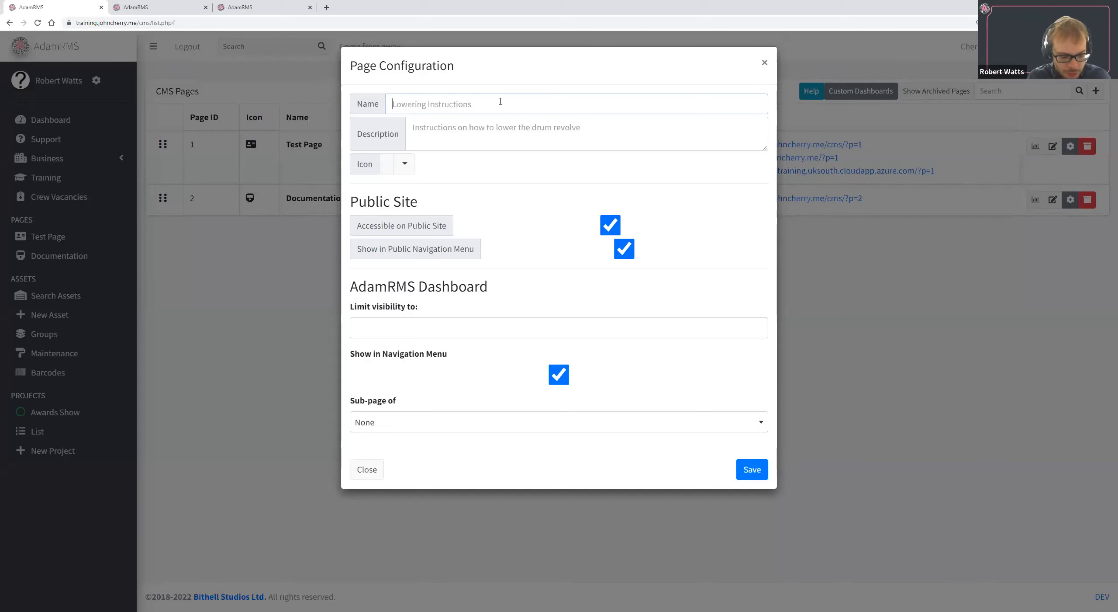
type("Haze Docs")
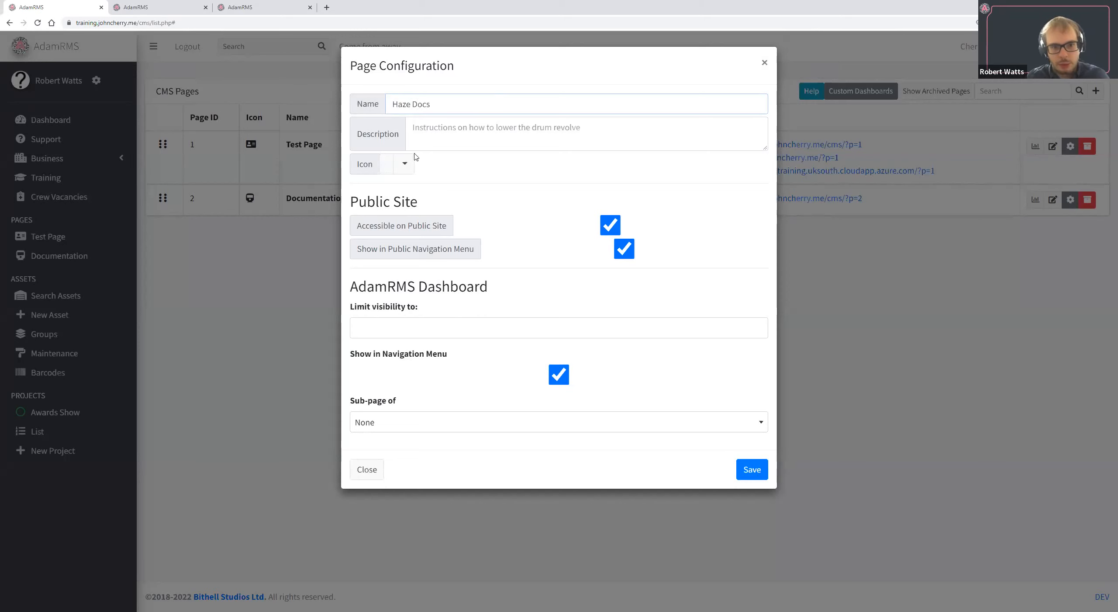
left_click(404, 163)
type("smok")
key("BackSpace")
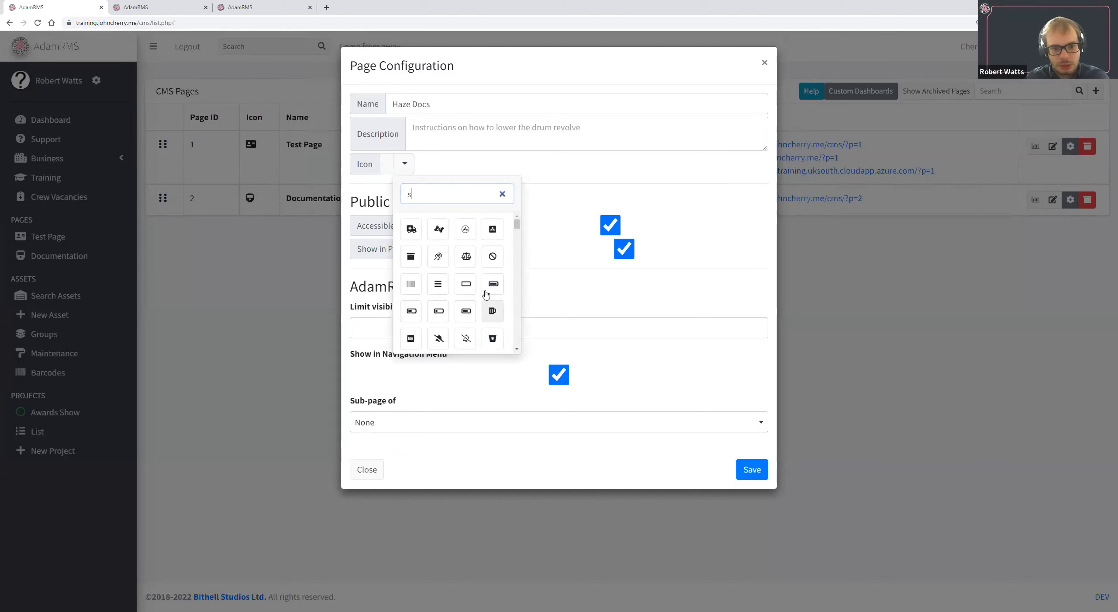
scroll(466, 307, "down", 1)
scroll(468, 317, "down", 3)
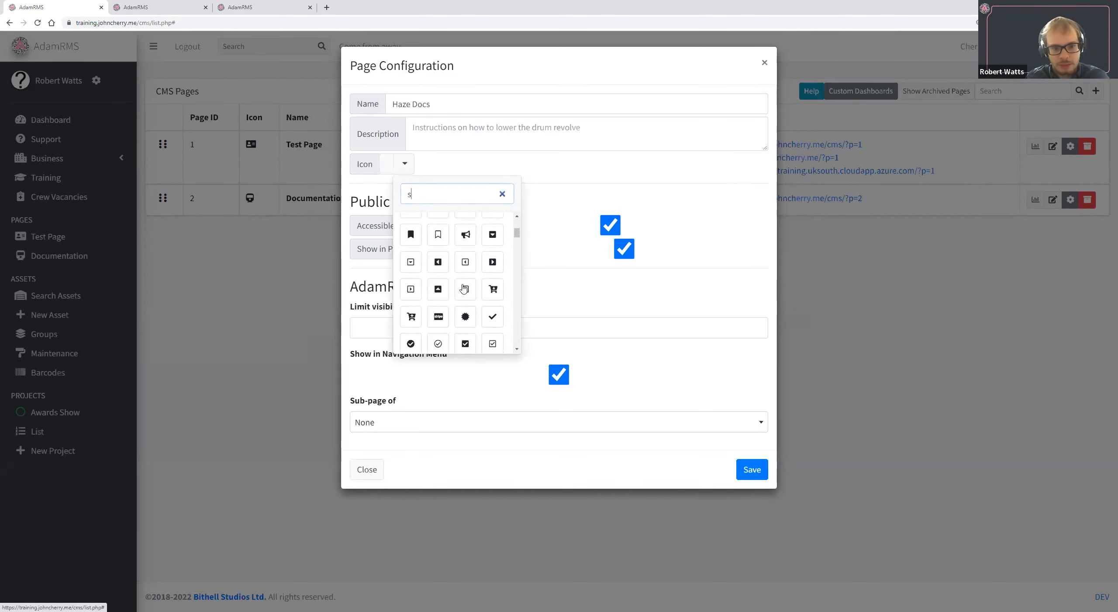
left_click(466, 316)
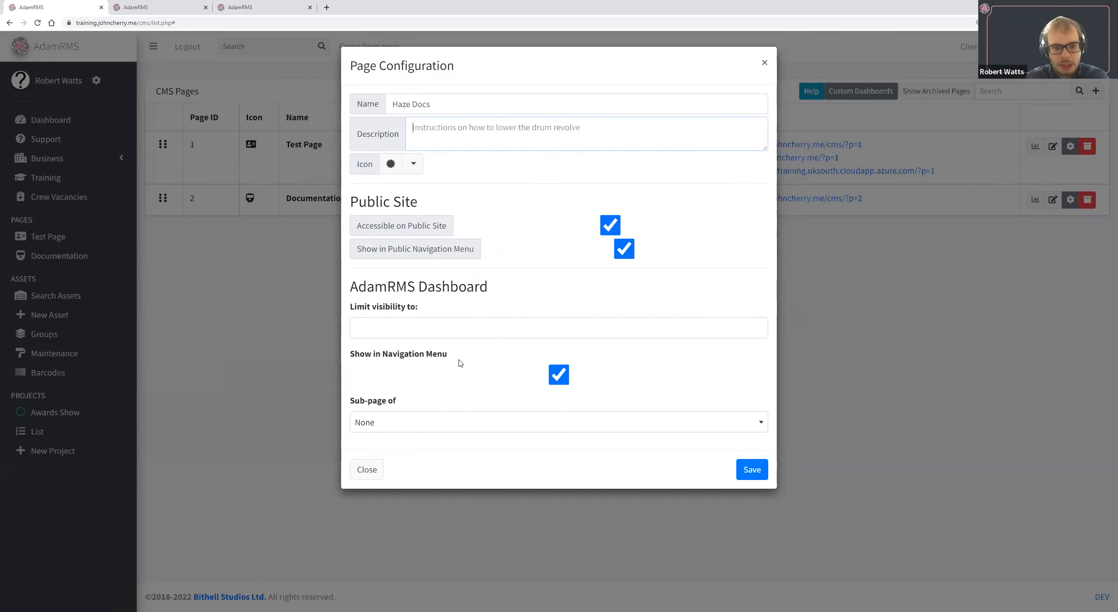
Disable public site access and public navigation for Haze Docs and make it a sub-page of Documentation.
left_click(616, 223)
left_click(624, 253)
left_click(489, 422)
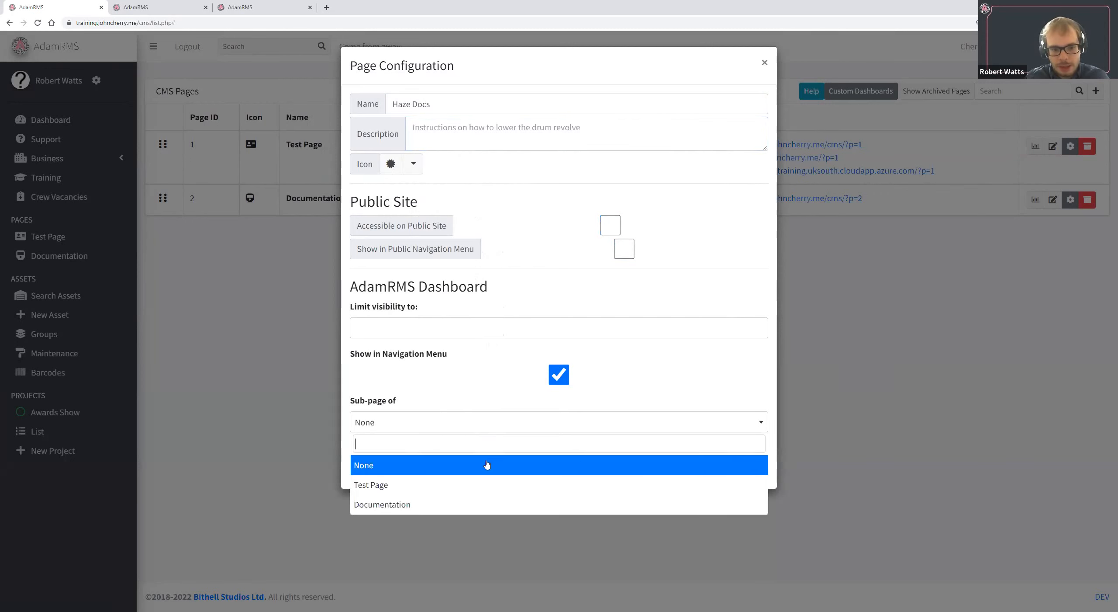
left_click(486, 506)
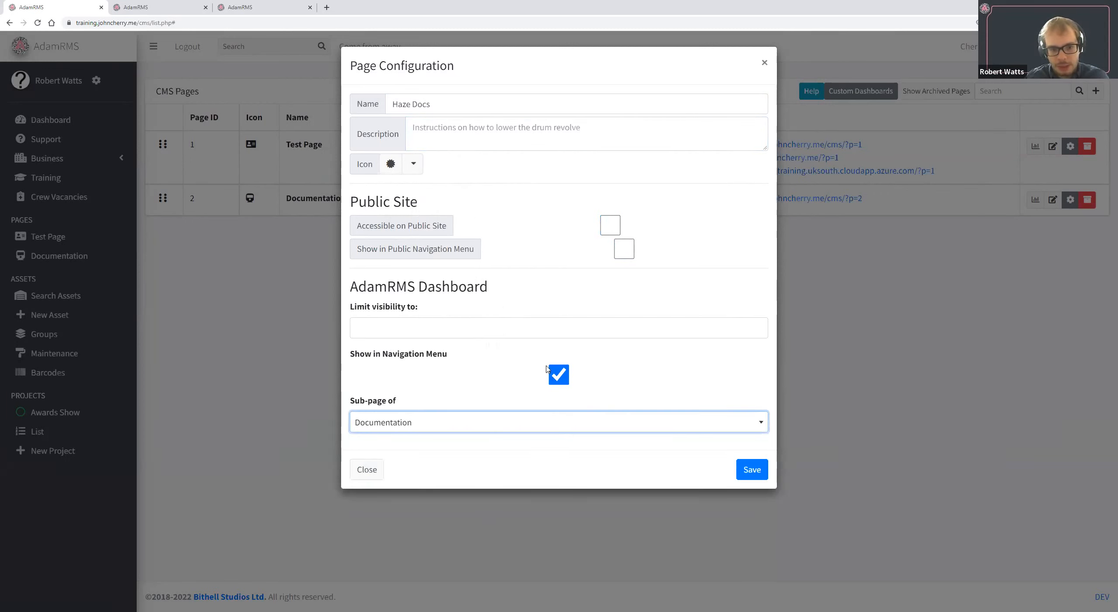
Limit the Haze Docs page's visibility to the Administrator and Warehouse Team roles and save the page.
left_click(506, 331)
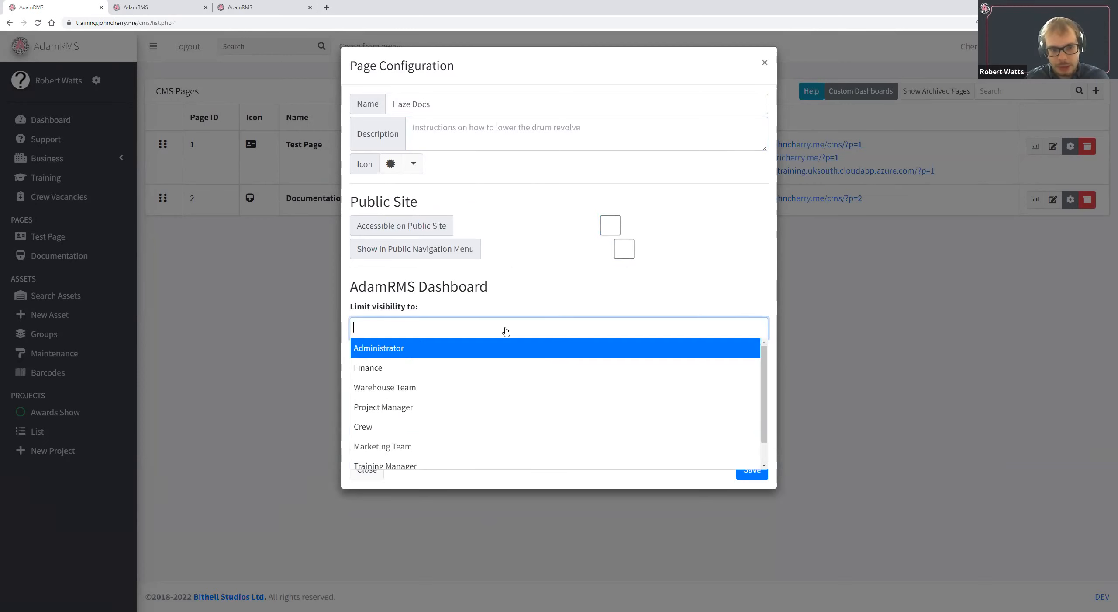
left_click(500, 348)
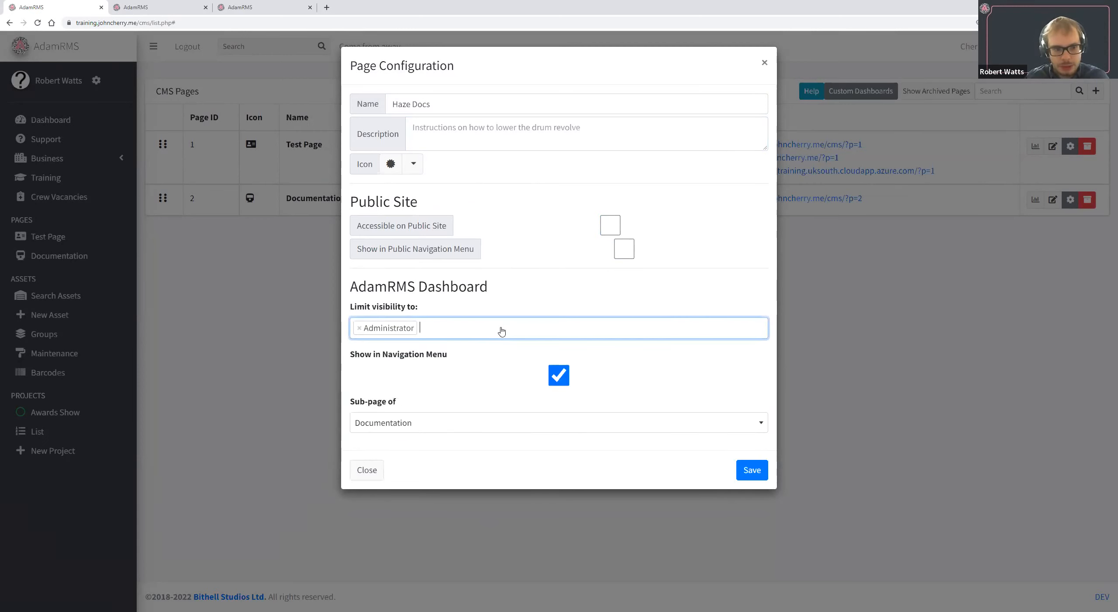
left_click(501, 331)
left_click(392, 407)
left_click(511, 331)
left_click(503, 388)
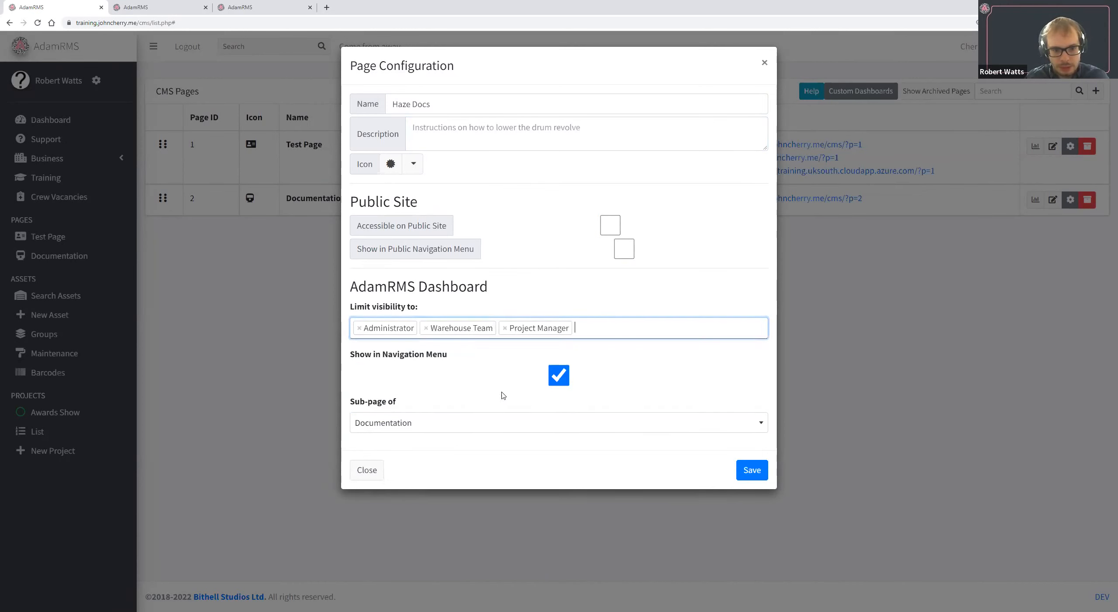
left_click(498, 328)
left_click(505, 327)
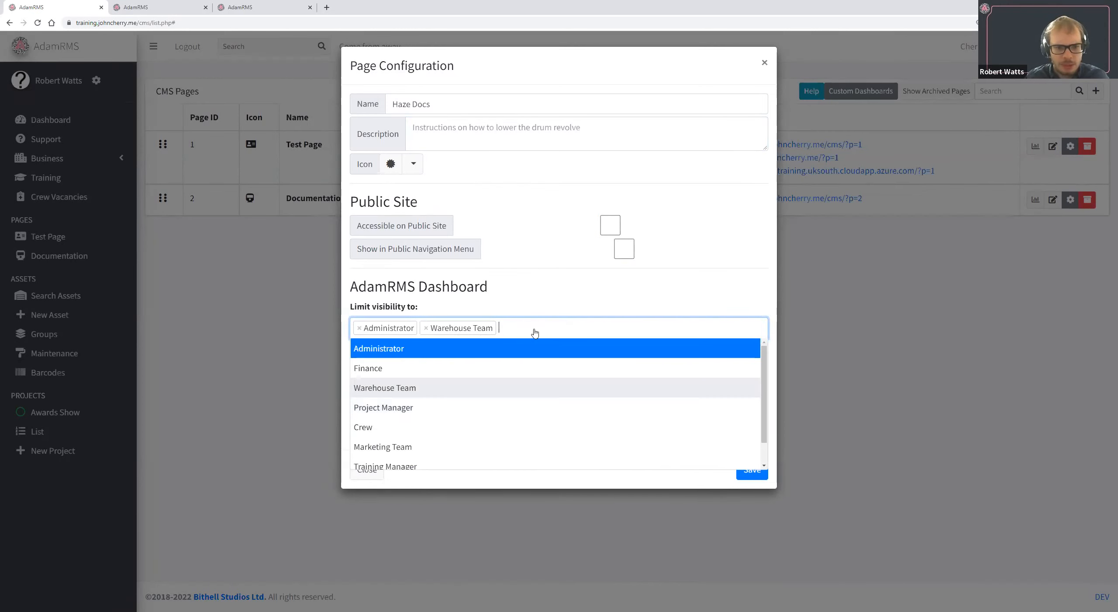
left_click(576, 309)
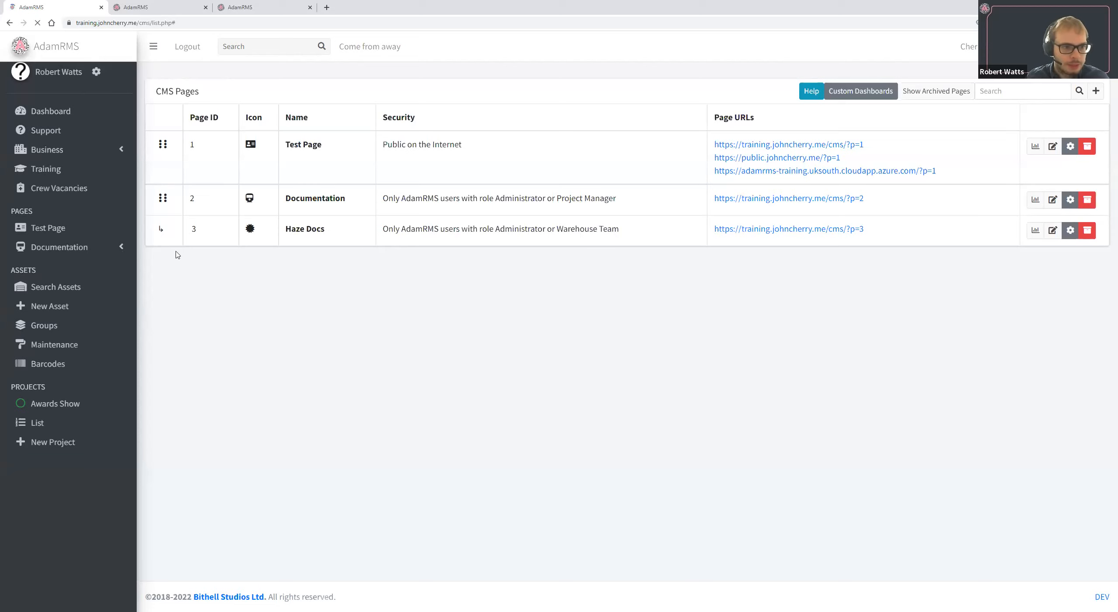
Reload the Documentation statistics page and open the Haze Docs sub-page under Documentation for editing.
left_click(160, 7)
left_click(38, 24)
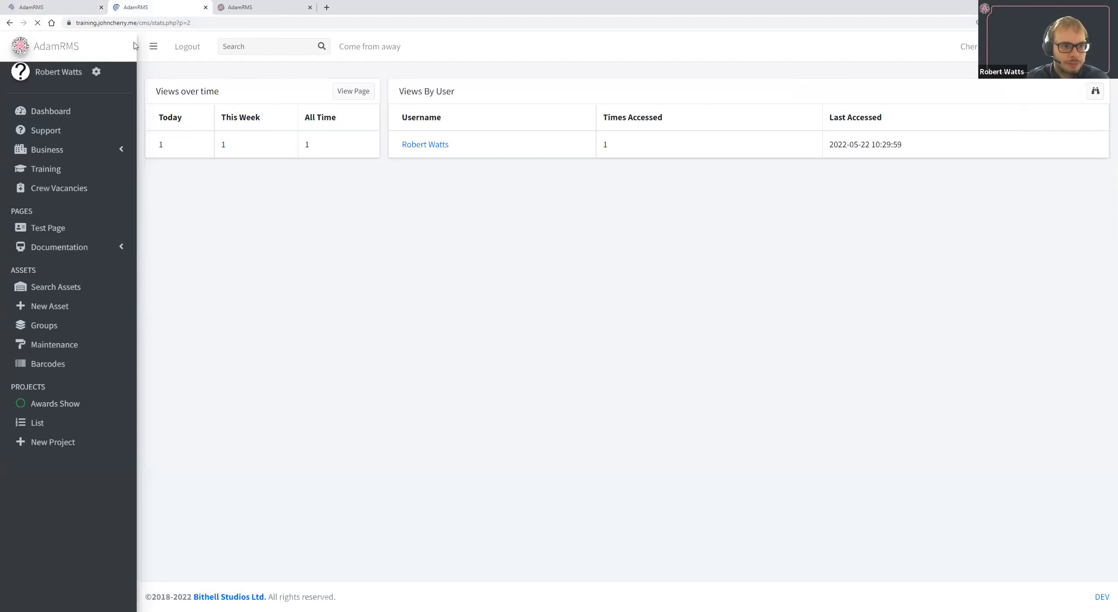
left_click(115, 236)
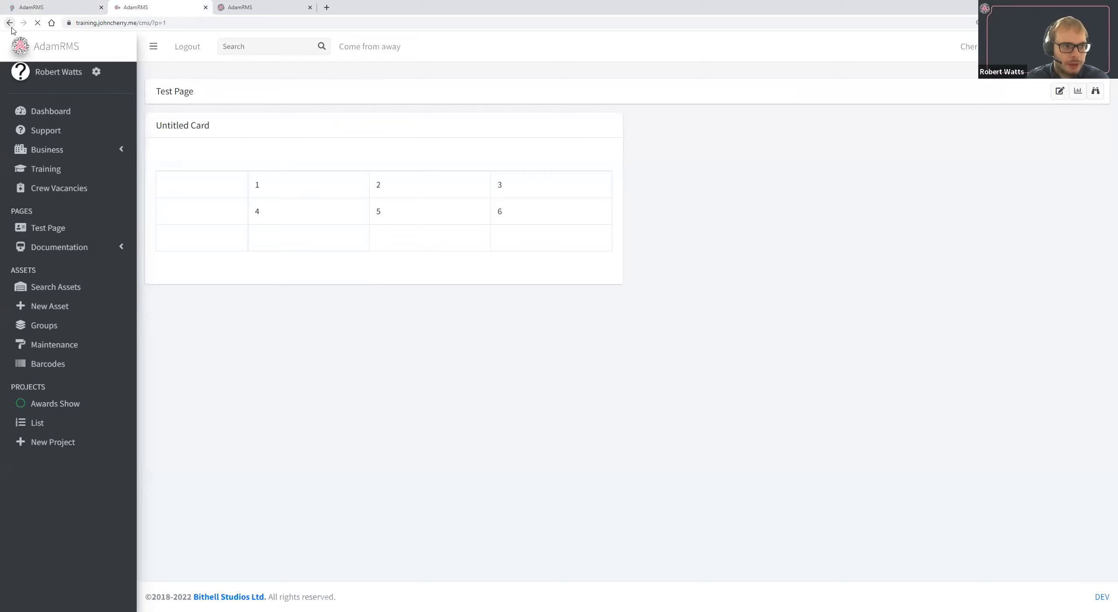
left_click(10, 23)
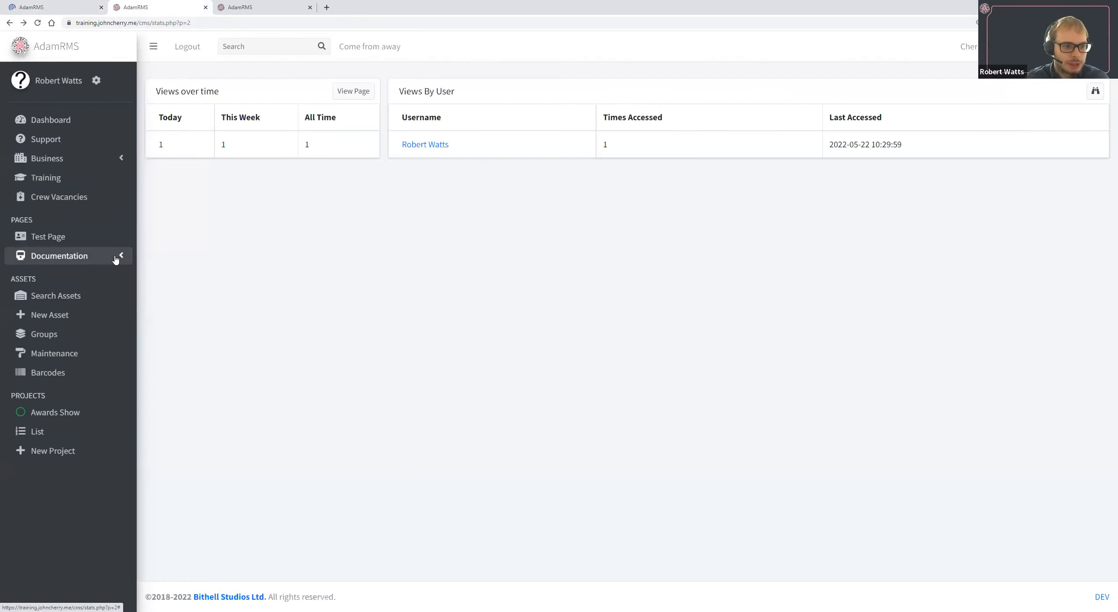
left_click(115, 258)
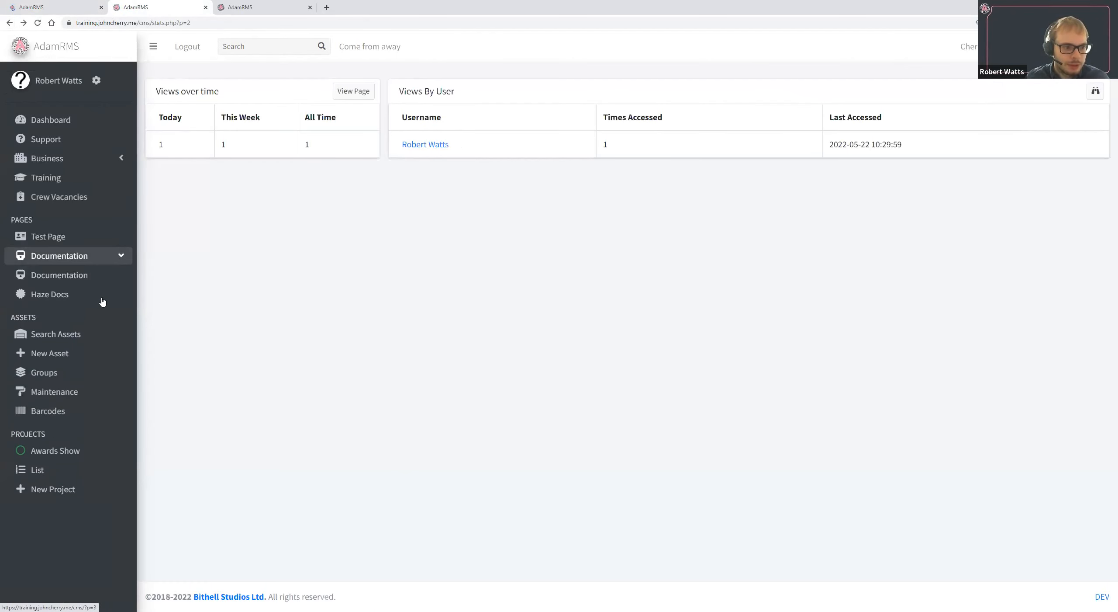
left_click(89, 294)
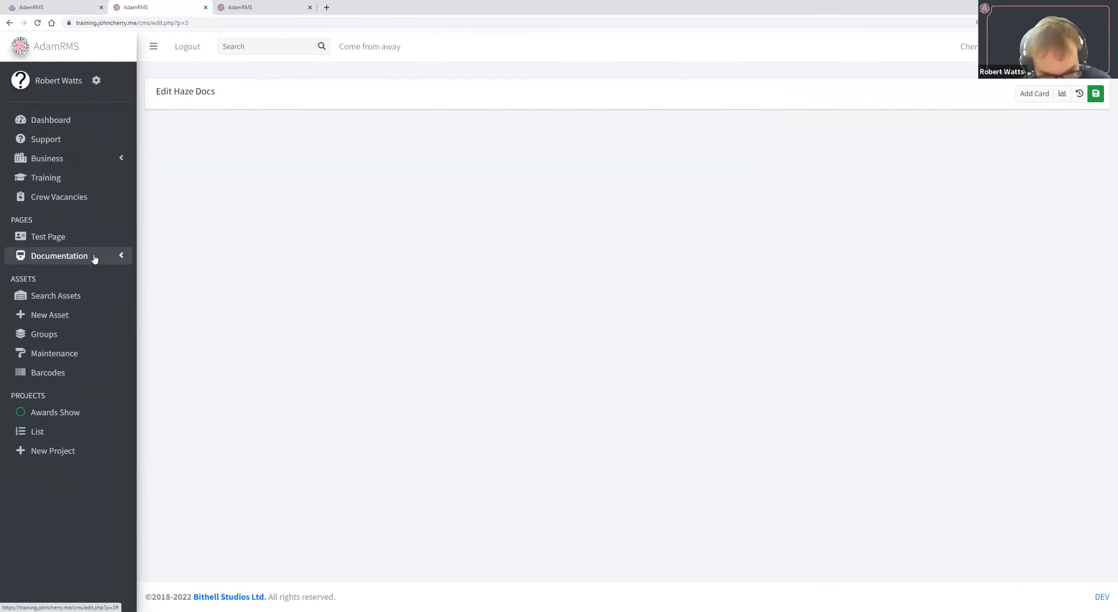
left_click(94, 257)
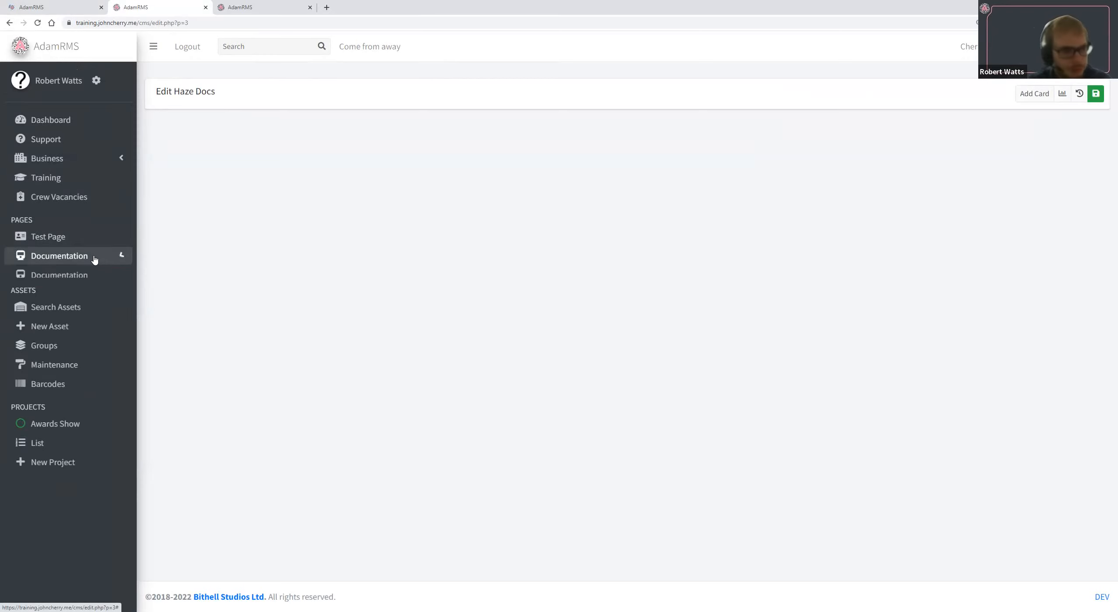
left_click(83, 240)
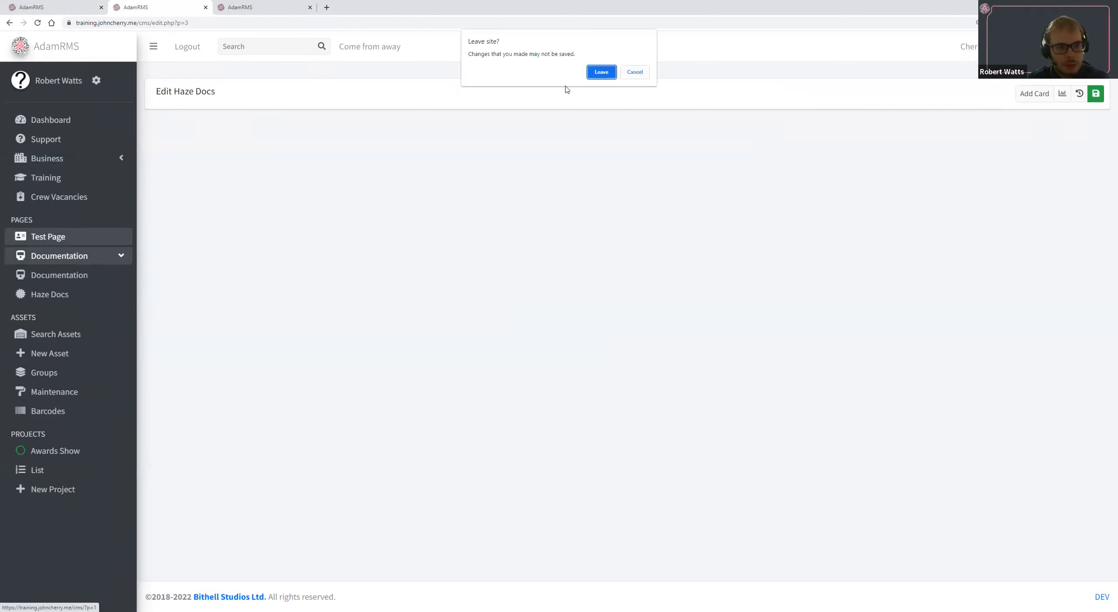
key("Escape")
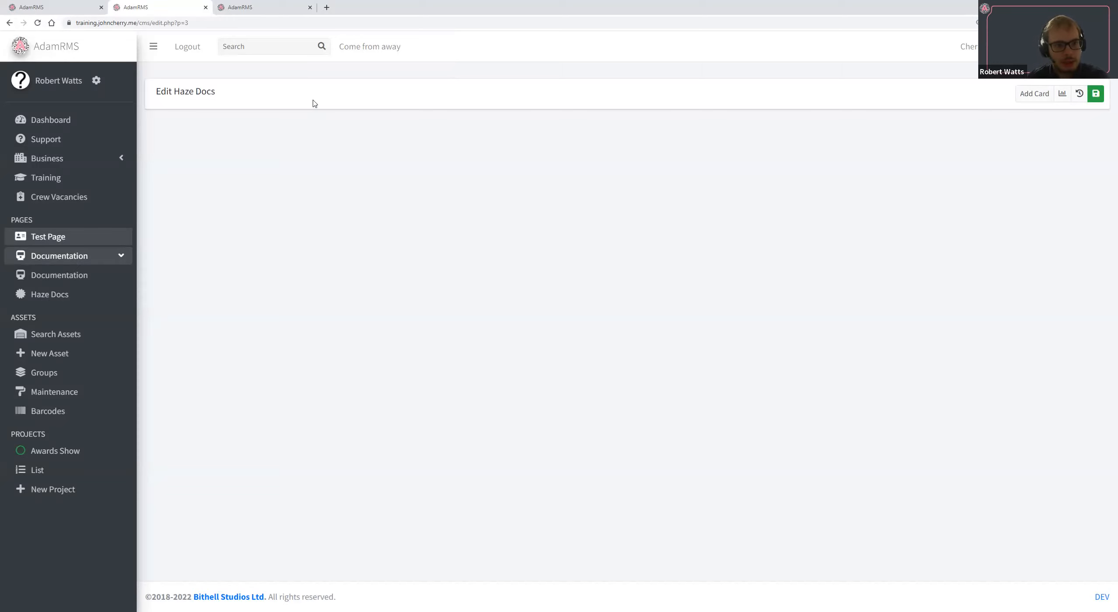
Open the AdamRMS training site in a new browser tab.
left_click(327, 7)
type("tra")
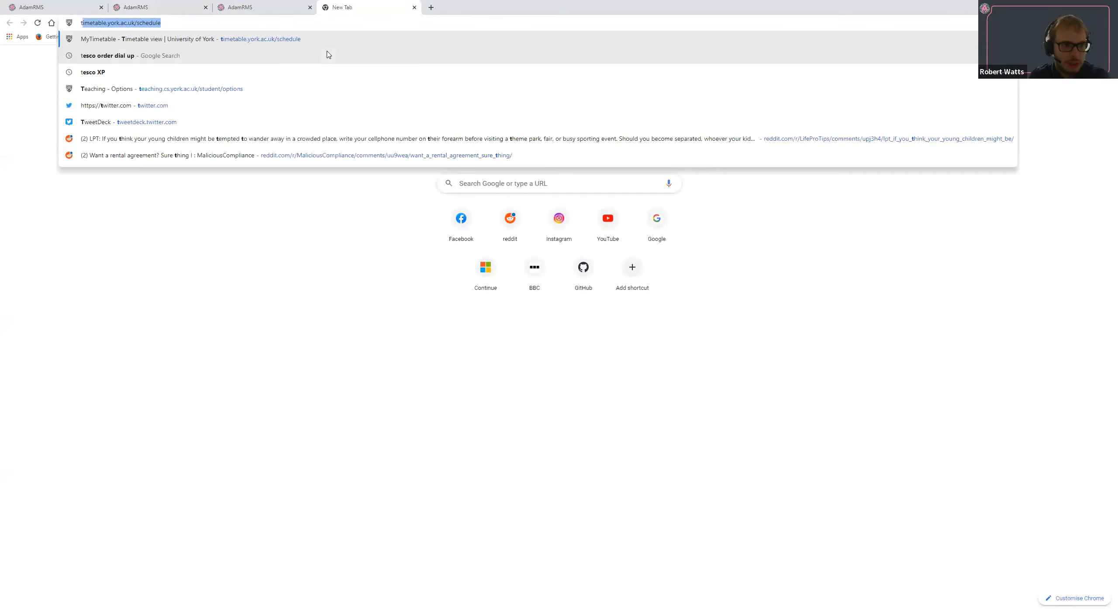
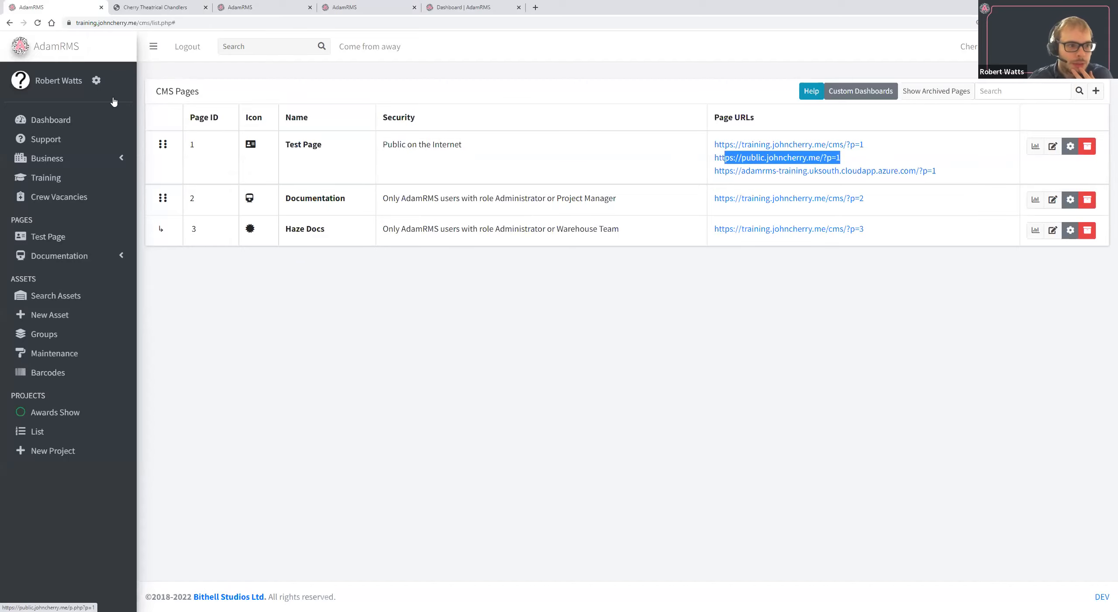
View the Test Page and its table on the public site, then return to the CMS Pages list.
left_click(21, 126)
left_click_drag(209, 113, 416, 115)
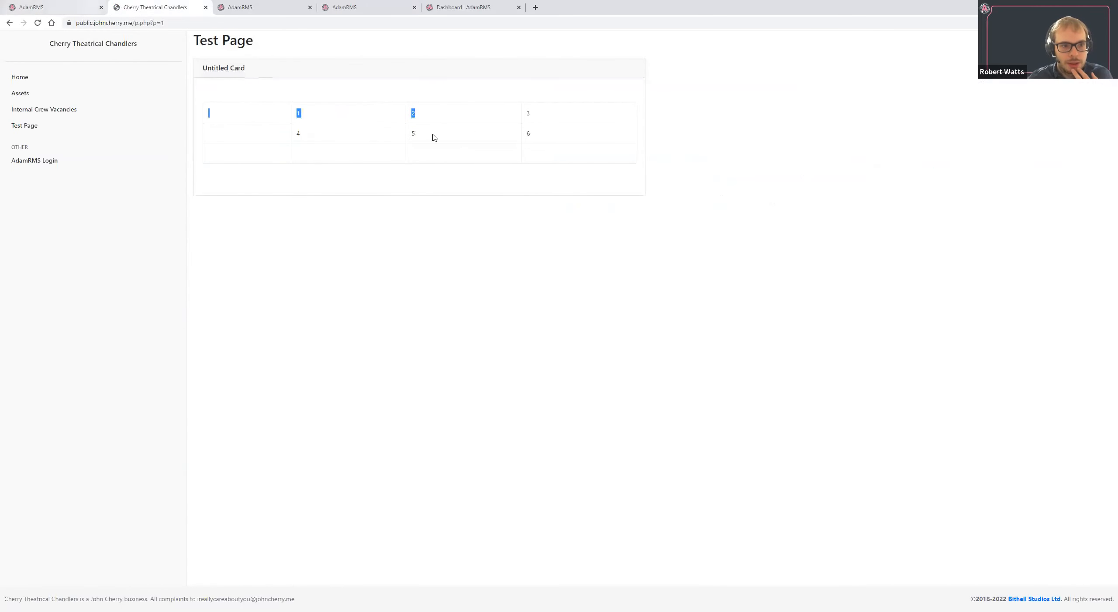
left_click(51, 6)
left_click(343, 236)
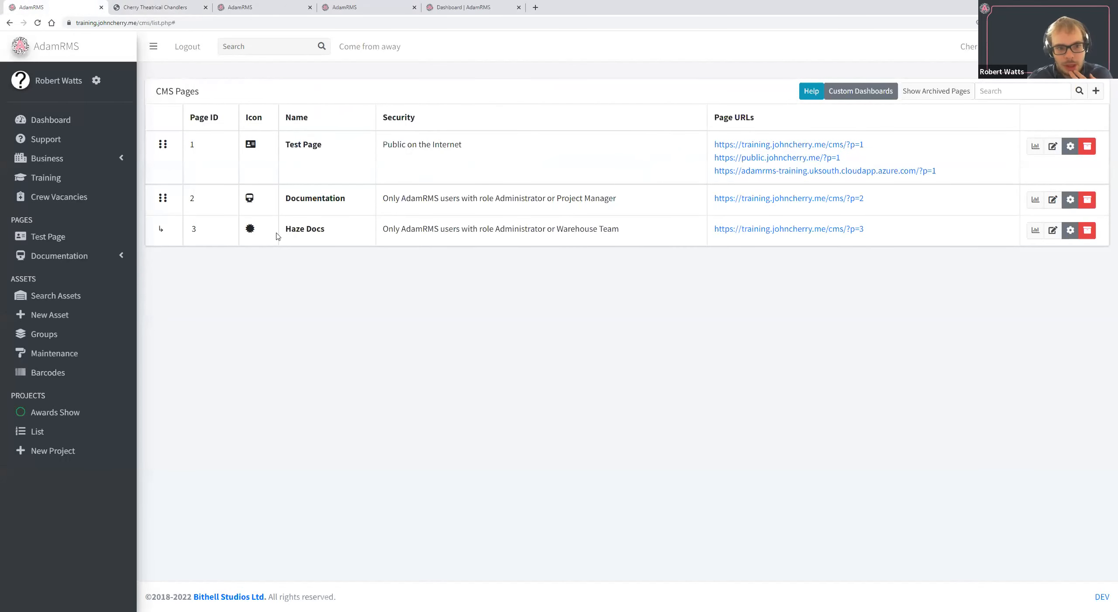
Make the Documentation page accessible on the public site, show it in the public navigation menu, and save its configuration.
left_click(1053, 199)
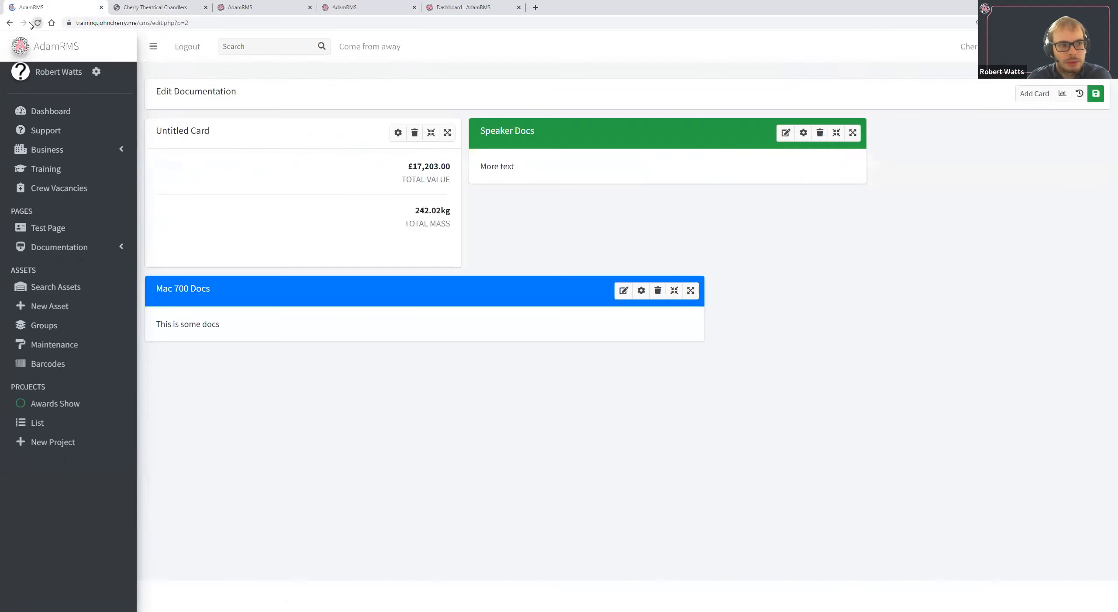
left_click(10, 23)
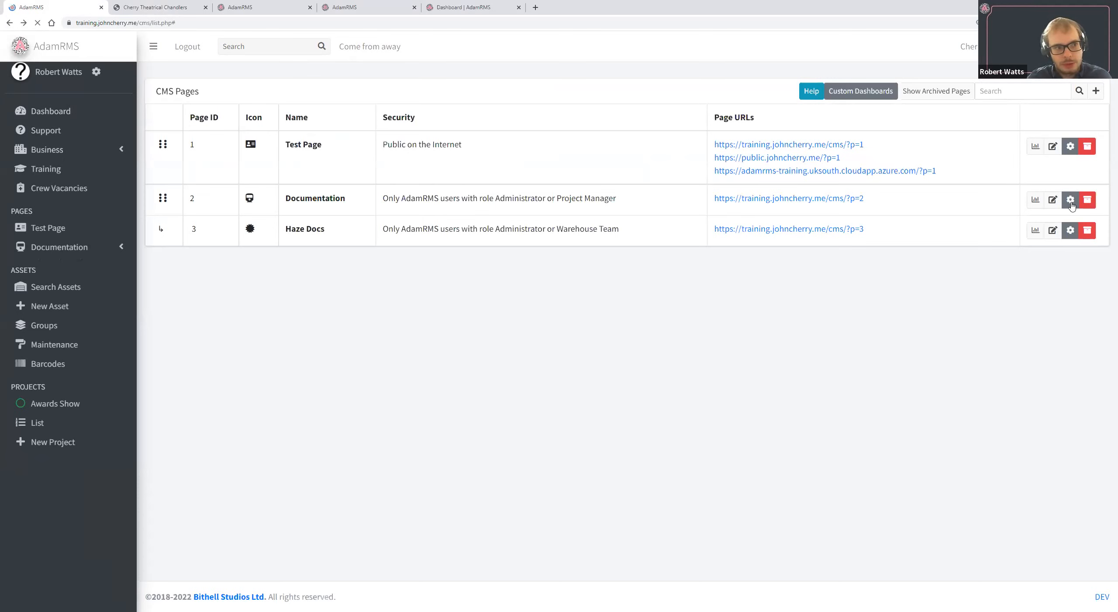
left_click(1071, 202)
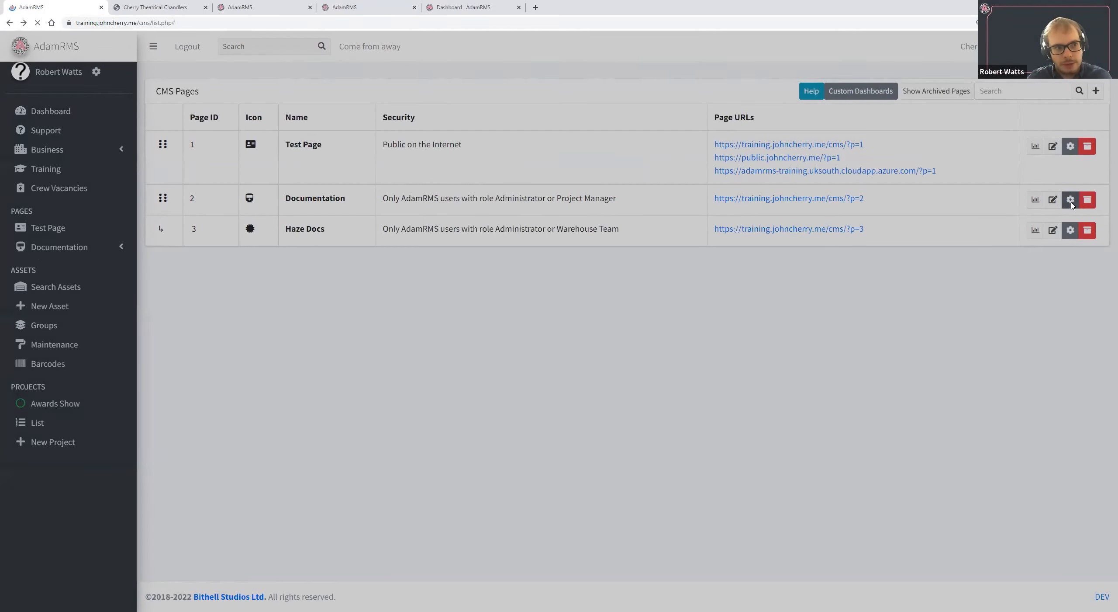
left_click(610, 231)
left_click(623, 249)
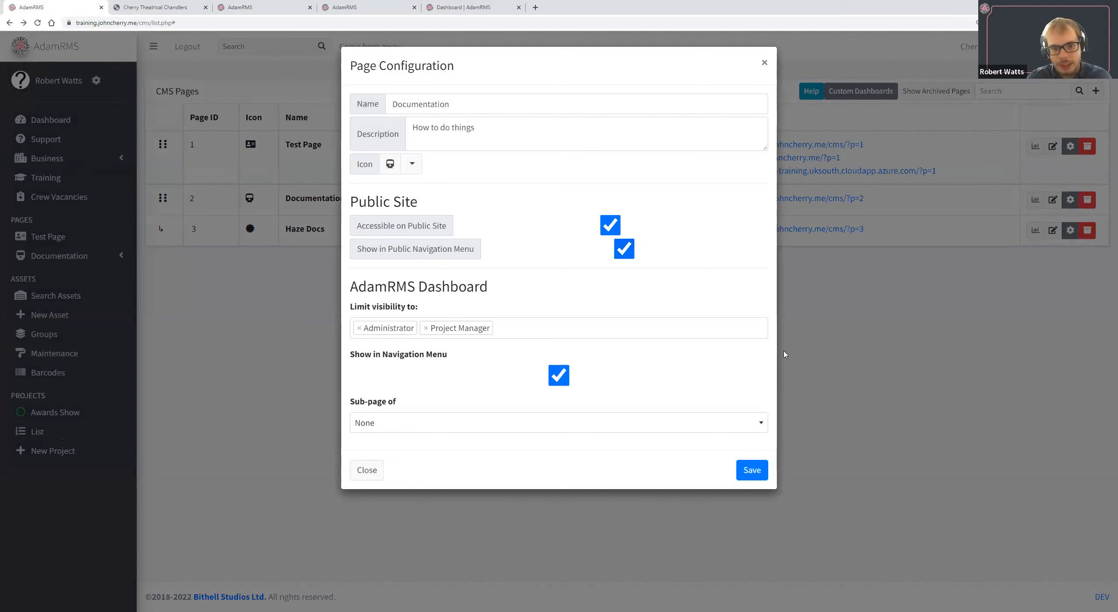
left_click(749, 466)
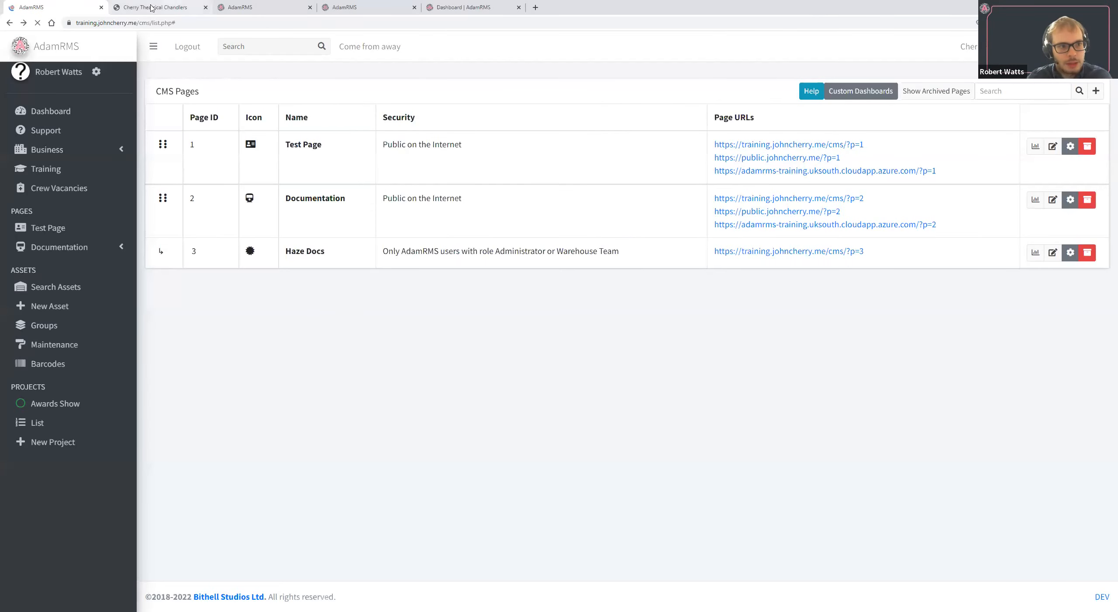
Reload the public site, open the Documentation page there and examine its Mac 700 Docs and Speaker Docs cards.
left_click(155, 7)
left_click(38, 24)
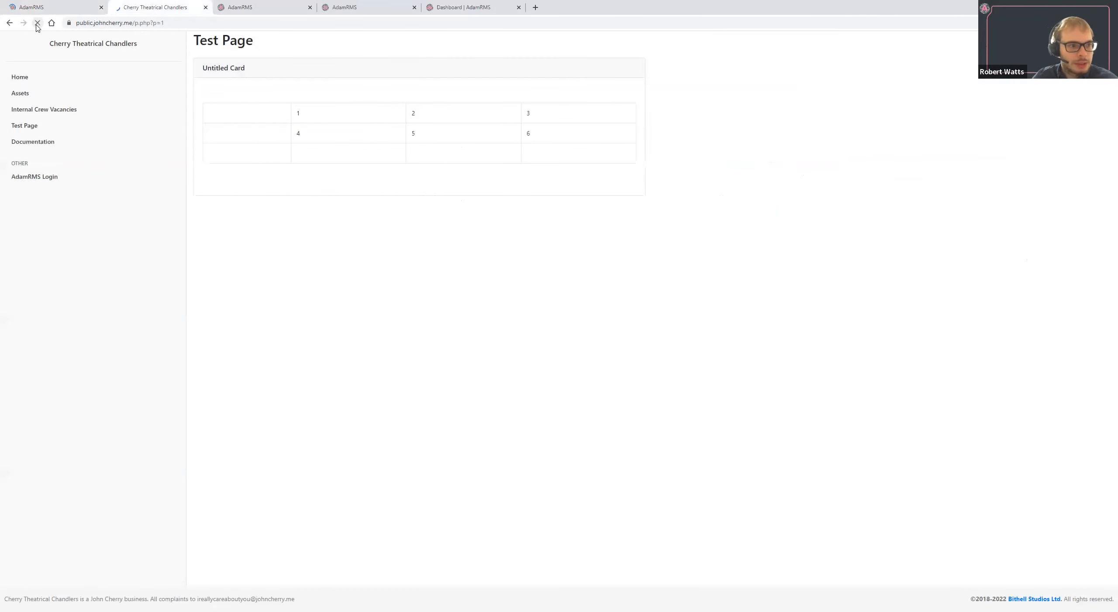
left_click(42, 144)
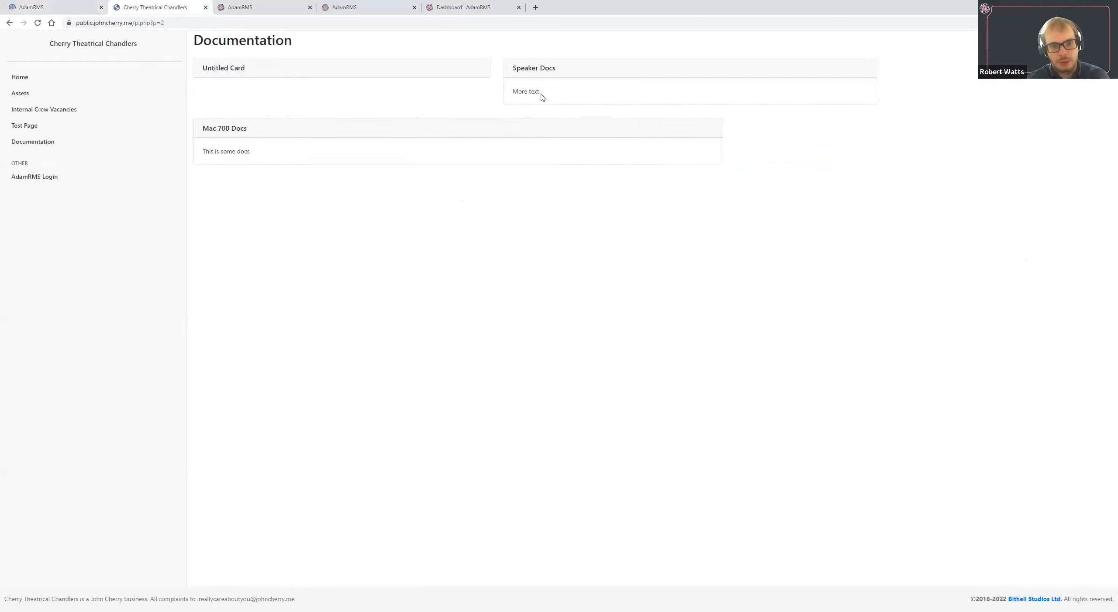
left_click_drag(206, 130, 359, 135)
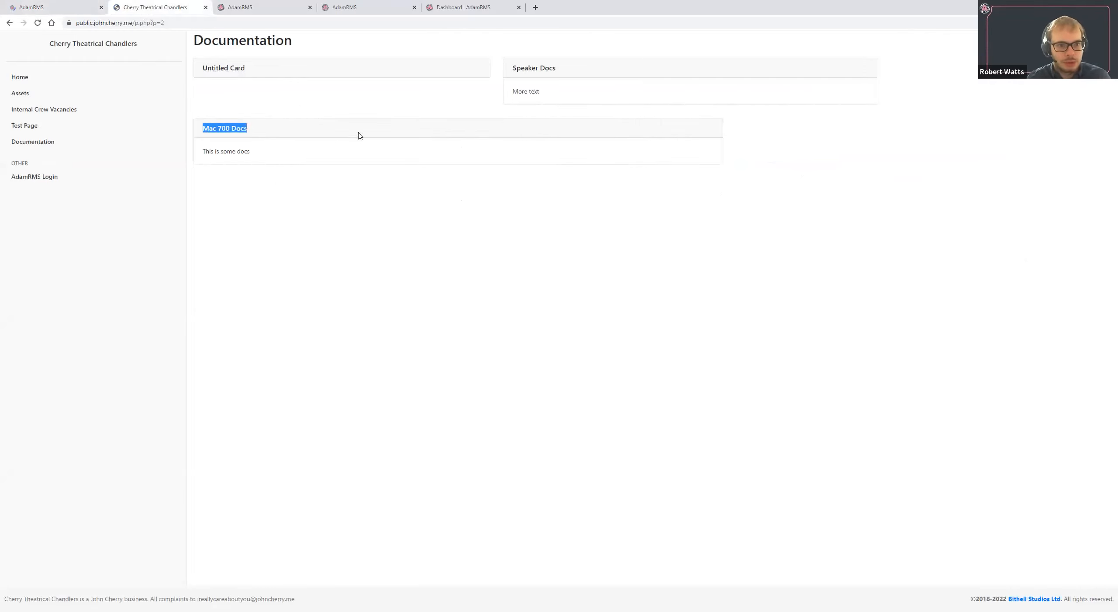
double_click(526, 73)
left_click_drag(526, 73, 530, 94)
left_click(473, 139)
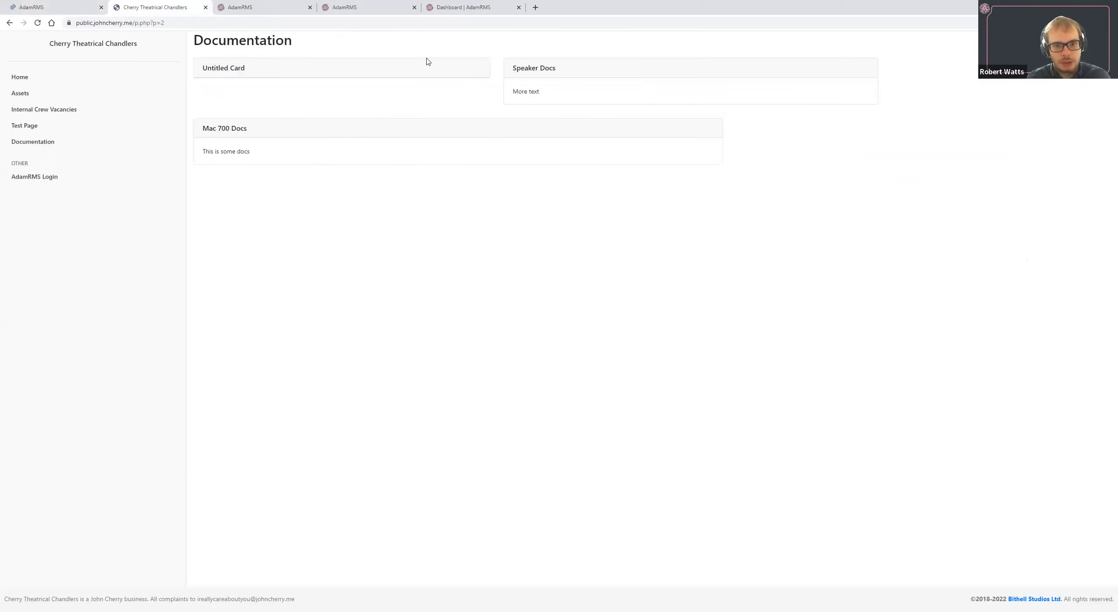
left_click_drag(513, 68, 547, 93)
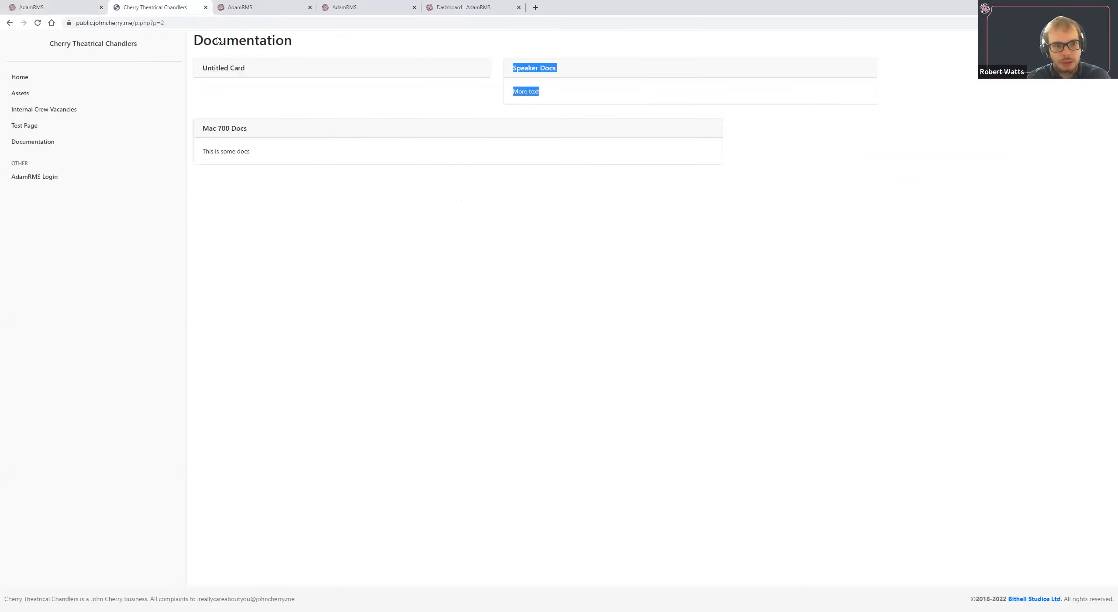
Open the Public Site settings and review the asset display options, footer text, public URLs and header image.
left_click(84, 4)
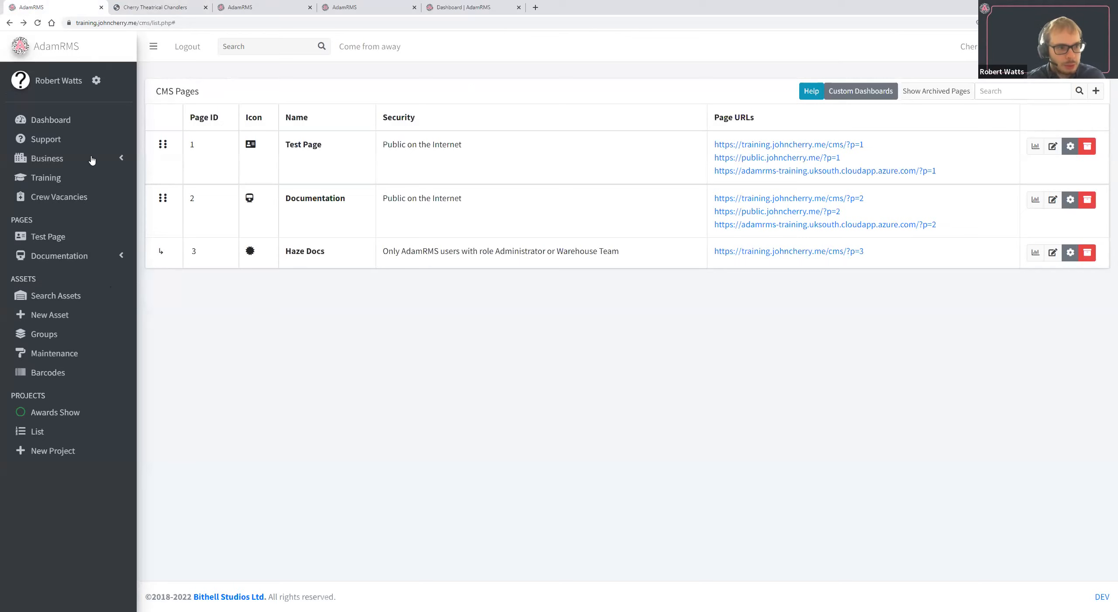
left_click(107, 409)
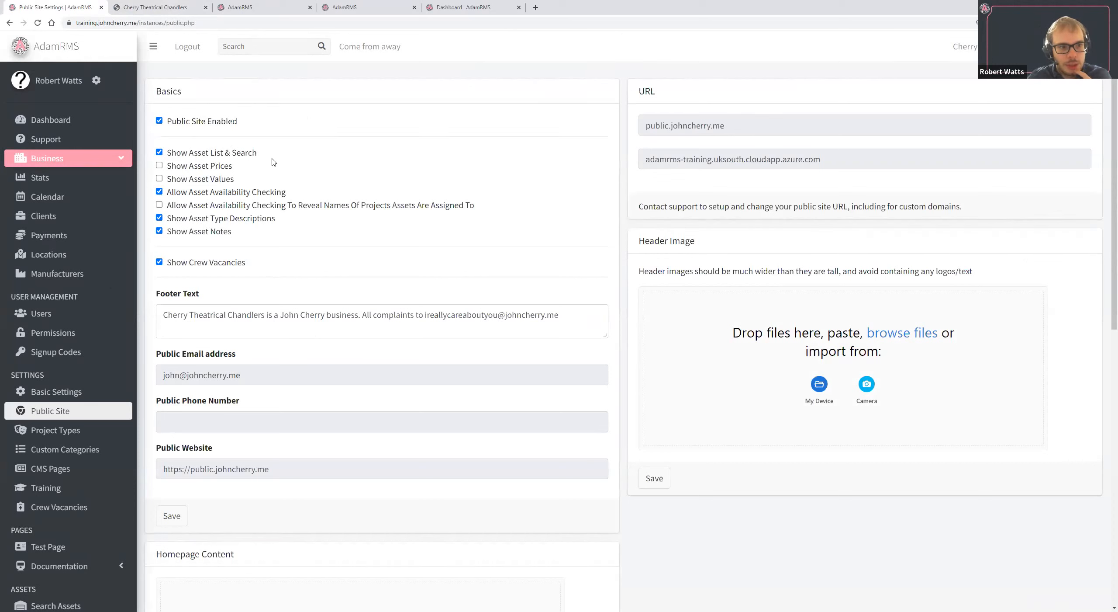
left_click_drag(285, 159, 268, 175)
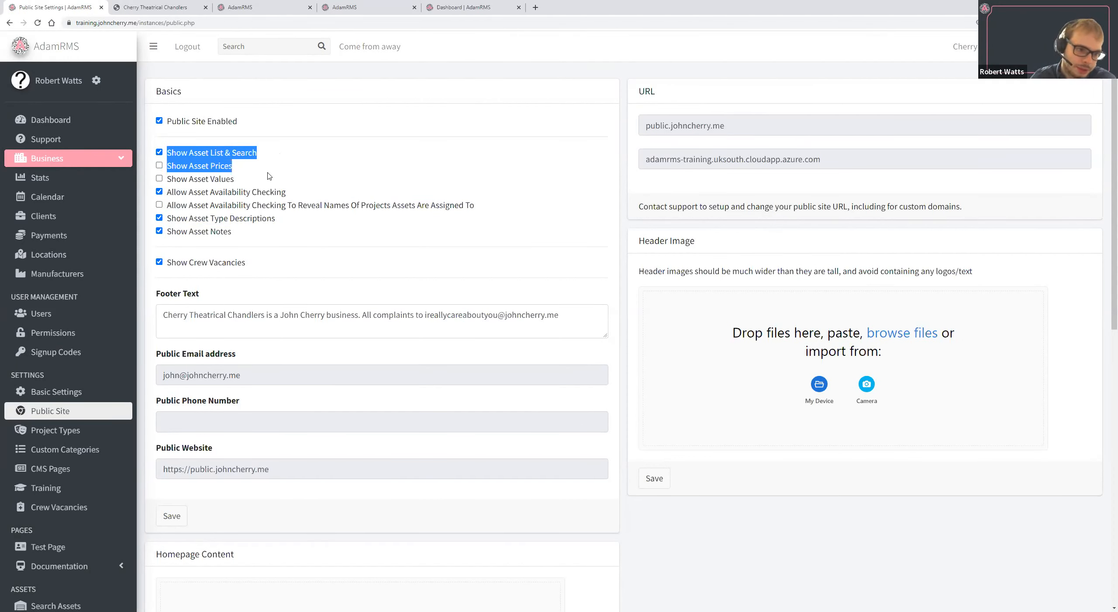
triple_click(276, 230)
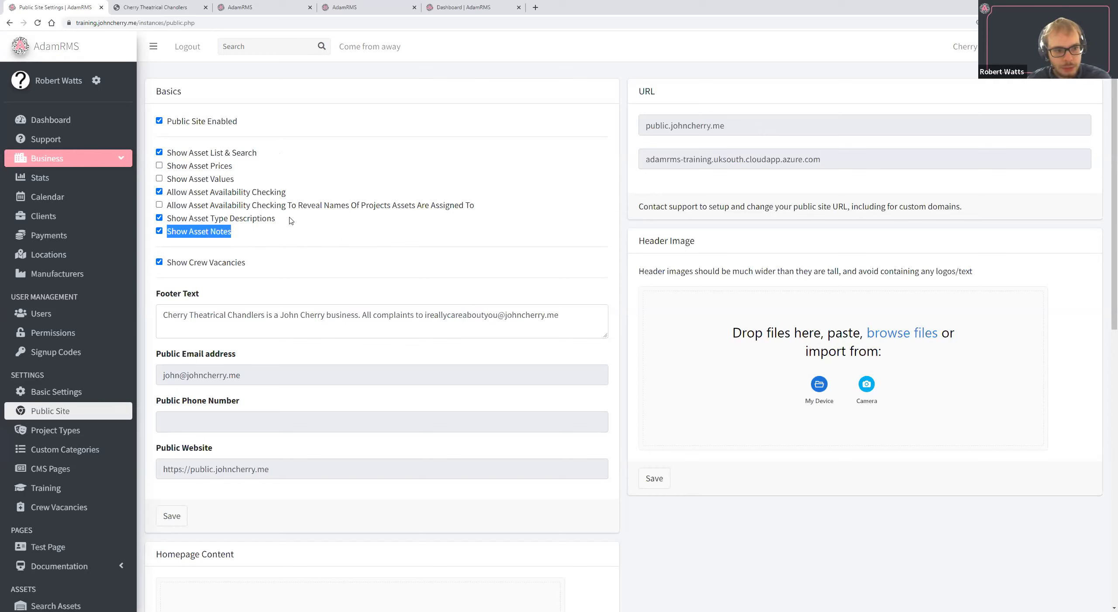
triple_click(295, 313)
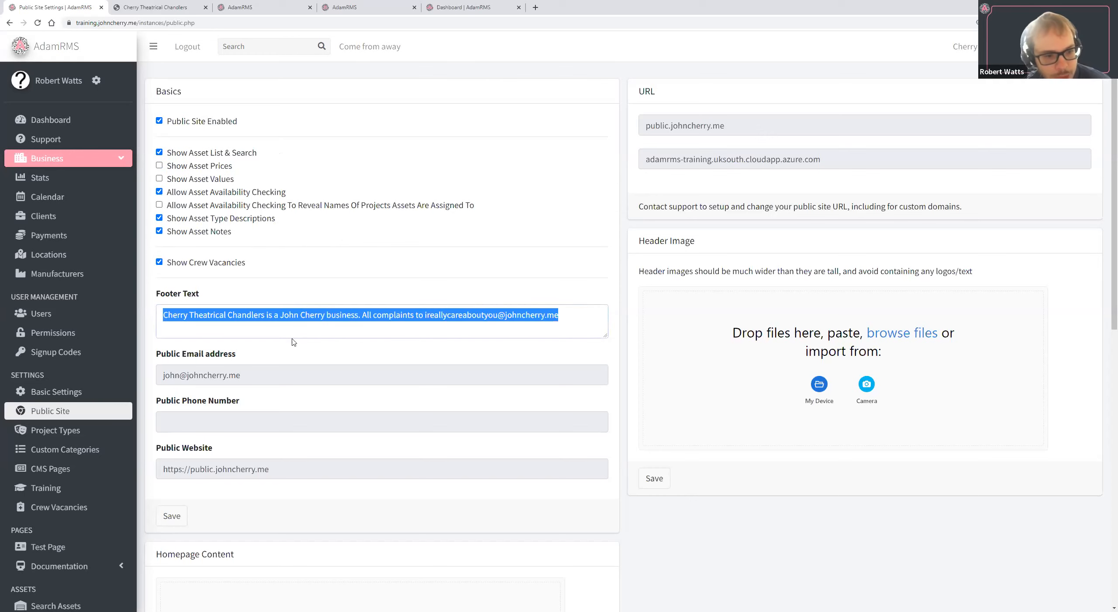
scroll(207, 350, "down", 1)
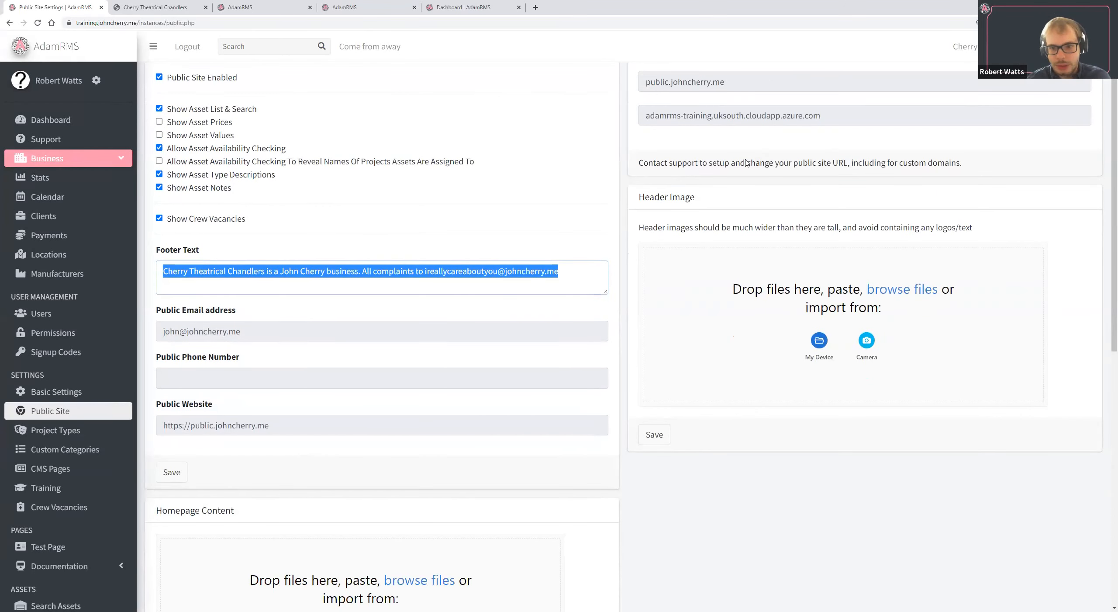
scroll(454, 406, "up", 1)
scroll(855, 405, "down", 4)
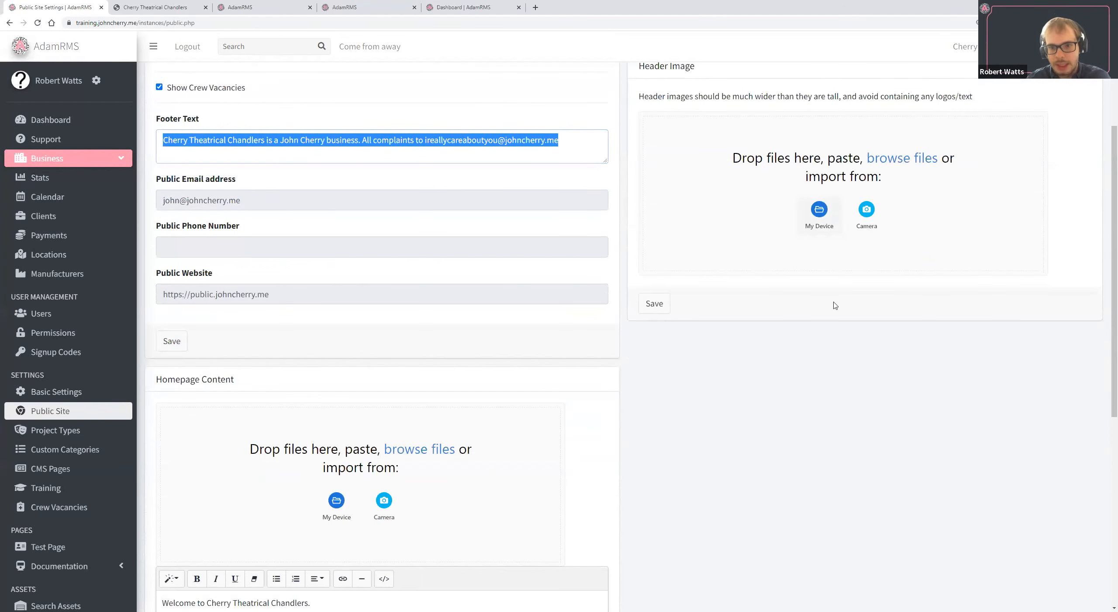
key("ctrl+Tab")
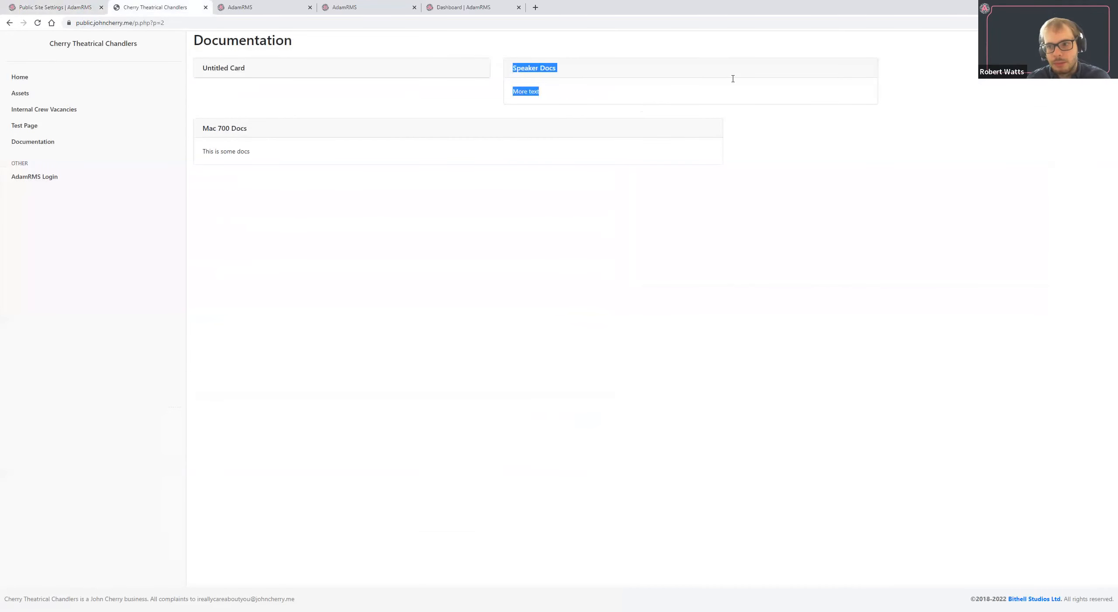
left_click(52, 7)
Compare the Homepage Content text in the Public Site settings with the public site's home page.
scroll(317, 406, "down", 4)
triple_click(266, 319)
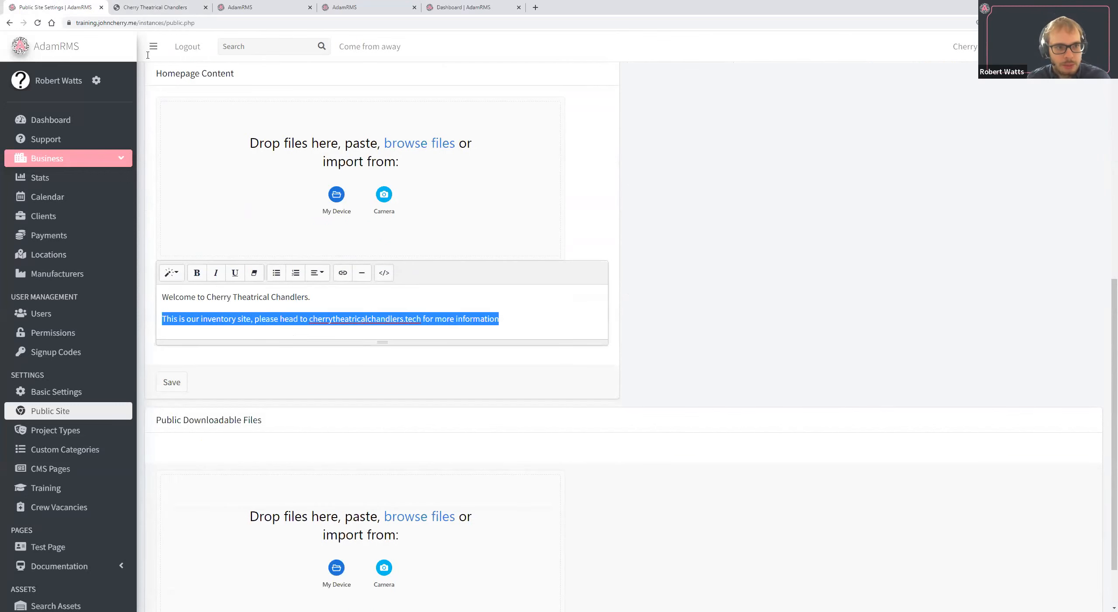
left_click(151, 7)
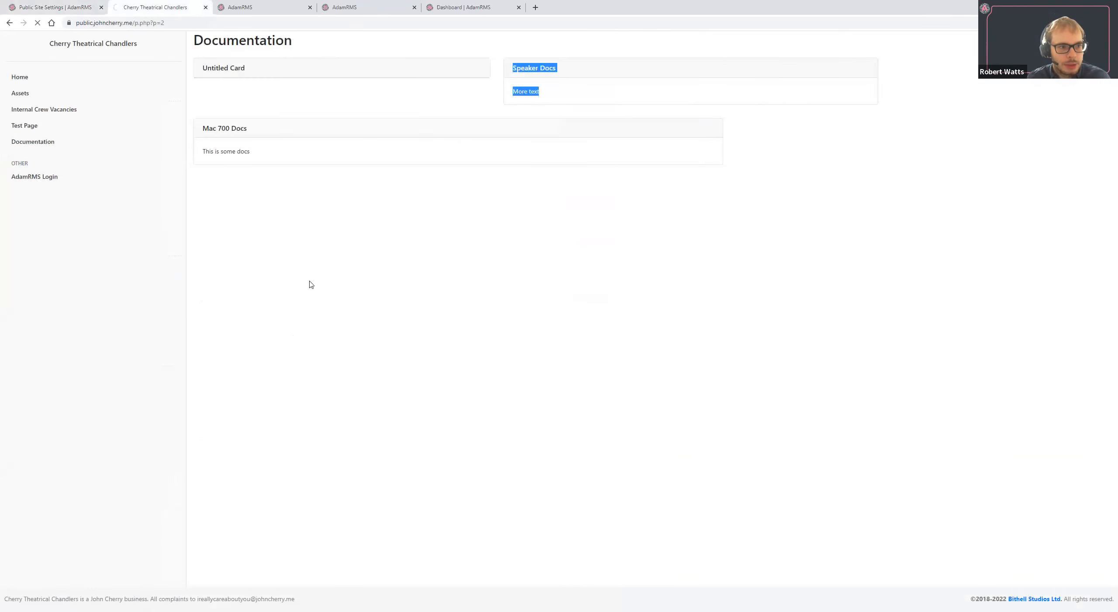
triple_click(237, 35)
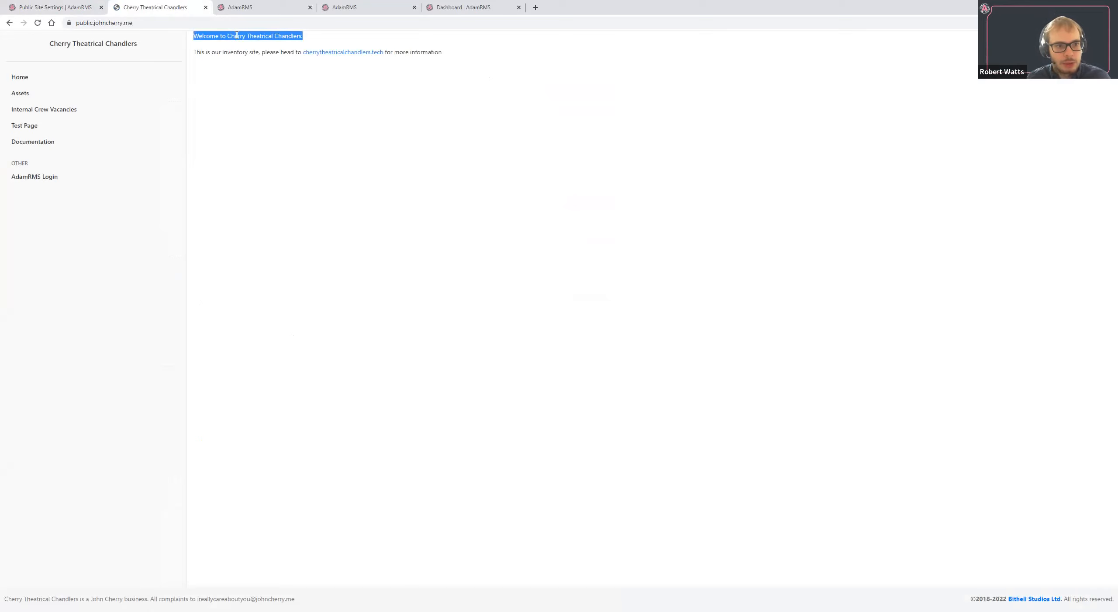
double_click(200, 52)
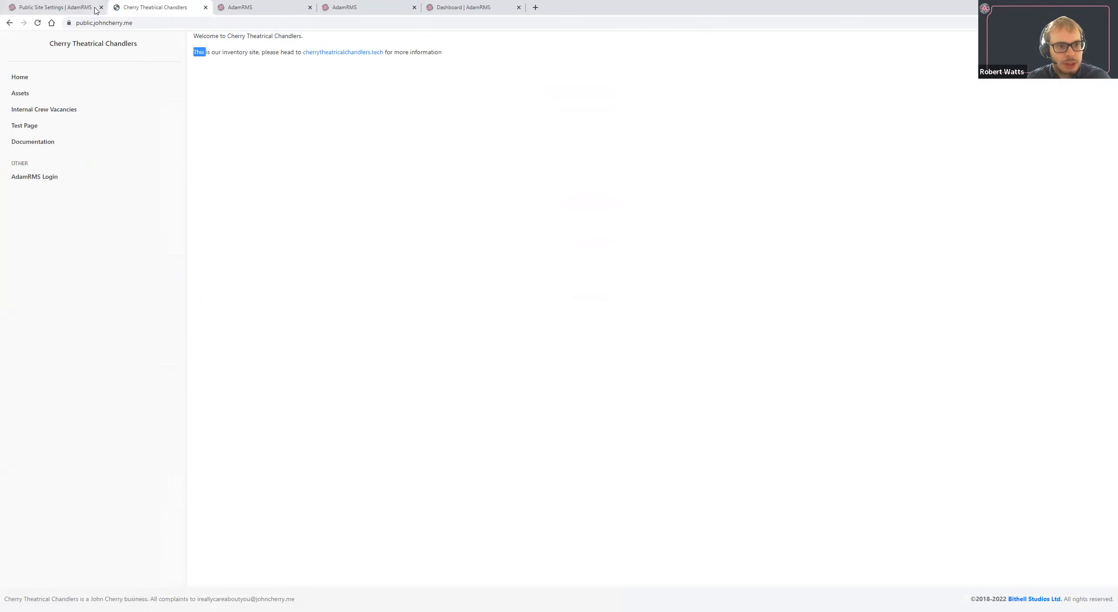
left_click(5, 4)
triple_click(254, 297)
left_click_drag(254, 298, 163, 298)
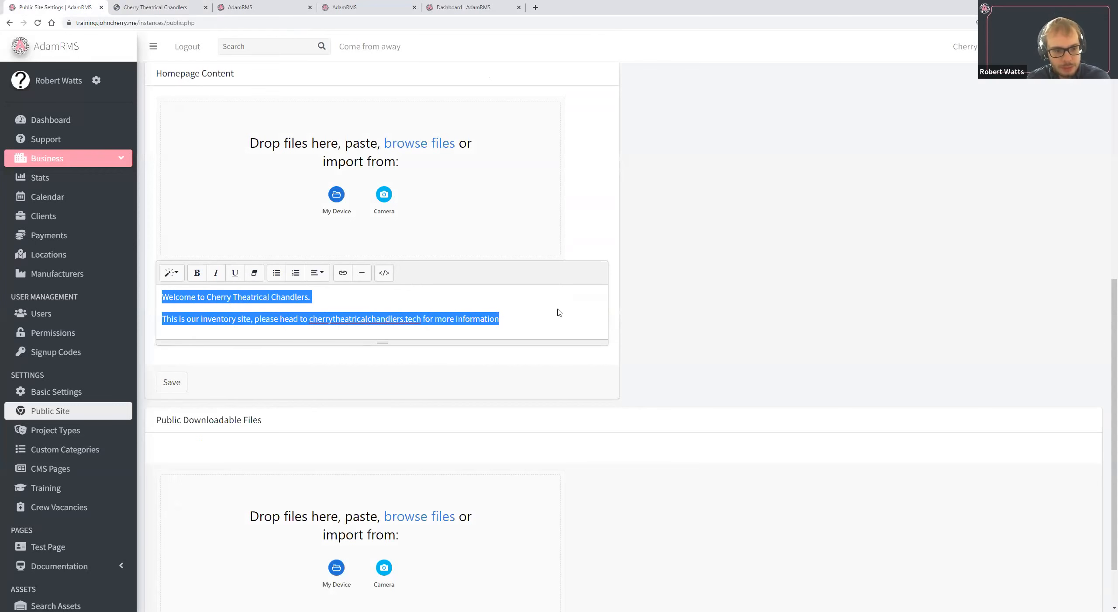
Review the Public Downloadable Files section of the Public Site settings and glance at the public site.
scroll(559, 312, "down", 2)
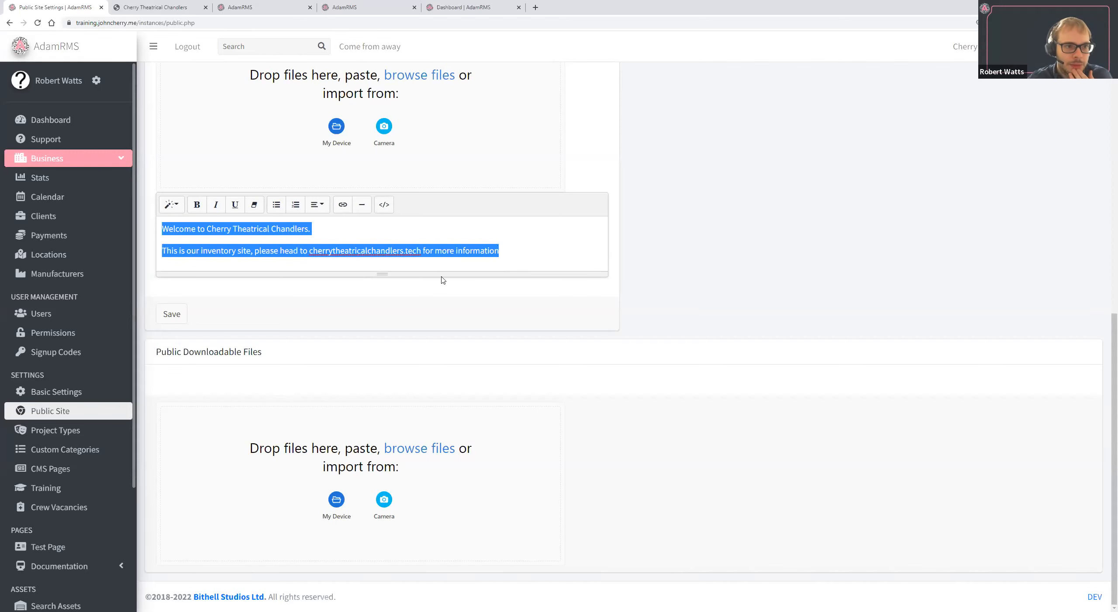
left_click(158, 6)
left_click(87, 4)
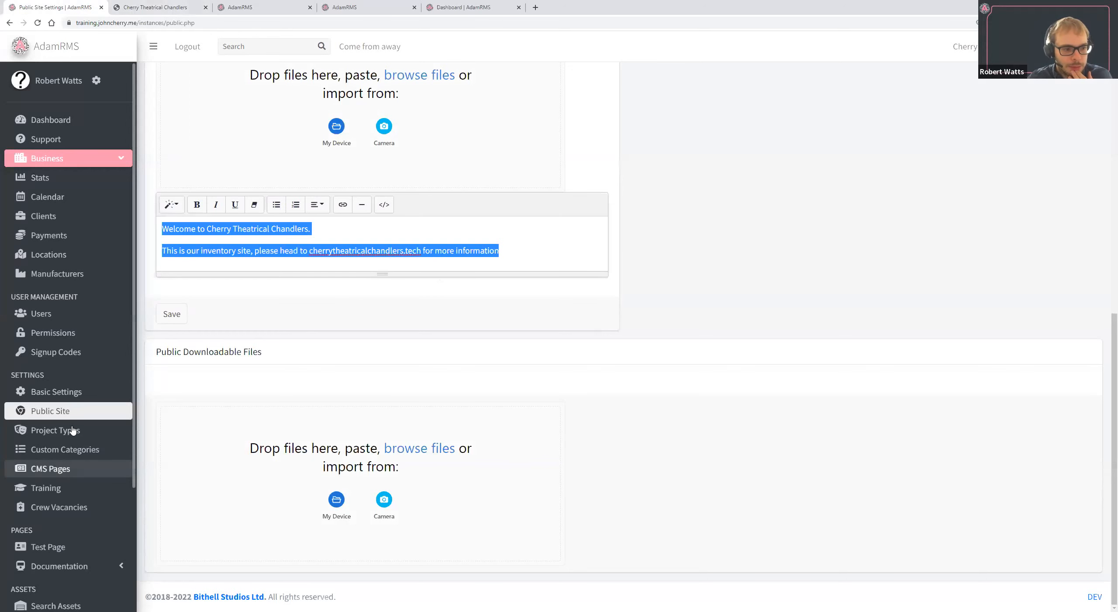
Reopen the CMS Pages list and deal with the unresponsive page prompt until the list loads.
scroll(175, 416, "down", 1)
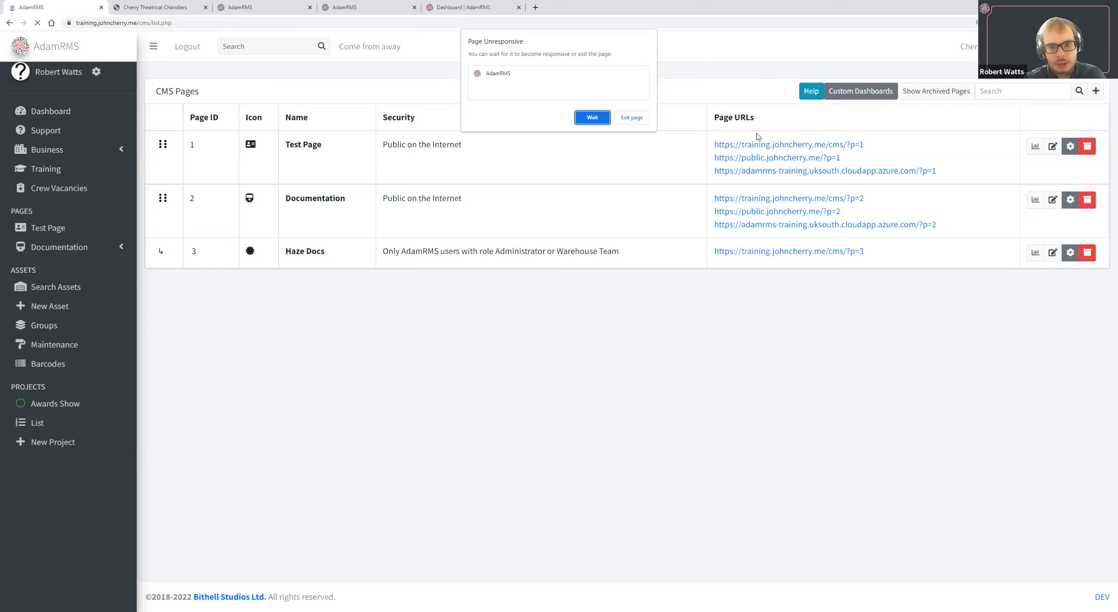
left_click(632, 117)
left_click(175, 23)
key("Return")
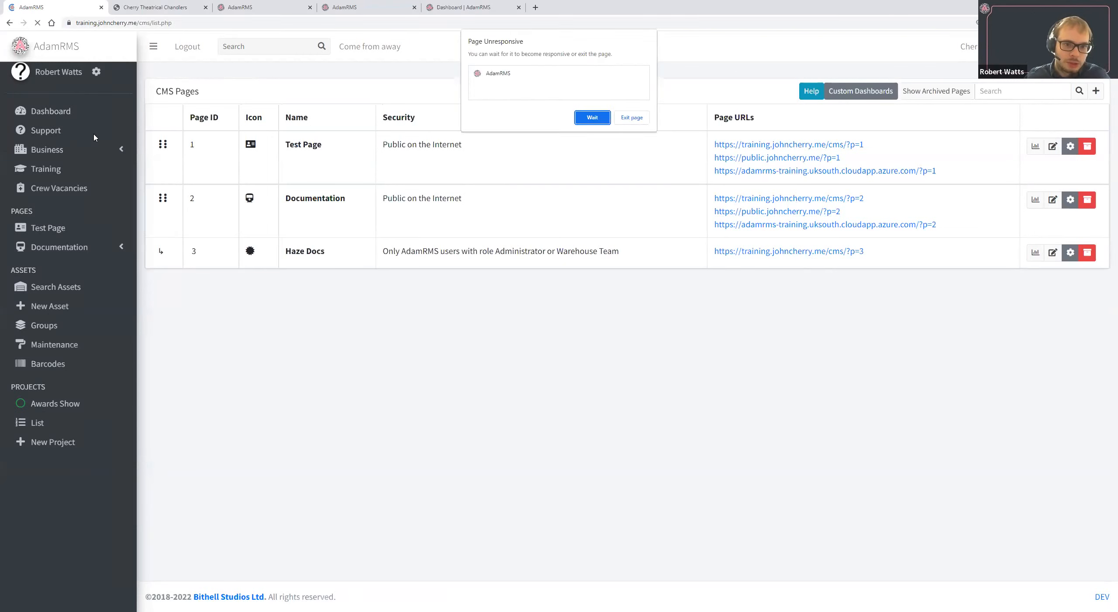
left_click(593, 117)
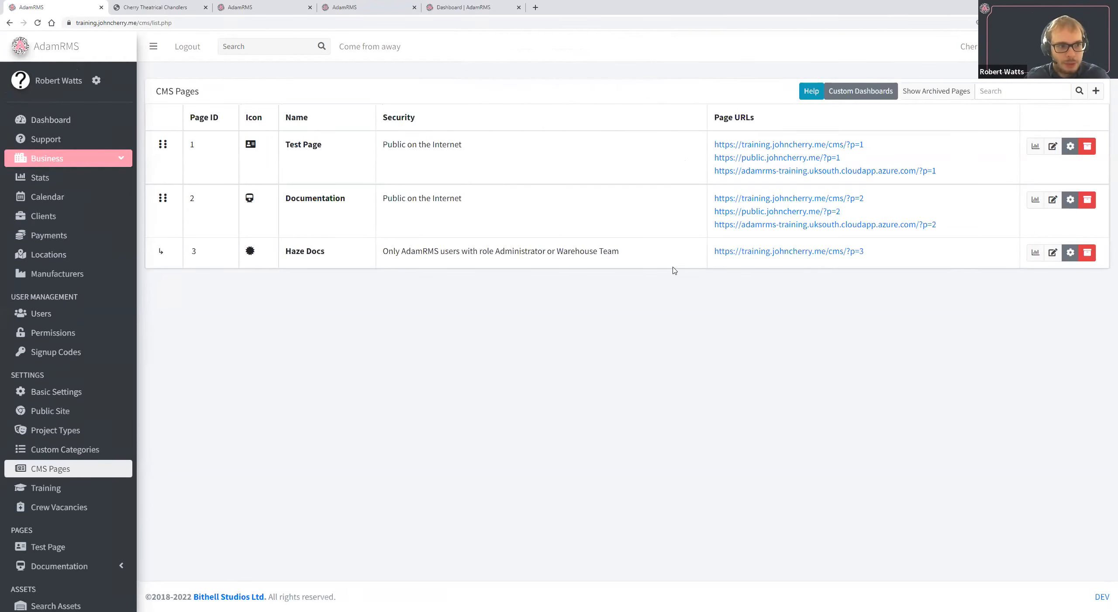
Open the AdamRMS dashboard and examine its Maintenance Jobs Outstanding, My Maintenance Jobs and Storage Usage widgets.
left_click(97, 126)
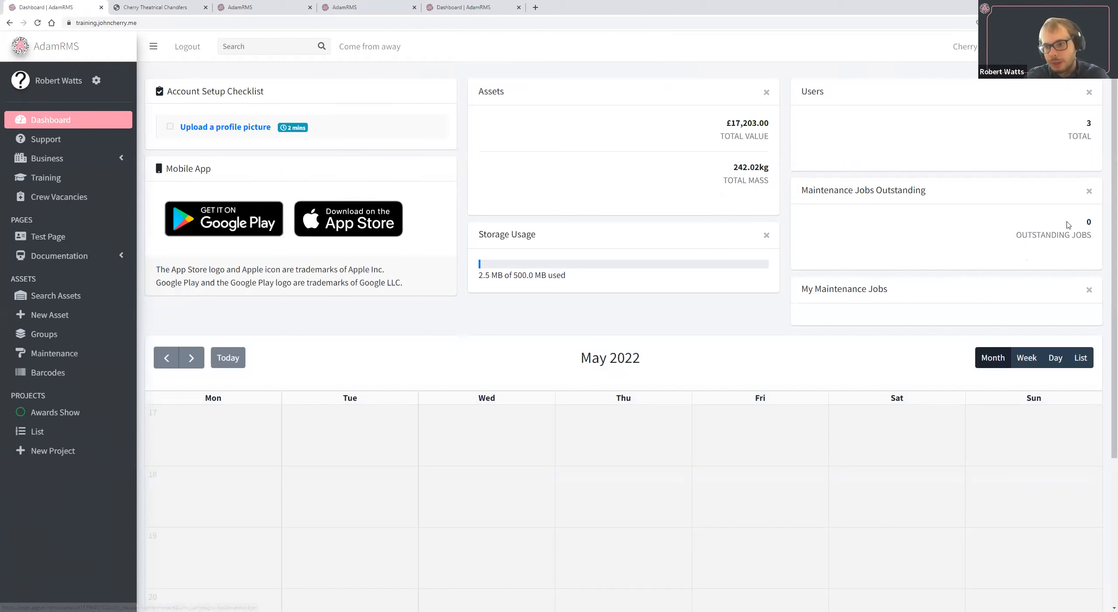
left_click_drag(1083, 219, 1094, 249)
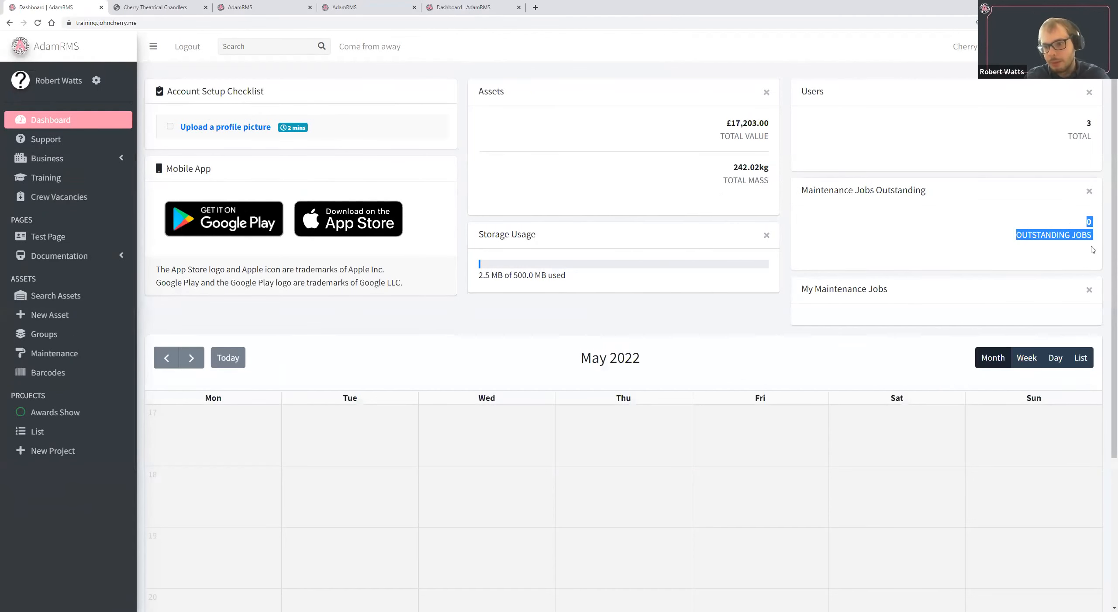
triple_click(839, 286)
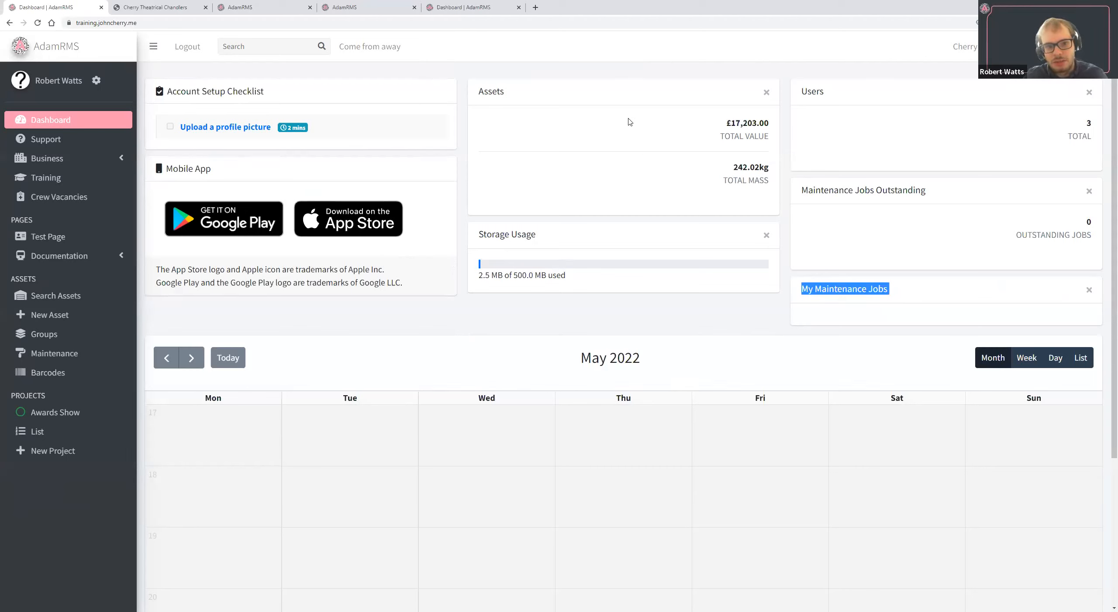
left_click_drag(543, 240, 552, 266)
left_click(551, 265)
triple_click(551, 265)
left_click(515, 244)
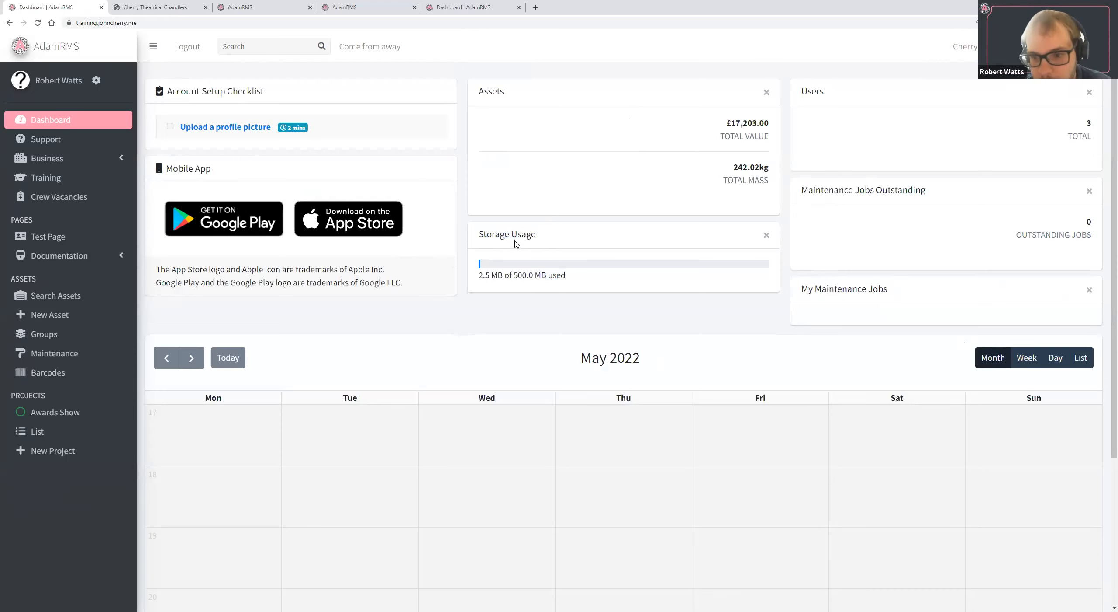
Start a new CMS page named "Equipment Team Dashboard" and give it the crescent-shaped icon.
left_click(9, 23)
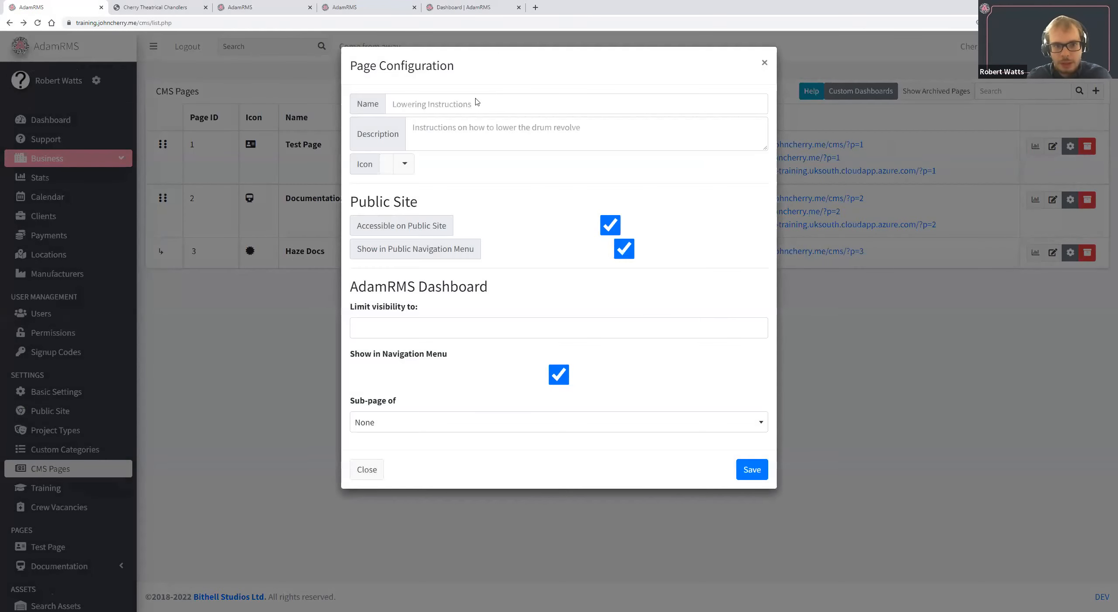
left_click(474, 108)
type("Equipment Team Dashboard")
left_click(404, 166)
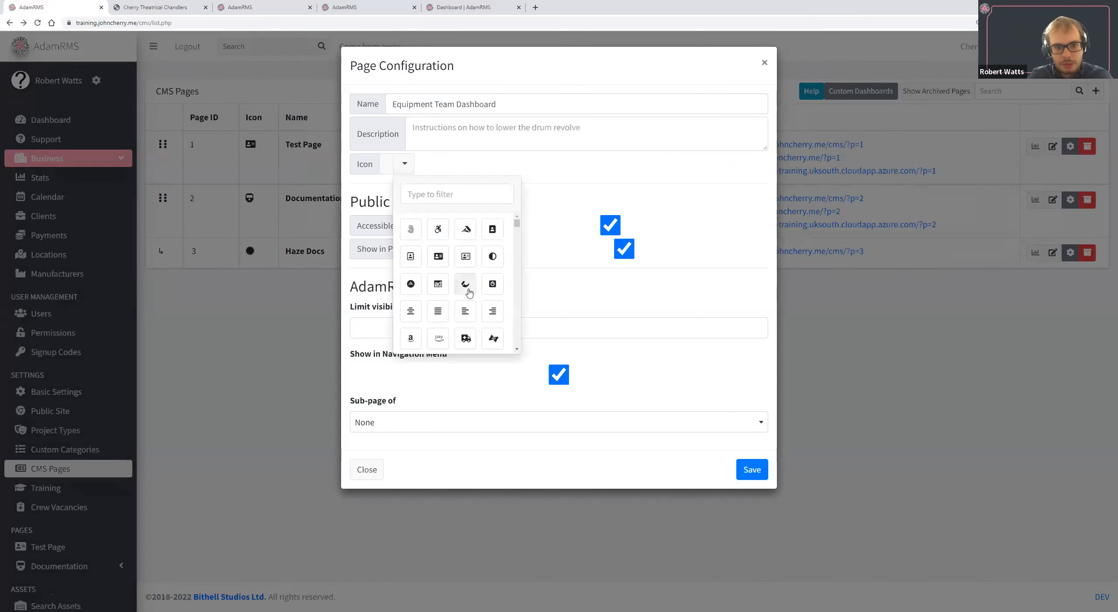
left_click(465, 284)
Turn off public site access, public navigation menu display and dashboard navigation menu display for the new page, and save its configuration.
left_click(610, 225)
left_click(624, 248)
left_click(559, 375)
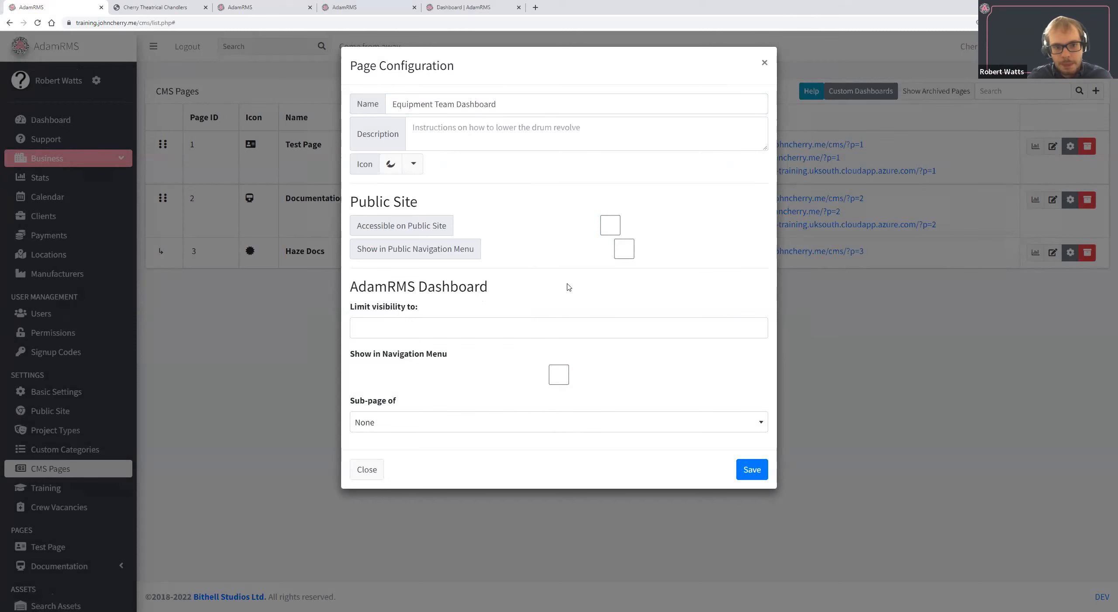
left_click(748, 469)
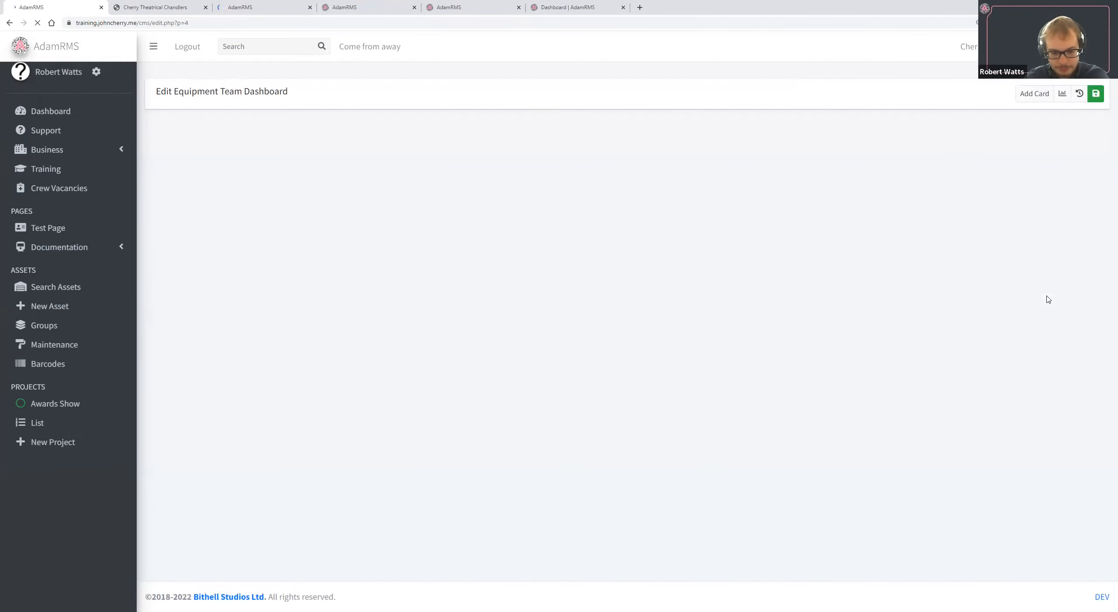
Add a "Stats: My Maintenance Jobs" card to the Equipment Team Dashboard page and check its card configuration without changing it.
left_click(1035, 93)
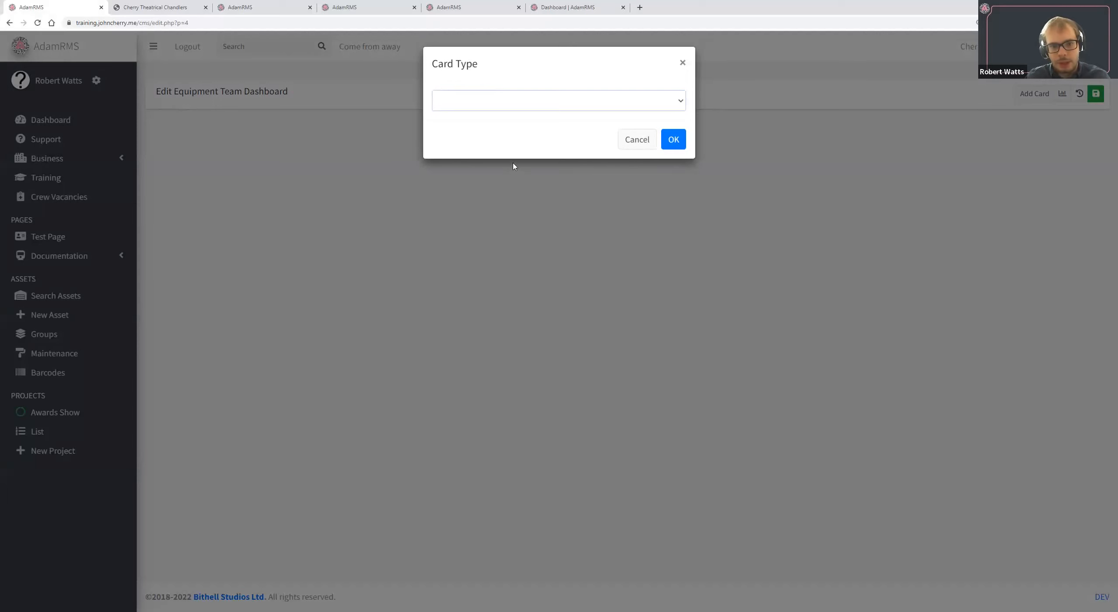
left_click(516, 101)
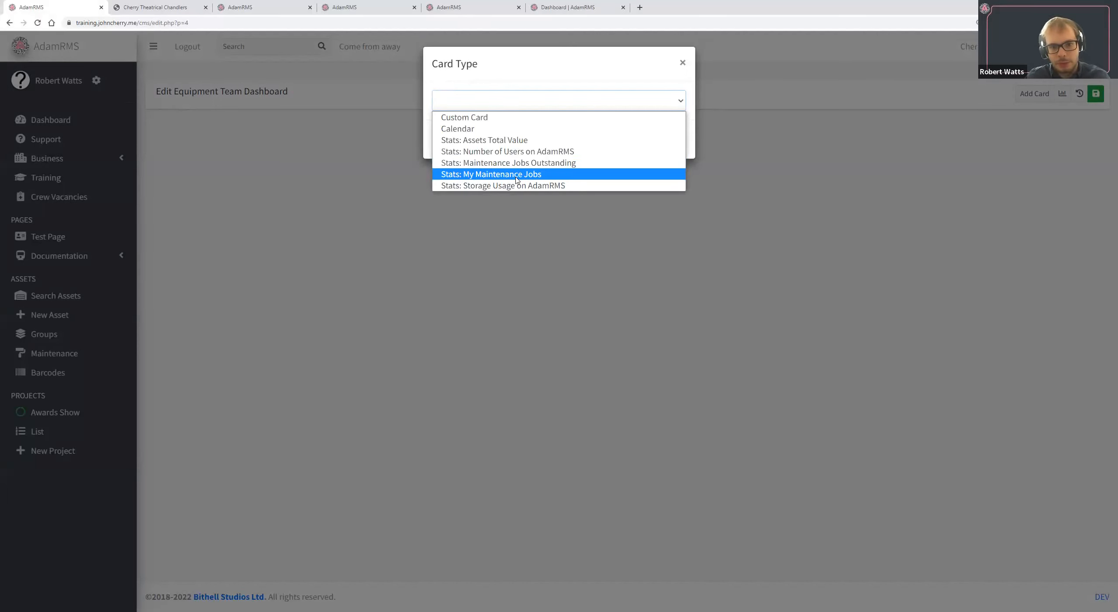
left_click(518, 174)
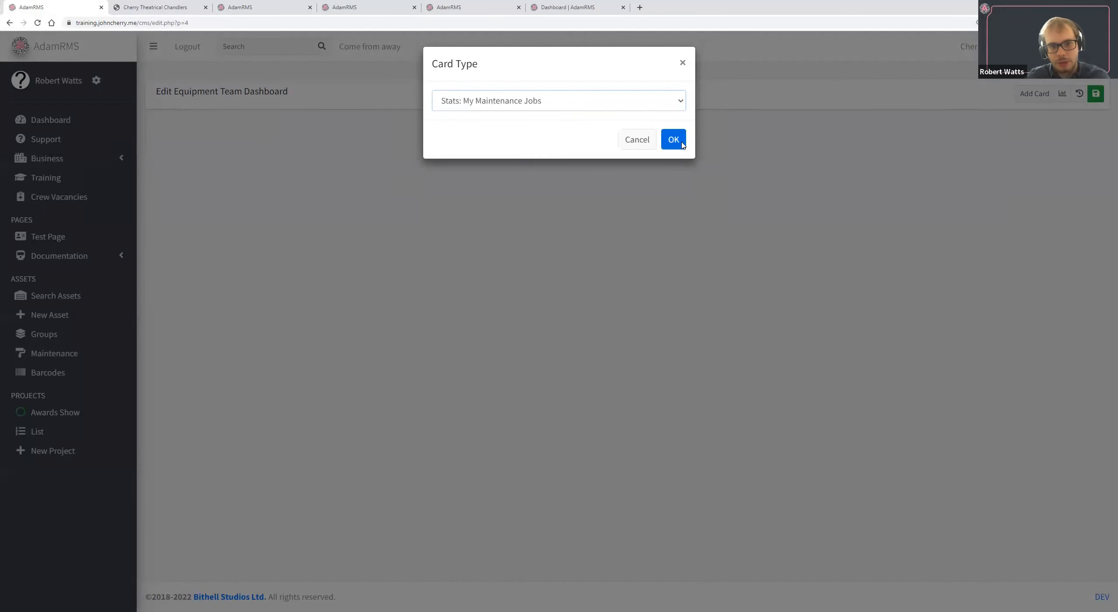
key("Return")
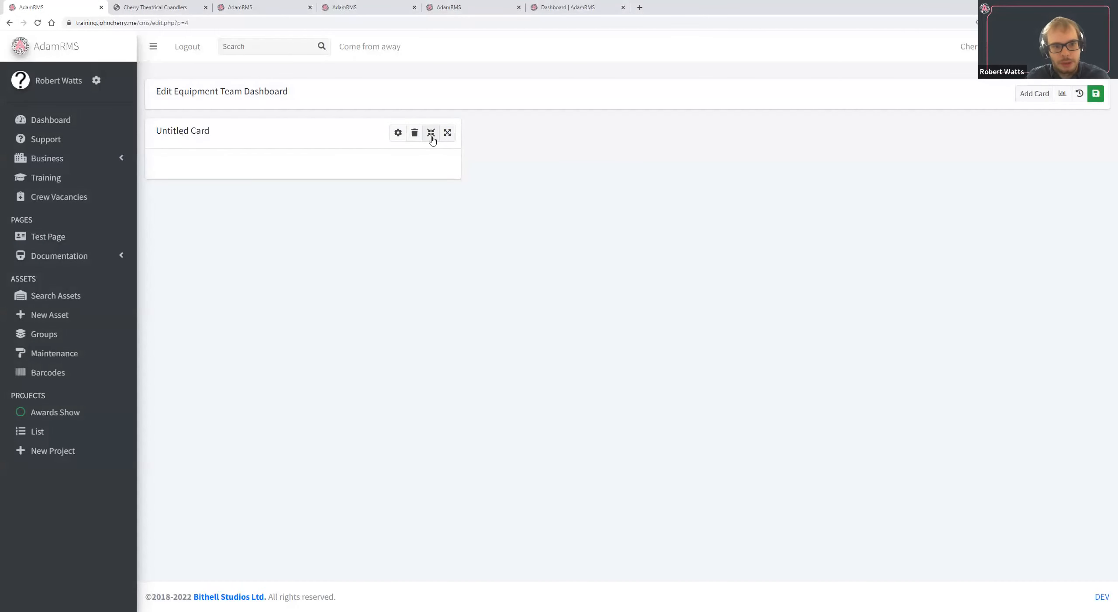
left_click(398, 133)
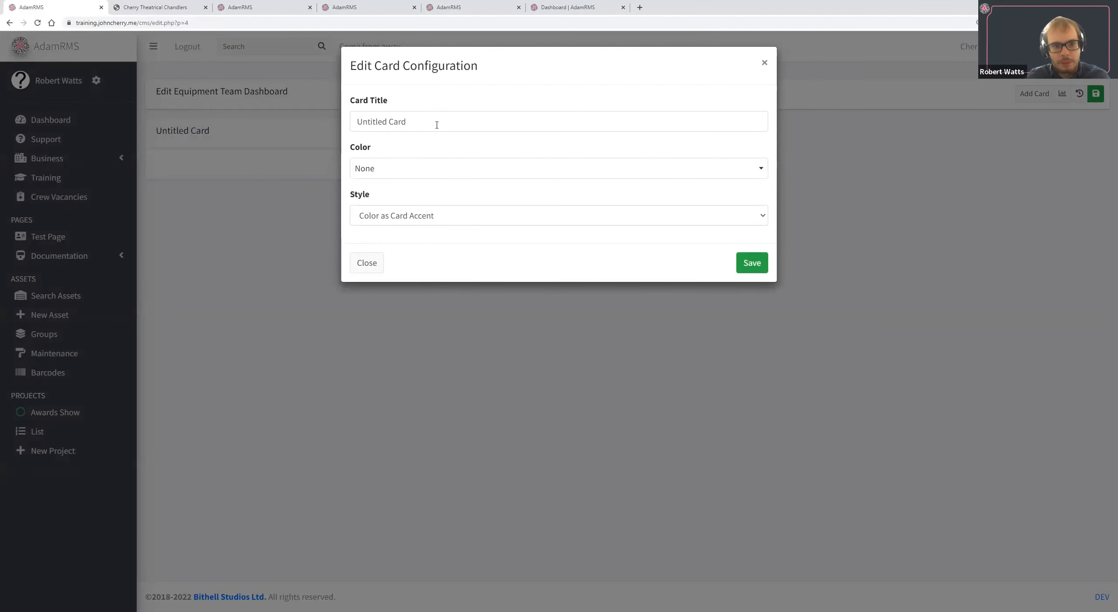
left_click(367, 263)
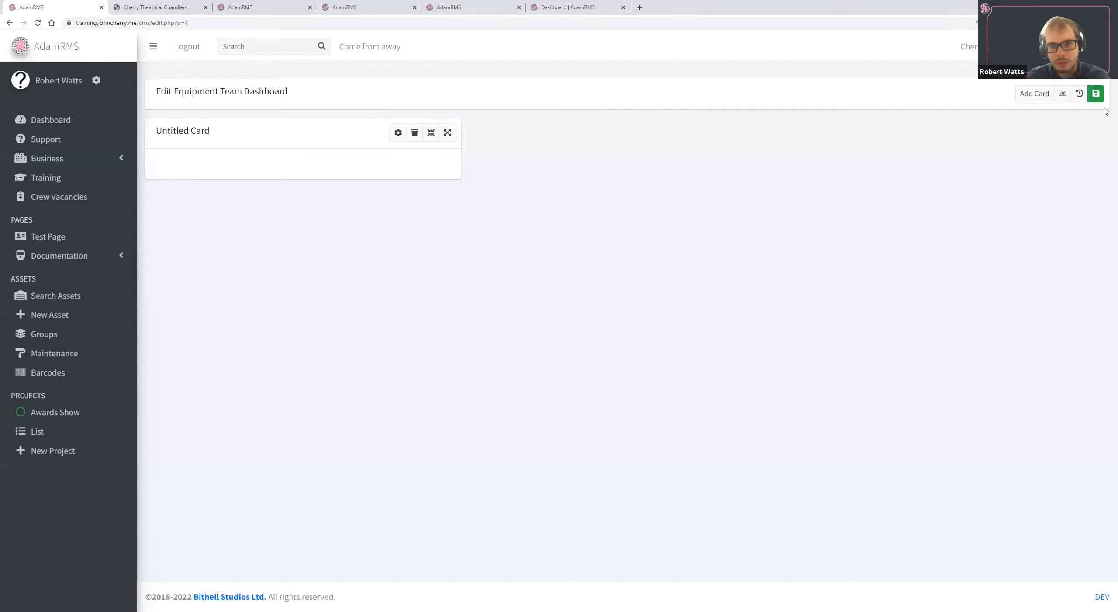
left_click(1096, 93)
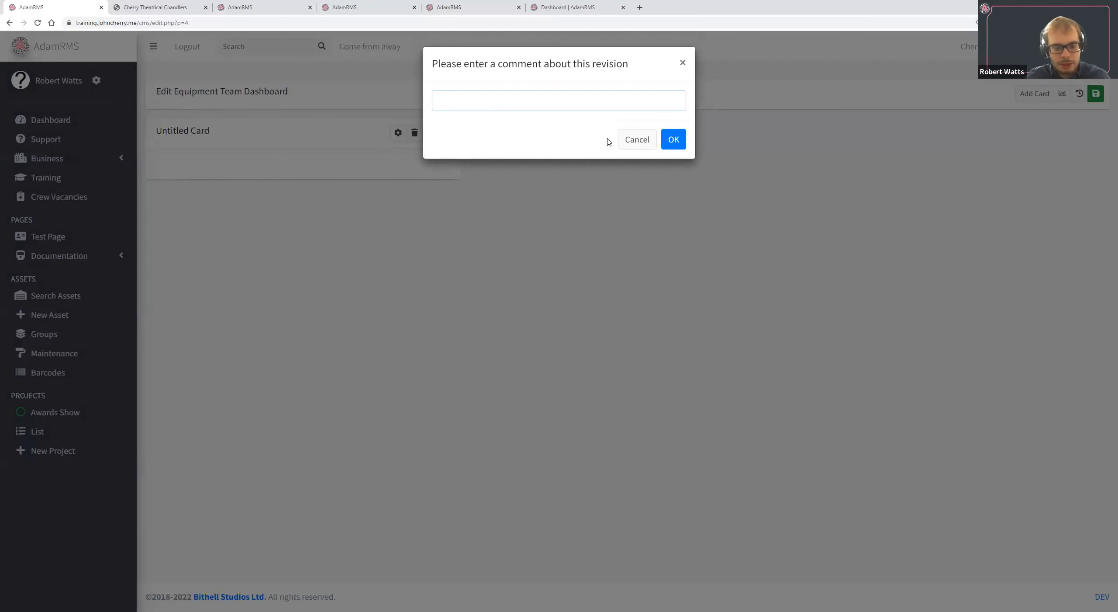
type("Add maintnace Jobs")
left_click(634, 140)
Add a second "Stats: My Maintenance Jobs" card to the Equipment Team Dashboard page.
left_click(1034, 93)
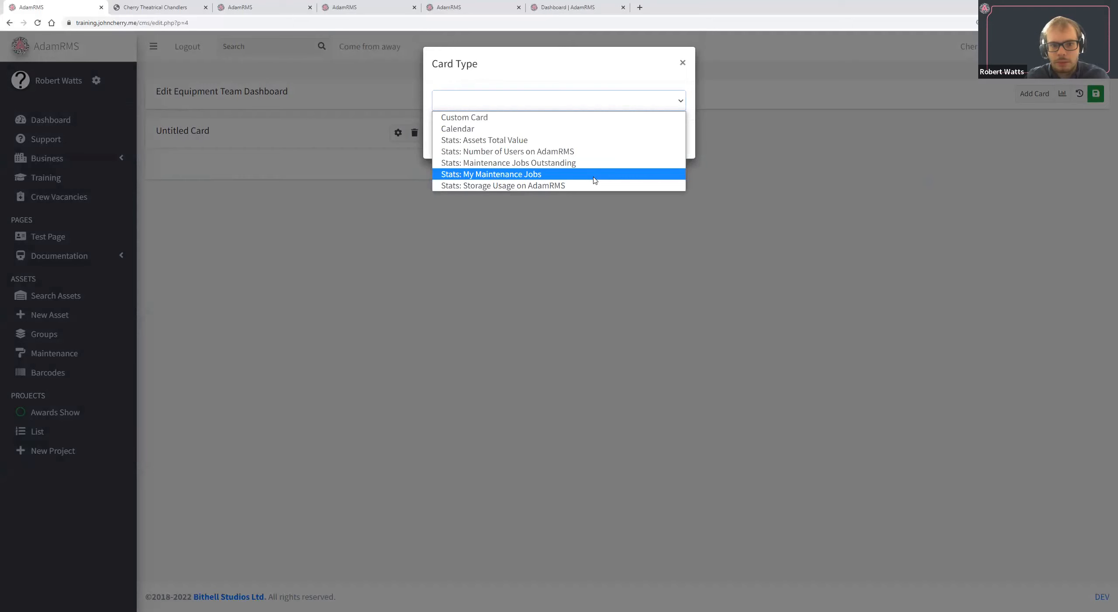
left_click(595, 175)
left_click(674, 139)
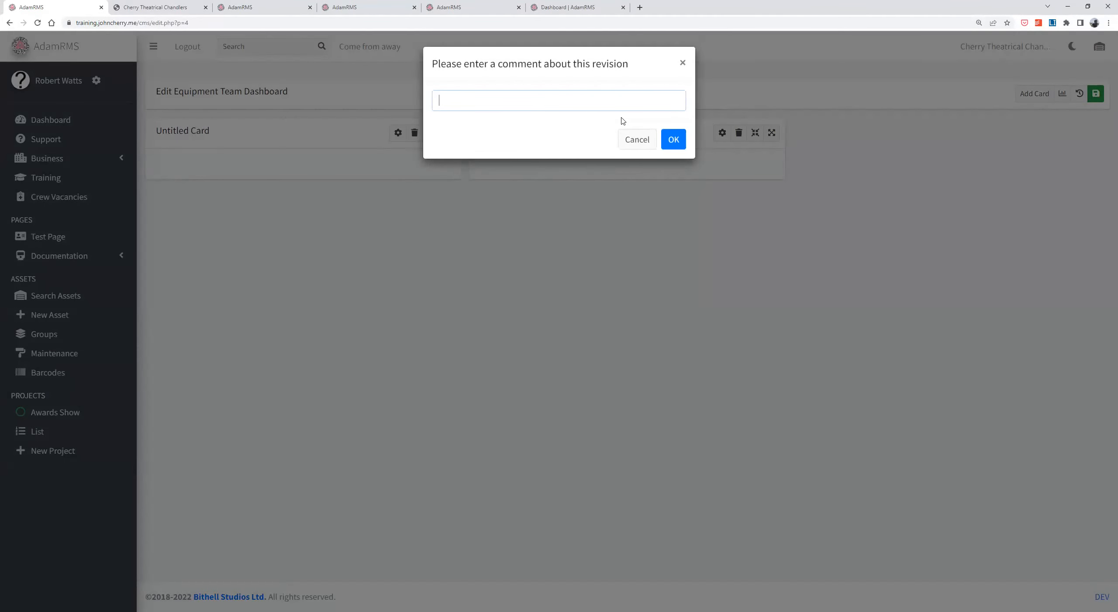
left_click(637, 139)
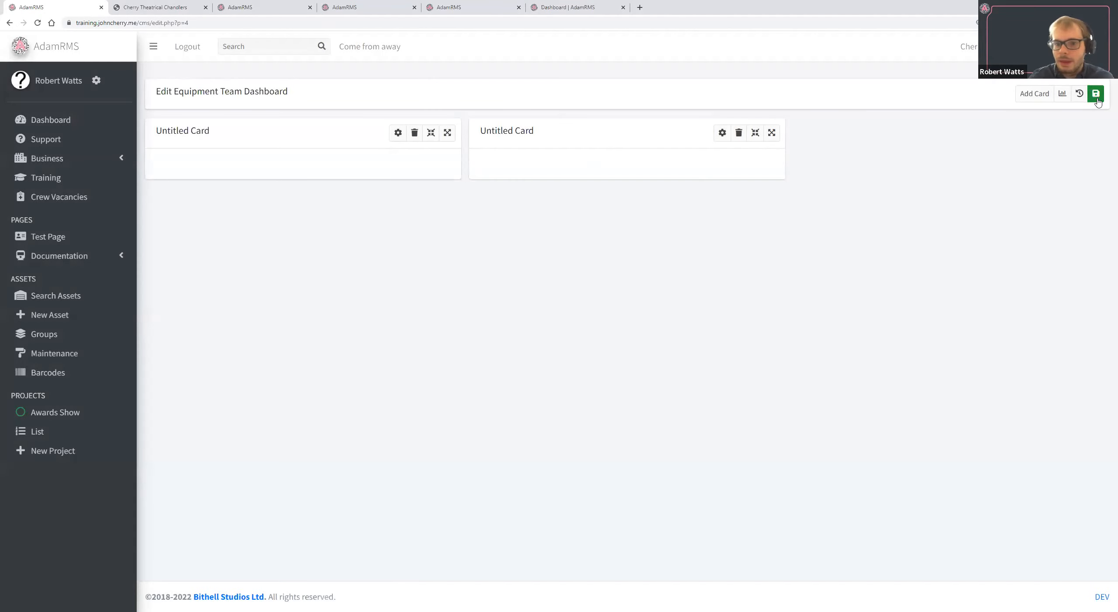
Save the Equipment Team Dashboard page with the revision comment "Add content".
left_click(1097, 94)
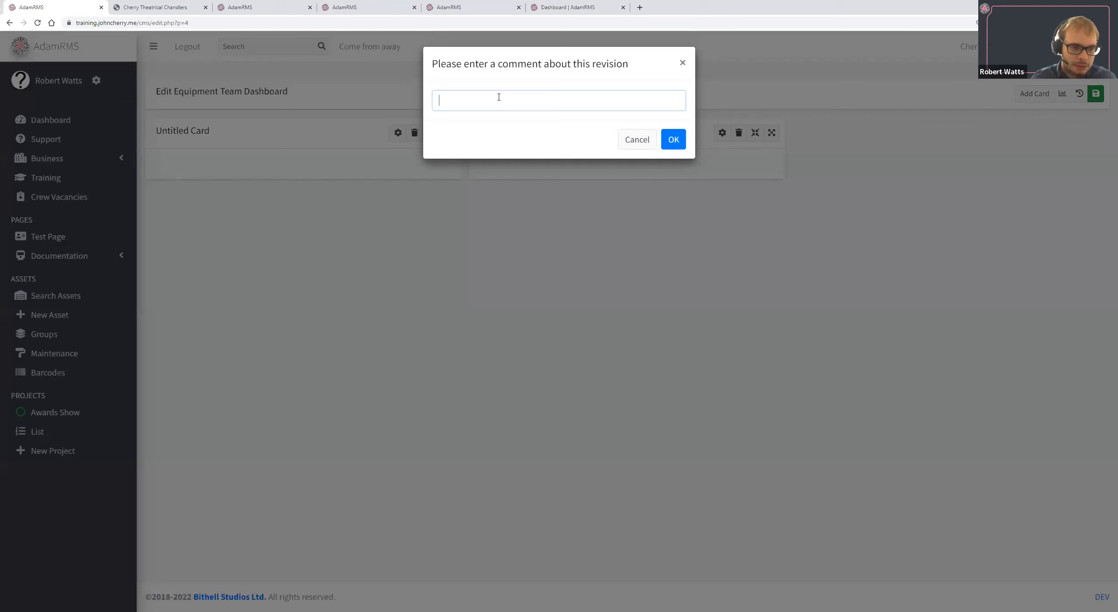
type("This")
key("BackSpace")
key("BackSpace")
type("Add content")
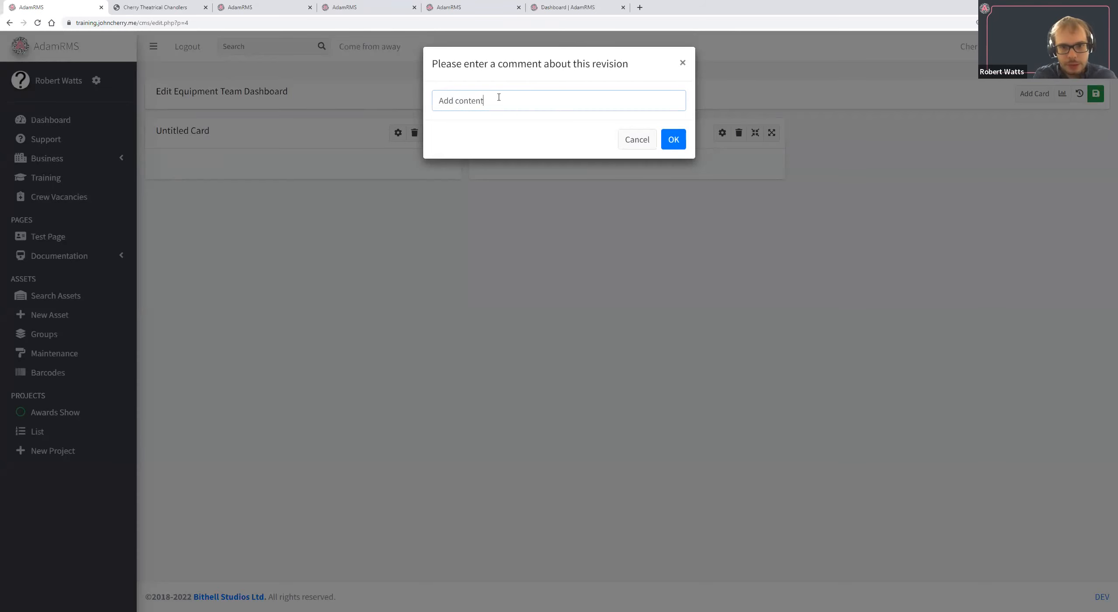
key("Return")
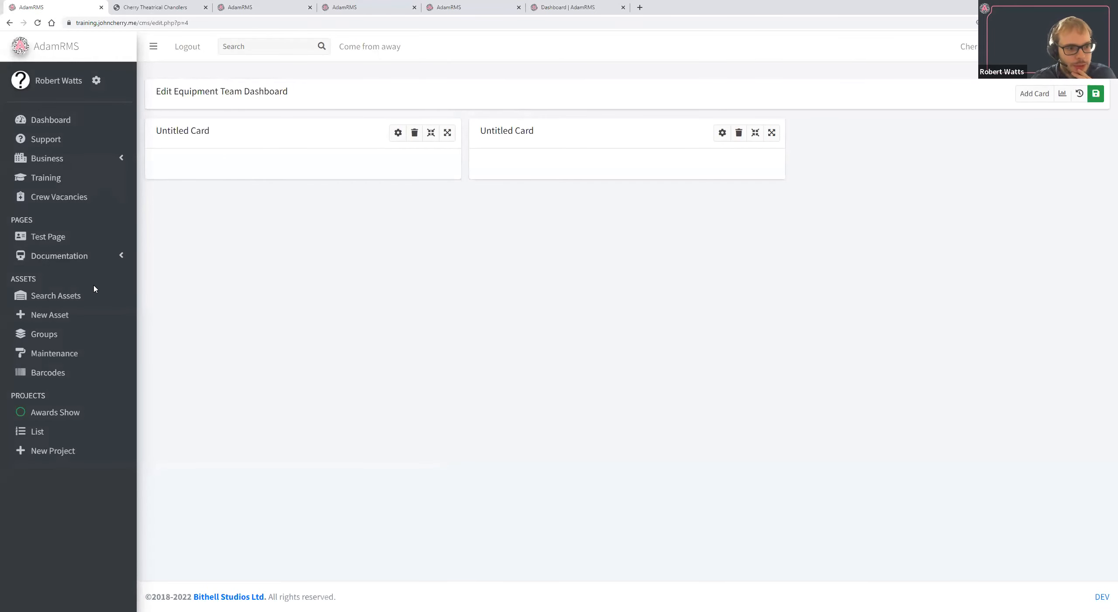
Return to the CMS Pages list, wait out the unresponsive page prompt, and open the role groups' Custom Dashboards settings.
left_click(96, 163)
left_click(85, 466)
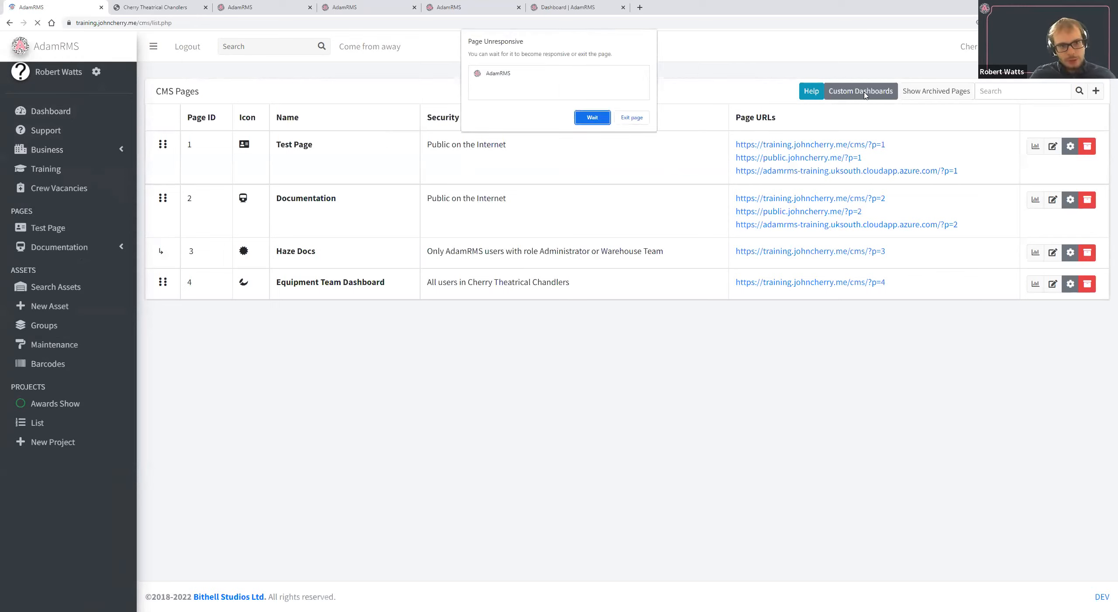
left_click(597, 119)
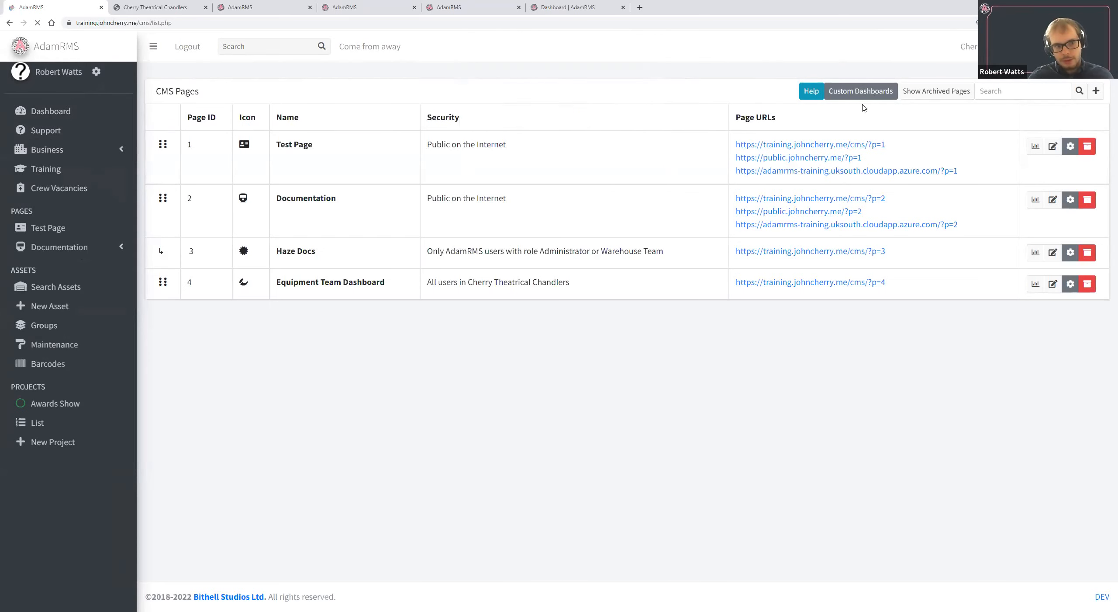
left_click(858, 102)
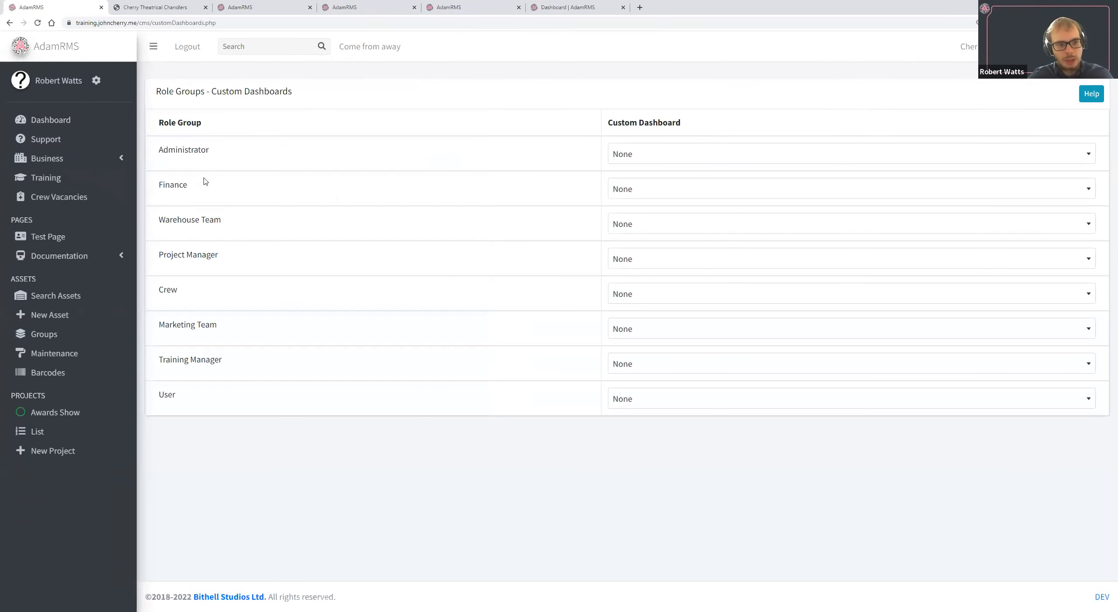
Assign Equipment Team Dashboard as the custom dashboard of the Administrator role group.
left_click(658, 160)
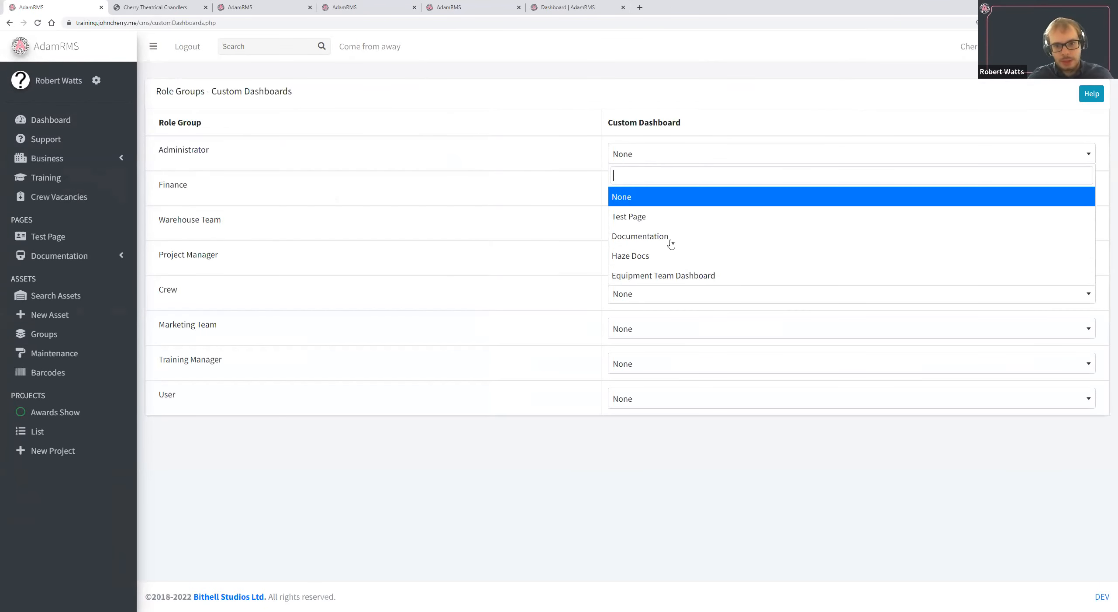
left_click(660, 151)
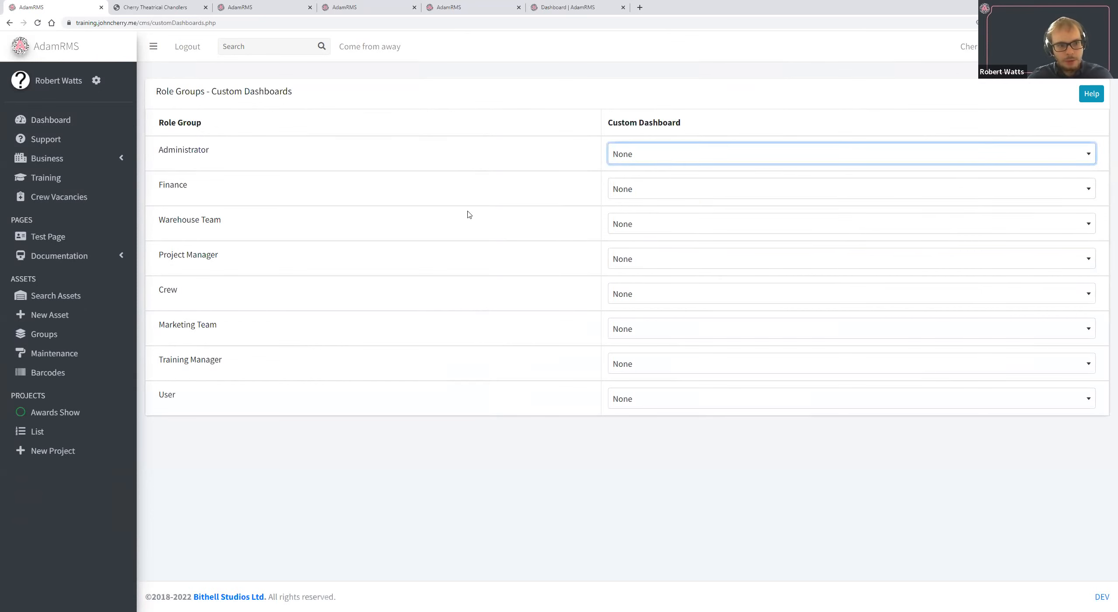
left_click(739, 191)
left_click(737, 187)
left_click(722, 151)
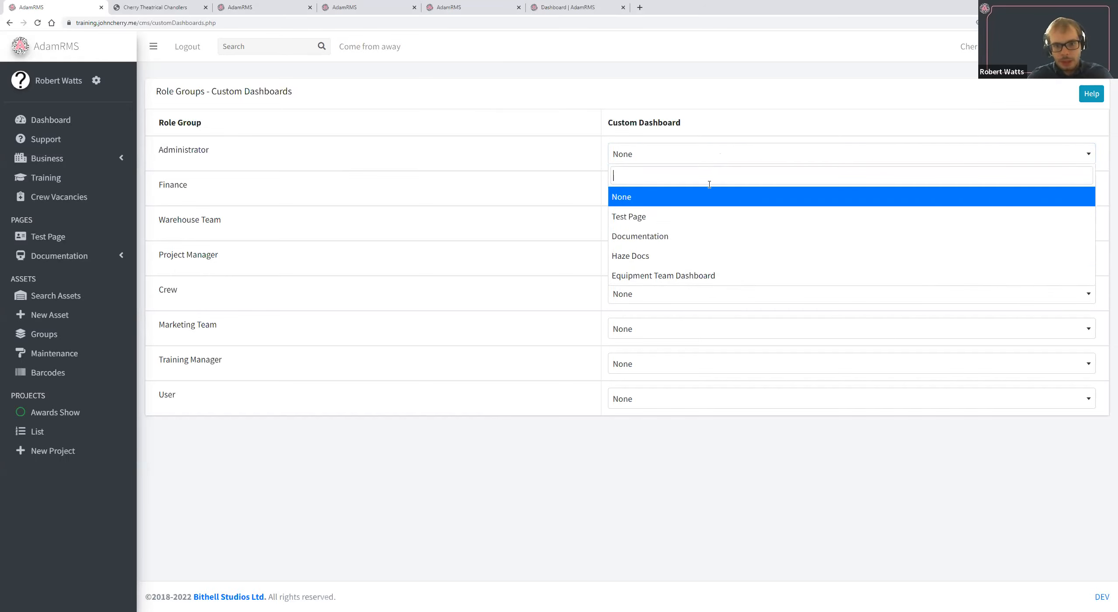
left_click(702, 280)
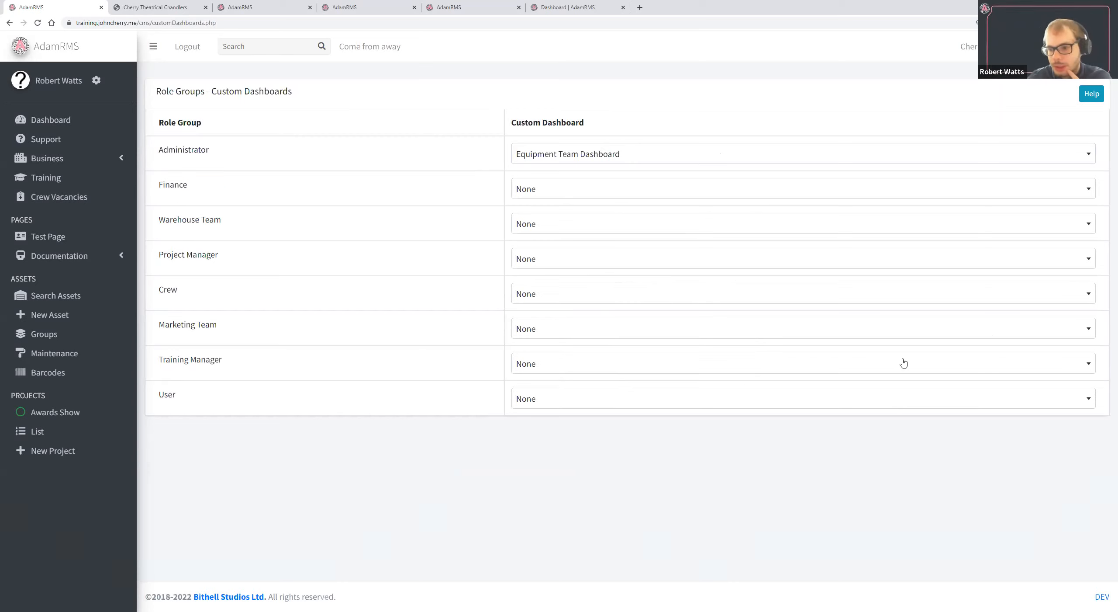
Open the dashboard in a new tab and examine its maintenance job cards and custom dashboard note.
middle_click(52, 126)
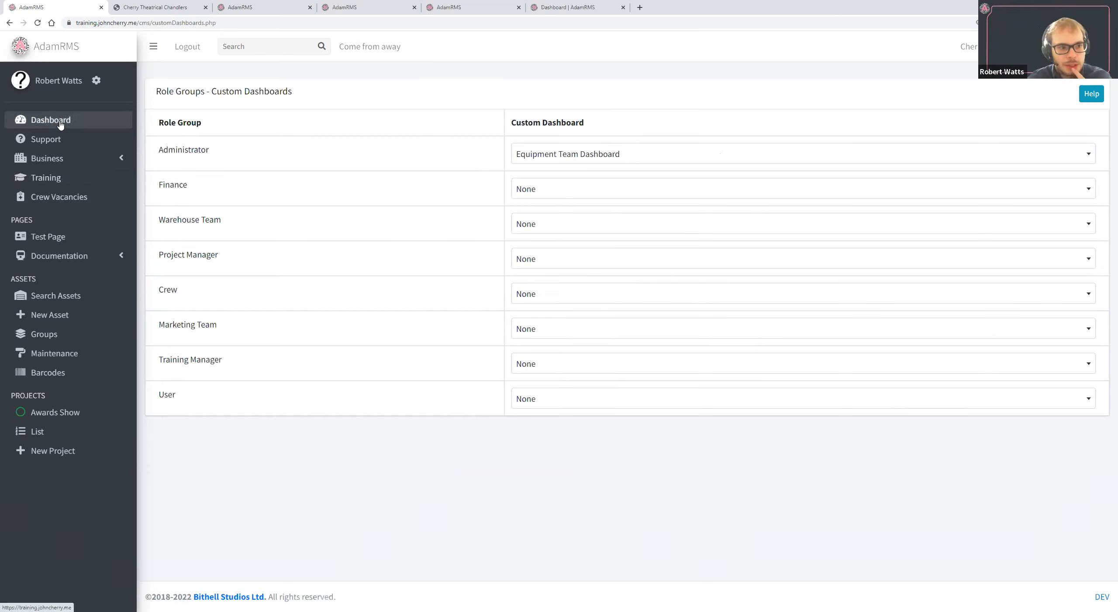
left_click(179, 5)
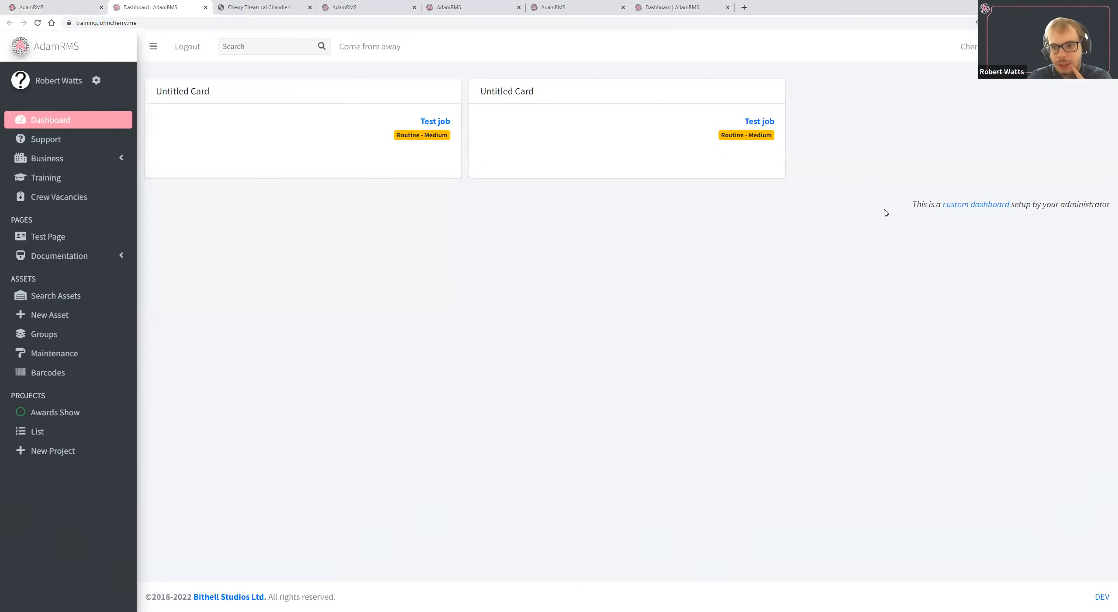
left_click_drag(908, 204, 1102, 204)
left_click_drag(546, 94, 474, 122)
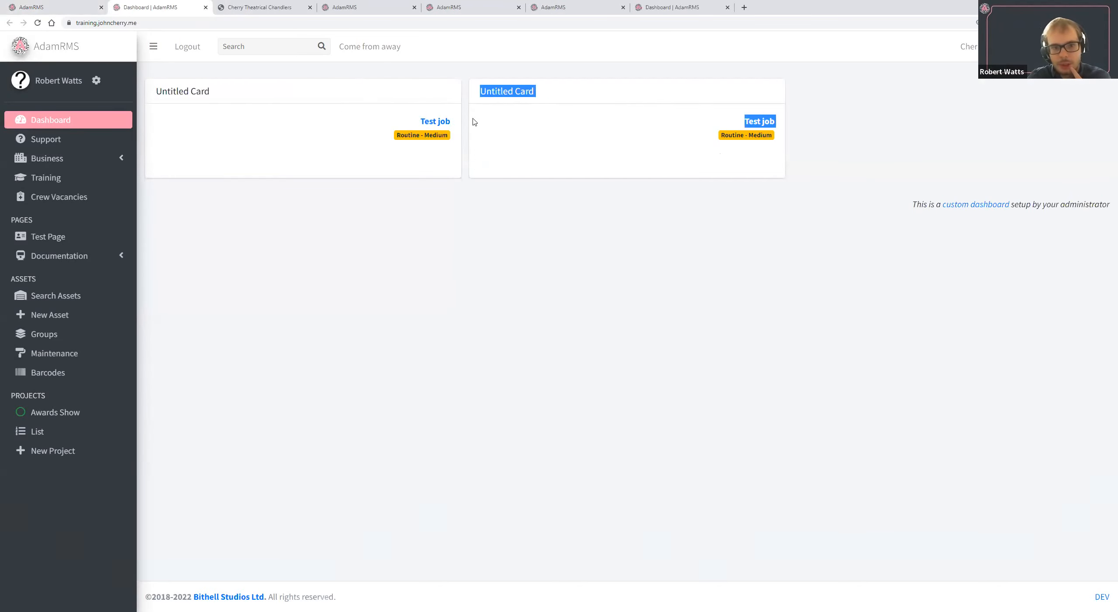
left_click_drag(721, 131, 469, 153)
left_click(740, 140)
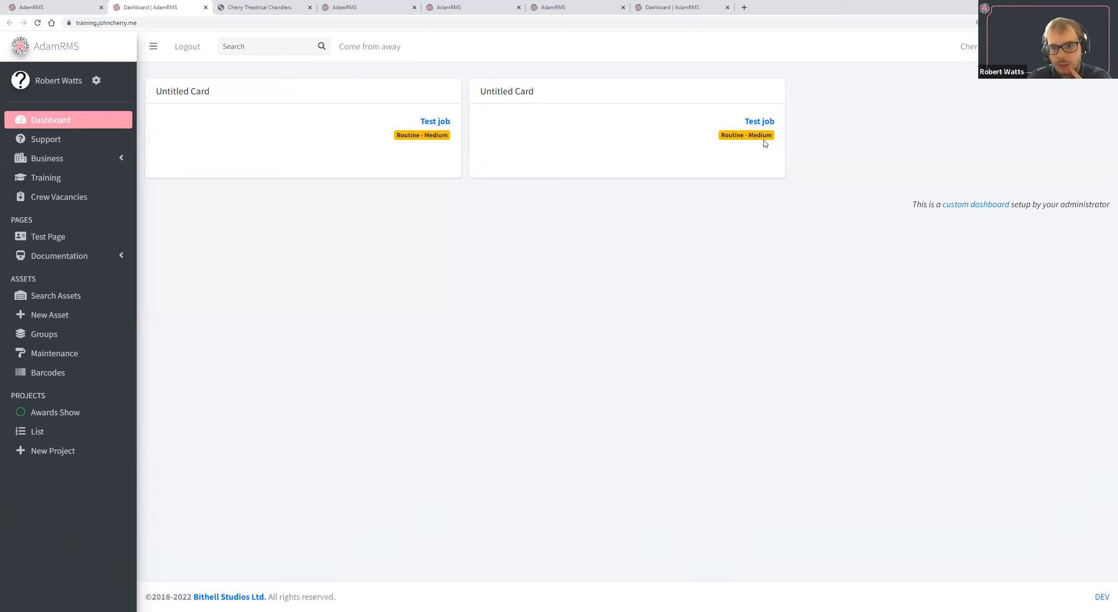
left_click_drag(766, 140, 358, 135)
left_click(341, 140)
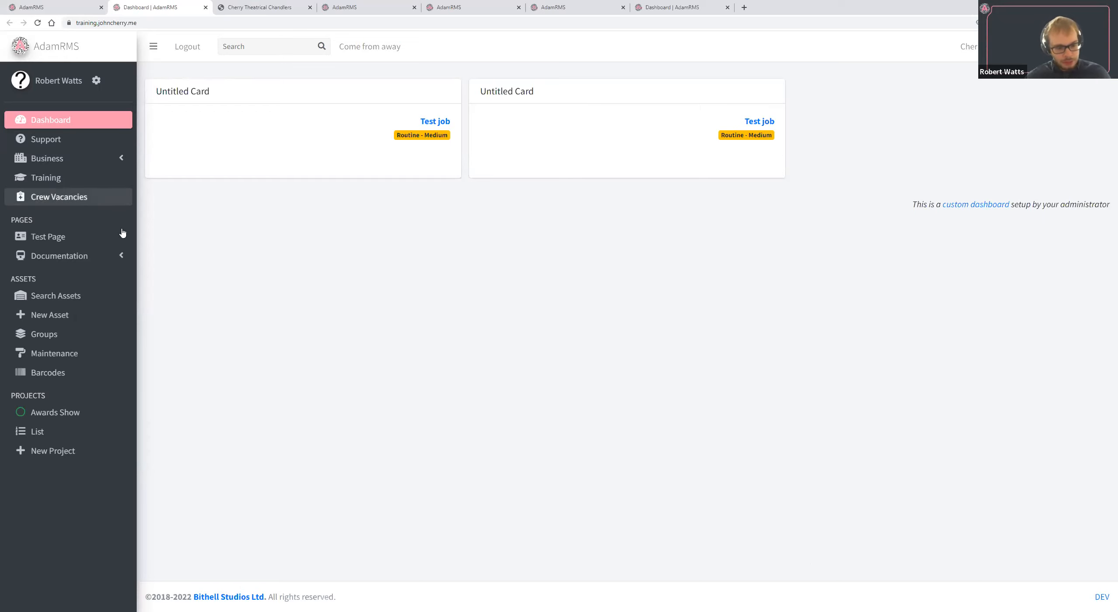
Open the business Basic Settings and review the basic details, Project PDF Footer, Logo and Email Header sections.
left_click(122, 158)
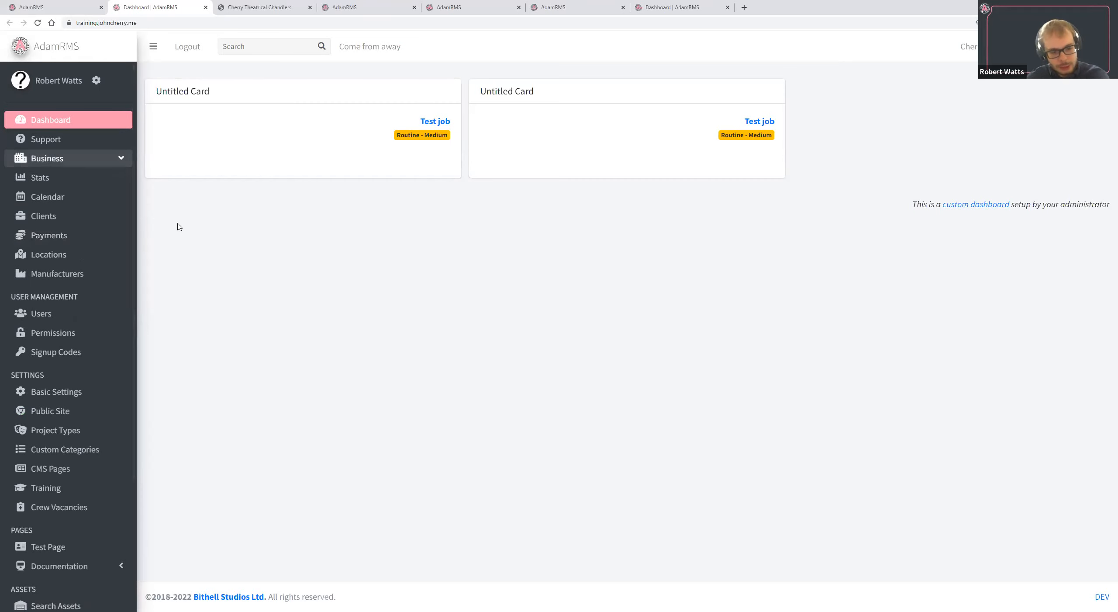
scroll(83, 253, "down", 2)
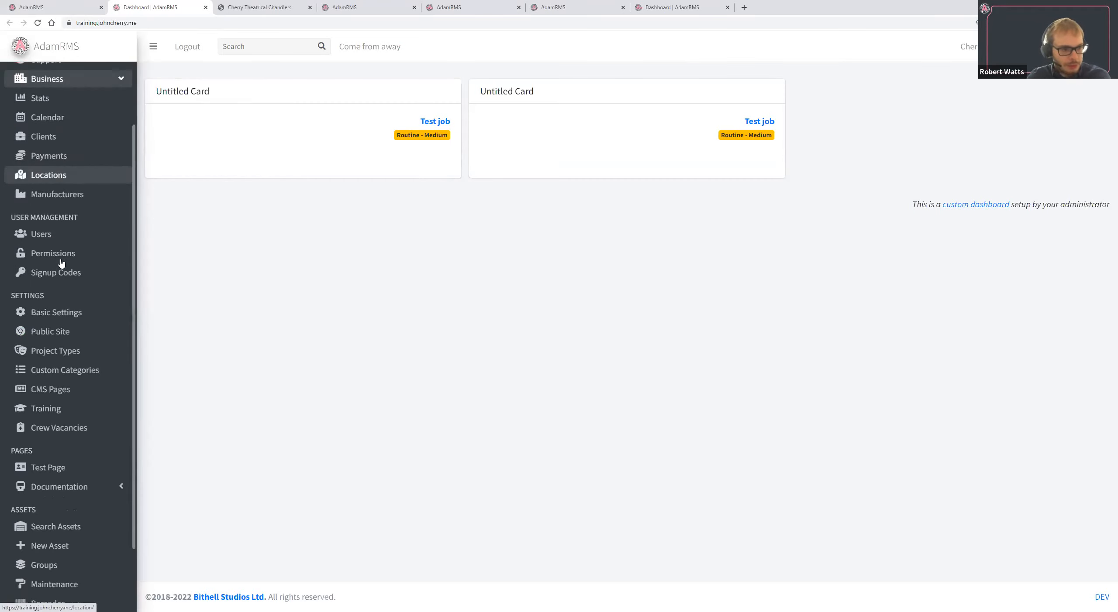
left_click(78, 312)
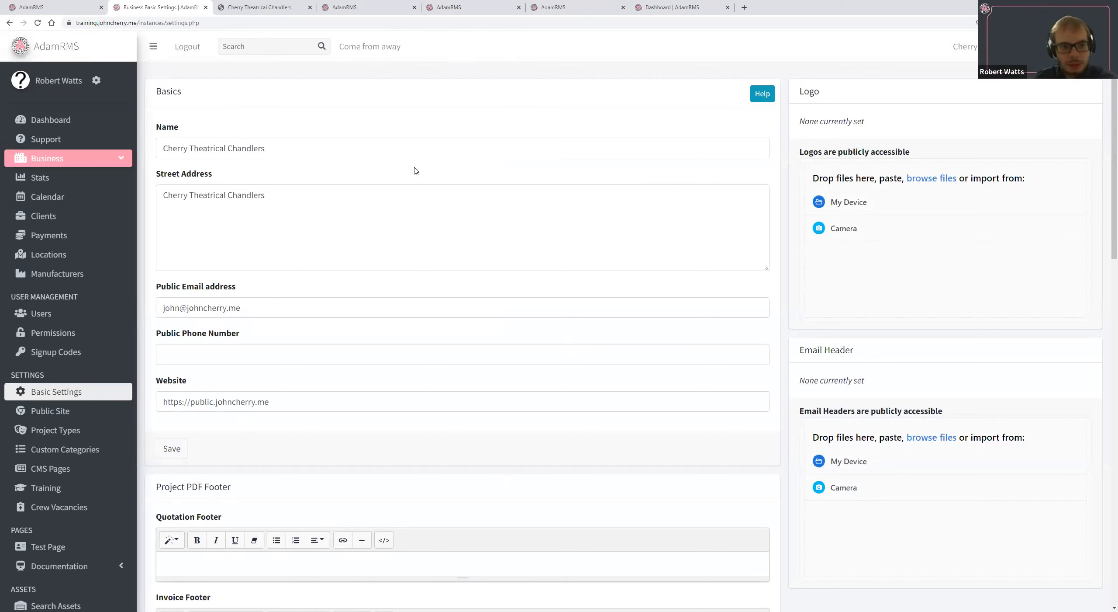
triple_click(369, 149)
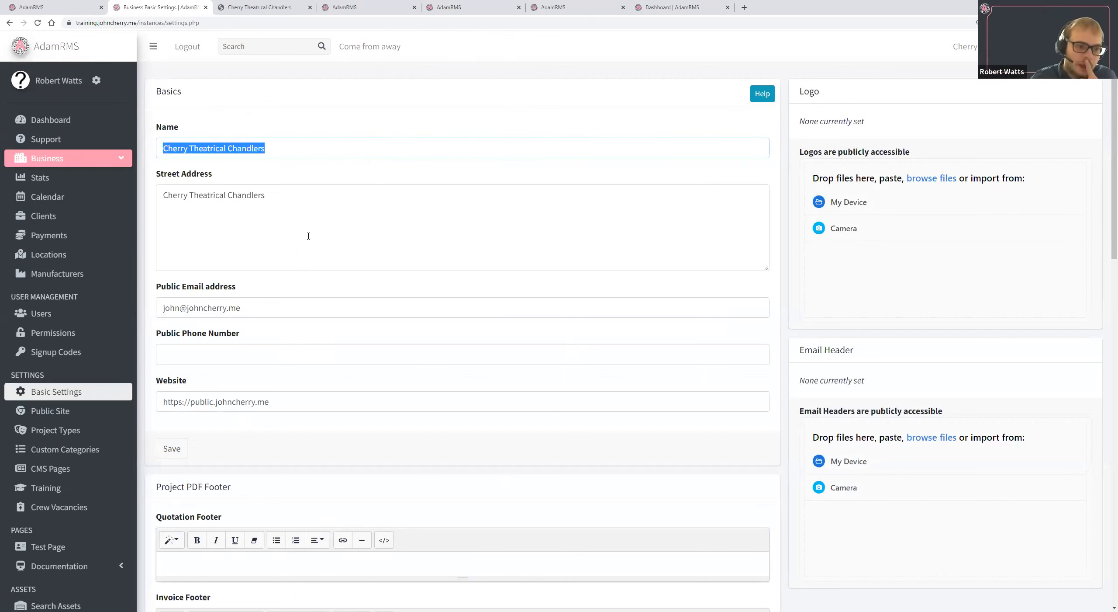
scroll(309, 297, "down", 3)
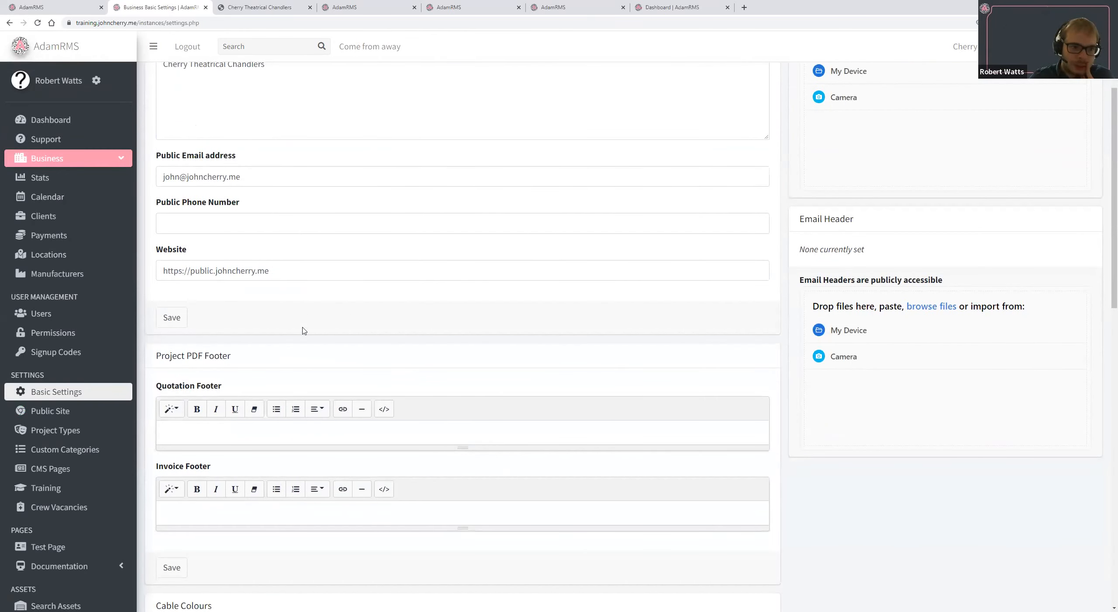
scroll(231, 249, "up", 2)
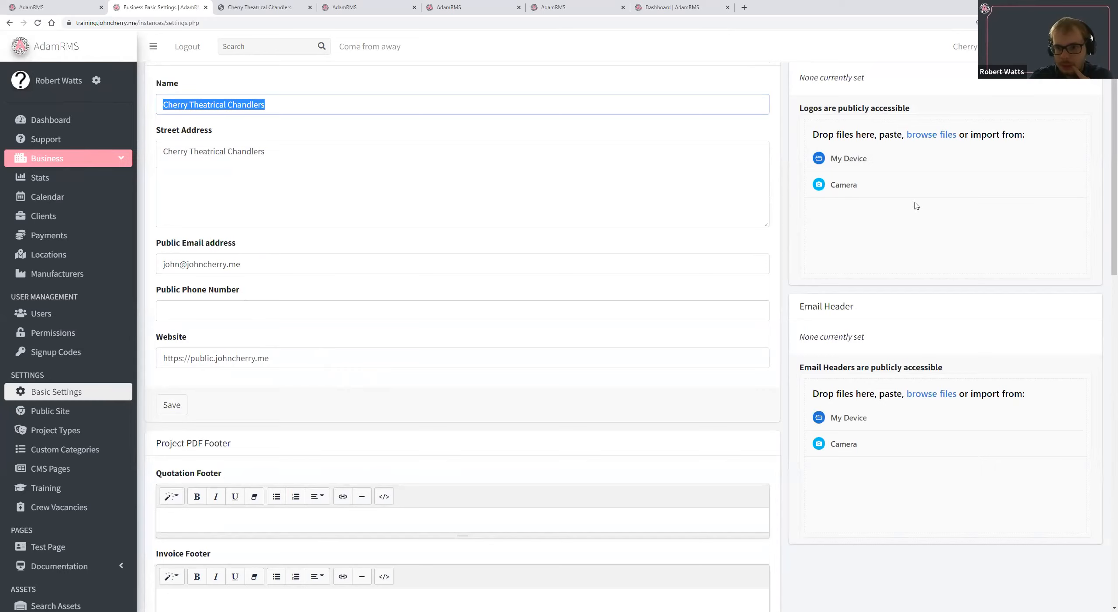
Review the Logo, Email Header, Project PDF Footer and Cable Colours sections of the business Basic Settings.
scroll(917, 206, "up", 1)
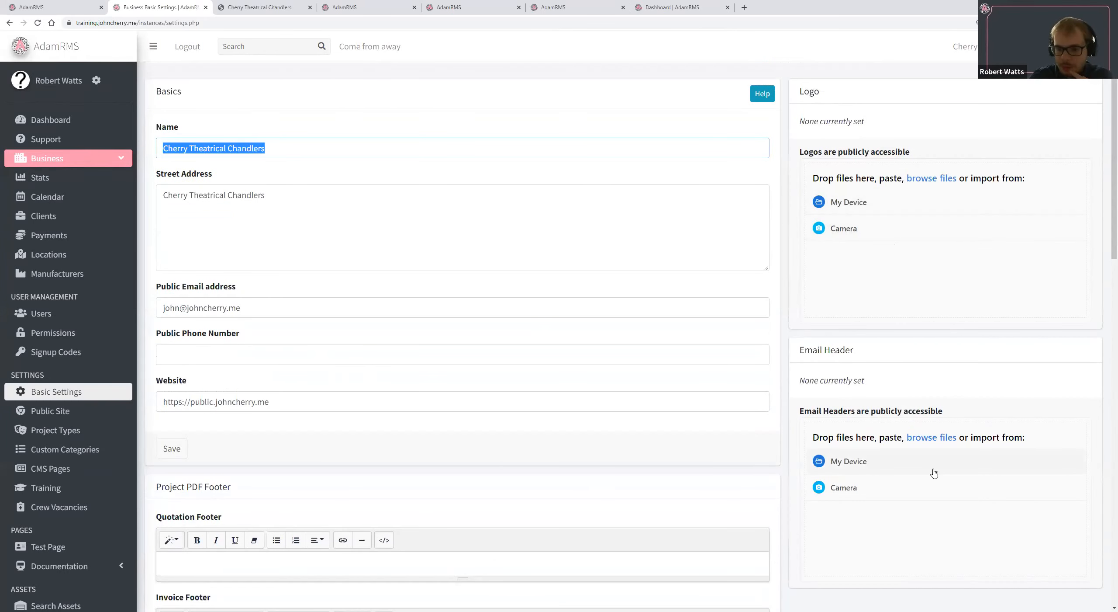
scroll(933, 467, "down", 4)
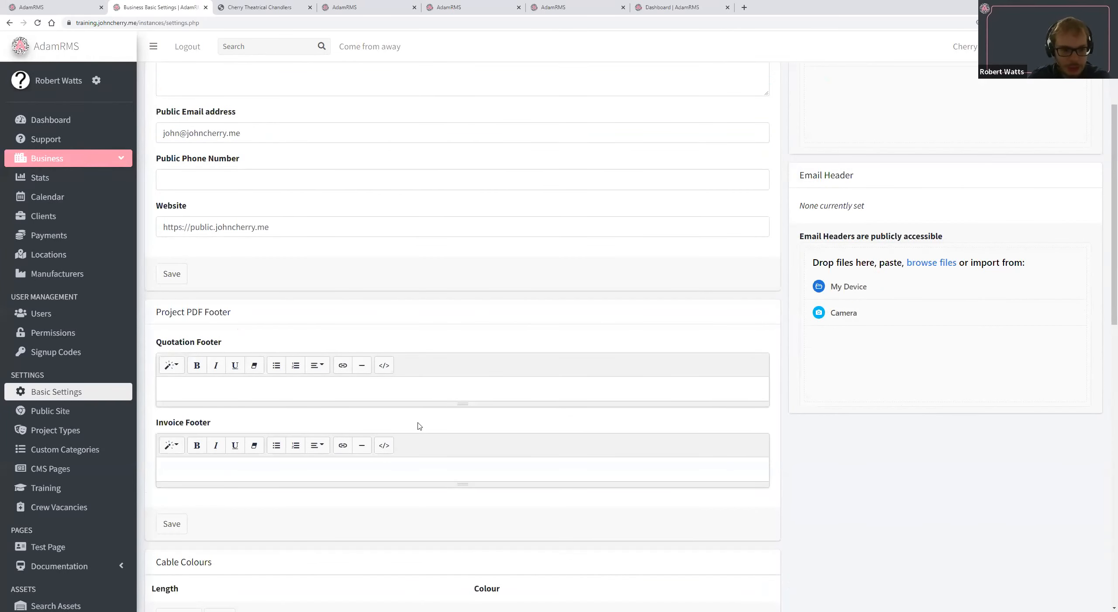
scroll(419, 426, "down", 3)
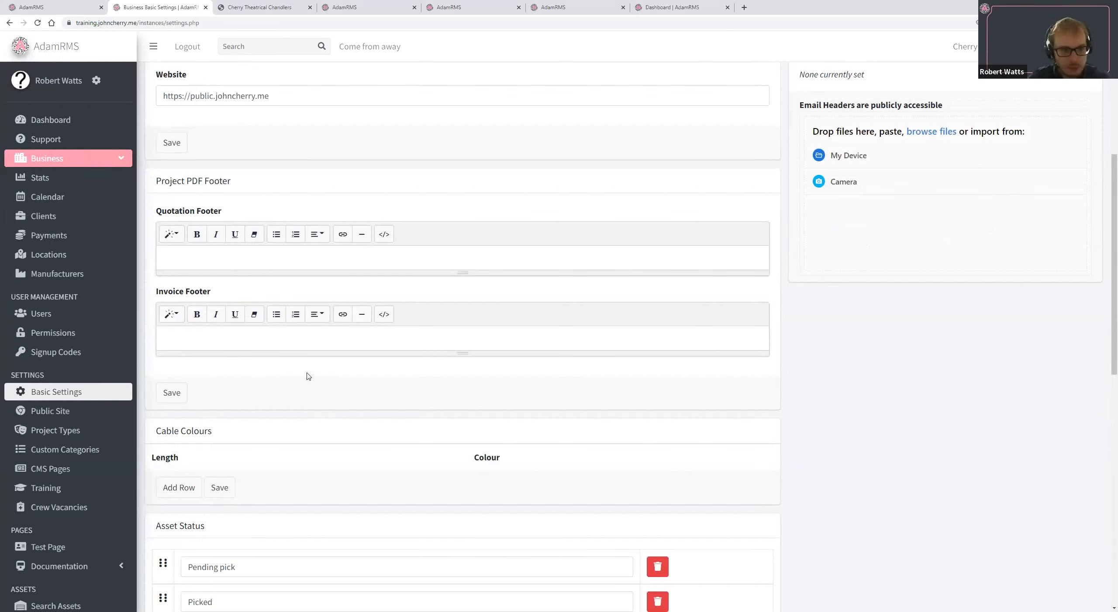
scroll(446, 301, "down", 3)
left_click_drag(502, 325, 315, 337)
double_click(192, 300)
left_click(484, 322)
Add a Cable Colours row with length 5 and the colour red (#ff0000).
left_click(185, 355)
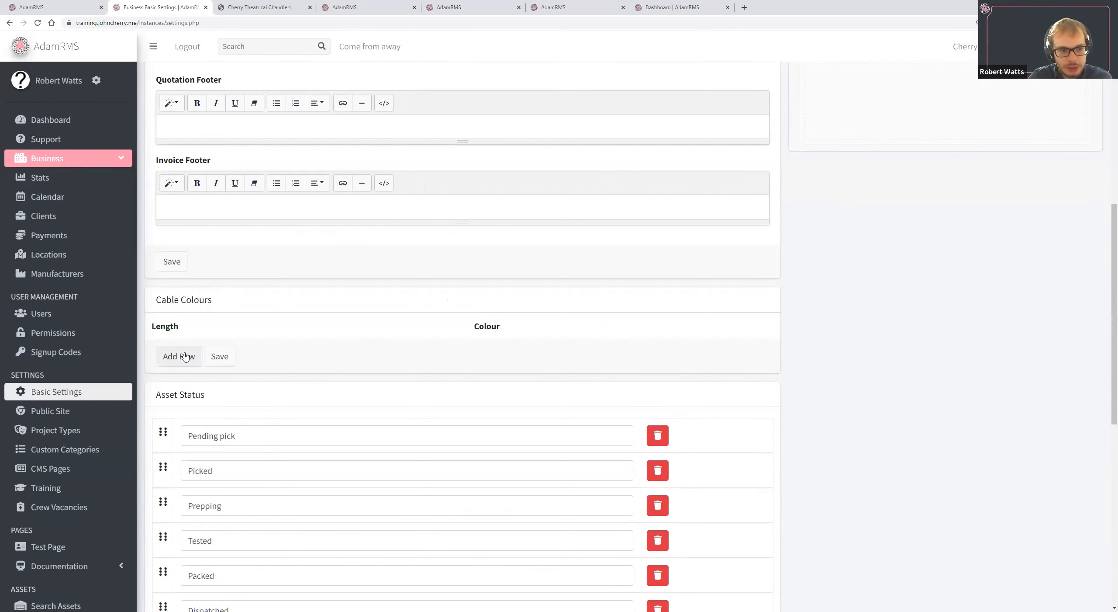
left_click(526, 349)
type("5")
left_click(643, 354)
left_click_drag(712, 416, 733, 340)
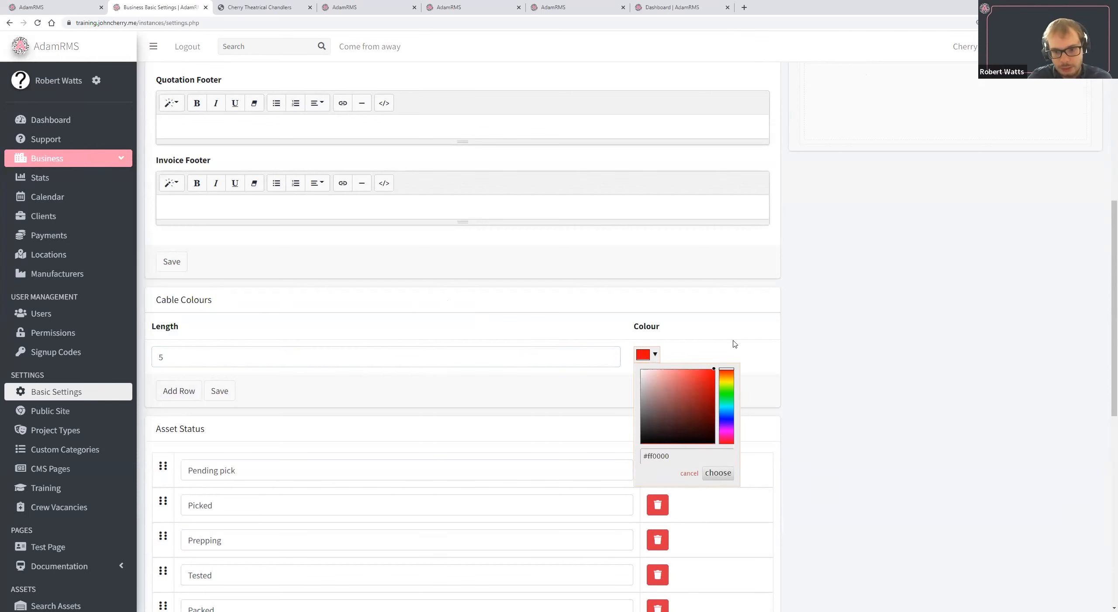
left_click(786, 341)
scroll(633, 397, "down", 1)
left_click(227, 348)
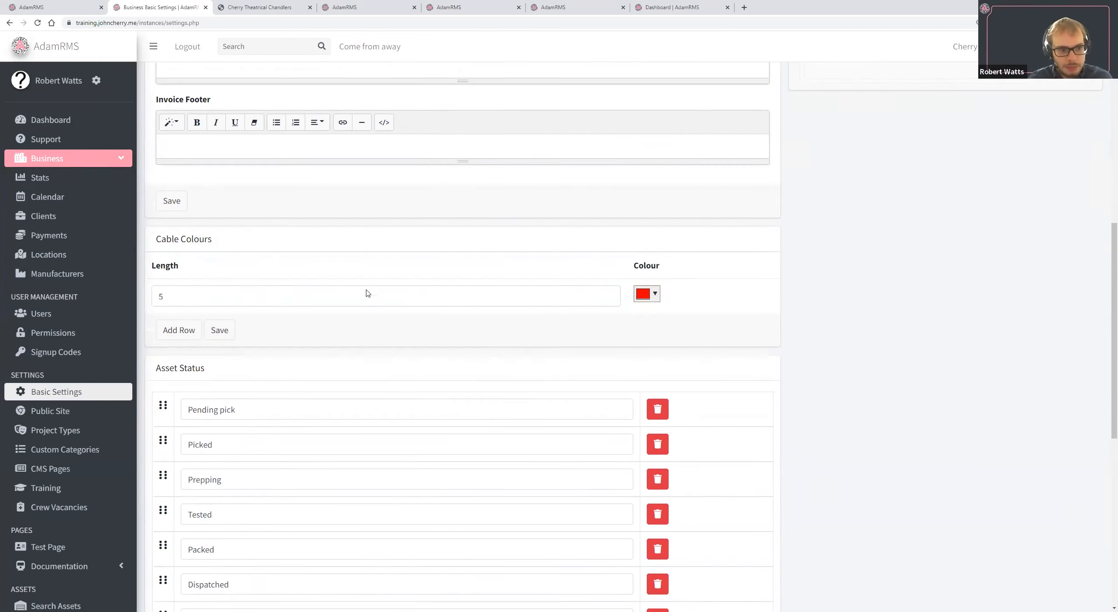
Examine the Asset Status list and the Week Start Dates section with its date format note.
scroll(369, 293, "down", 3)
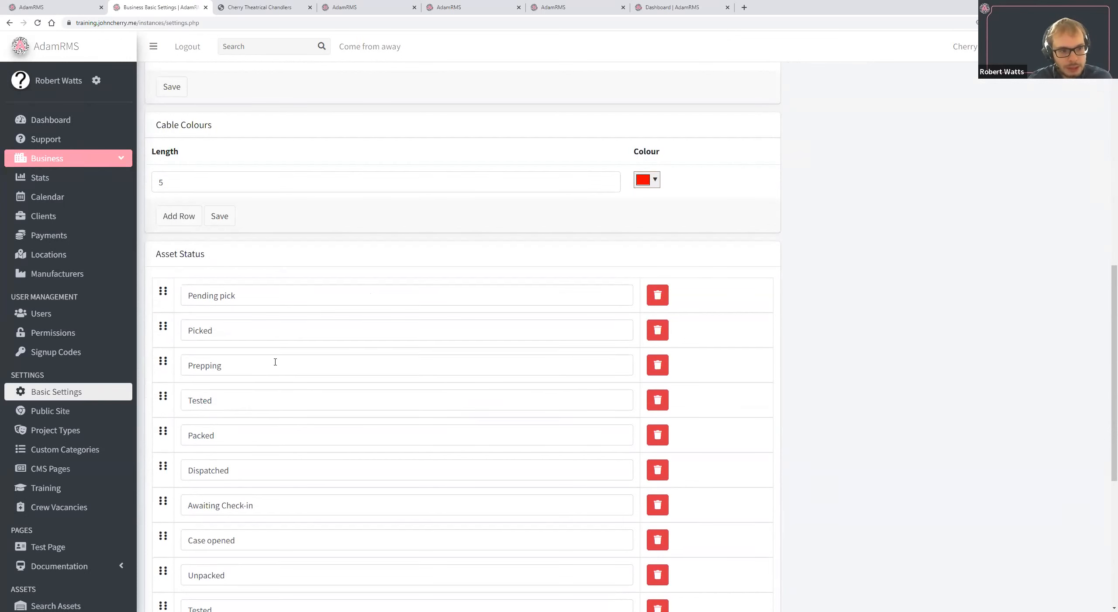
scroll(275, 362, "down", 5)
scroll(337, 494, "up", 2)
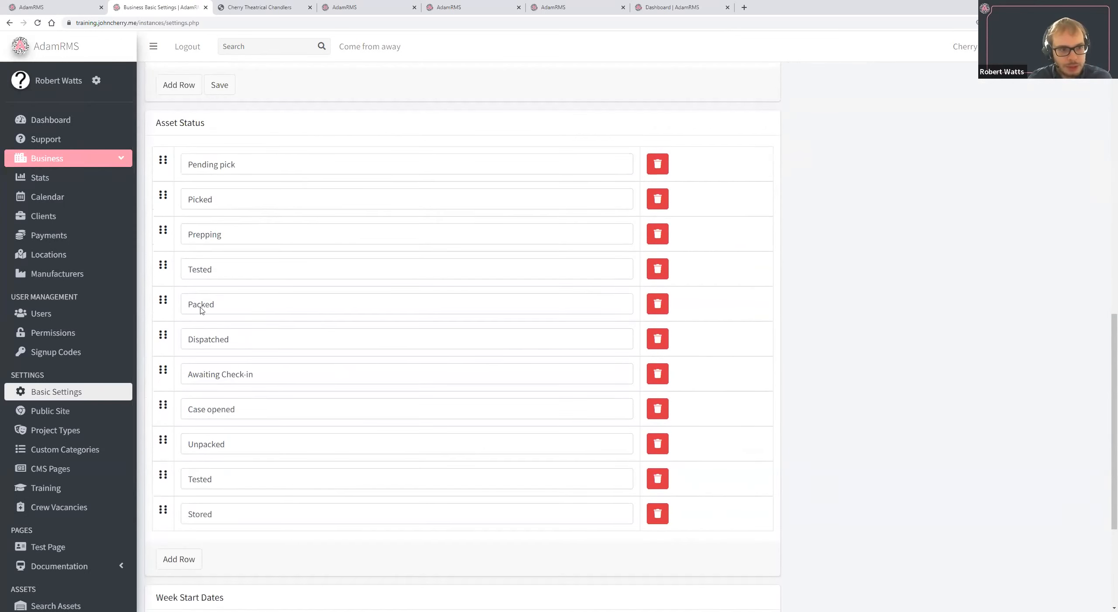
scroll(362, 431, "down", 2)
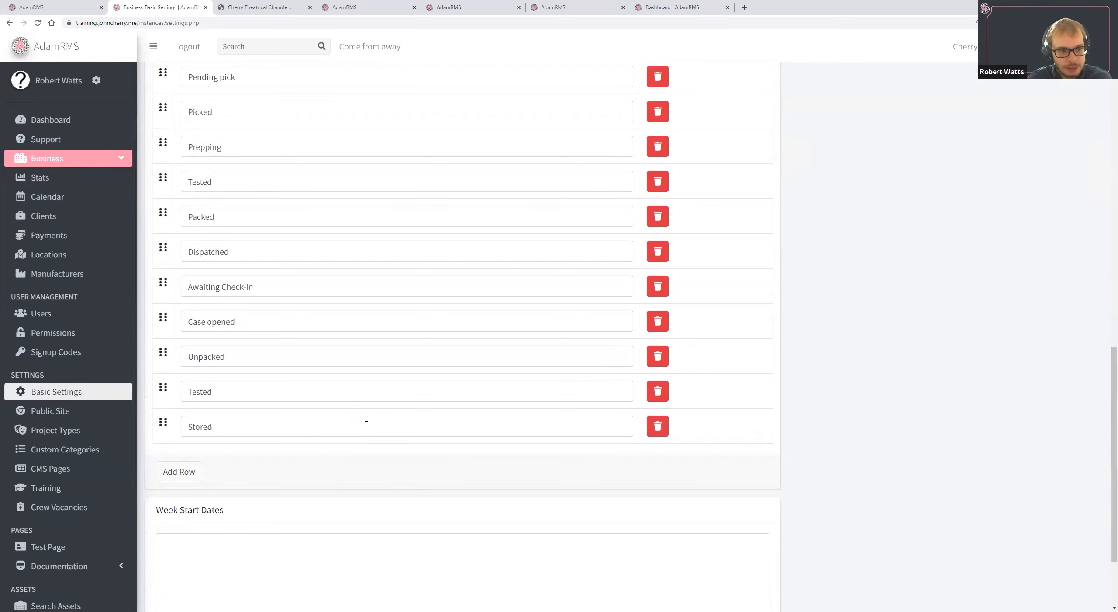
scroll(366, 425, "down", 3)
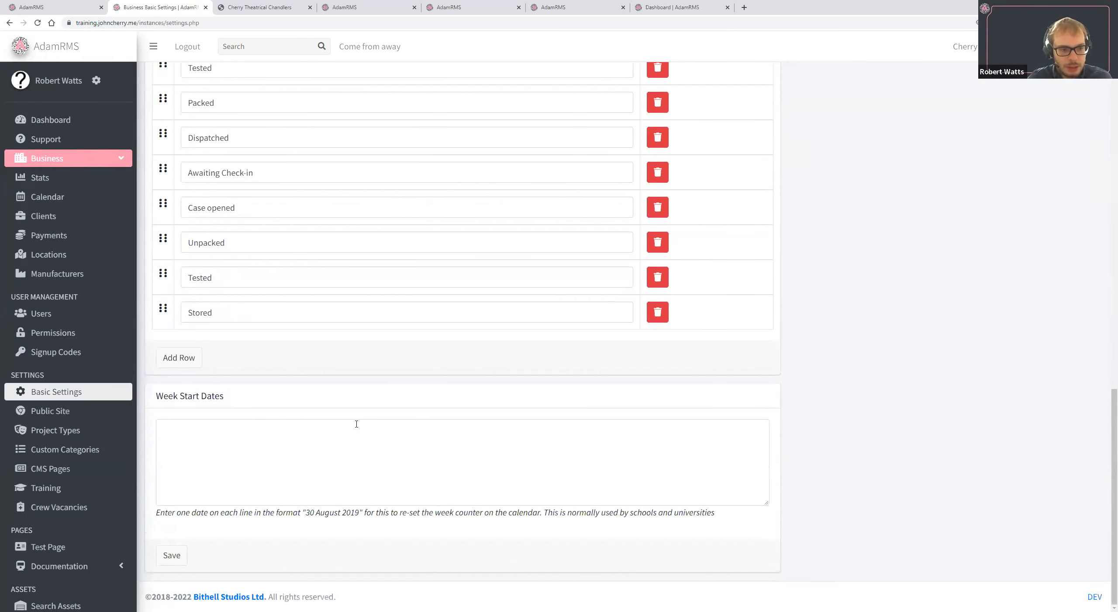
left_click(366, 479)
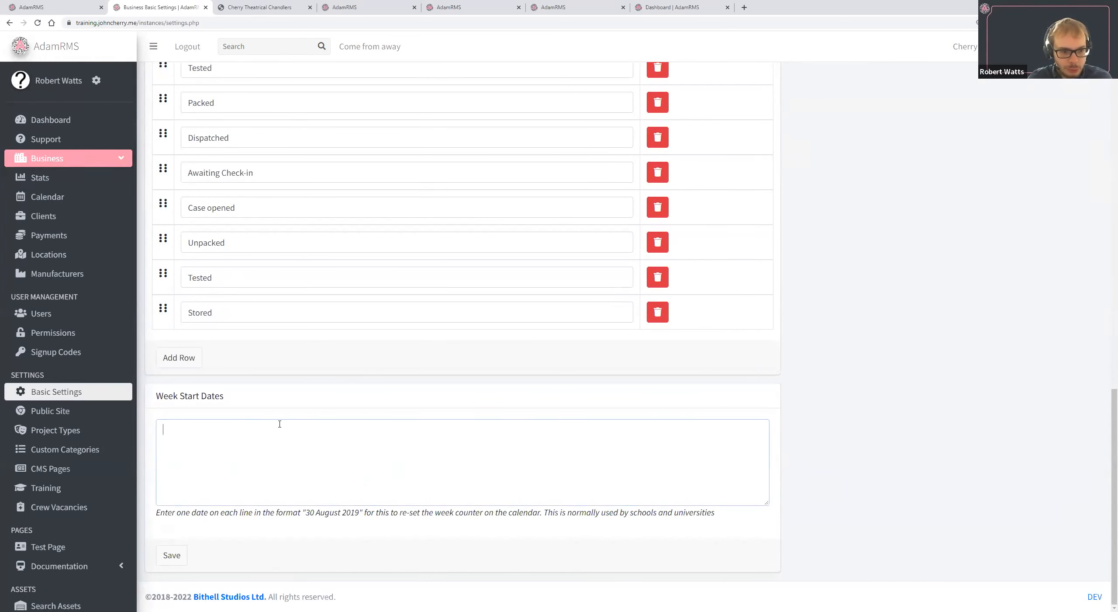
triple_click(259, 512)
left_click_drag(259, 512, 215, 388)
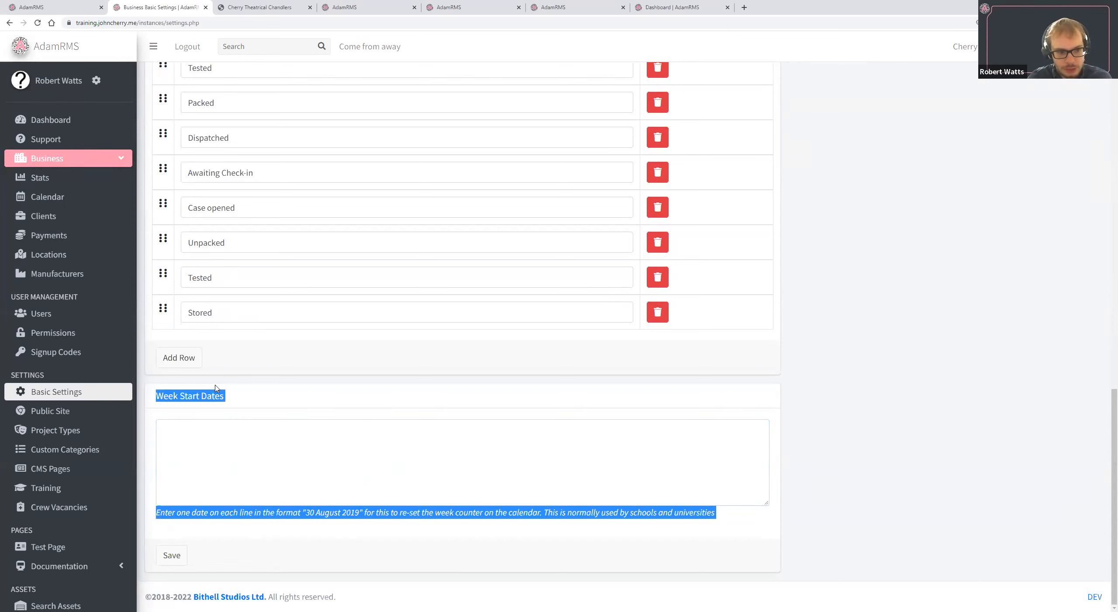
left_click(150, 426)
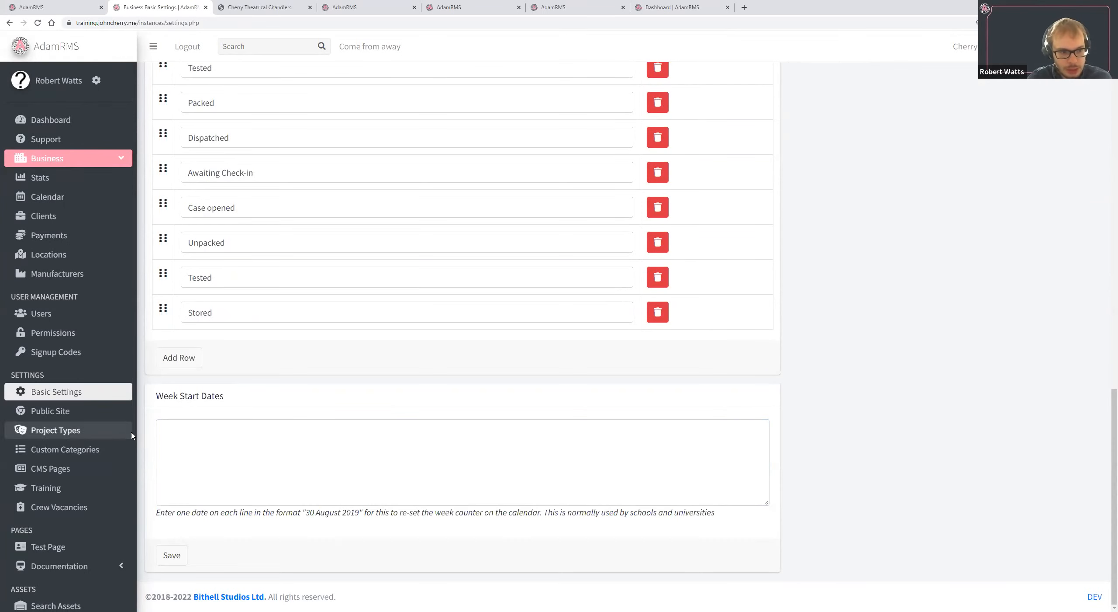
triple_click(232, 516)
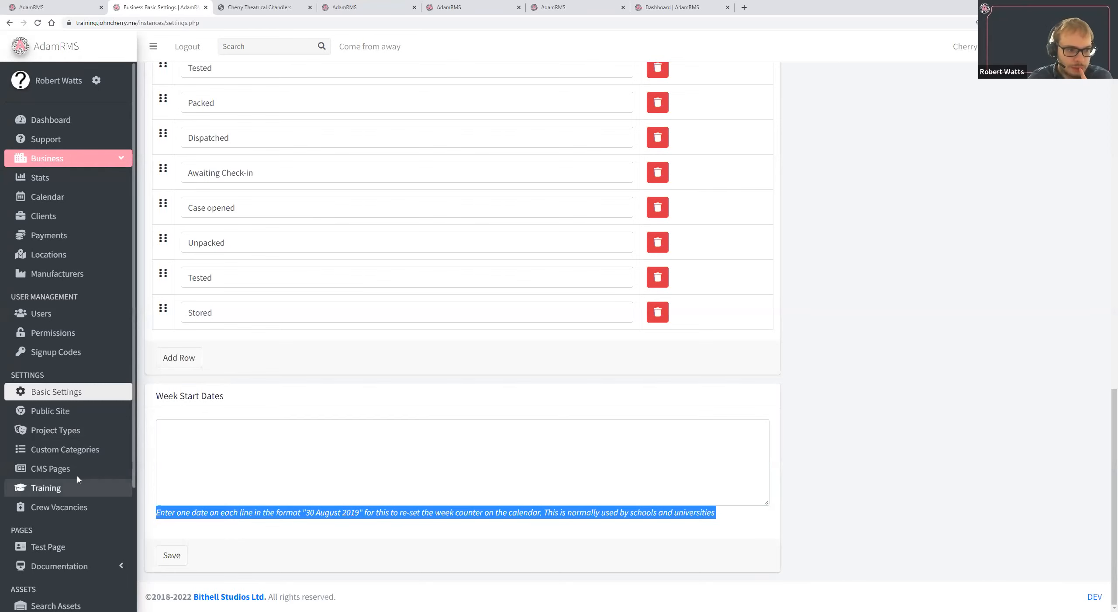
Open the business Permissions page and examine the role groups and their permission grid.
left_click(99, 333)
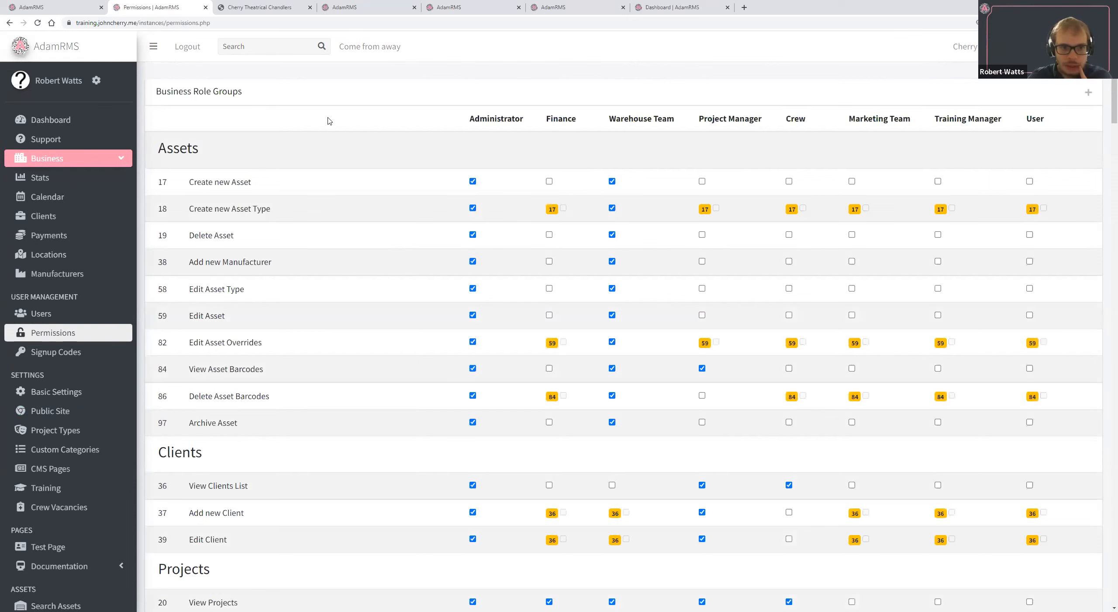
left_click_drag(329, 120, 1070, 121)
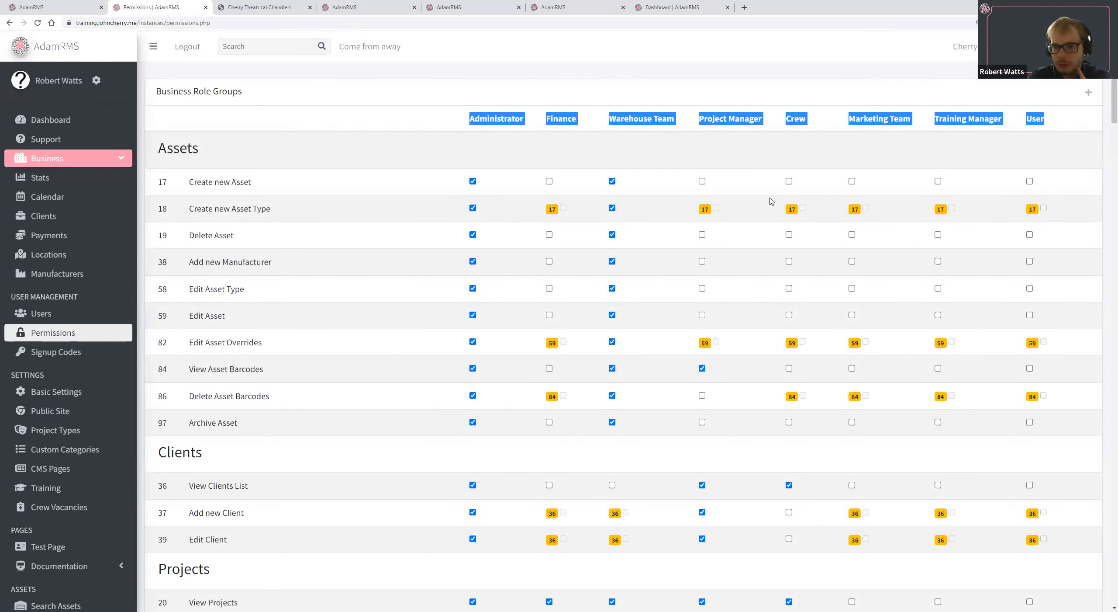
scroll(512, 195, "down", 1)
scroll(520, 263, "up", 1)
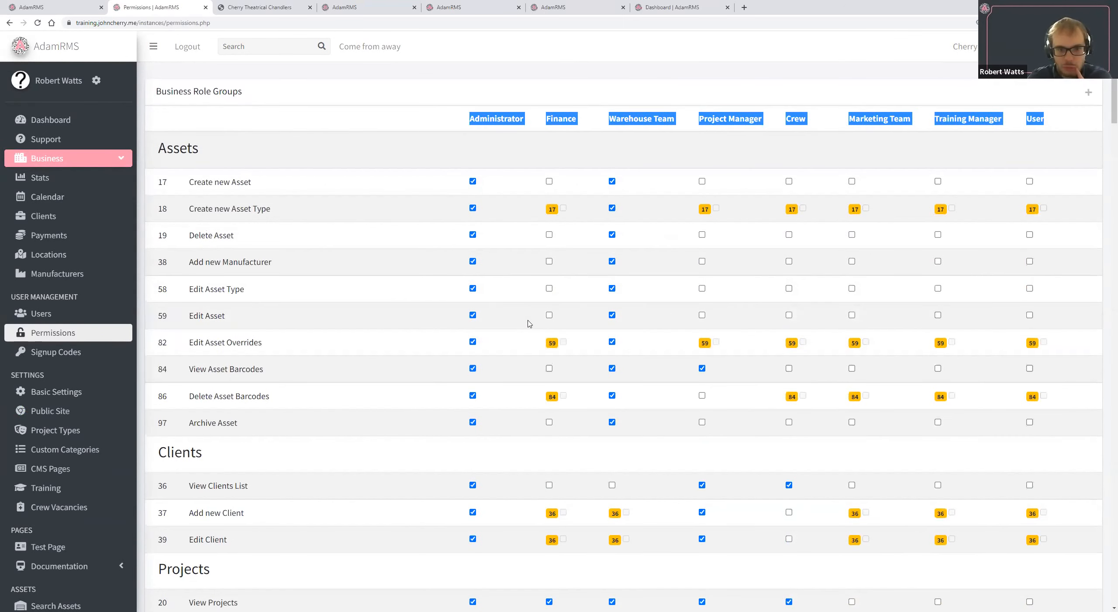
Grant the Edit Asset permission to the Project Manager role group and revoke it again.
left_click(702, 315)
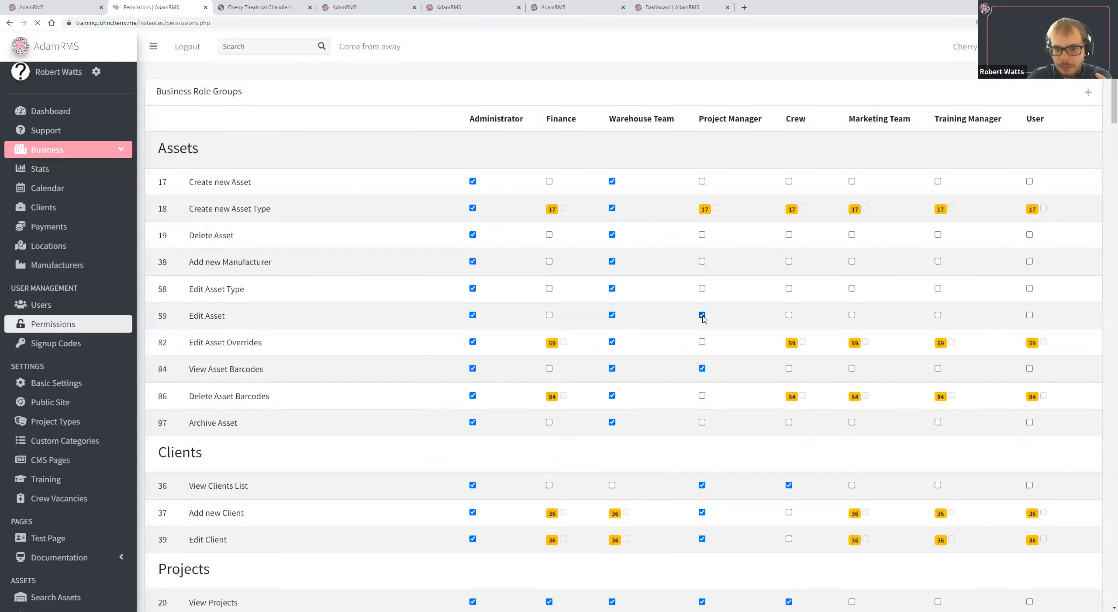
left_click(703, 315)
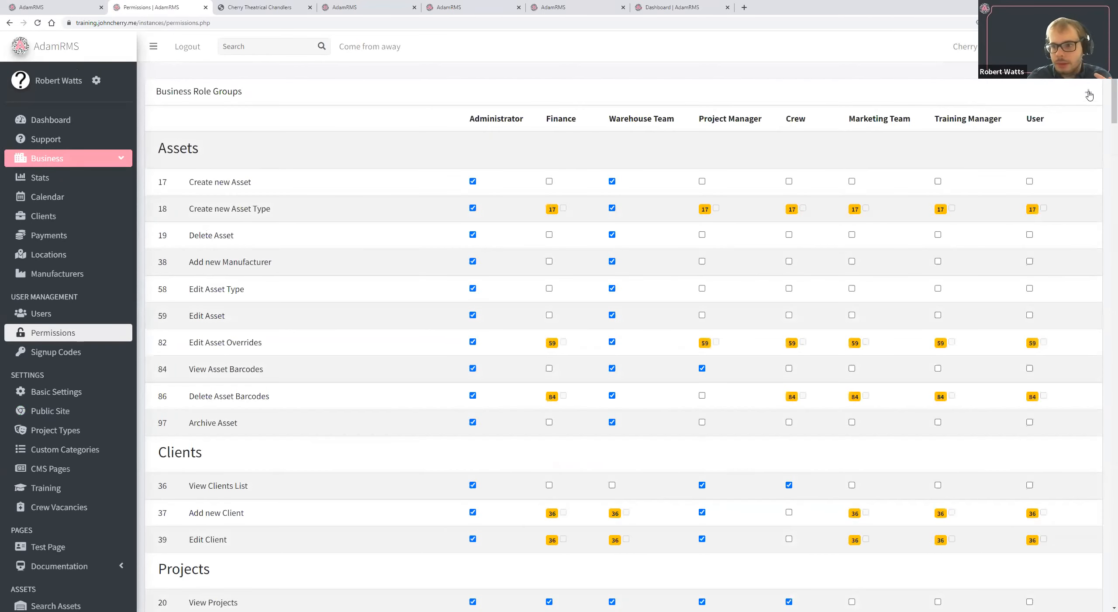
Add a business role group named Clients.
left_click(1088, 92)
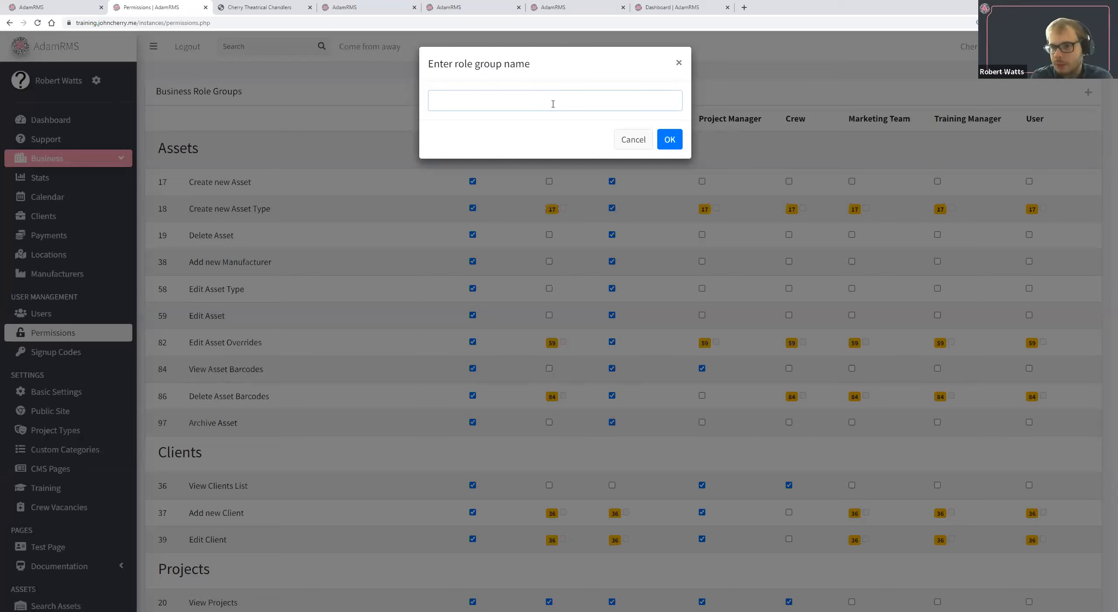
type("Clients")
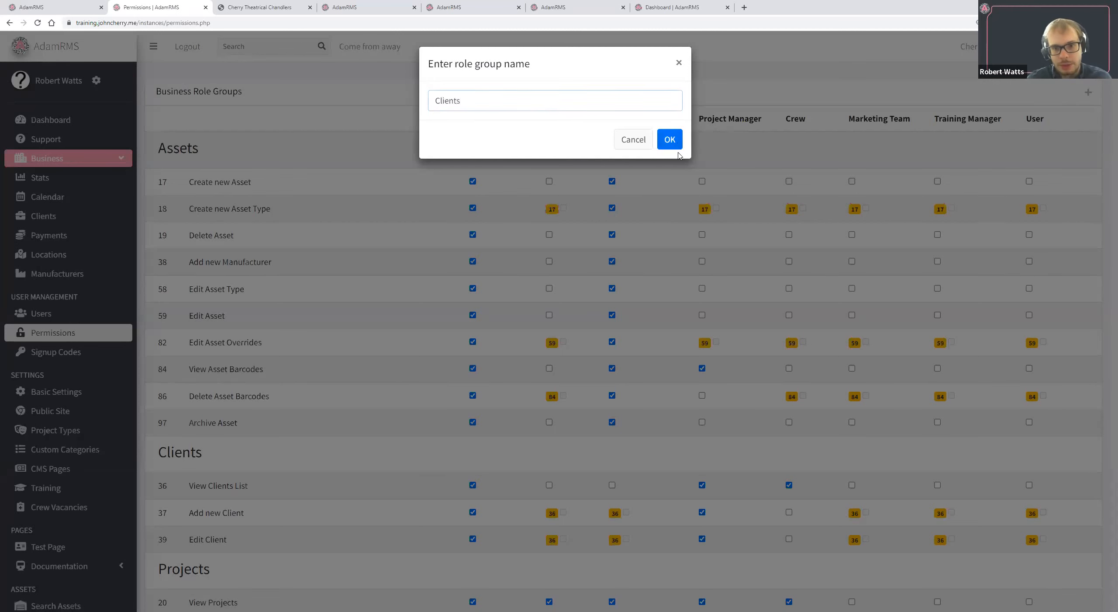
left_click(678, 145)
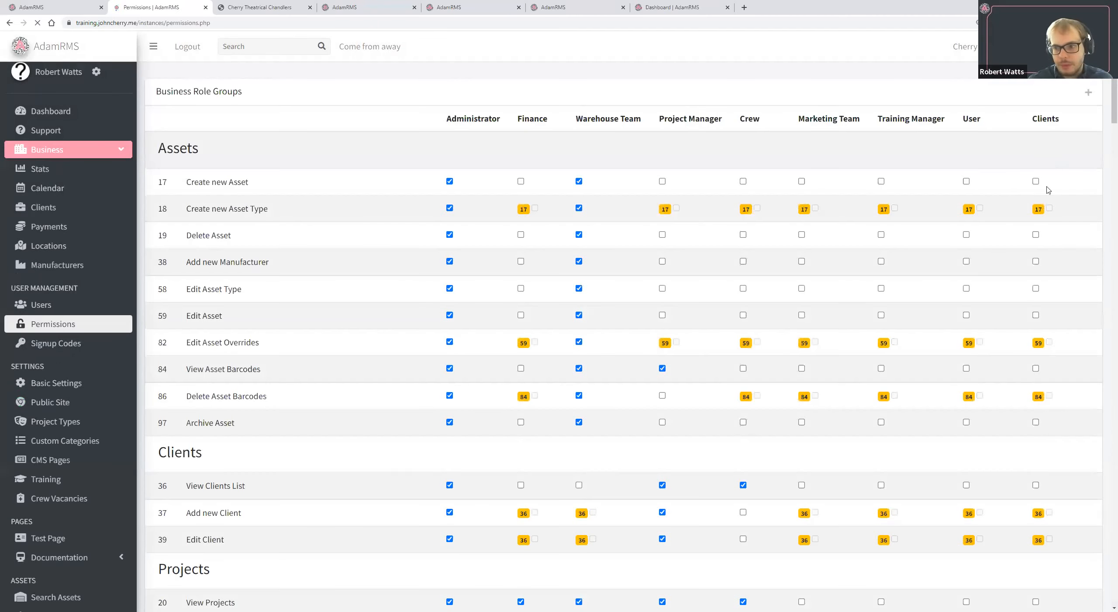
Grant the View Projects permission to the Clients role group.
scroll(1001, 261, "down", 8)
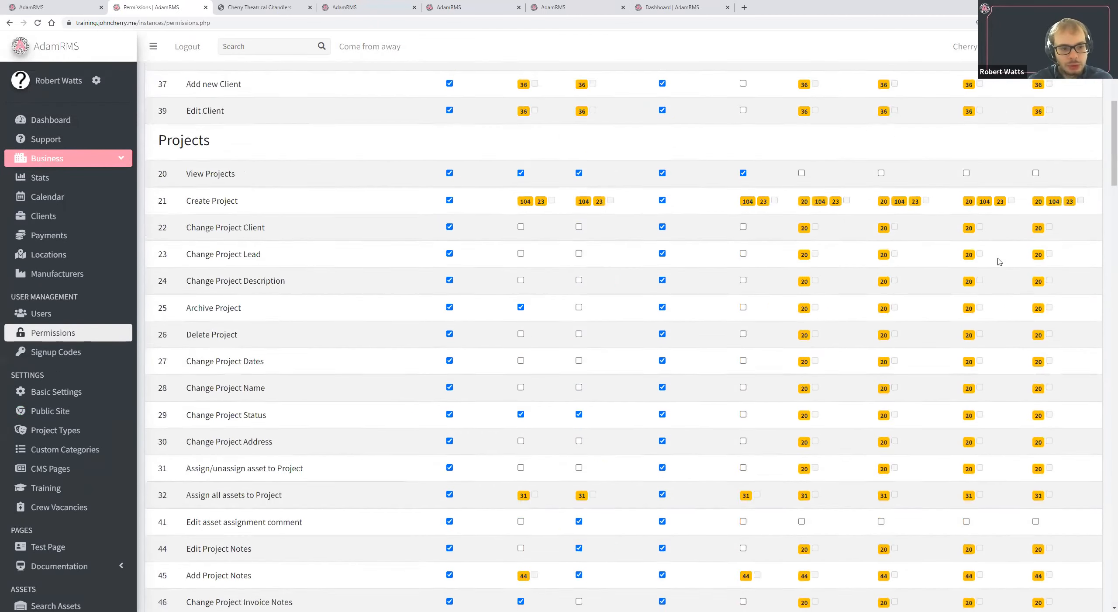
scroll(1000, 261, "down", 4)
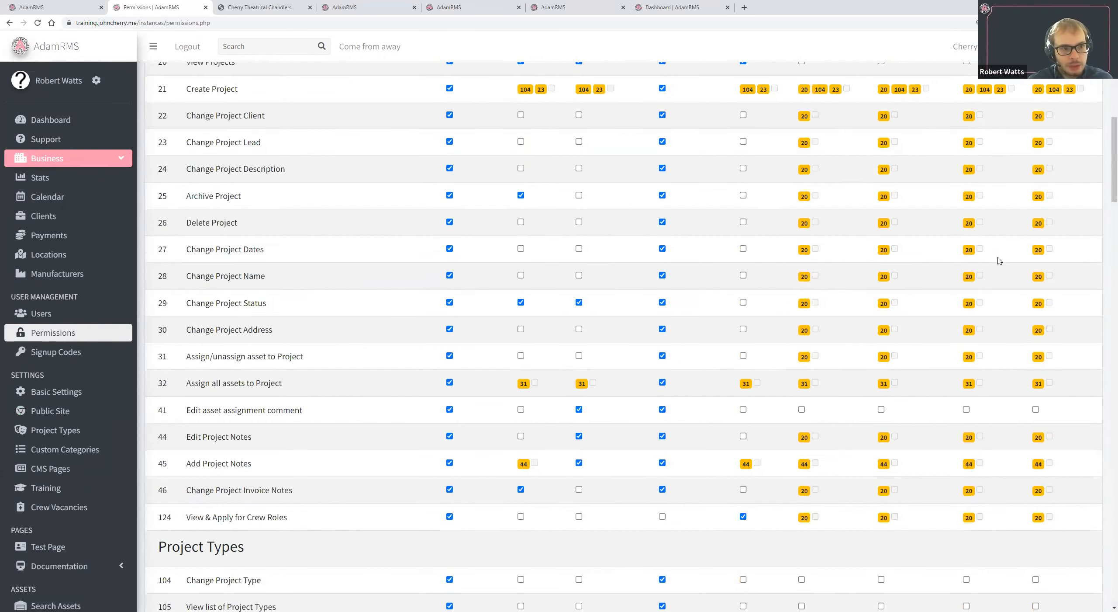
scroll(331, 303, "up", 1)
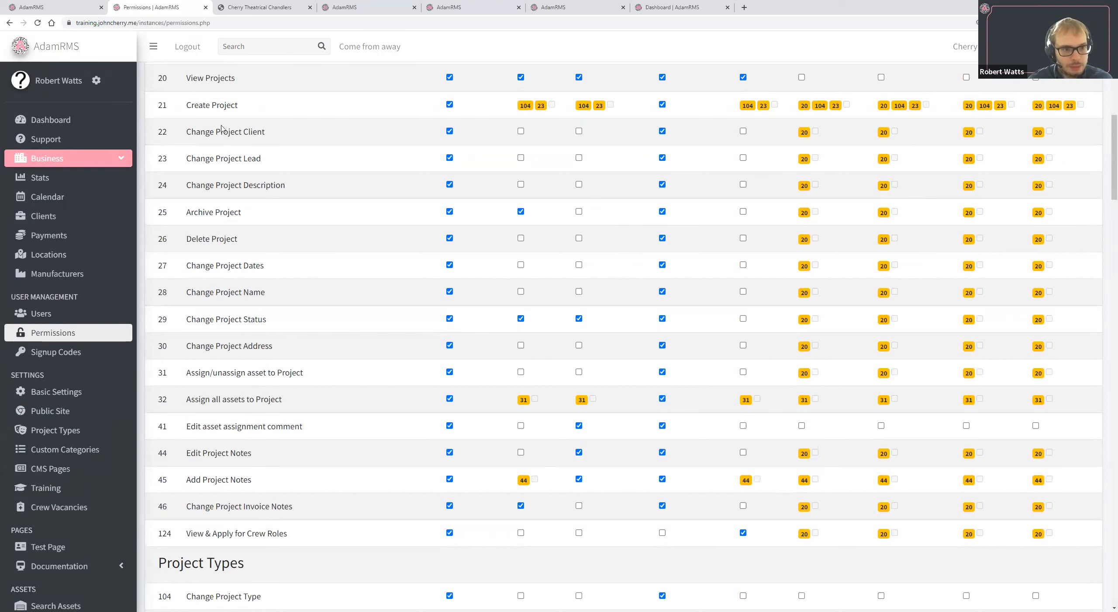
left_click(1036, 77)
scroll(1069, 220, "up", 3)
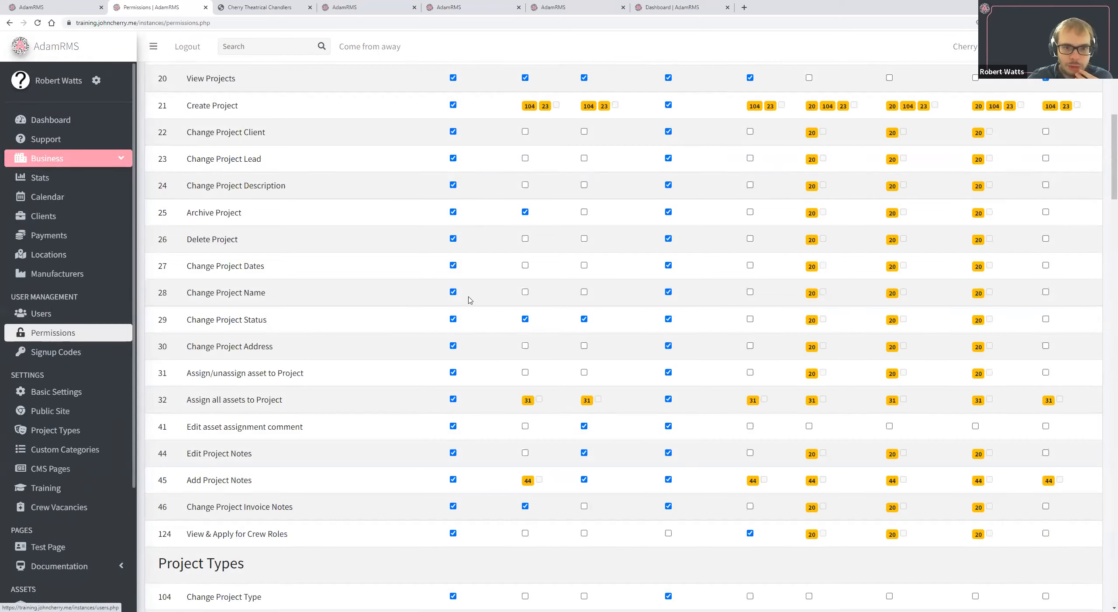
scroll(205, 303, "up", 10)
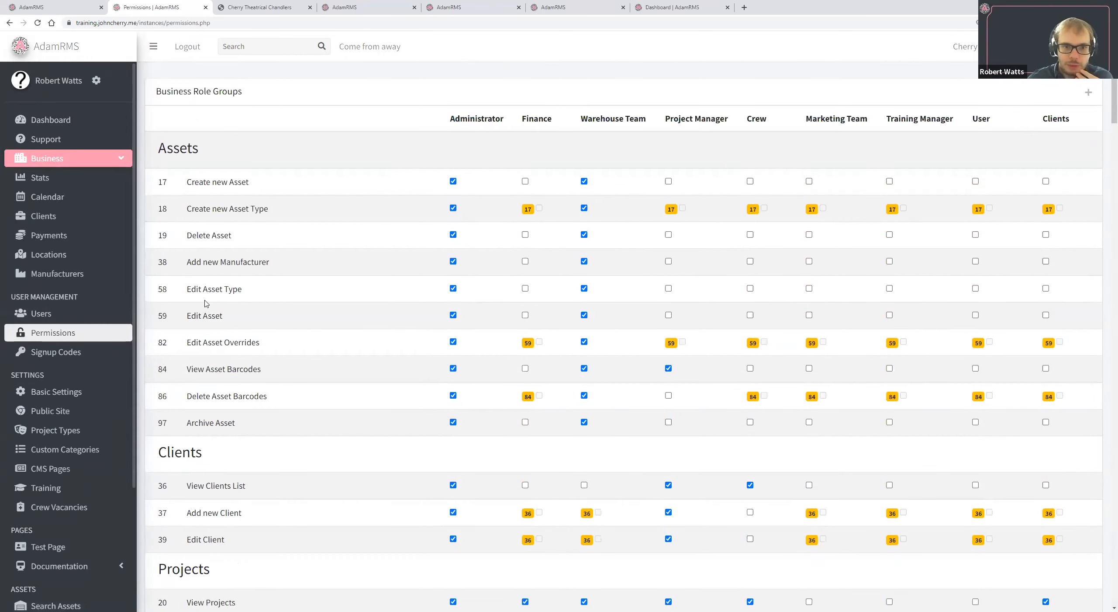
In the business users list, change the role group of the only user in the User group to Administrator and check the entry.
left_click(79, 316)
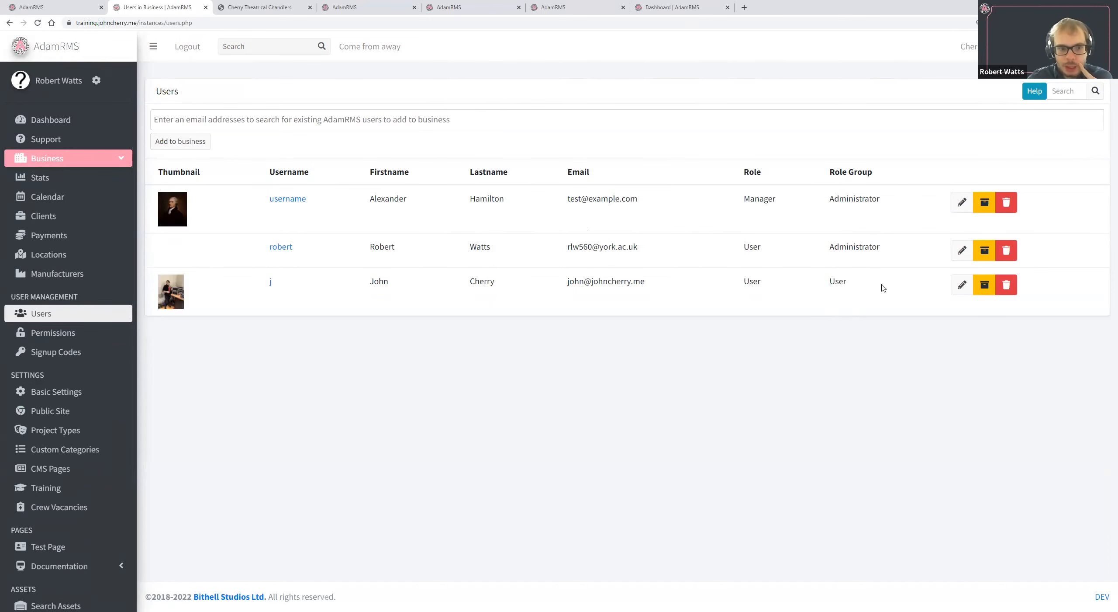
left_click(963, 284)
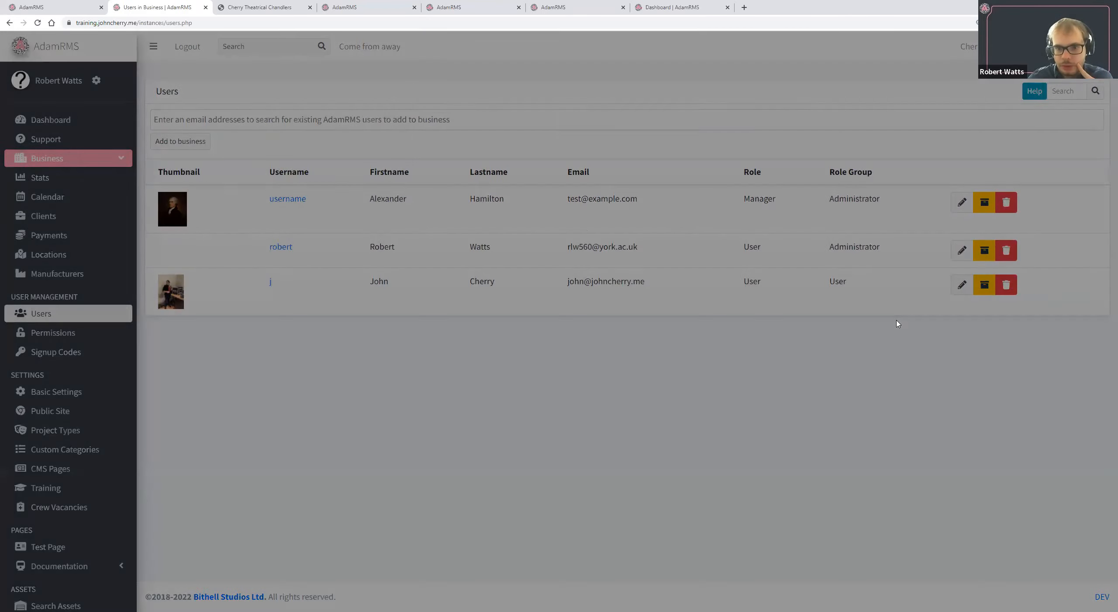
left_click(570, 165)
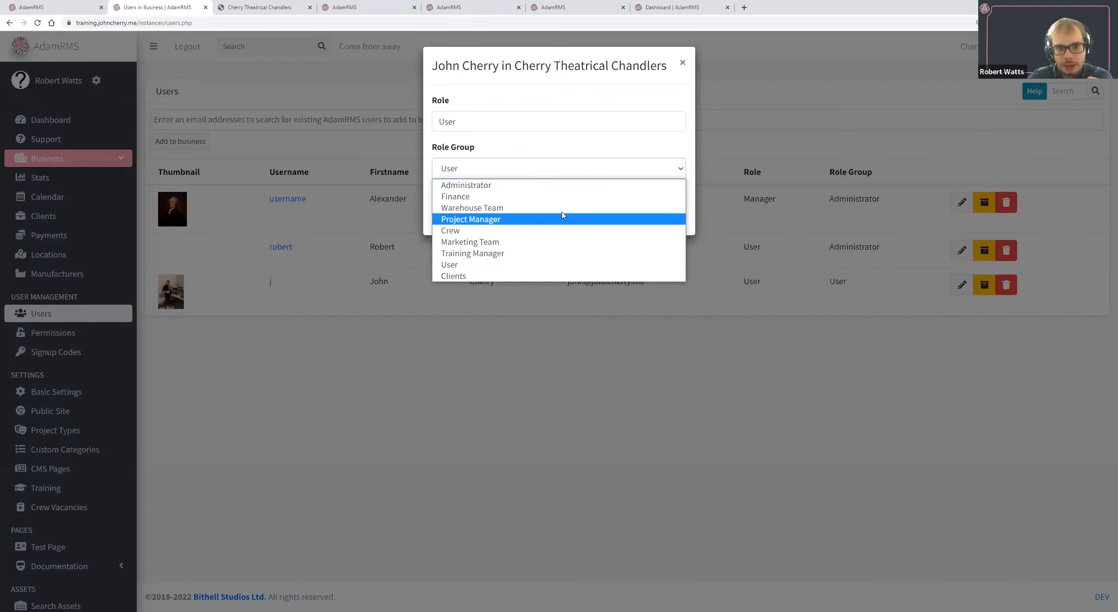
left_click(563, 185)
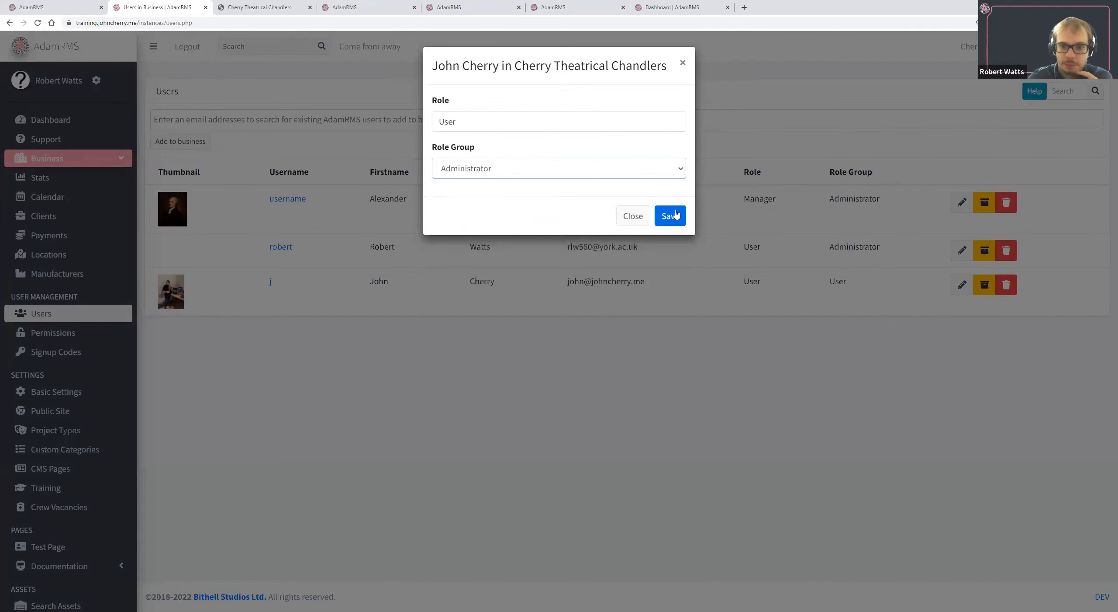
left_click(678, 213)
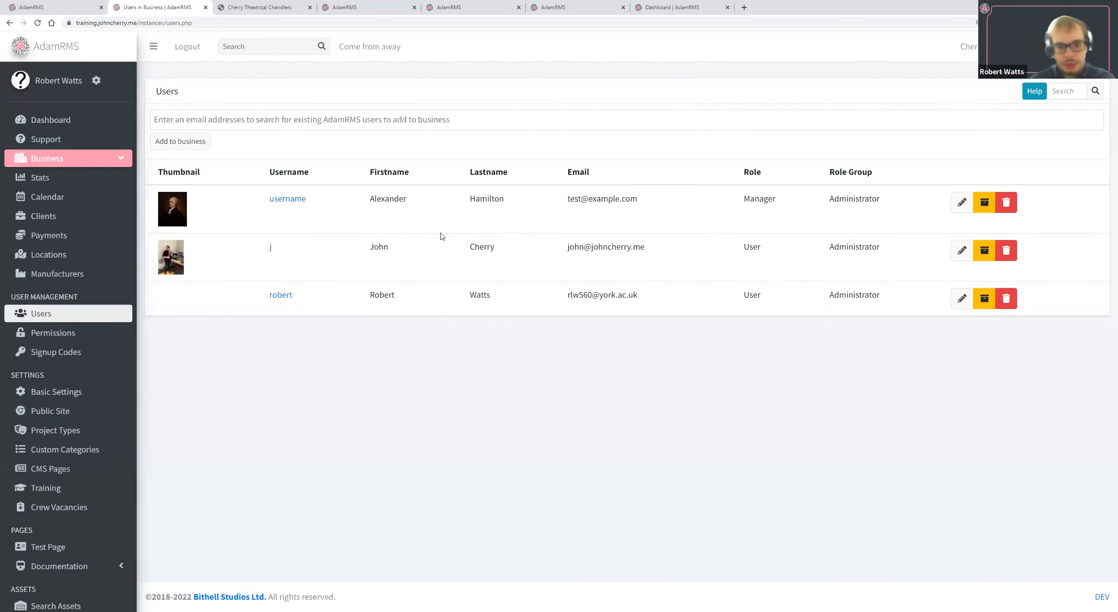
left_click_drag(267, 246, 879, 241)
double_click(869, 245)
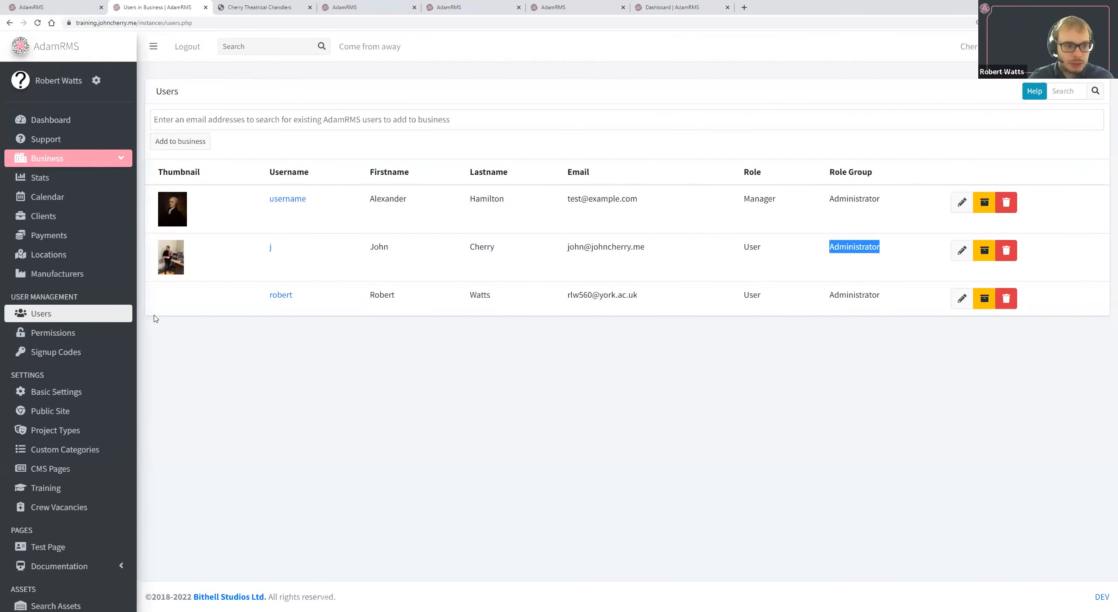
Review the permissions granted to the business role groups from Assets to Finance, and return to the business users list.
left_click(99, 337)
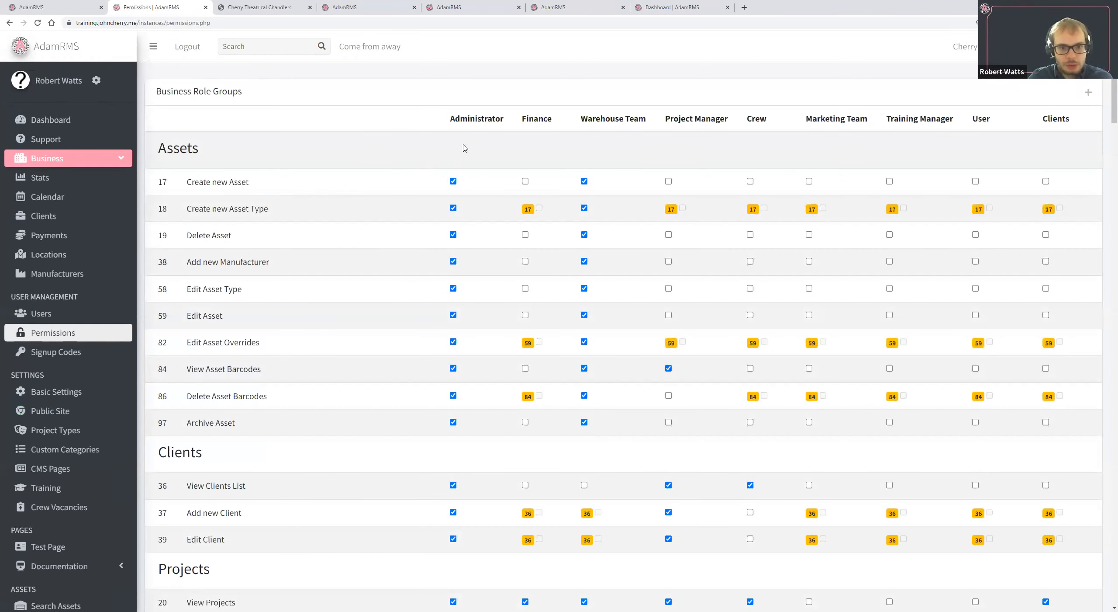
scroll(469, 348, "down", 4)
scroll(469, 349, "down", 20)
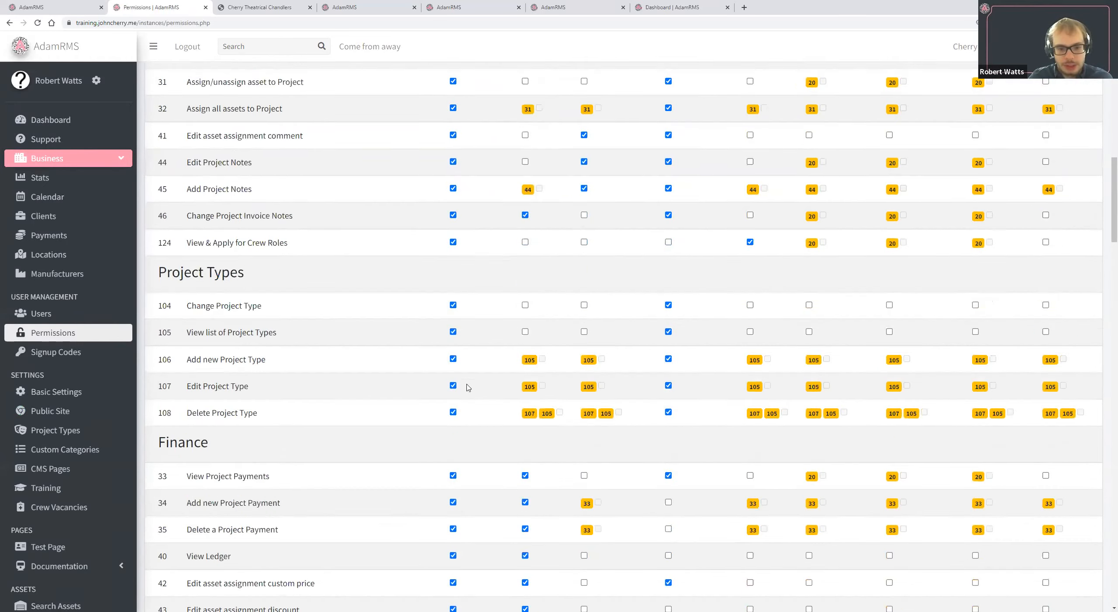
scroll(467, 385, "up", 20)
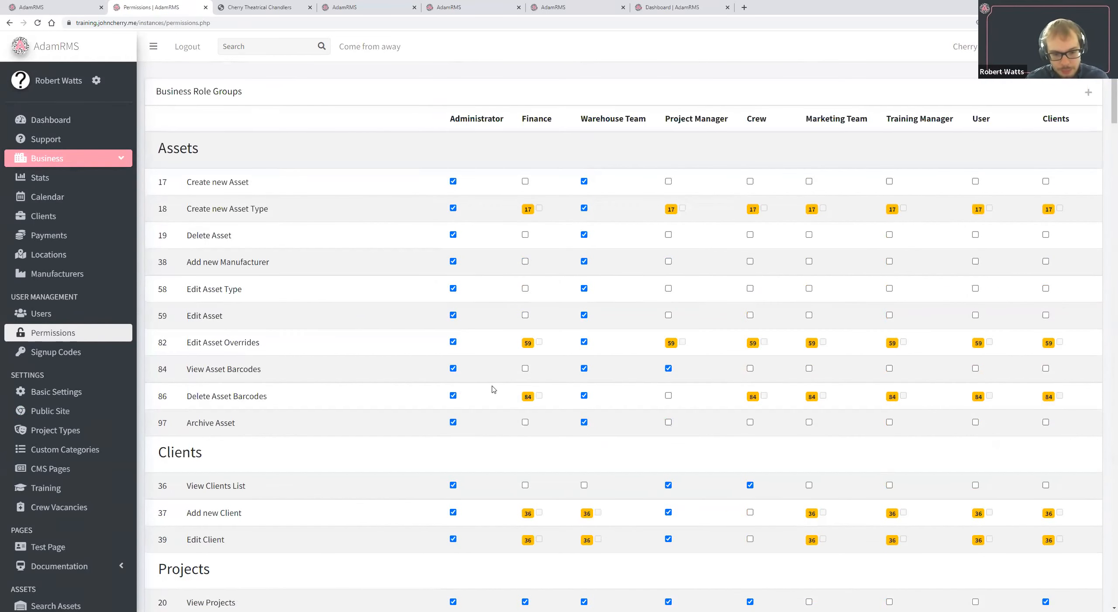
left_click(100, 317)
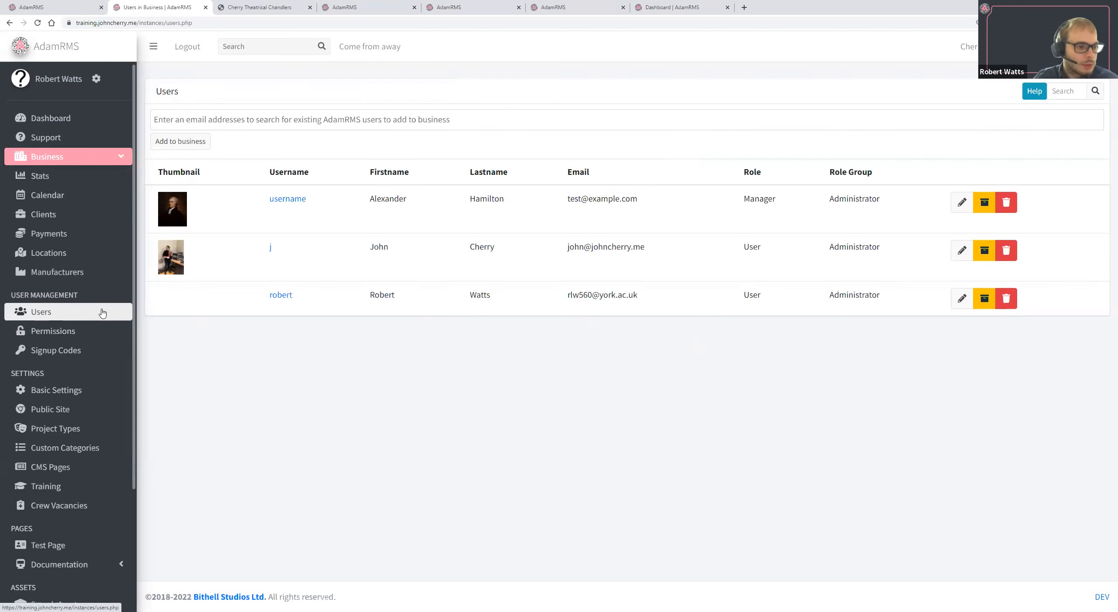
Add a new business signup code that gives joining users the role Crew, and view the role groups available for it.
scroll(105, 331, "down", 3)
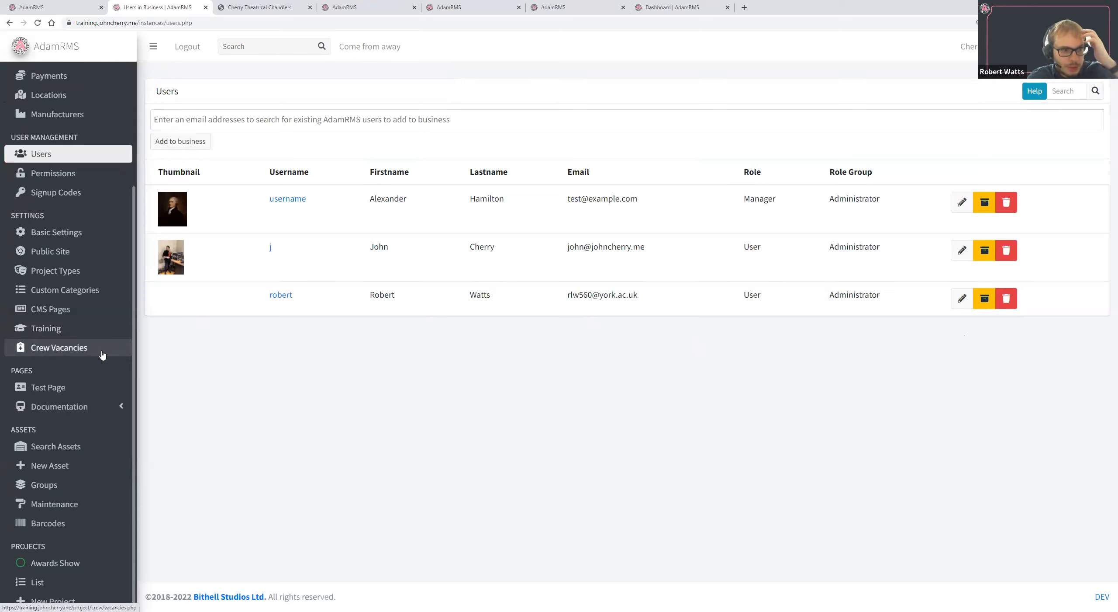
scroll(86, 243, "up", 1)
left_click(86, 238)
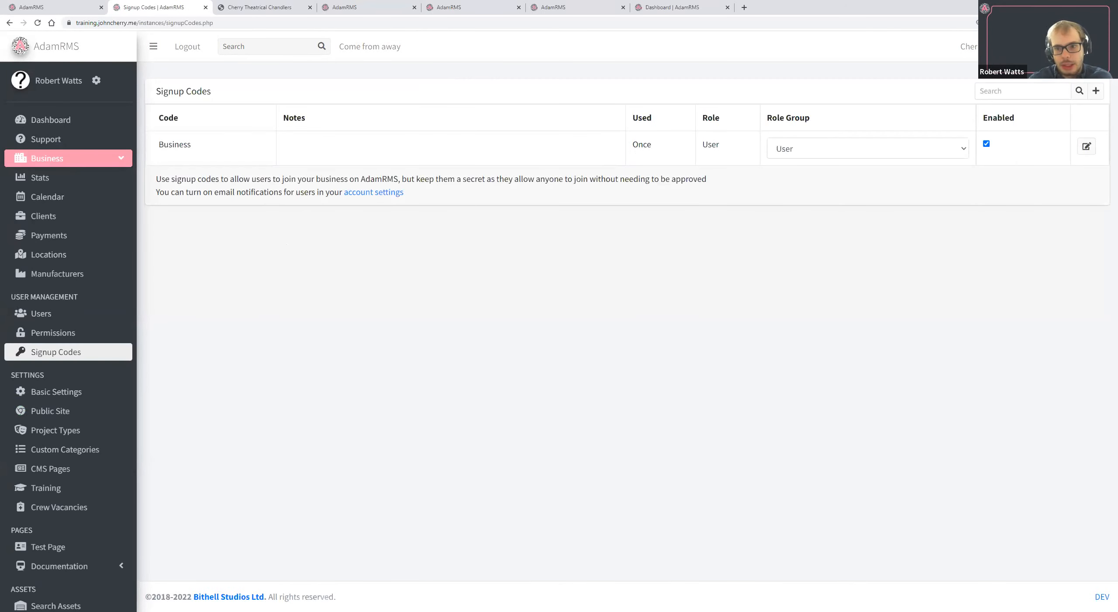
left_click(1097, 91)
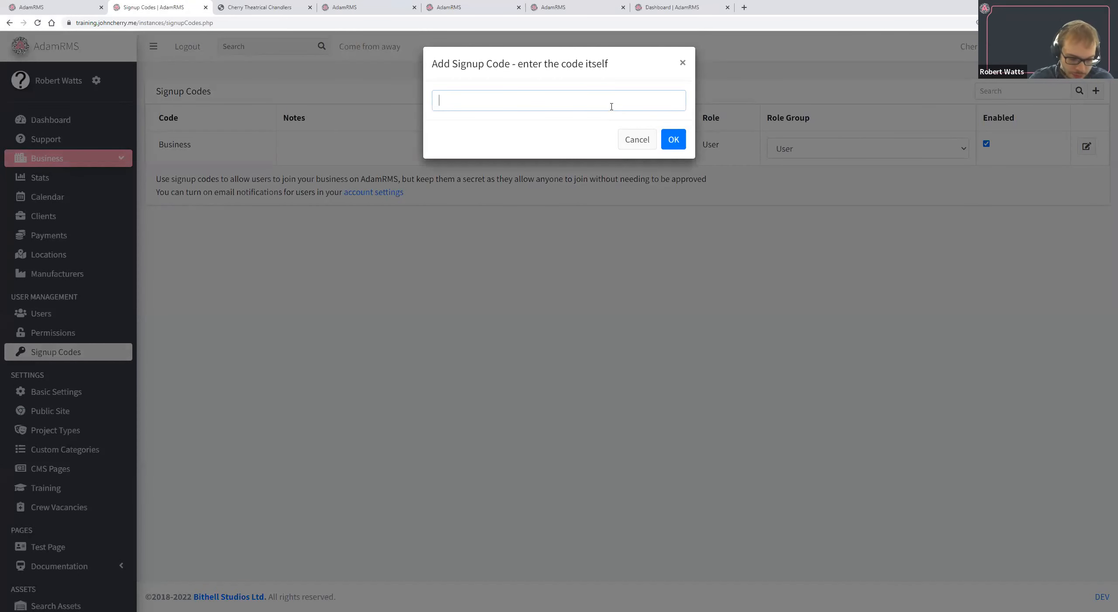
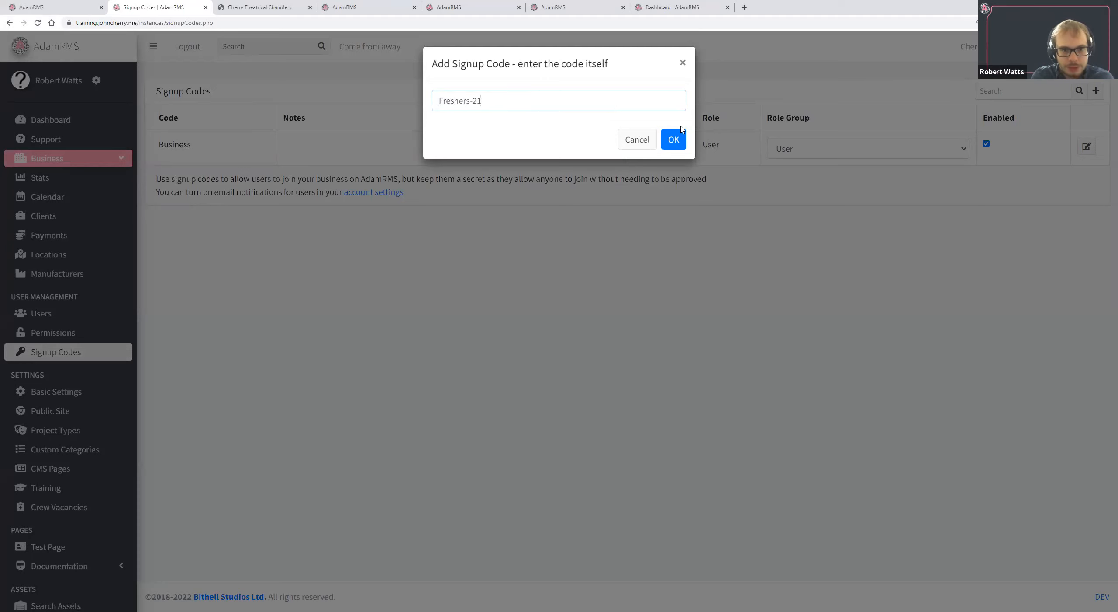
left_click(673, 139)
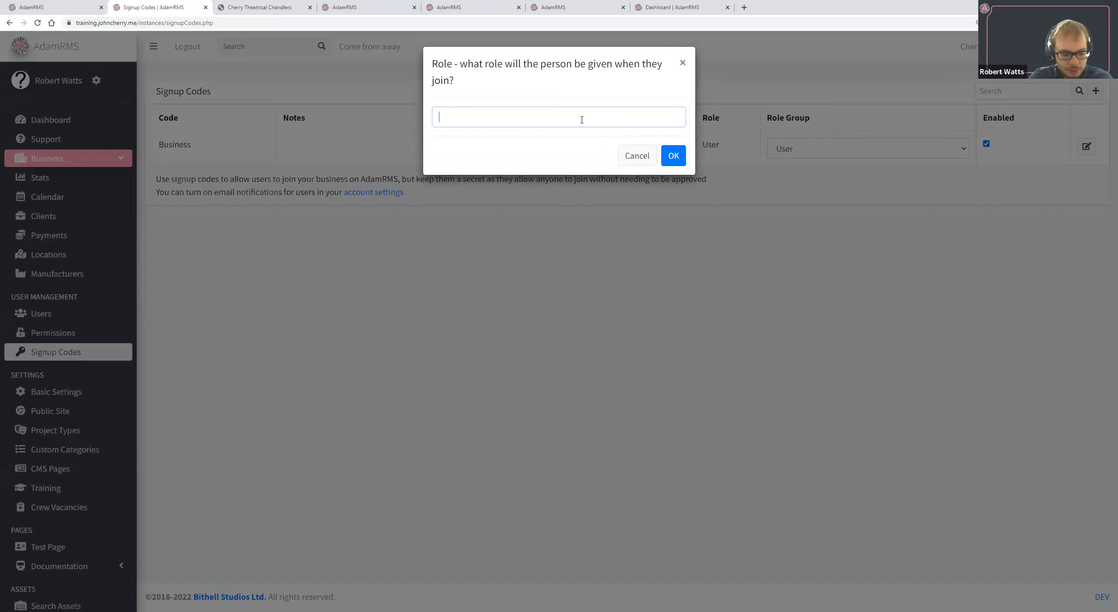
type("Crew")
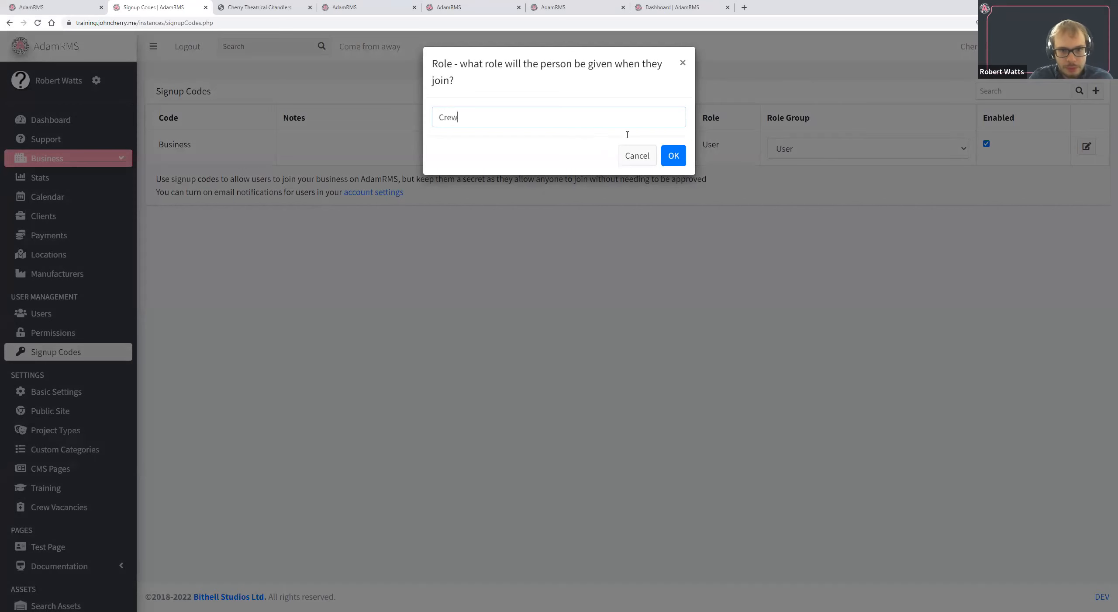
left_click(673, 156)
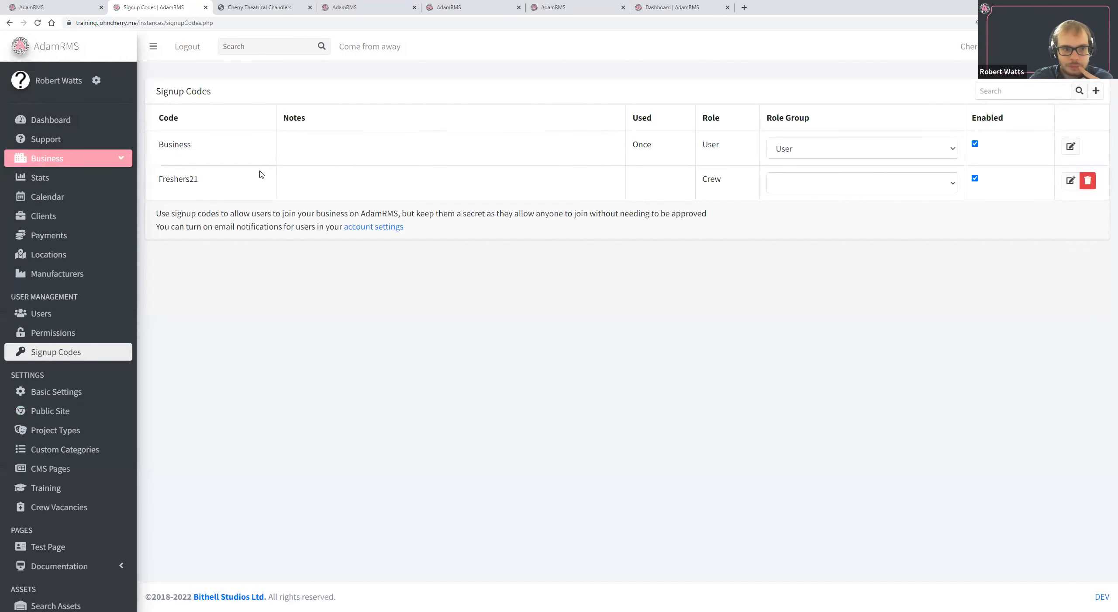
left_click(813, 183)
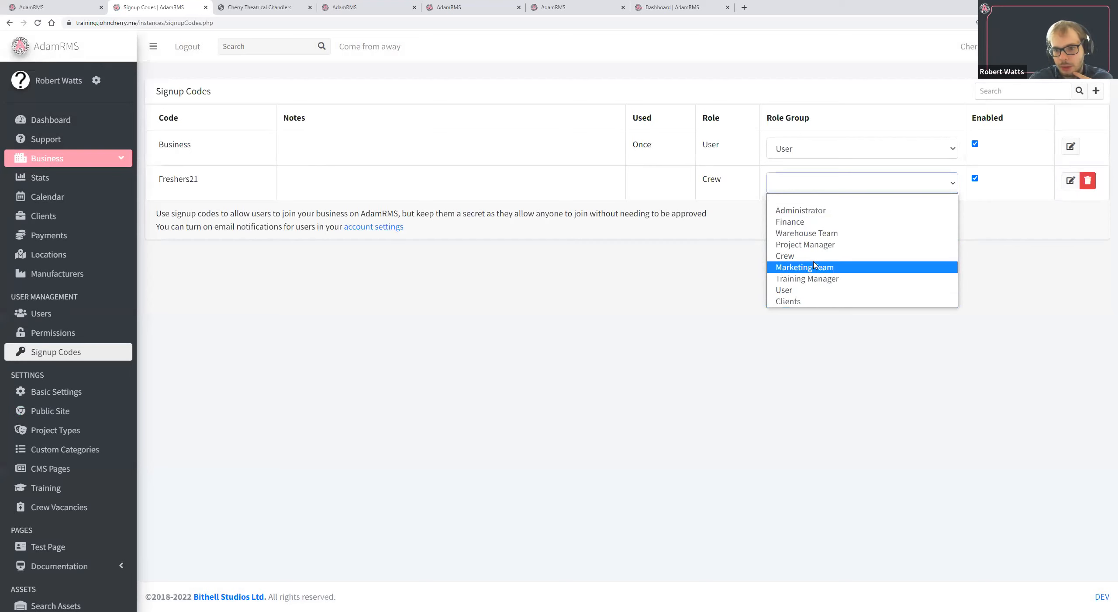
left_click(666, 161)
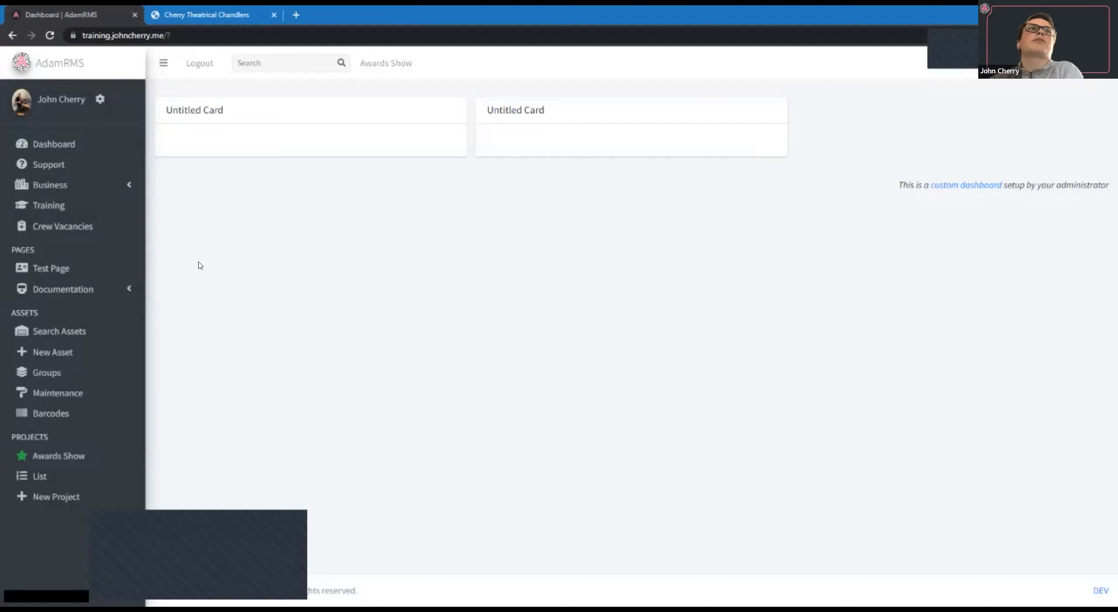
Open the business role group permissions and look over the Assets, Clients and Projects sections.
left_click(37, 328)
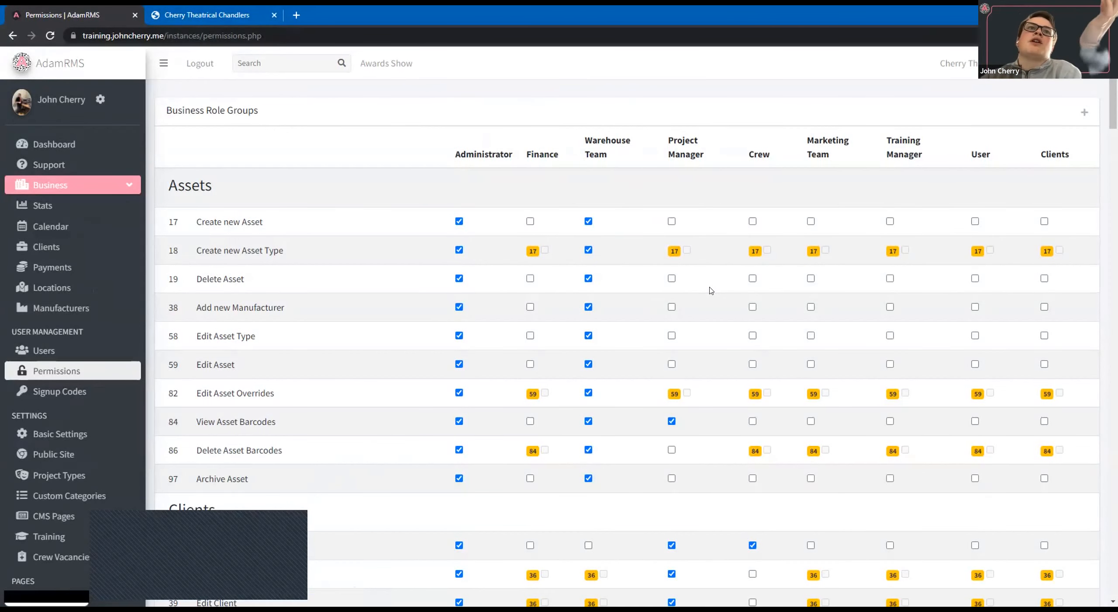
scroll(711, 291, "down", 9)
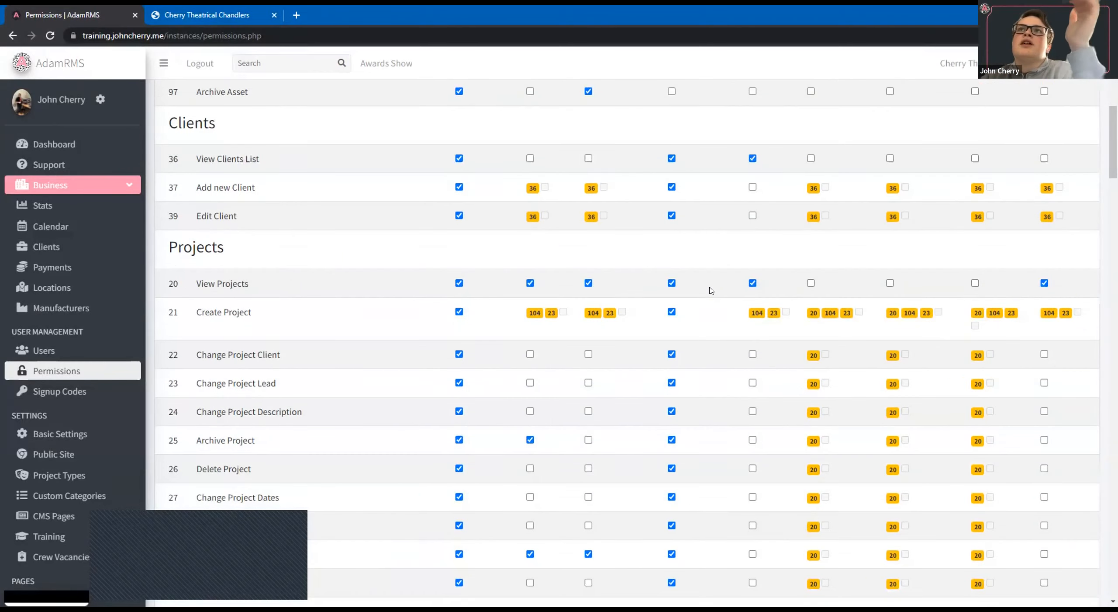
scroll(711, 291, "down", 1)
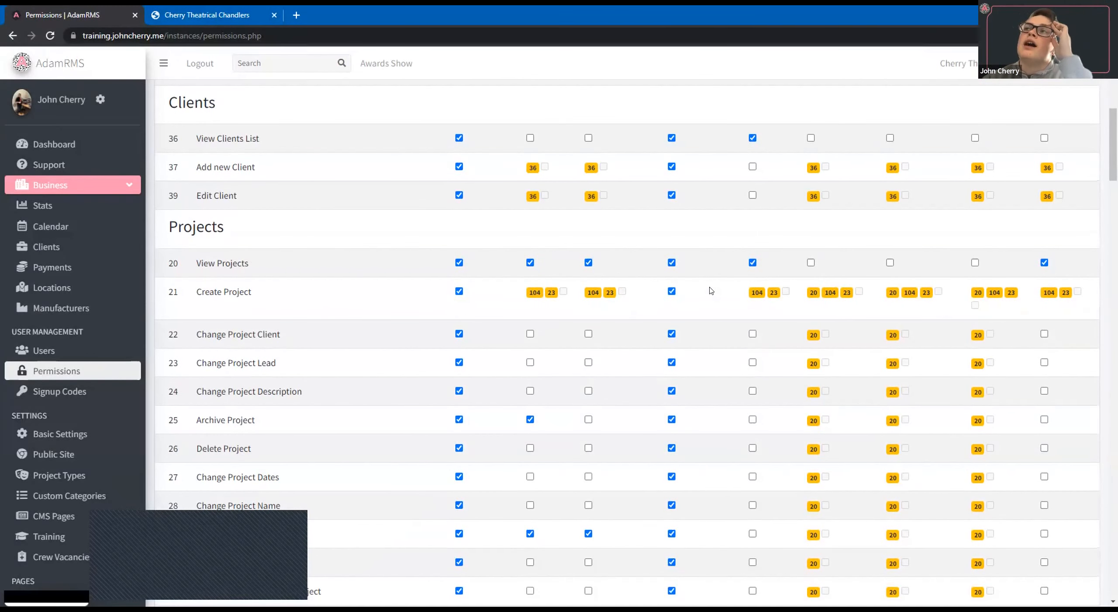
scroll(710, 291, "up", 4)
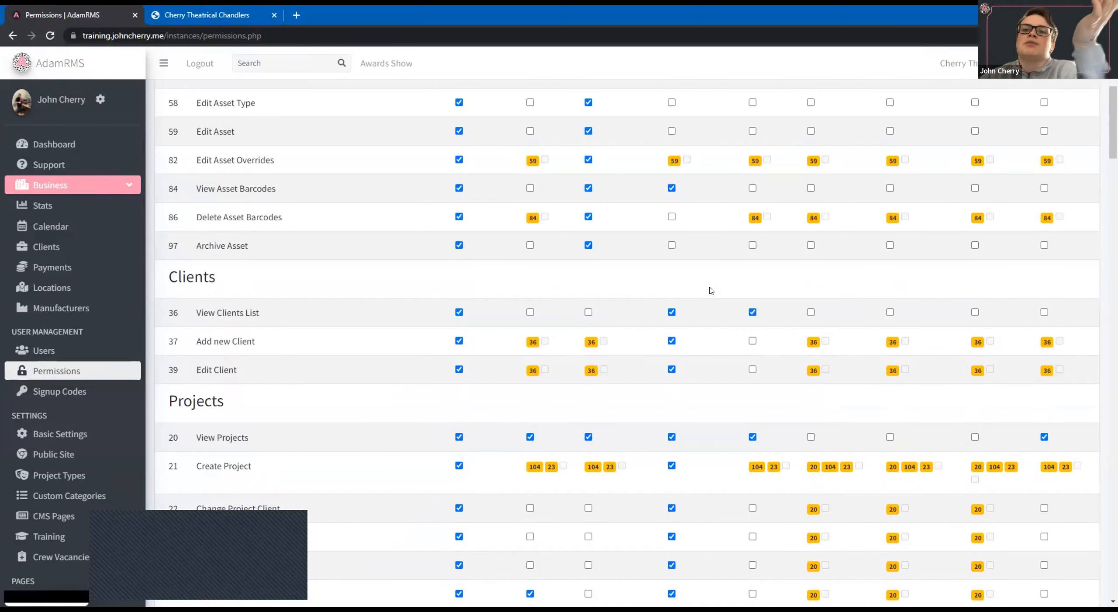
scroll(711, 291, "up", 5)
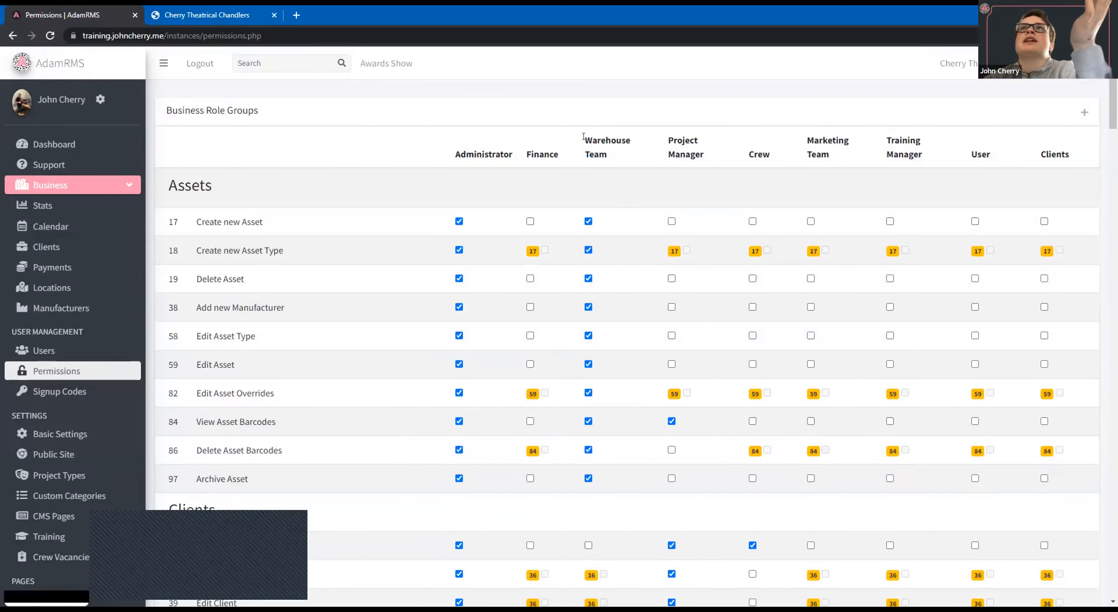
Examine which Assets, Clients, Projects, Project Types and Finance permissions the Warehouse Team role group has.
triple_click(611, 161)
left_click(612, 161)
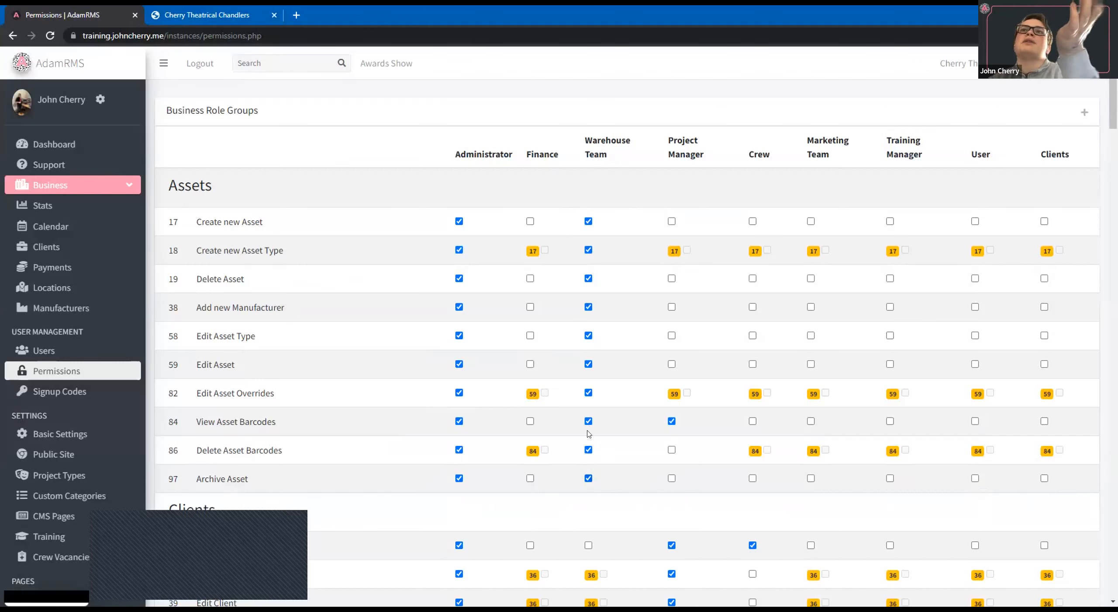
scroll(584, 485, "down", 1)
scroll(584, 485, "down", 4)
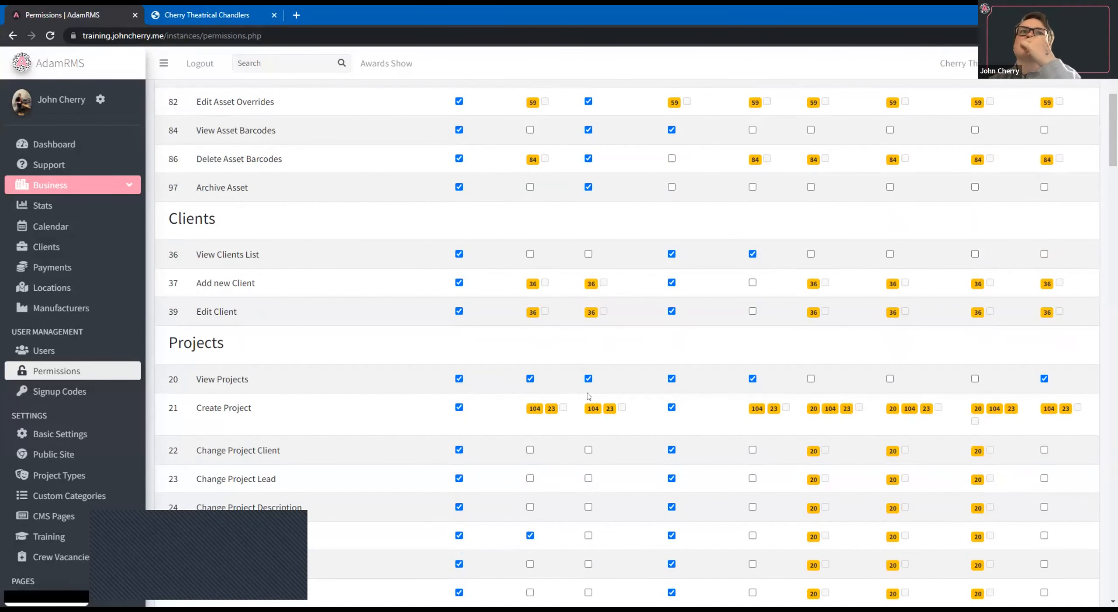
scroll(599, 382, "down", 3)
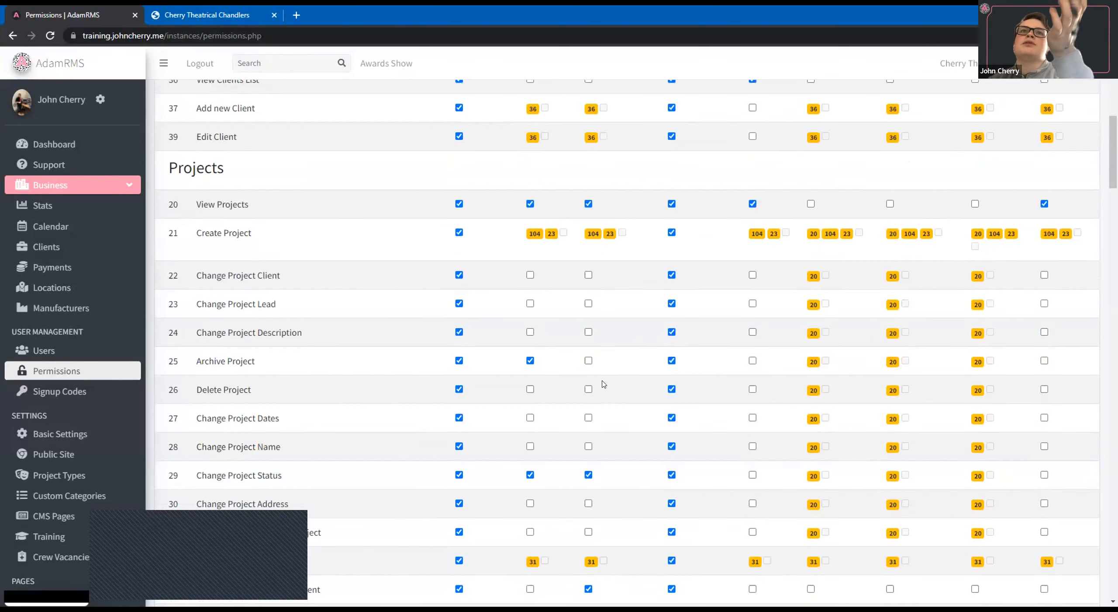
scroll(520, 405, "down", 3)
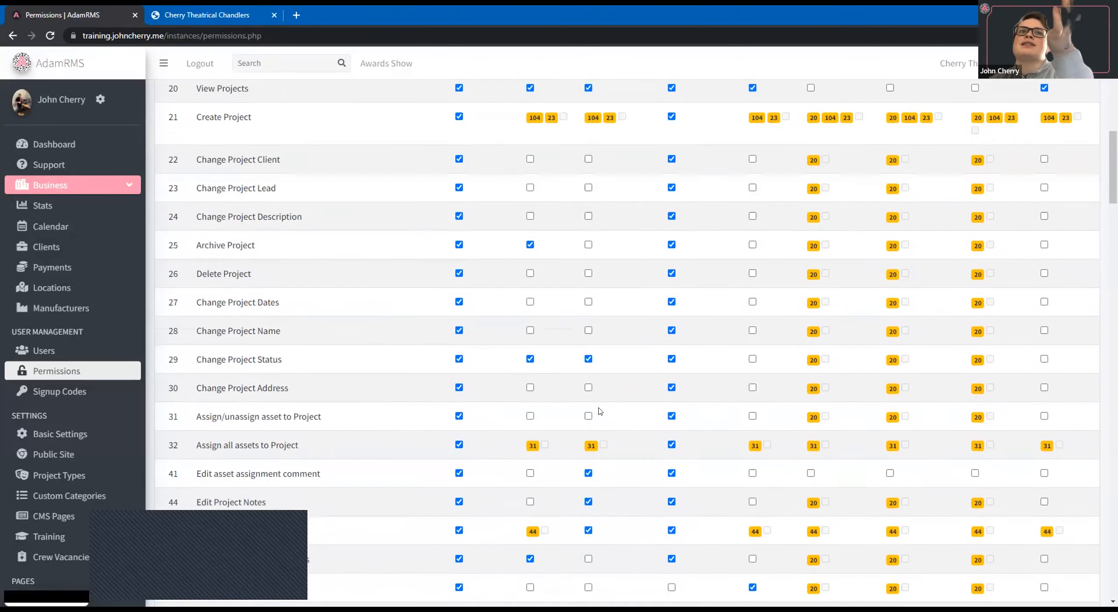
scroll(386, 413, "down", 1)
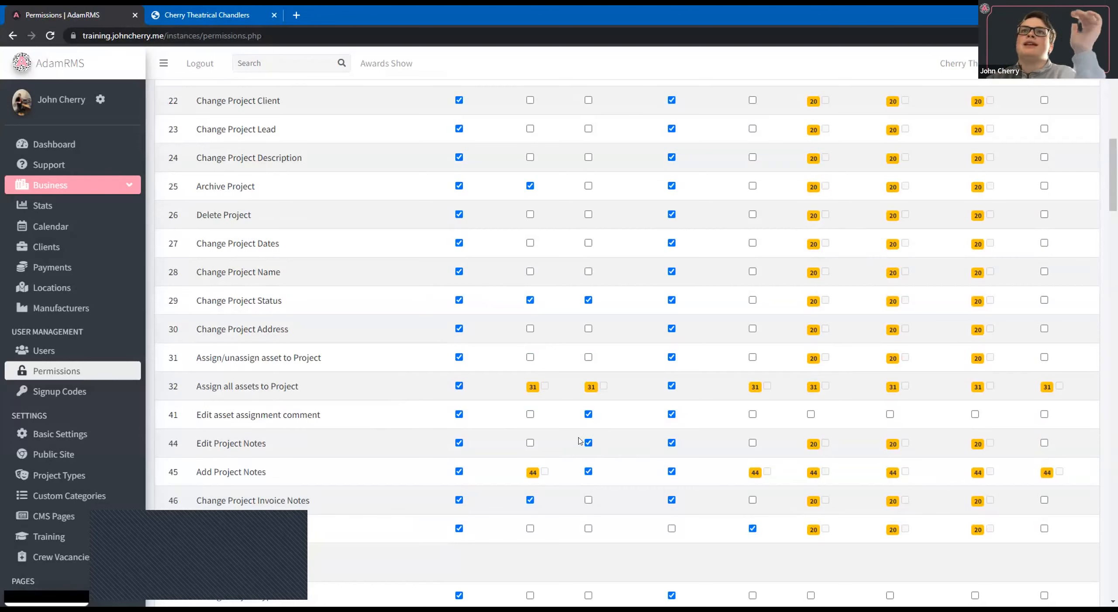
scroll(580, 440, "down", 7)
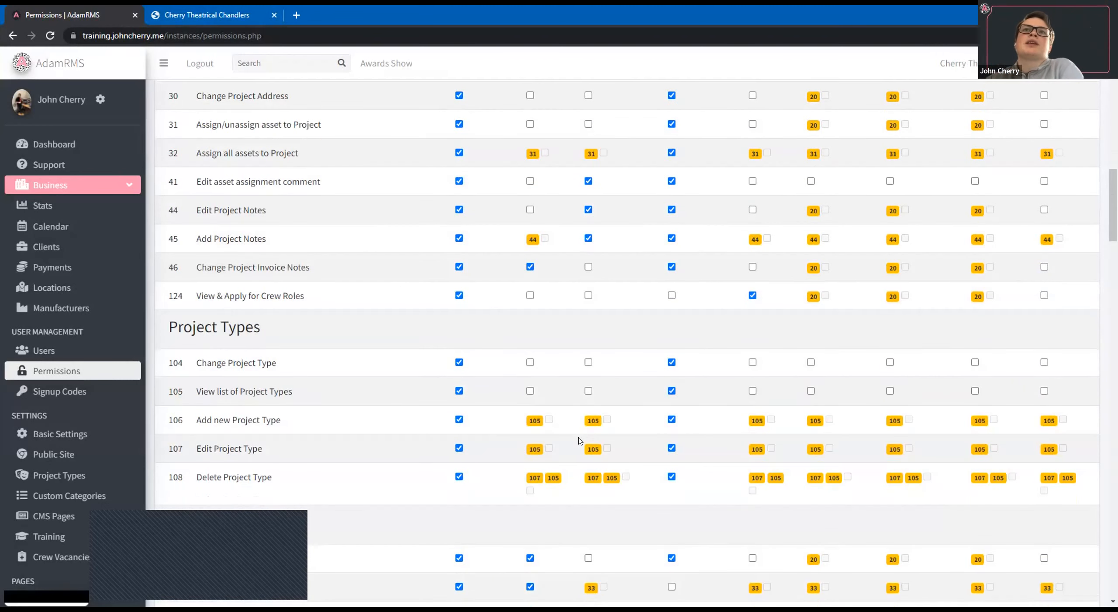
scroll(580, 432, "down", 5)
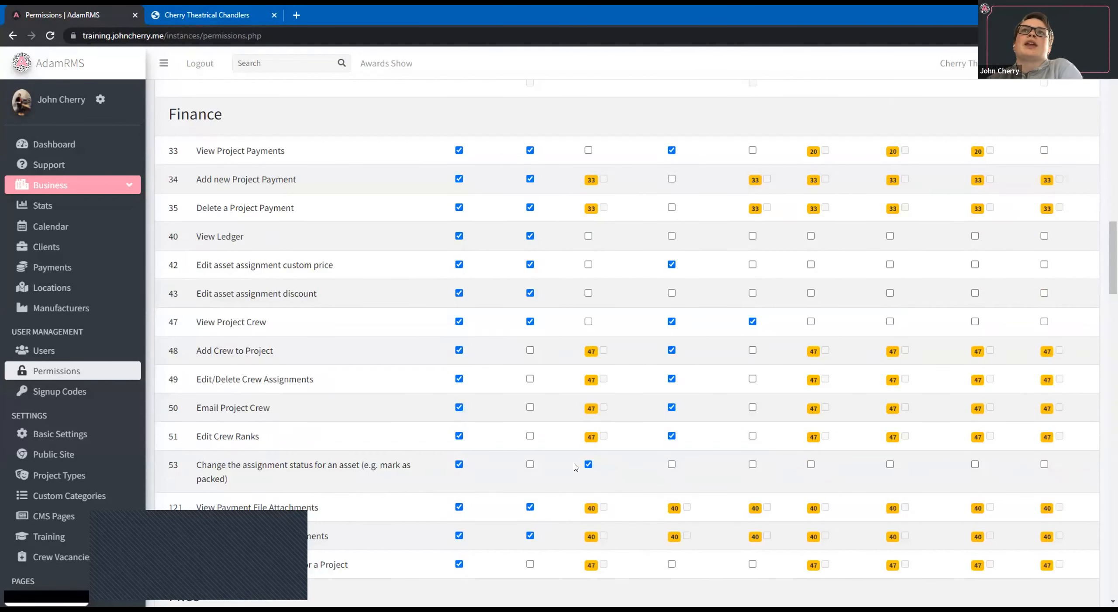
scroll(577, 393, "up", 2)
scroll(572, 288, "down", 6)
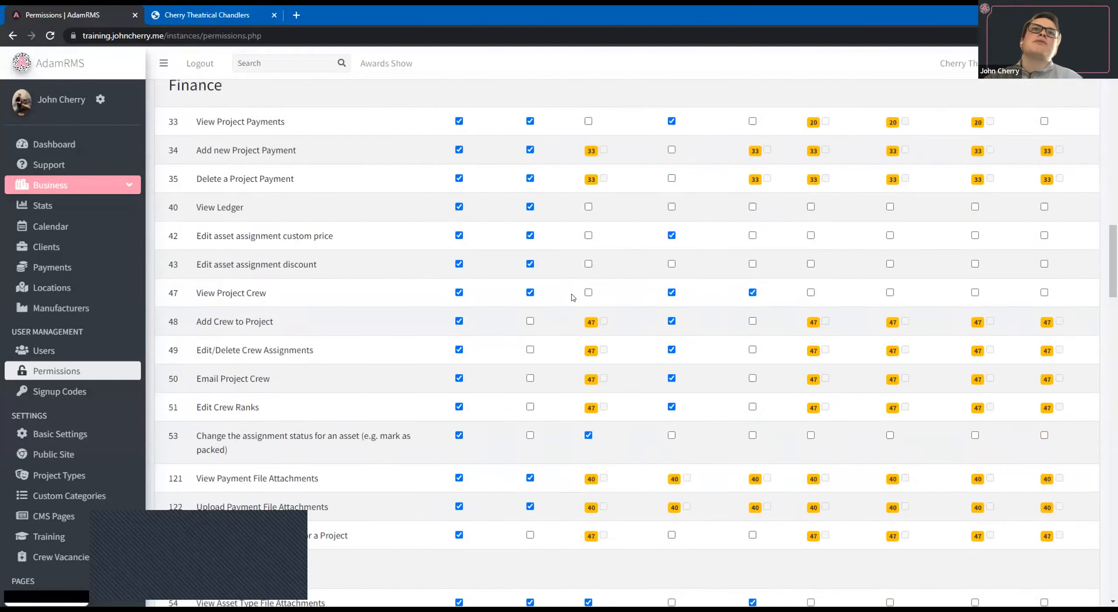
Examine the Warehouse Team's permissions for Maintenance, Business, CMS, Training, Locations, Groups, App and User Management.
scroll(575, 309, "down", 11)
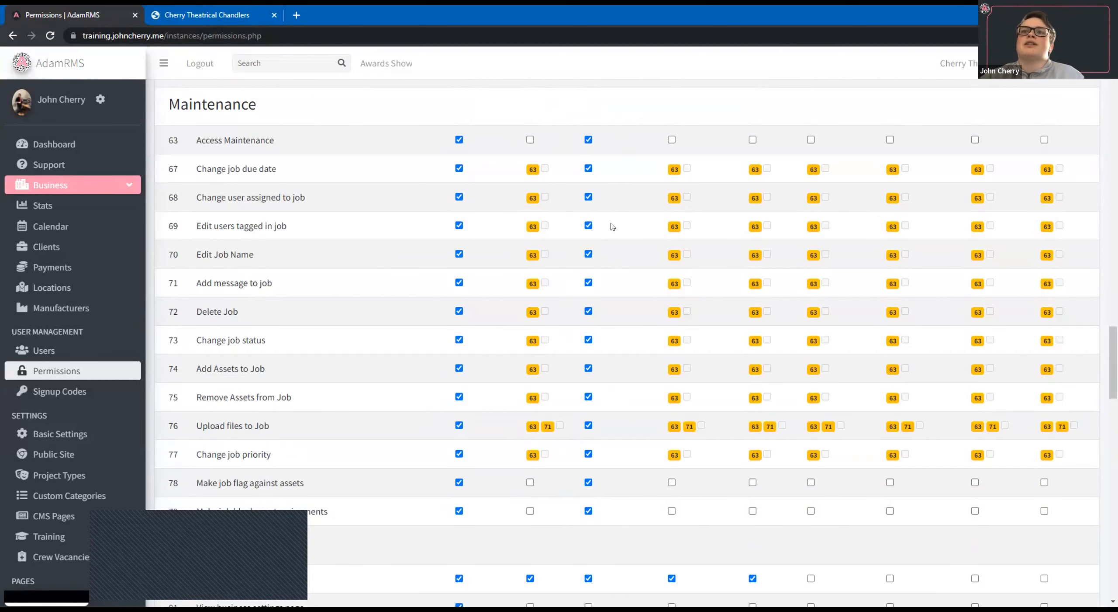
scroll(612, 226, "down", 3)
scroll(612, 227, "down", 3)
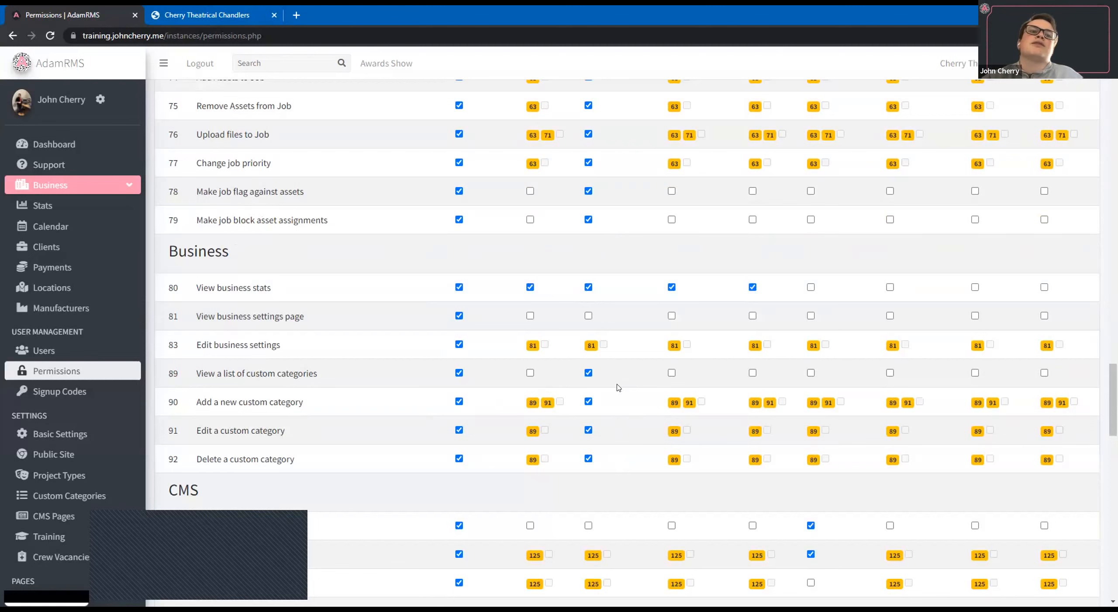
scroll(628, 384, "down", 7)
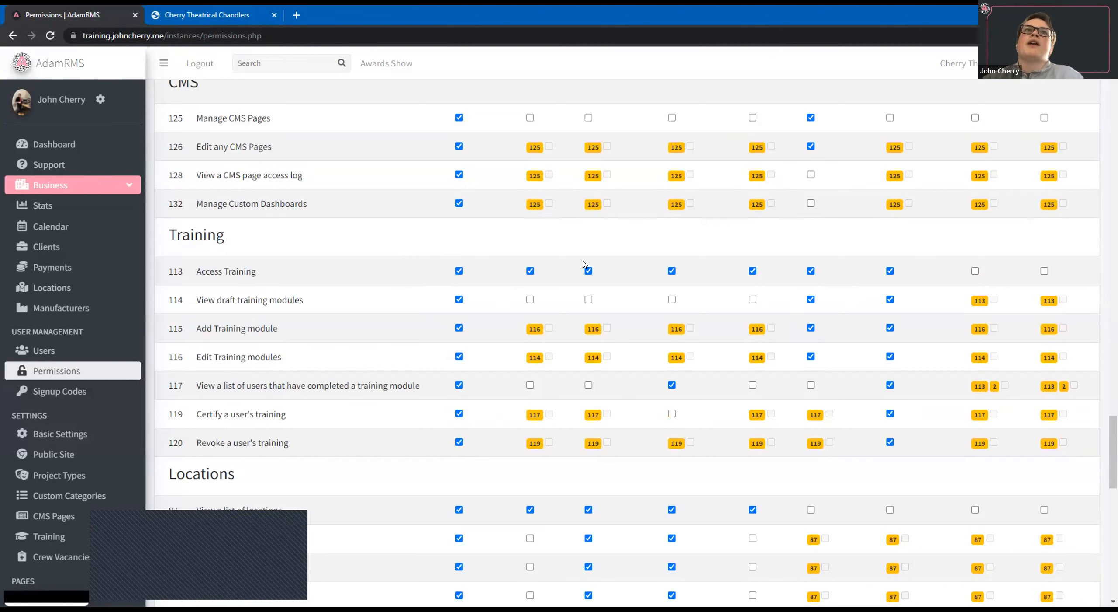
scroll(585, 258, "down", 6)
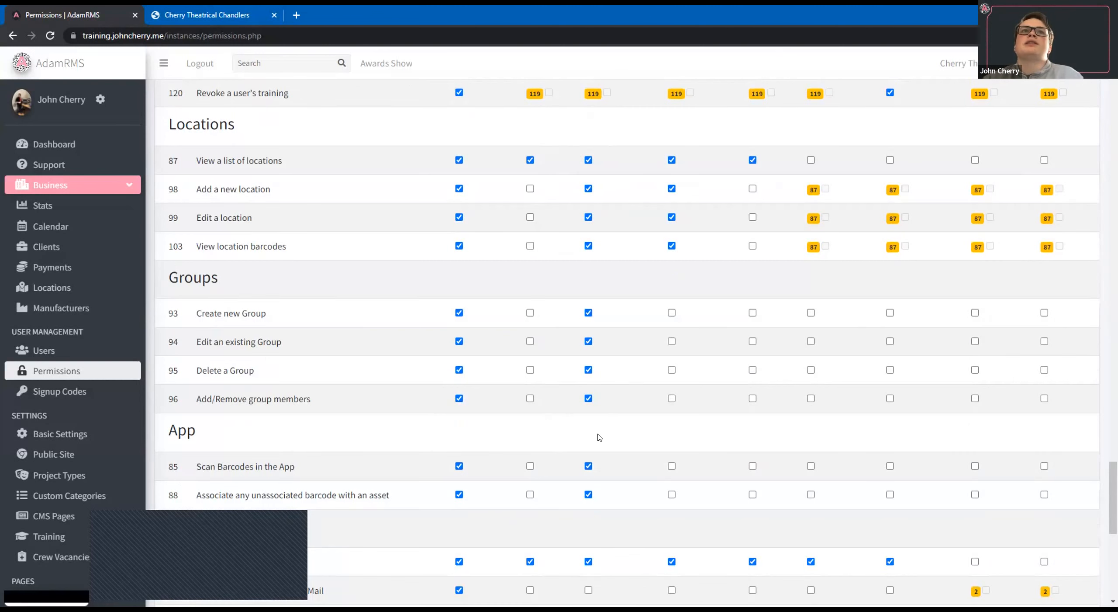
scroll(583, 395, "down", 4)
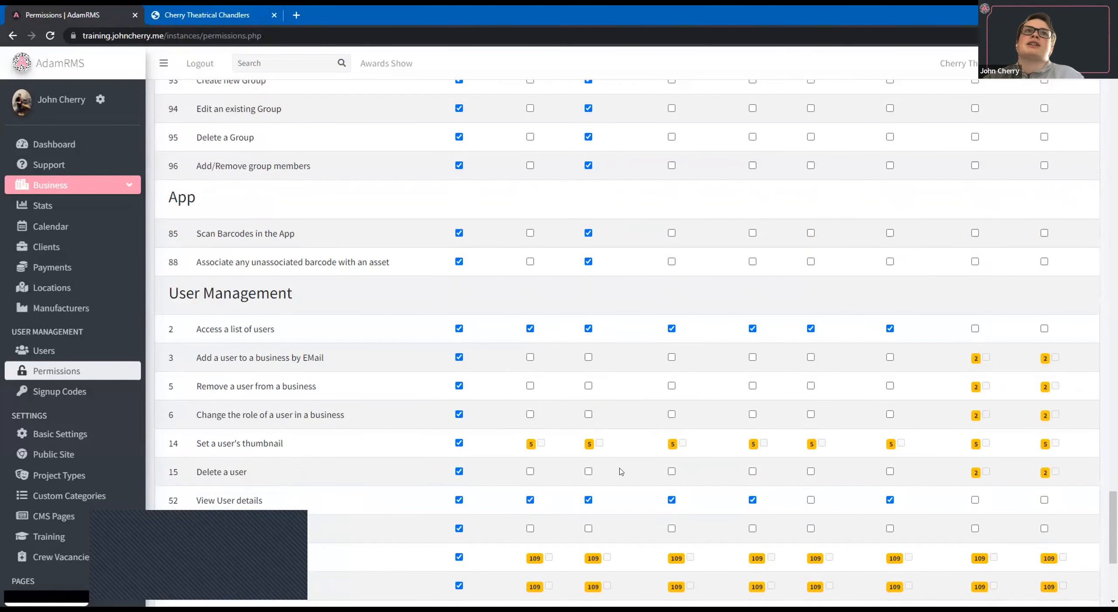
scroll(641, 450, "down", 2)
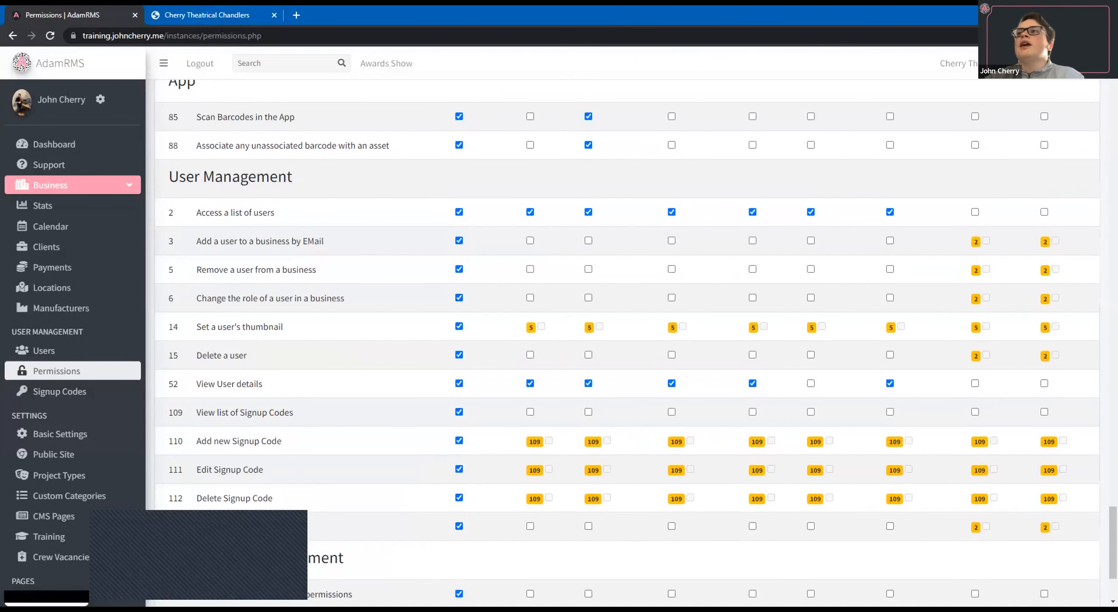
scroll(627, 341, "down", 1)
scroll(628, 340, "up", 20)
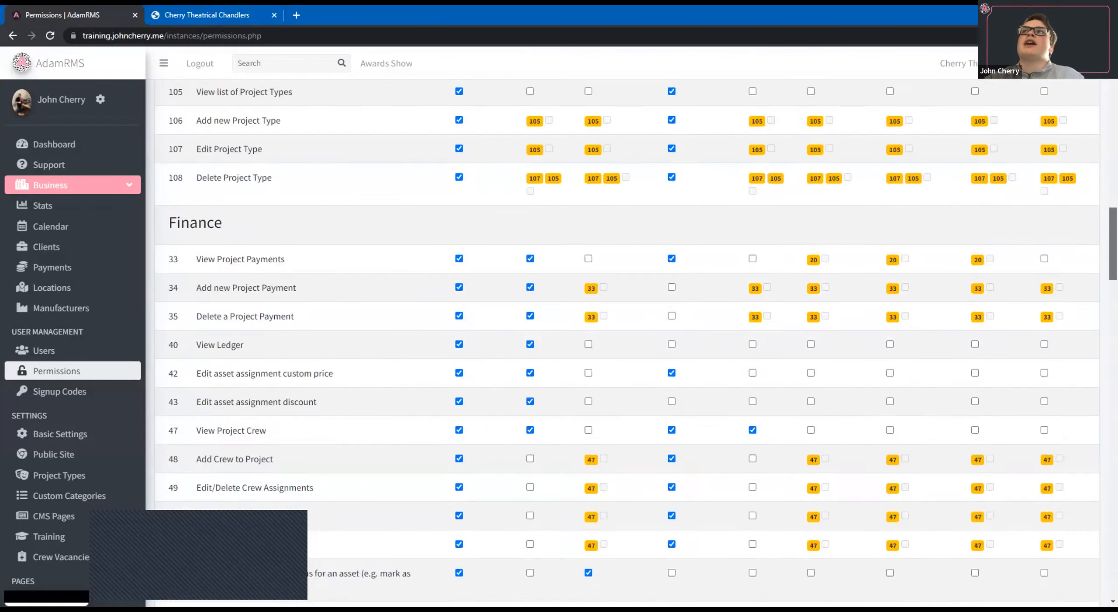
scroll(232, 308, "up", 1)
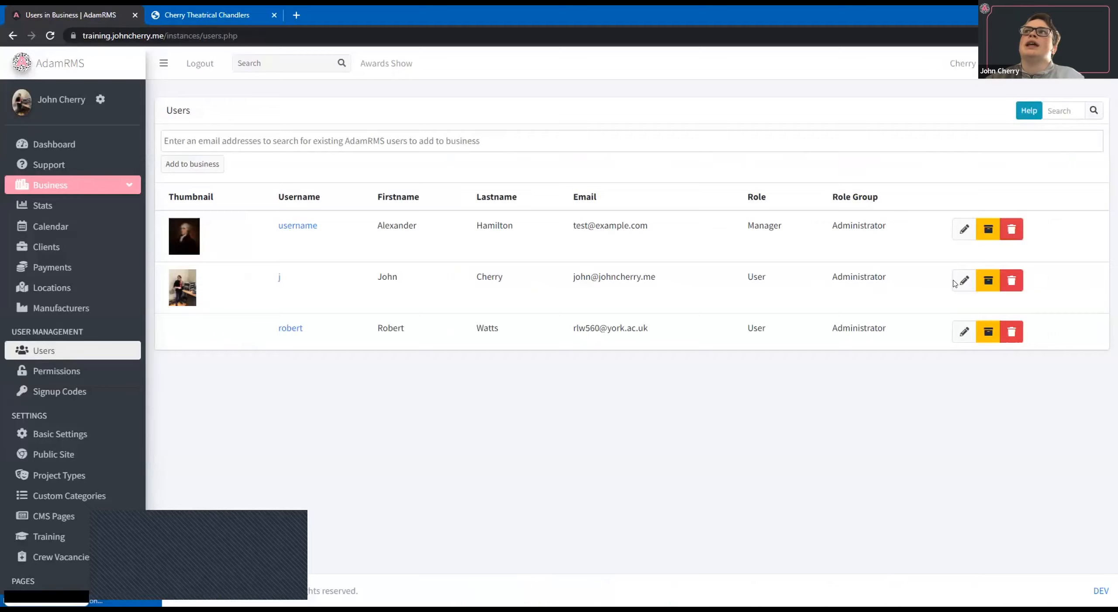
Edit the own user entry in the business and assign it the Warehouse Team role group.
left_click(958, 281)
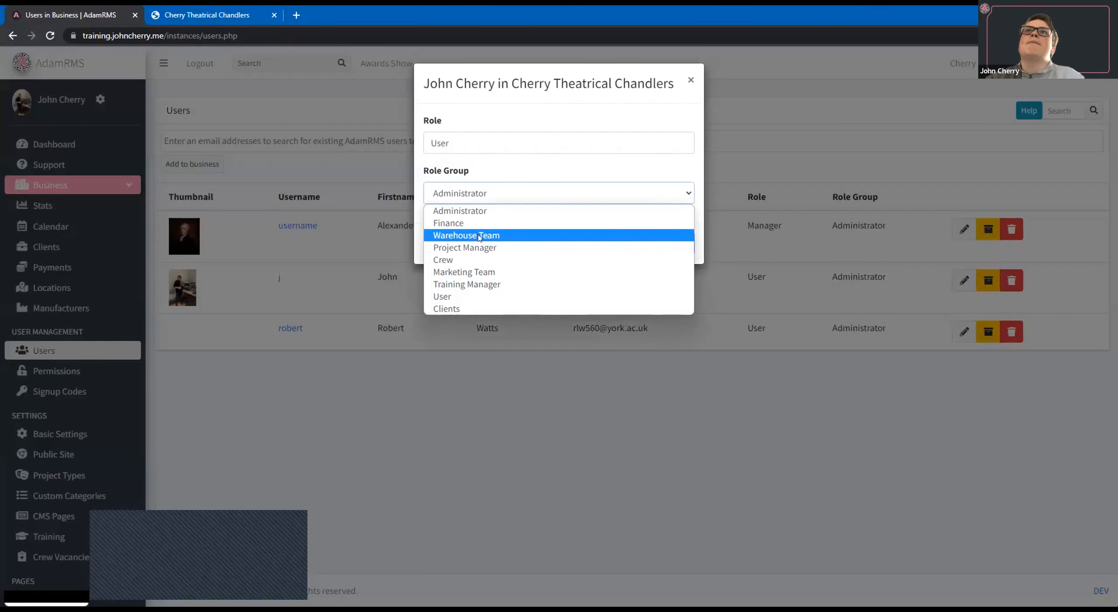
left_click(479, 232)
left_click(678, 244)
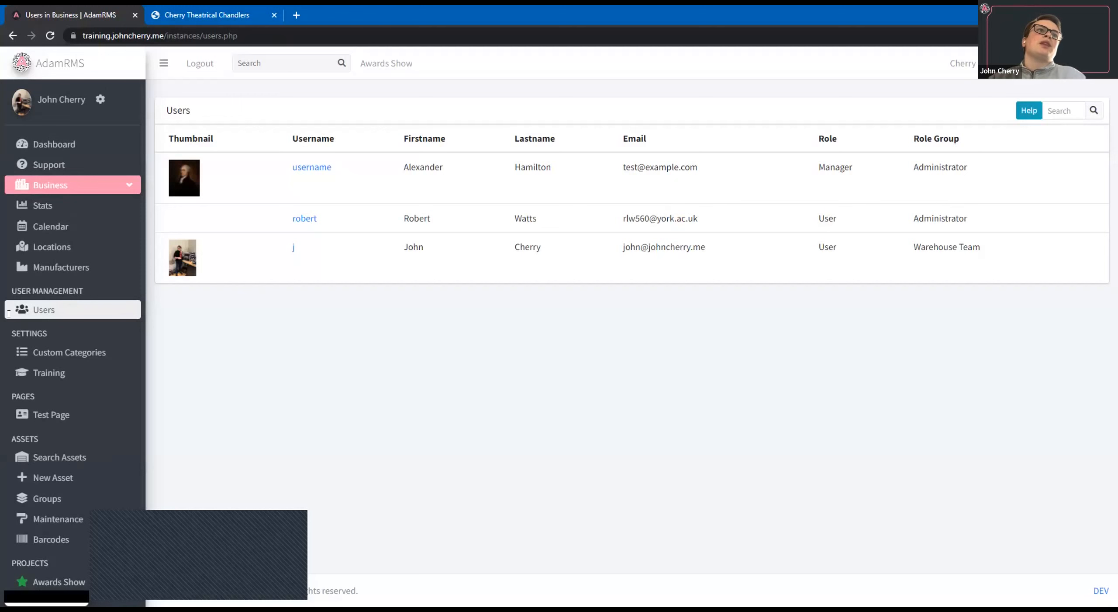
Open the Awards Show project and look over its assigned assets and the asset dispatch board.
left_click(55, 576)
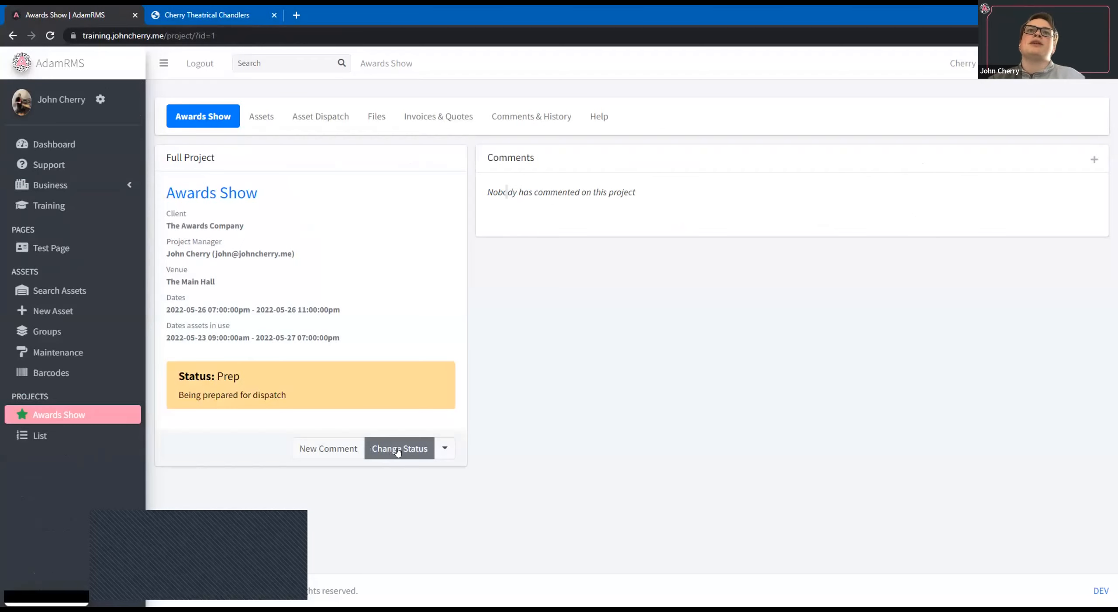
left_click(256, 113)
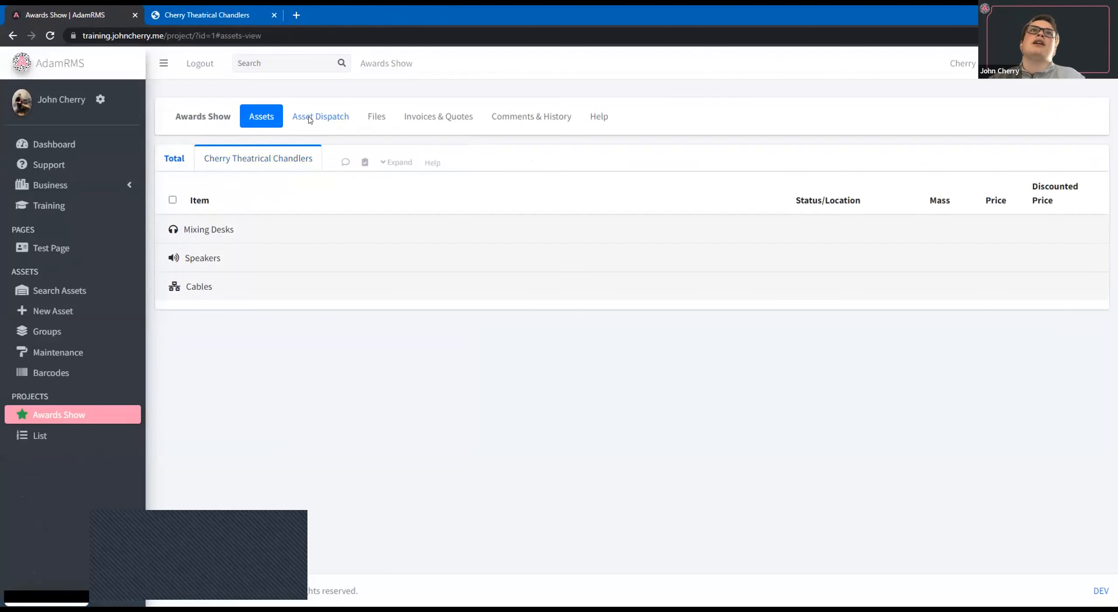
left_click(308, 119)
left_click_drag(240, 185, 406, 211)
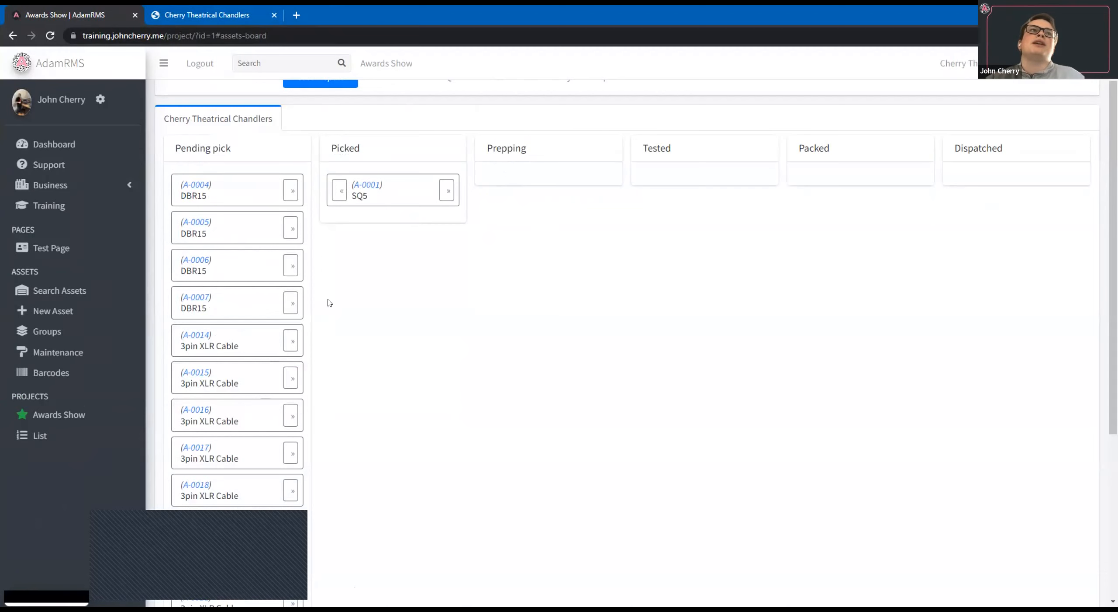
scroll(327, 301, "up", 2)
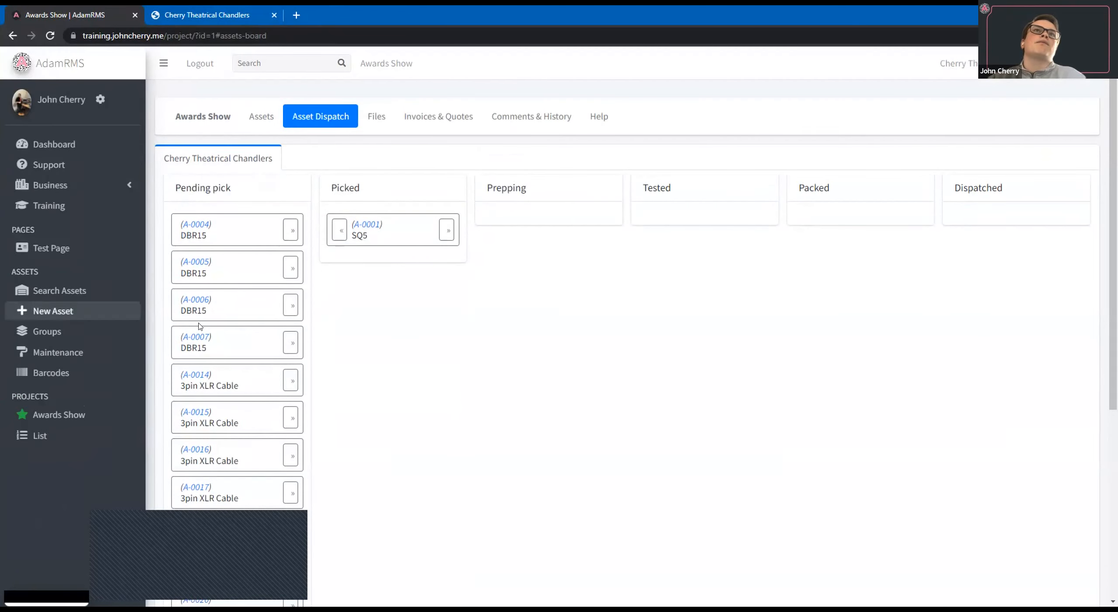
Return to the Awards Show project overview and set the project status to Dispatched.
left_click(221, 108)
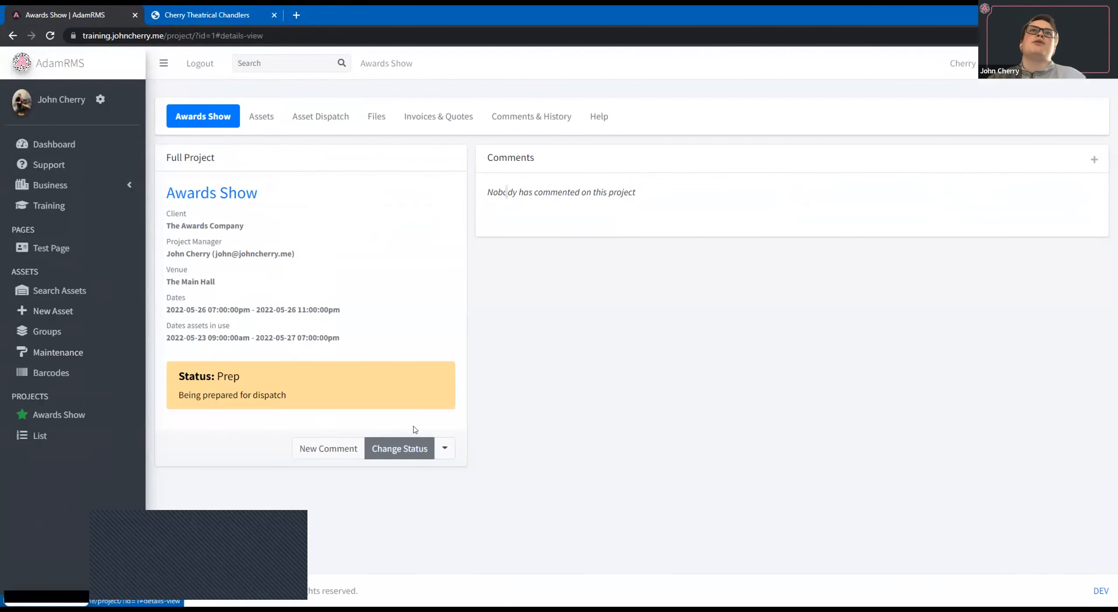
left_click(593, 125)
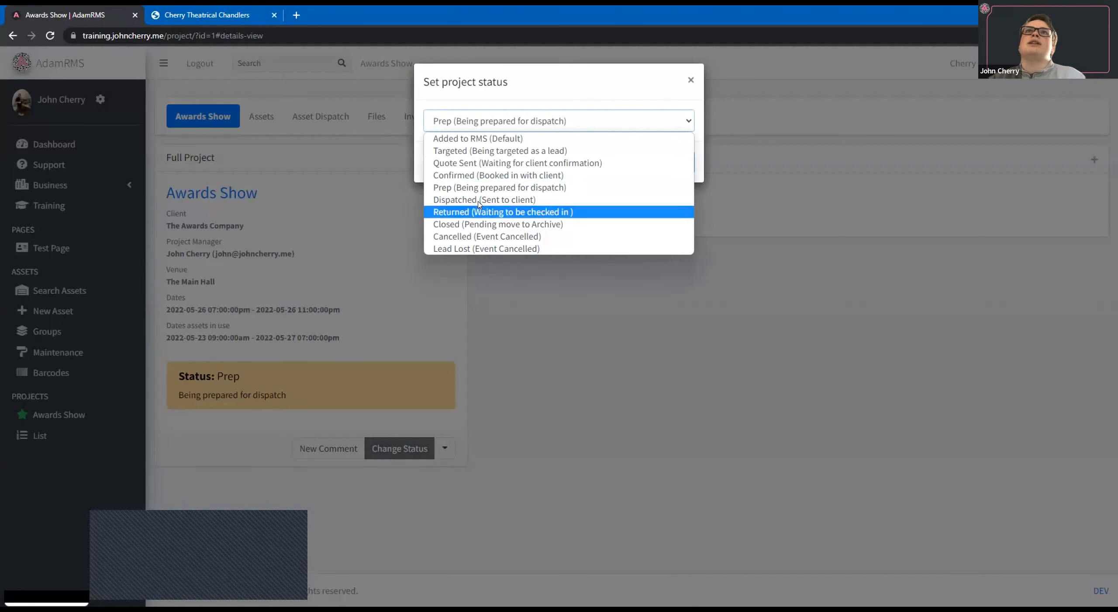
left_click(568, 232)
key("Return")
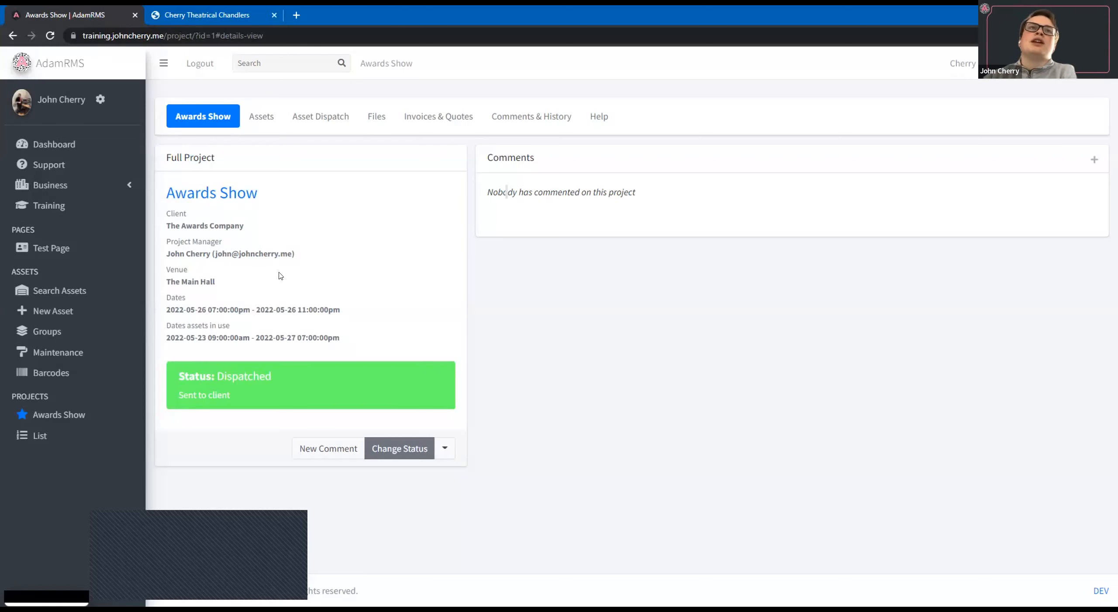
Review the Awards Show project's details, files, invoices and quotes, and comments and history available to the Warehouse Team.
left_click_drag(164, 206, 301, 284)
left_click(372, 325)
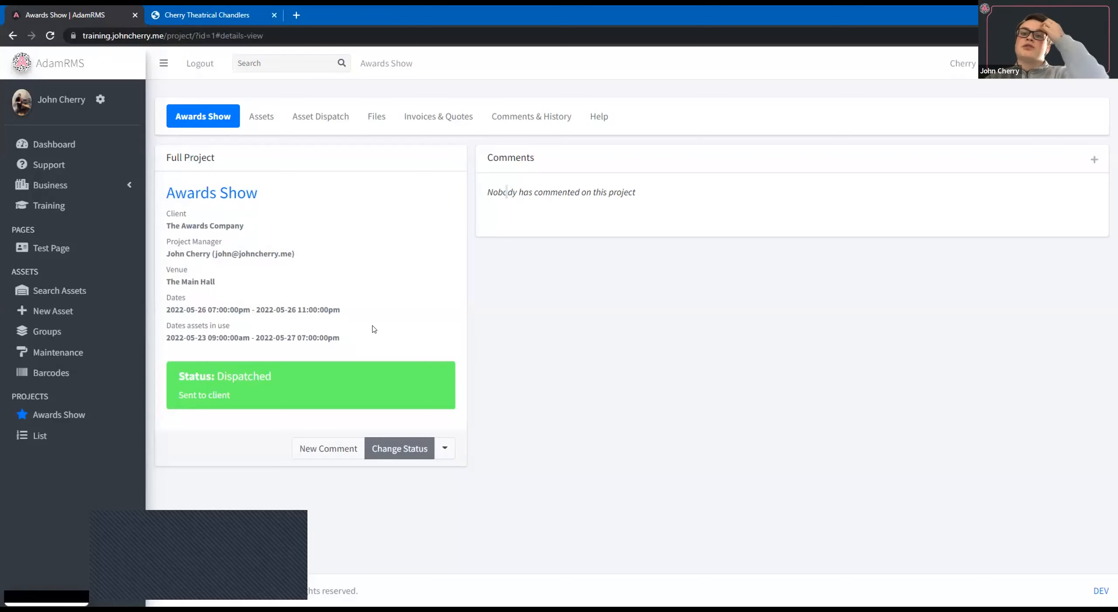
left_click(384, 122)
left_click(441, 117)
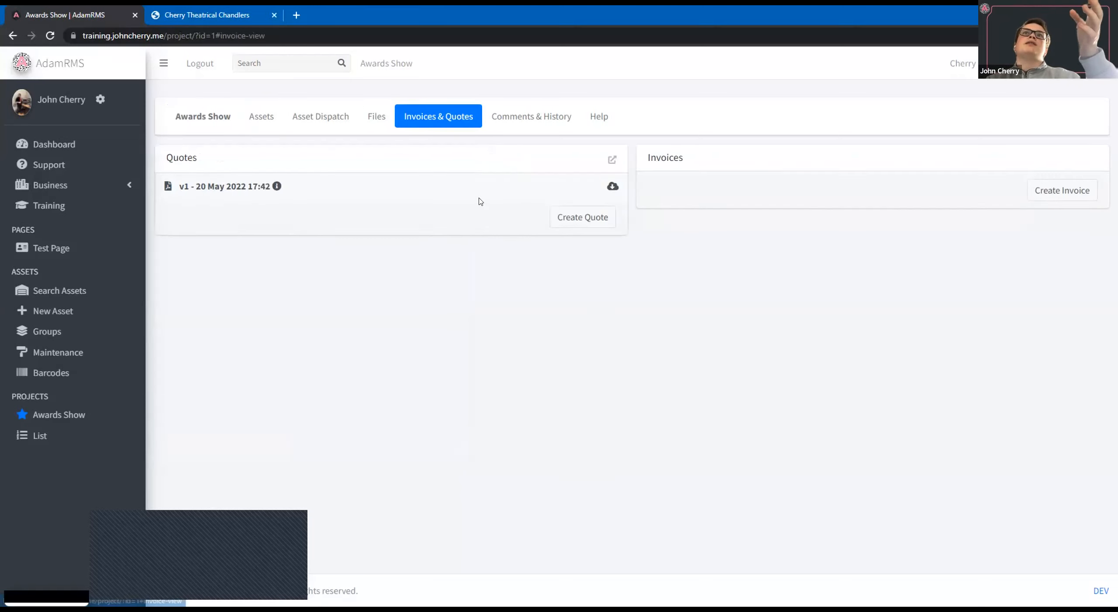
left_click(533, 114)
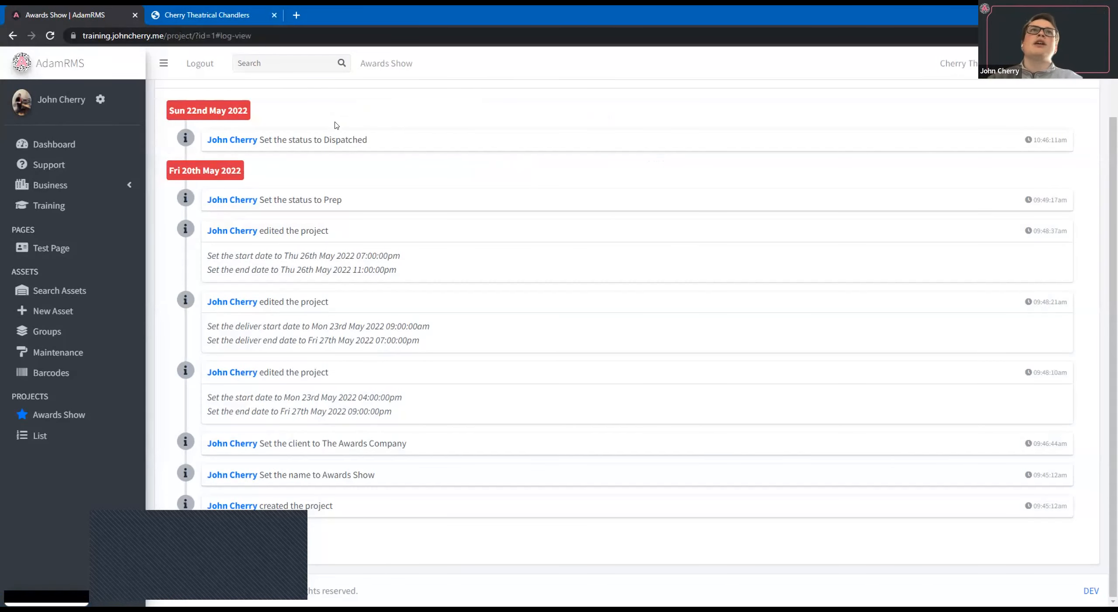
scroll(437, 184, "up", 2)
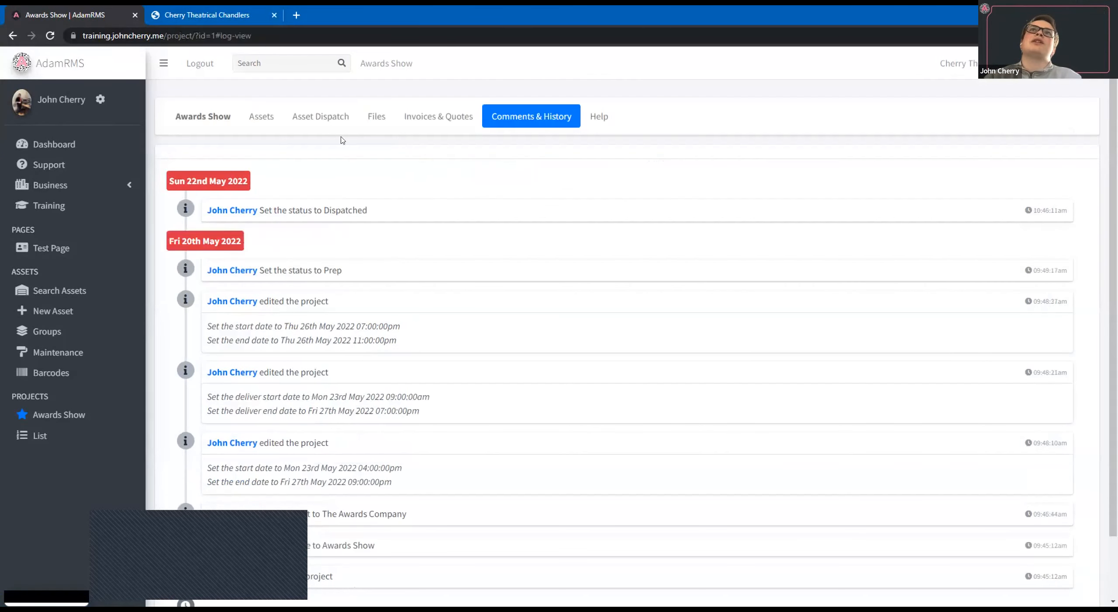
left_click(176, 118)
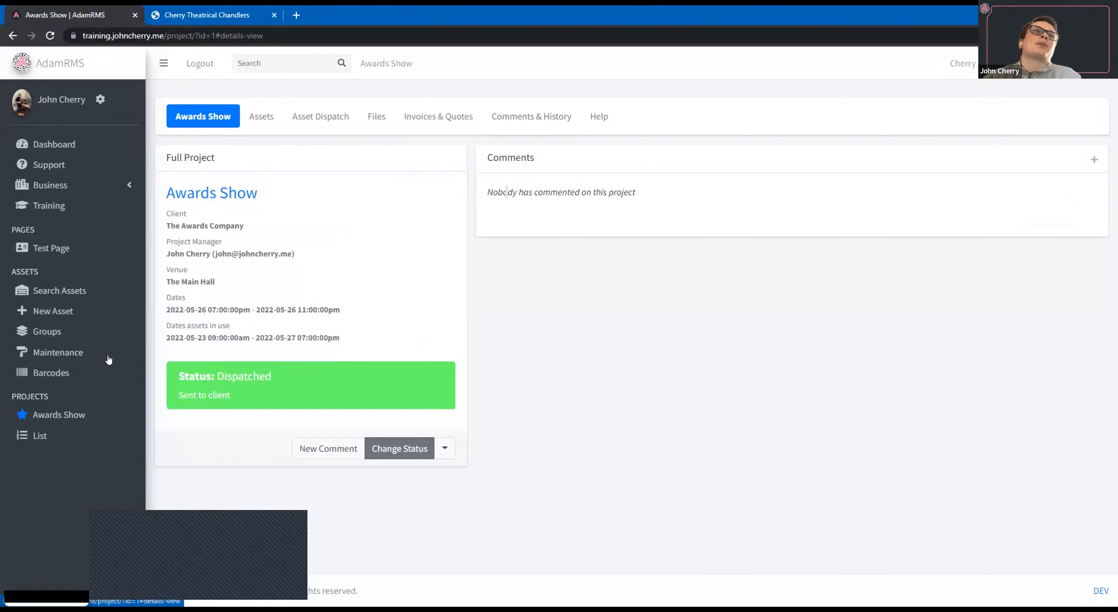
List all assets with an unfiltered asset search, and view the training modules.
left_click(60, 291)
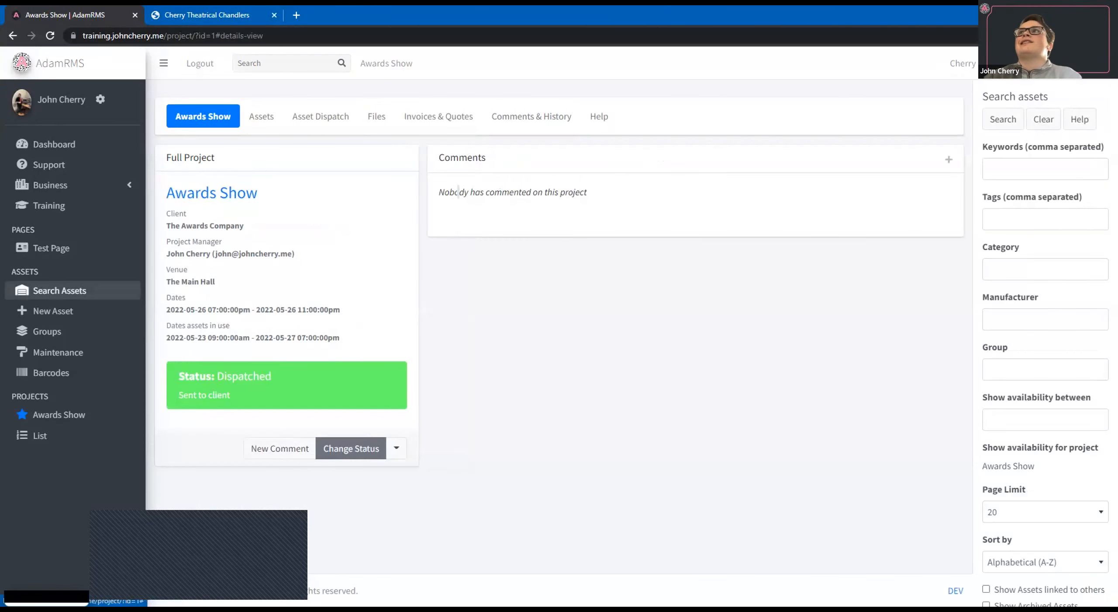
left_click(997, 119)
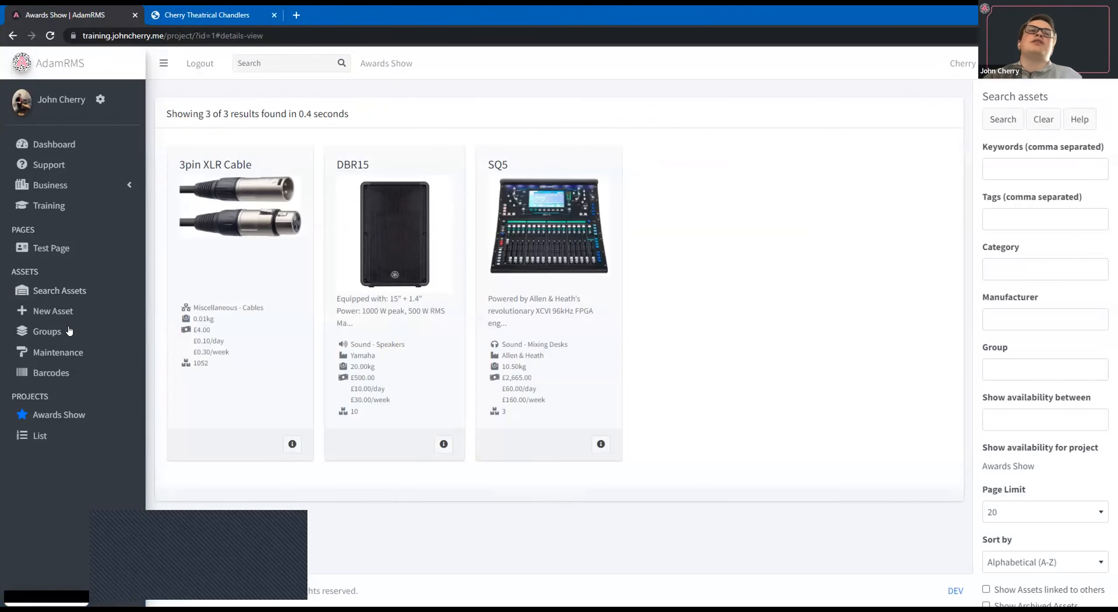
left_click(69, 353)
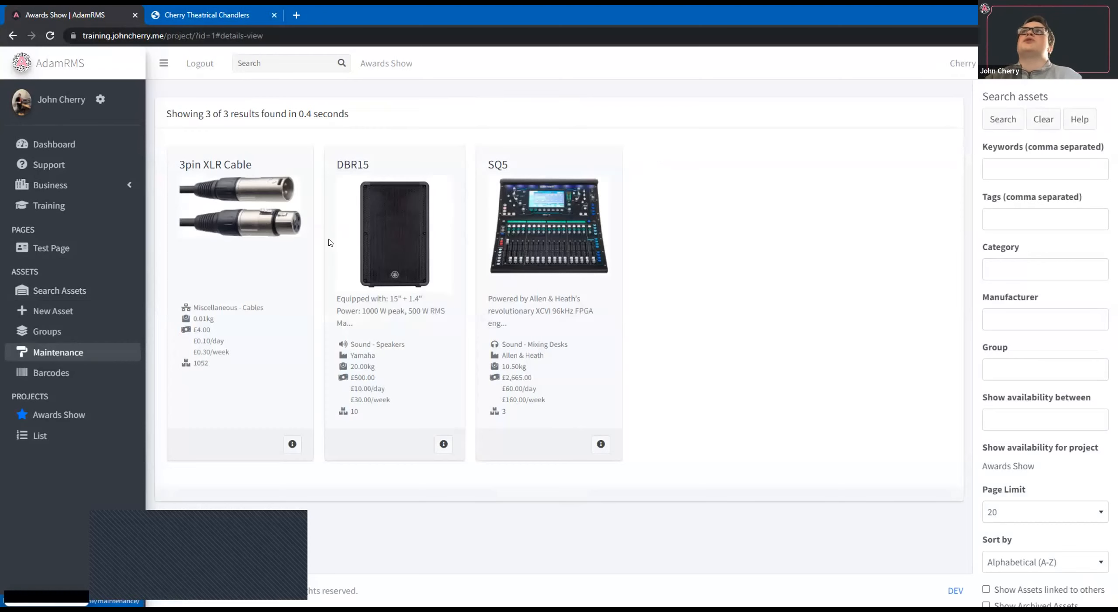
left_click(65, 206)
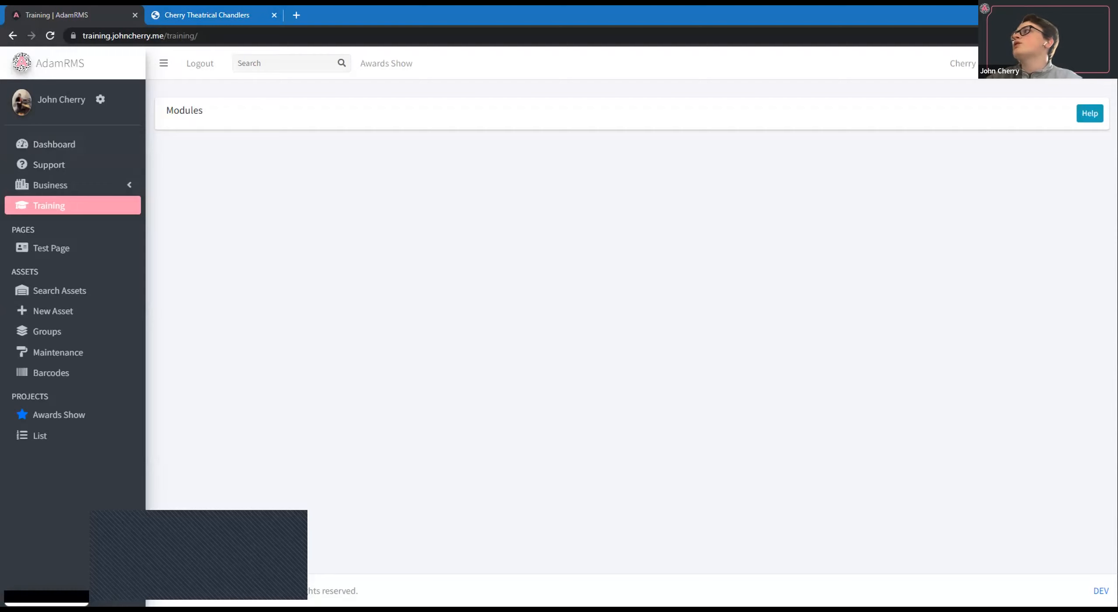
Reload the site under the changed role and look over the dashboard, the Awards Show project and the available Business pages.
left_click(50, 36)
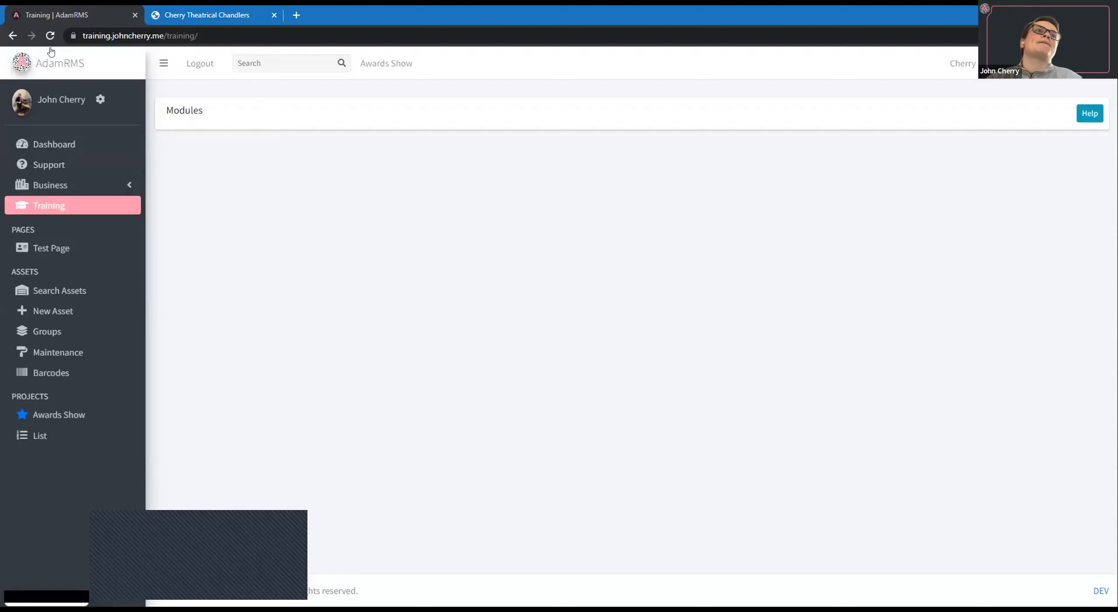
left_click(79, 142)
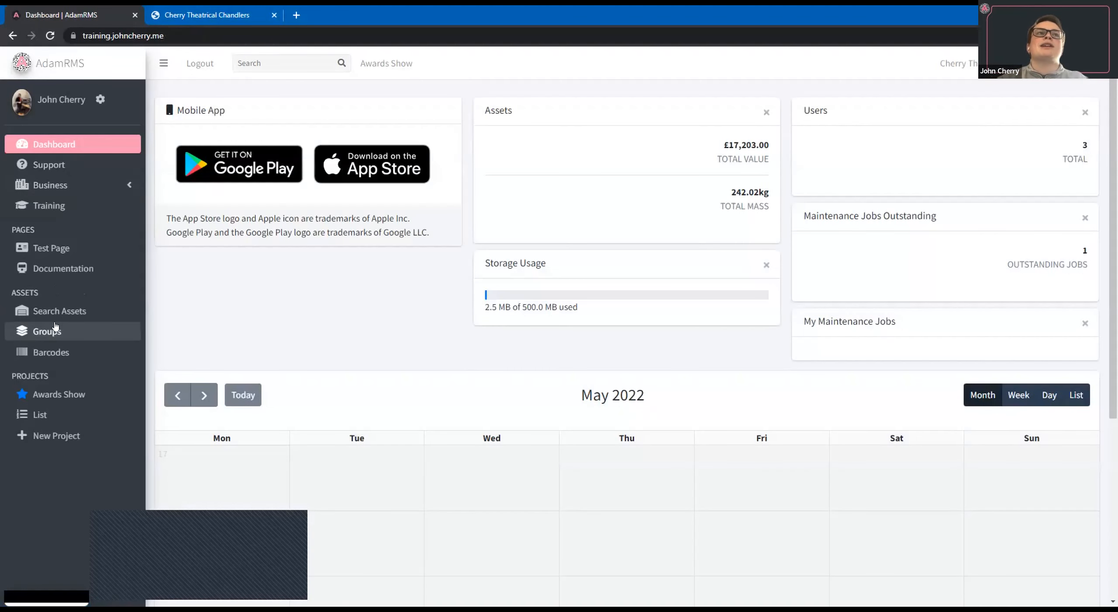
left_click(992, 123)
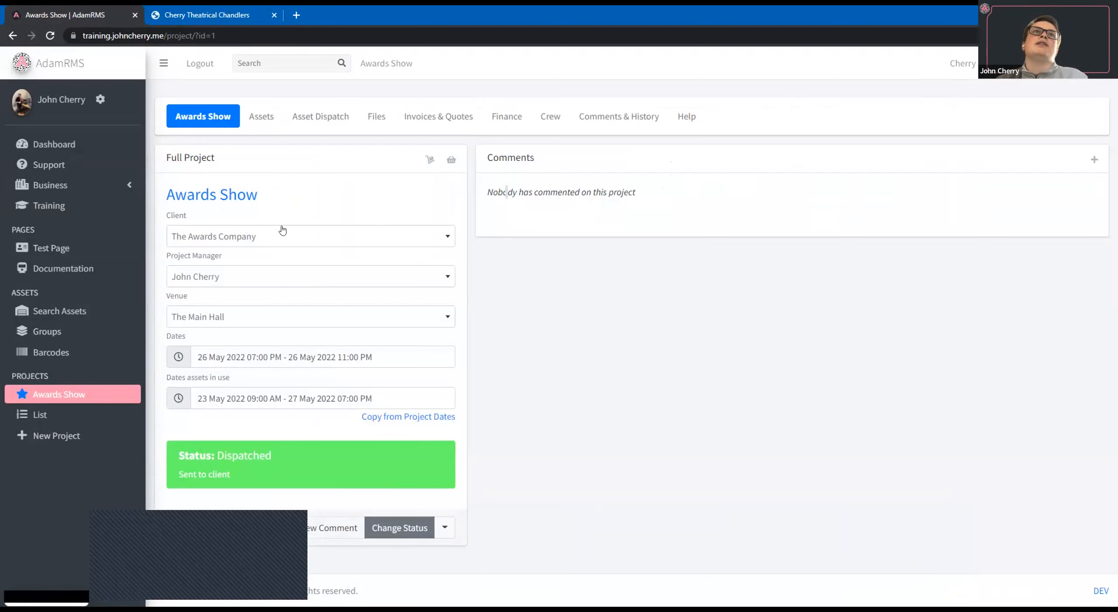
left_click(66, 186)
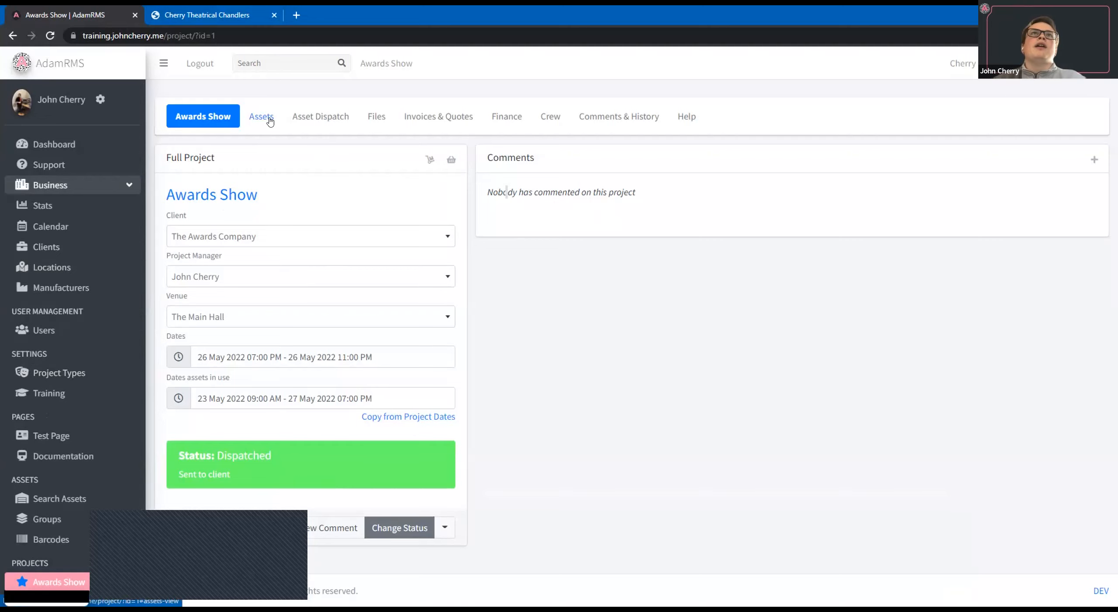
Examine the Awards Show project's asset dispatch board, invoices and quotes, and finance overview.
left_click(319, 116)
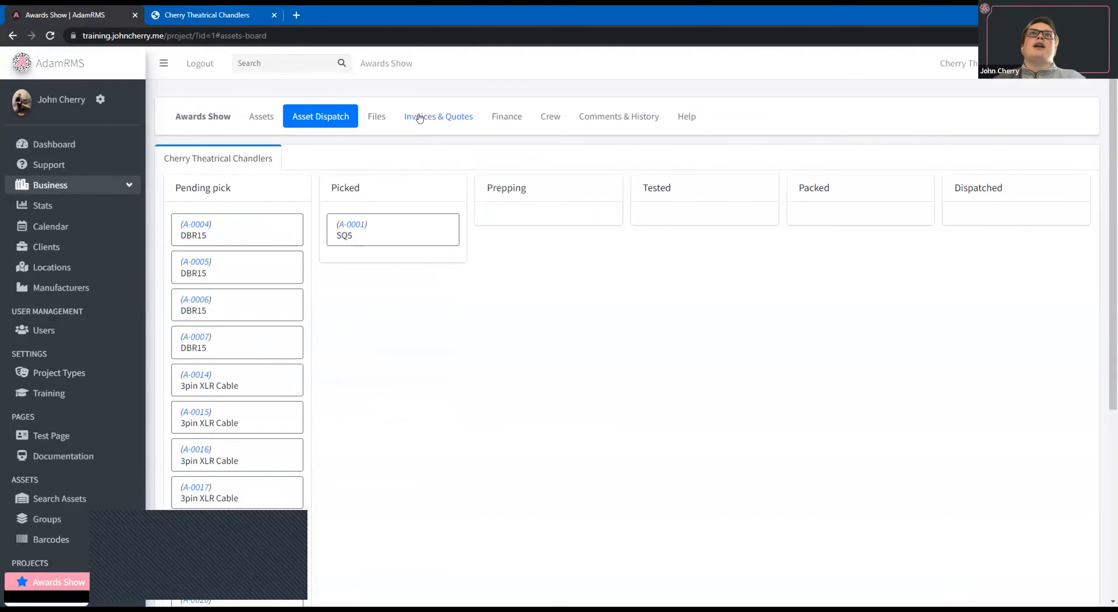
left_click(419, 117)
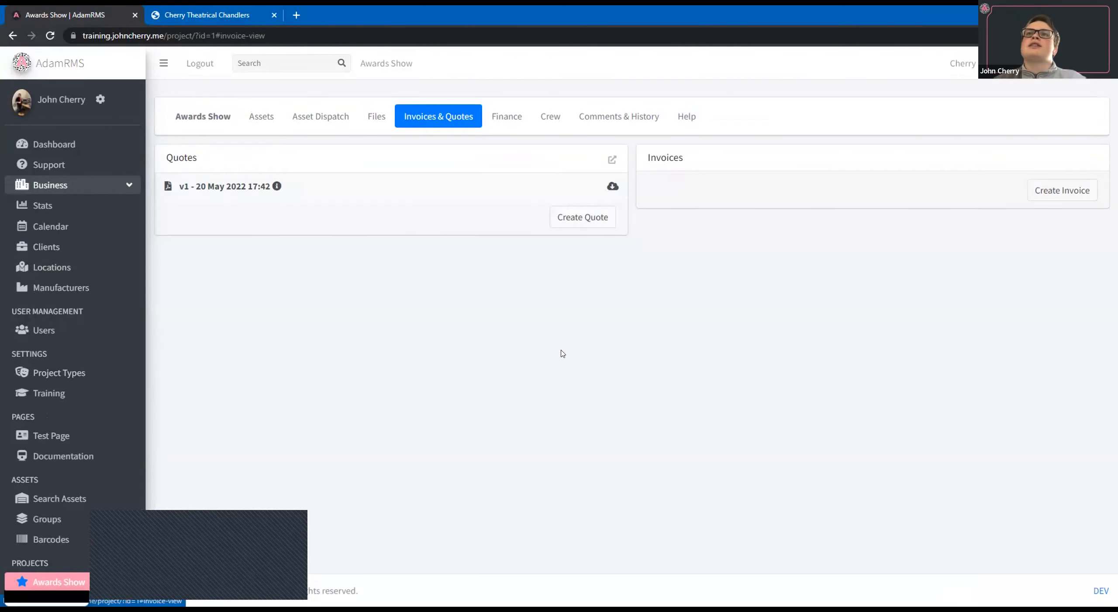
left_click(506, 117)
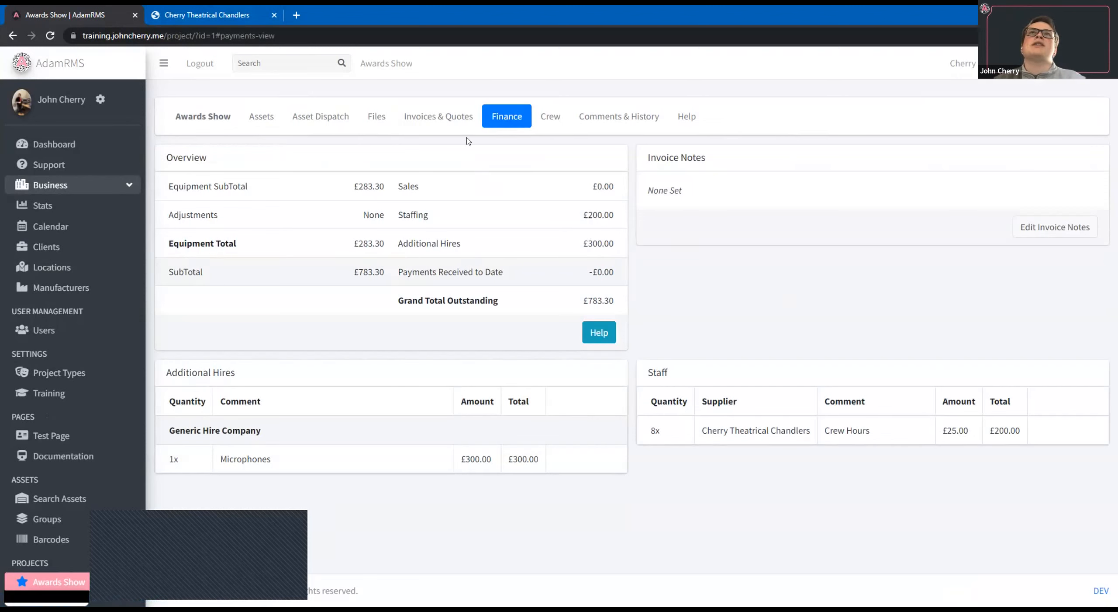
left_click(437, 117)
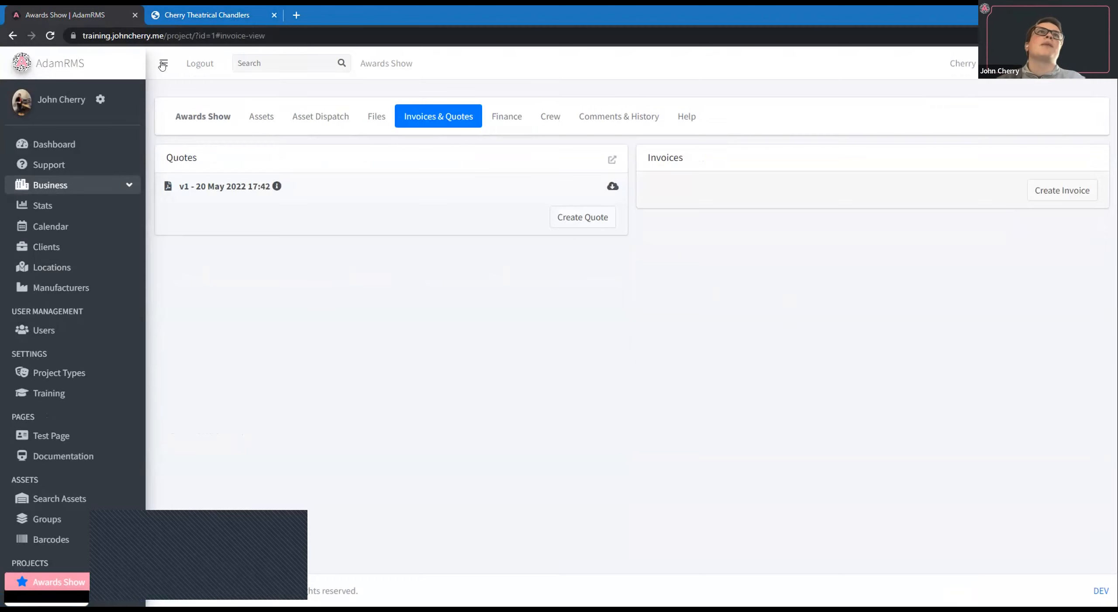
Check the Awards Show project's asset totals and the finance options for recording received payments.
left_click(260, 122)
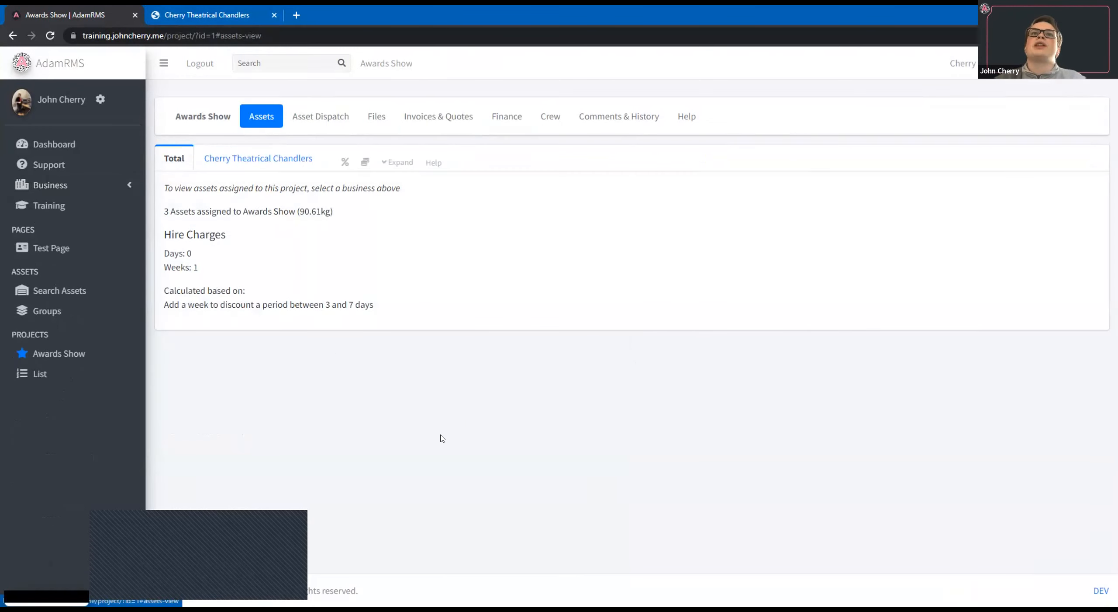
left_click(520, 124)
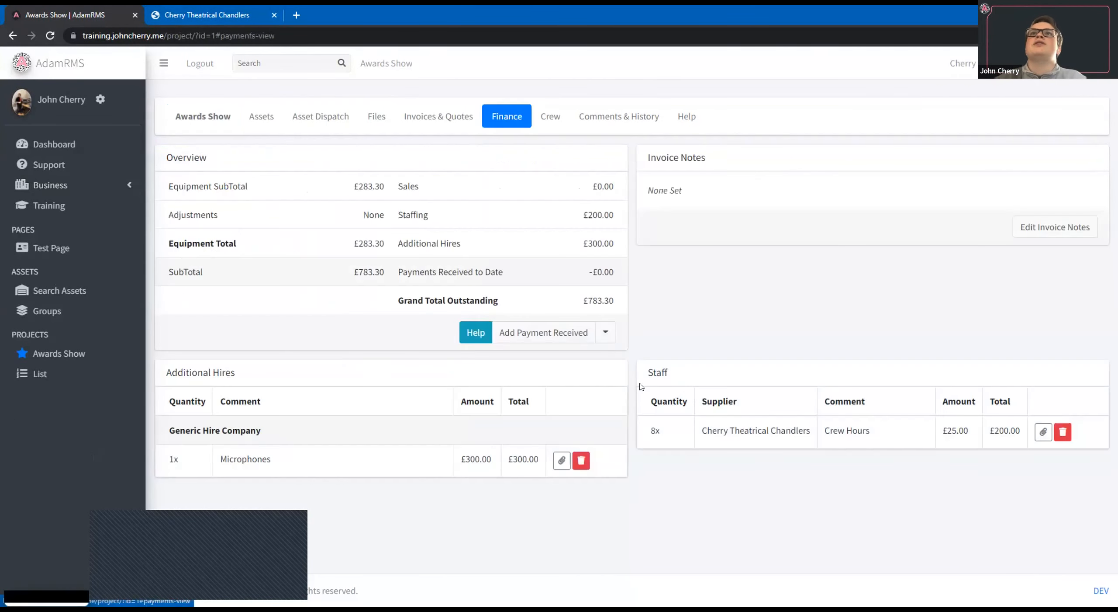
left_click(537, 326)
left_click(150, 282)
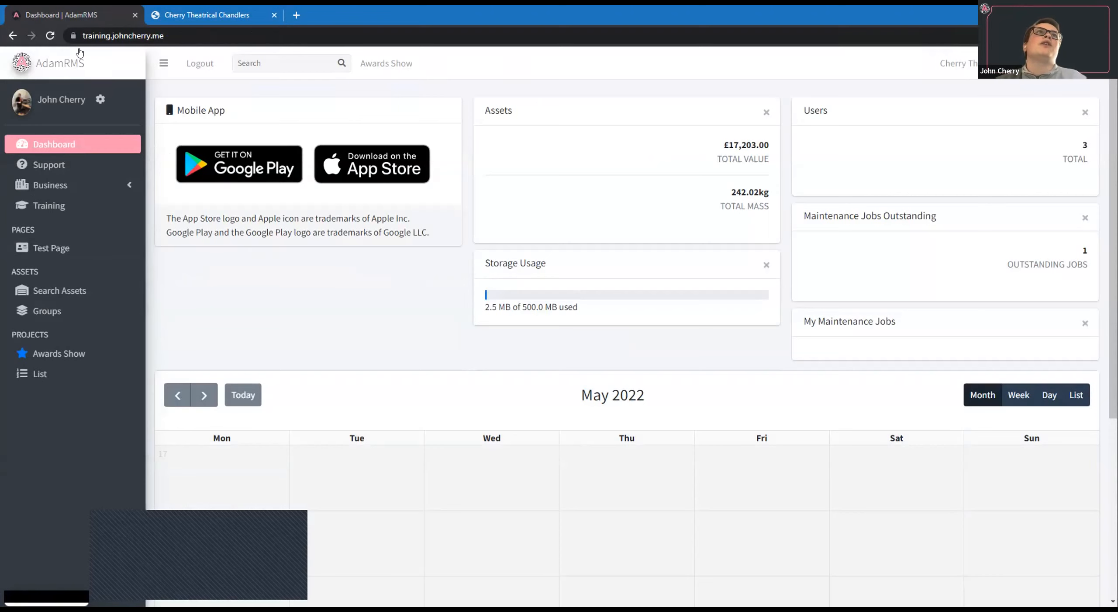
Reload the dashboard, and view the business role group permissions for Assets and Clients.
left_click(49, 36)
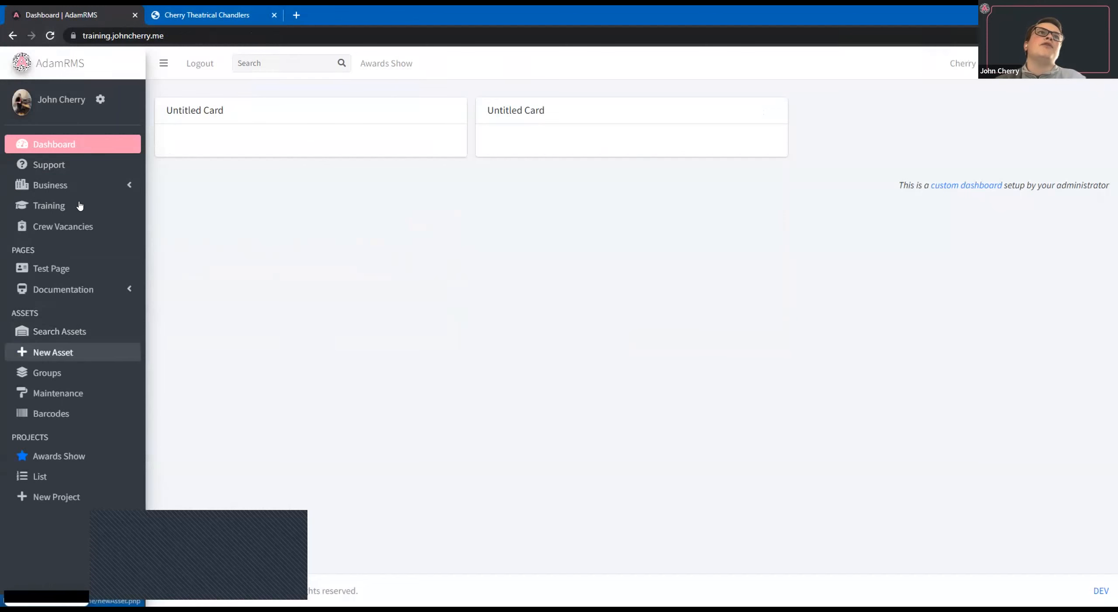
left_click(71, 375)
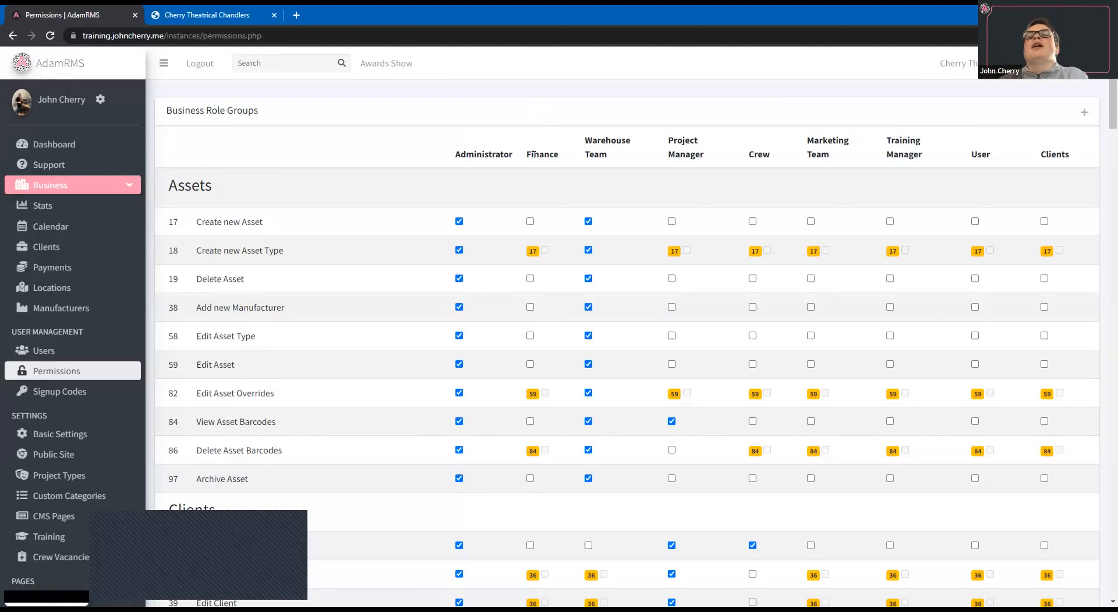
scroll(535, 115, "down", 1)
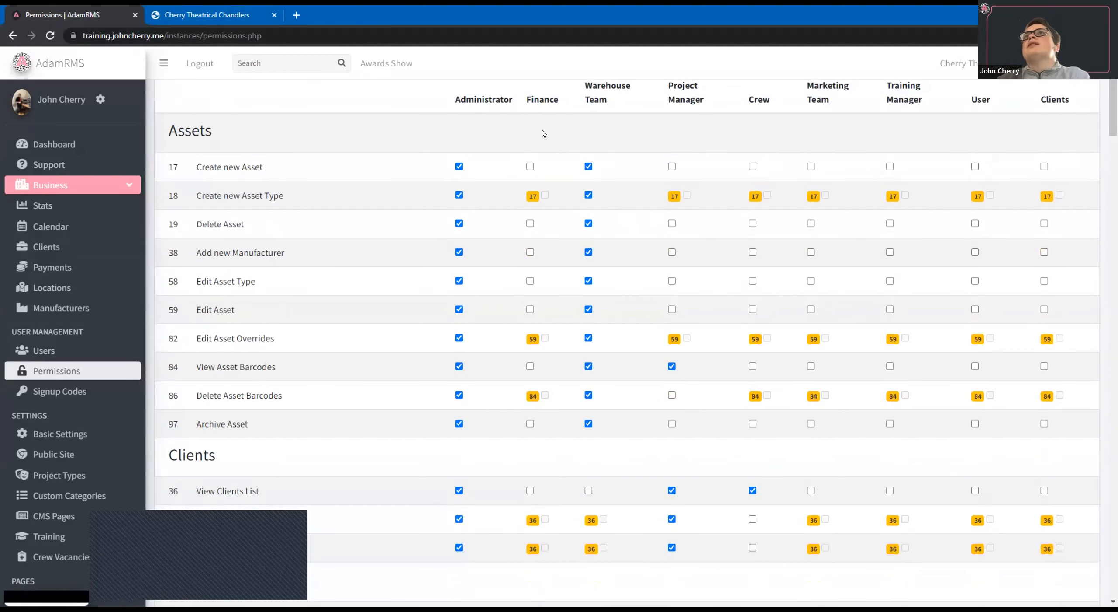
scroll(551, 144, "up", 1)
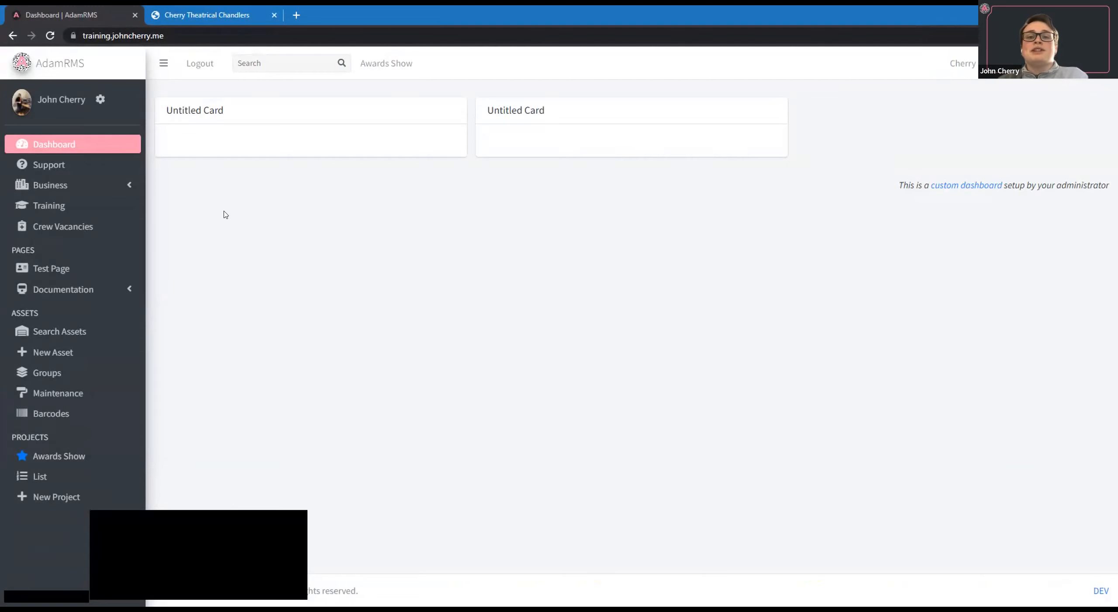
Open the support page and start creating a new support ticket.
left_click(46, 169)
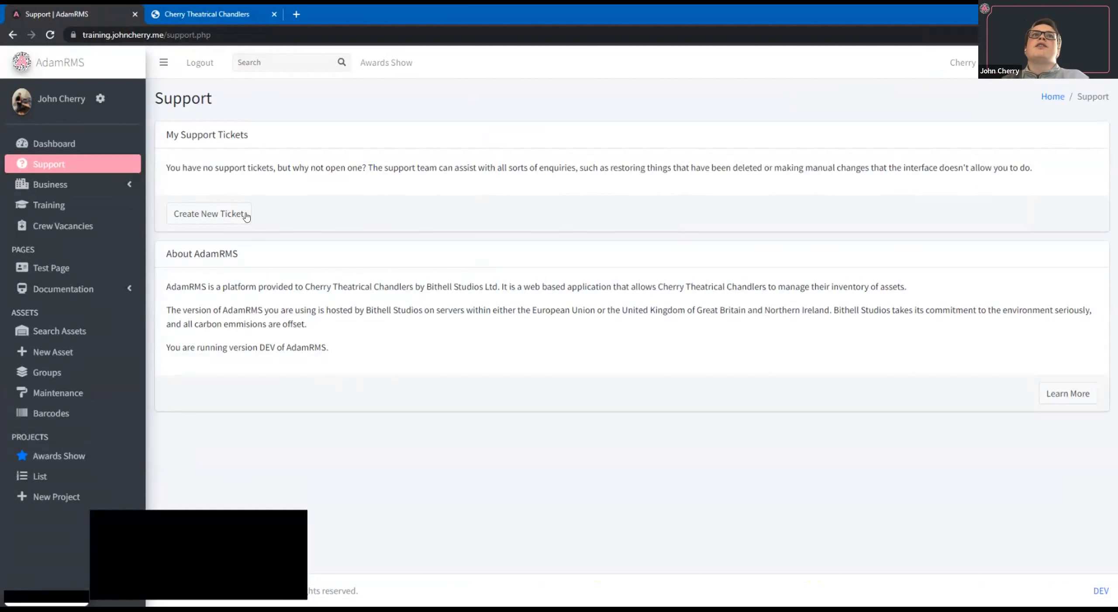
left_click(233, 219)
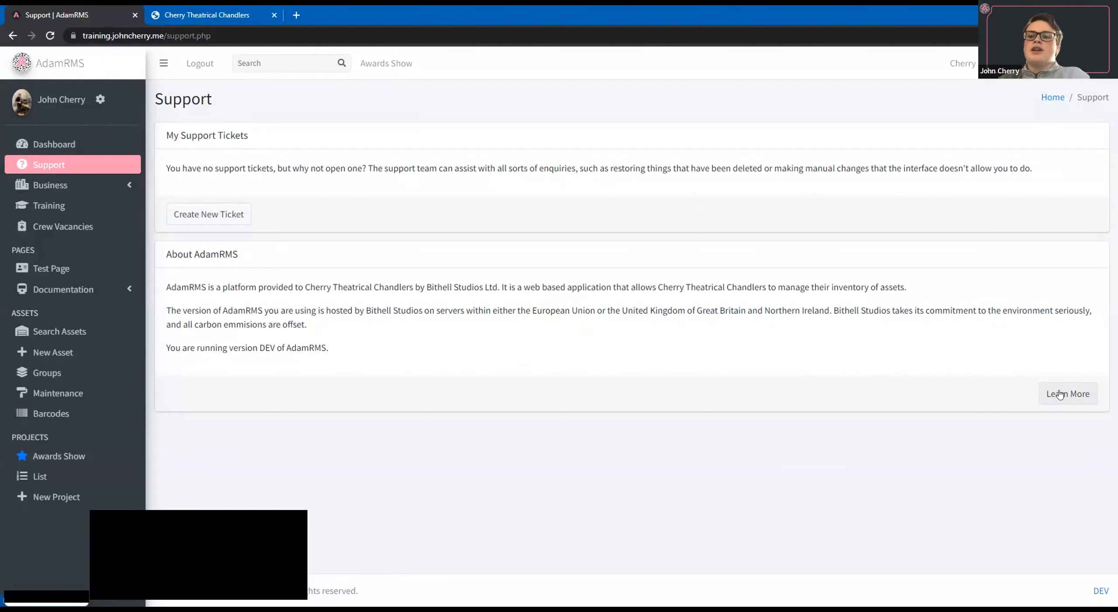
Open adam-rms.com in a new browser tab and go to its user guide.
left_click(296, 15)
type("ada")
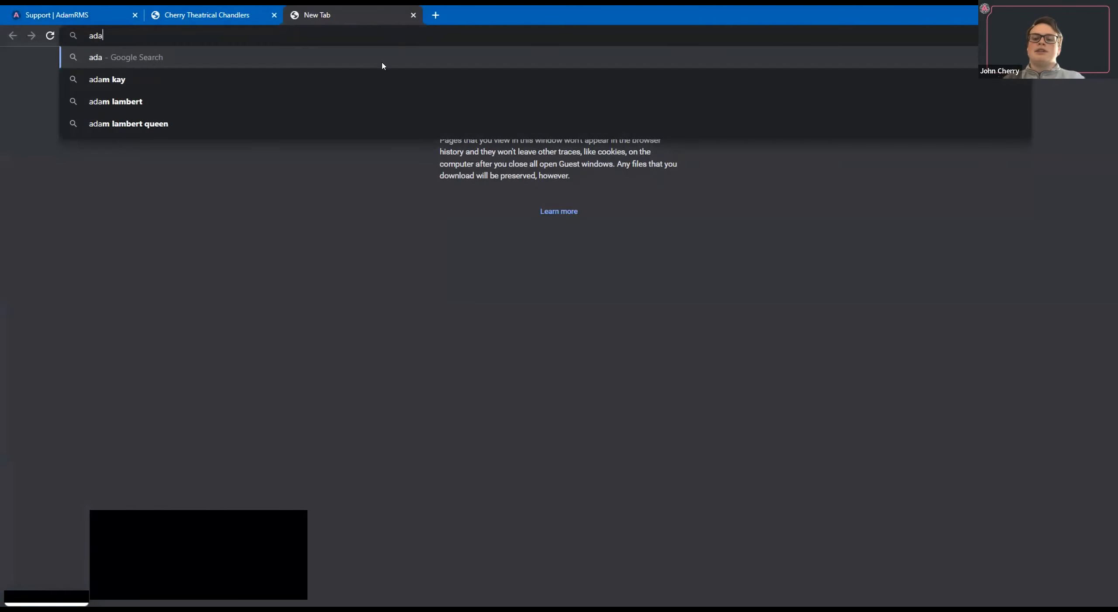
type("m-rms.com")
key("Return")
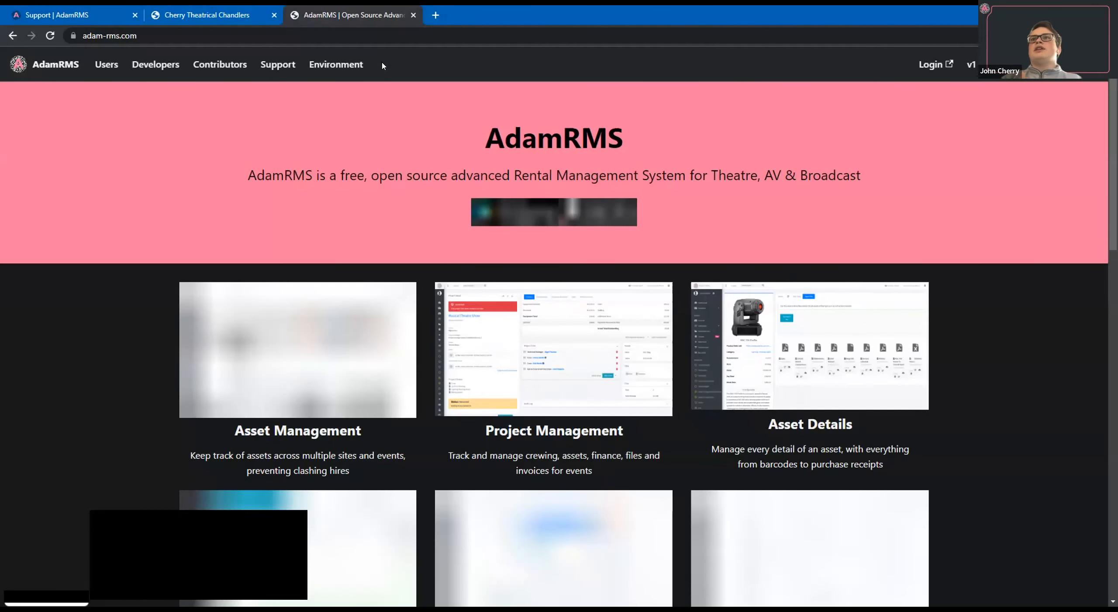
left_click(101, 66)
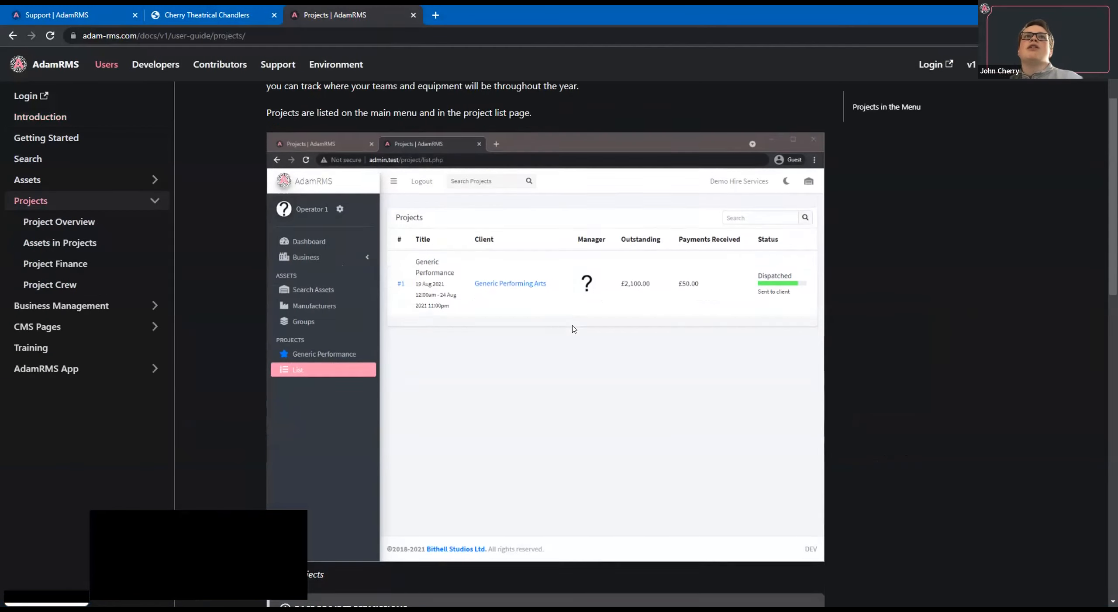
Read the user guide's Projects page, including the project icons and colour codes, and go to the Training page.
scroll(573, 329, "down", 10)
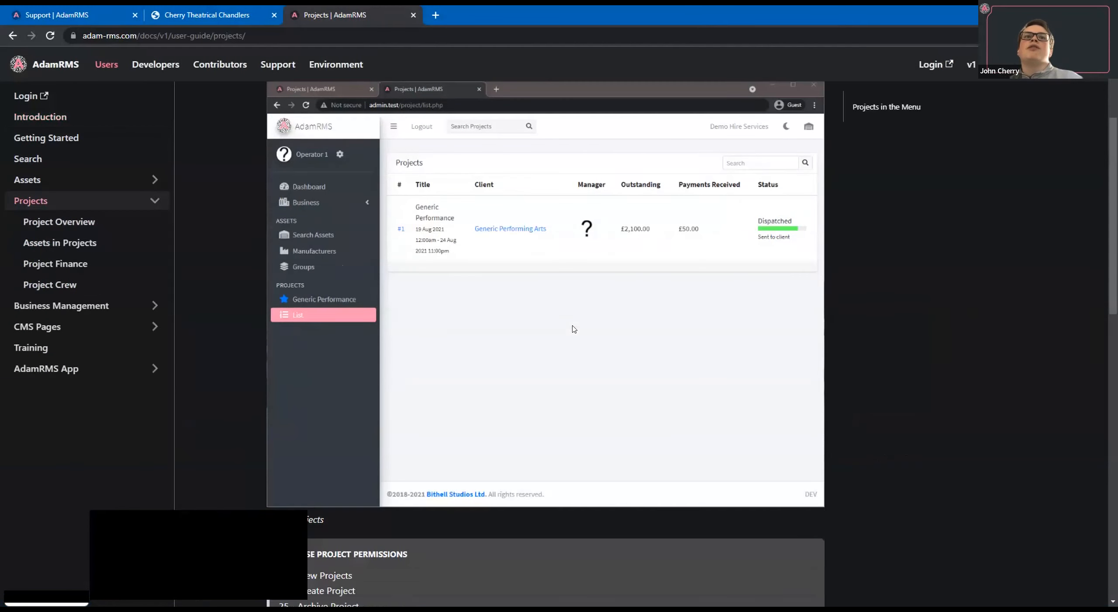
scroll(574, 329, "down", 1)
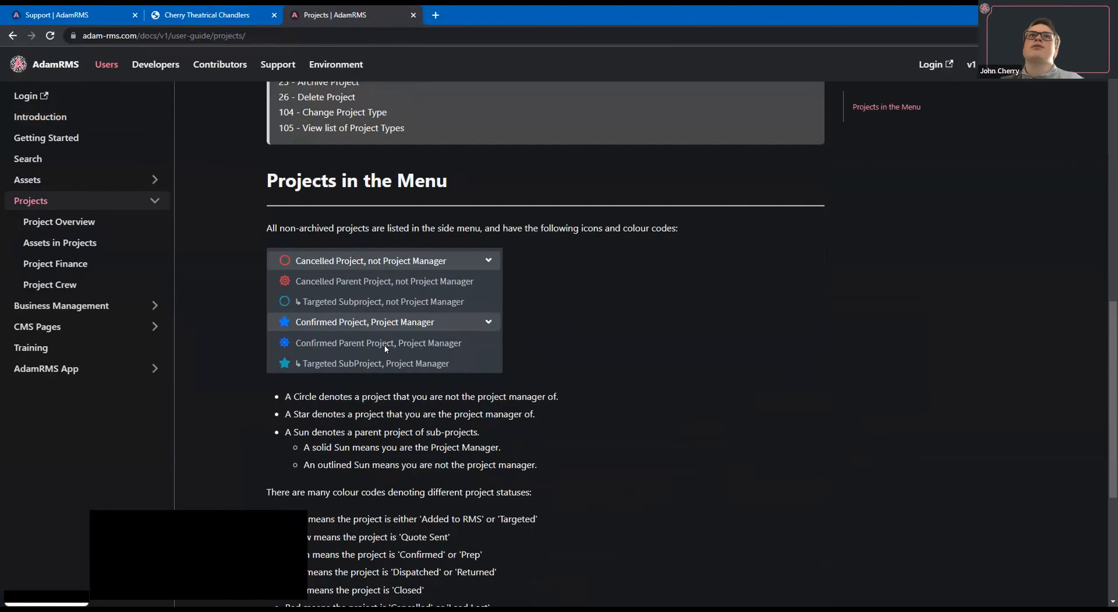
scroll(385, 345, "down", 4)
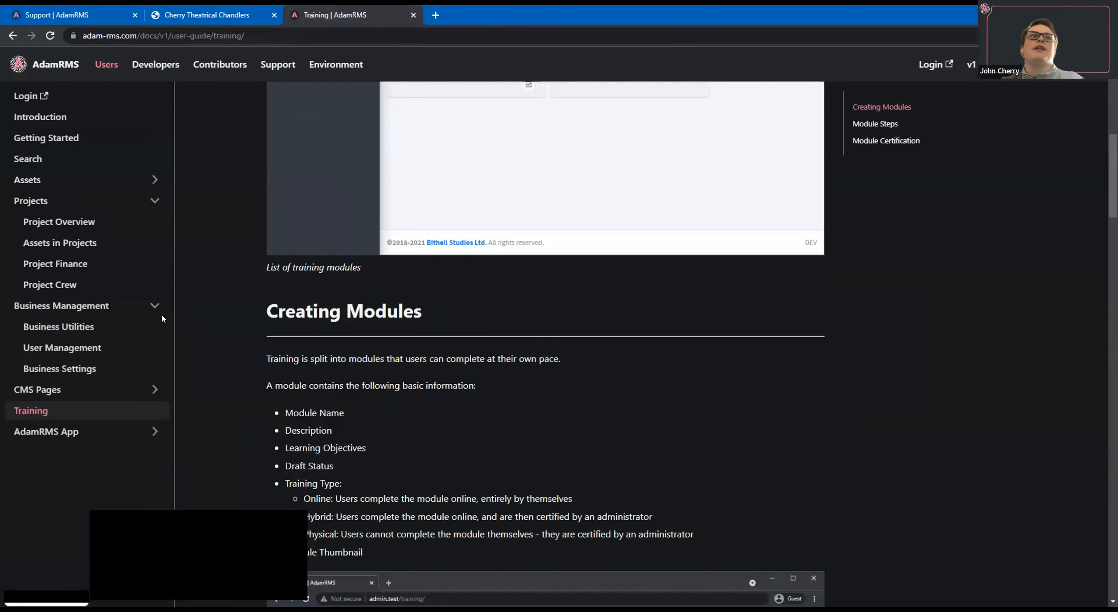
Review the training permissions in the user guide, and open the website's Support page.
scroll(37, 319, "up", 8)
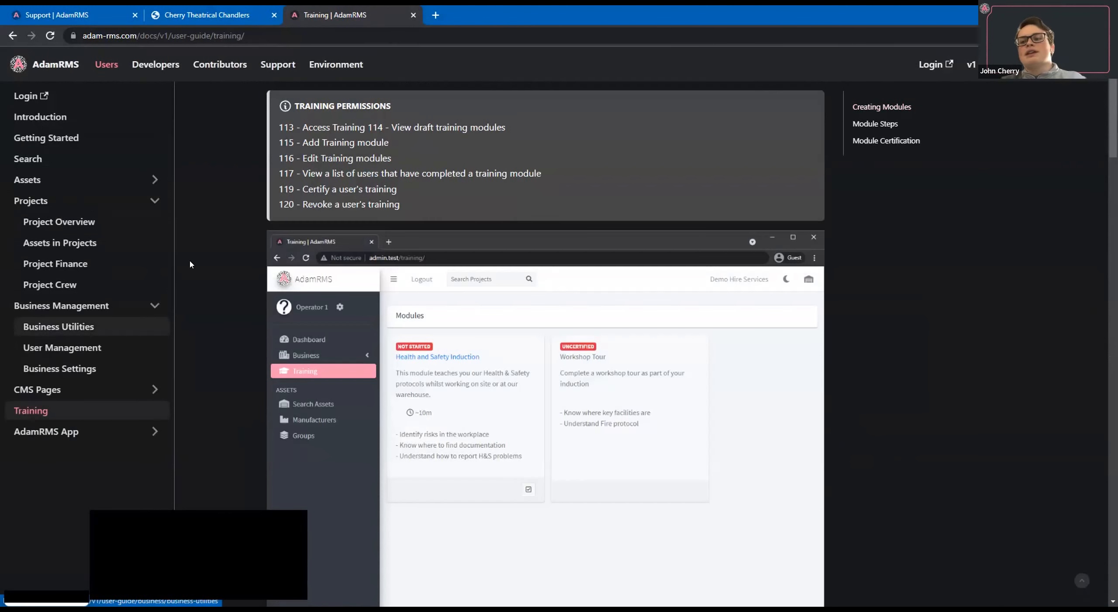
scroll(210, 271, "up", 2)
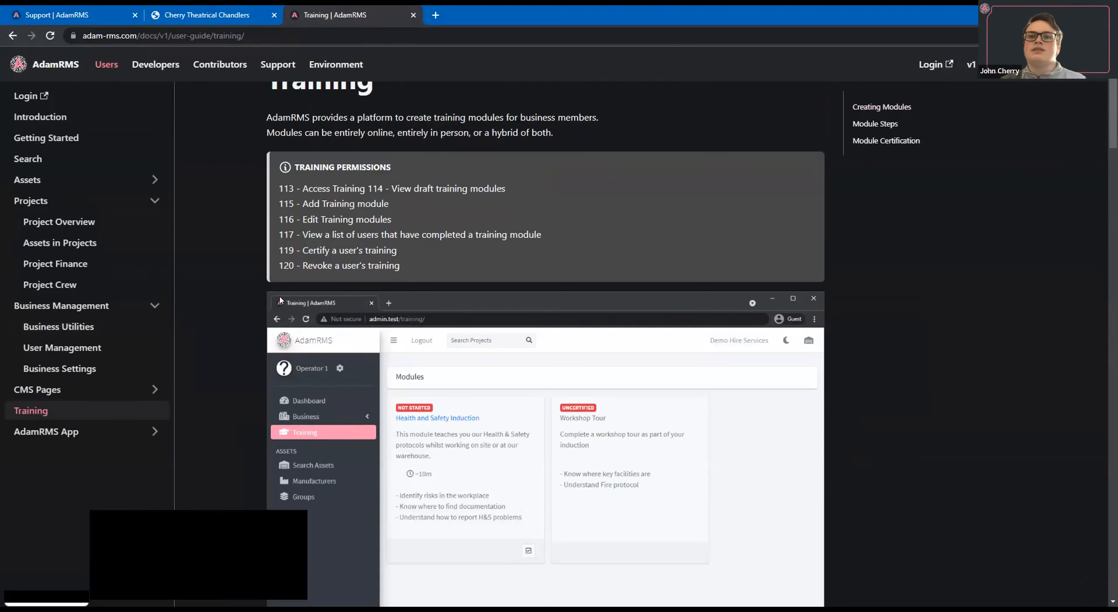
scroll(246, 318, "up", 2)
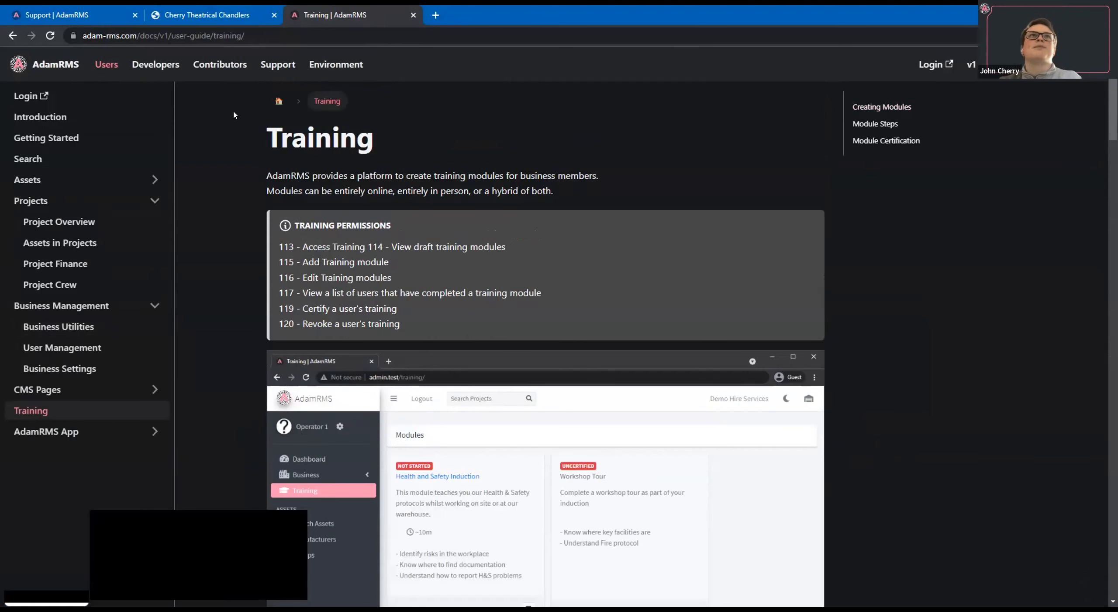
left_click(277, 65)
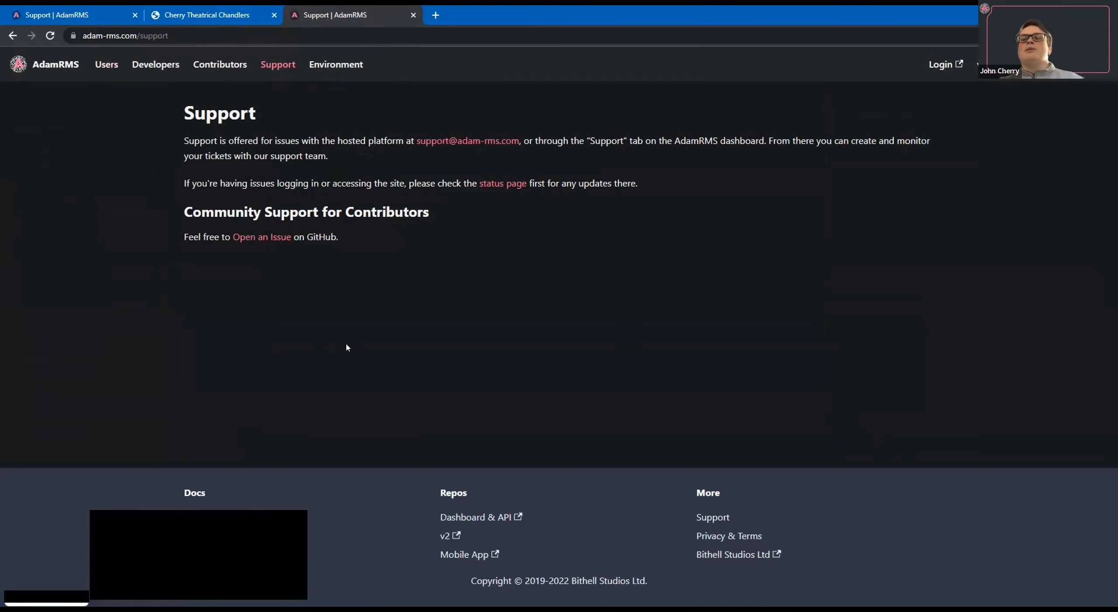